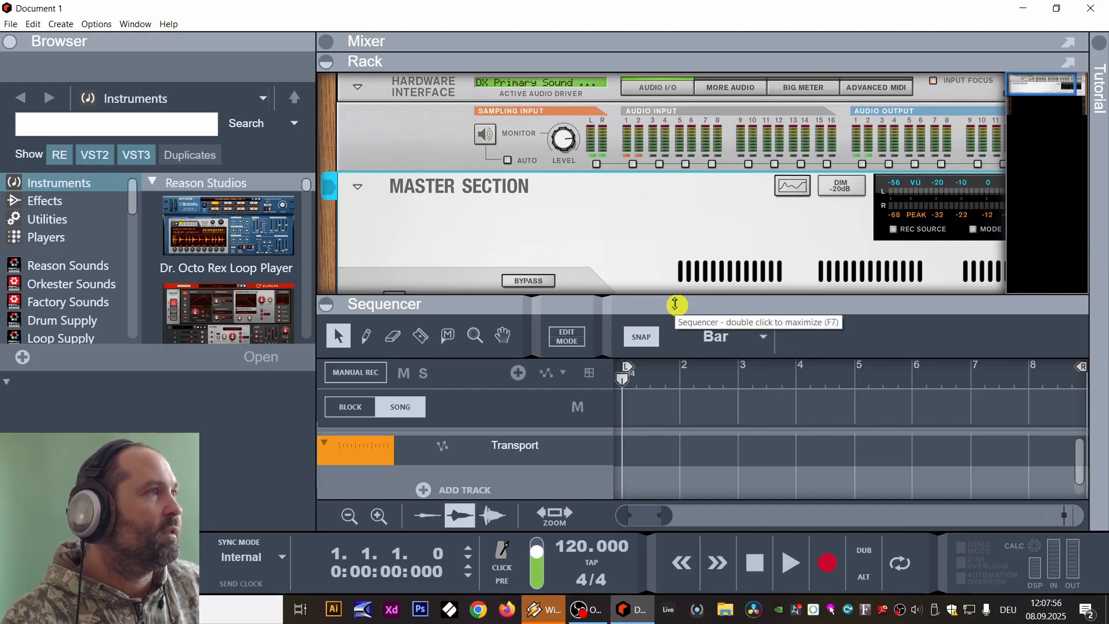
Add a Redrum Drum Computer instrument to the rack.
left_click(61, 25)
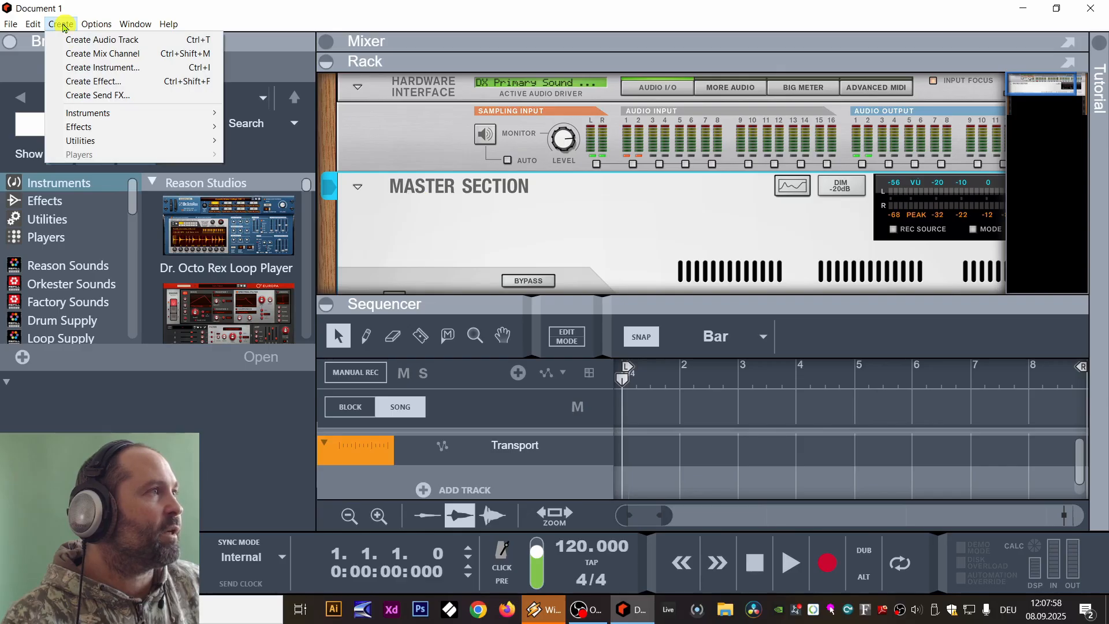
left_click(75, 68)
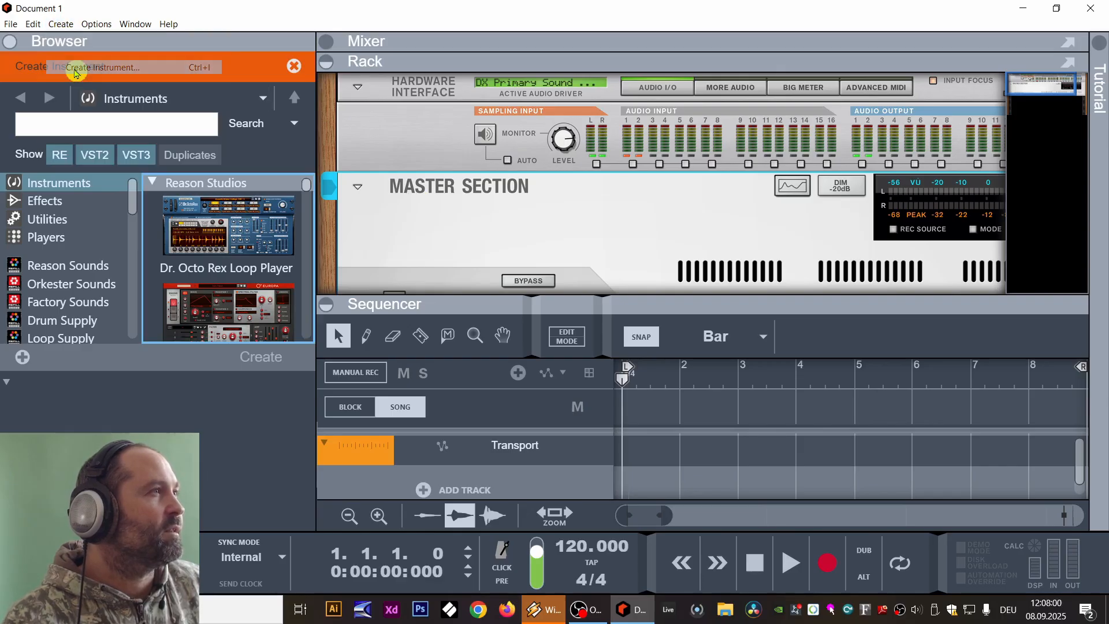
scroll(229, 240, "down", 10)
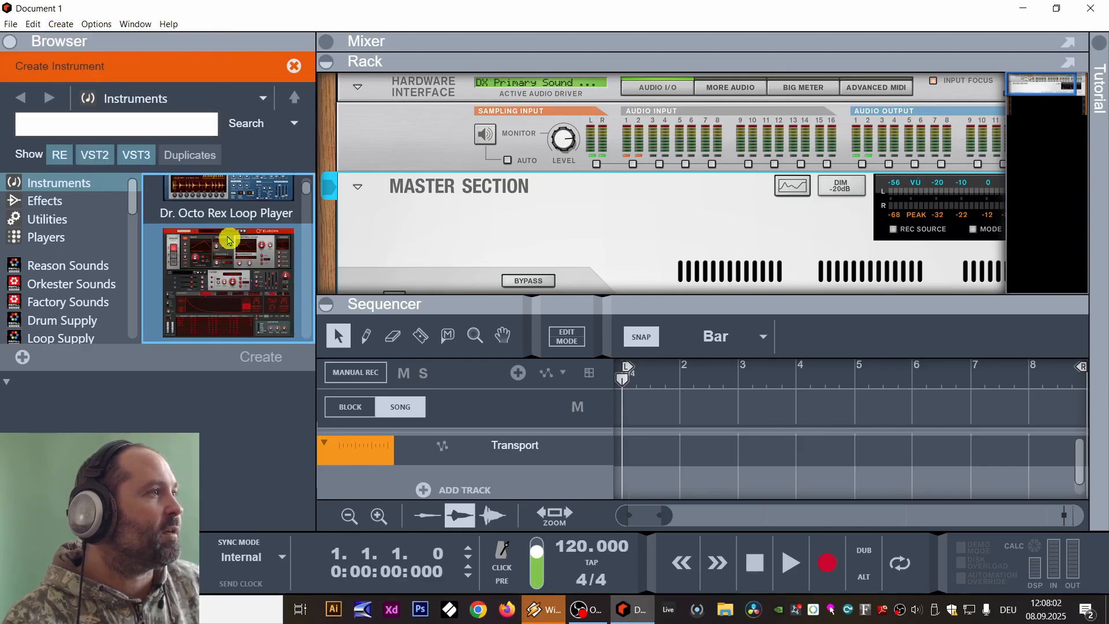
scroll(230, 243, "down", 10)
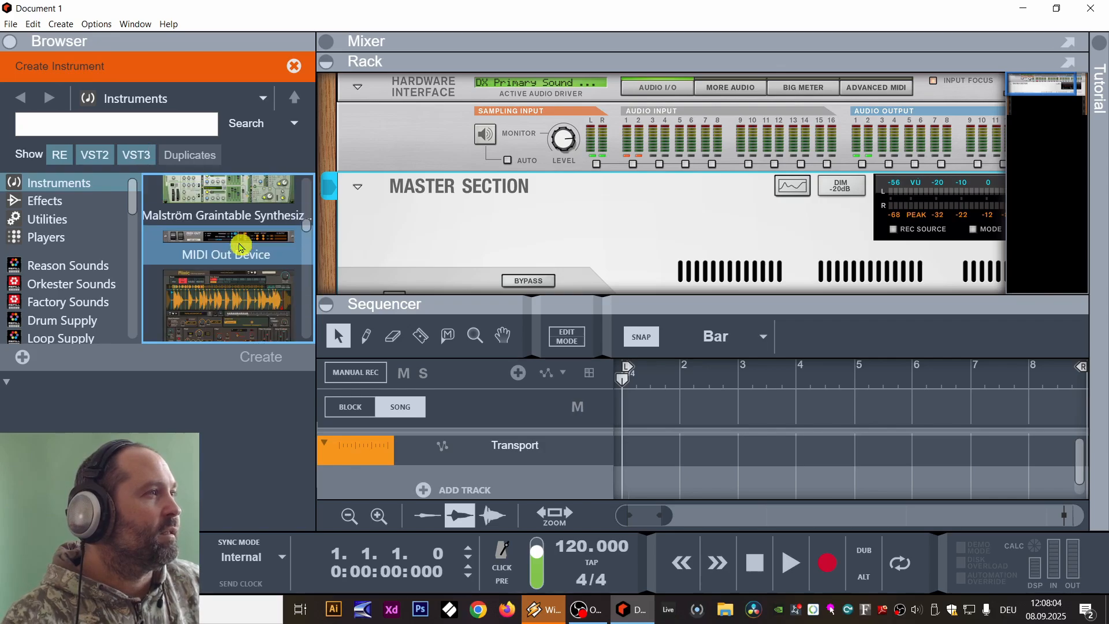
scroll(240, 247, "down", 3)
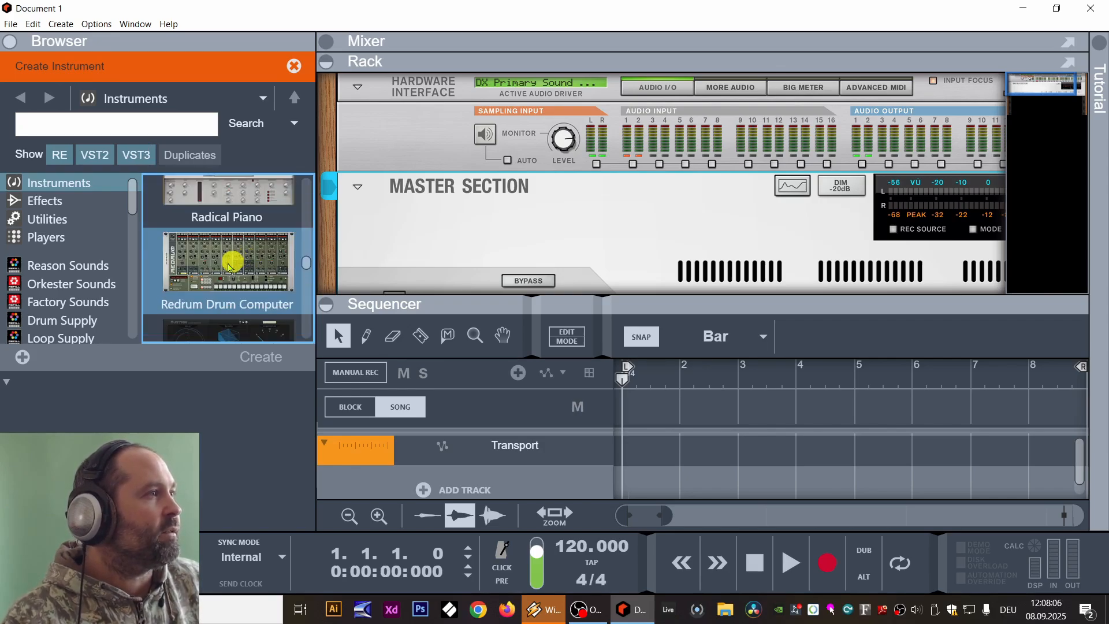
double_click(230, 260)
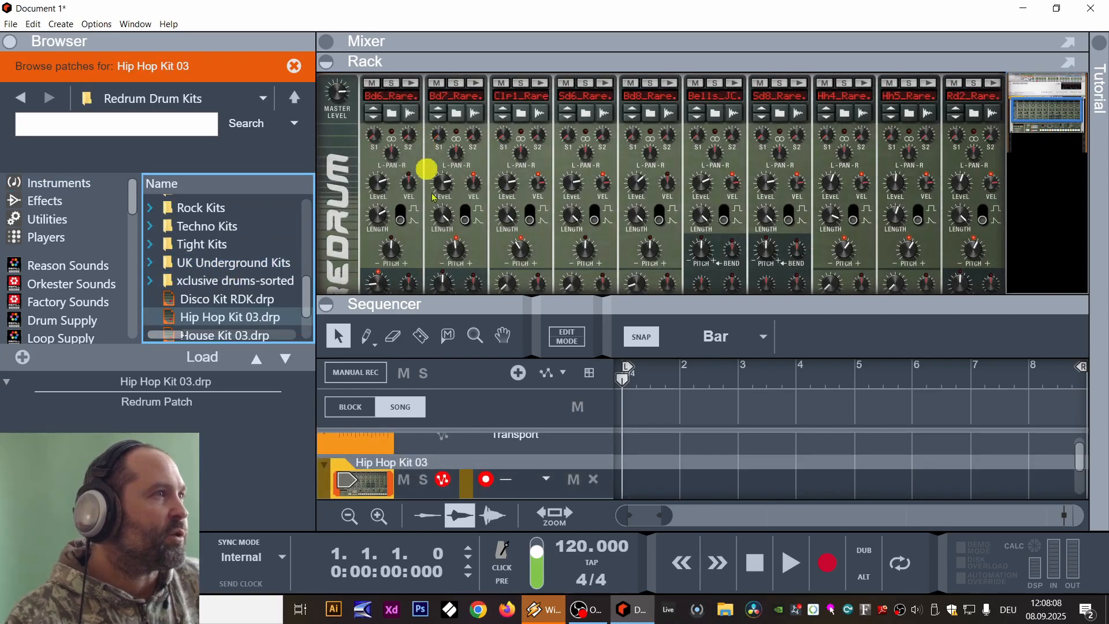
Enlarge the rack area and reset the Redrum device to clear its loaded drum kit.
left_click_drag(448, 303, 453, 415)
right_click(351, 159)
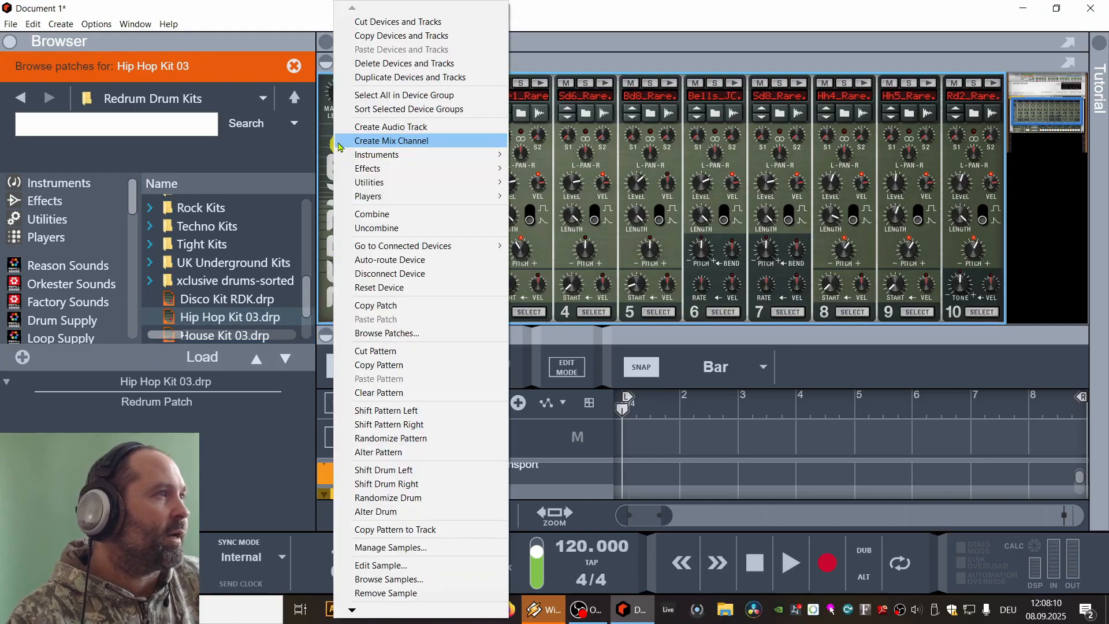
left_click(439, 287)
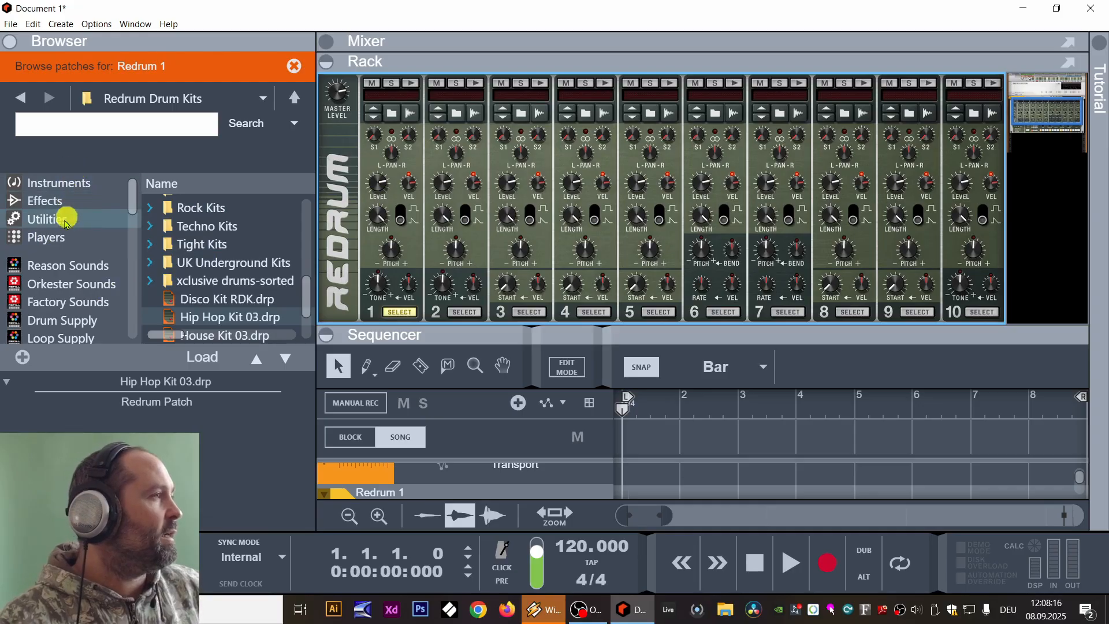
Preview the deep kick samples in the Kicks folder and load bdeTTE32006deep1.wav into drum channel 1.
scroll(69, 231, "down", 6)
scroll(69, 233, "down", 10)
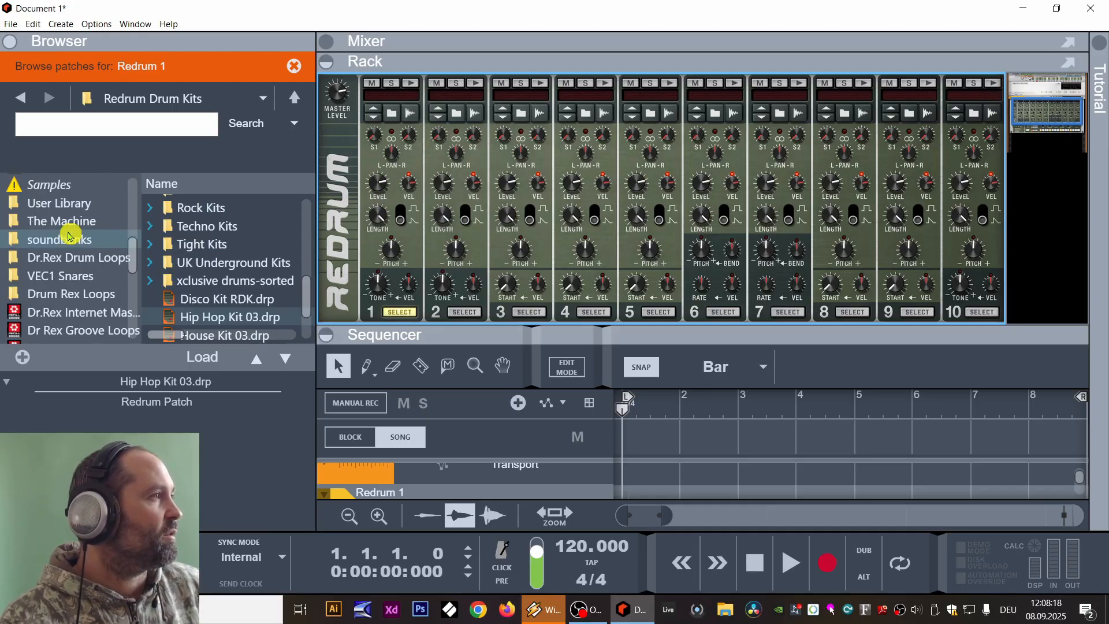
scroll(69, 230, "down", 3)
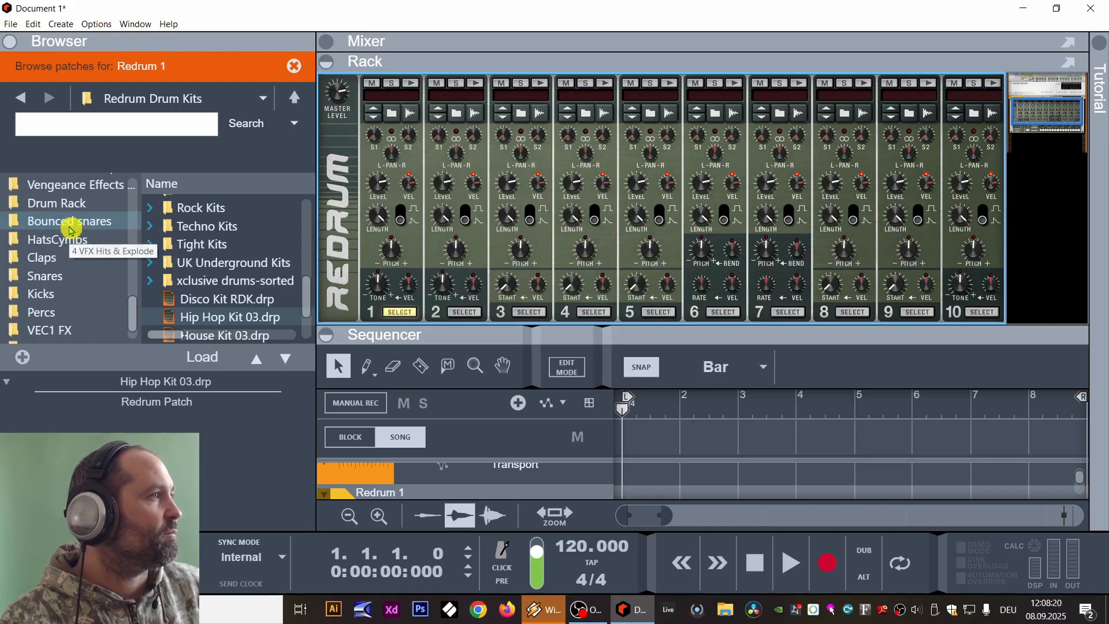
left_click(44, 293)
left_click(276, 243)
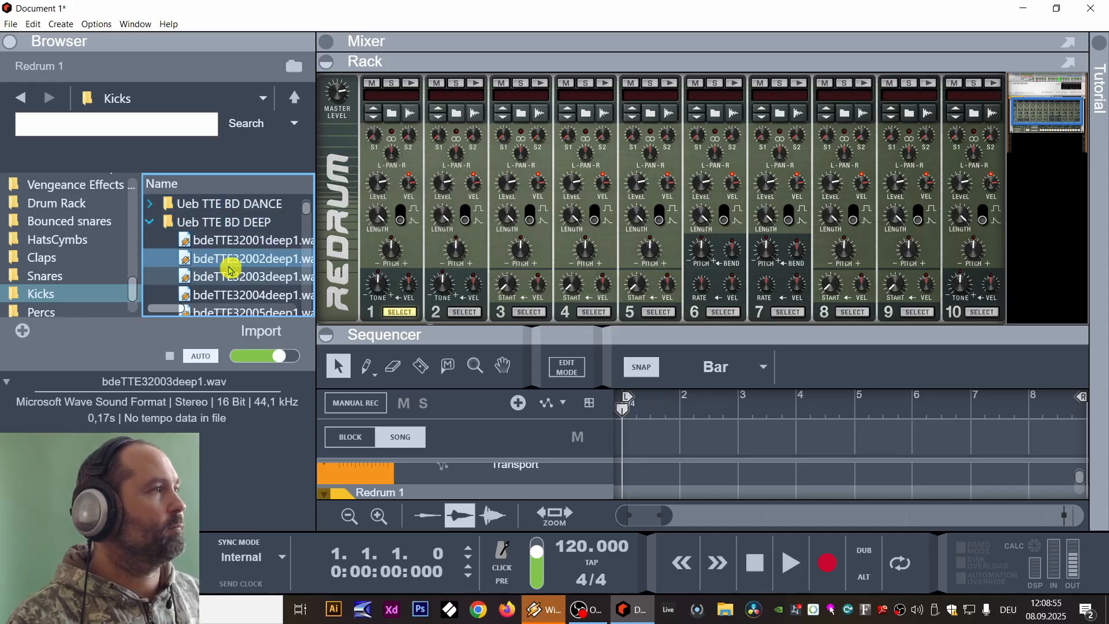
left_click(231, 272)
scroll(234, 276, "down", 3)
left_click(234, 277)
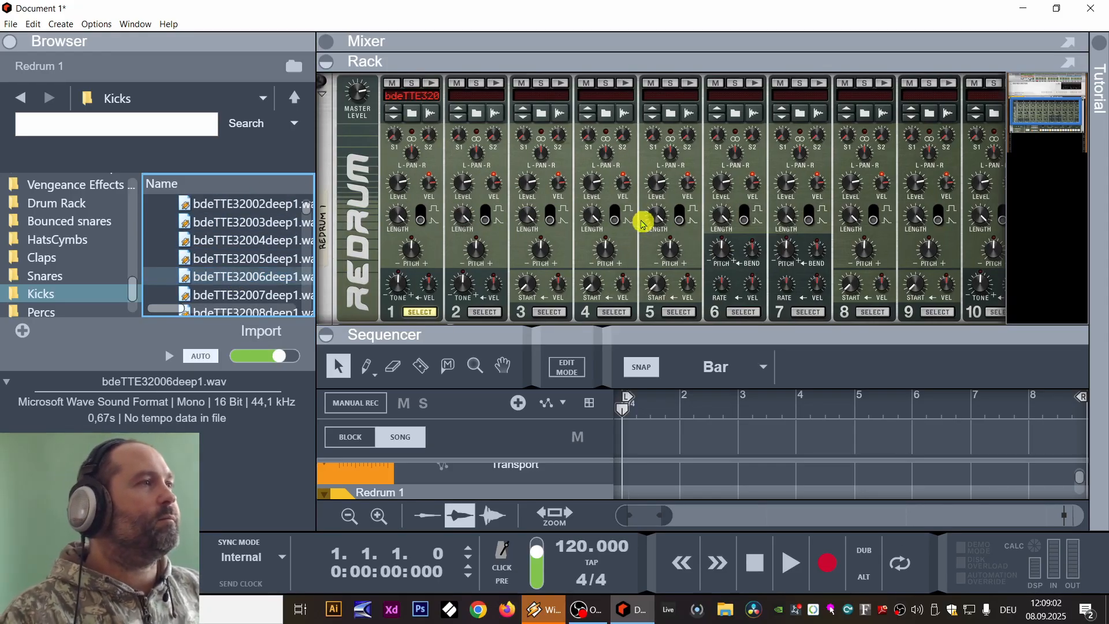
Program a four-on-the-floor kick on steps 1, 5, 9 and 13 of the Redrum pattern.
scroll(518, 217, "down", 1)
left_click_drag(647, 337, 656, 507)
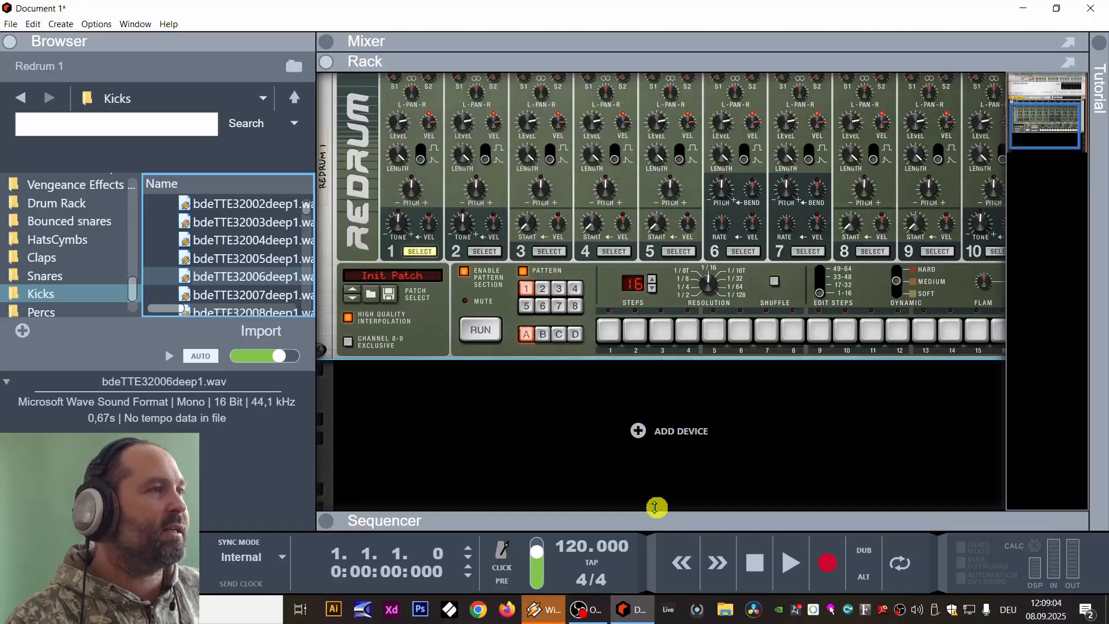
left_click(608, 329)
left_click(820, 331)
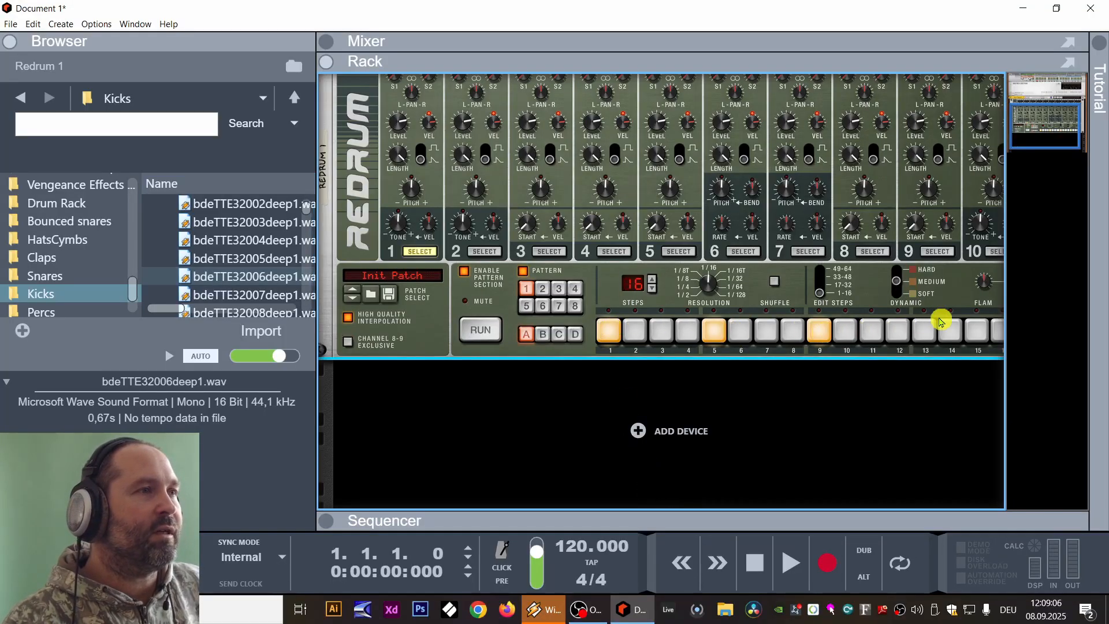
left_click(924, 330)
Audition the kick pattern and set the song tempo to 130 BPM.
scroll(733, 287, "up", 2)
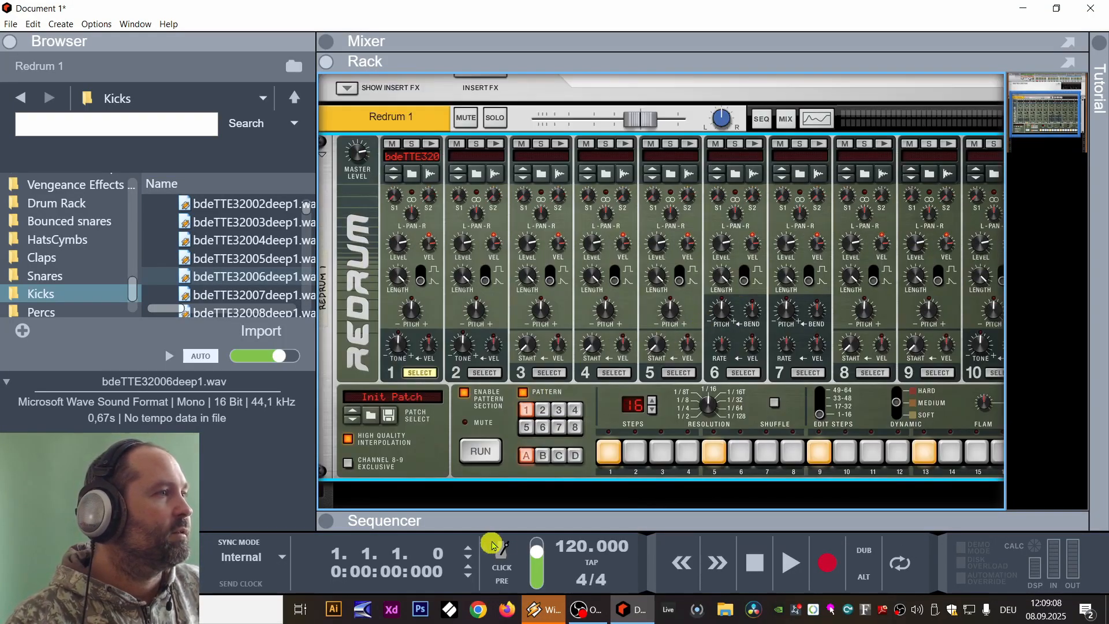
left_click(481, 453)
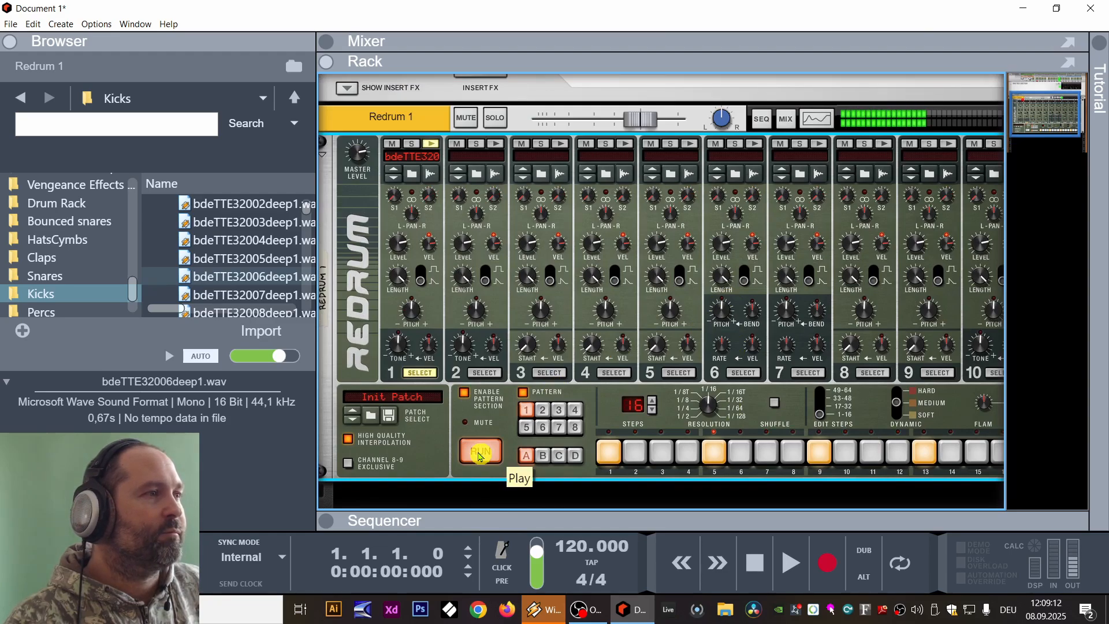
left_click(478, 456)
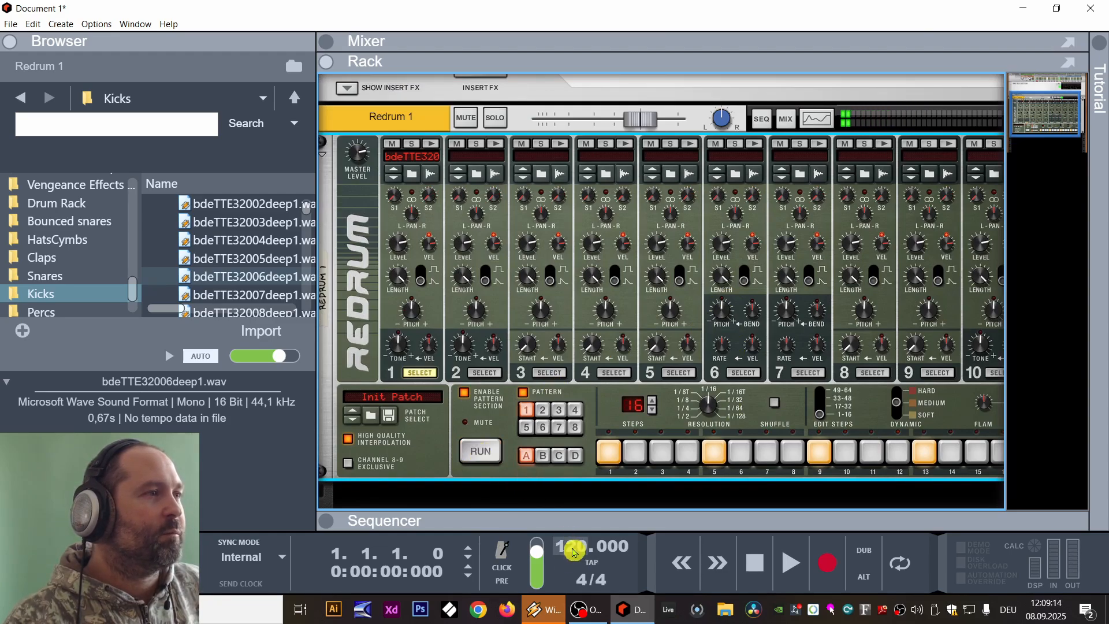
left_click(581, 554)
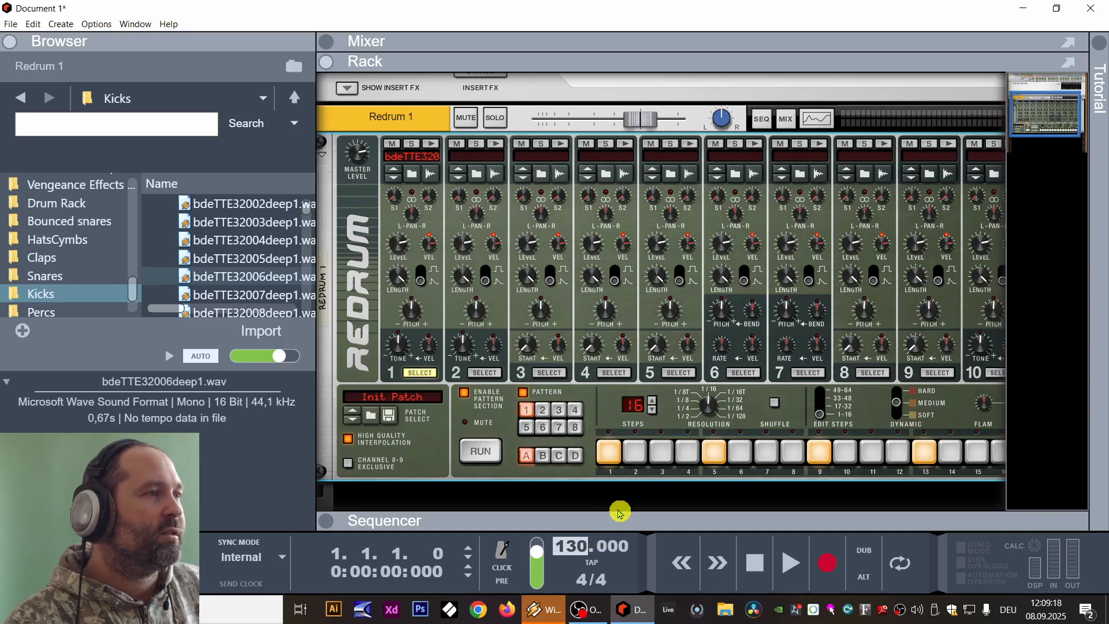
left_click_drag(619, 513, 618, 515)
left_click(470, 449)
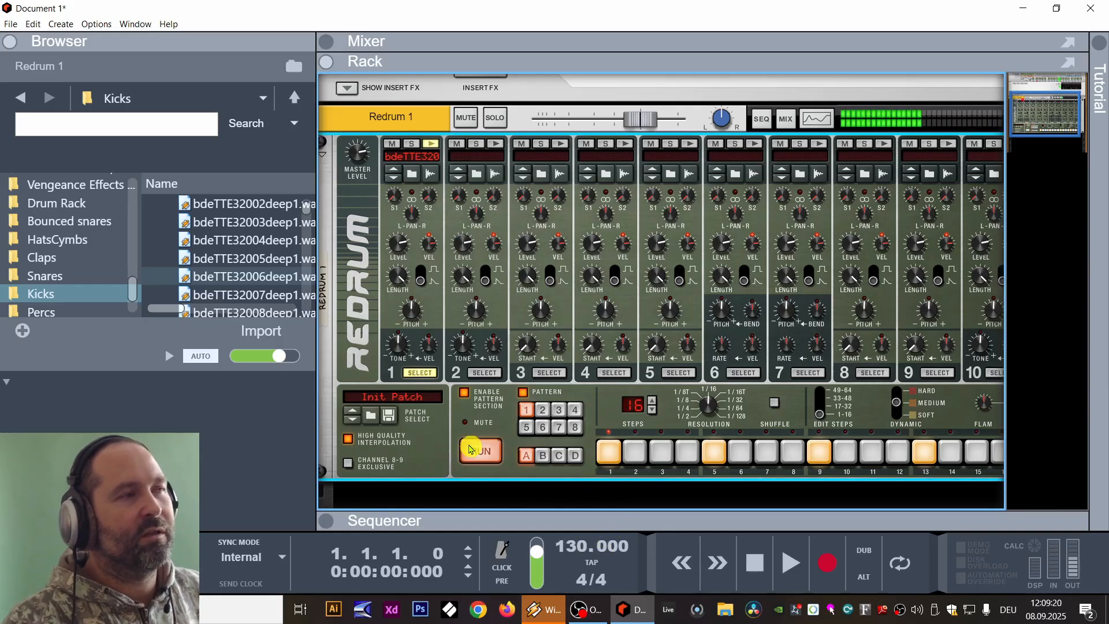
left_click(469, 450)
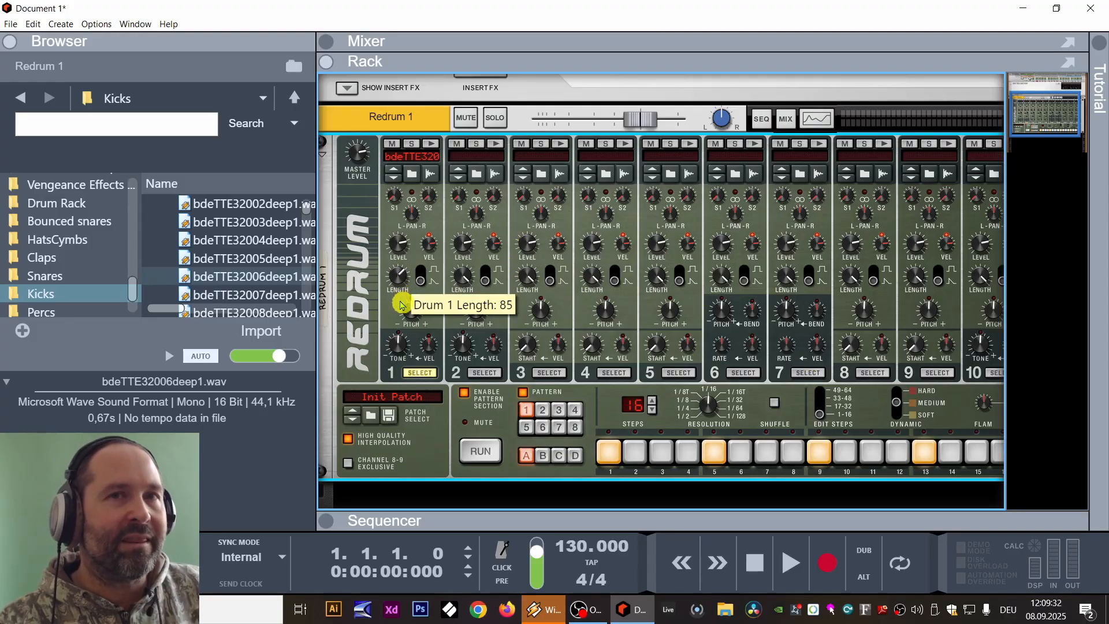
Adjust the length of the kick on drum channel 1 while the pattern plays, and stop playback.
left_click_drag(402, 317, 445, 218)
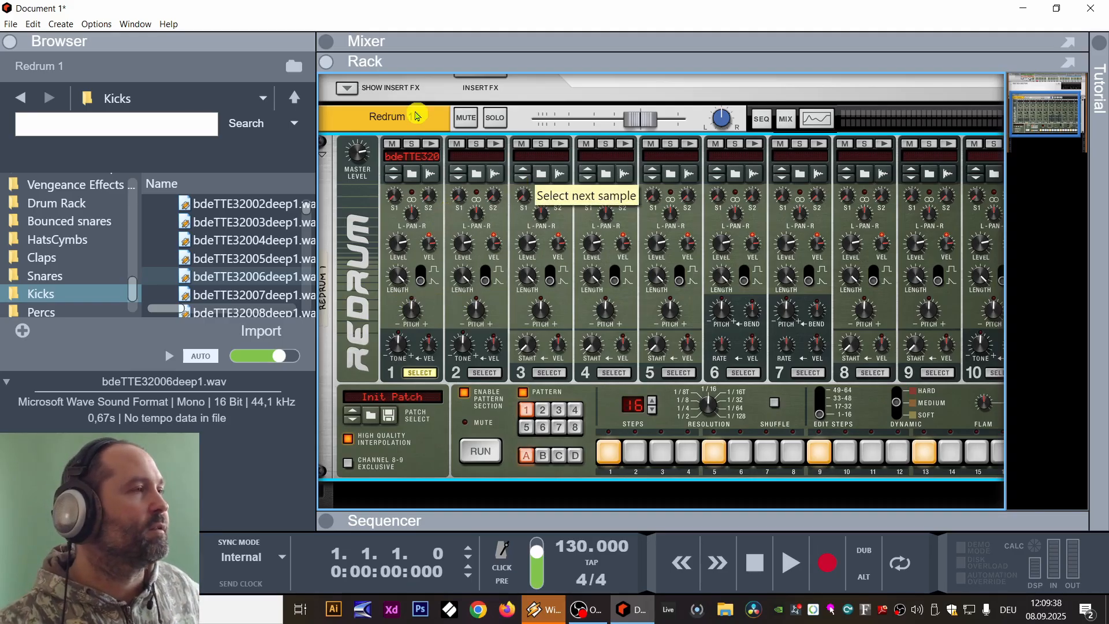
left_click(790, 560)
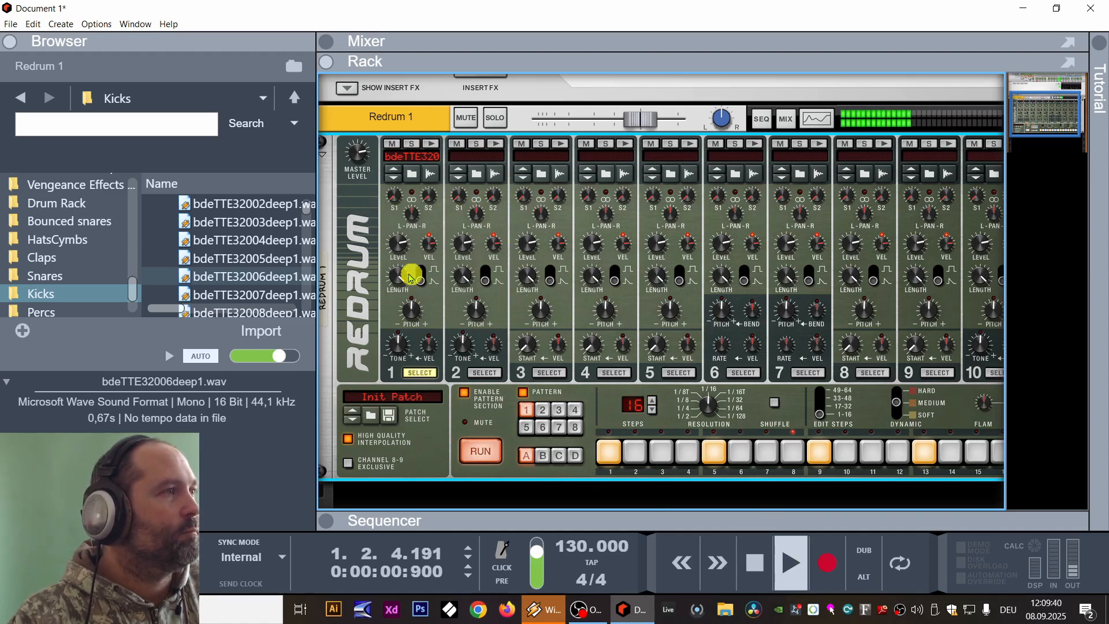
left_click_drag(409, 278, 398, 324)
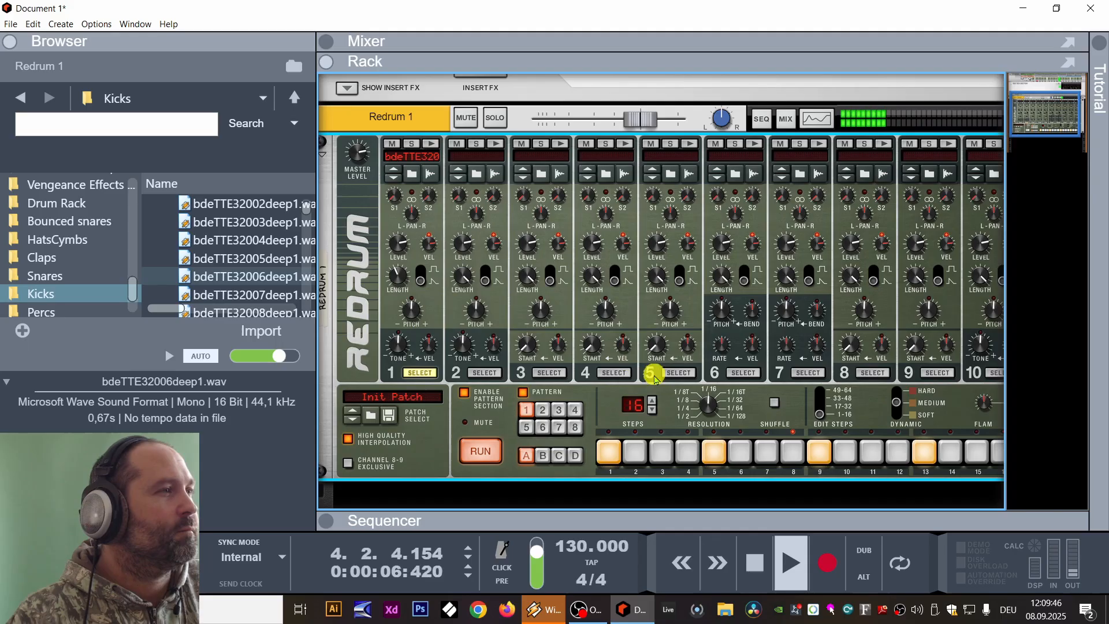
left_click(480, 456)
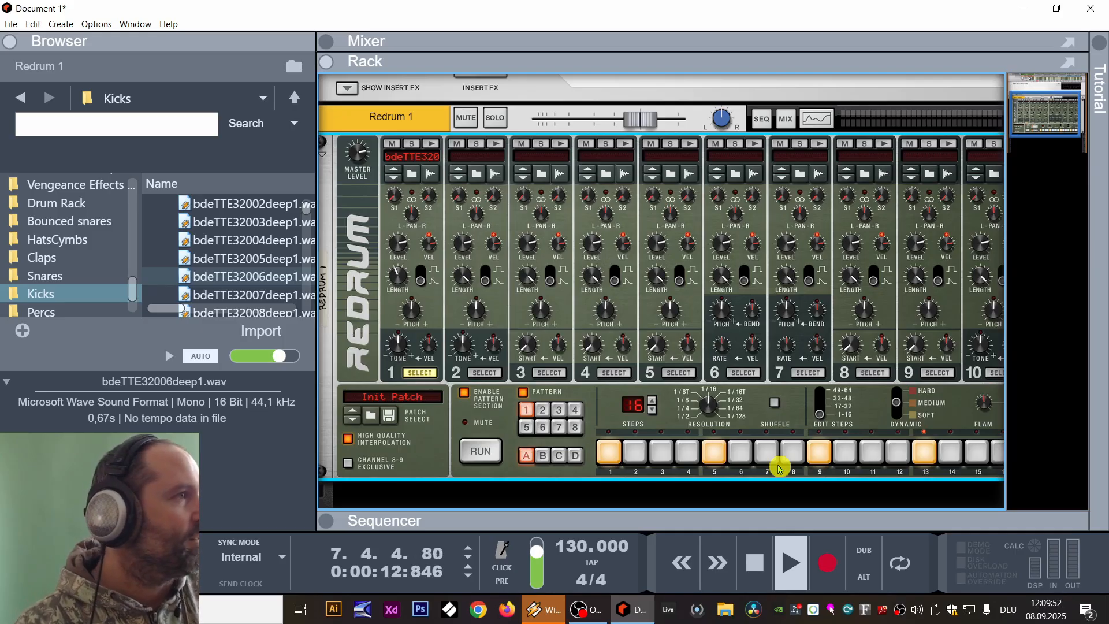
left_click(755, 563)
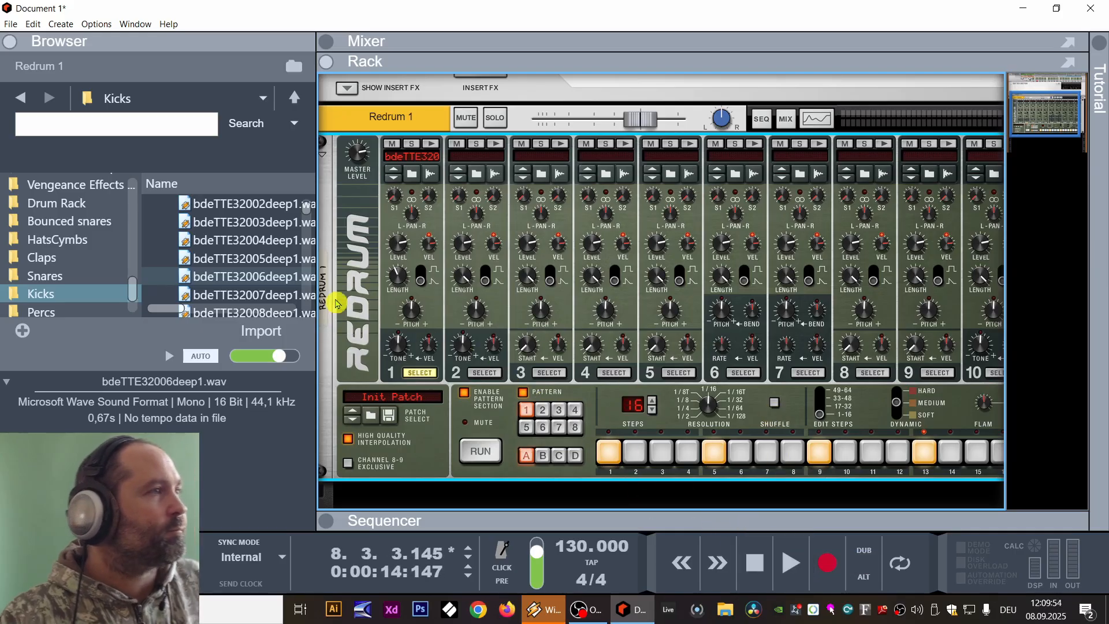
right_click(380, 235)
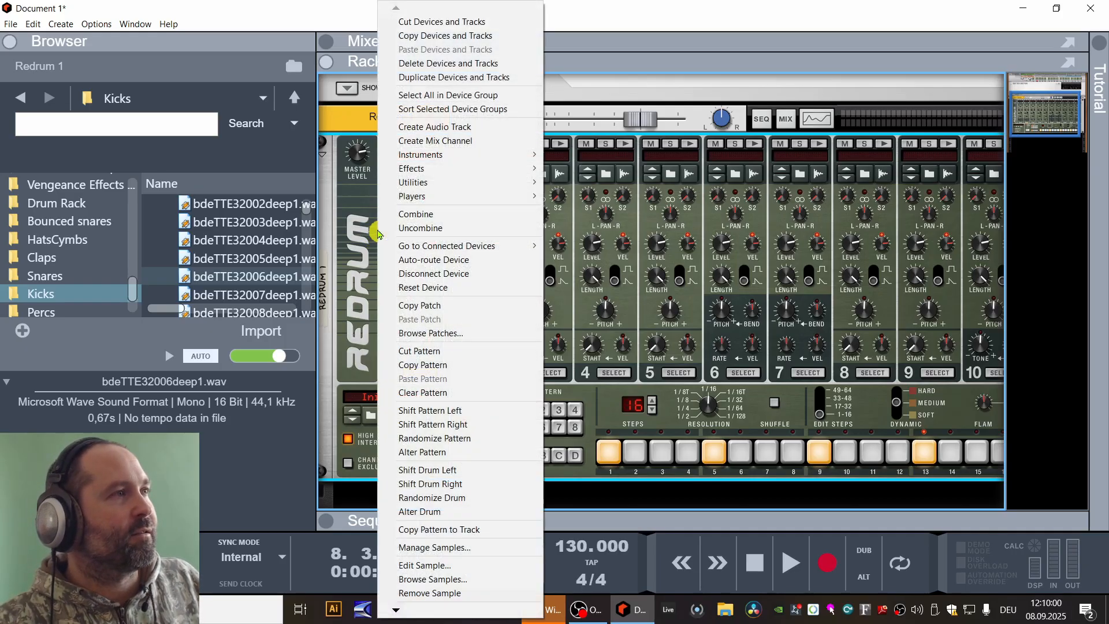
mouse_move(447, 173)
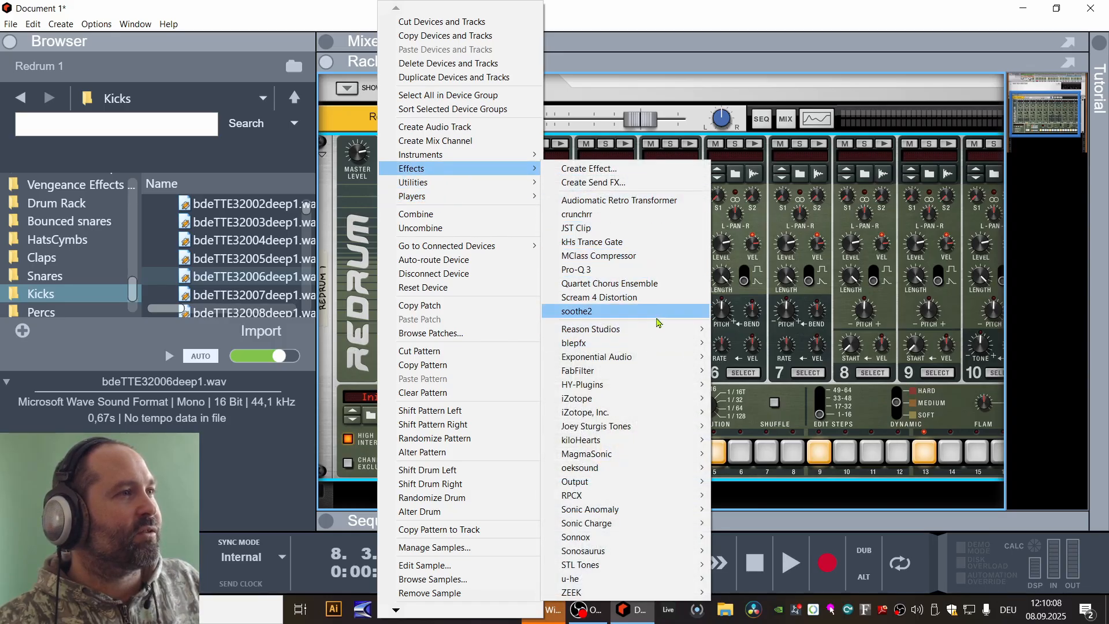
mouse_move(647, 330)
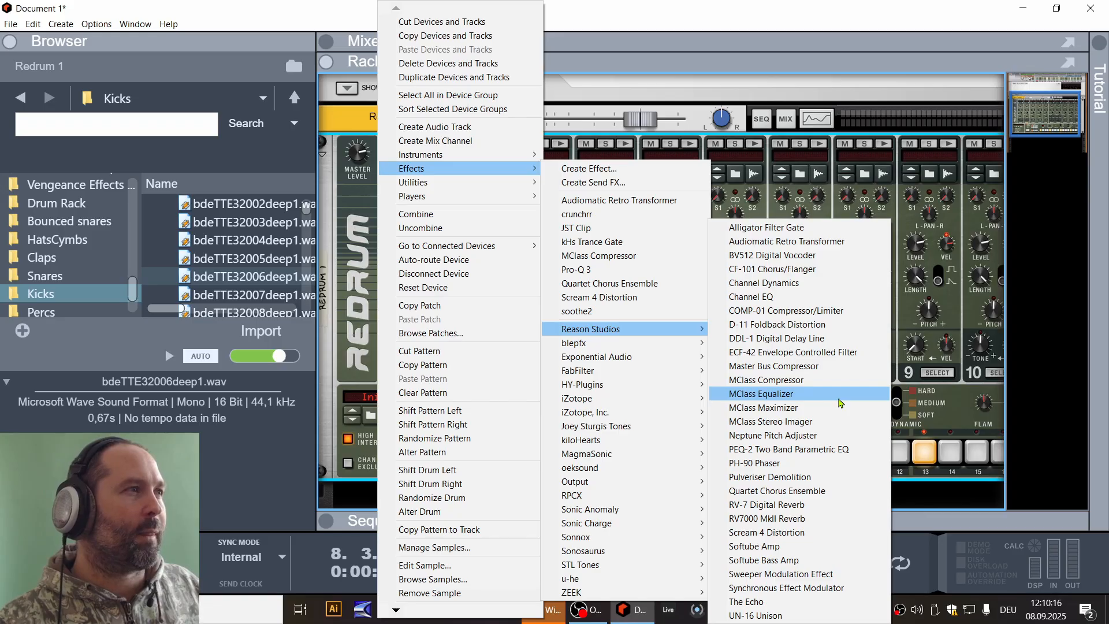
left_click(358, 225)
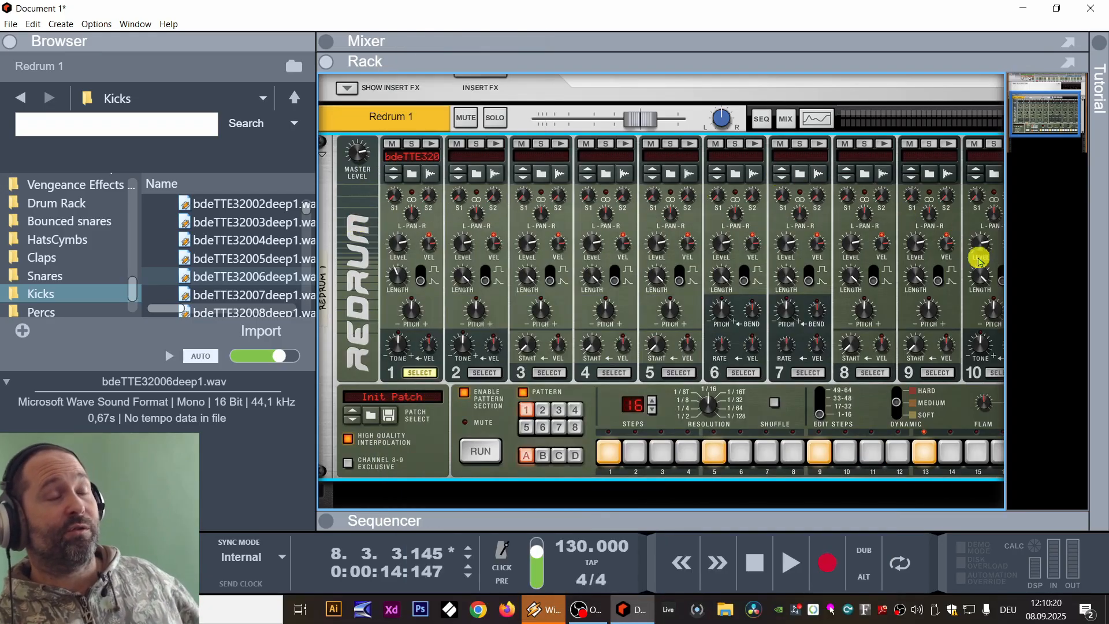
Examine the playing kick's frequency content in the Spectrum EQ of the Redrum 1 mix channel.
left_click(480, 452)
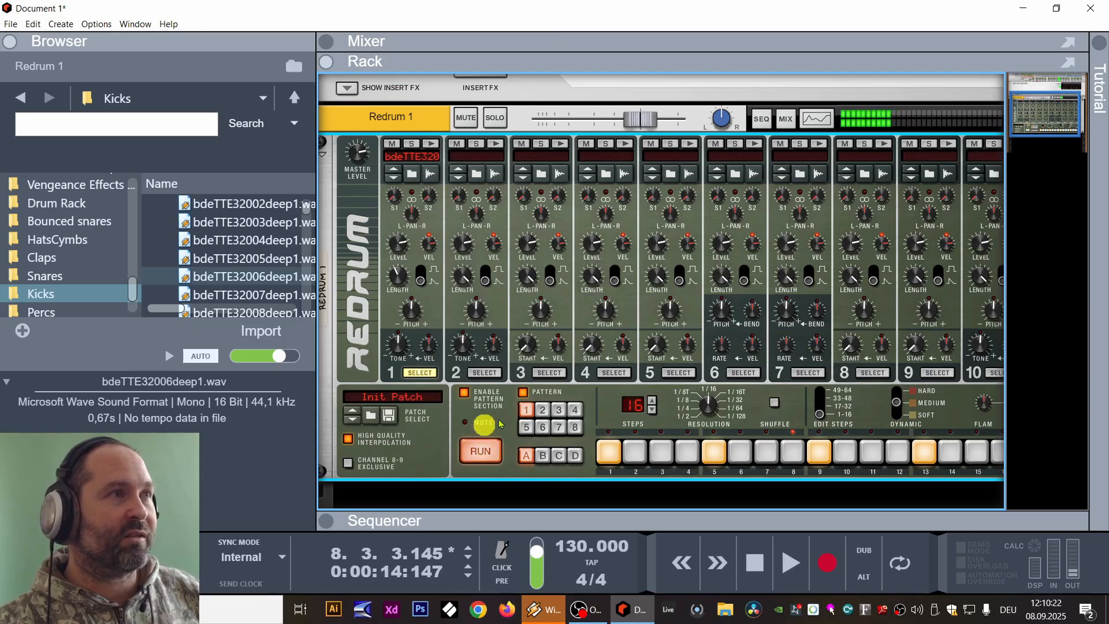
left_click(816, 118)
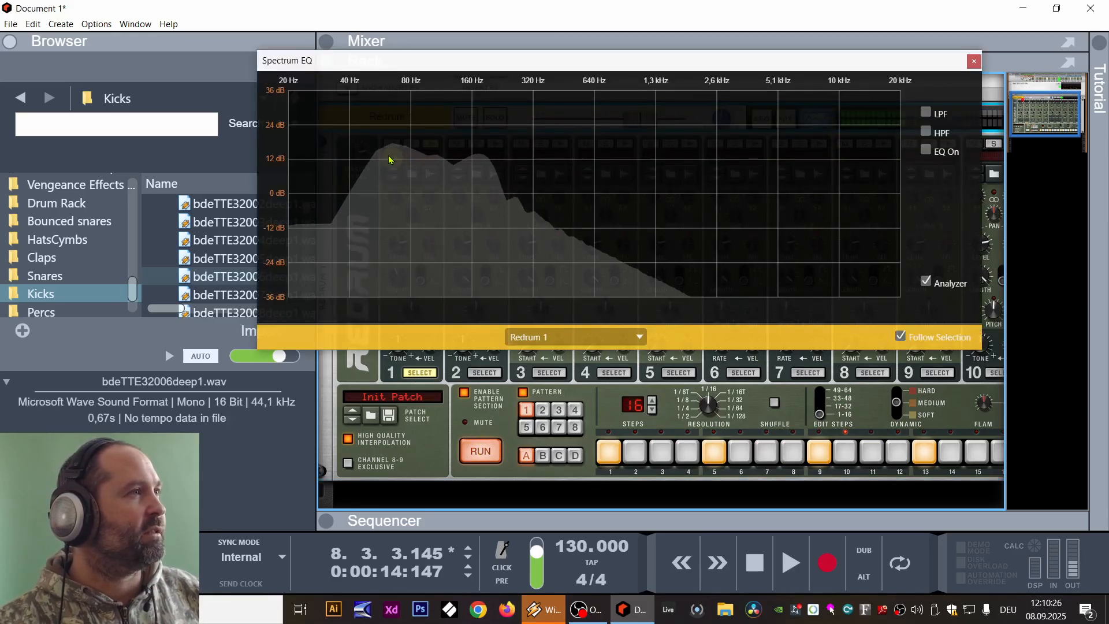
double_click(755, 563)
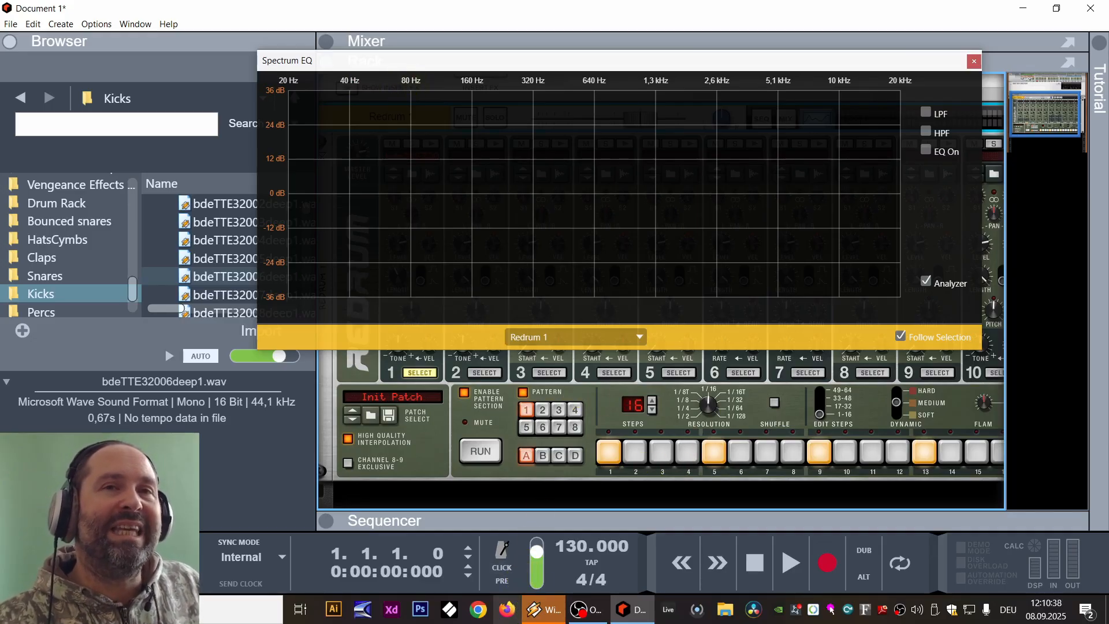
left_click(507, 609)
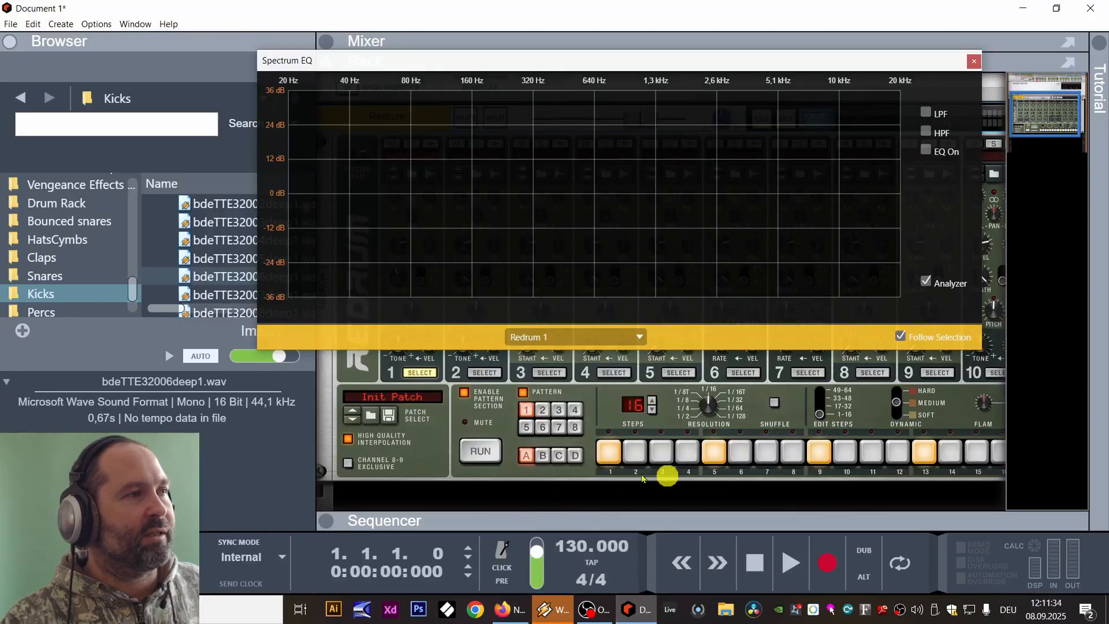
left_click(483, 451)
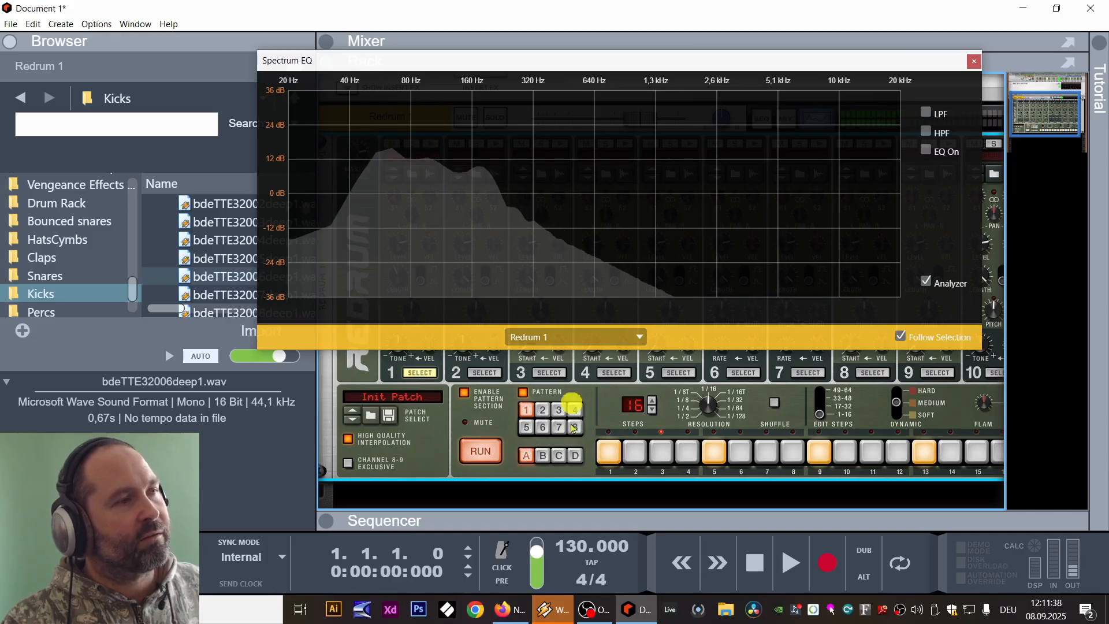
left_click(780, 583)
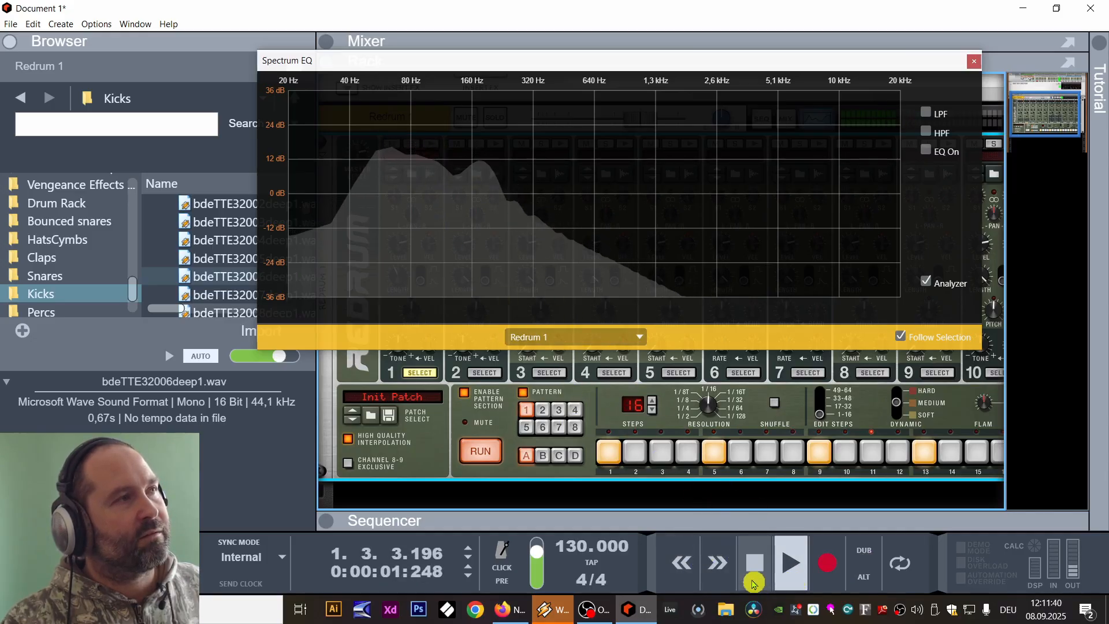
Close the Spectrum EQ after stopping playback, and add a Pro-Q 3 effect to Redrum 1 with its editor open.
left_click(754, 572)
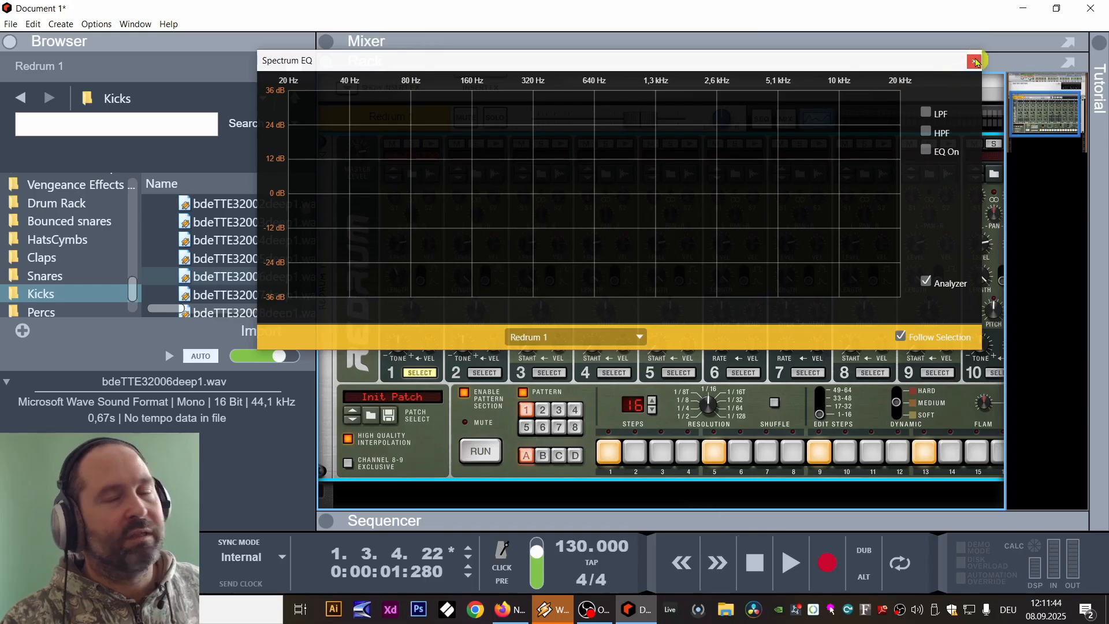
left_click(973, 61)
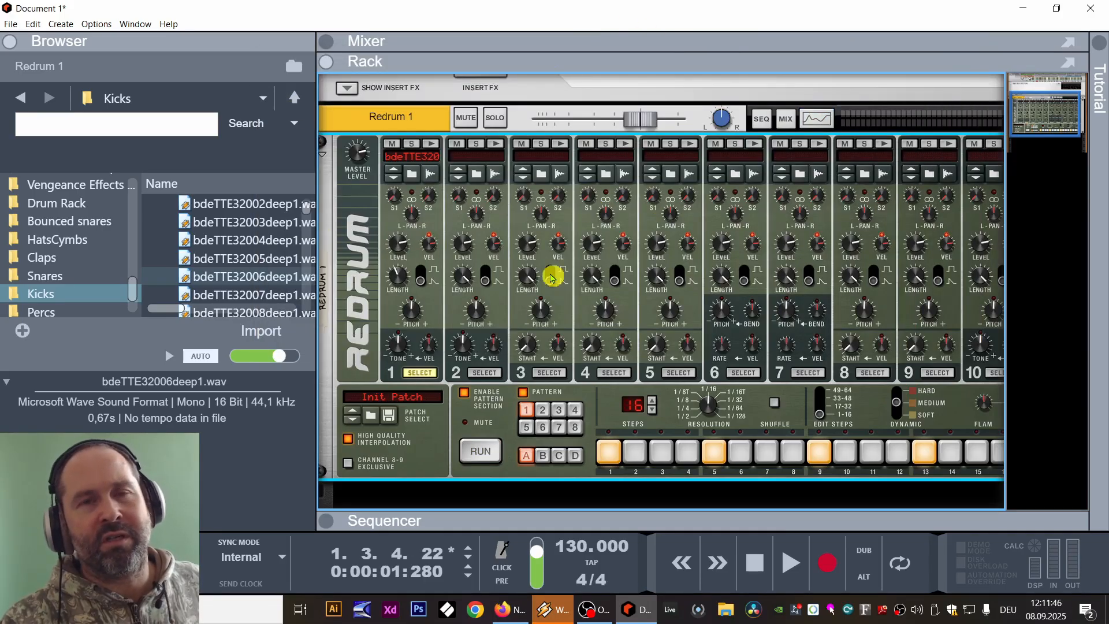
right_click(385, 247)
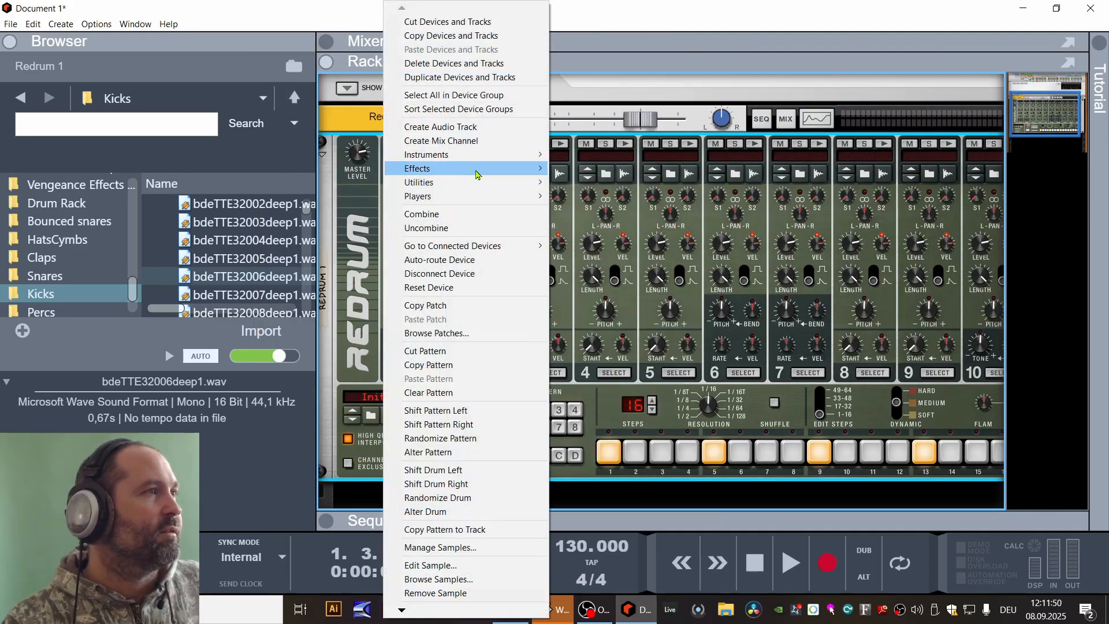
mouse_move(496, 175)
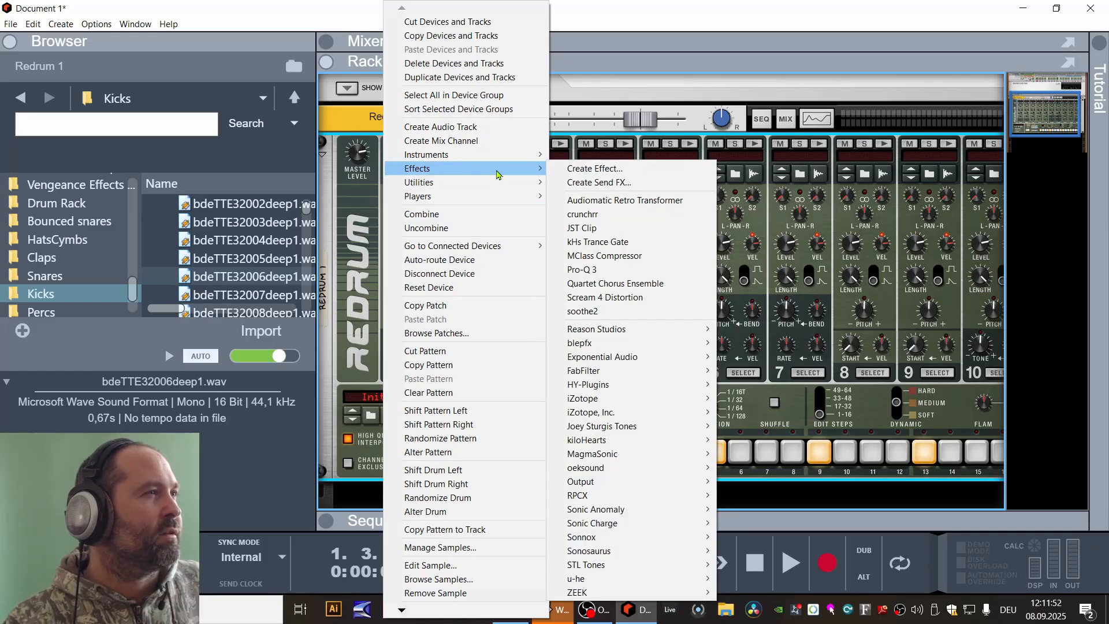
left_click(581, 269)
left_click(849, 494)
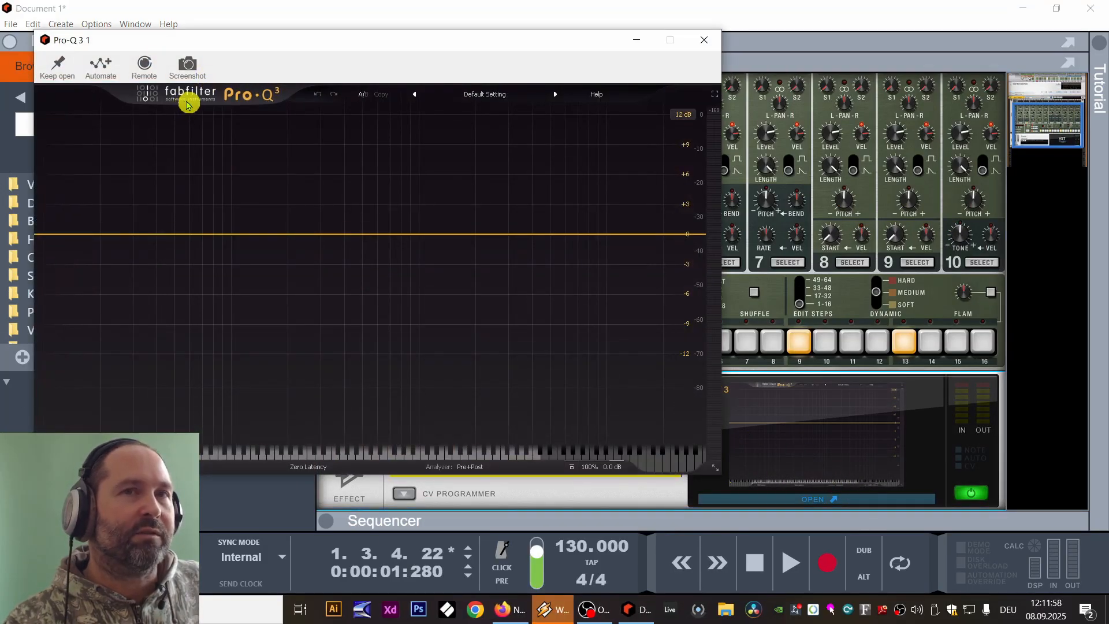
left_click_drag(291, 46, 491, 90)
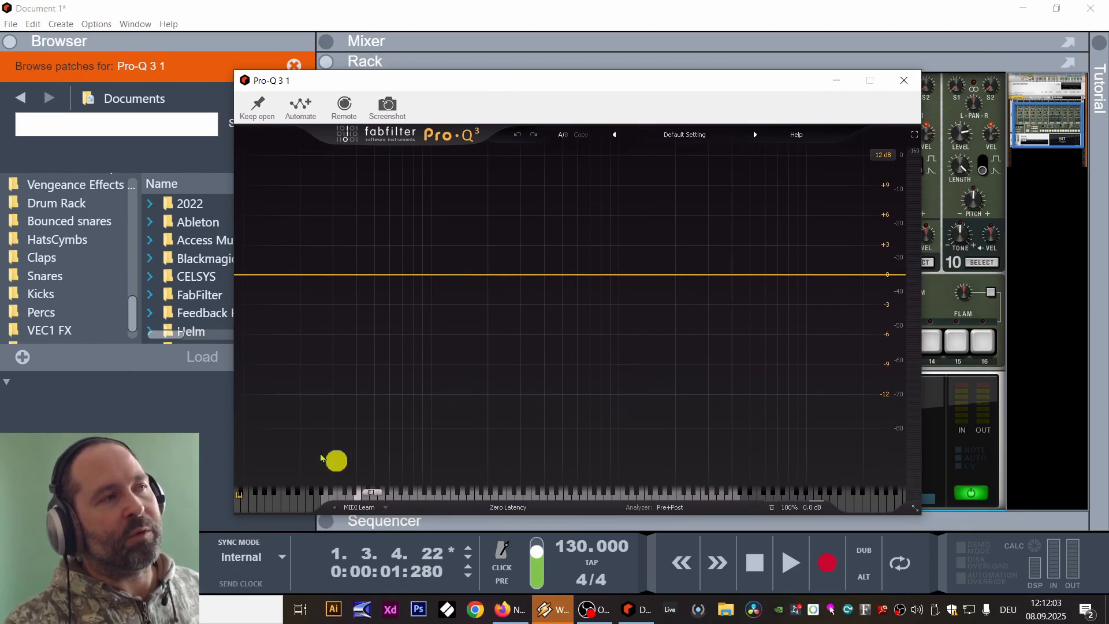
Play the kick pattern and examine its peak notes in the Pro-Q 3 analyzer.
key("space")
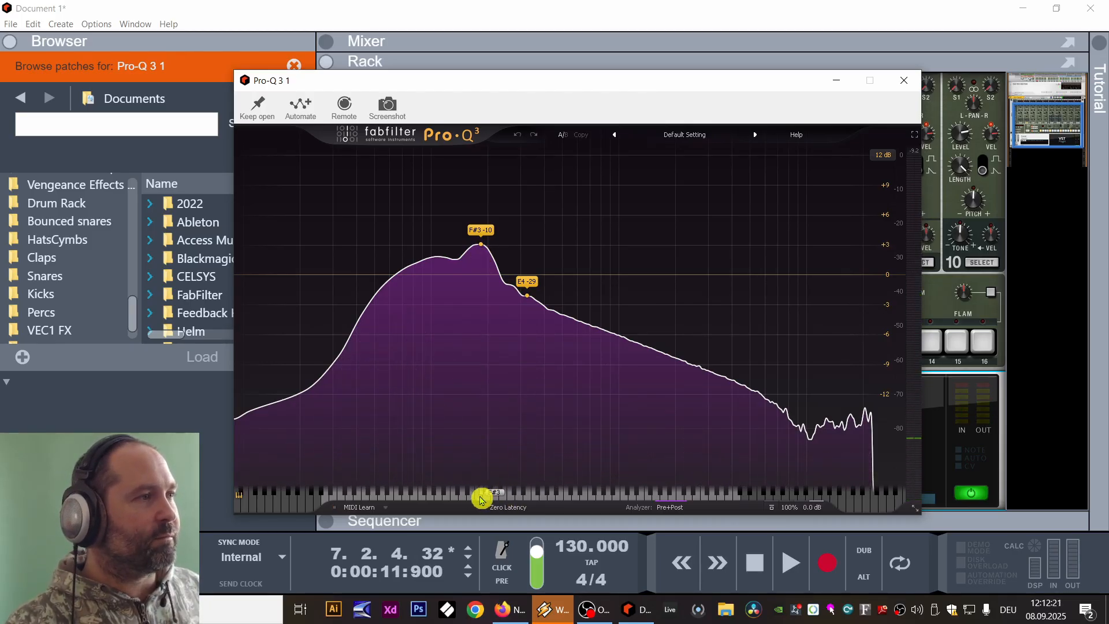
left_click(904, 80)
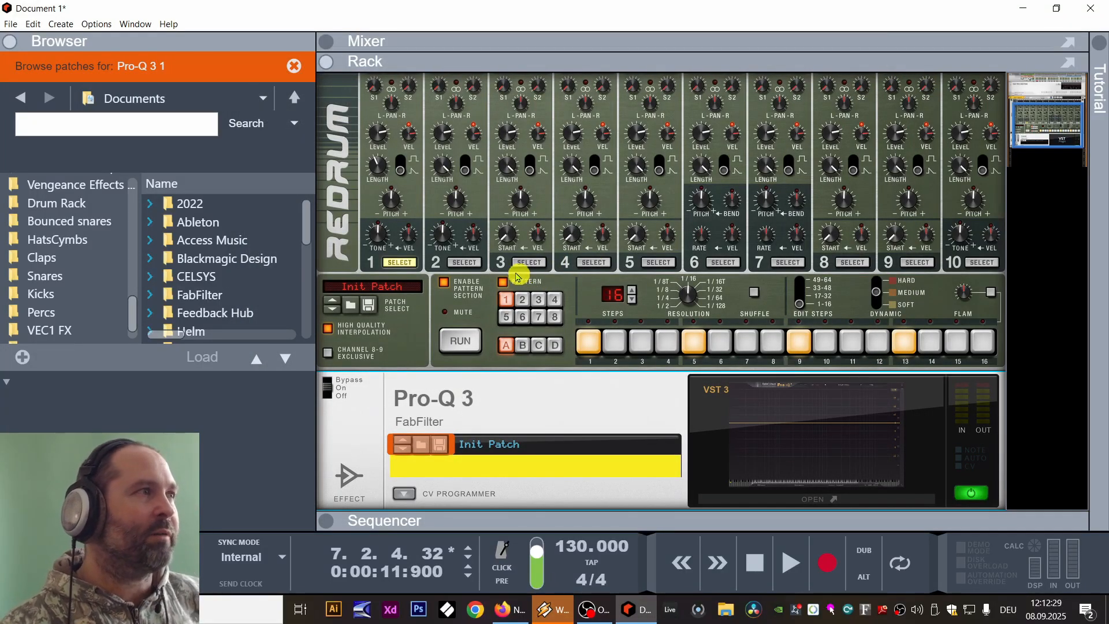
Run the Redrum pattern, set the pitch of drum 1 to 12, and display its spectrum in Pro-Q 3.
left_click(475, 340)
left_click(788, 500)
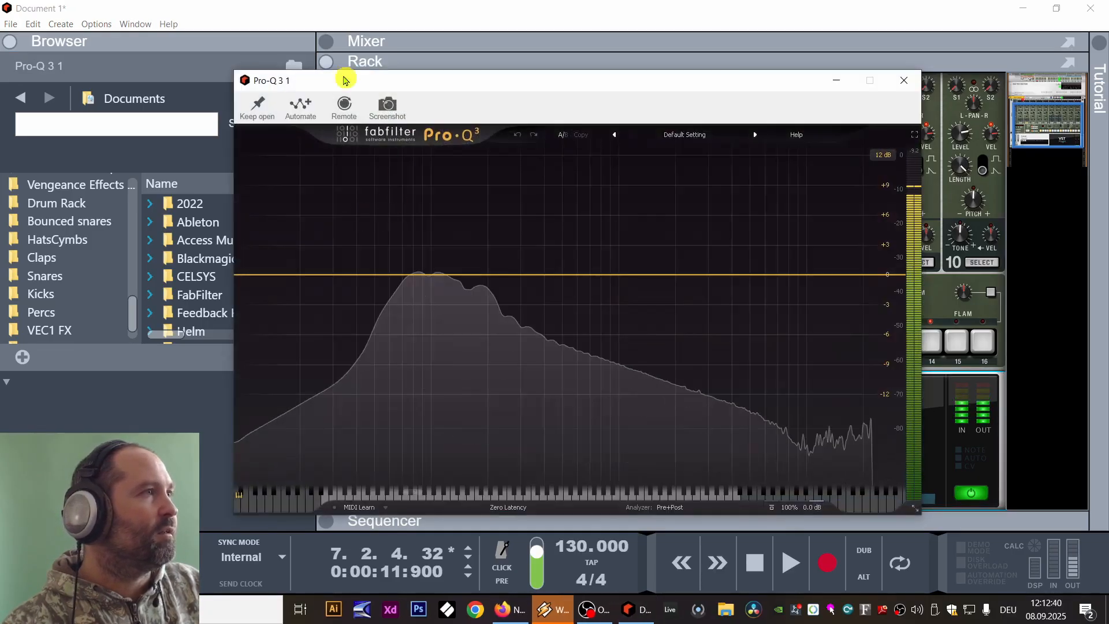
left_click_drag(344, 80, 725, 89)
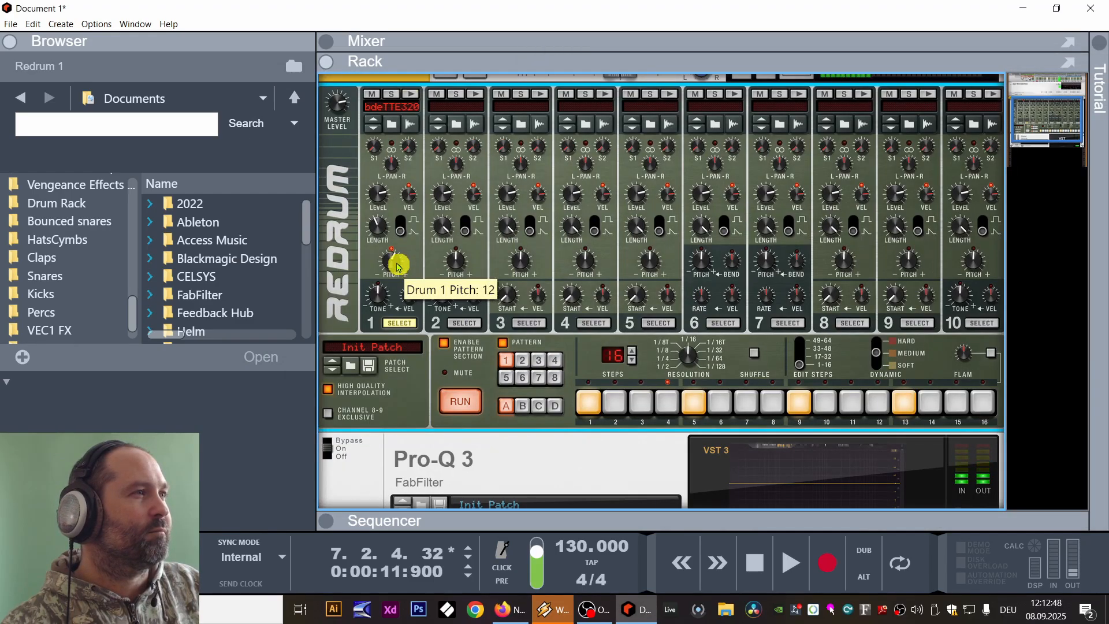
scroll(794, 478, "down", 1)
left_click(784, 444)
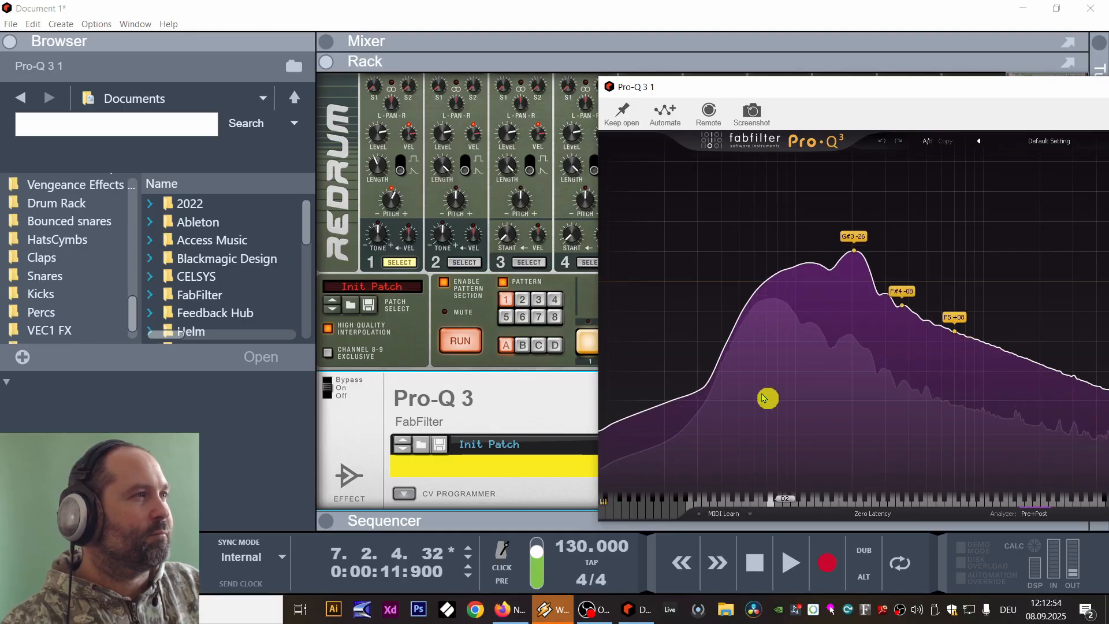
Examine the pitched kick's peak notes in Pro-Q 3 during playback, and close the analyzer after stopping.
left_click(755, 563)
left_click(398, 214)
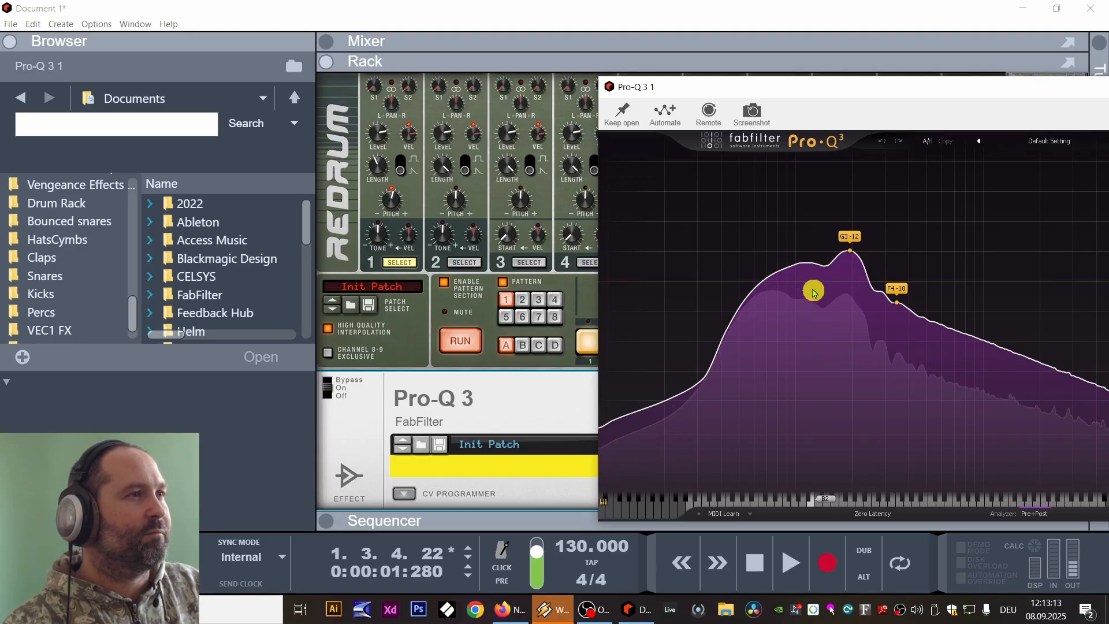
double_click(770, 570)
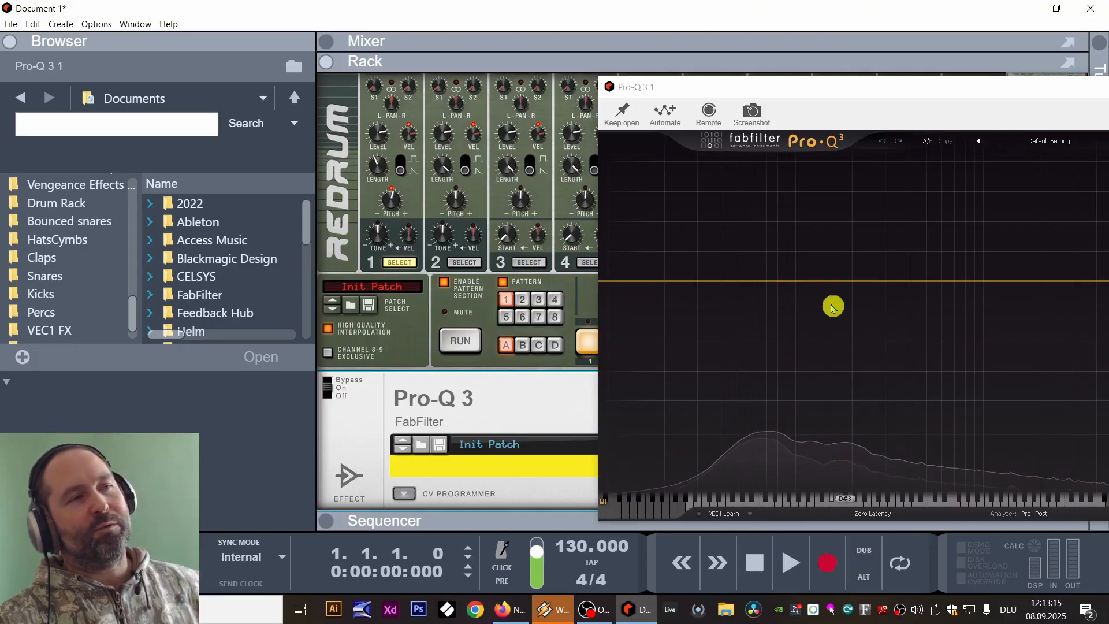
left_click_drag(824, 86, 632, 73)
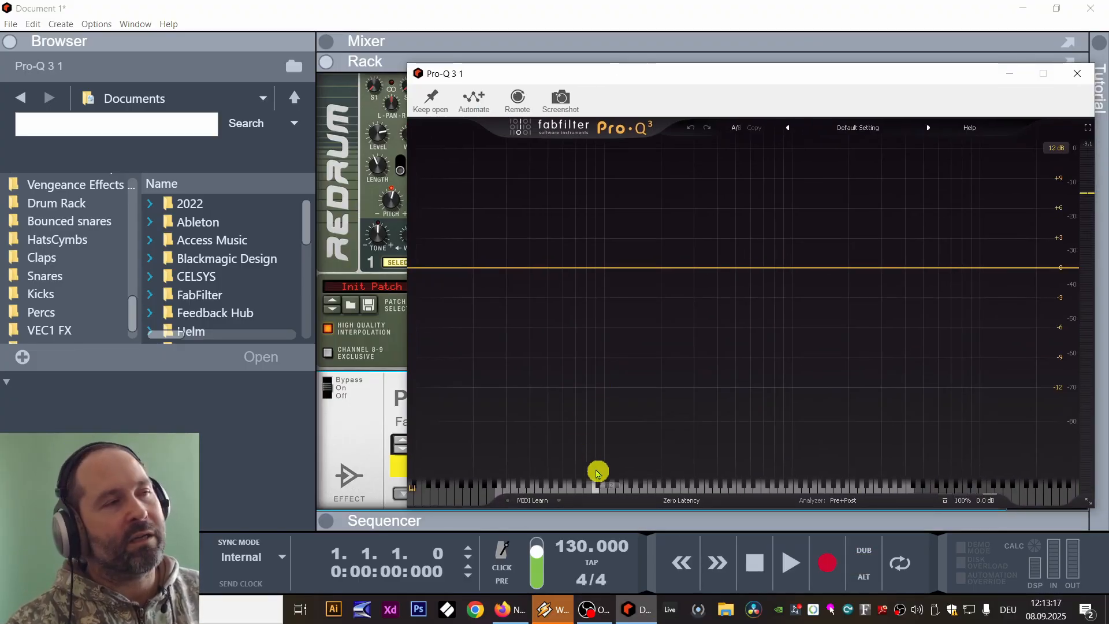
left_click(792, 567)
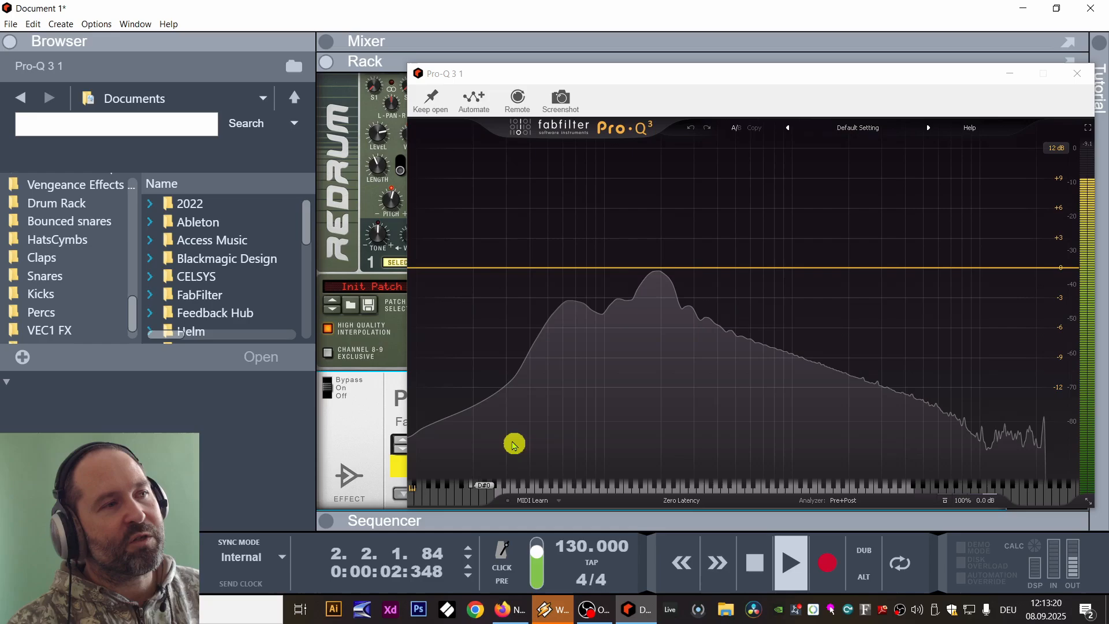
left_click(755, 562)
left_click(1077, 73)
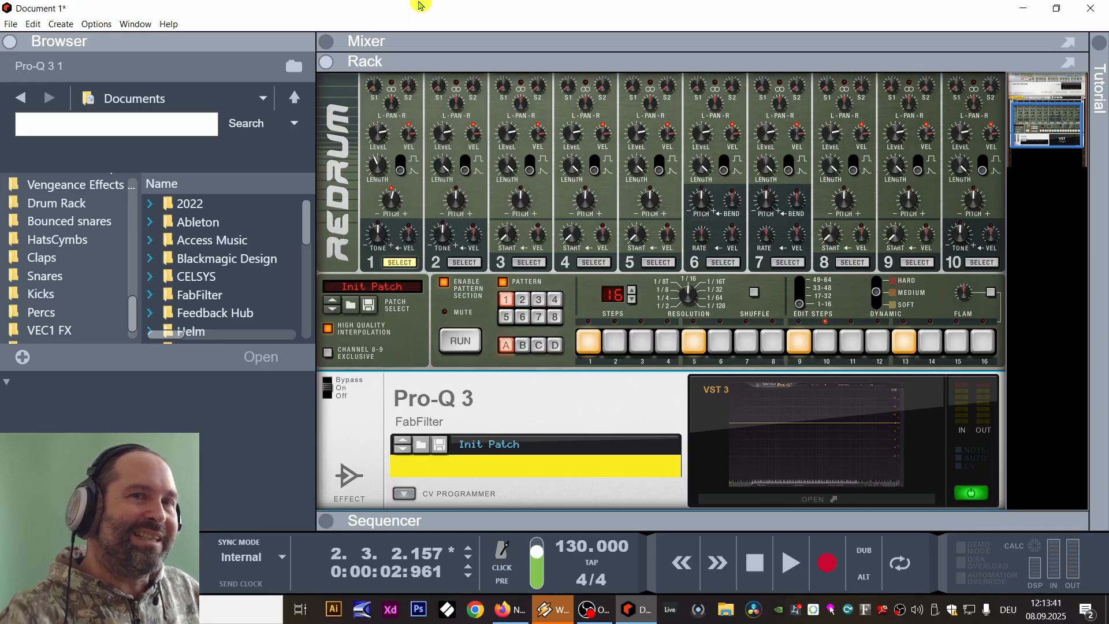
Add a Thor Polysonic Synthesizer instrument to the rack.
left_click(60, 23)
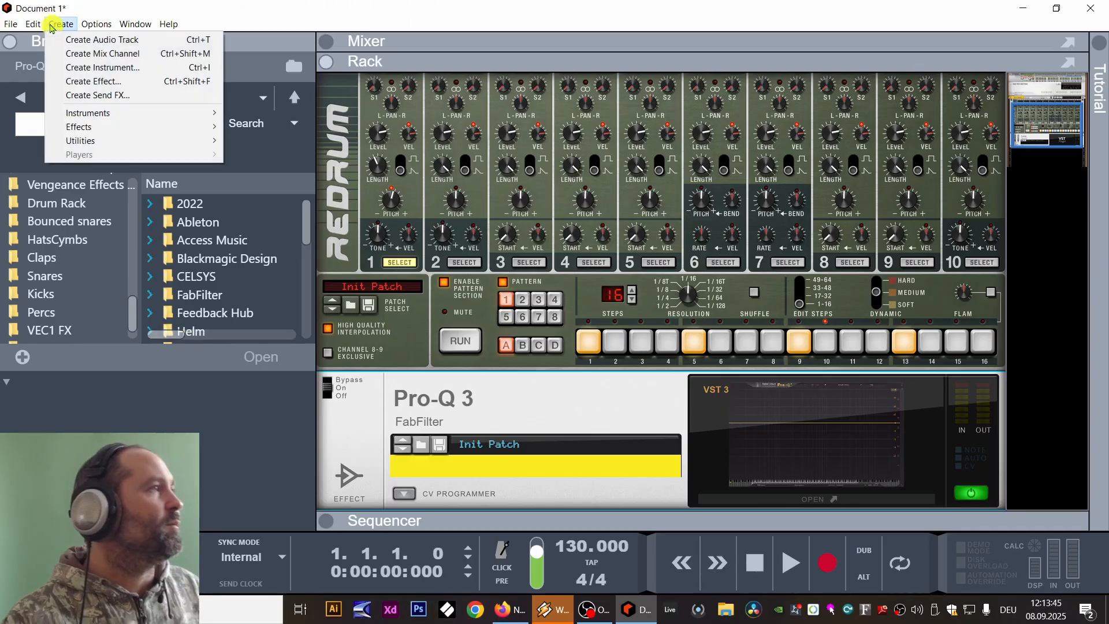
left_click(159, 71)
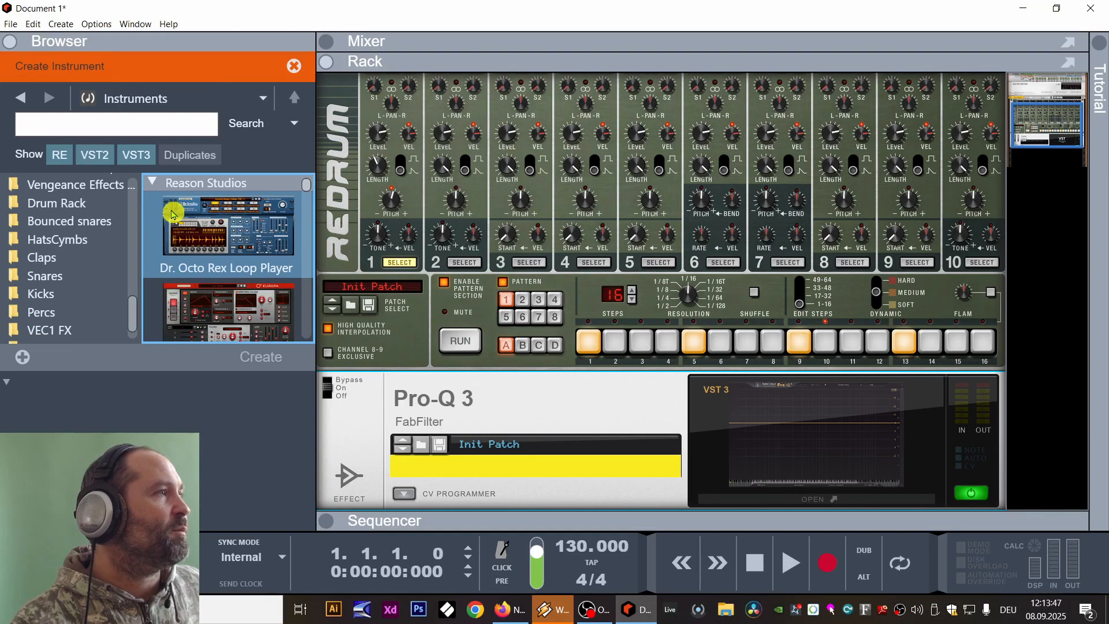
left_click(215, 250)
scroll(196, 239, "down", 5)
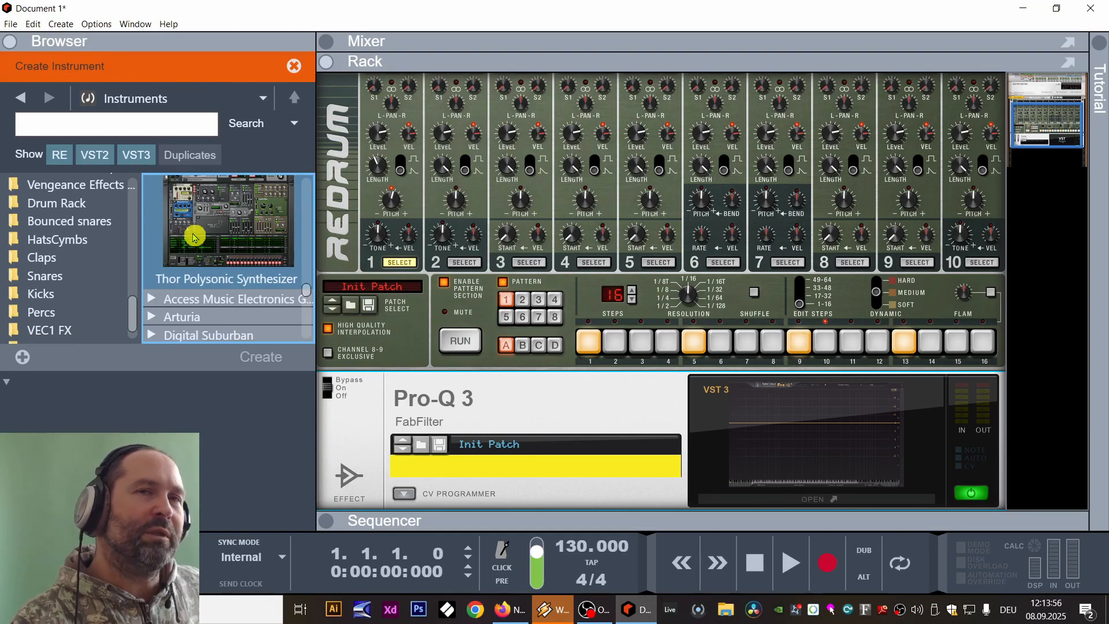
double_click(202, 220)
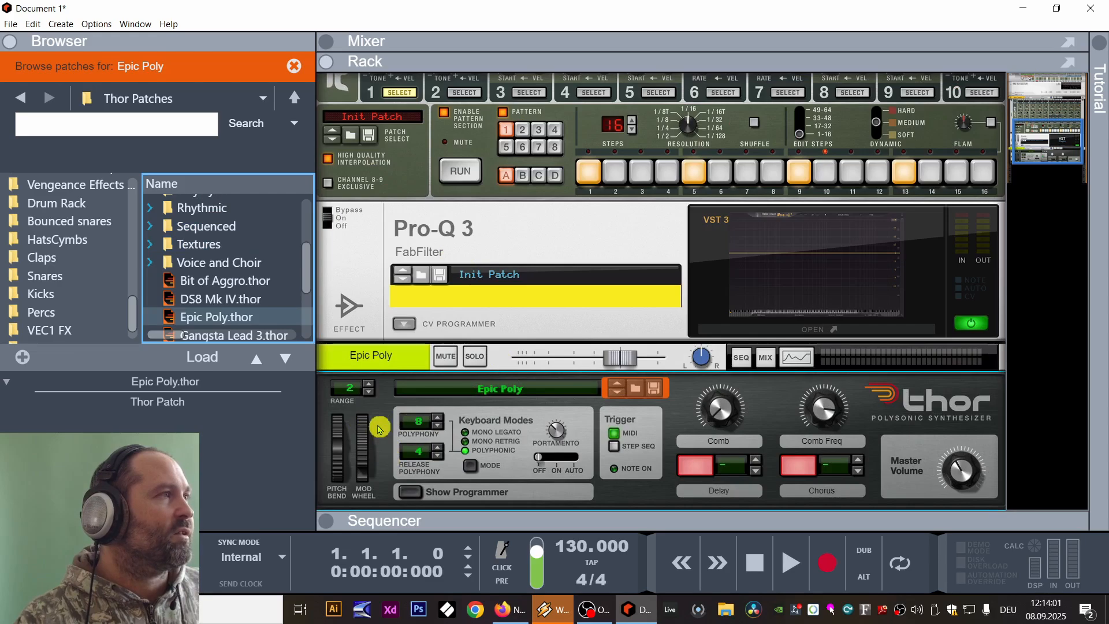
Search the instruments for "thor".
left_click(61, 23)
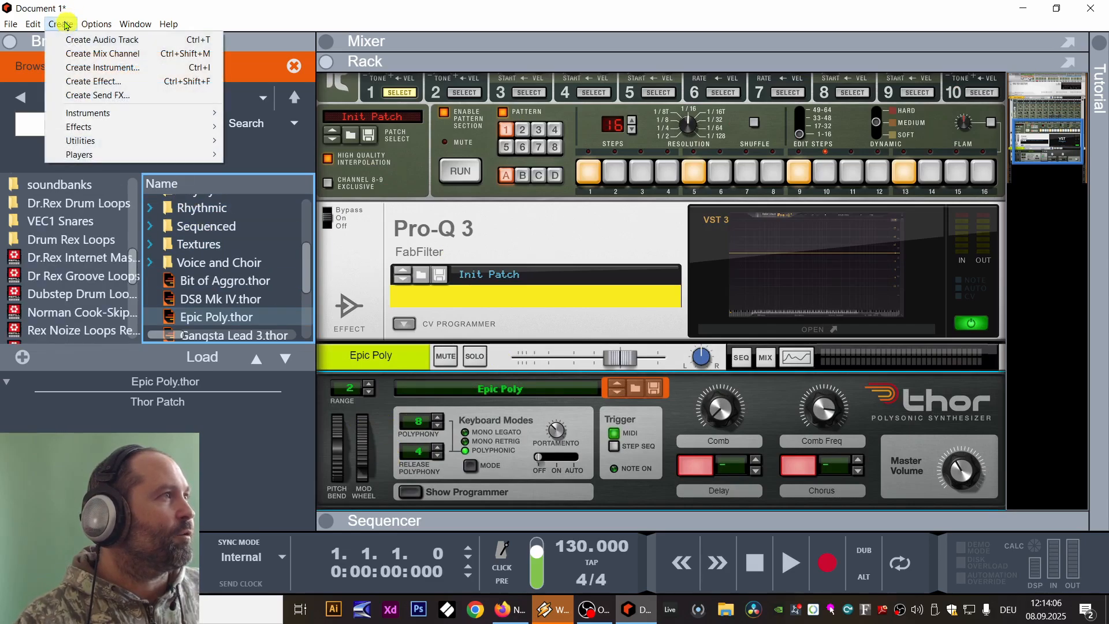
left_click(103, 68)
scroll(215, 277, "down", 2)
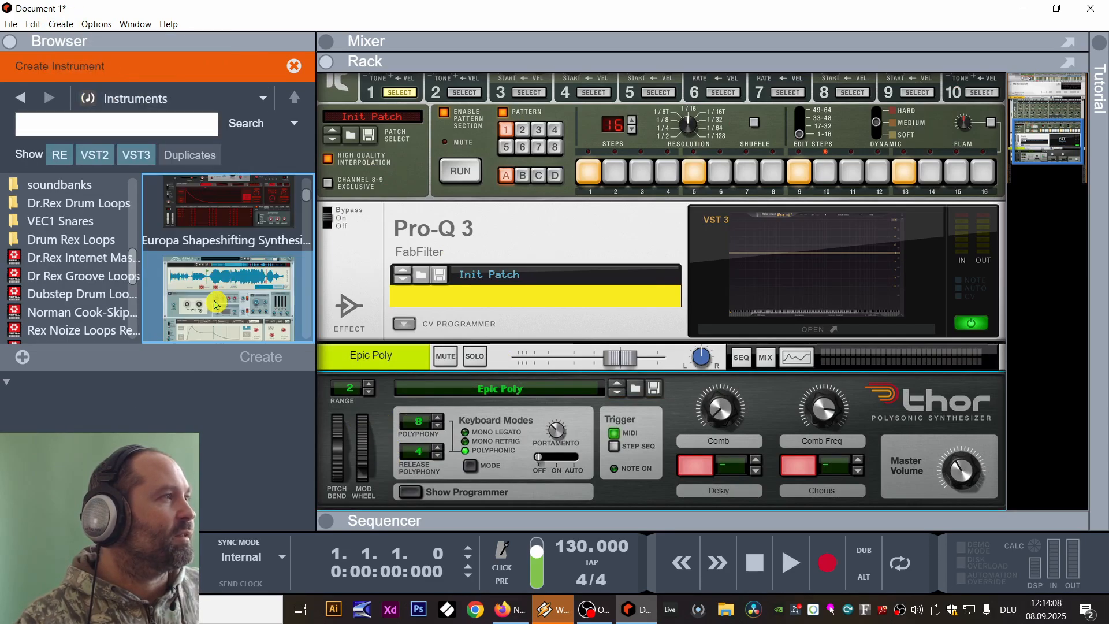
left_click(184, 121)
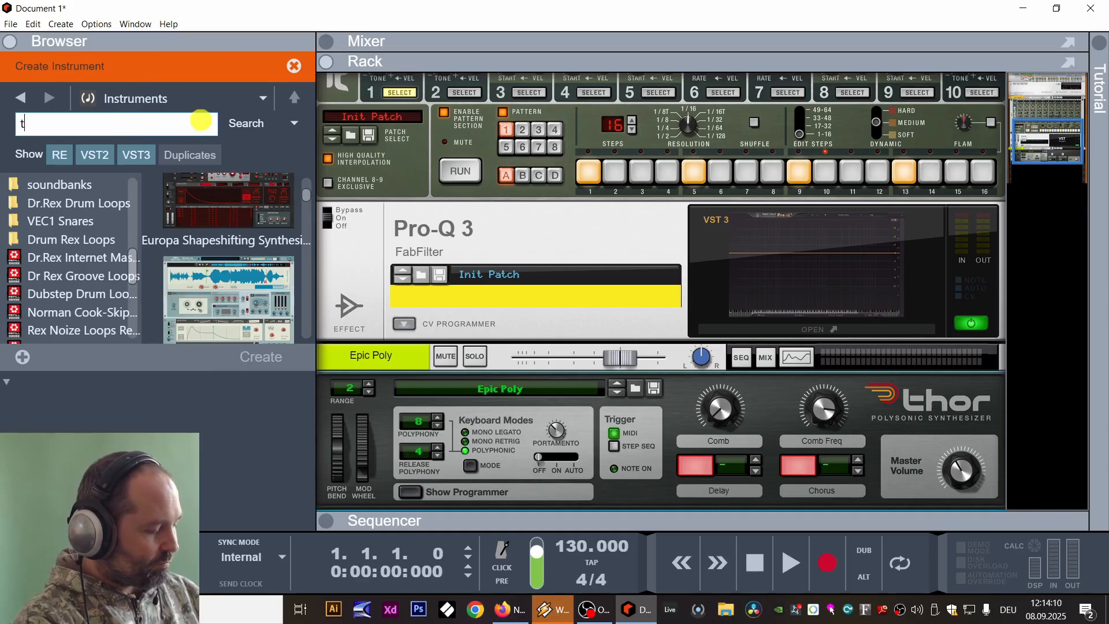
key("Return")
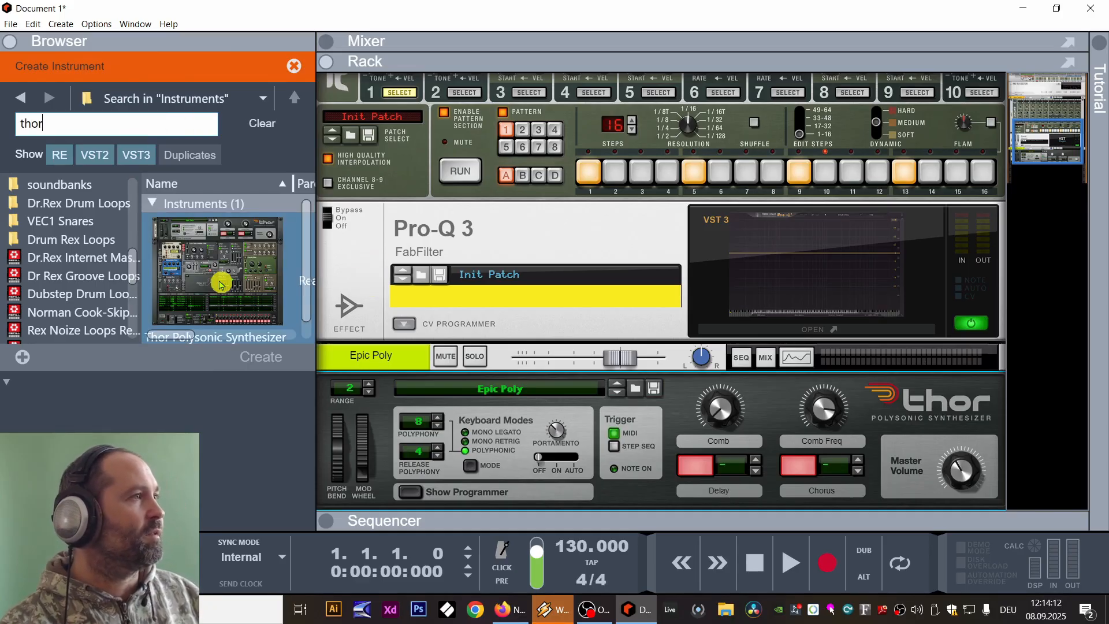
Reset the Thor device to its initial patch and show its programmer.
scroll(520, 347, "down", 3)
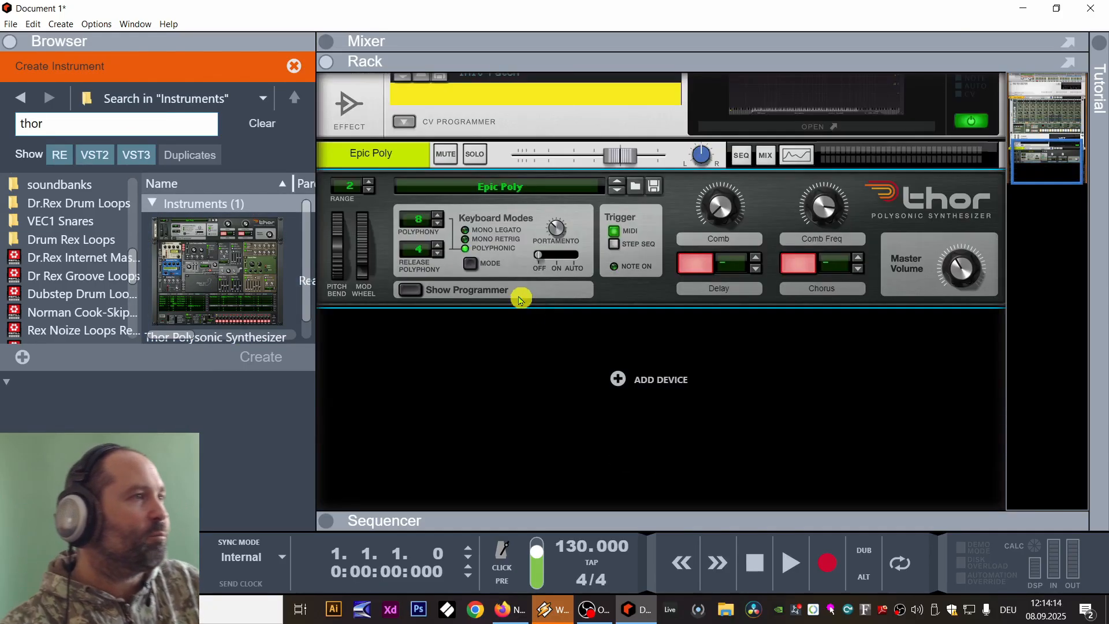
right_click(622, 288)
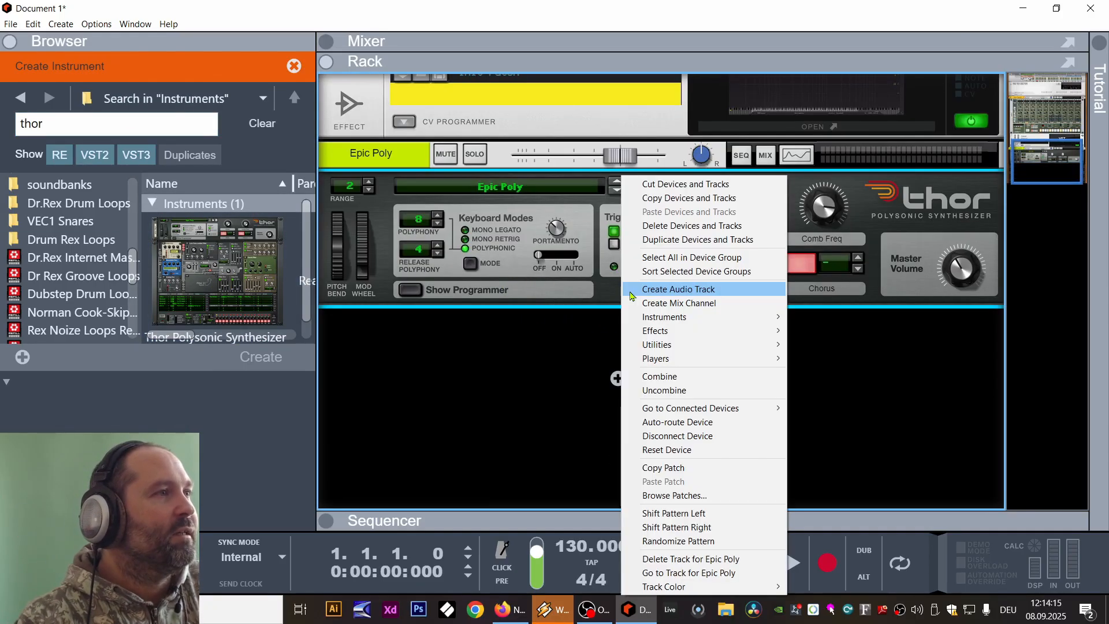
left_click(685, 449)
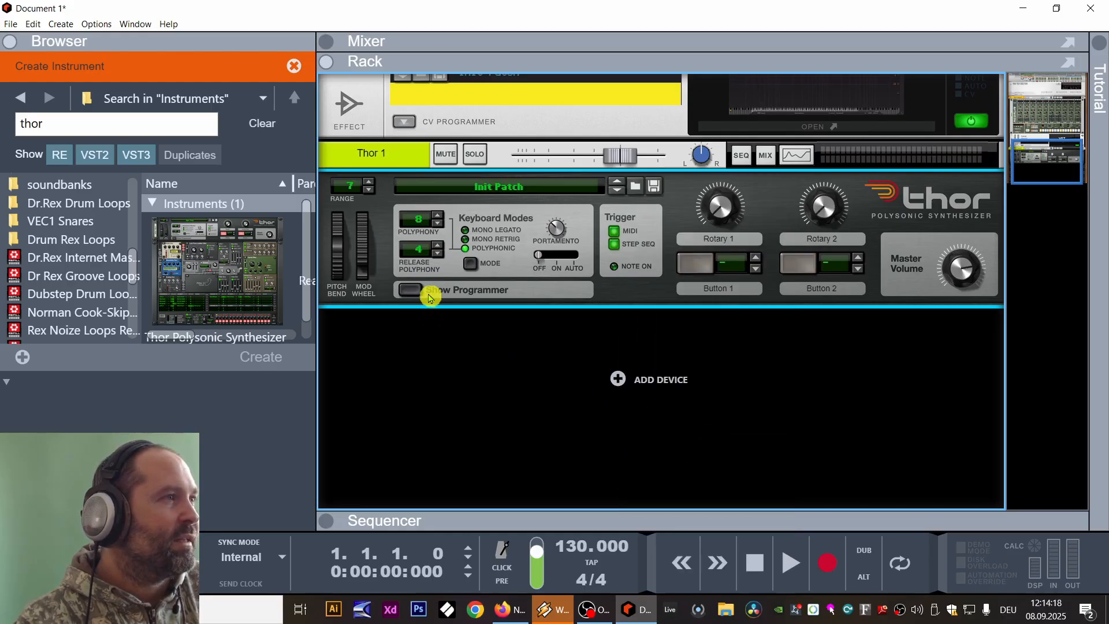
left_click(410, 290)
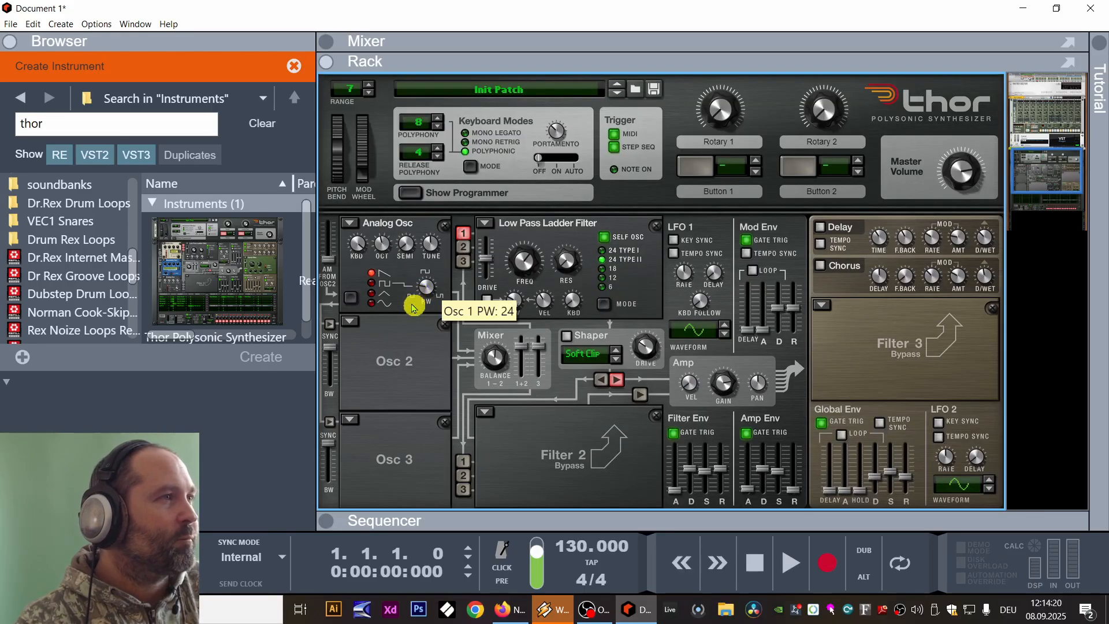
Open the sequencer and draw a one-bar clip at bar 1 on the Thor 1 track.
left_click(829, 521)
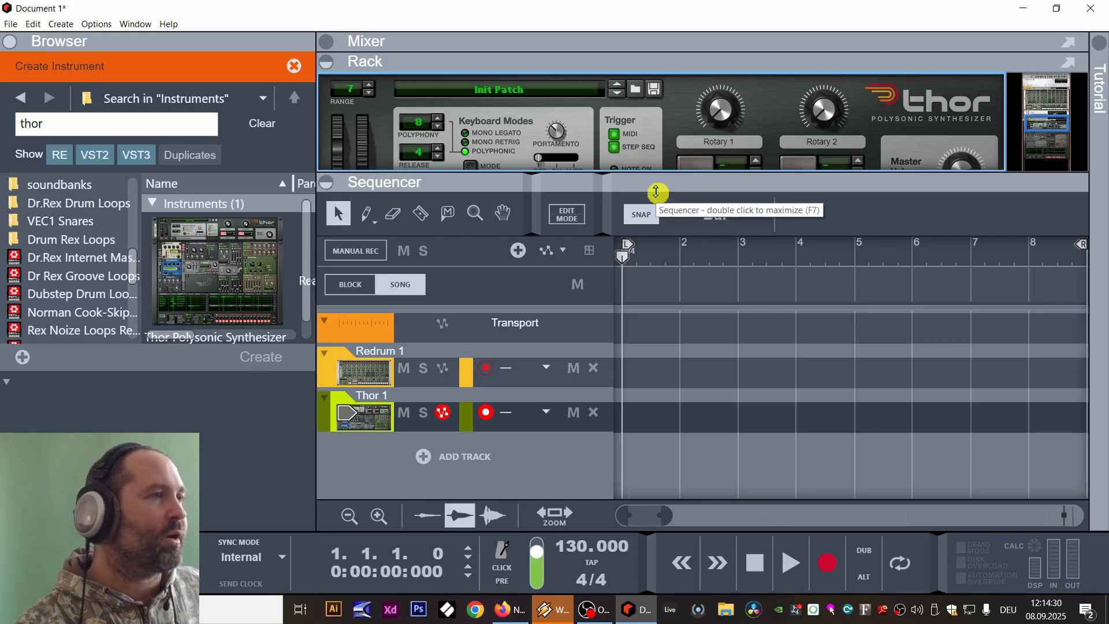
key("w")
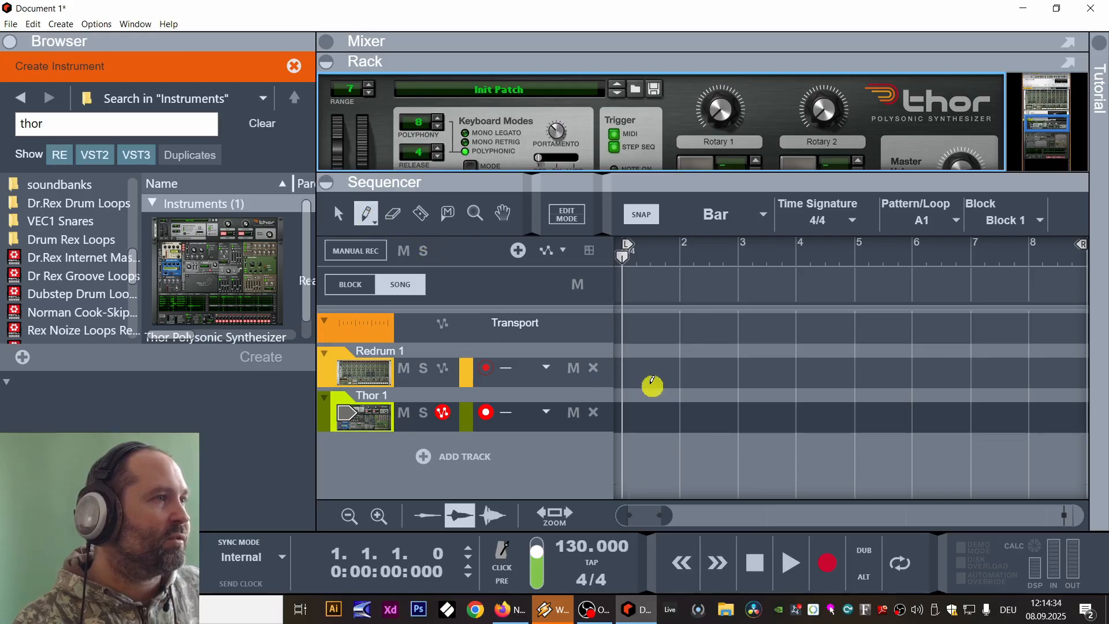
left_click(678, 412)
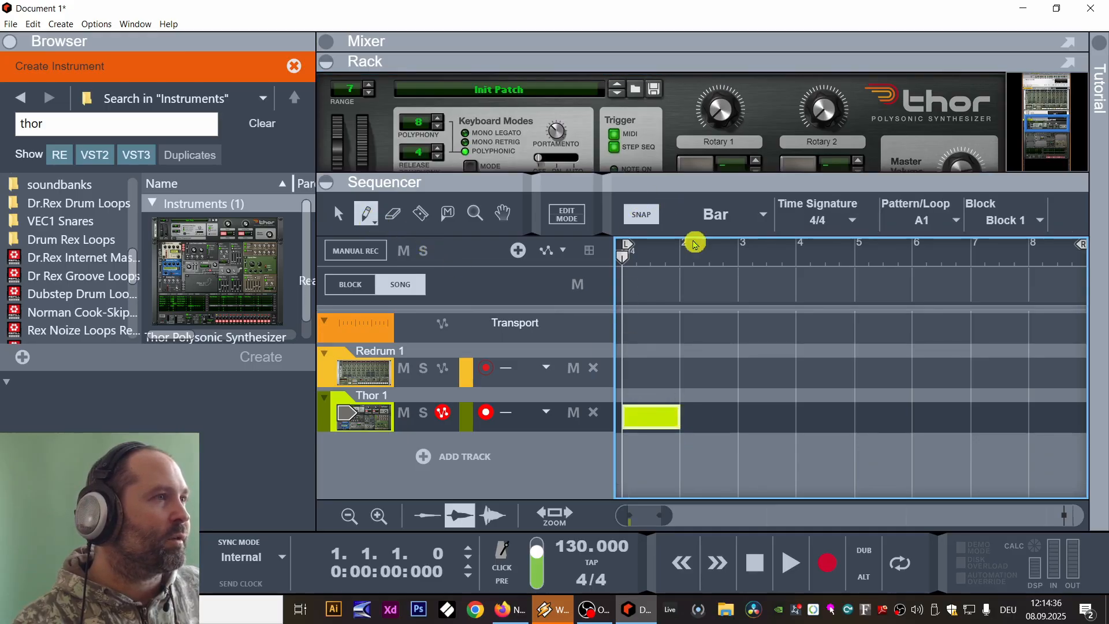
left_click(337, 215)
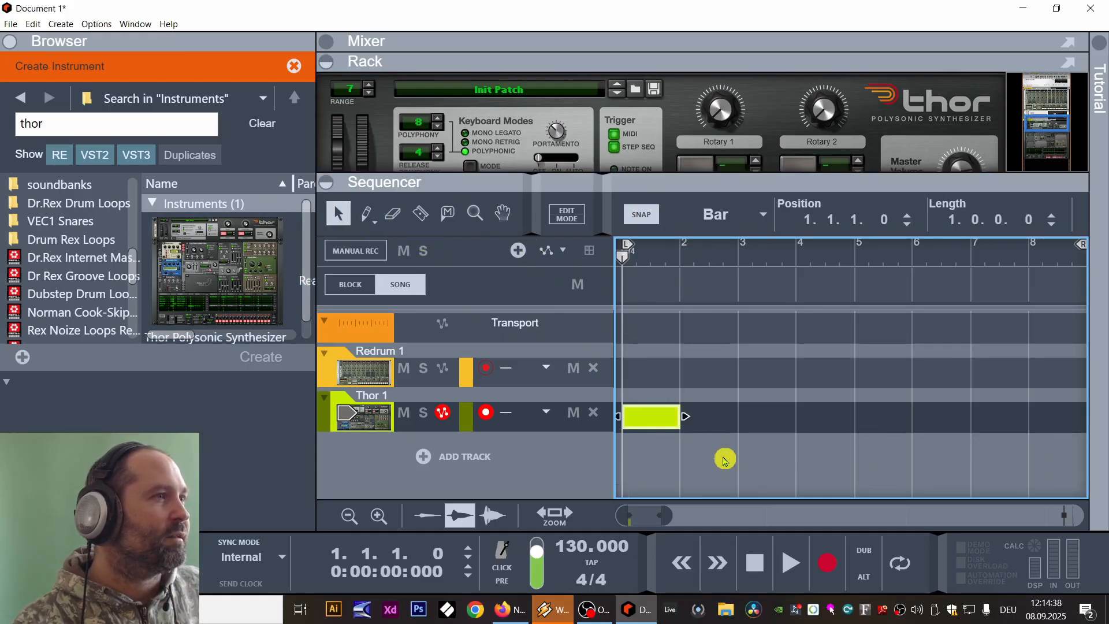
Open the Thor 1 clip for editing and draw four short G3 notes, one on each beat of the bar.
double_click(668, 417)
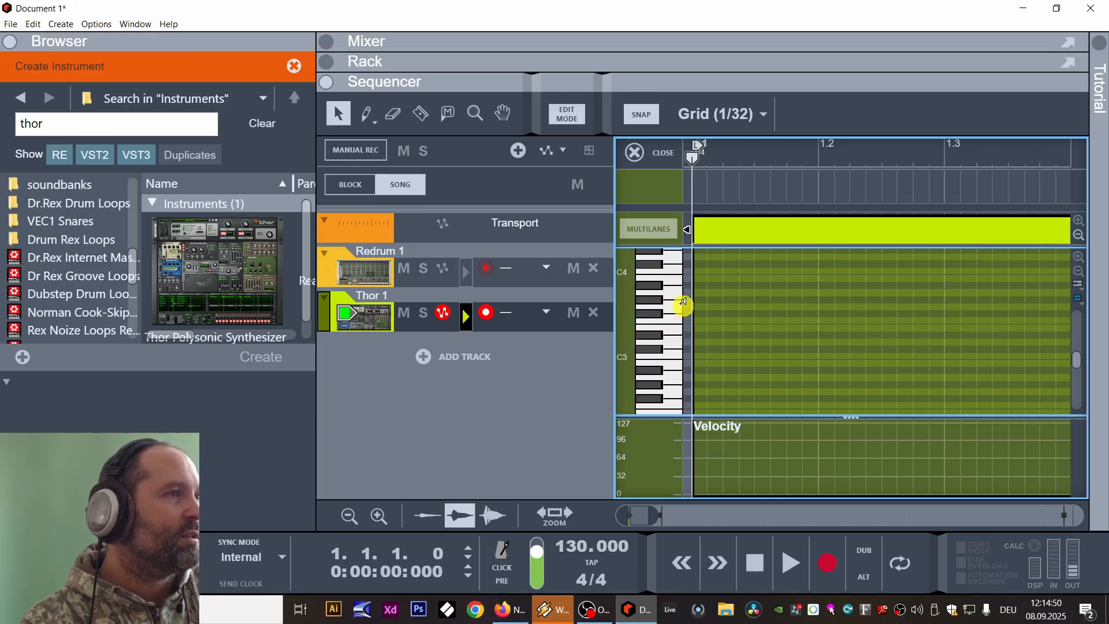
double_click(703, 307)
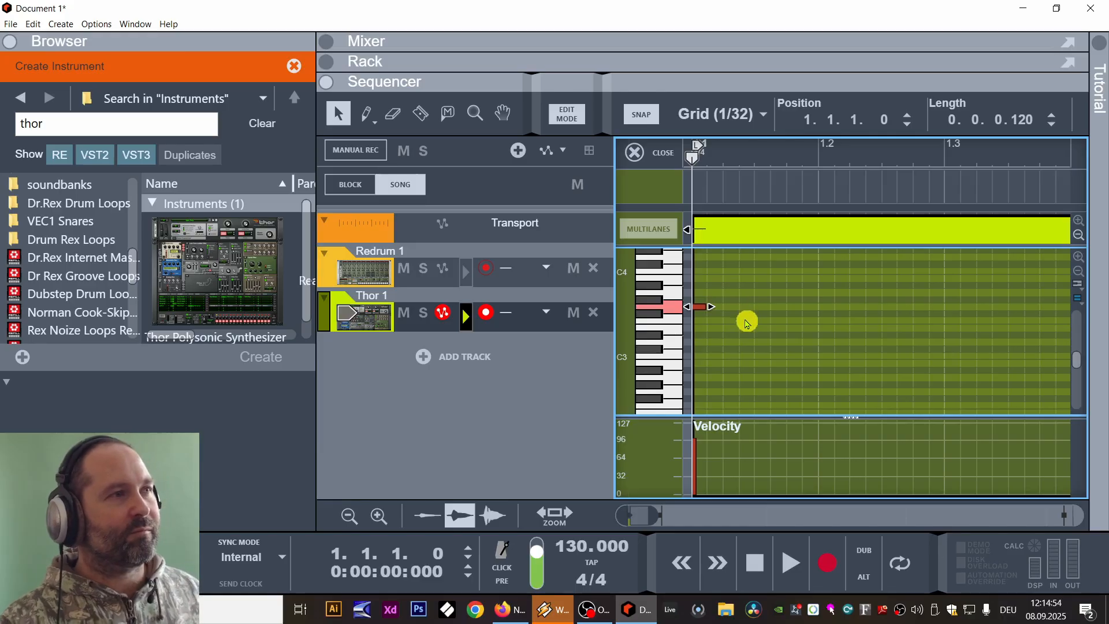
key("space")
key("space")
double_click(826, 307)
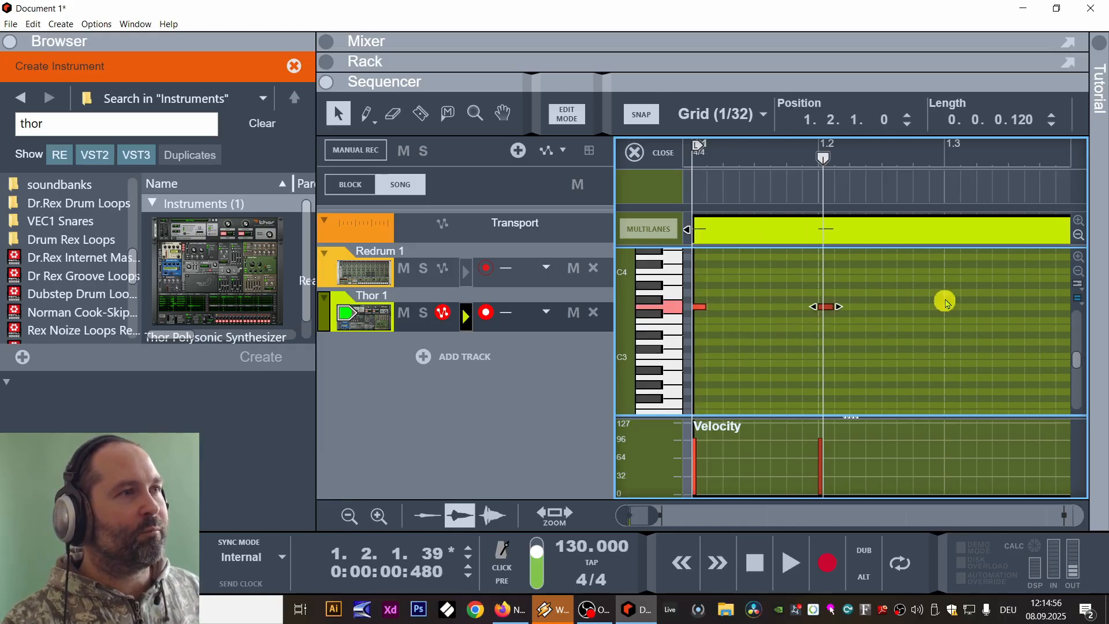
double_click(951, 307)
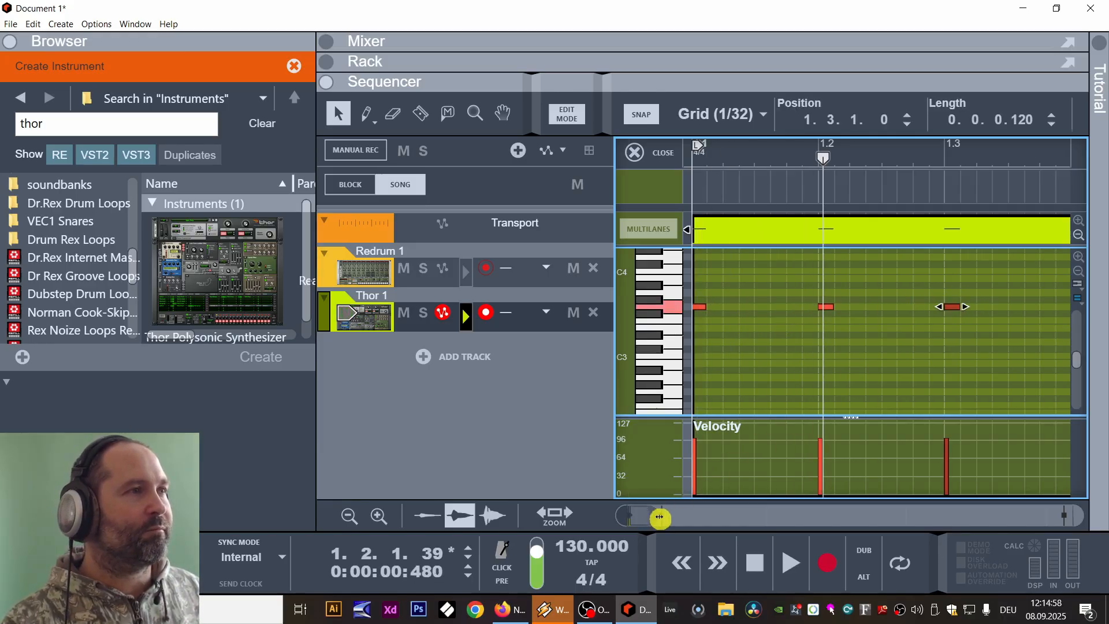
left_click_drag(660, 517, 662, 517)
double_click(883, 306)
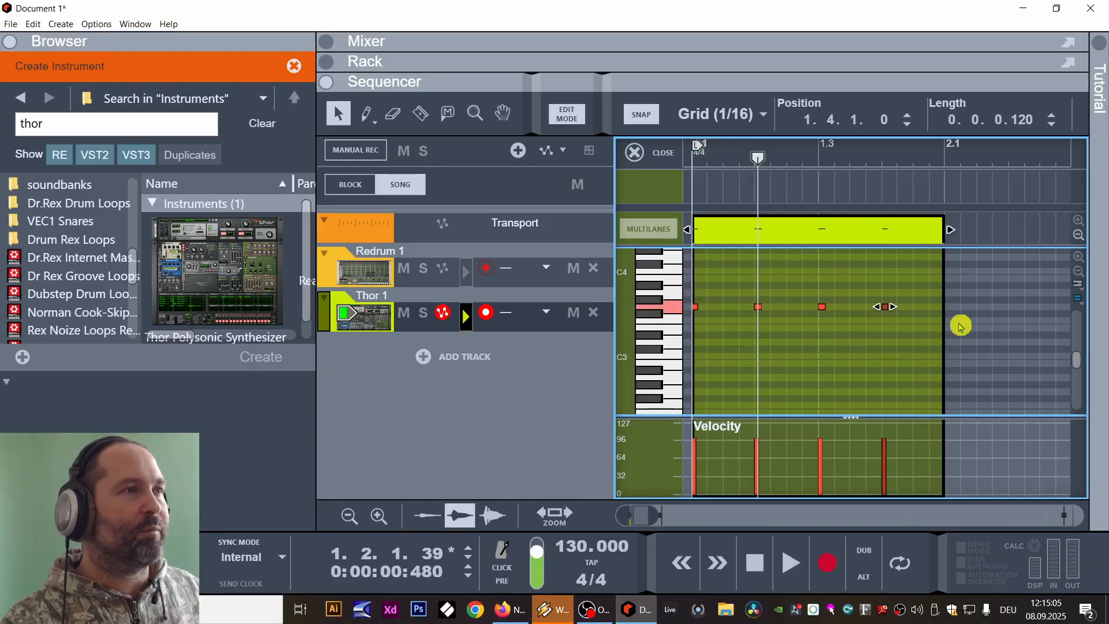
Play the four notes, set the loop to the one-bar clip and audition it.
key("ctrl+a")
key("space")
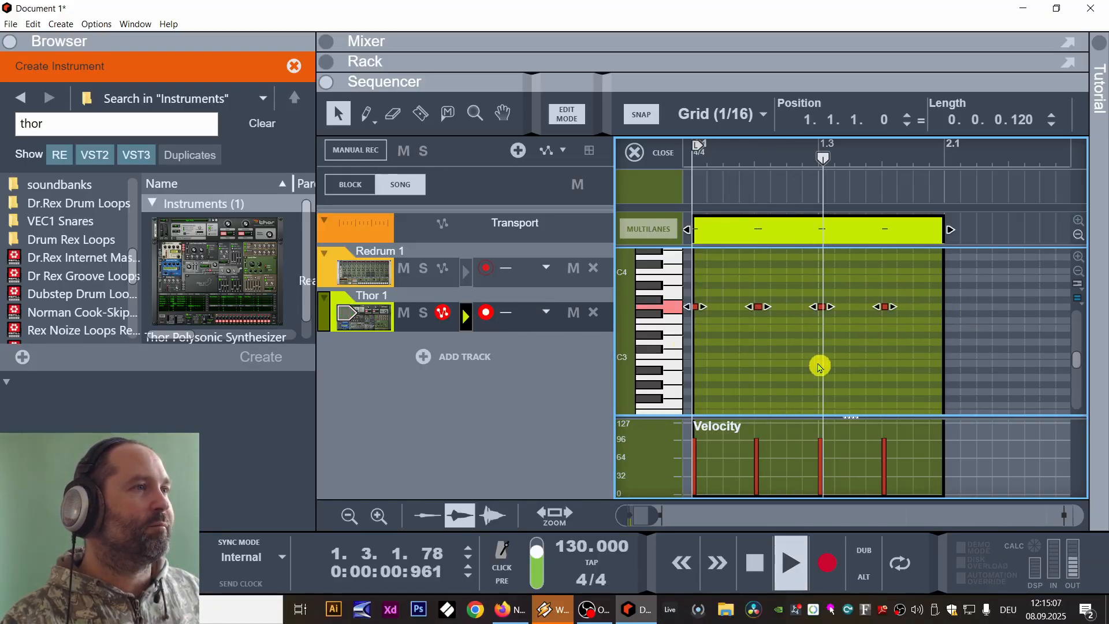
key("space")
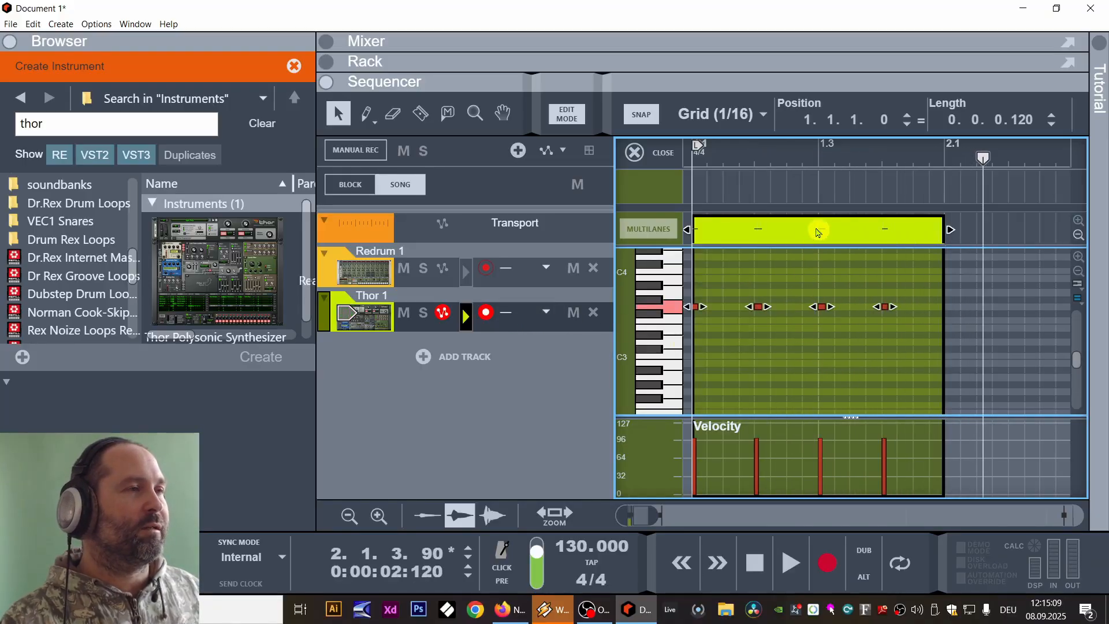
key("ctrl+1")
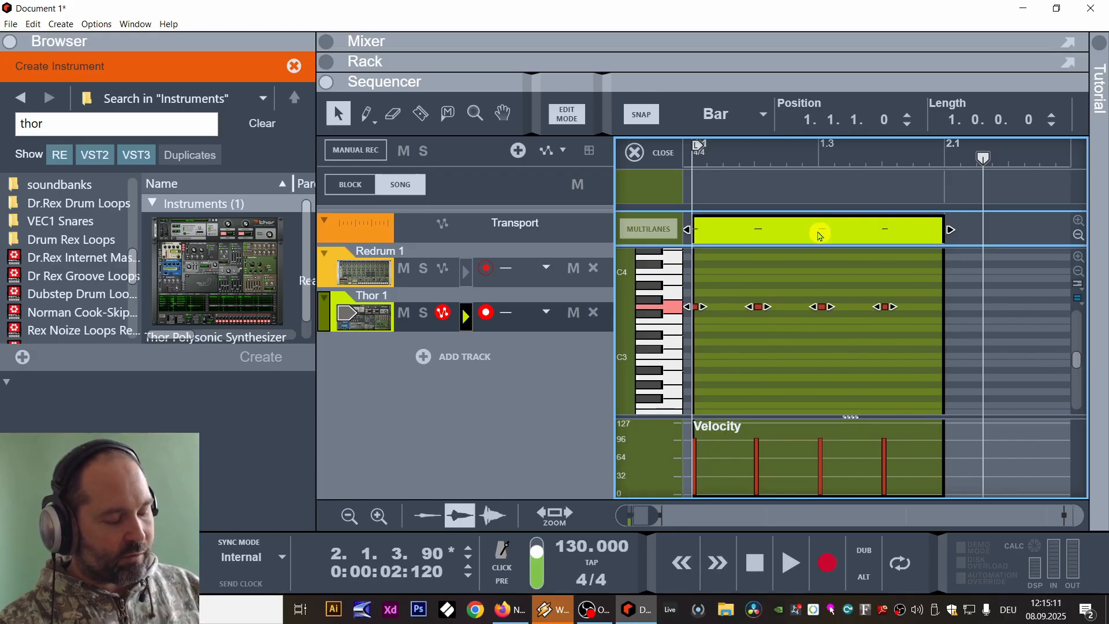
key("ctrl+l")
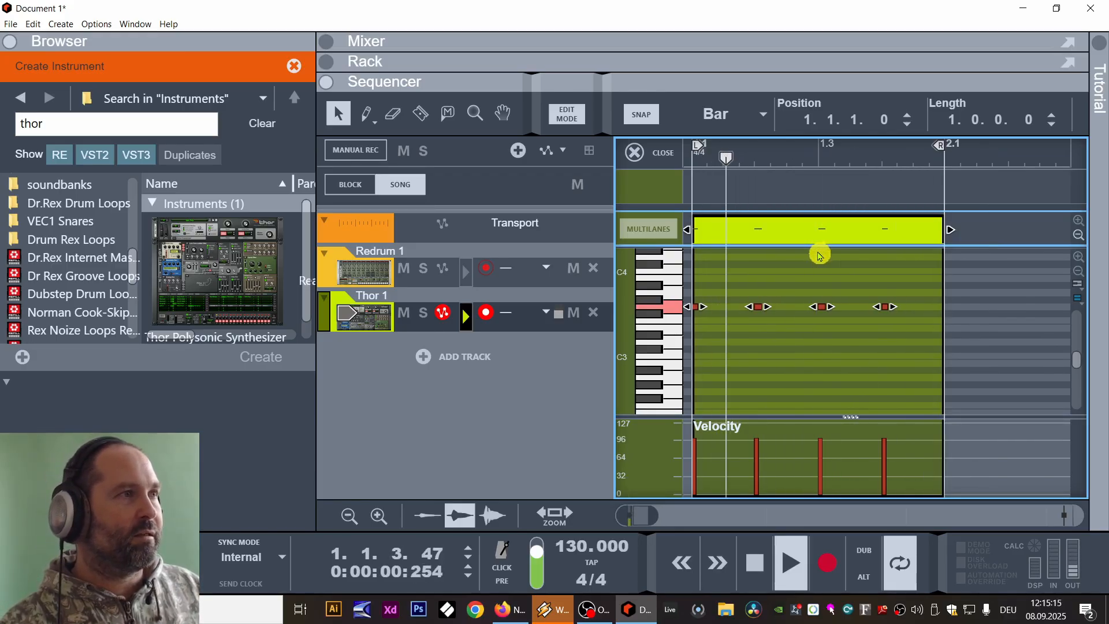
key("space")
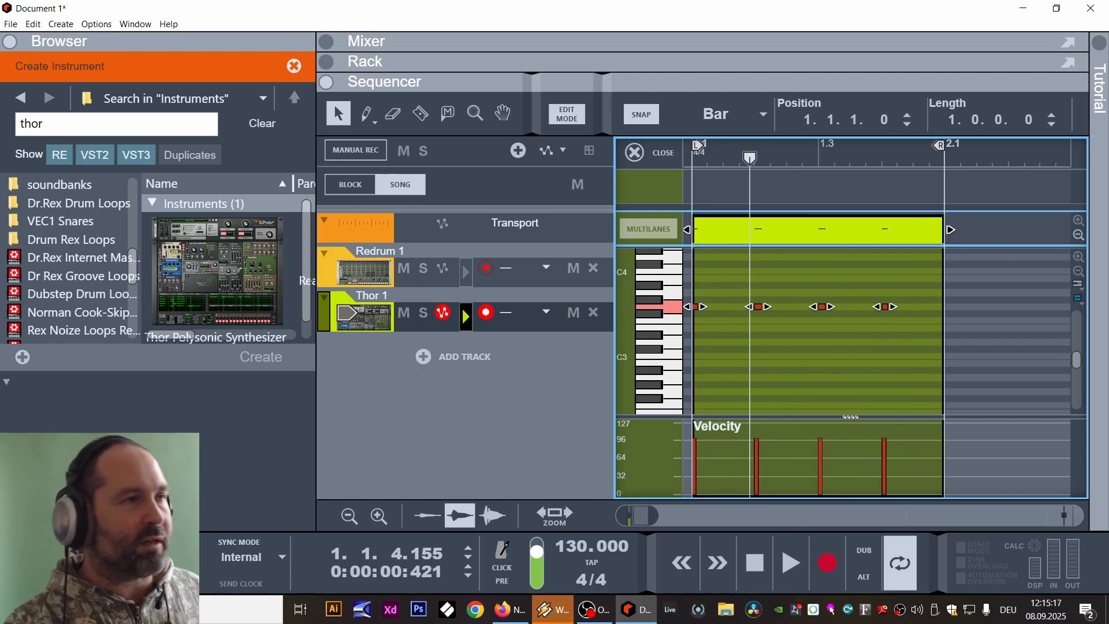
Shift all four notes together so the first starts at 1.1.3, and play the loop from its start.
left_click_drag(920, 282, 482, 363)
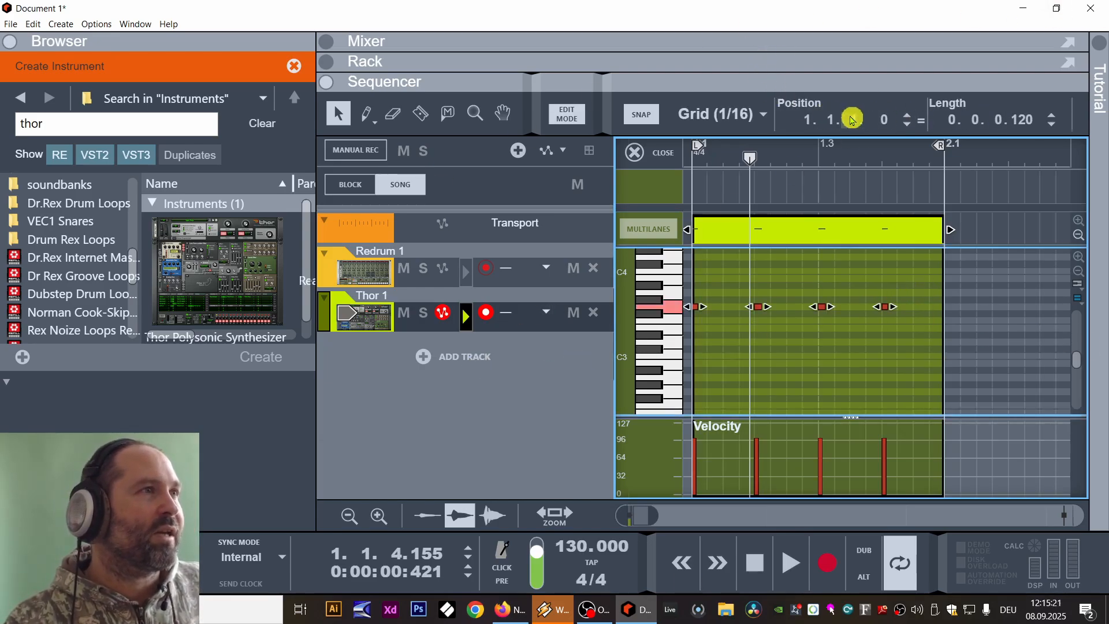
left_click(853, 121)
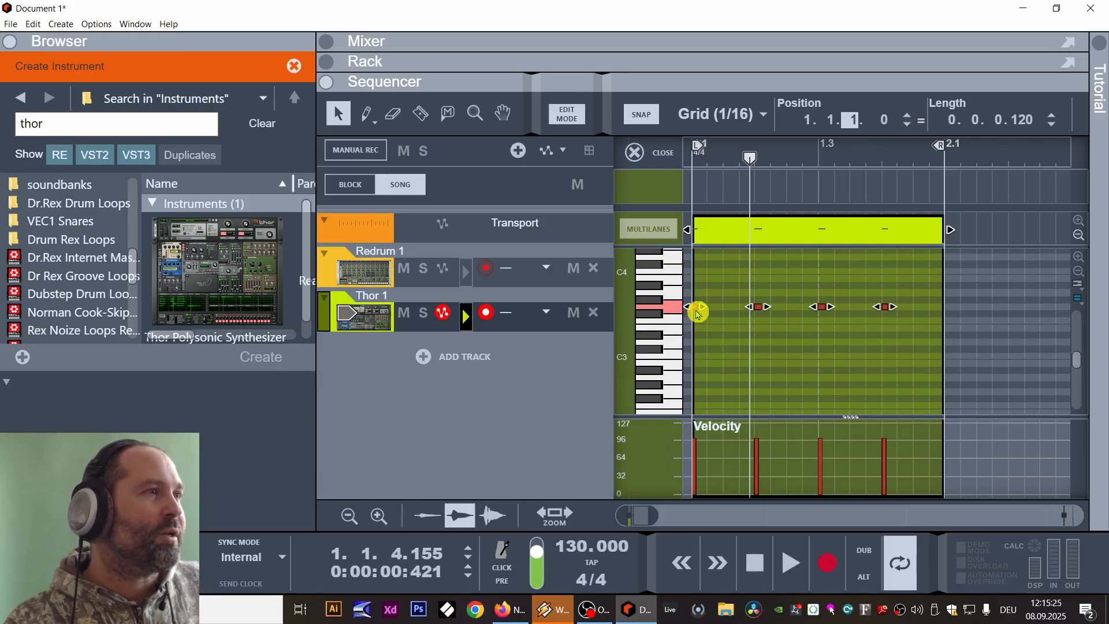
left_click_drag(696, 313, 731, 311)
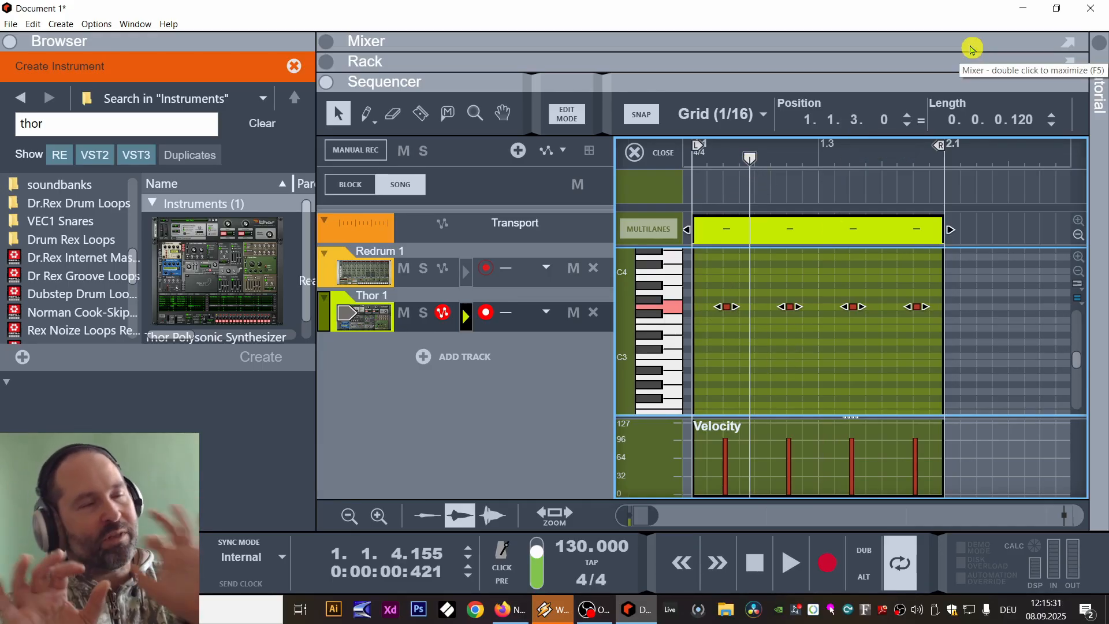
left_click_drag(749, 161, 452, 181)
key("space")
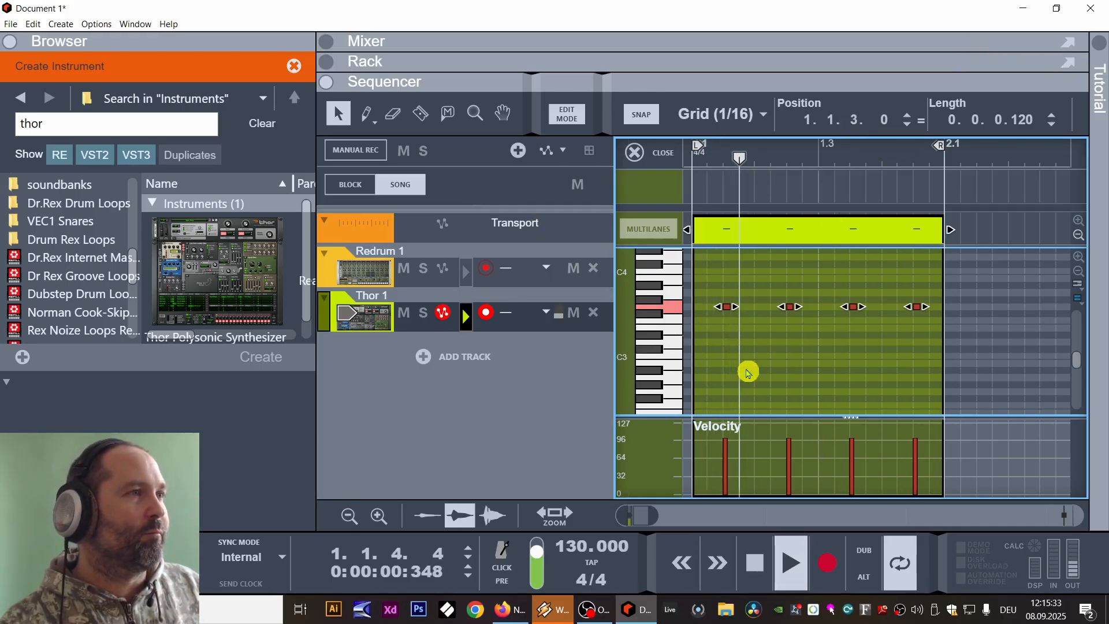
key("space")
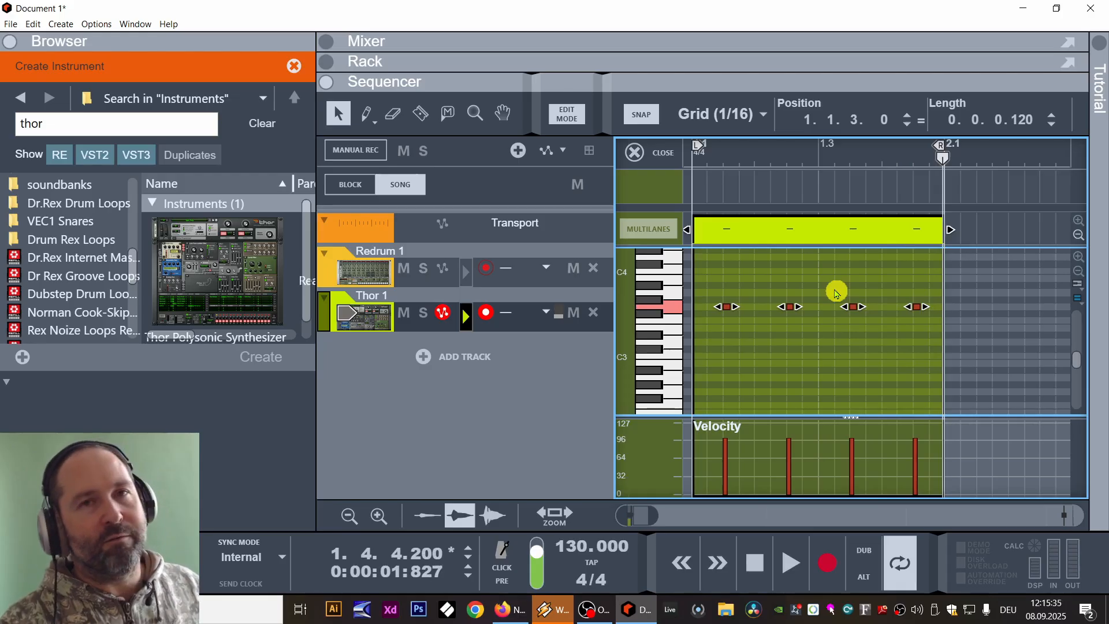
Hide the browser, transpose the four selected notes down to G2 and audition the loop.
left_click_drag(945, 282, 691, 314)
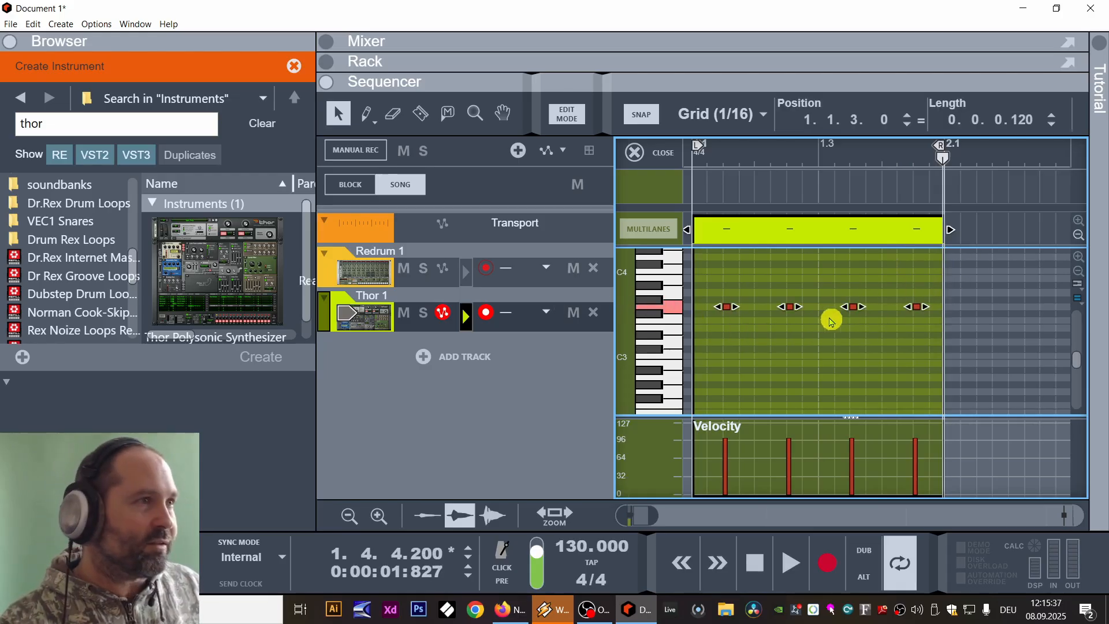
left_click(315, 166)
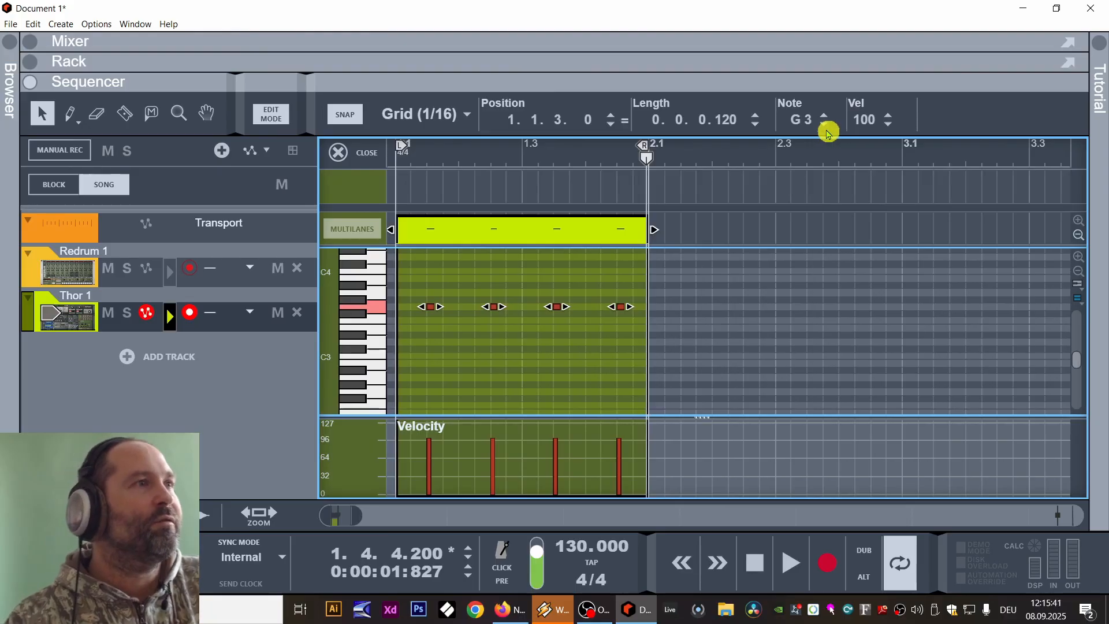
left_click(824, 125)
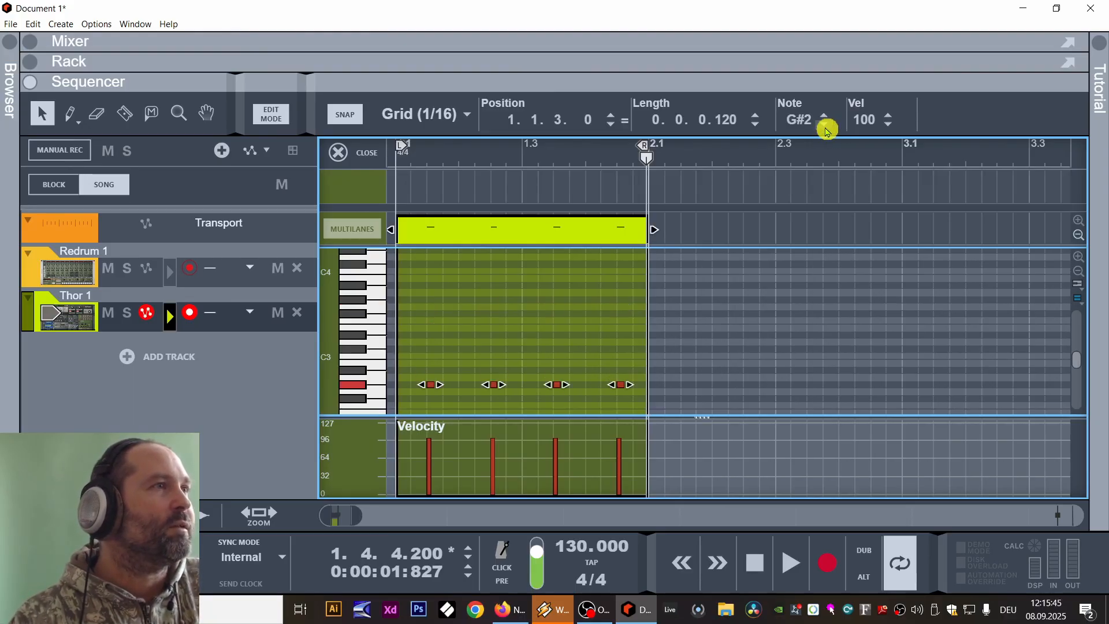
left_click(824, 126)
key("space")
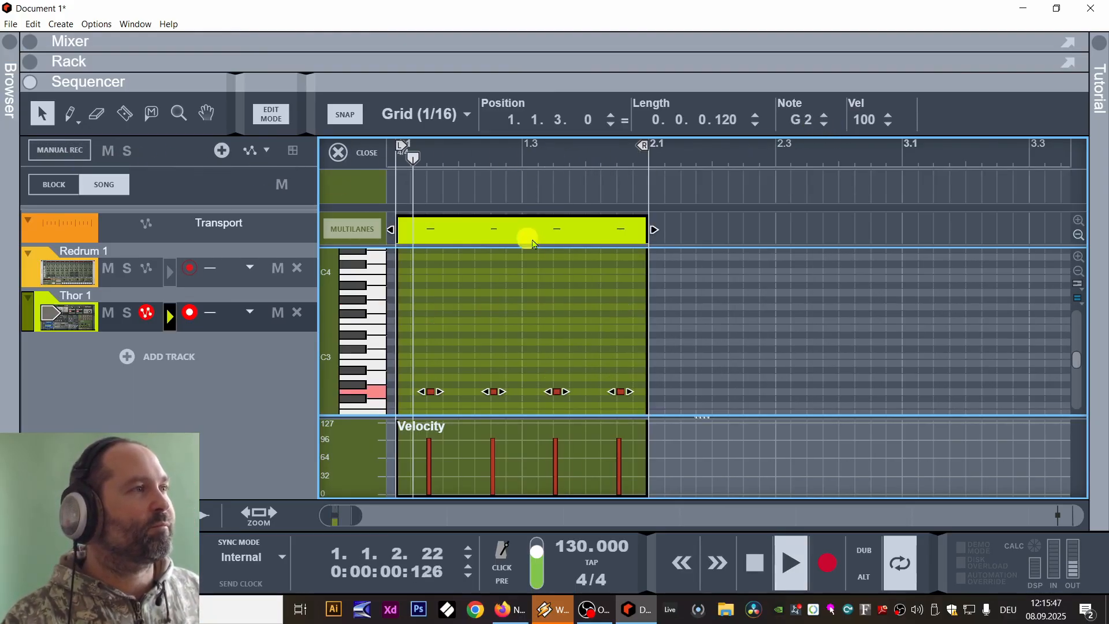
key("space")
Set the pitch of the four selected notes to G1 and play the loop.
double_click(789, 129)
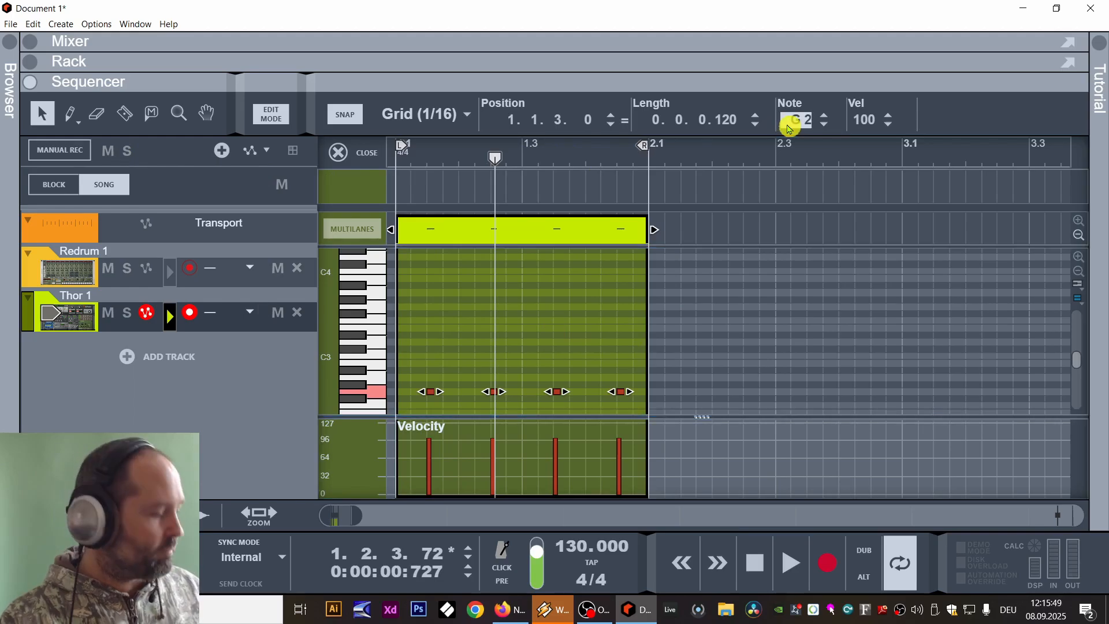
type("g1")
key("Return")
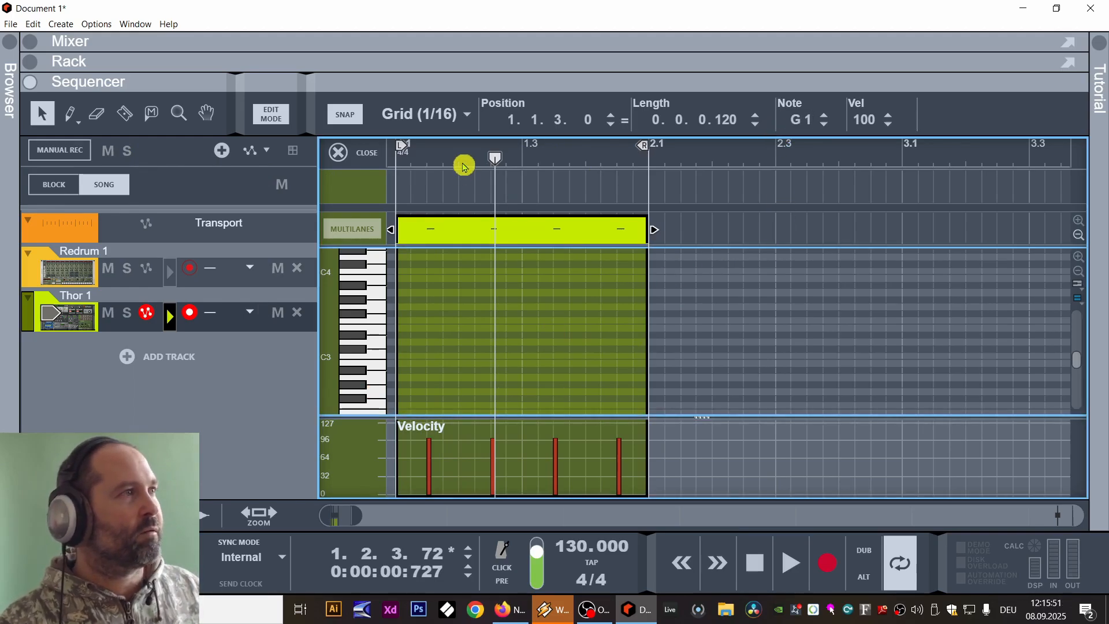
key("space")
Leave clip edit mode and bring Thor's Amp Env section into view in the rack while the loop plays.
left_click(276, 117)
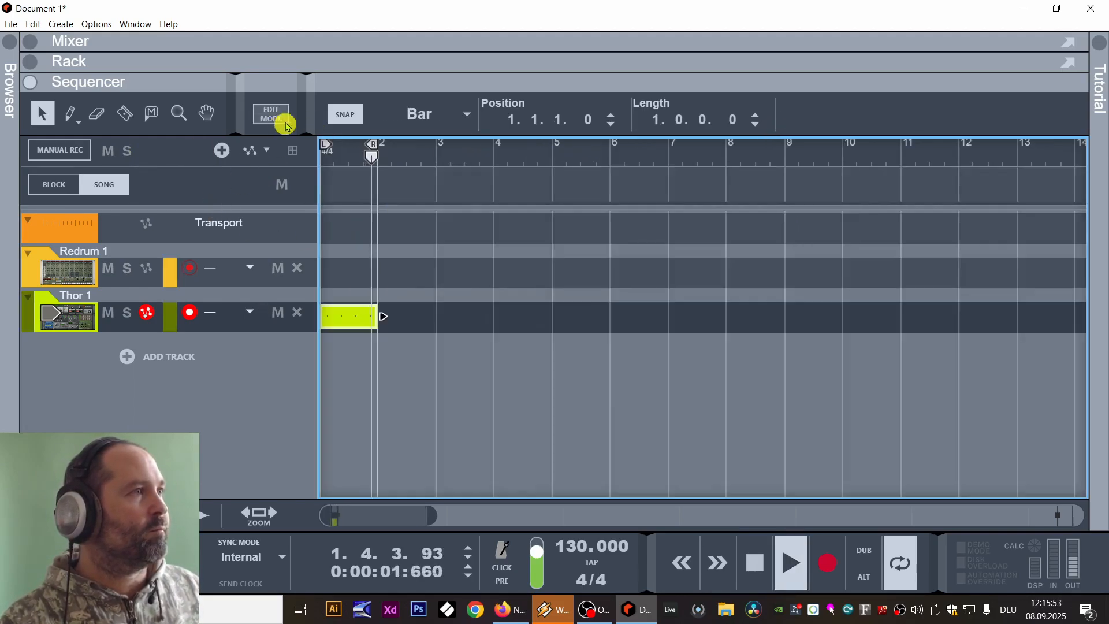
key("space")
left_click_drag(305, 86, 225, 349)
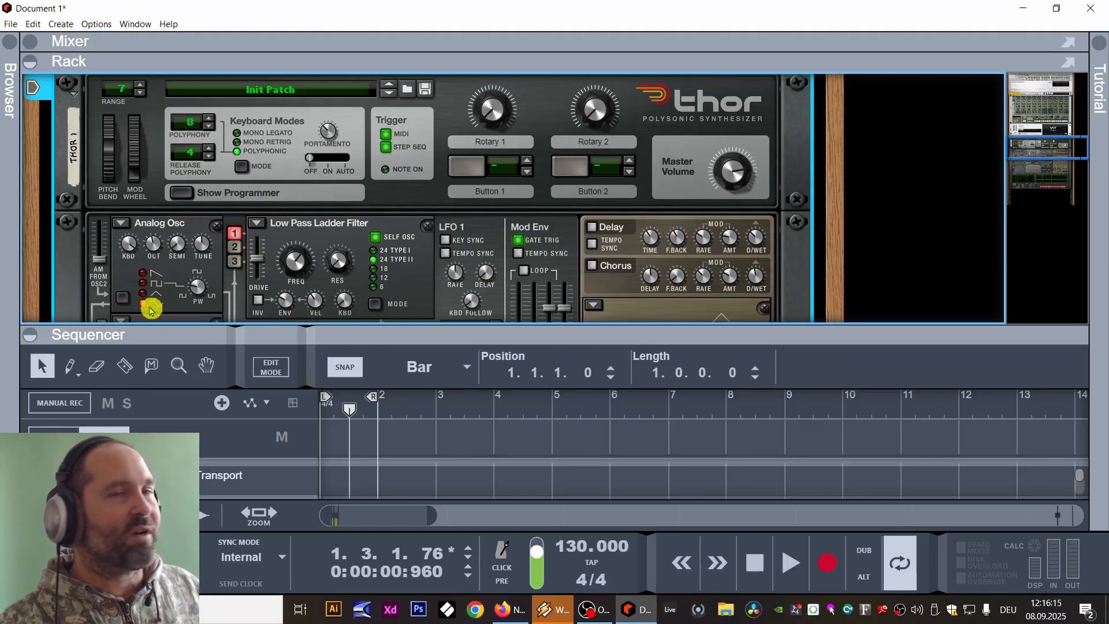
key("space")
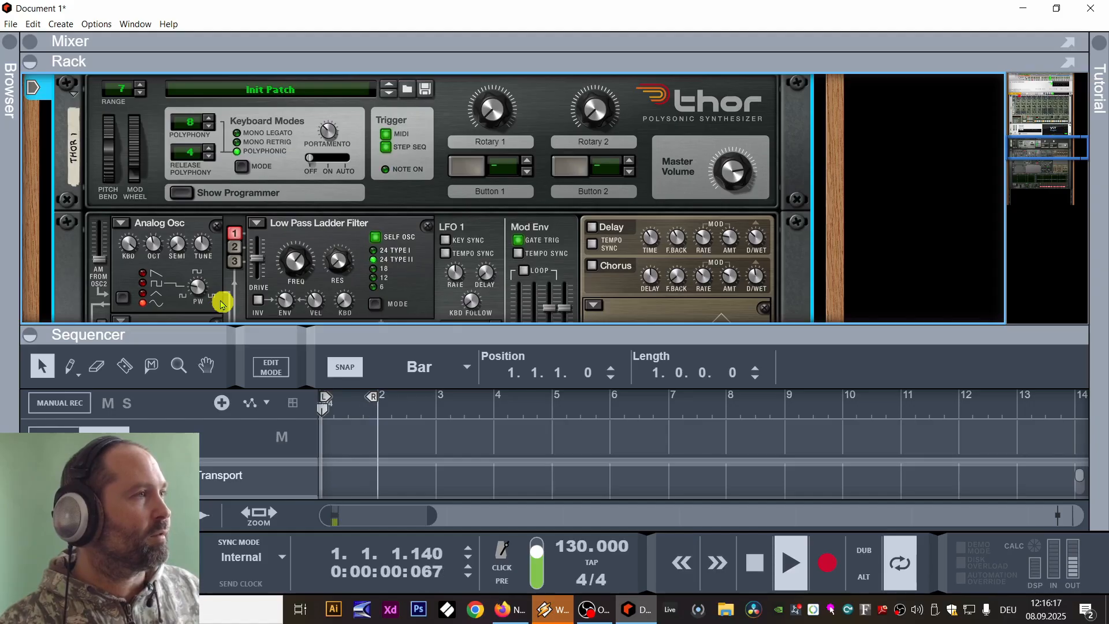
scroll(388, 215, "down", 3)
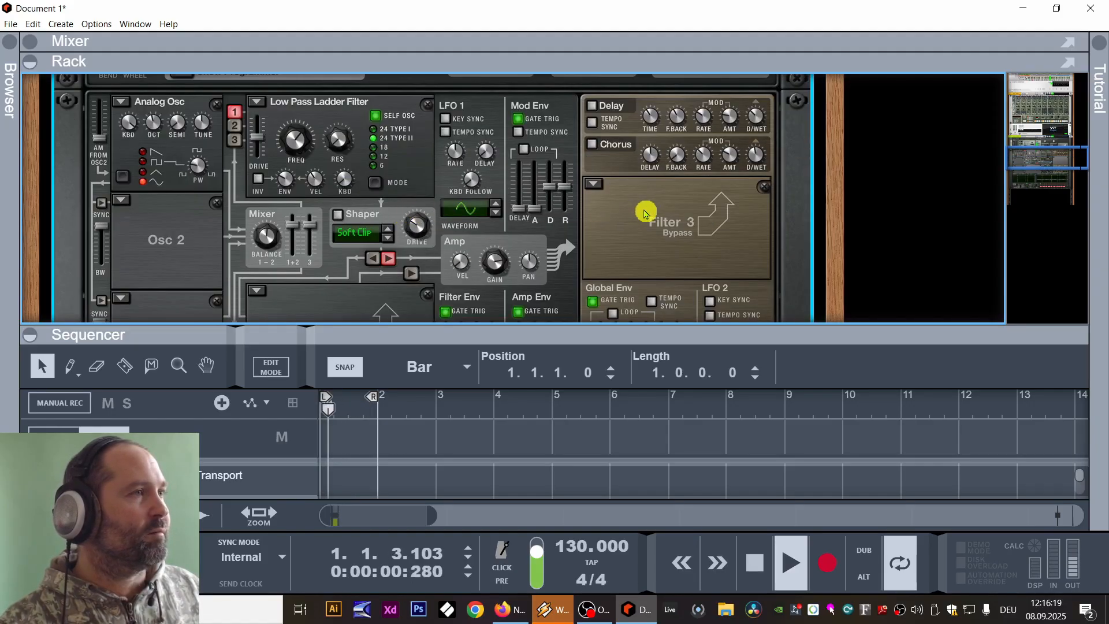
scroll(648, 215, "down", 5)
scroll(549, 193, "up", 4)
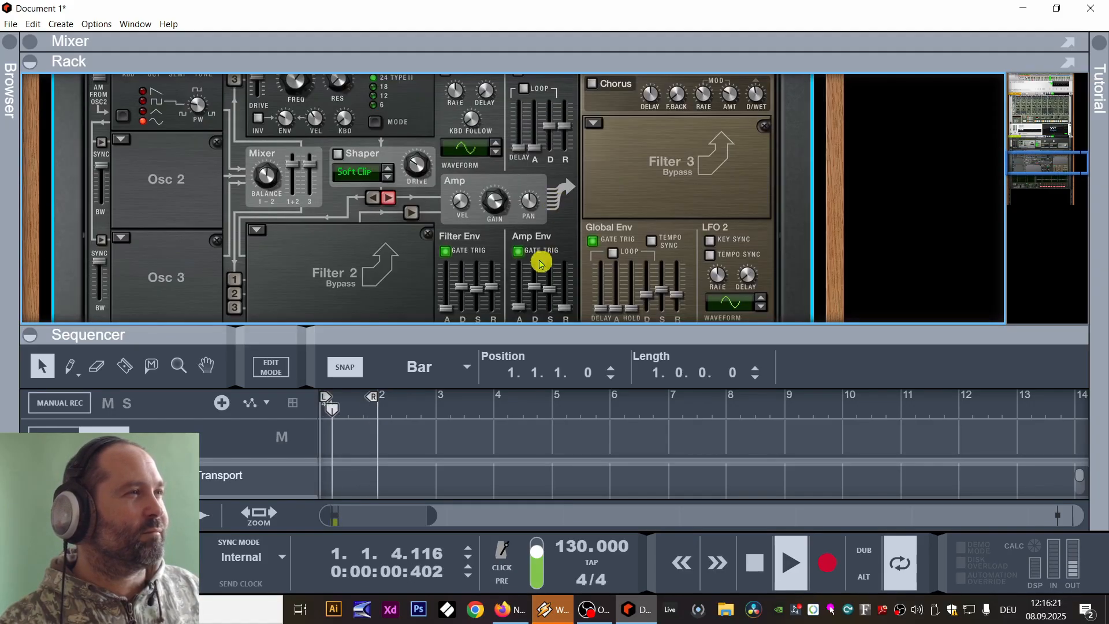
scroll(541, 263, "down", 1)
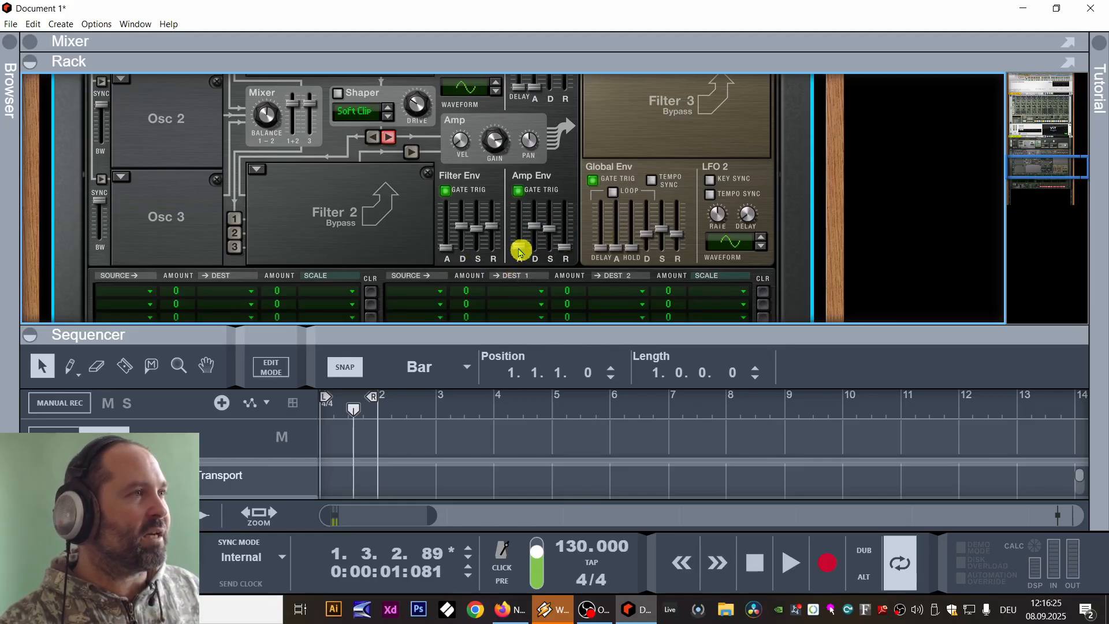
Slightly raise the attack and release of Thor's Amp Env while the loop plays.
key("space")
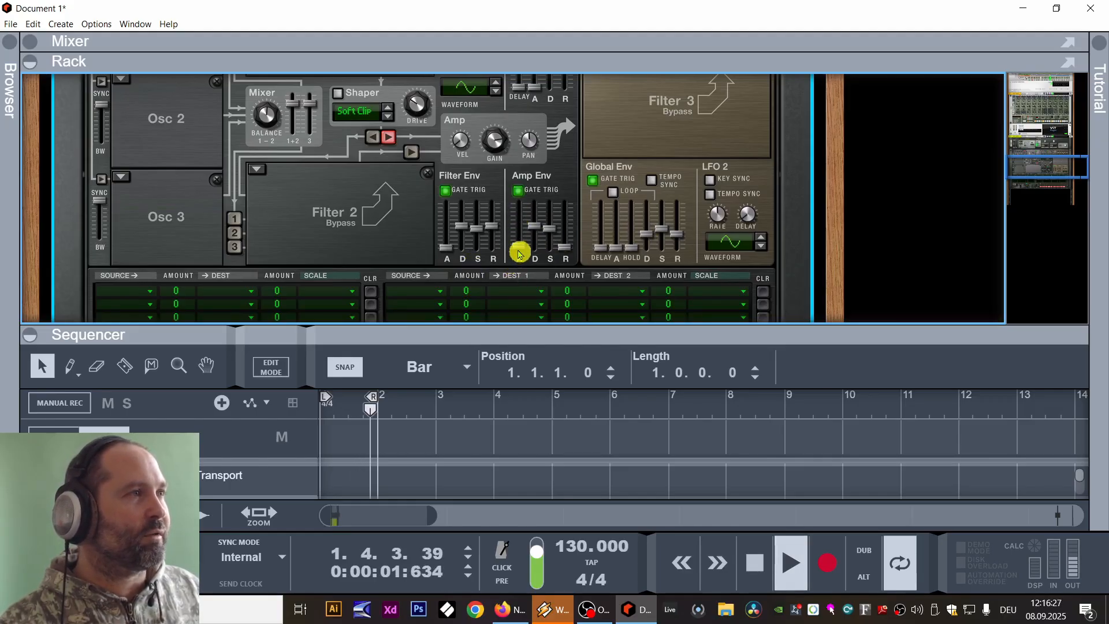
mouse_move(517, 253)
left_mouse_down()
mouse_move(519, 226)
mouse_move(519, 250)
left_mouse_up()
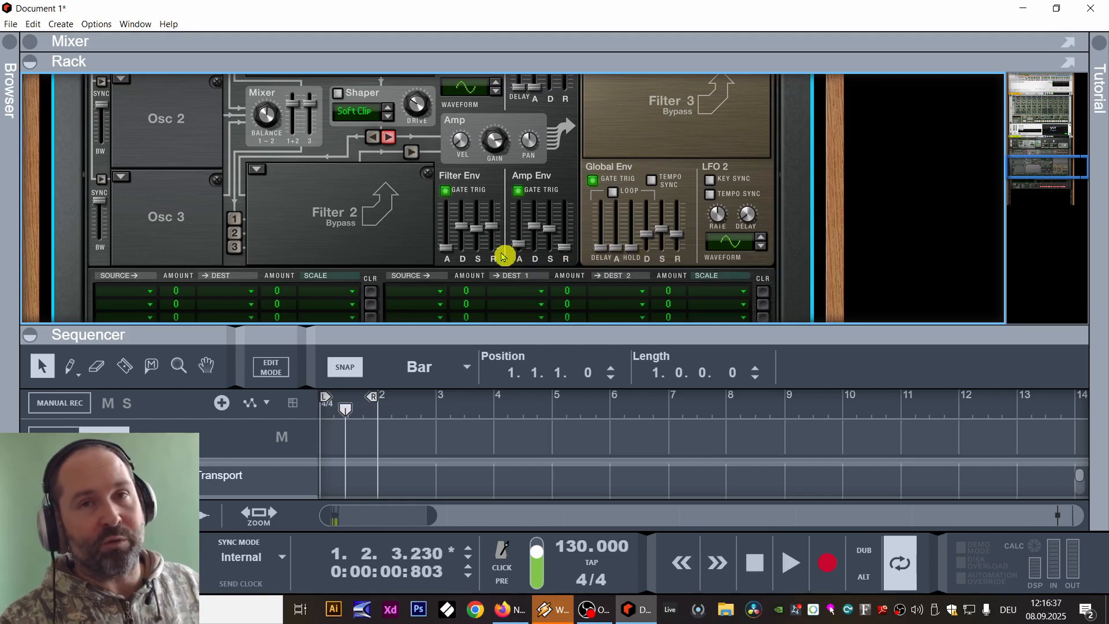
key("space")
left_click_drag(565, 253, 567, 249)
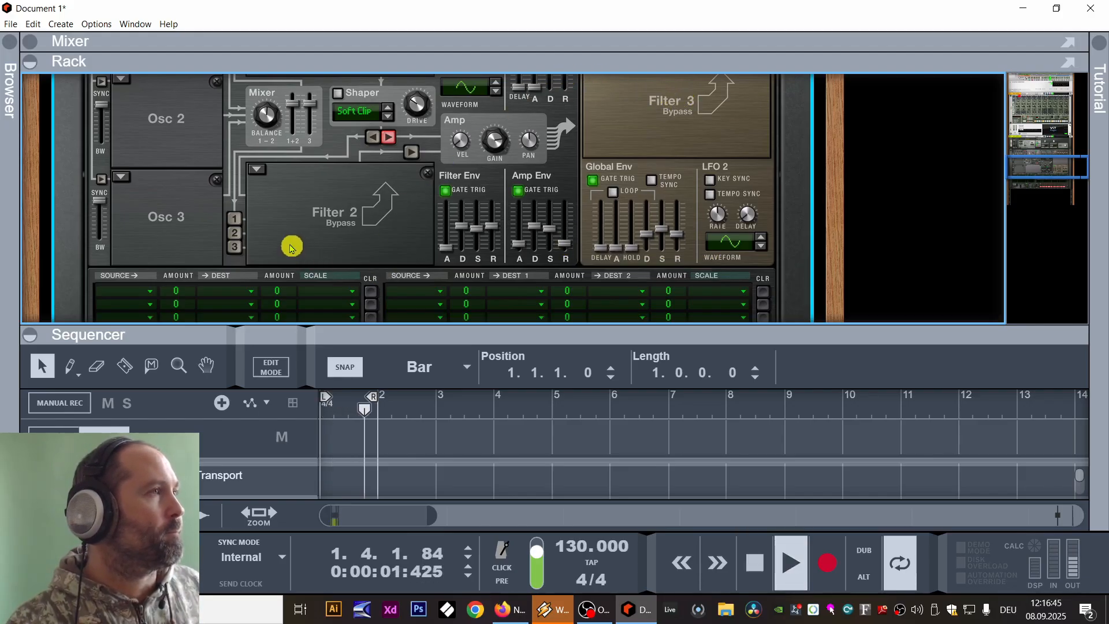
Add a FabFilter Pro-Q 3 effect to the Thor device and enlarge the rack to show it.
scroll(292, 248, "up", 4)
key("space")
key("F5")
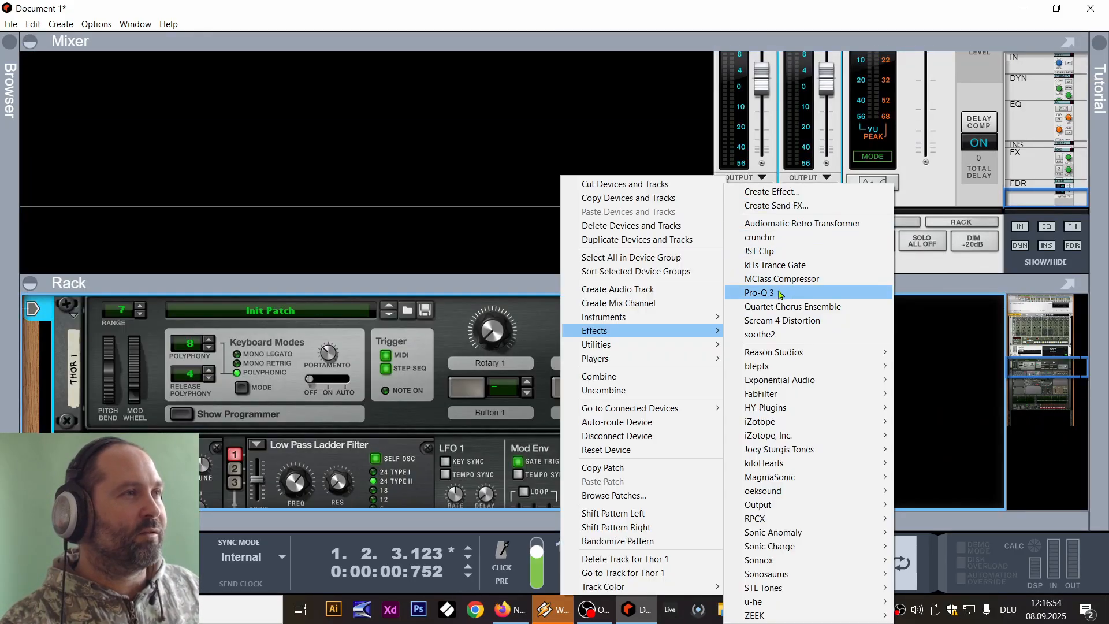
left_click(792, 220)
left_click_drag(537, 287, 606, 67)
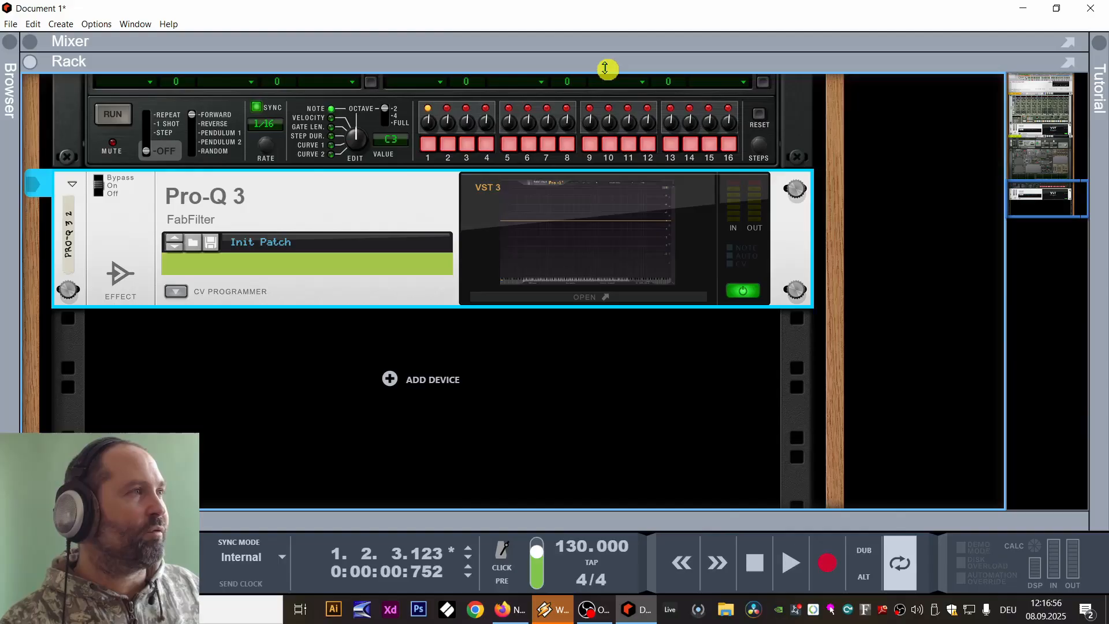
Open the new Pro-Q 3 during loop playback and overlay the other Pro-Q instance as external spectrum in its analyzer.
key("space")
left_click(615, 300)
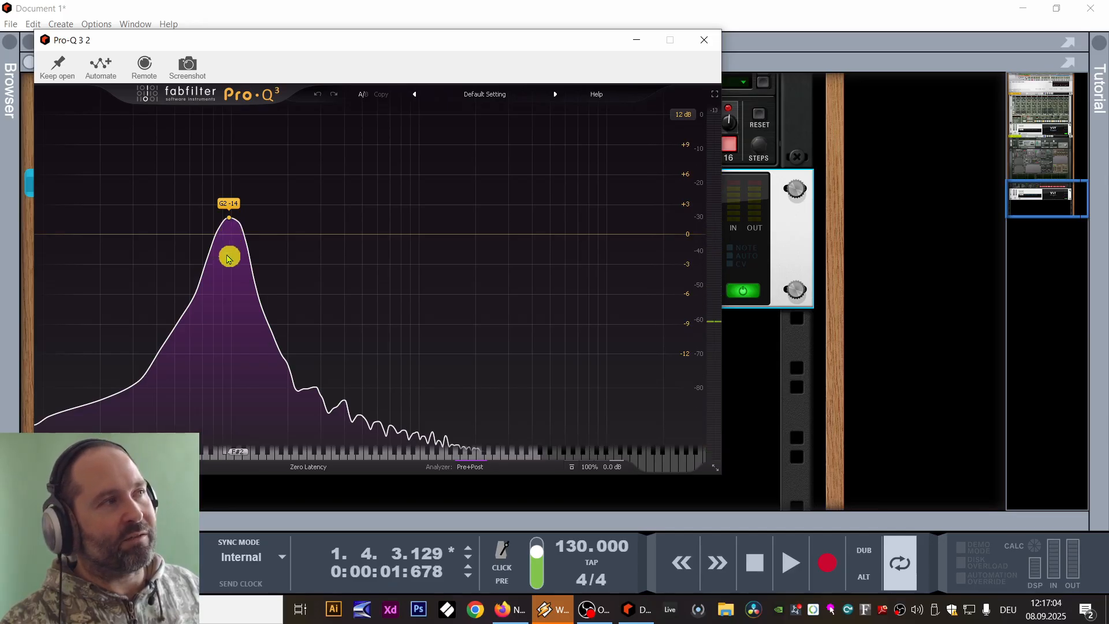
left_click(470, 467)
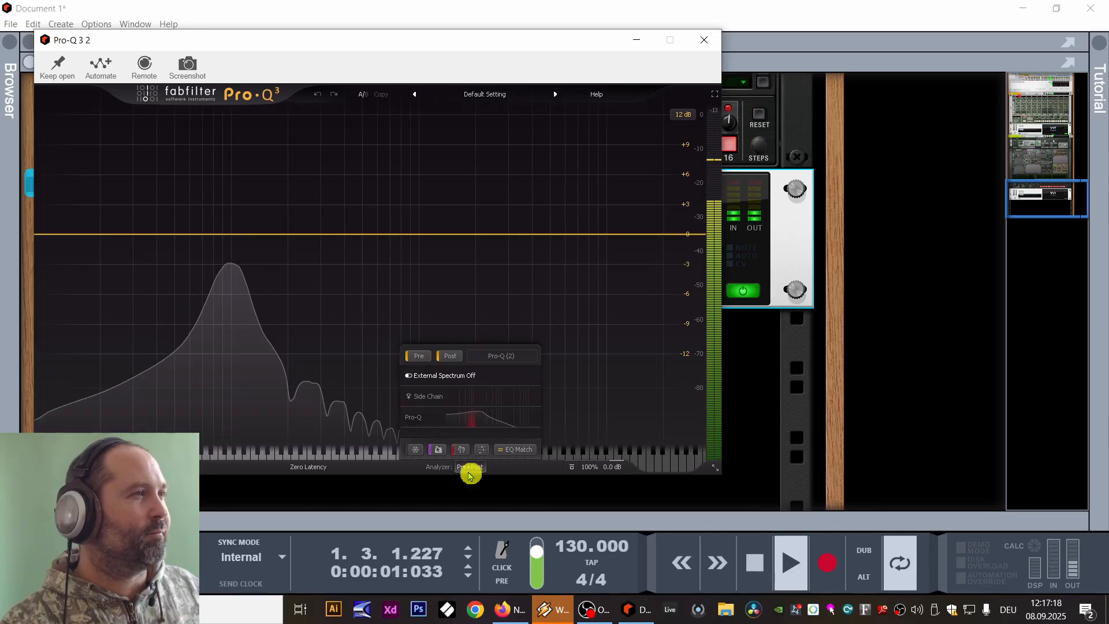
left_click(474, 417)
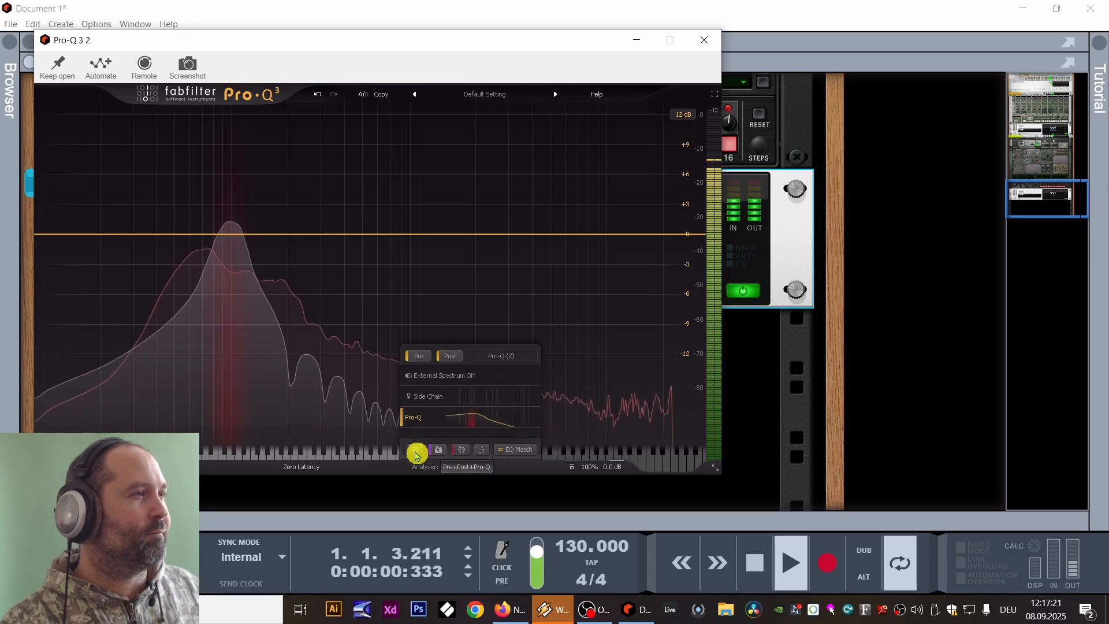
Play and stop the loop to compare the Thor and Redrum kick spectra in Thor's Pro-Q 3, and close its window.
mouse_move(439, 454)
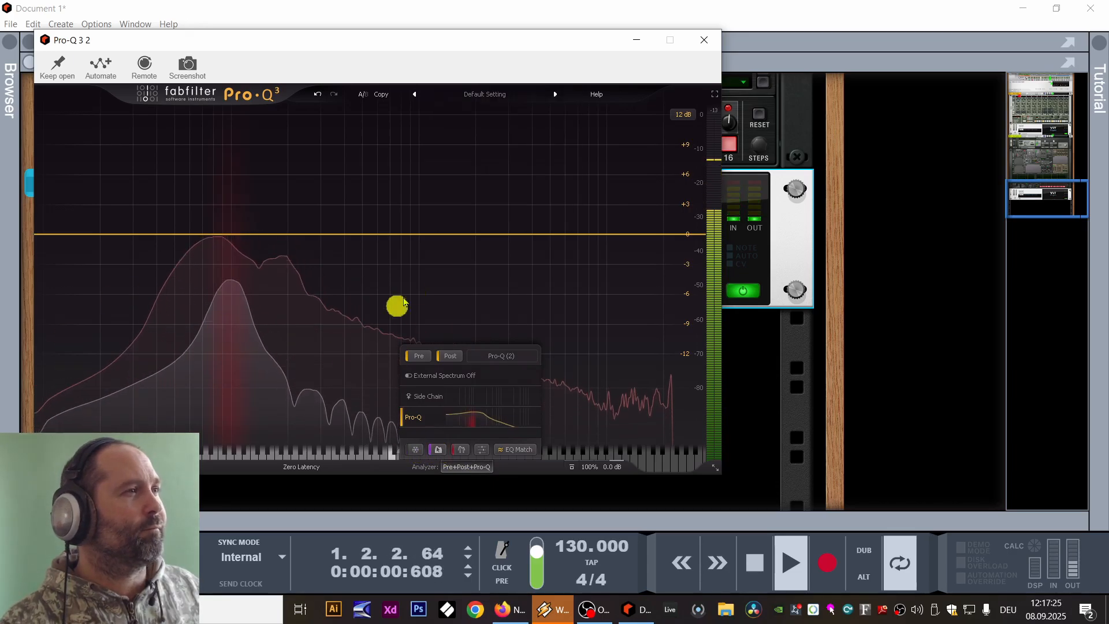
key("space")
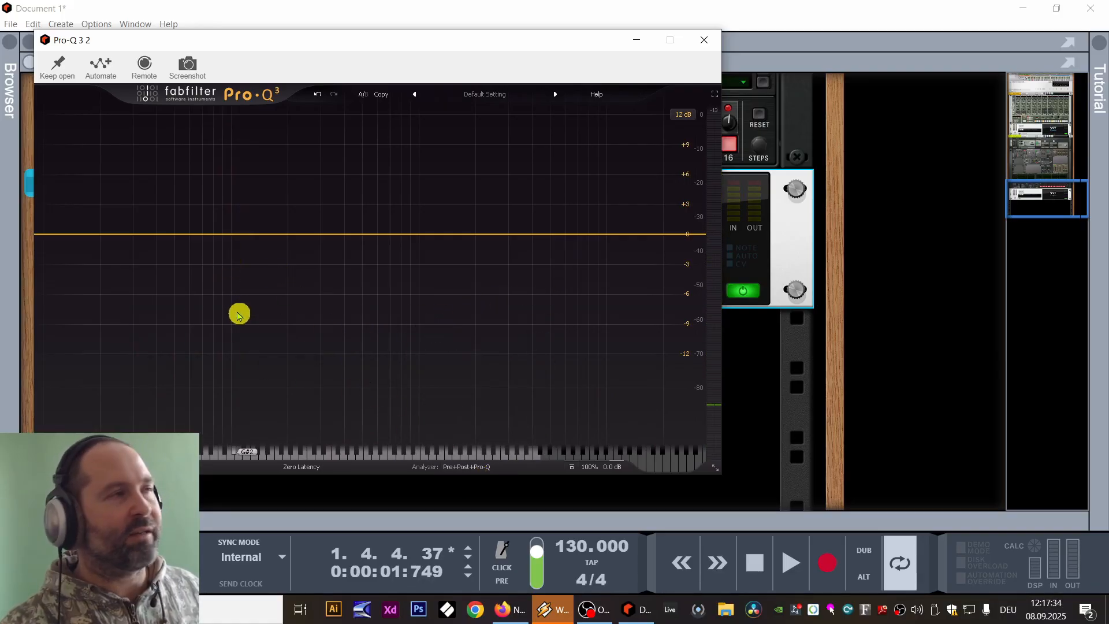
key("space")
key("space")
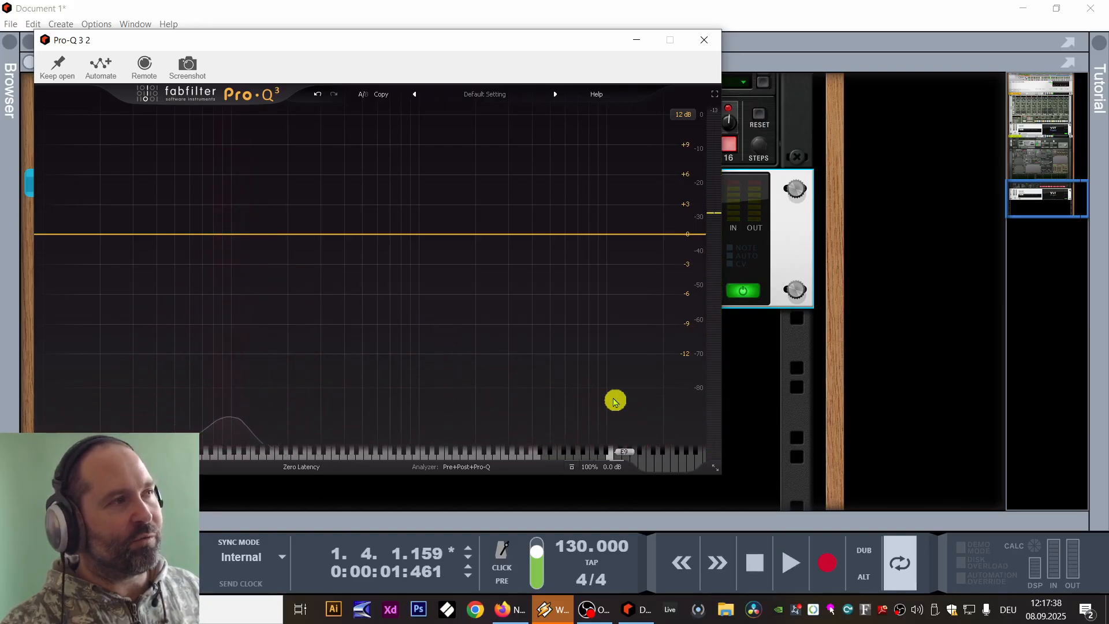
key("space")
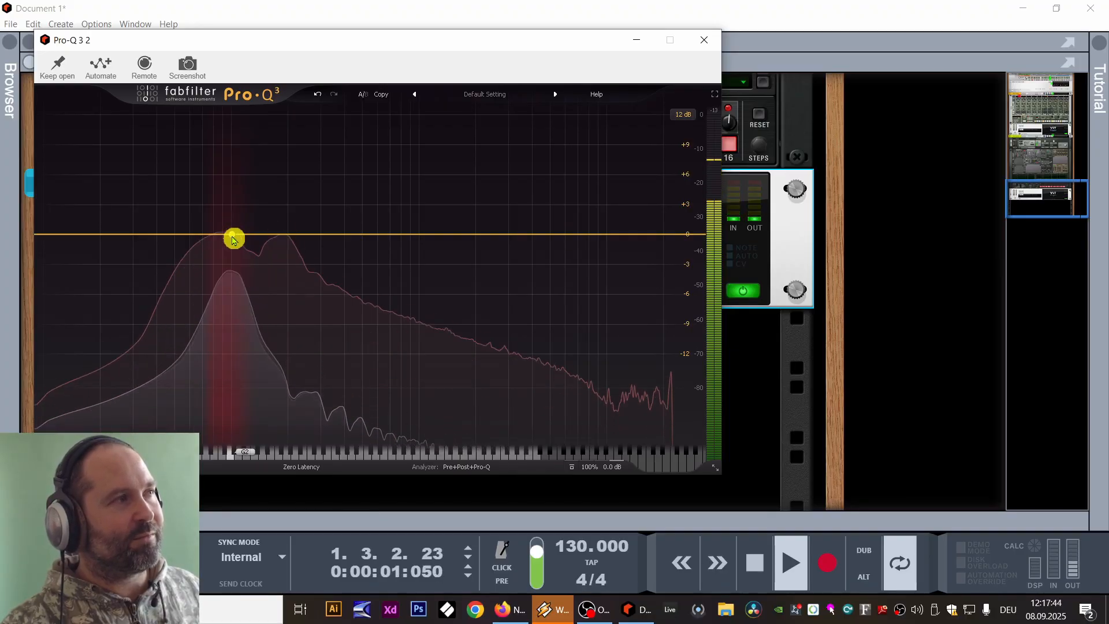
key("space")
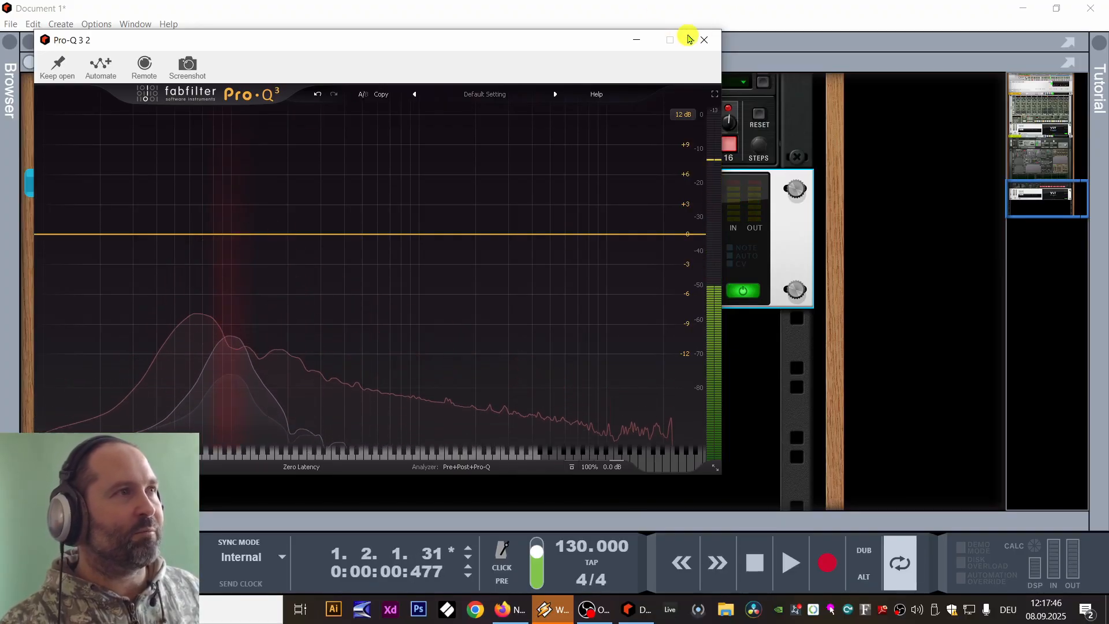
left_click(712, 36)
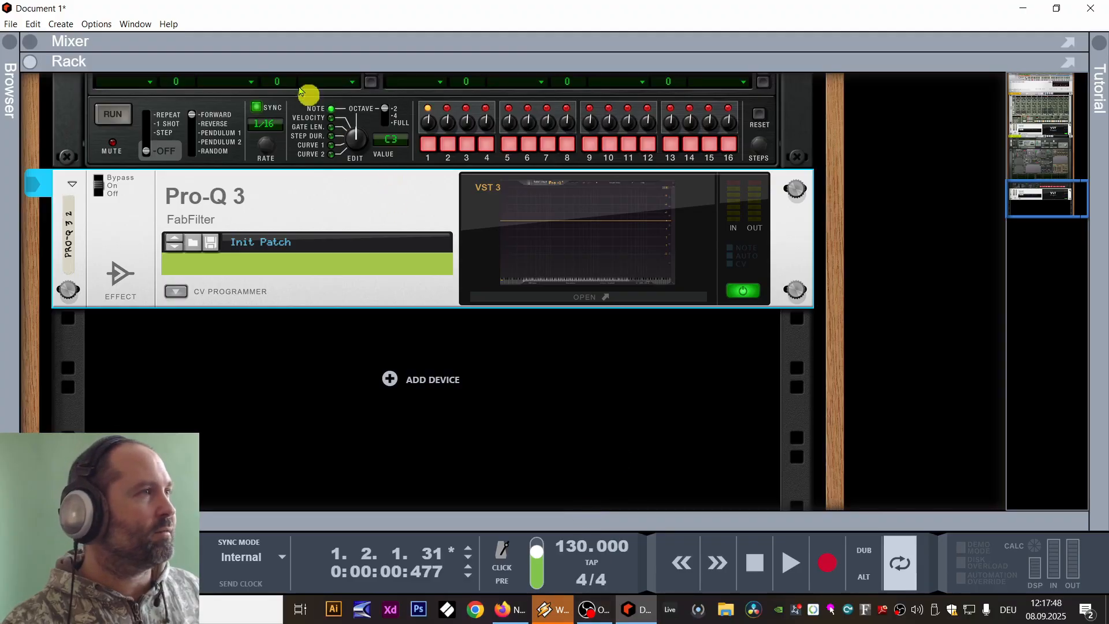
Set the octave of Thor's oscillator 1 to 3 and audition the loop.
scroll(248, 178, "up", 10)
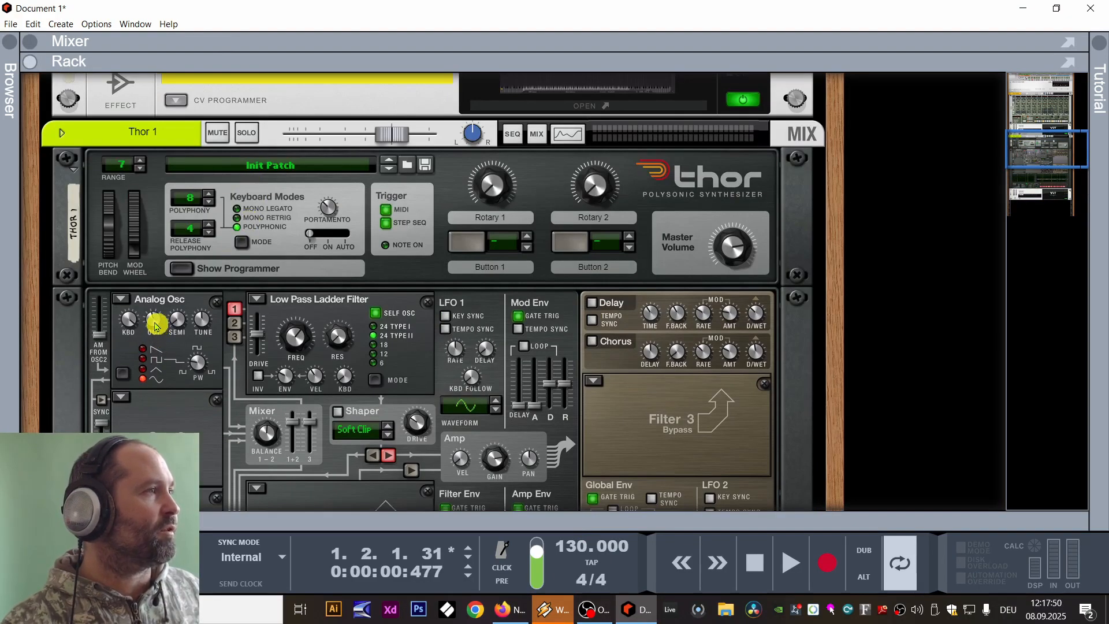
left_click(155, 327)
key("space")
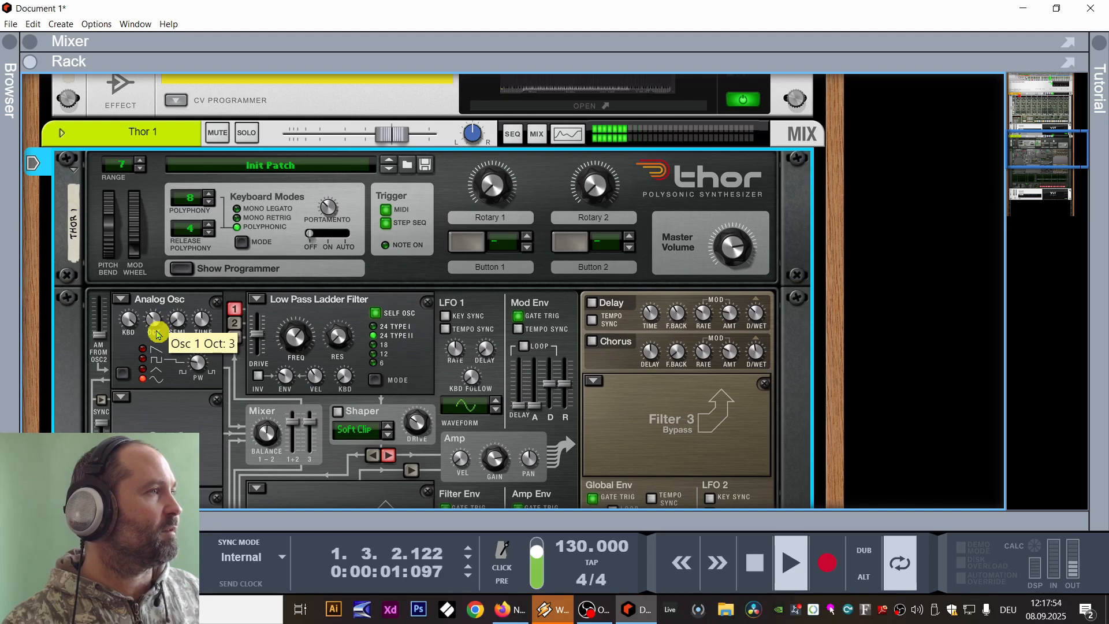
key("space")
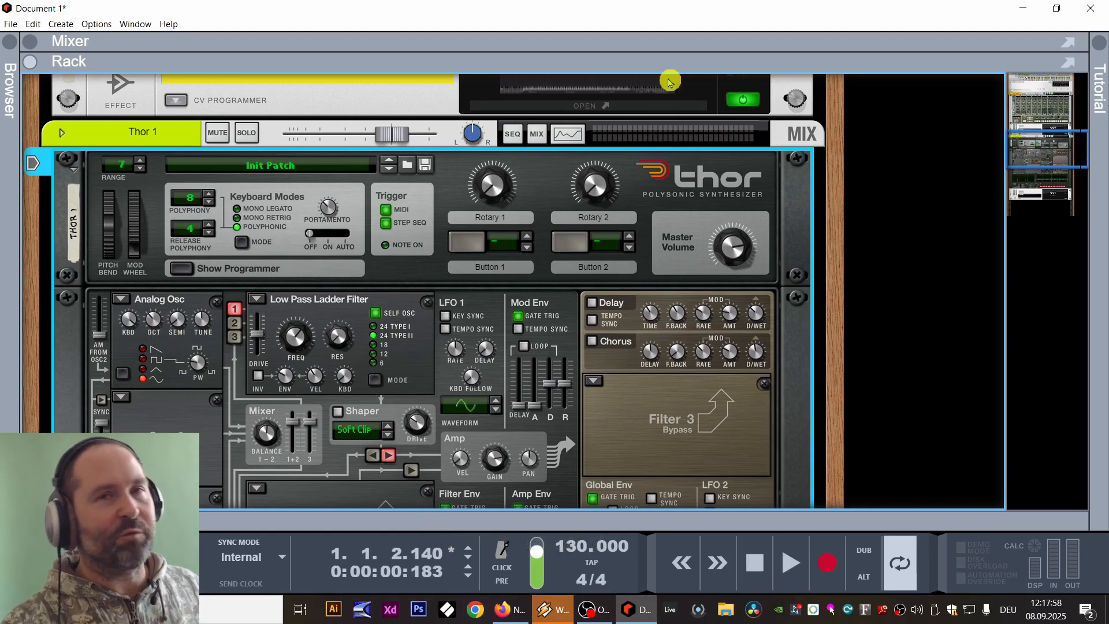
Show the sequencer below the rack, leaving enough rack height for the Thor devices, and briefly play the loop.
left_click_drag(705, 519, 717, 283)
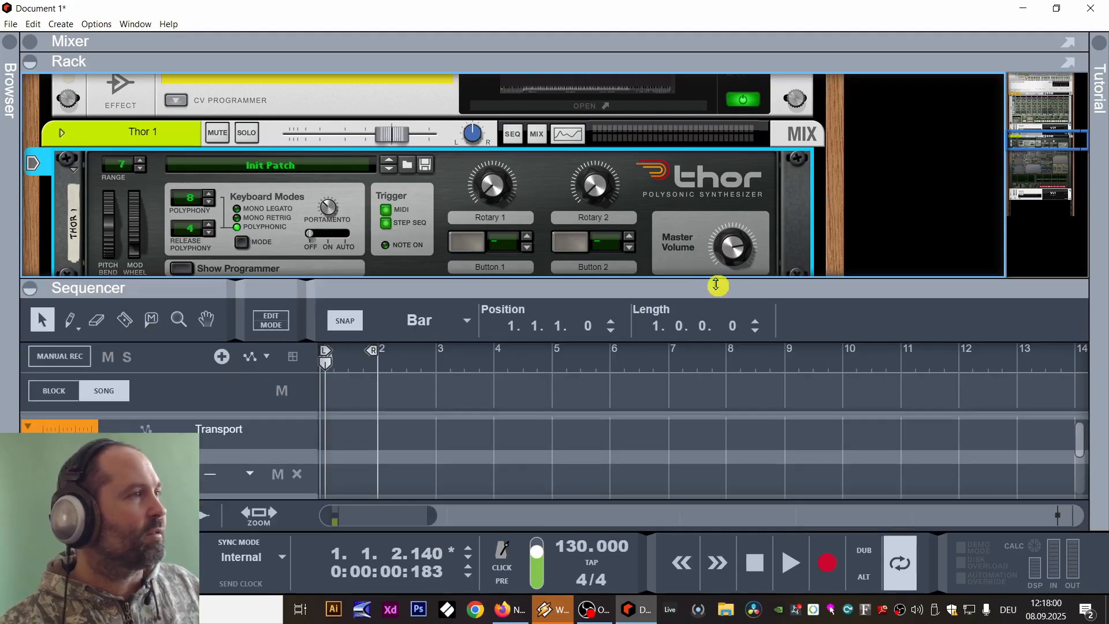
key("space")
left_click_drag(317, 292, 329, 431)
key("space")
scroll(405, 292, "down", 6)
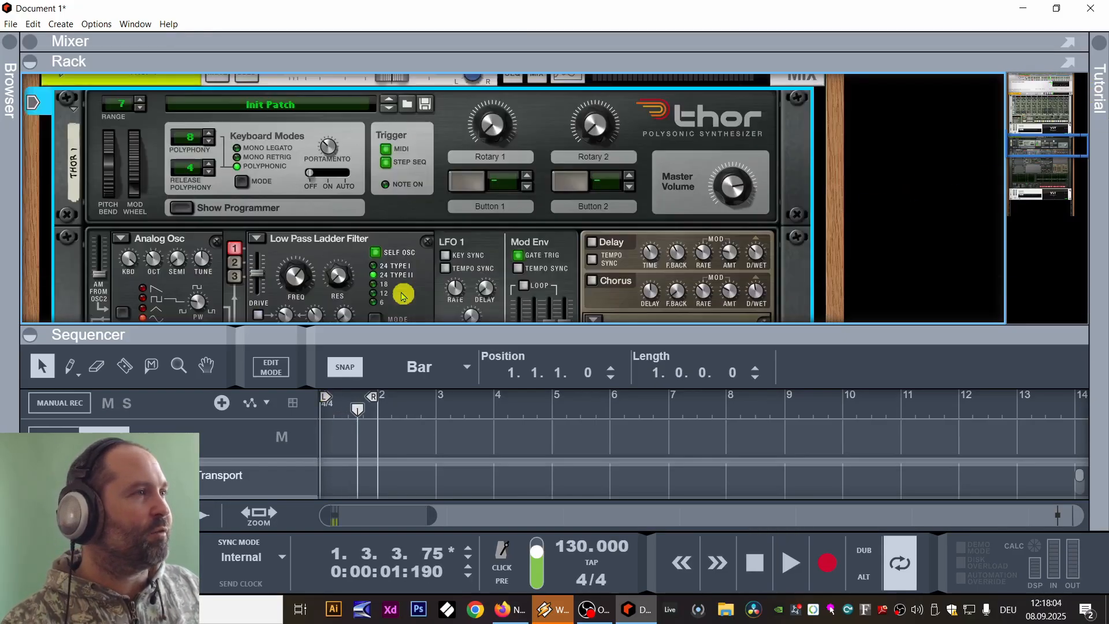
scroll(518, 271, "down", 4)
Reopen Thor's Pro-Q 3, compare the lowered Thor kick's spectrum with the Redrum kick over two short playbacks, and close it.
left_click(602, 118)
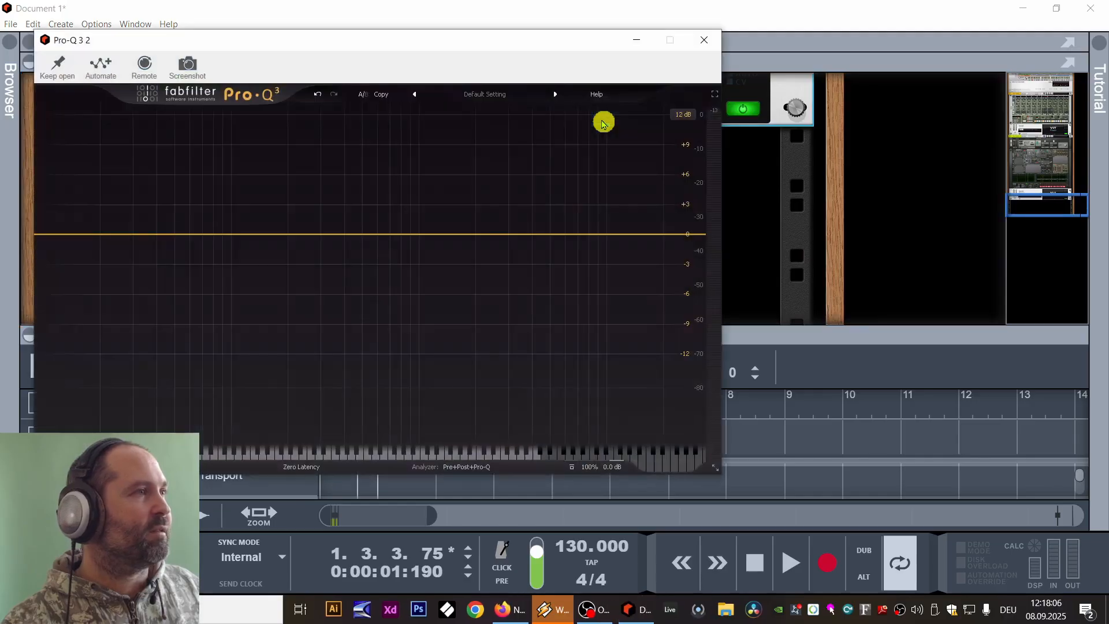
key("space")
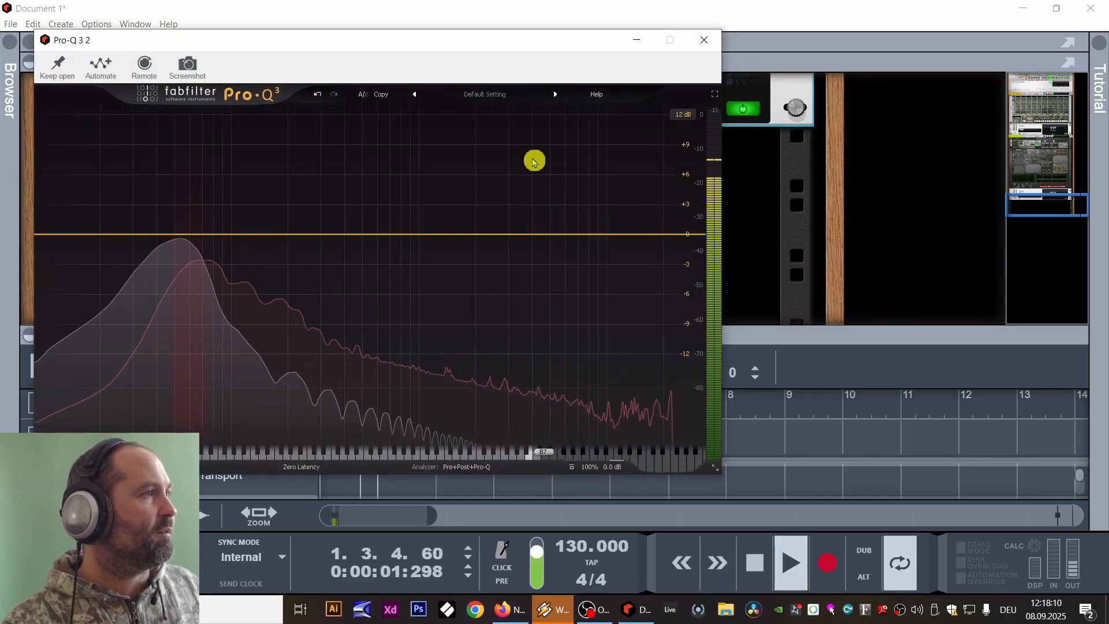
key("space")
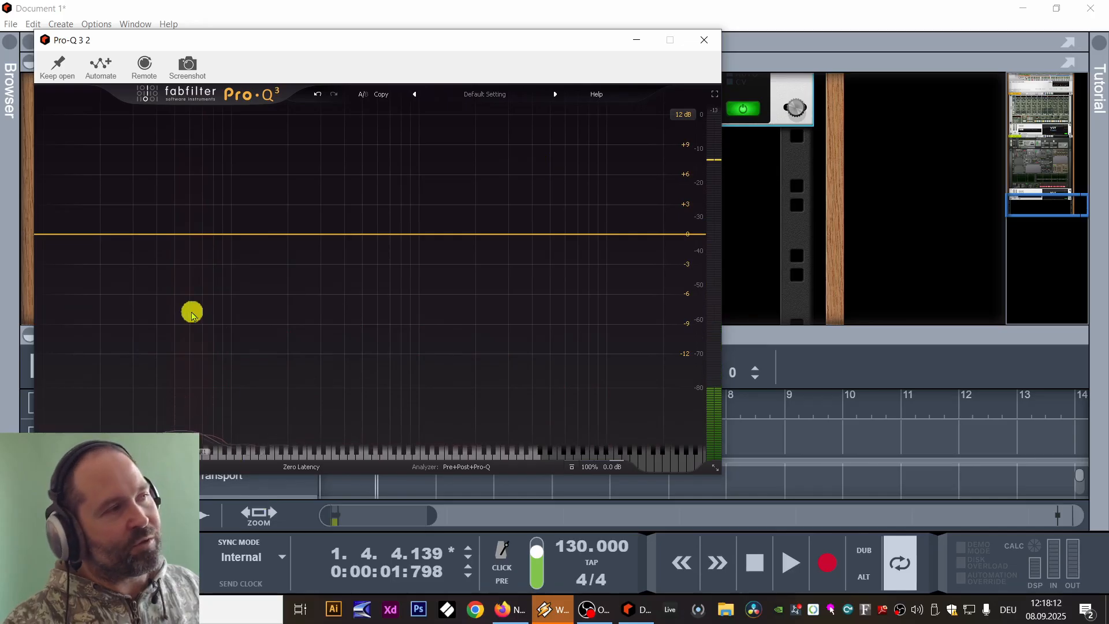
key("space")
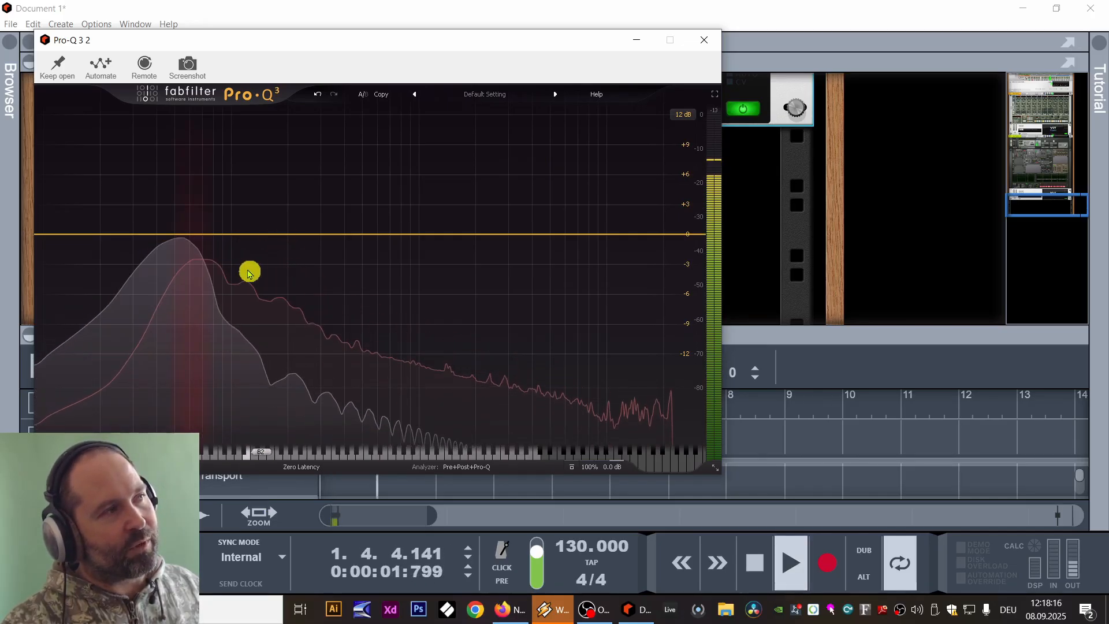
key("space")
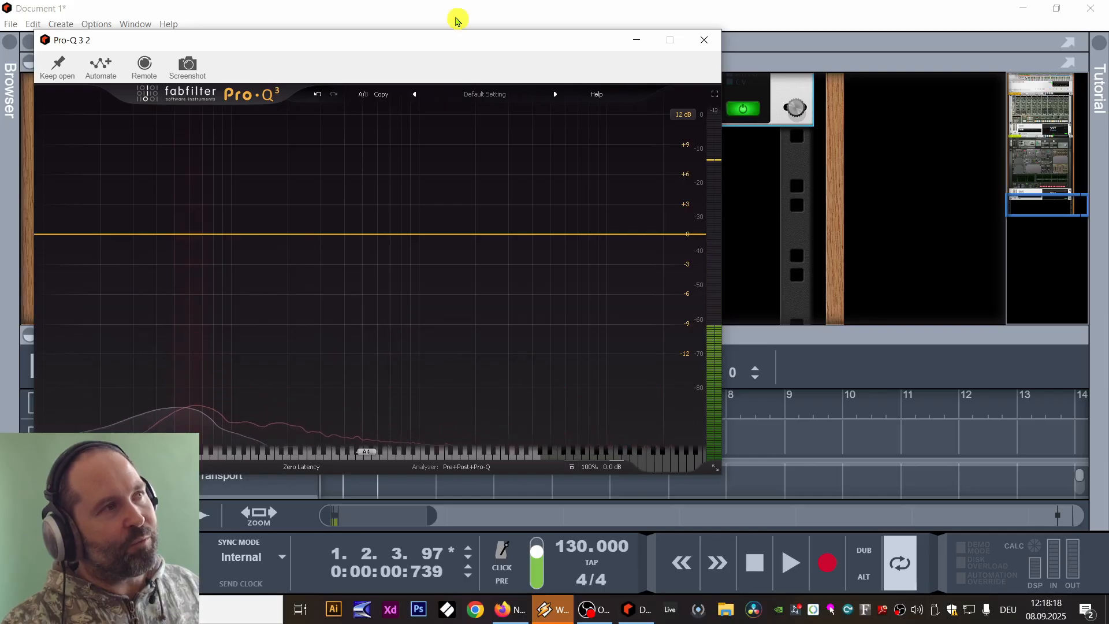
left_click(704, 39)
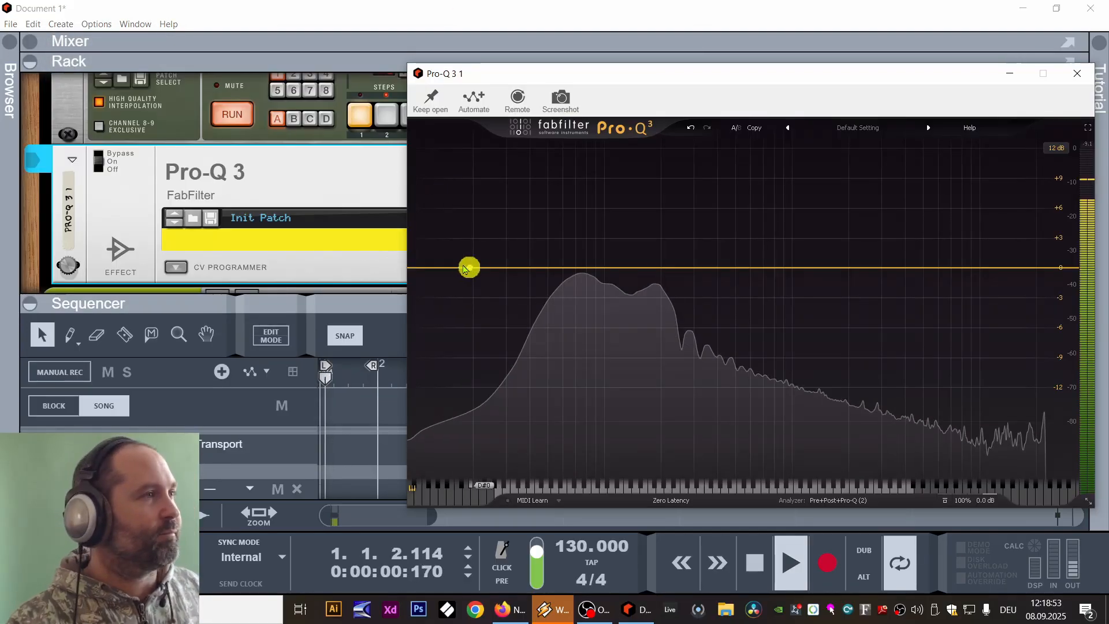
Add a 12 dB/oct low cut at about 85.6 Hz to the Redrum's Pro-Q 3, auditioning it in the loop, and close the window.
left_click_drag(416, 268, 656, 278)
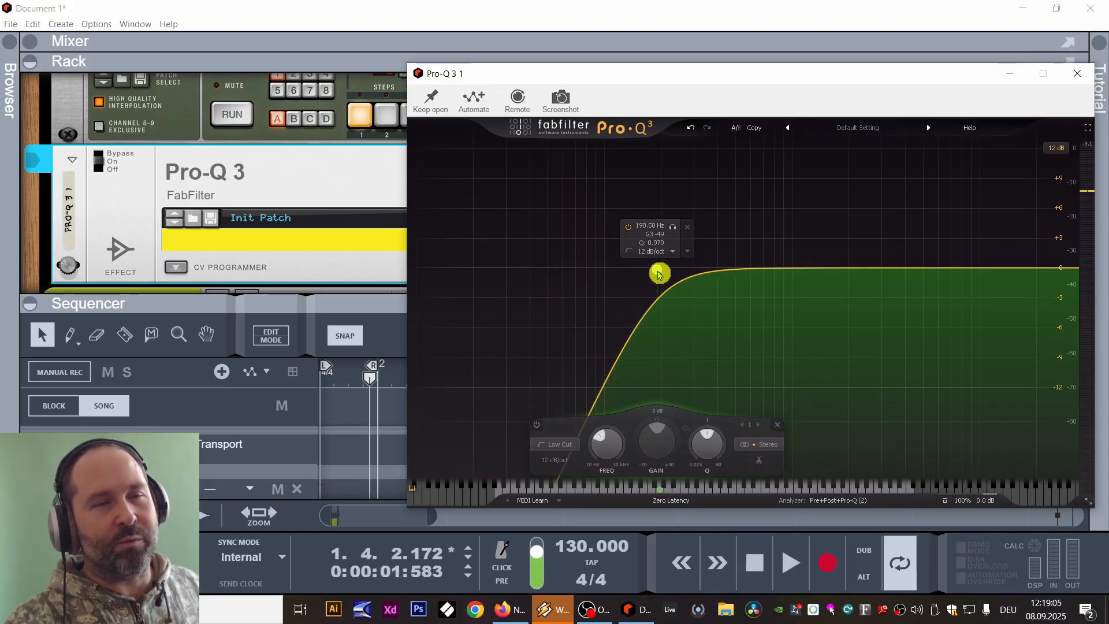
key("space")
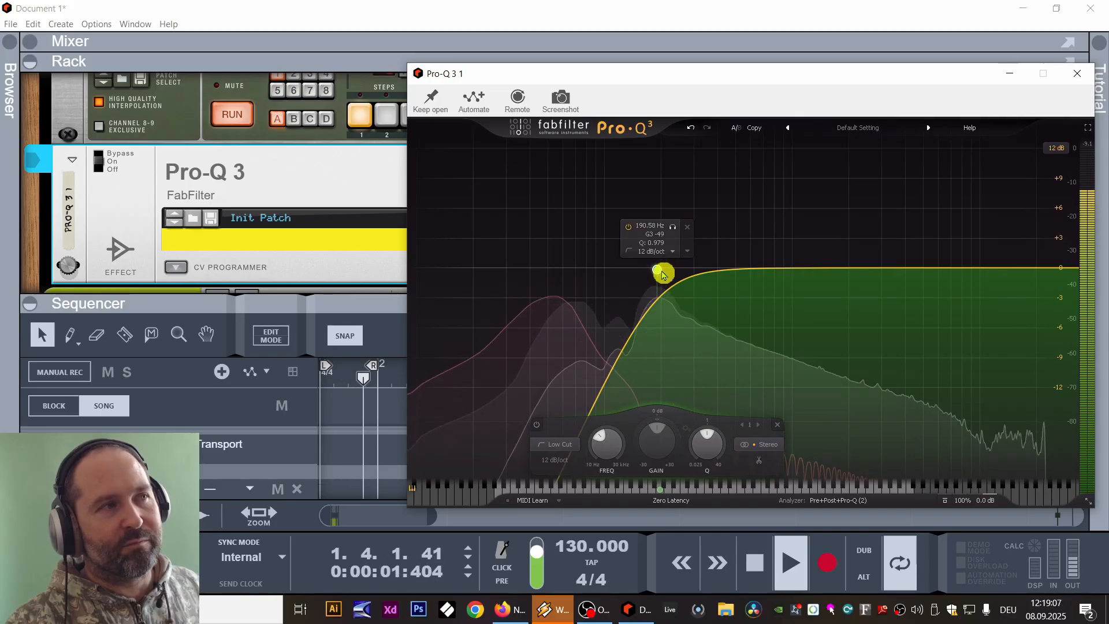
left_click_drag(661, 273, 591, 270)
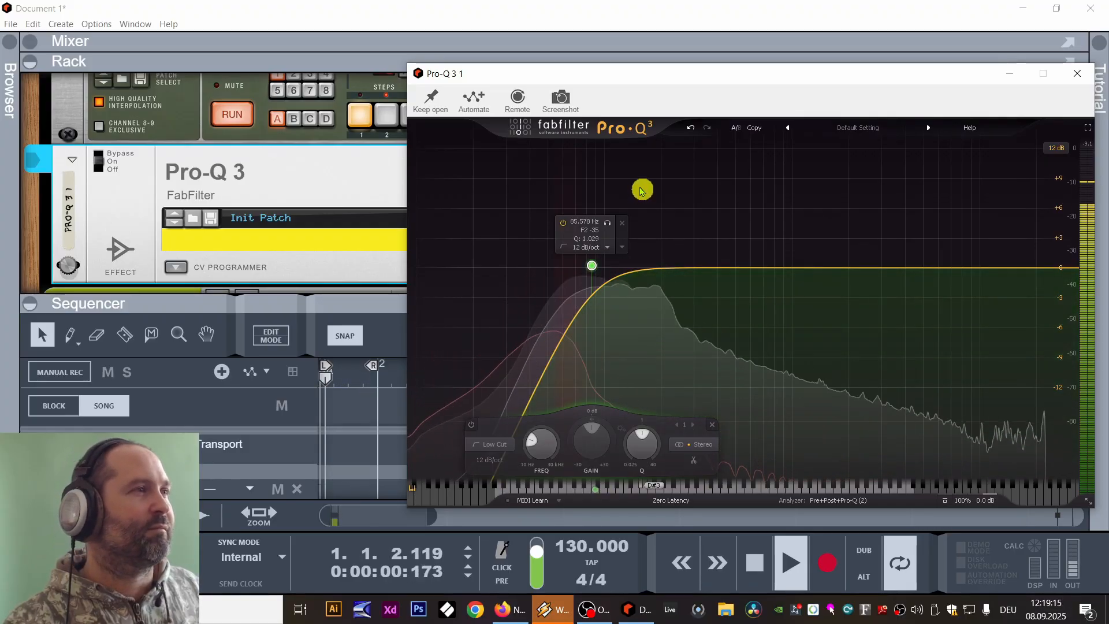
key("space")
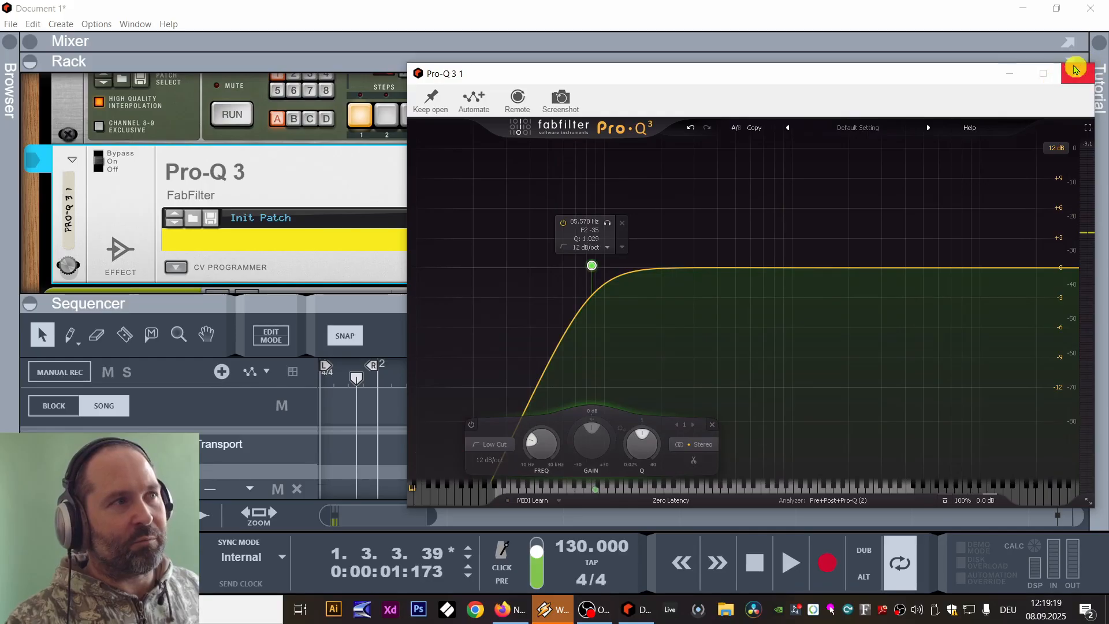
key("space")
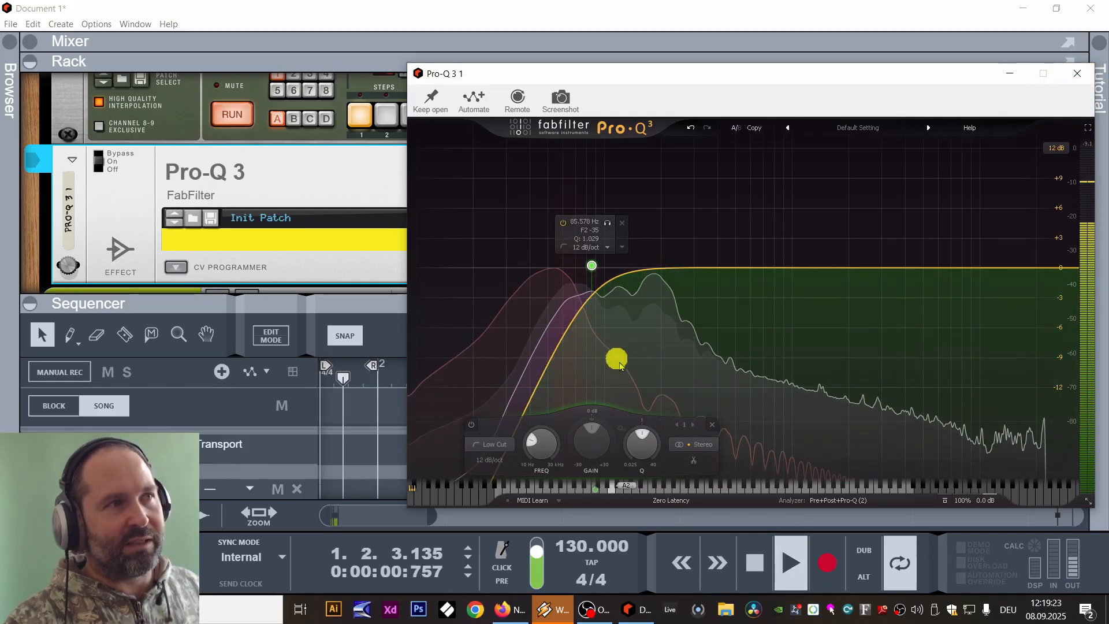
key("space")
left_click(1077, 73)
Open Thor's Pro-Q 3 and add a 12 dB/oct low cut at about 30.2 Hz while the loop plays.
scroll(510, 218, "down", 10)
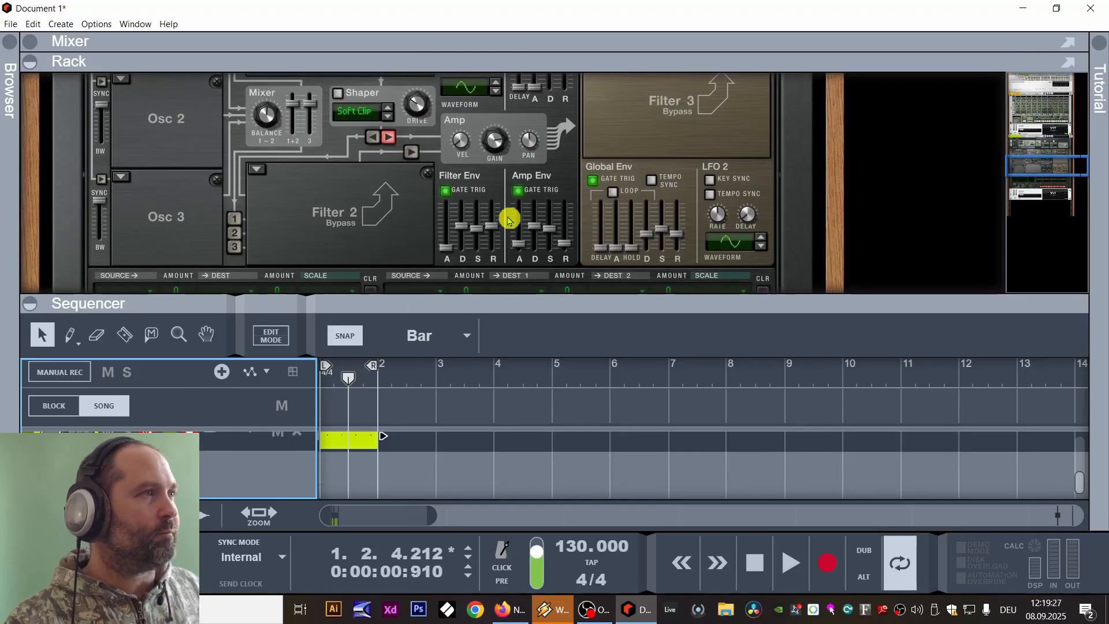
left_click(602, 164)
left_click(602, 166)
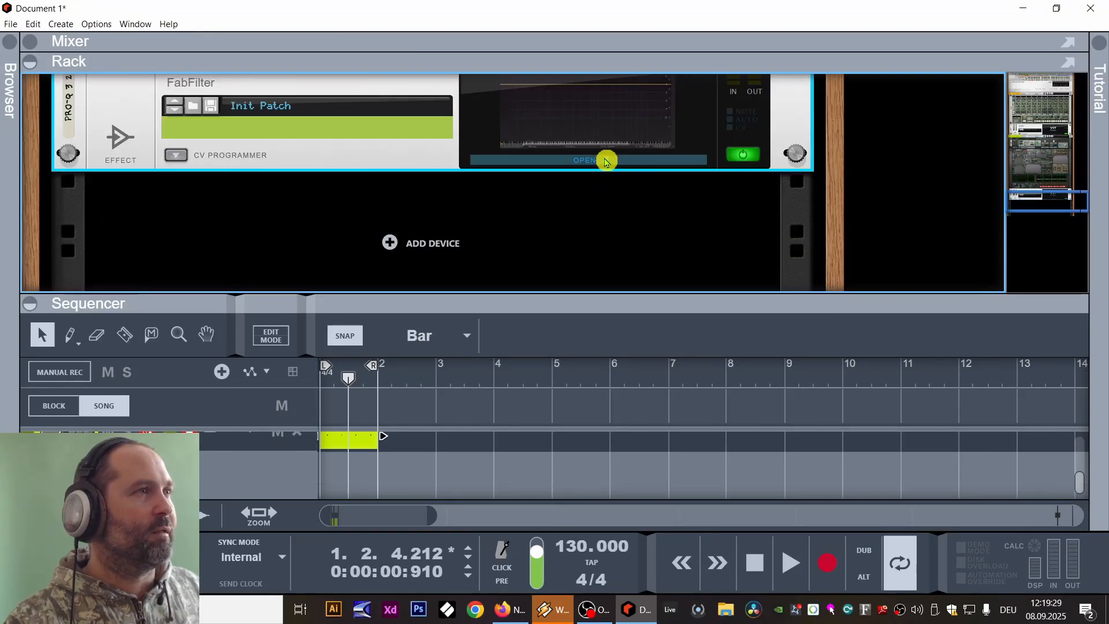
key("space")
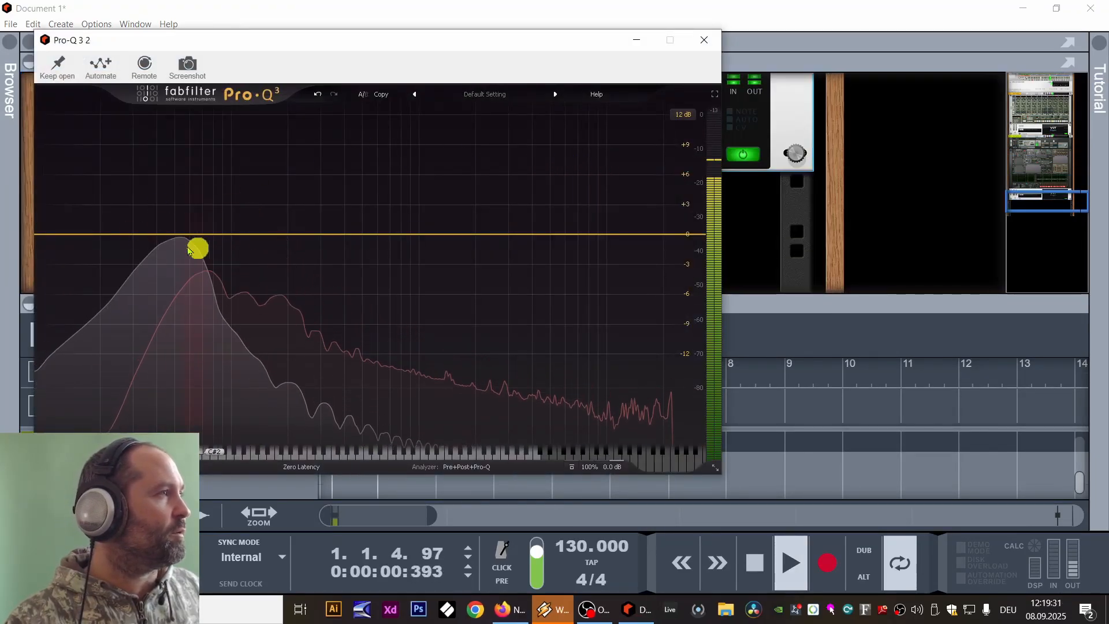
left_click(49, 241)
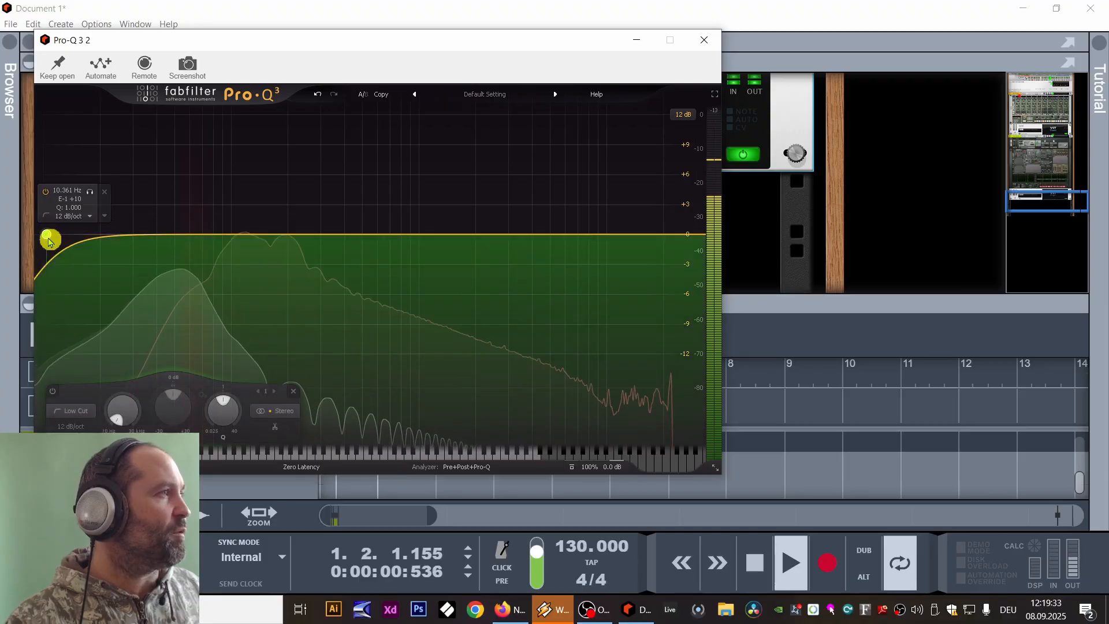
left_click_drag(49, 240, 136, 243)
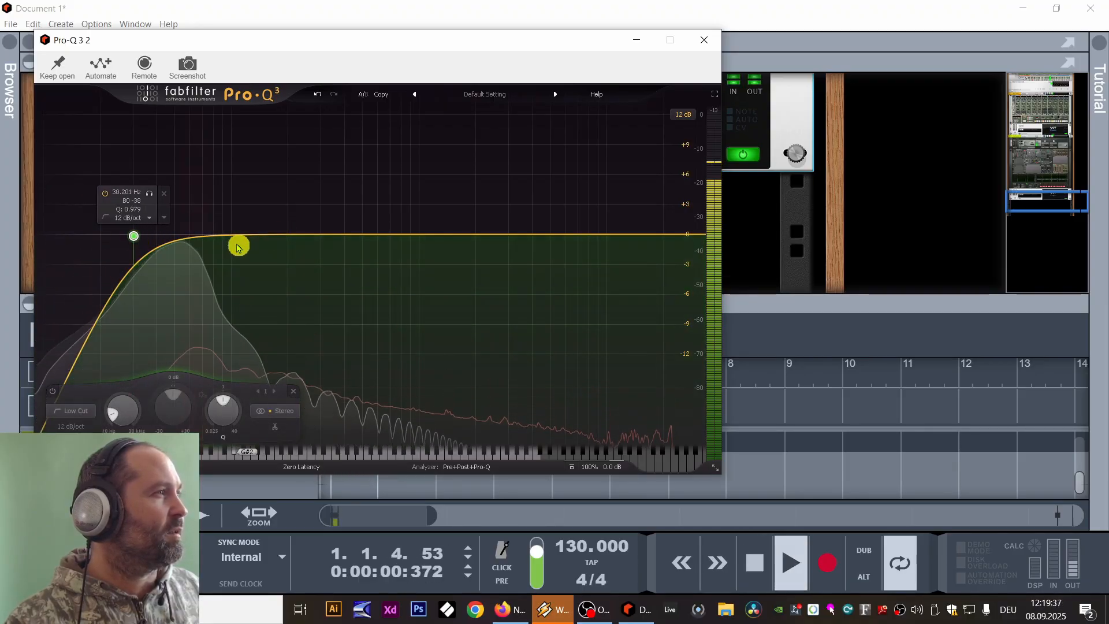
Add a deep, narrow bell cut around A2 in Thor's Pro-Q 3, close its window and stop playback.
left_click(262, 244)
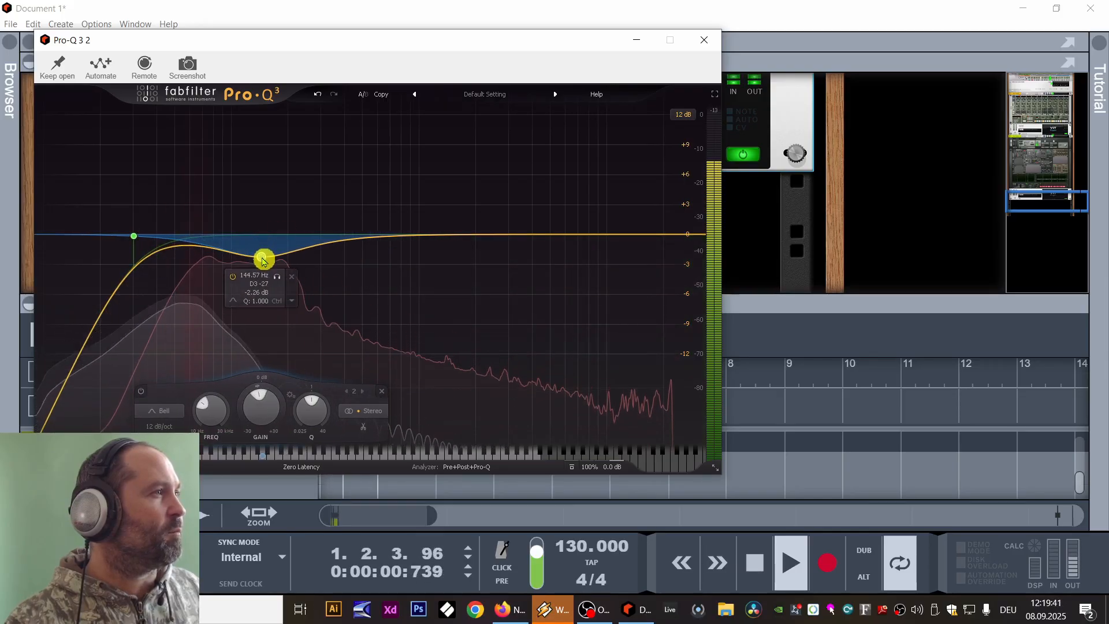
left_click_drag(263, 264, 281, 265)
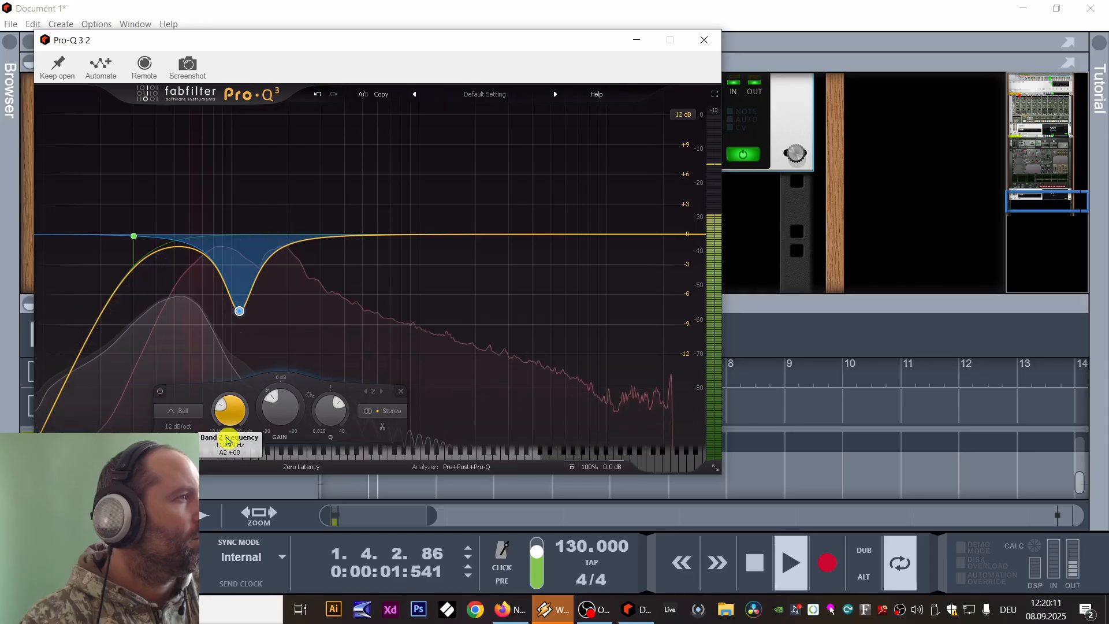
left_click(704, 40)
key("space")
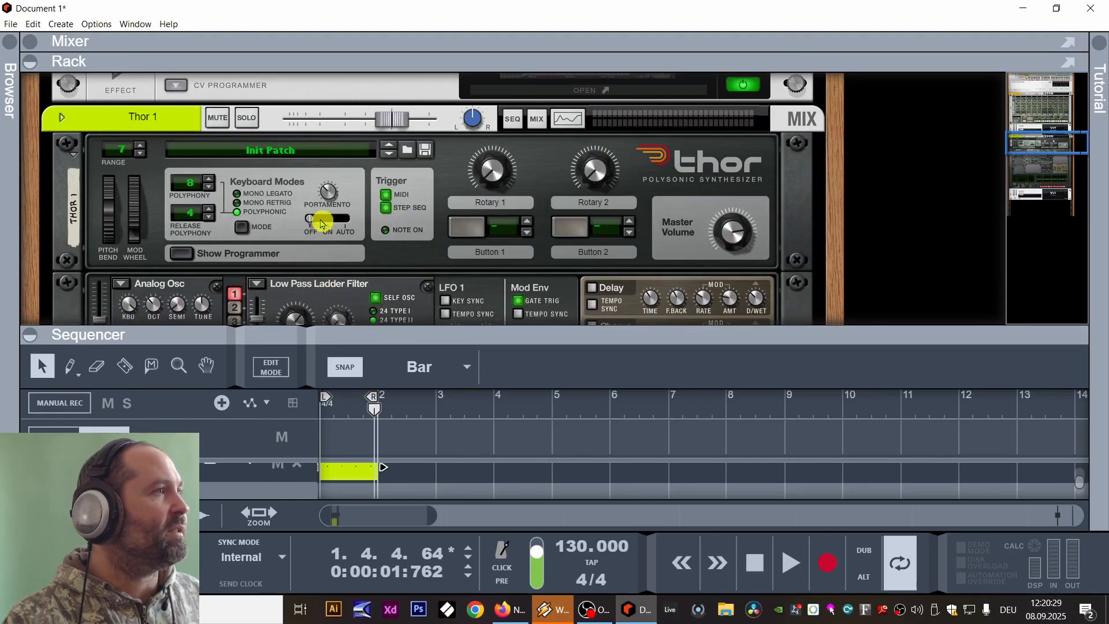
Add an MClass Compressor after Thor's Pro-Q 3 in the rack.
scroll(321, 223, "down", 10)
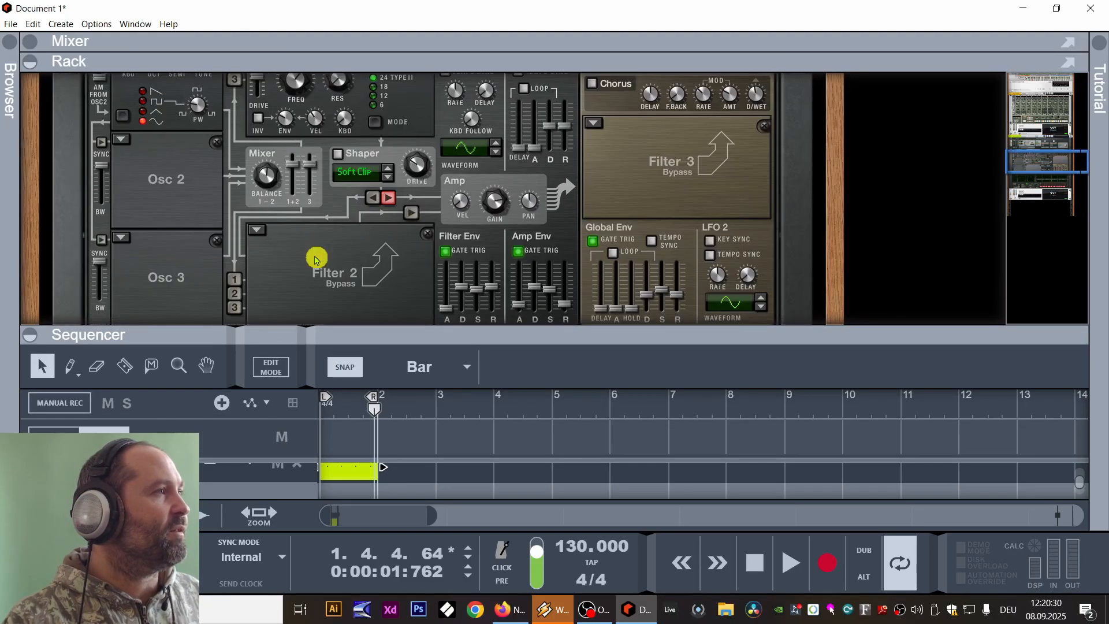
right_click(310, 119)
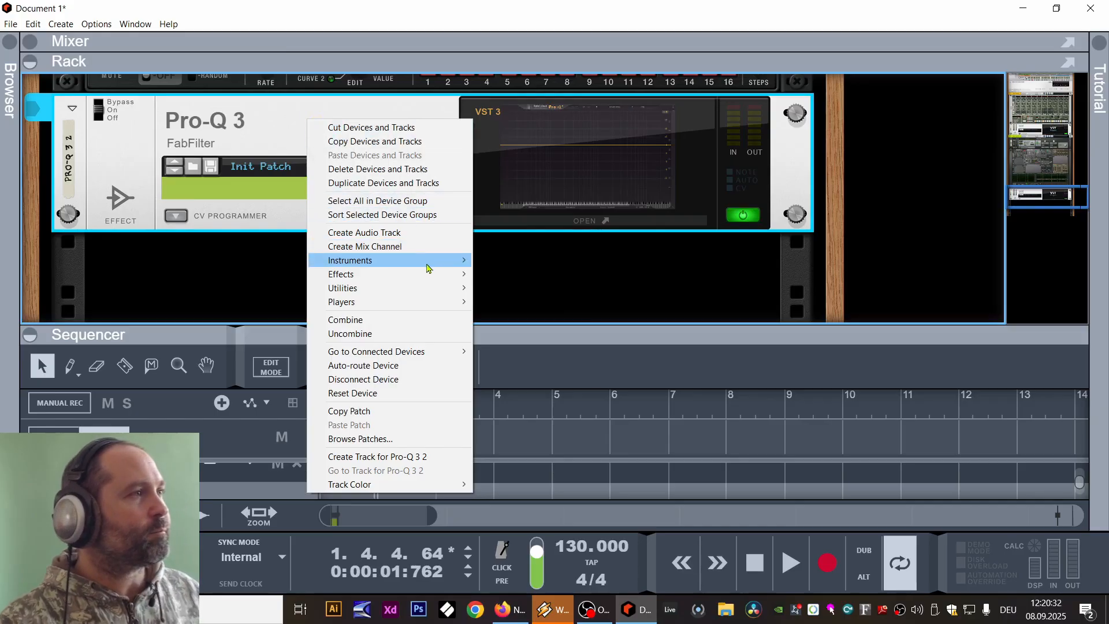
mouse_move(419, 279)
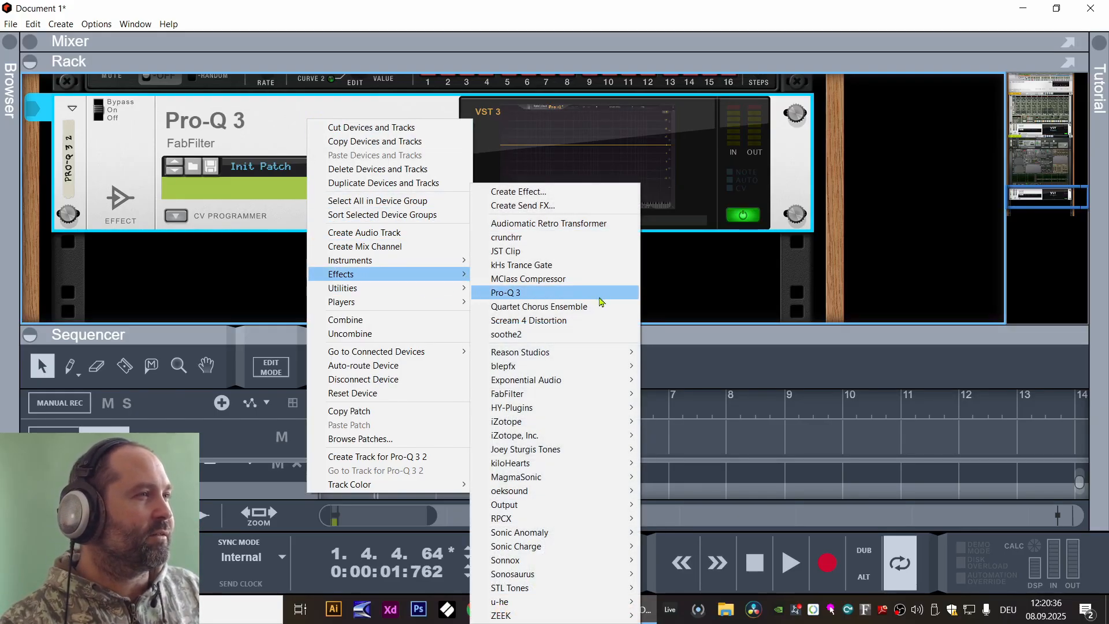
left_click(606, 278)
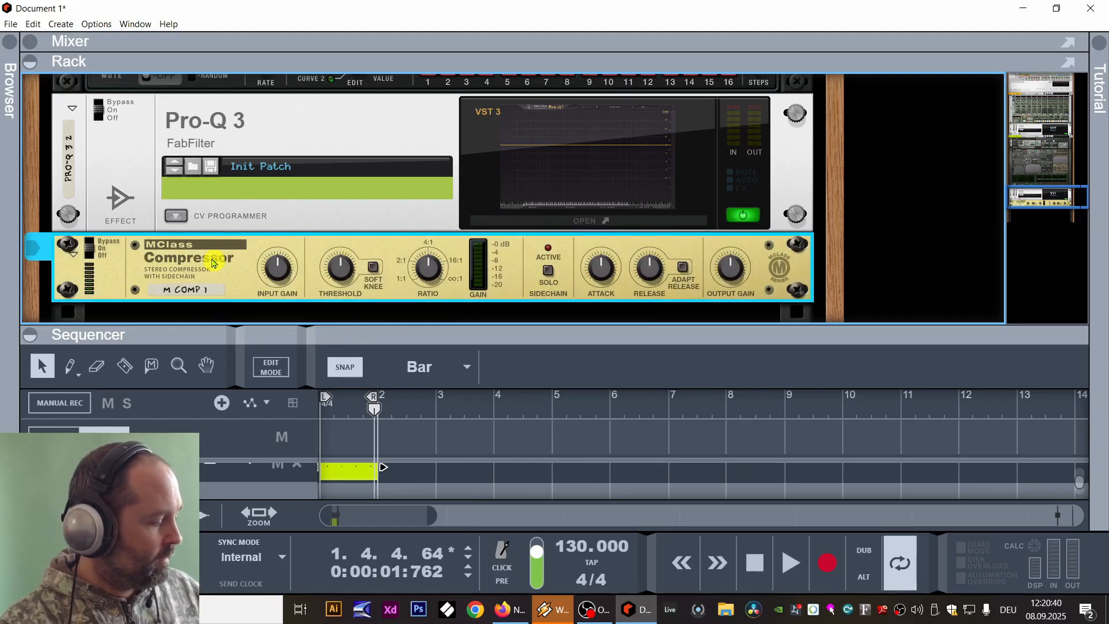
Create a second Redrum drum machine with the Hip Hop Kit 03 patch below the MClass Compressor.
left_click(60, 24)
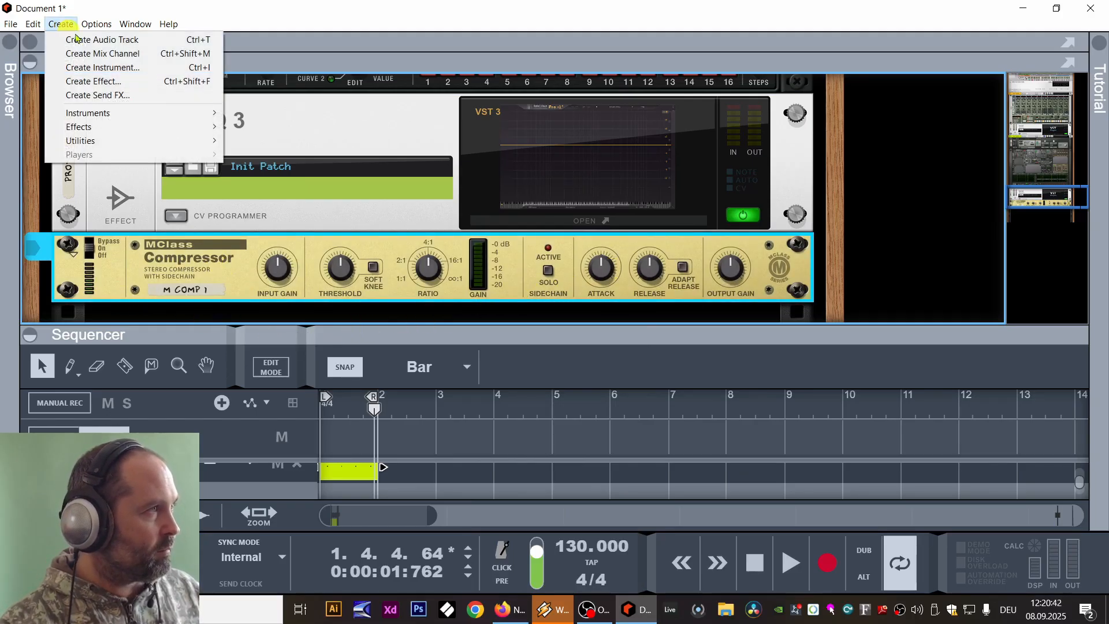
left_click(100, 67)
scroll(198, 249, "down", 12)
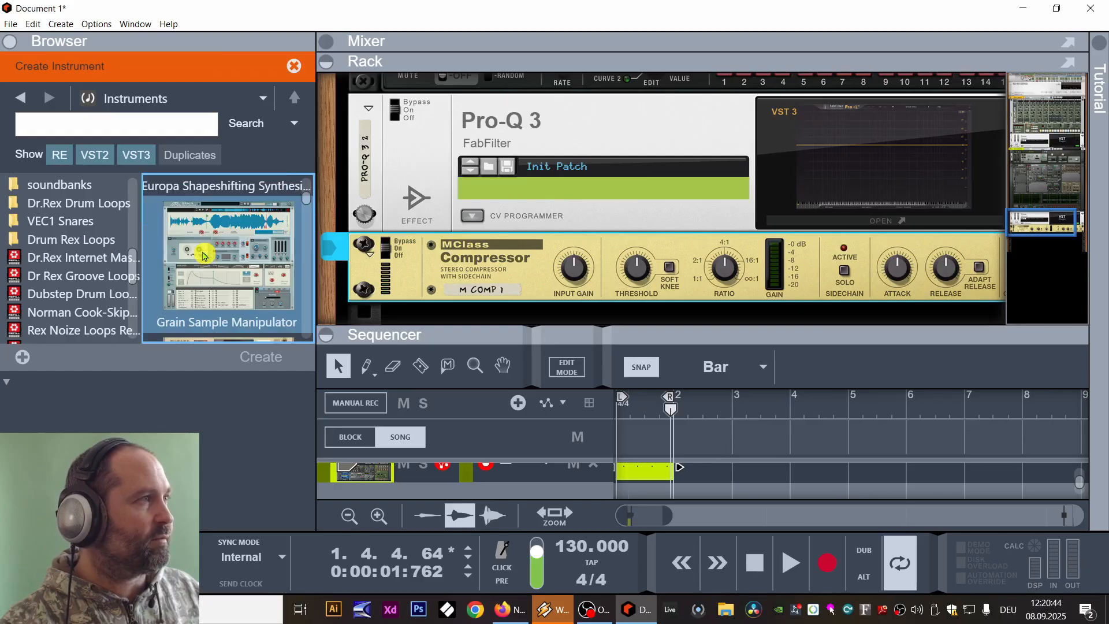
scroll(260, 254, "down", 5)
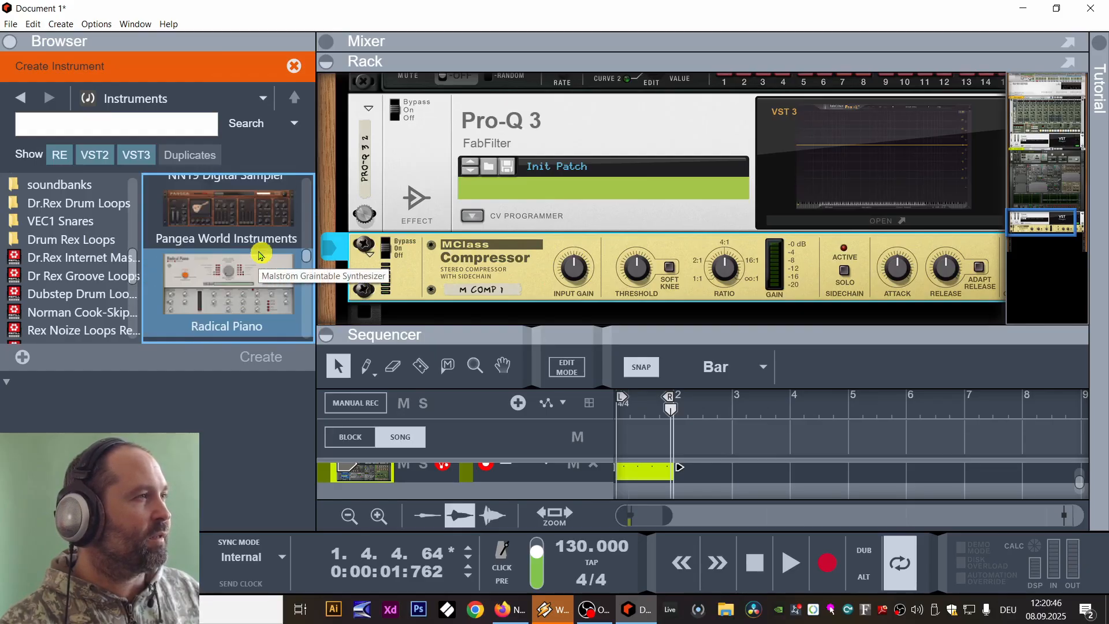
double_click(260, 248)
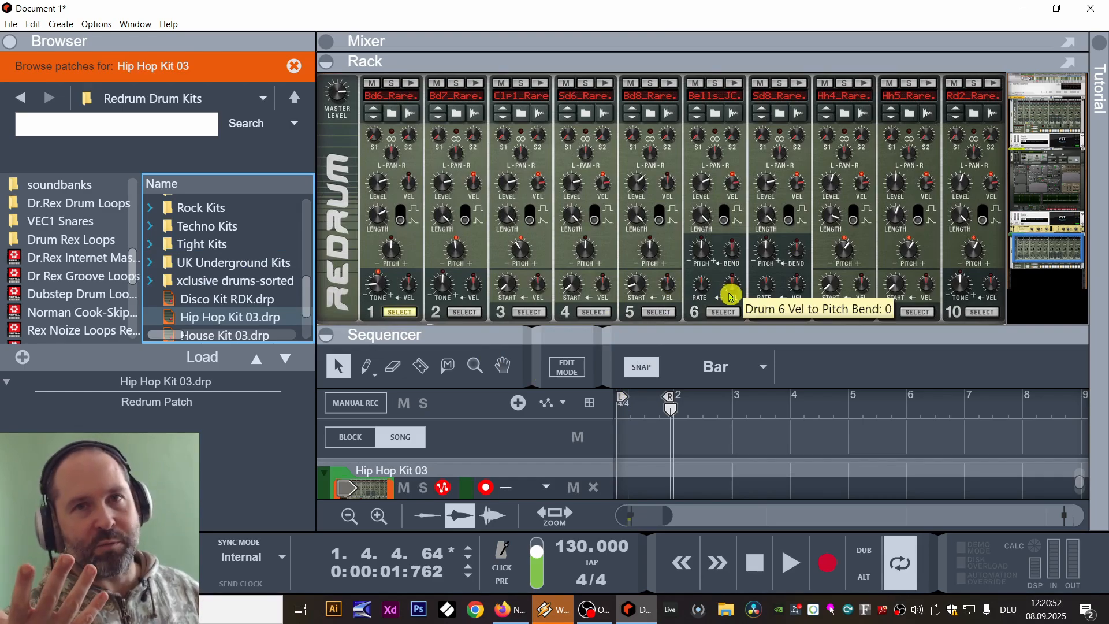
Disconnect the new Redrum's stereo output from its mix channel and cable it into the MClass Compressor's sidechain inputs.
key("Tab")
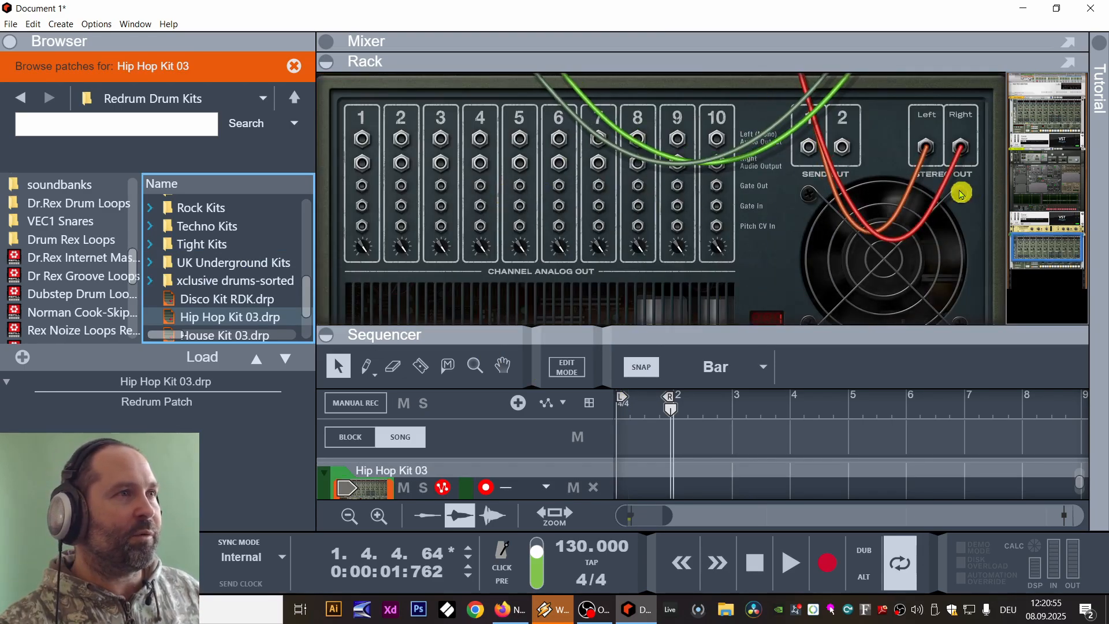
left_click_drag(925, 147, 926, 165)
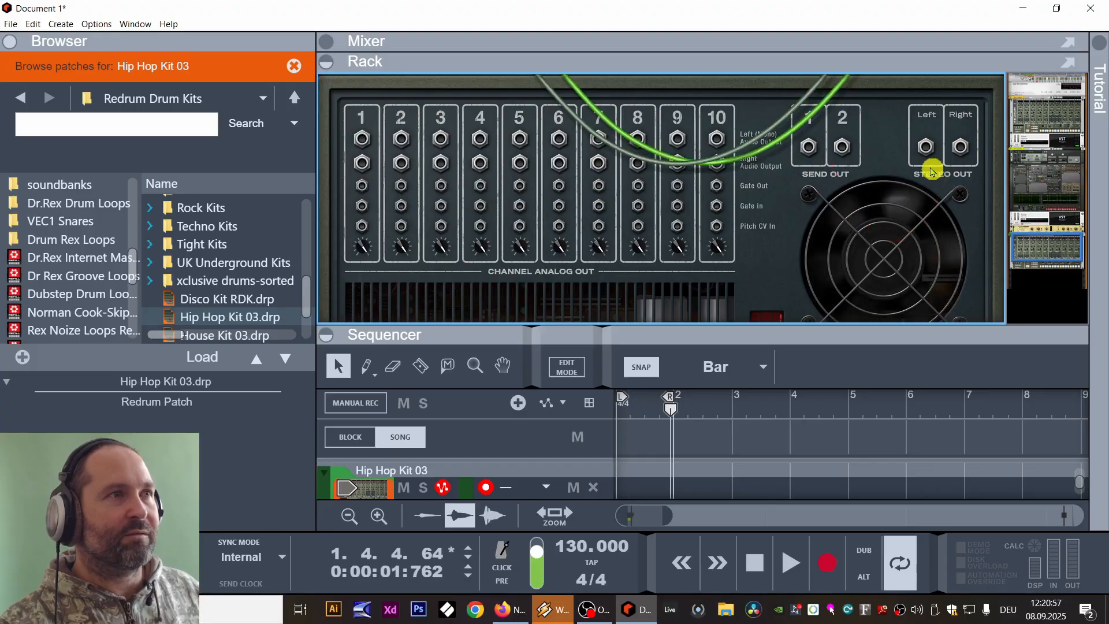
scroll(859, 181, "up", 2)
scroll(864, 188, "down", 1)
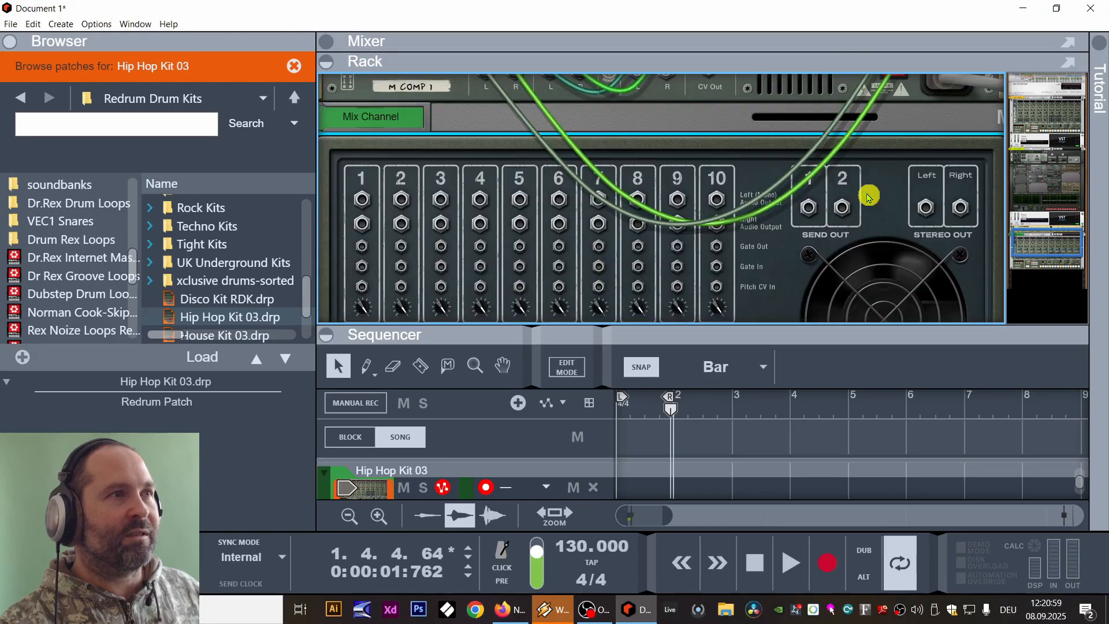
scroll(915, 219, "up", 1)
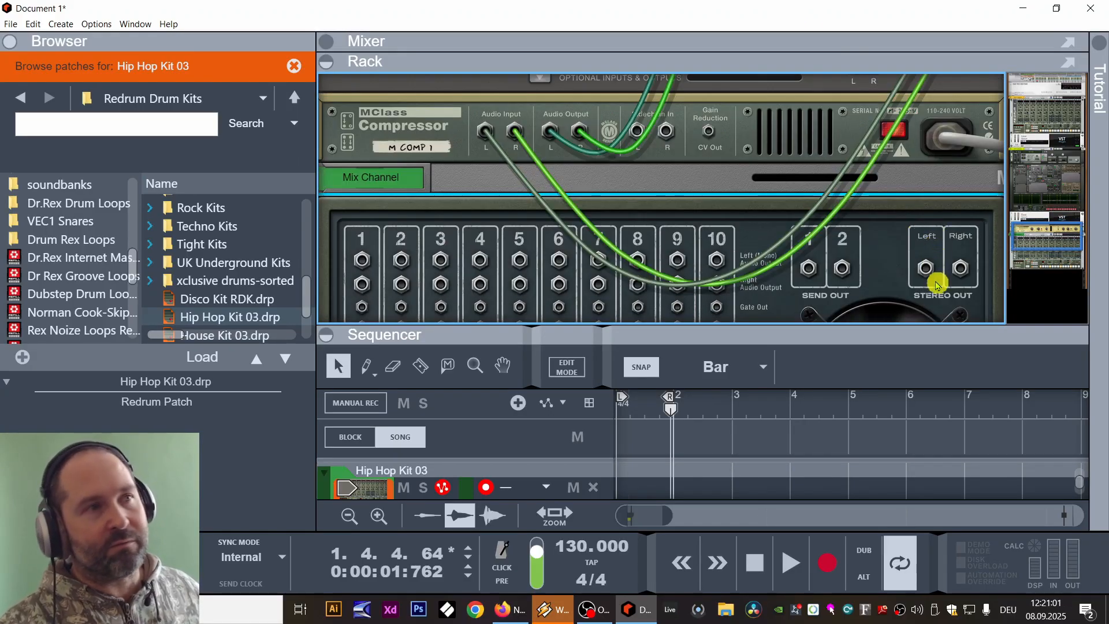
left_click_drag(927, 267, 646, 200)
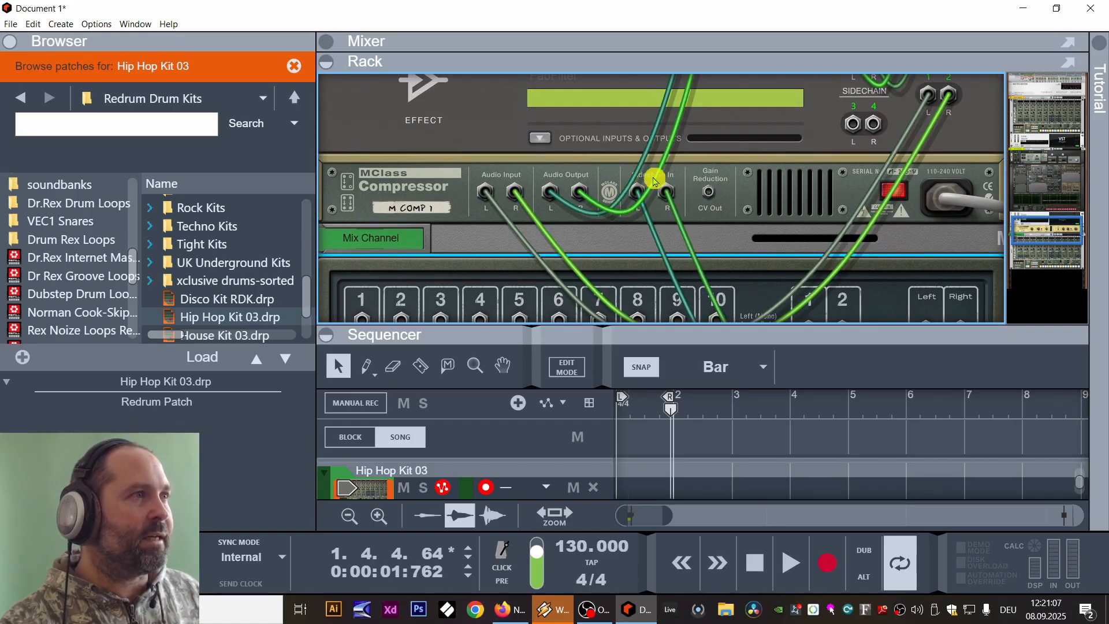
scroll(658, 187, "up", 3)
key("Tab")
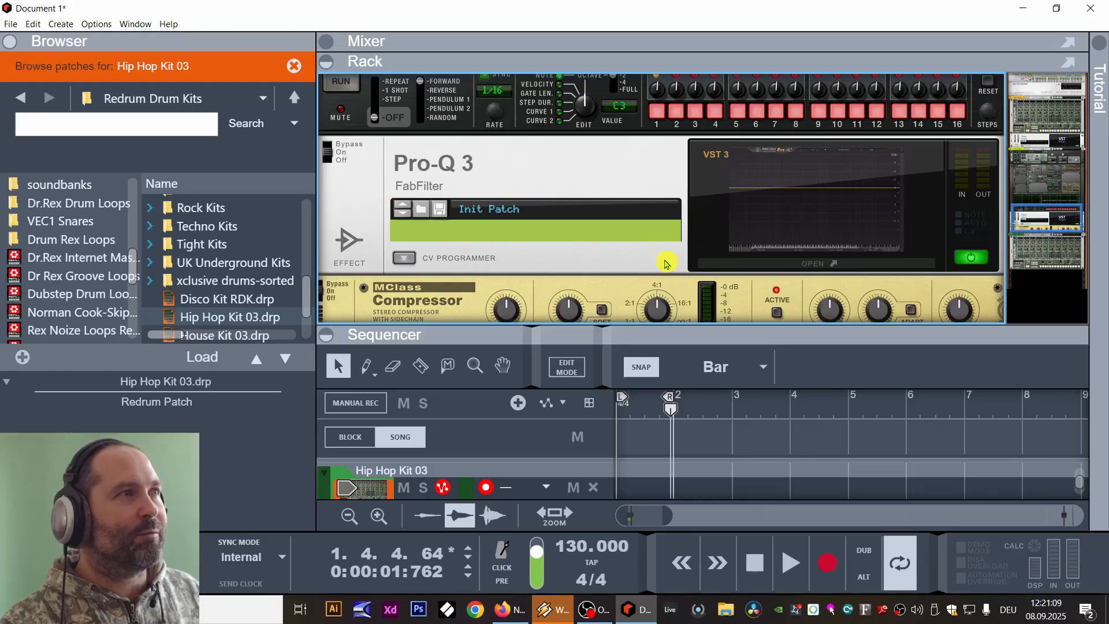
Enlarge the rack, program drum 1 of the Hip Hop Kit 03 Redrum on steps 1, 5, 9 and 13, and run the pattern.
scroll(665, 254, "up", 3)
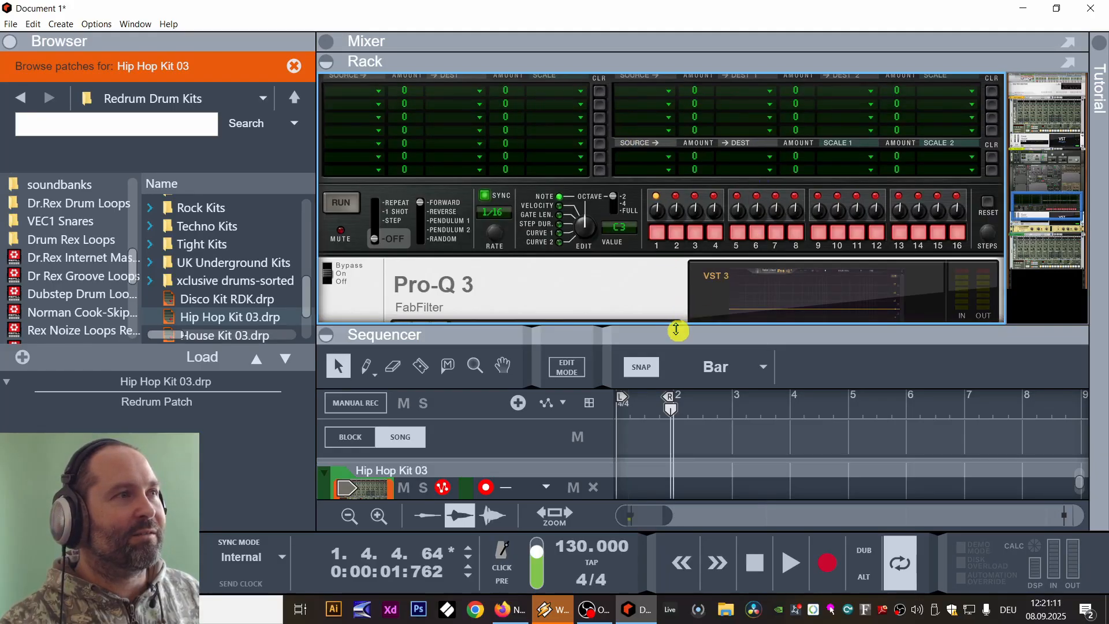
left_click_drag(676, 329, 744, 458)
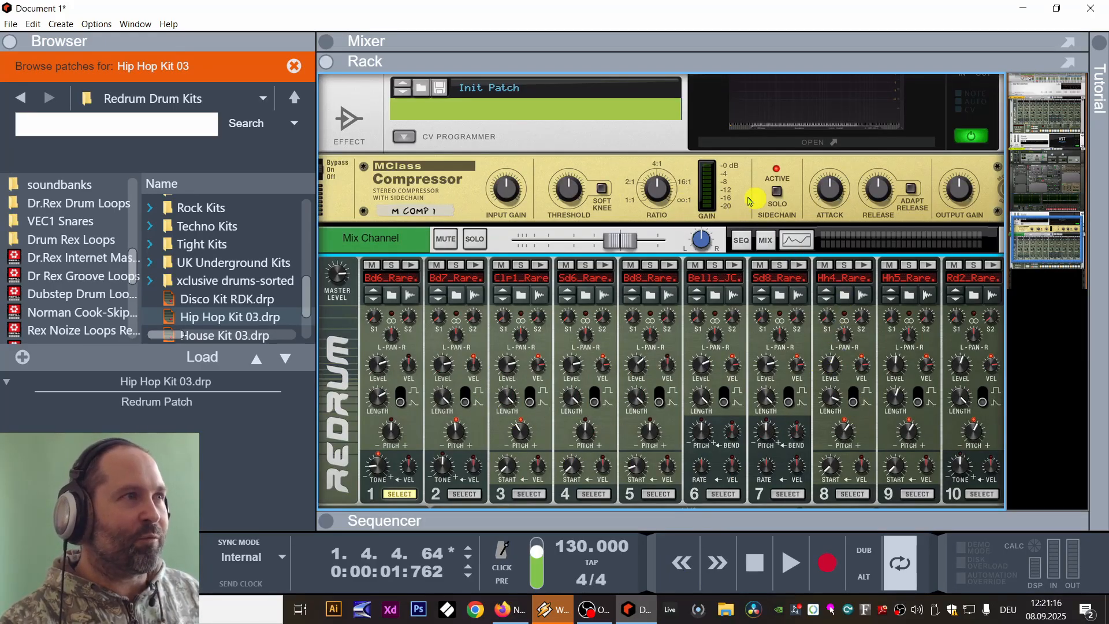
scroll(787, 225, "up", 9)
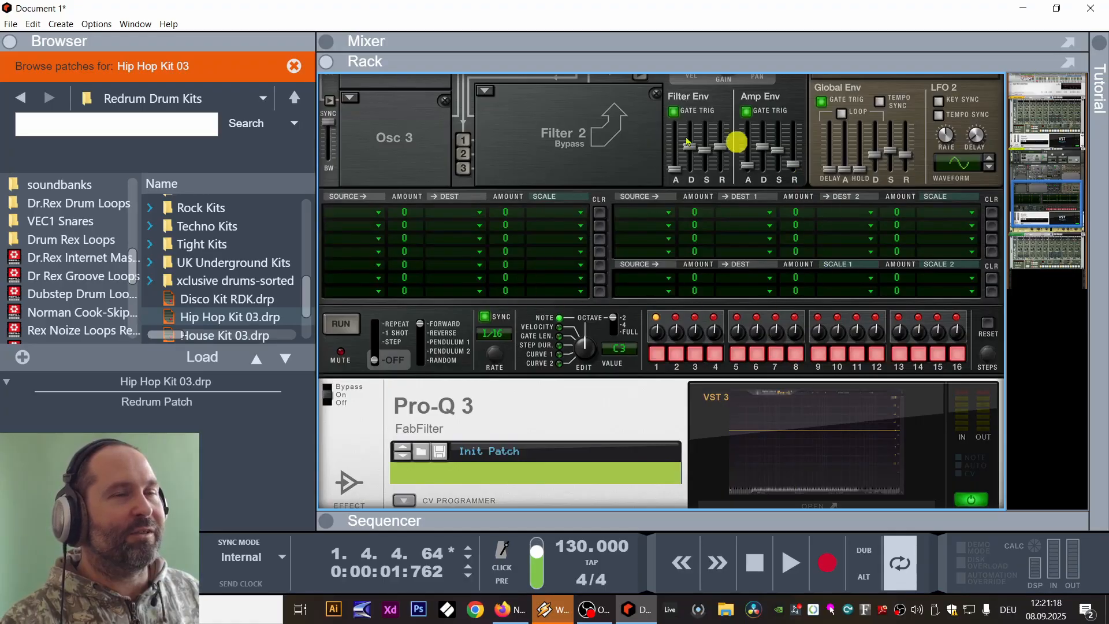
scroll(477, 430, "down", 10)
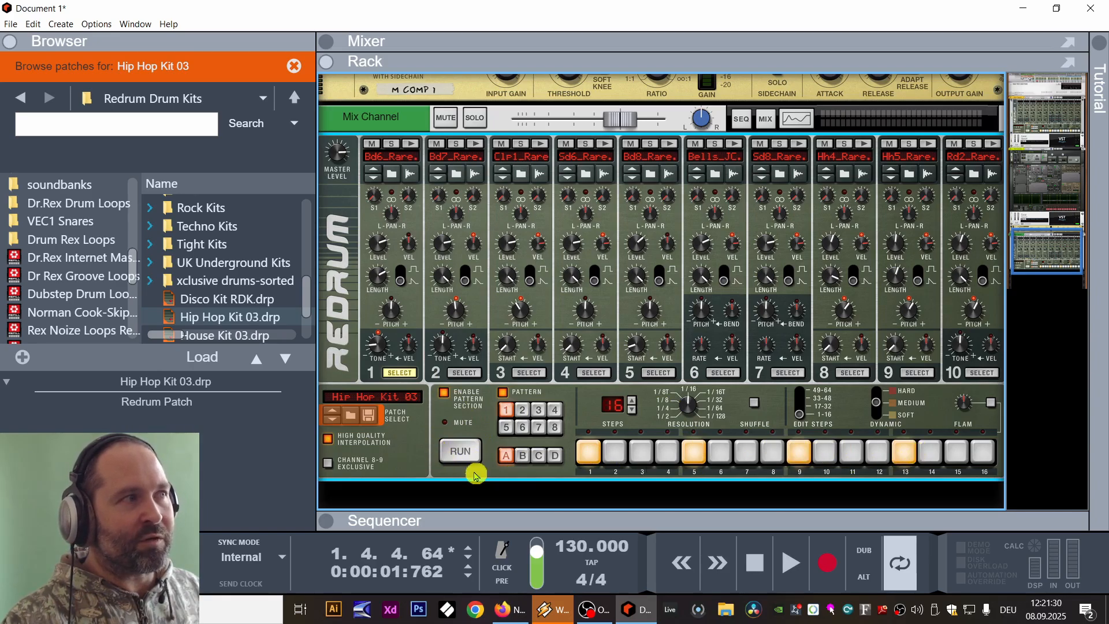
scroll(688, 435, "up", 10)
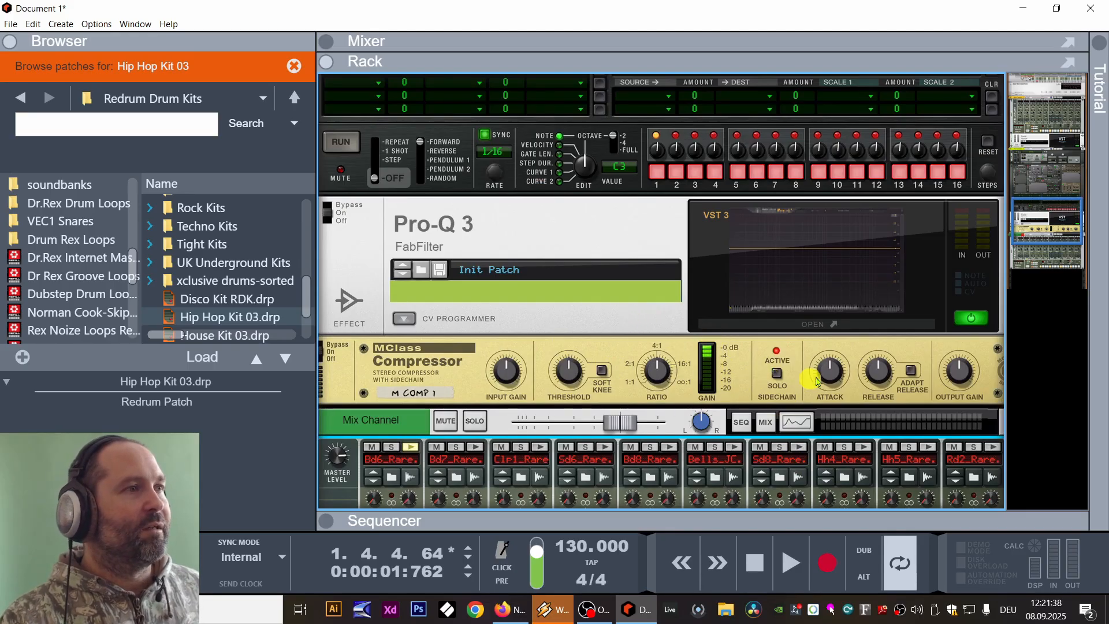
Turn the MClass Compressor's attack fully down and set its release to about 93 ms.
left_click_drag(879, 370, 895, 397)
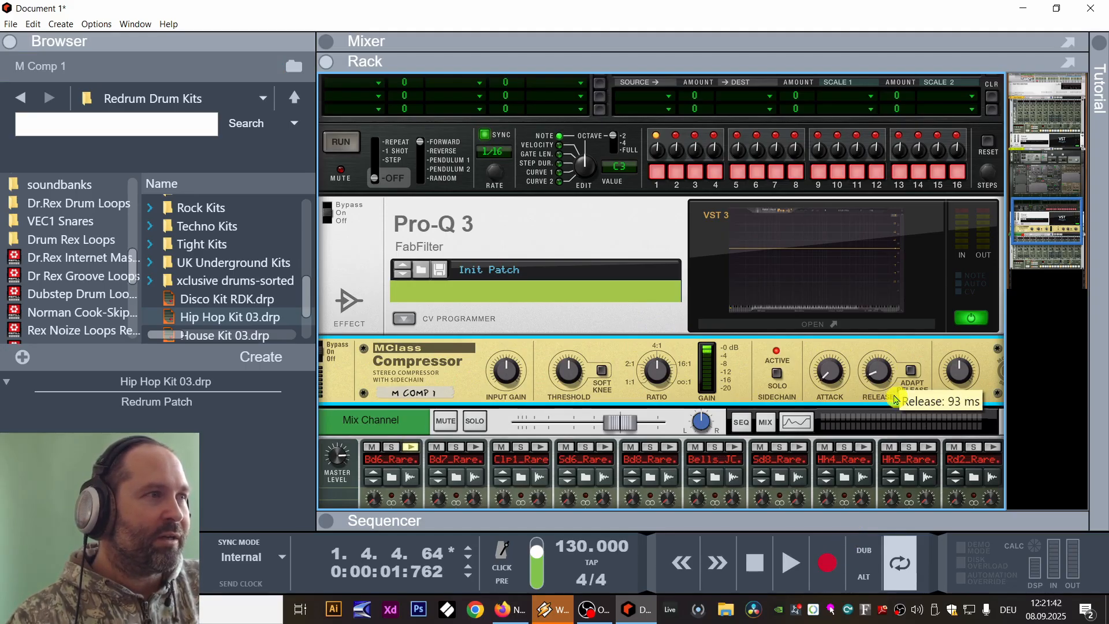
scroll(470, 376, "down", 4)
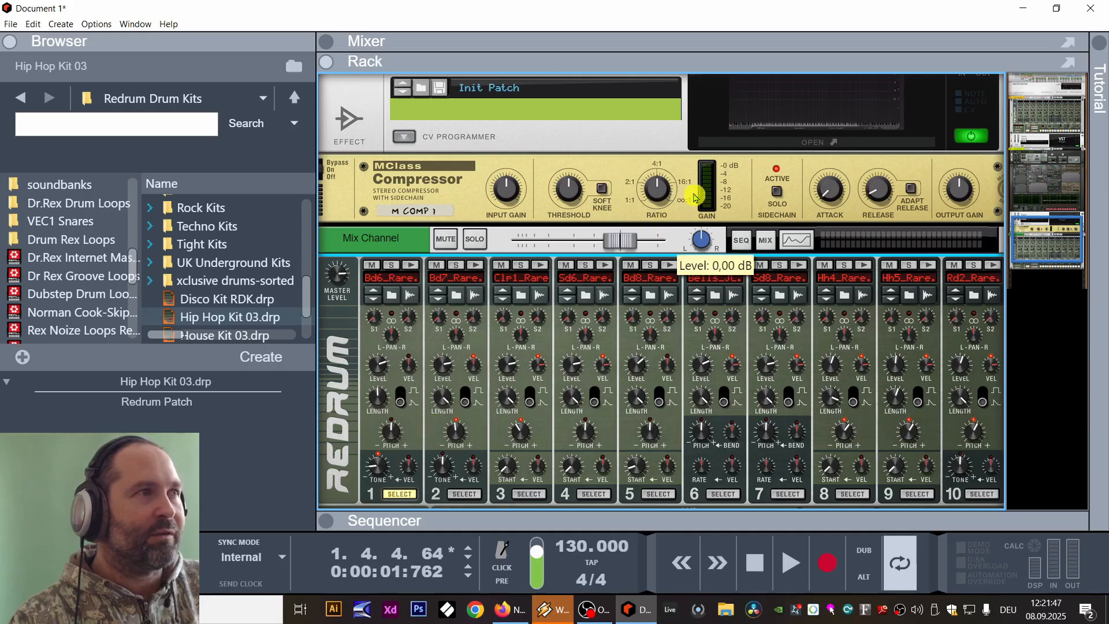
left_click(724, 172)
scroll(532, 297, "up", 5)
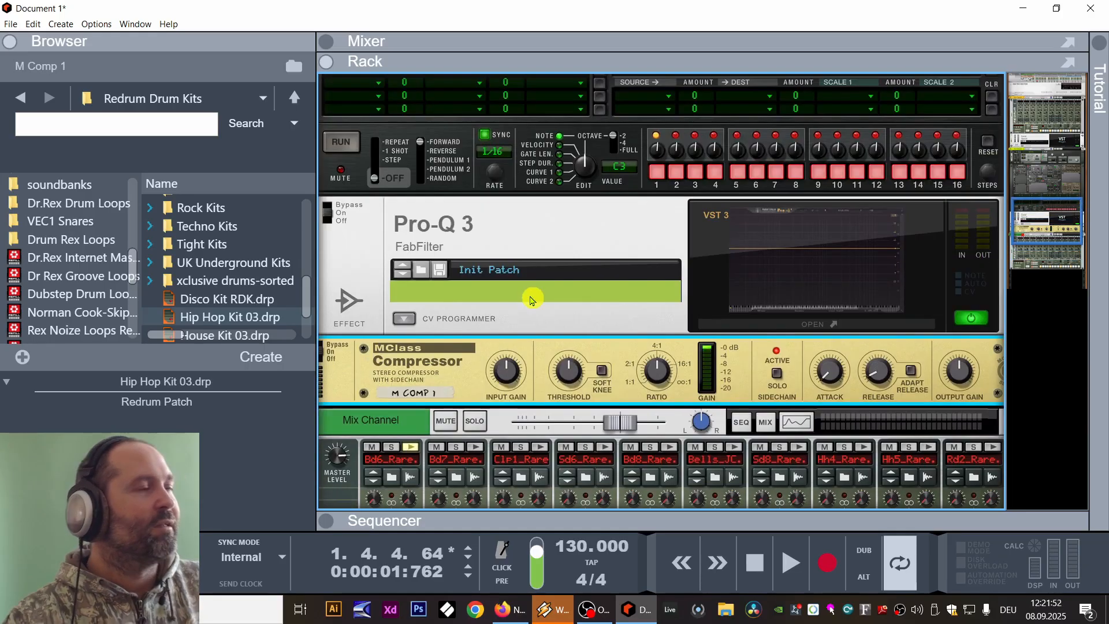
Mute the Redrum 1 track in the sequencer and play the loop to hear Thor without the kick layer.
left_click_drag(745, 519, 736, 202)
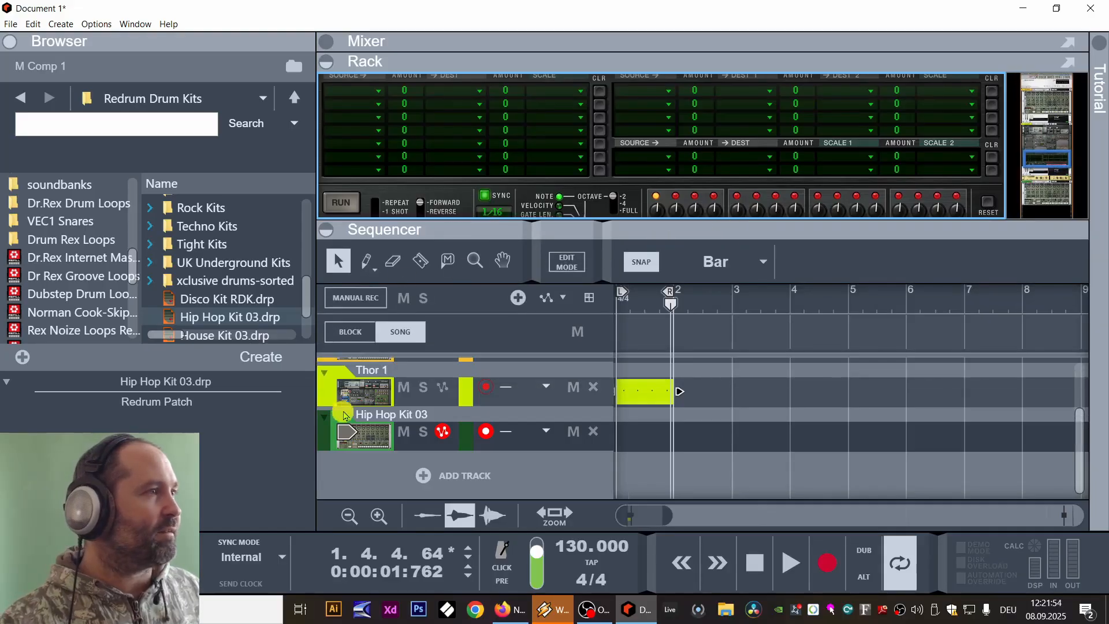
key("space")
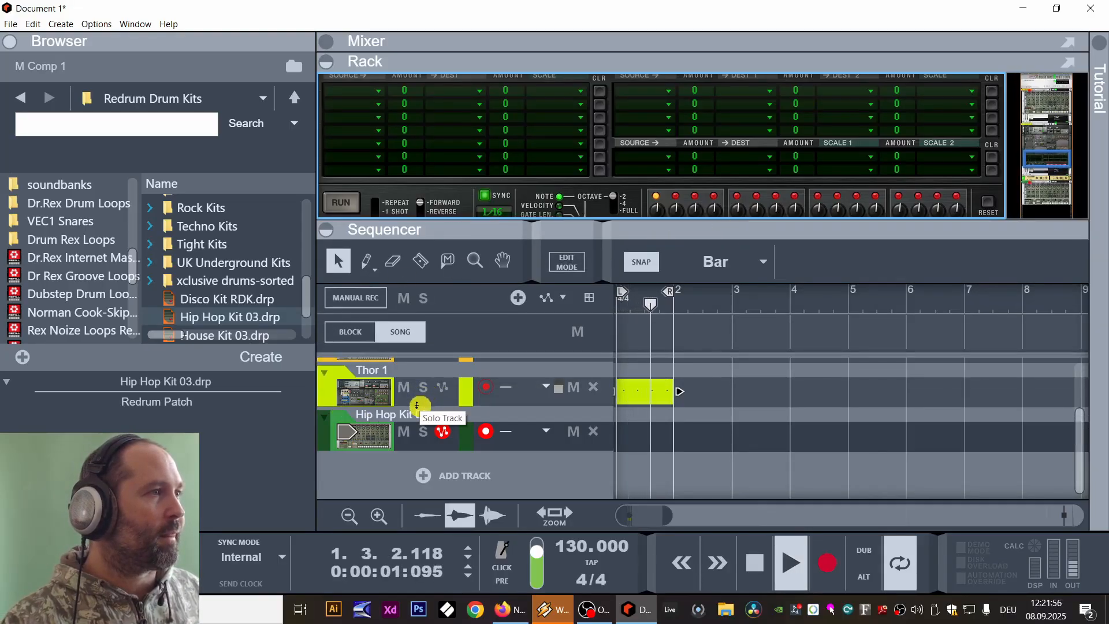
scroll(412, 405, "up", 2)
key("space")
left_click(403, 428)
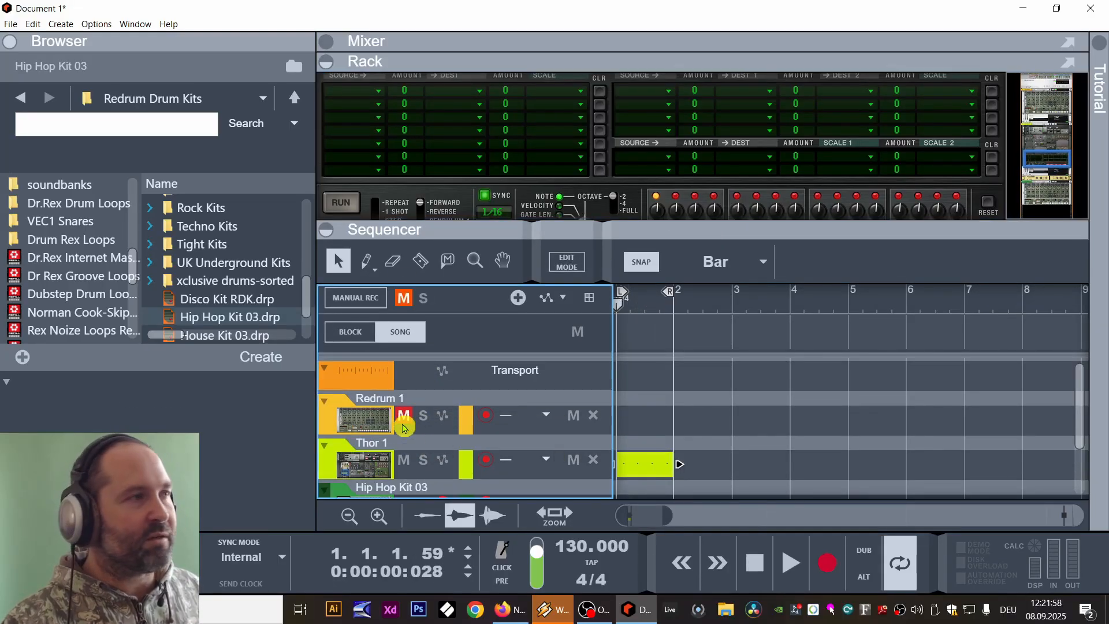
key("space")
Adjust the compressor's threshold against the bypassed sound during loop playback, set the release to 50 ms, and stop playback.
left_click_drag(535, 231, 519, 516)
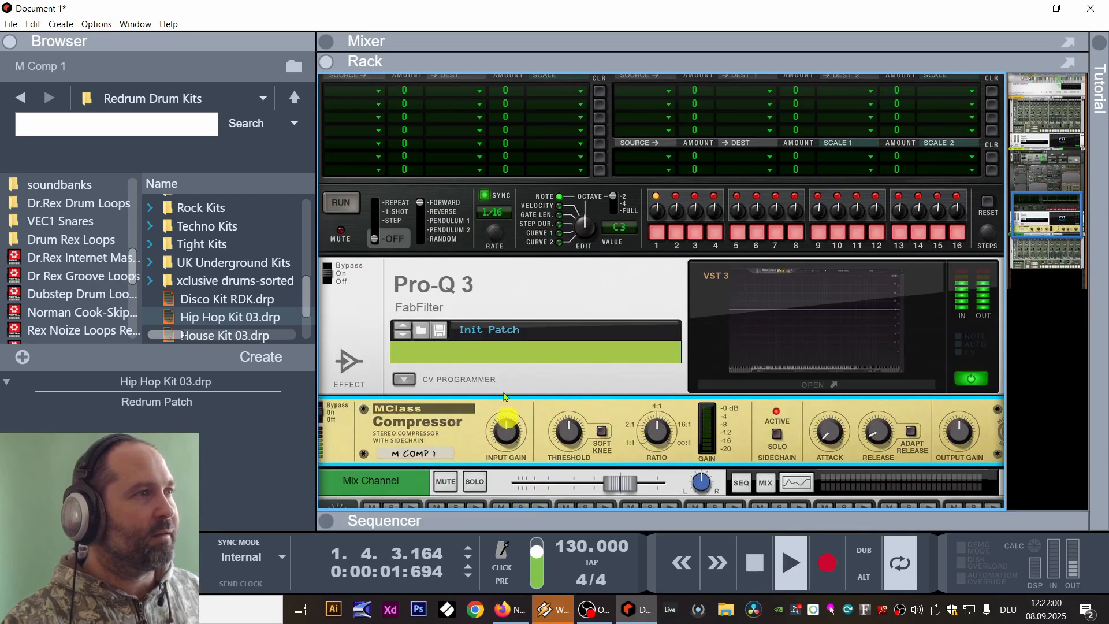
scroll(528, 264, "down", 2)
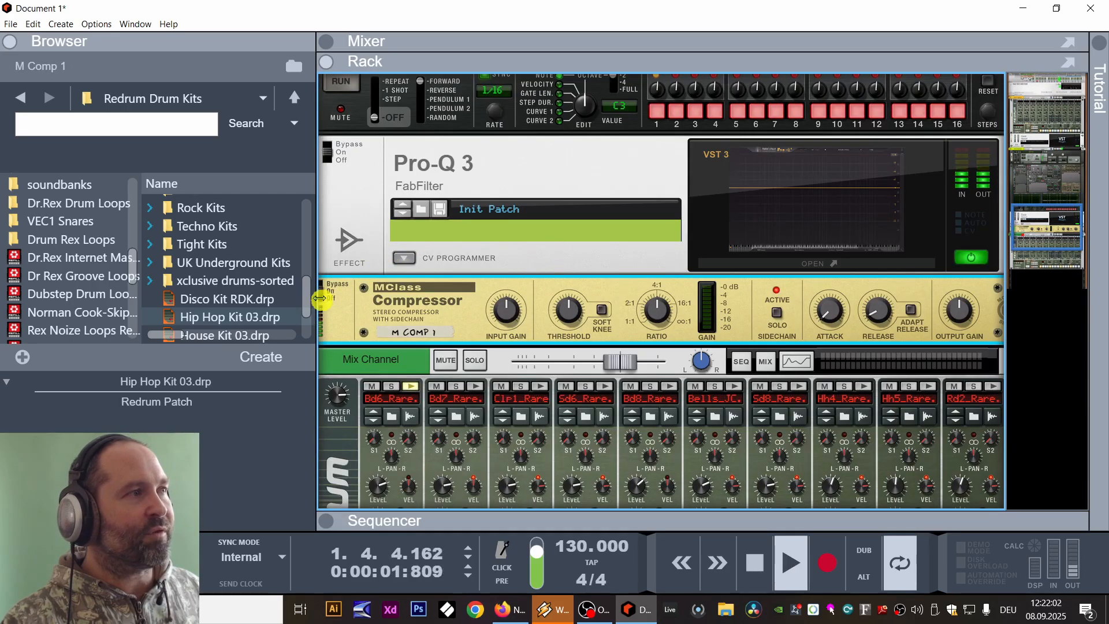
left_click_drag(319, 294, 199, 306)
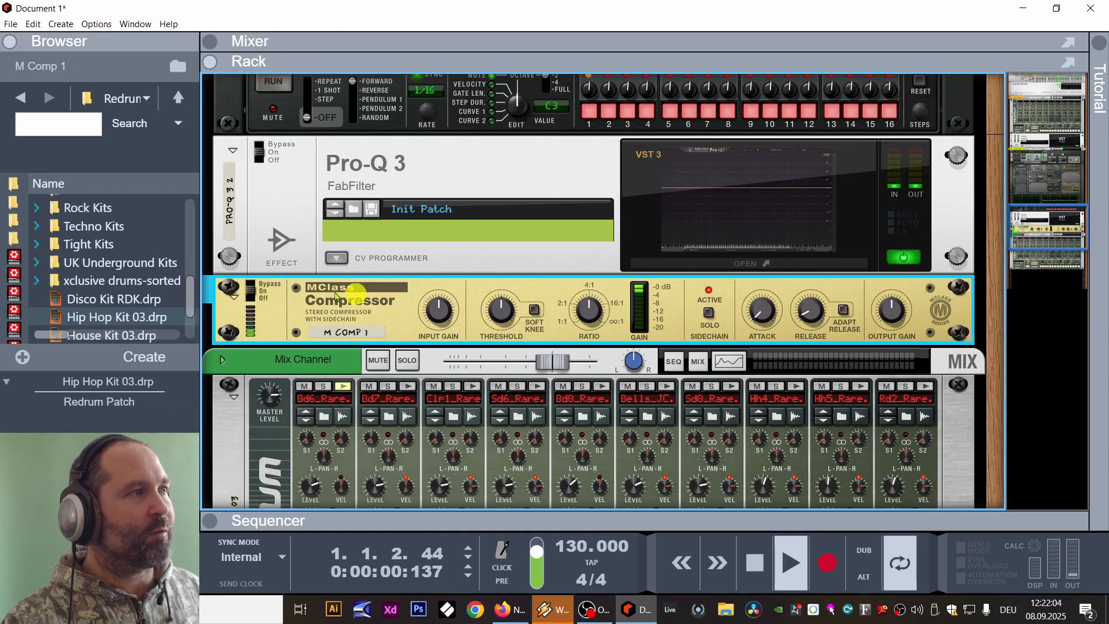
left_click(251, 293)
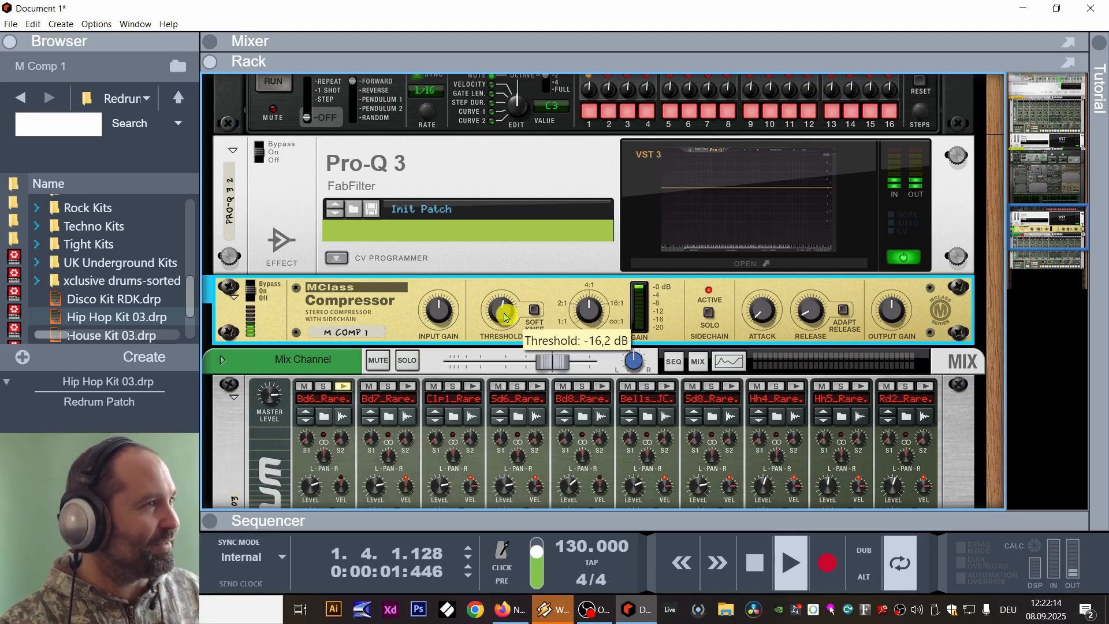
left_click_drag(504, 317, 490, 439)
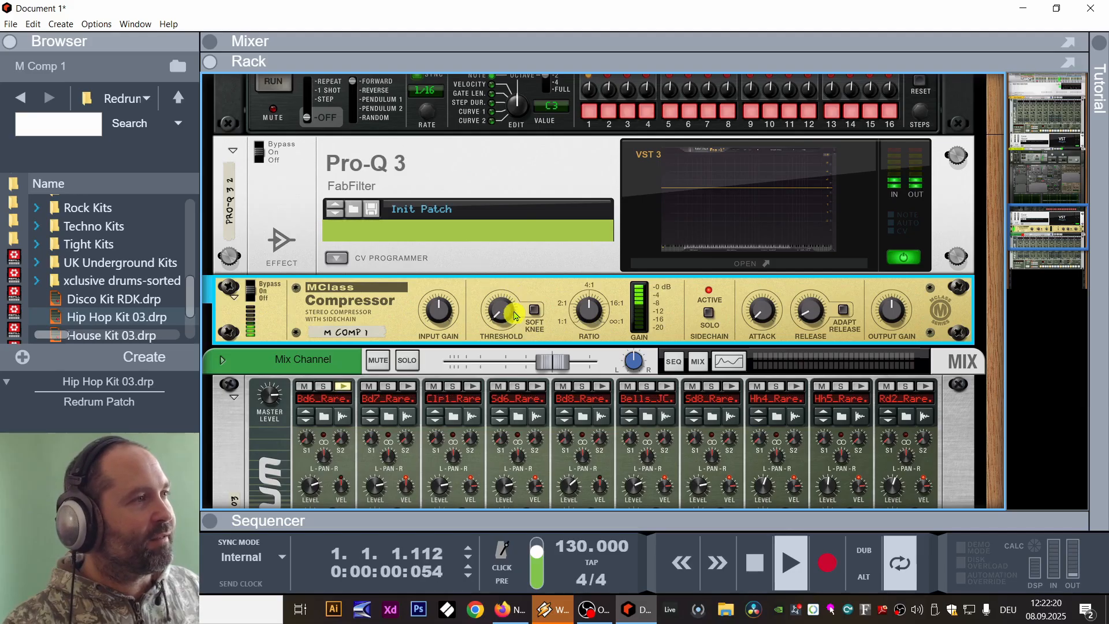
left_click_drag(512, 312, 535, 288)
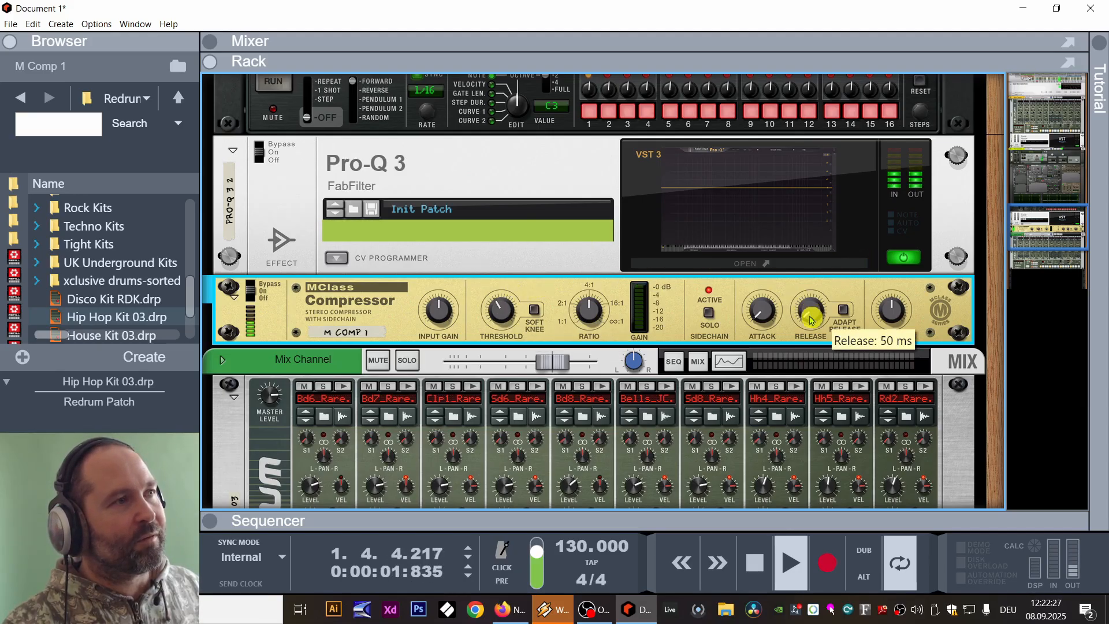
left_click_drag(501, 313, 492, 390)
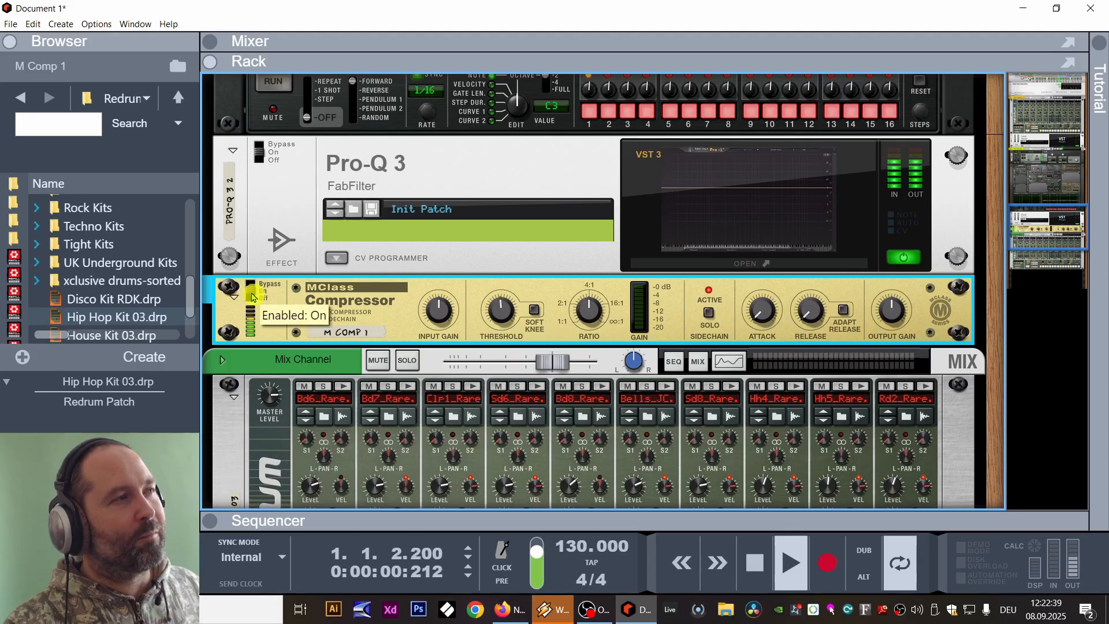
key("space")
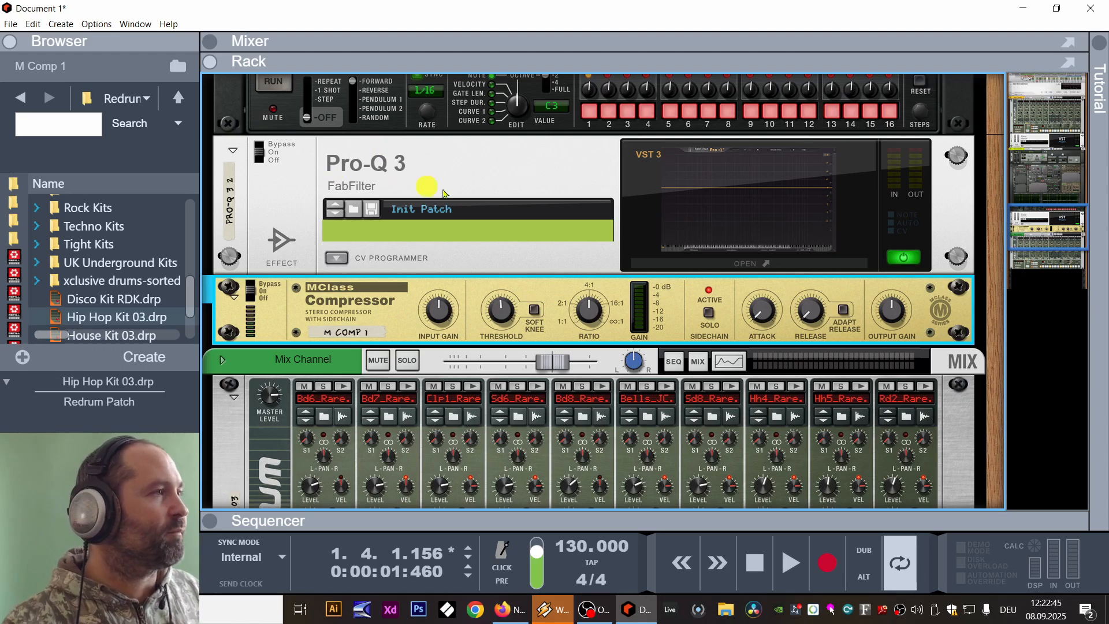
Restart the loop and clear all track mutes in the sequencer so Redrum 1 plays together with Thor.
key("space")
key("F7")
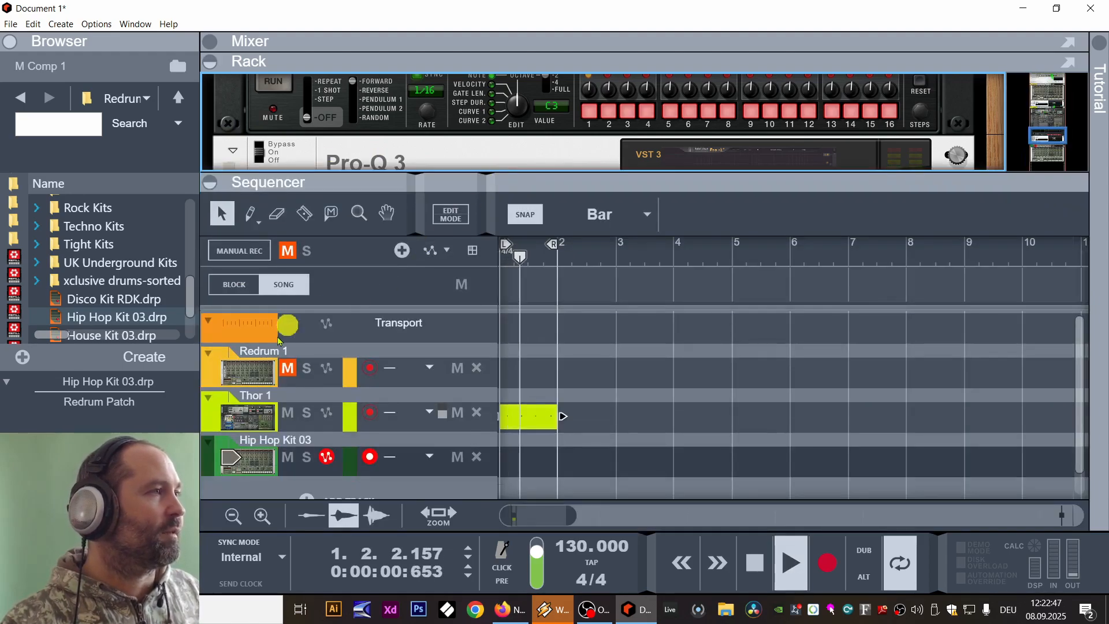
left_click(306, 370)
left_click(307, 369)
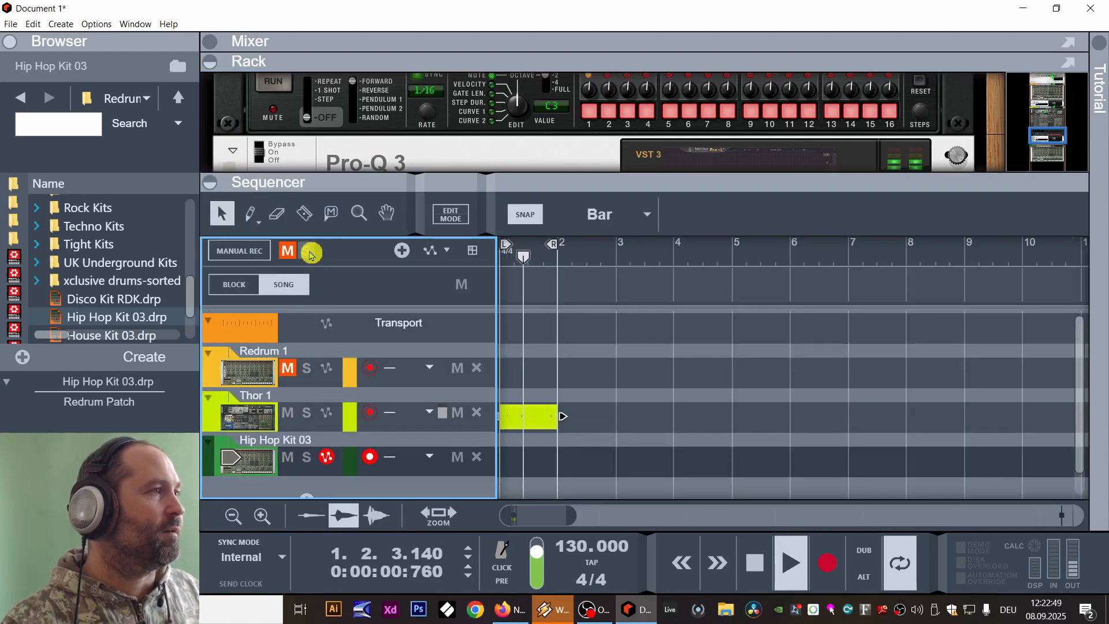
left_click(287, 251)
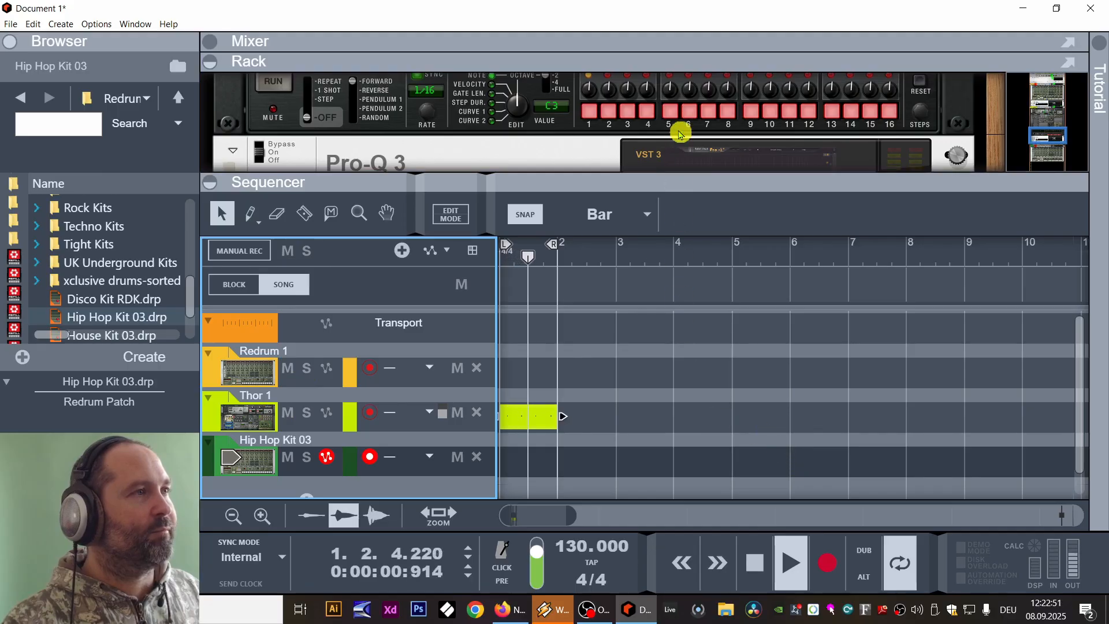
Audition both kick layers together, stop playback, and show the Thor synthesizer in an enlarged rack.
left_click_drag(670, 183, 668, 354)
scroll(698, 218, "up", 10)
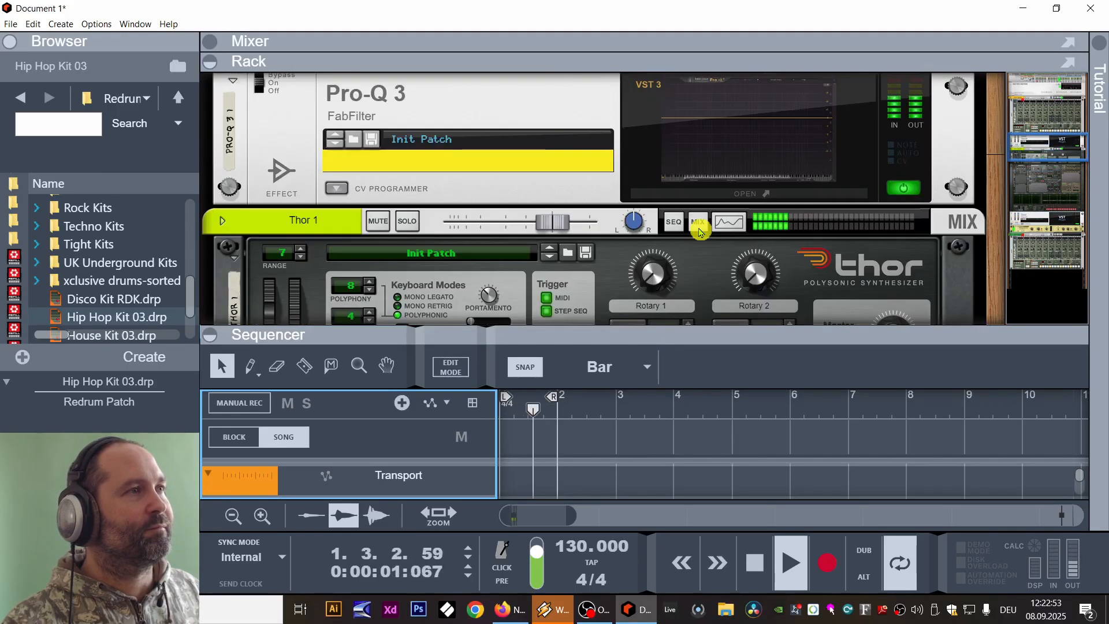
scroll(687, 214, "up", 4)
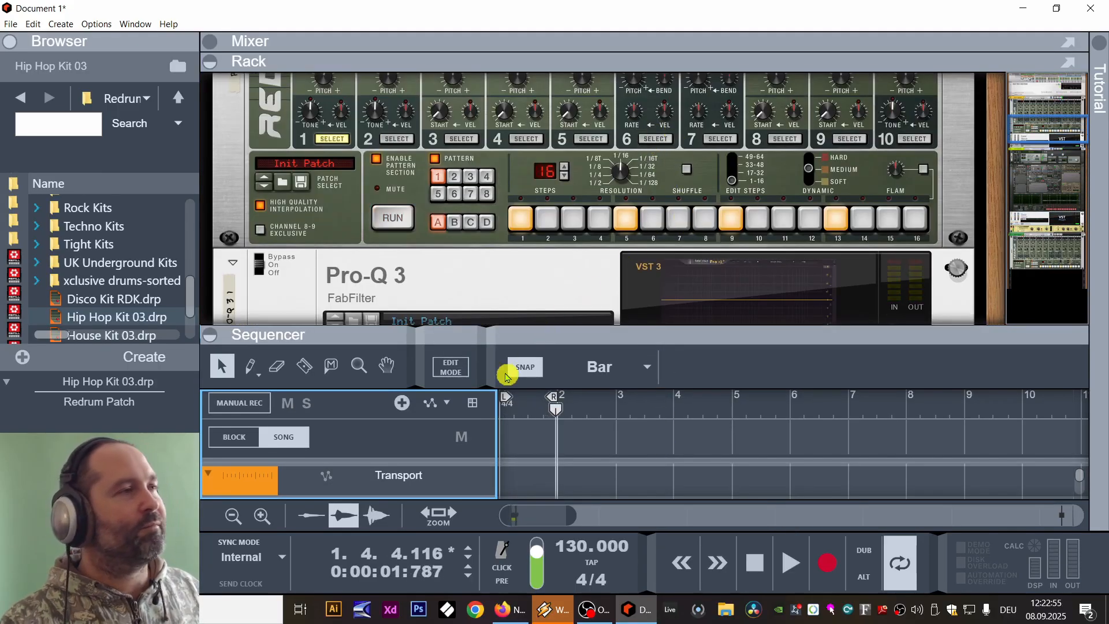
left_click_drag(513, 334, 481, 550)
scroll(710, 357, "down", 3)
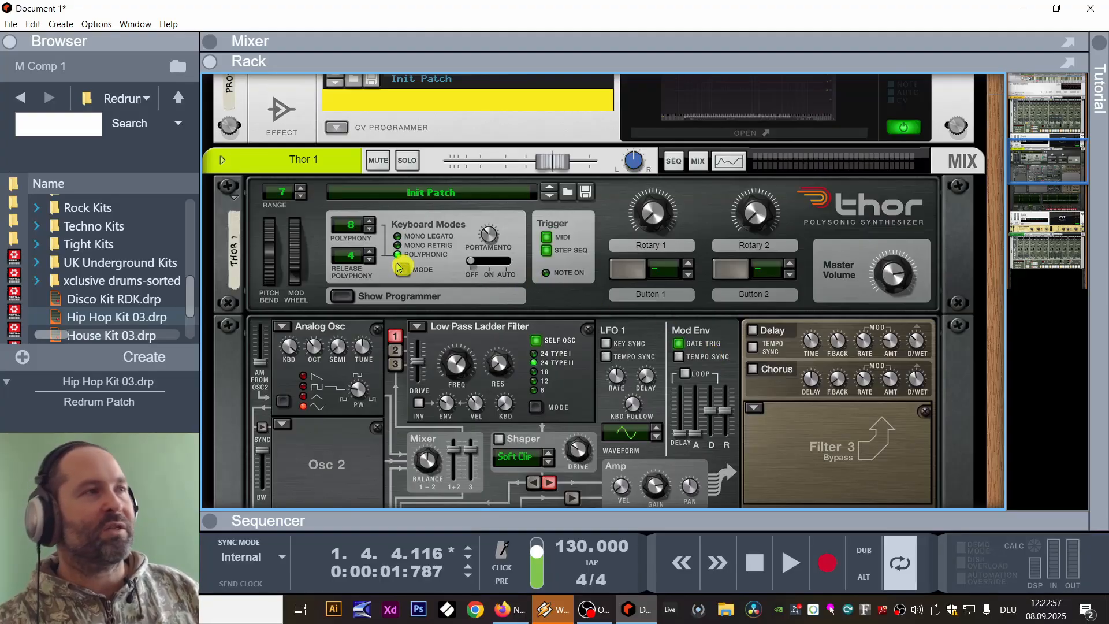
Duplicate the Thor 1 device together with its sequencer track.
right_click(240, 223)
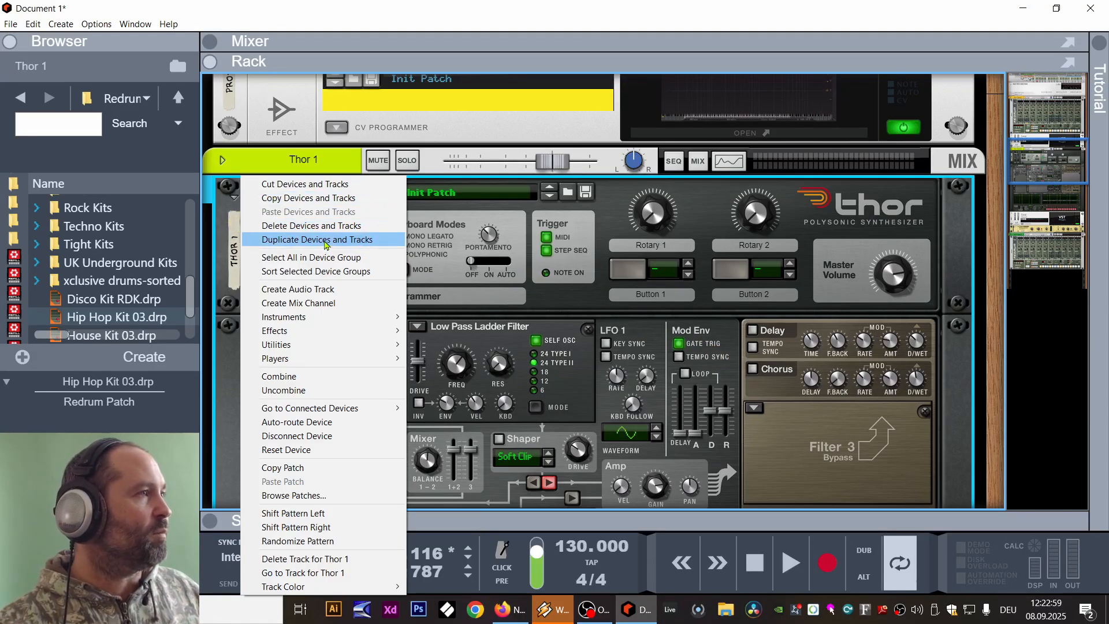
left_click(325, 240)
scroll(445, 317, "down", 15)
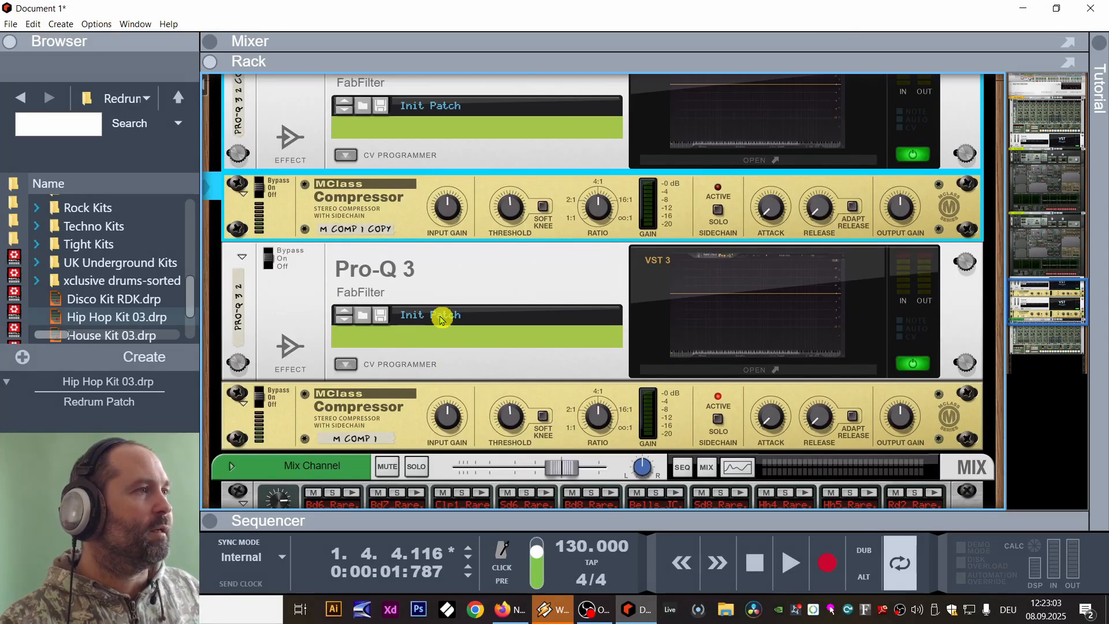
Set the Analog Osc waveform of Thor 1 copy to sawtooth and audition it in the loop.
scroll(459, 321, "up", 10)
scroll(459, 321, "up", 6)
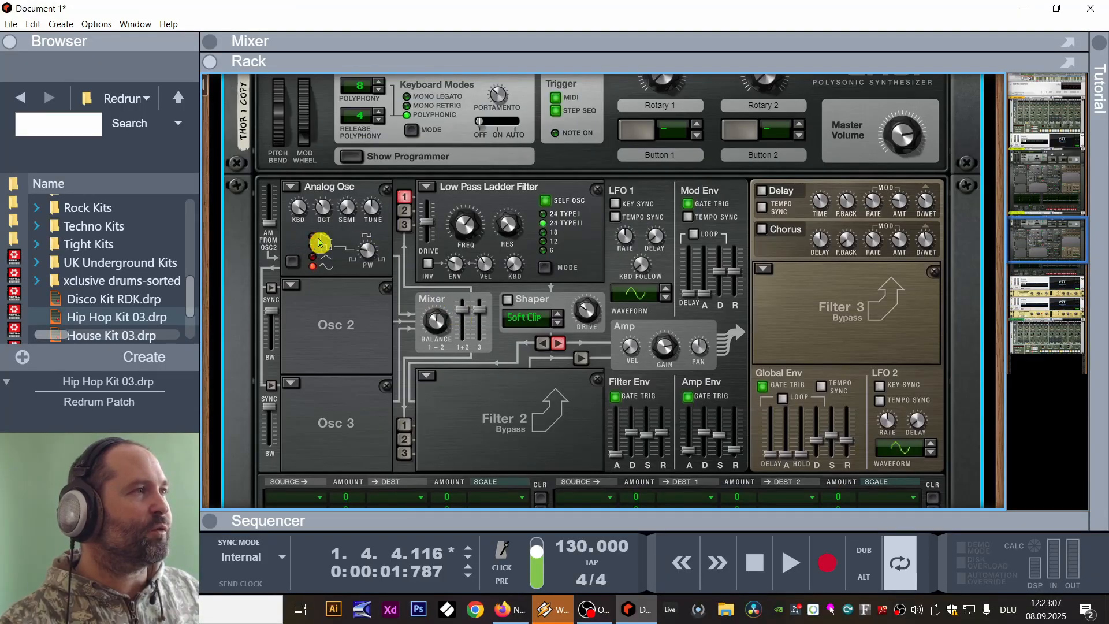
key("space")
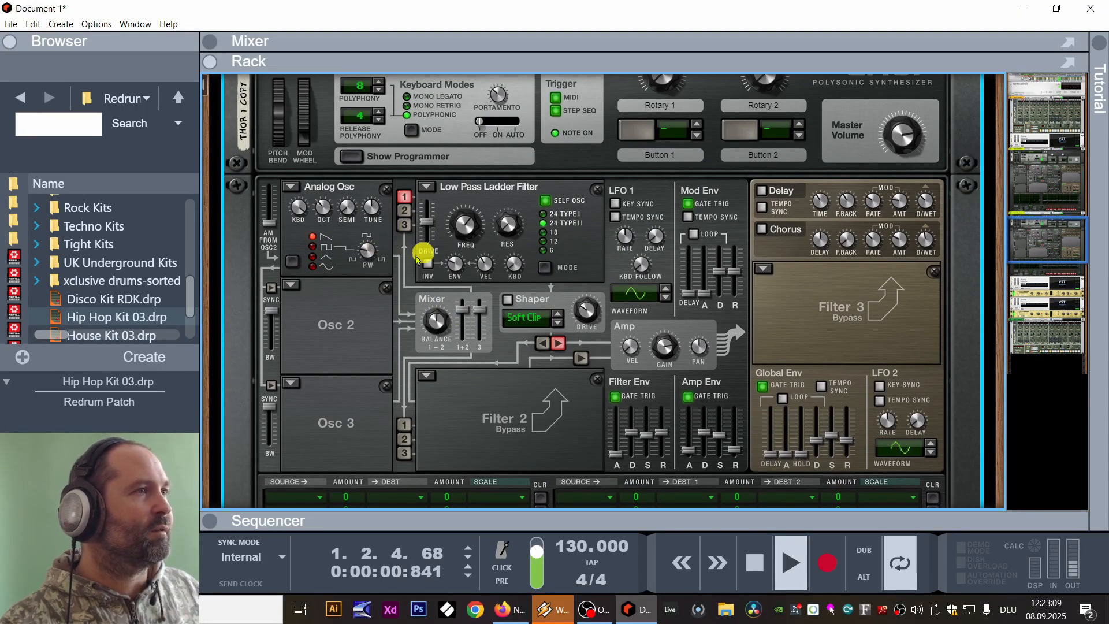
key("space")
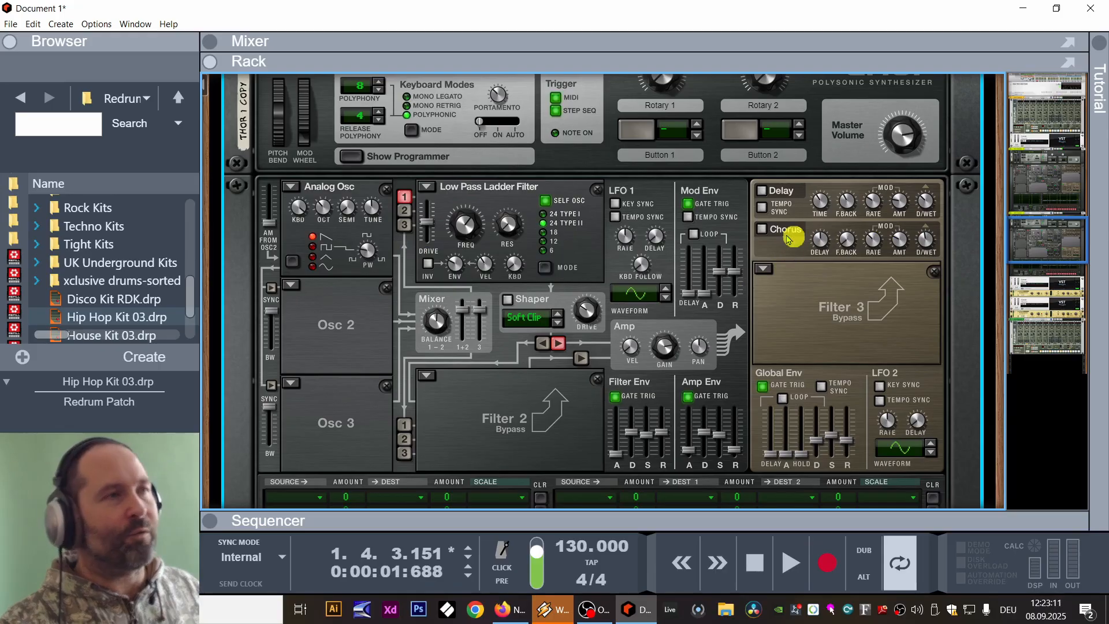
Enable Chorus on Thor 1 copy and adjust its low pass ladder filter frequency during loop playback.
key("space")
left_click(762, 231)
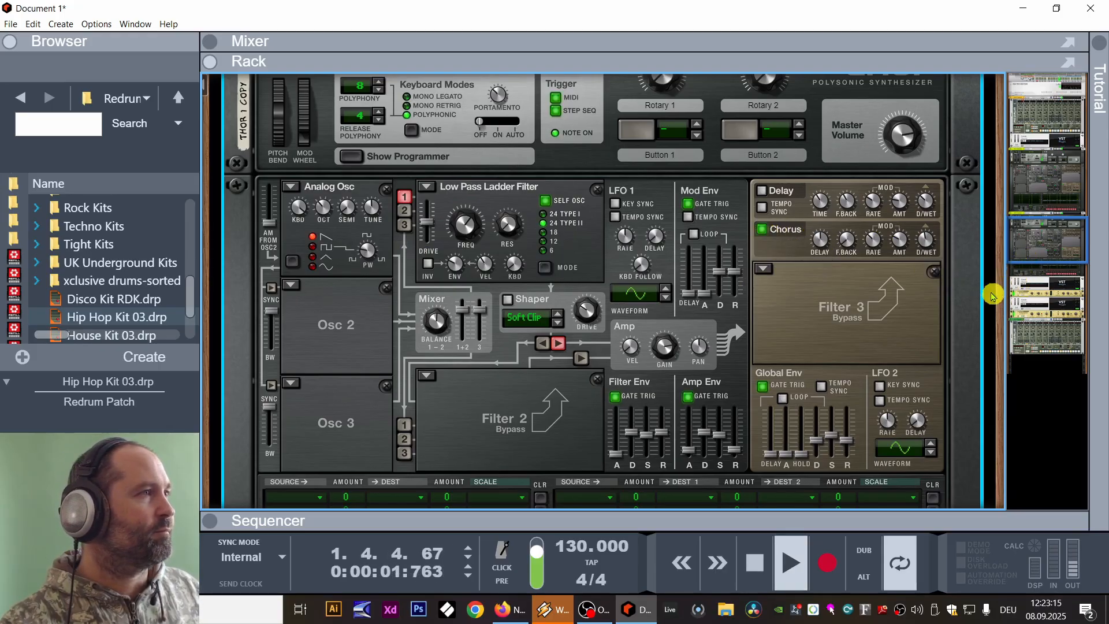
key("space")
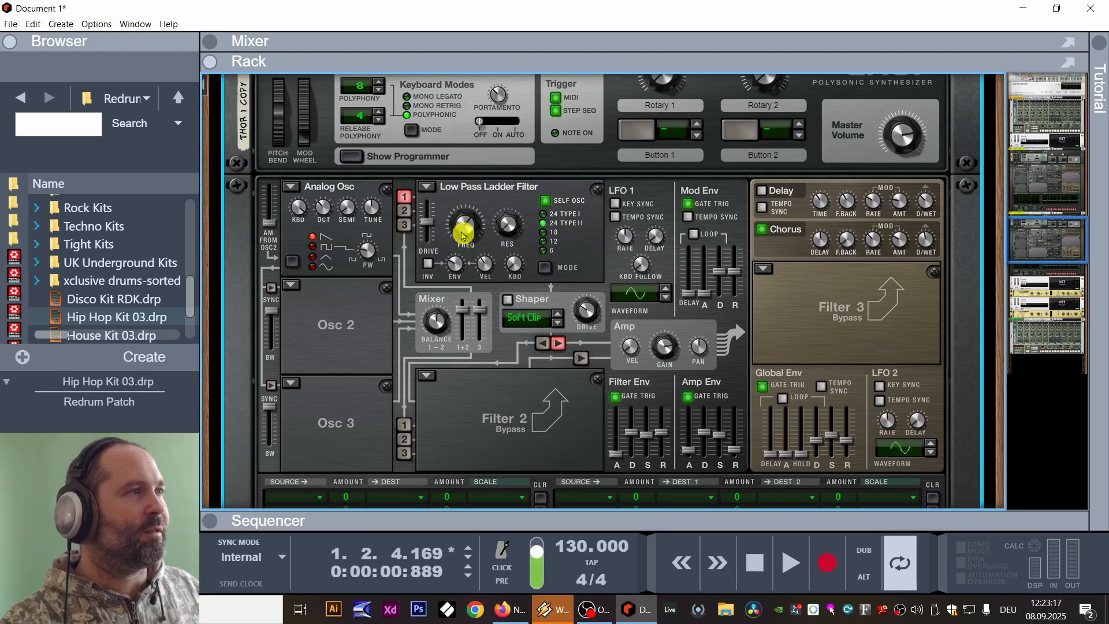
key("space")
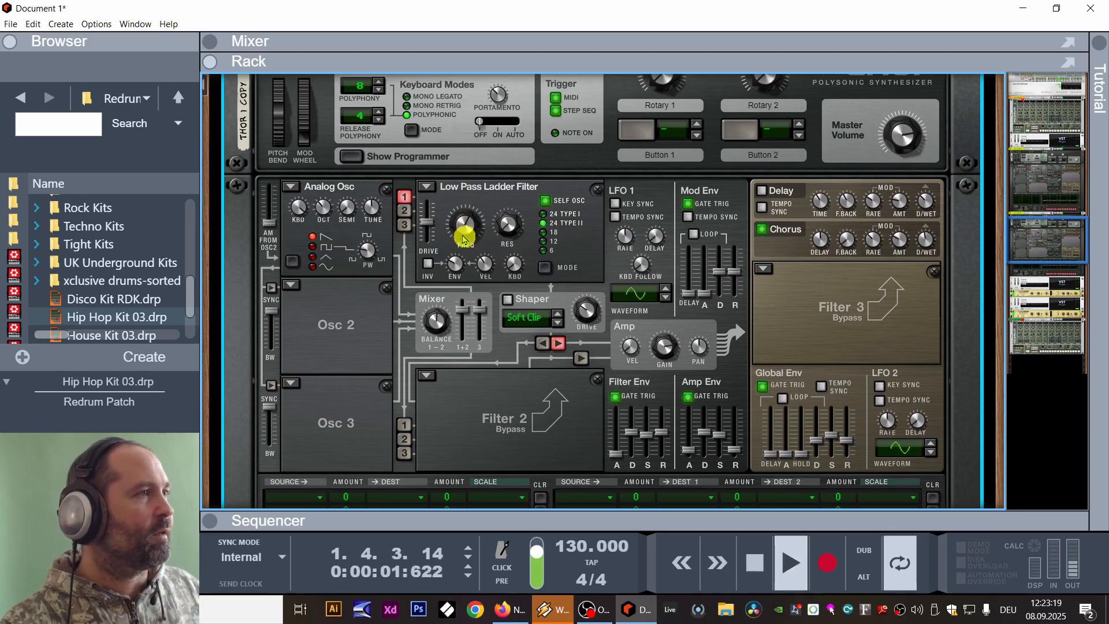
mouse_move(463, 238)
left_mouse_down()
mouse_move(465, 264)
mouse_move(463, 224)
mouse_move(460, 254)
left_mouse_up()
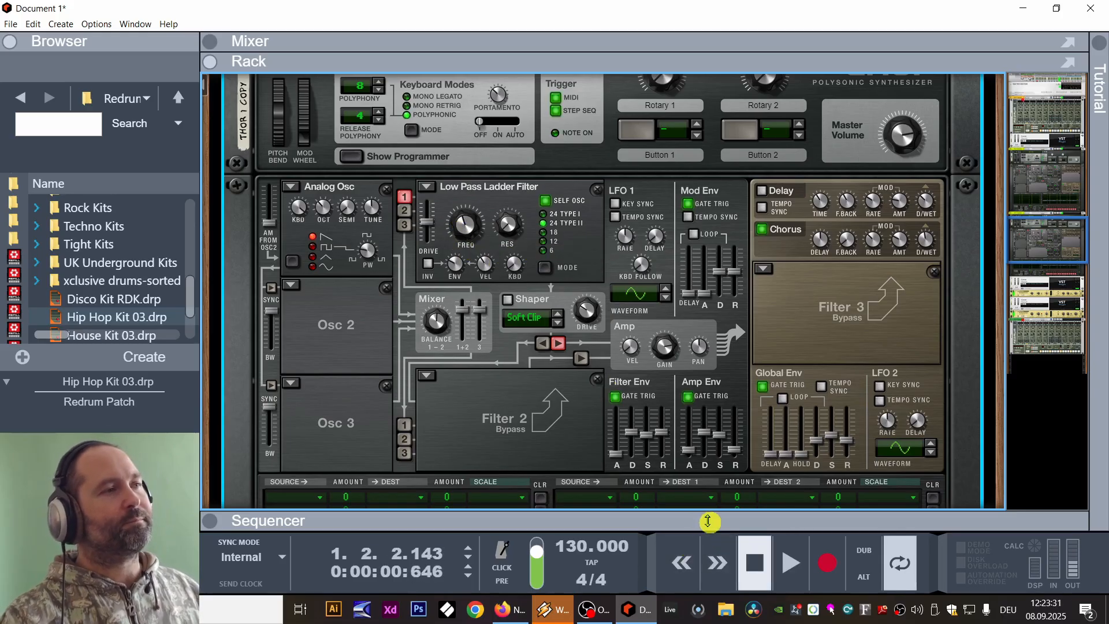
Enlarge the sequencer to show the Thor tracks and save the song as newstuff.reason.
left_click_drag(710, 520, 759, 190)
key("ctrl+s")
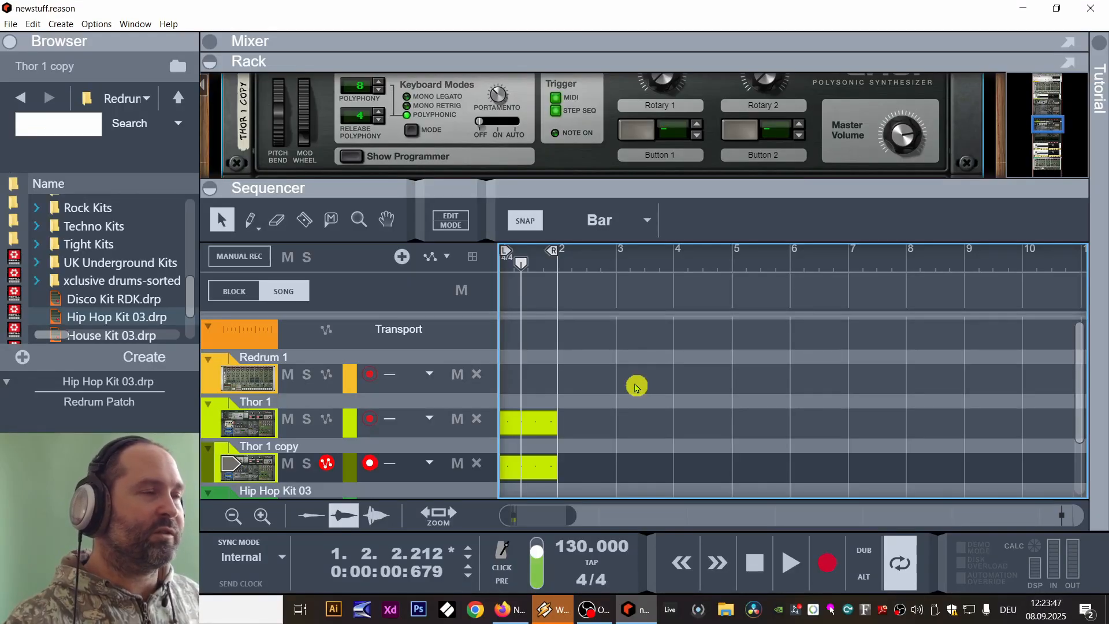
Copy the one-bar clips of Thor 1 and Thor 1 copy into bar 2.
left_click_drag(579, 417, 500, 476)
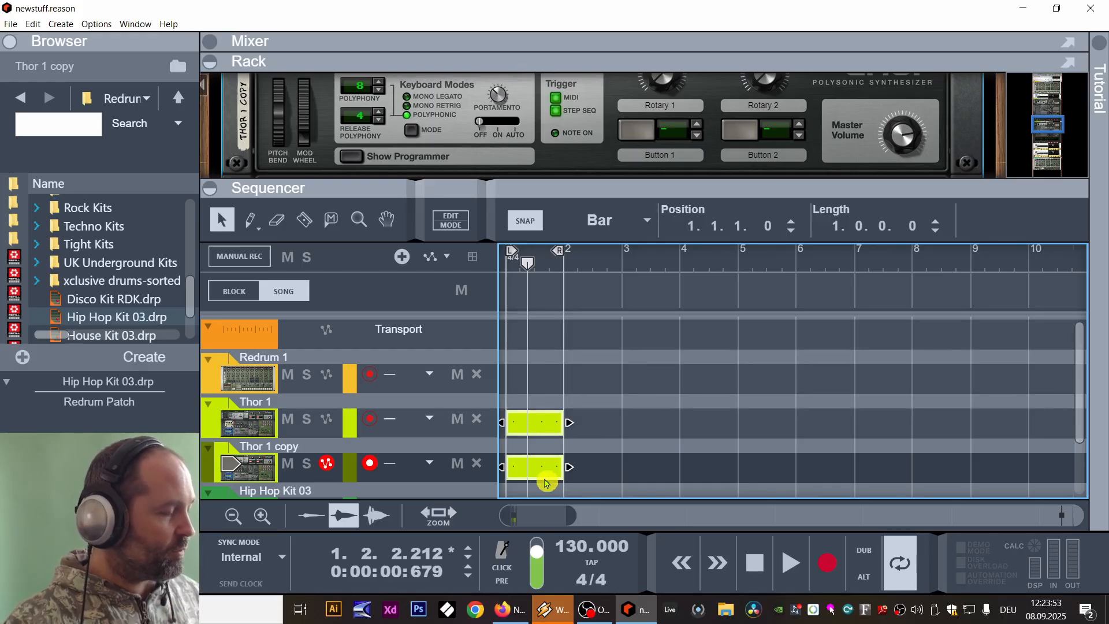
left_click_drag(544, 478, 599, 471)
left_click(723, 376)
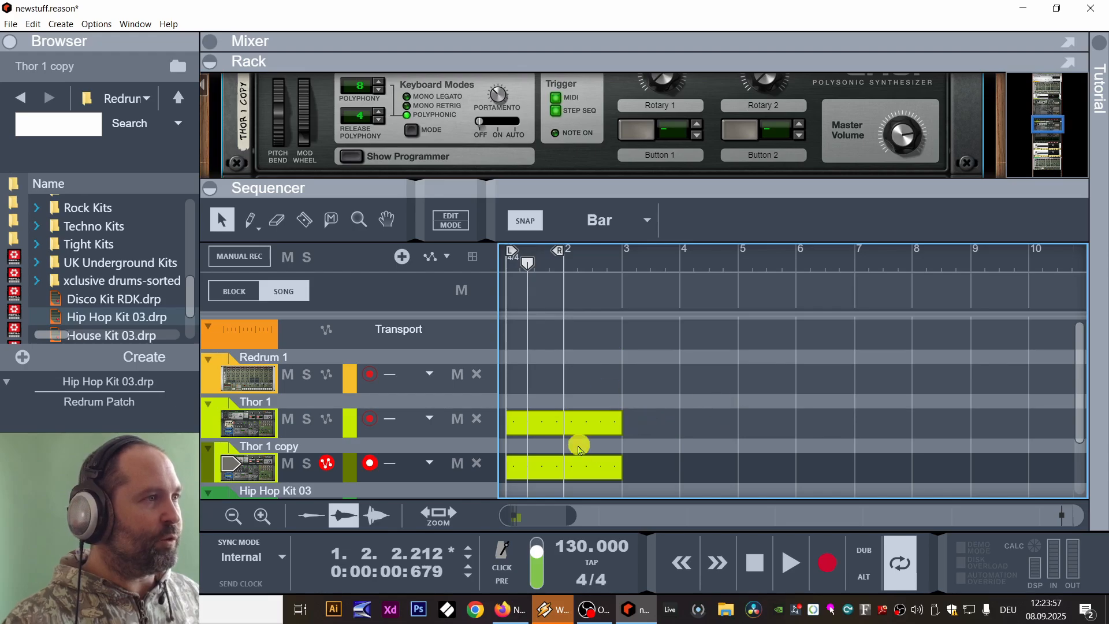
Examine the notes of the first Thor 1 clip in a maximized sequencer and return to the arrangement.
double_click(534, 426)
left_click_drag(613, 184, 645, 4)
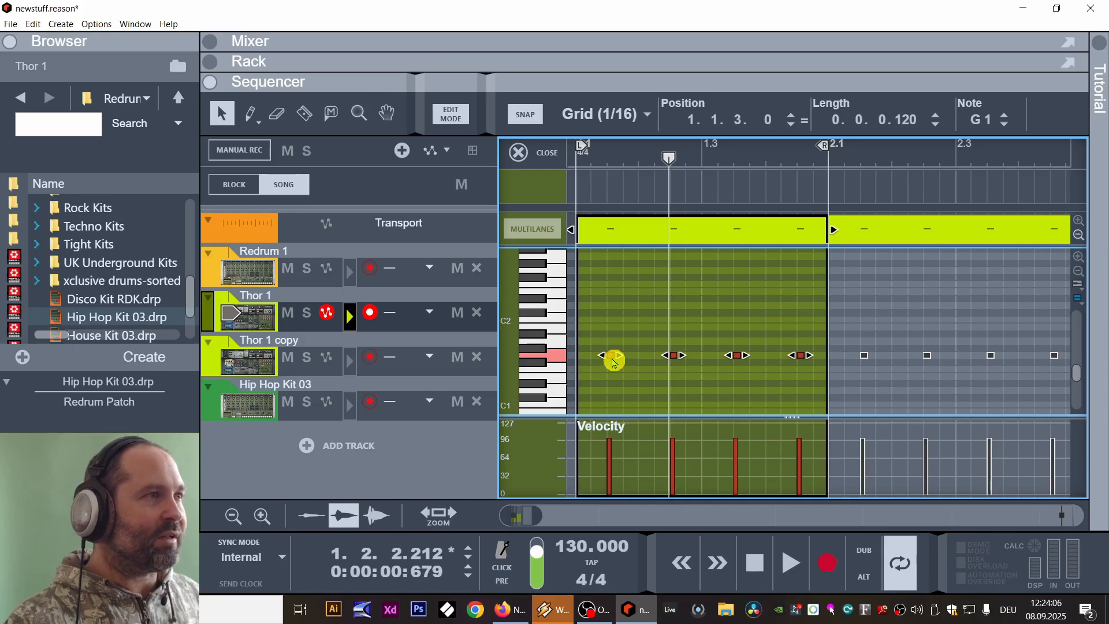
left_click(454, 112)
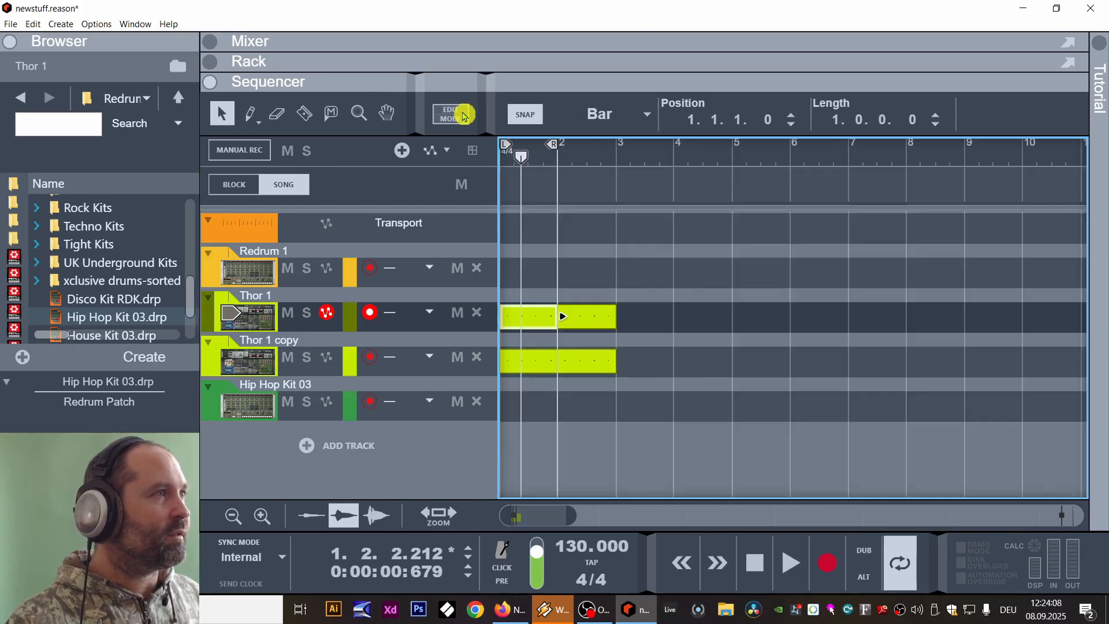
Copy the notes in Thor 1 copy's bar 2 clip one sixteenth later, starting at 2.1.4, and audition the result.
double_click(577, 376)
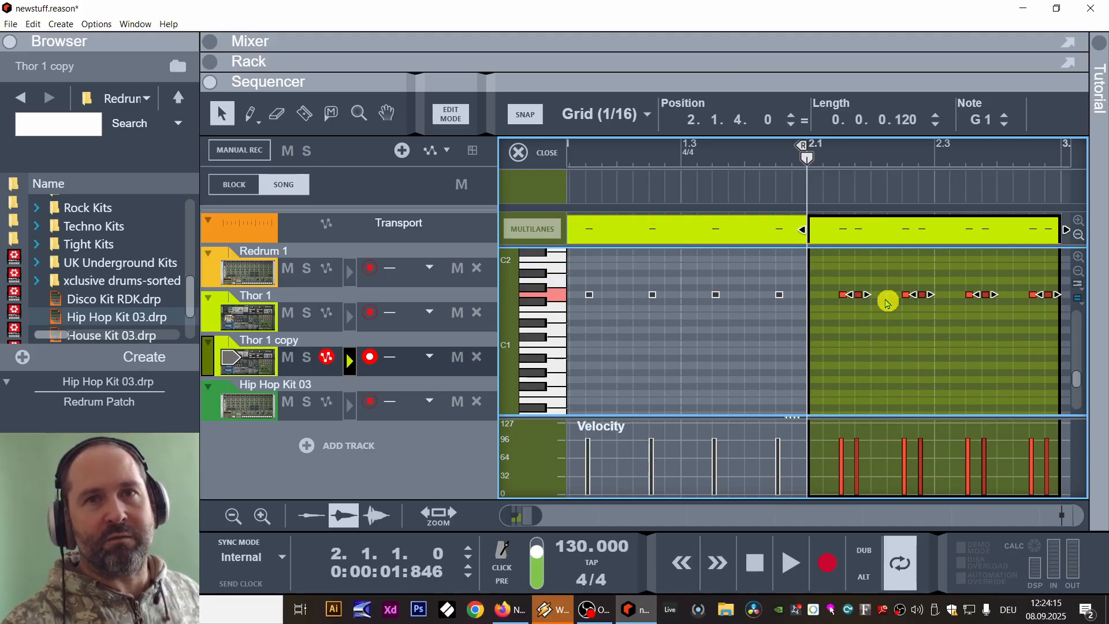
key("space")
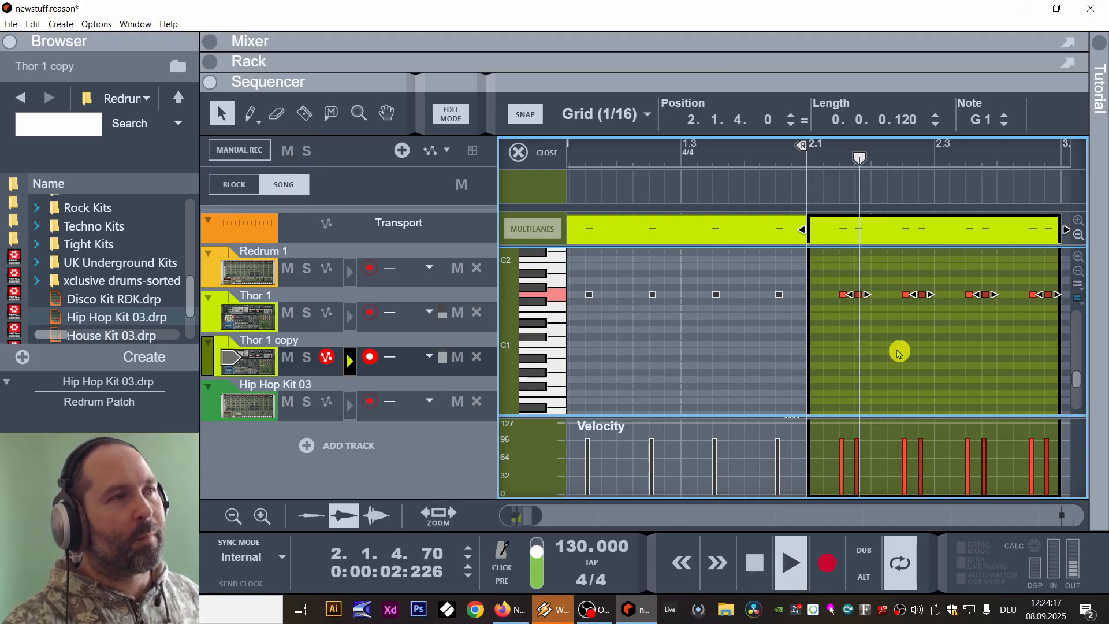
left_click_drag(895, 354, 1091, 373)
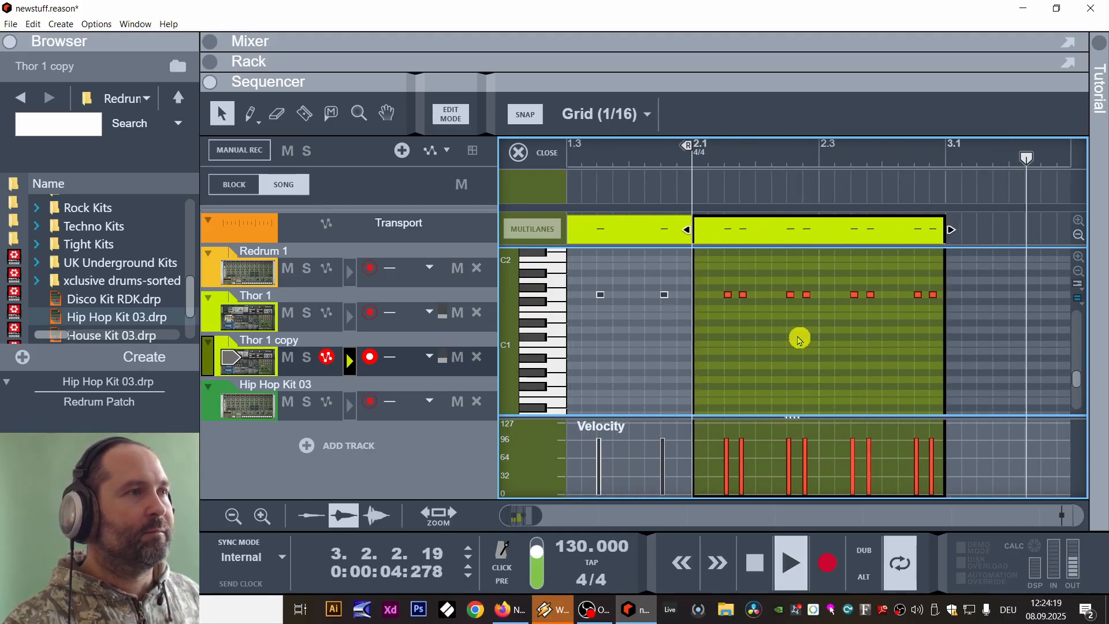
key("space")
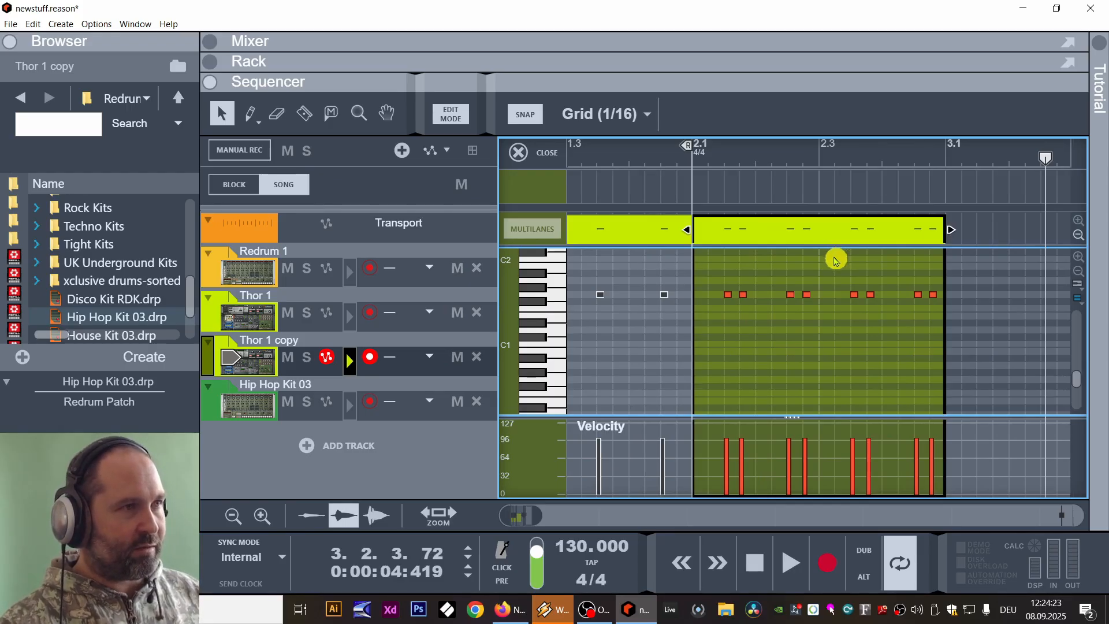
Set the loop locators around Thor 1 copy's bar 2 clip and play the loop.
left_click(841, 241)
key("p")
key("space")
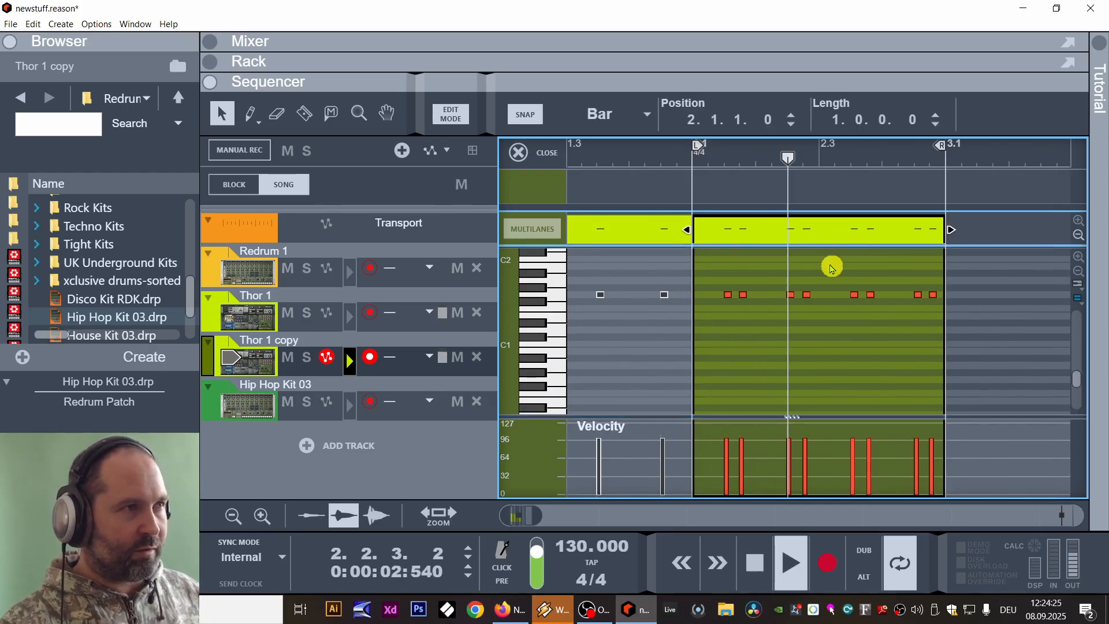
key("space")
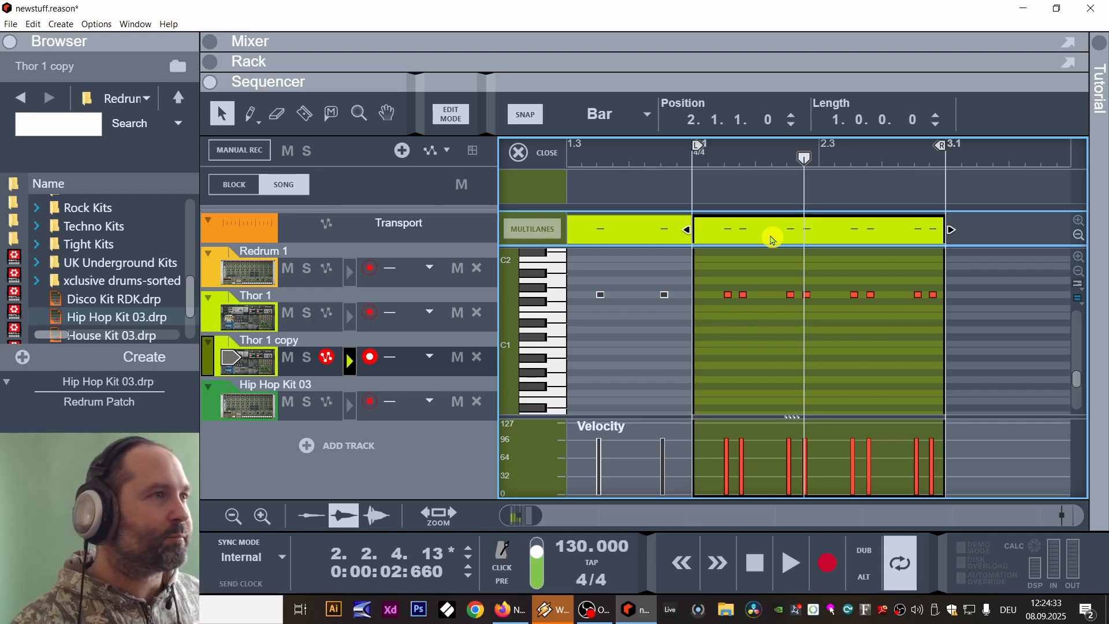
Copy the first note of the bar 2 clip to position 2.1.2 and set the copy's pitch to G2.
scroll(777, 263, "up", 1)
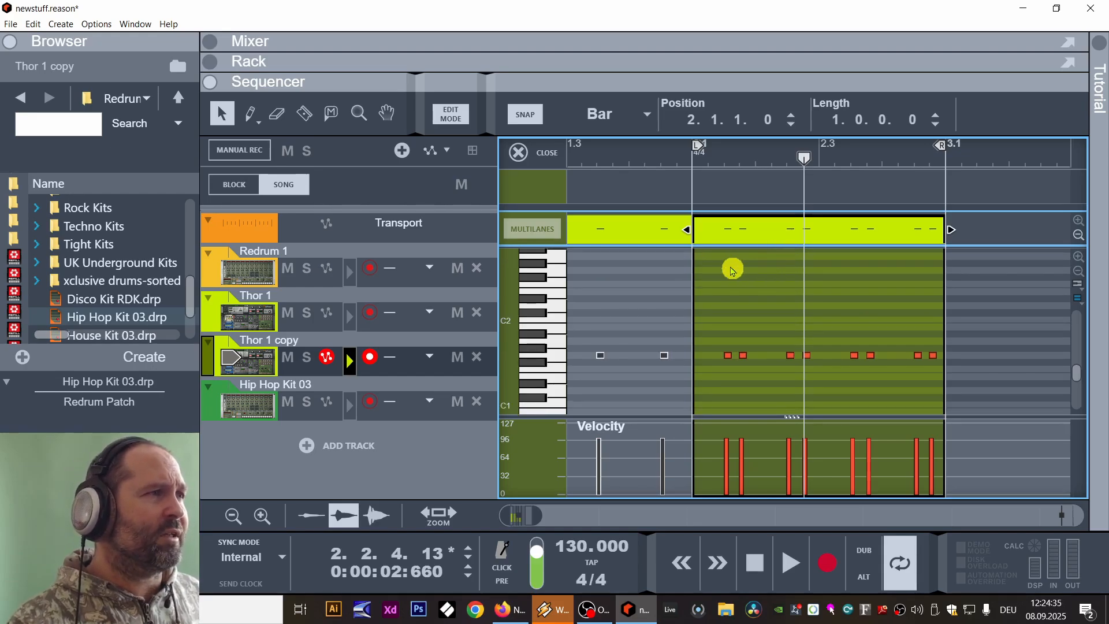
left_click(781, 324)
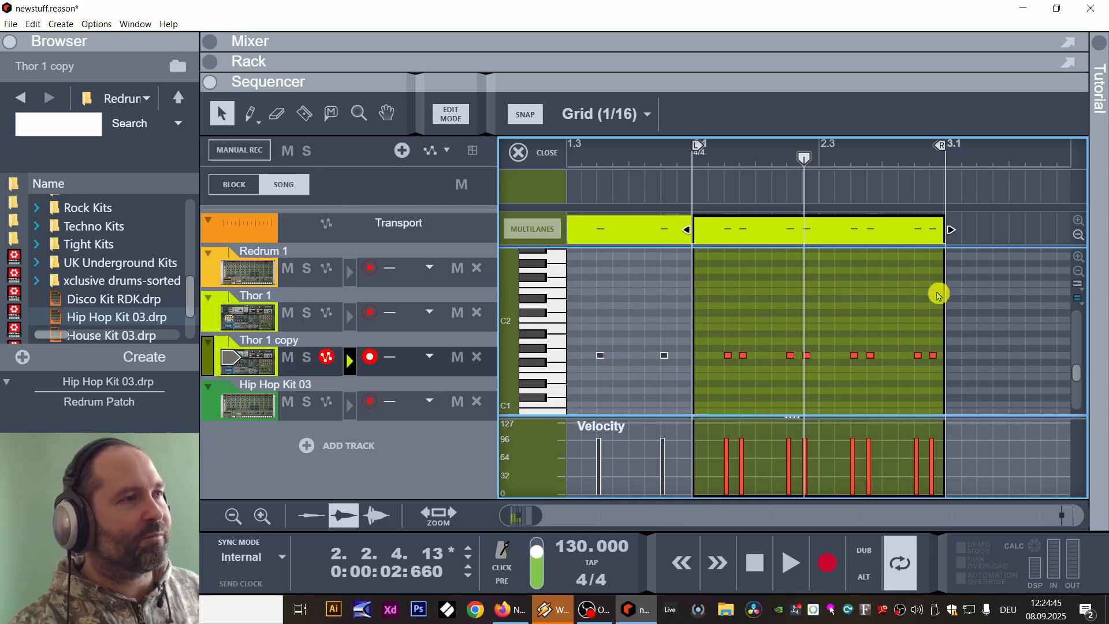
left_click(730, 358)
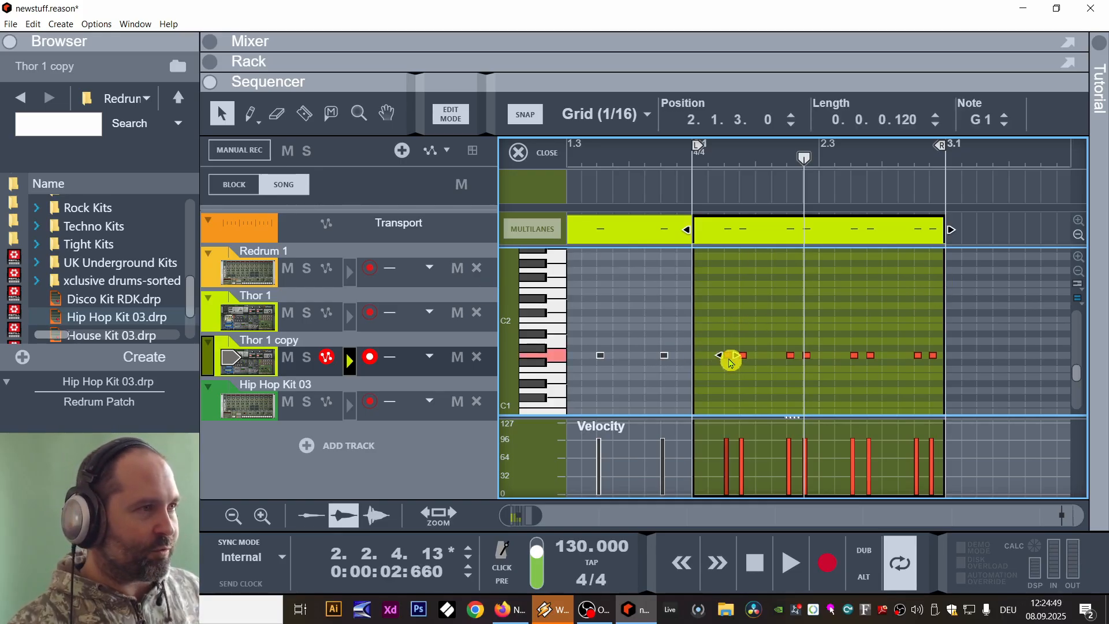
mouse_move(727, 357)
left_mouse_down()
mouse_move(717, 359)
mouse_move(721, 337)
mouse_move(719, 359)
left_mouse_up()
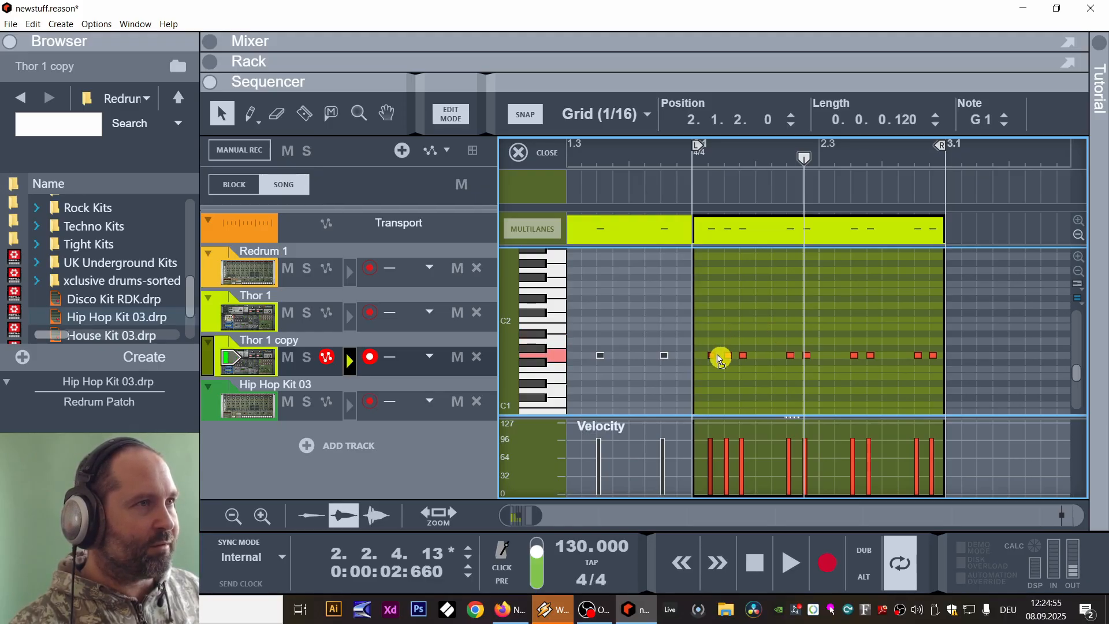
double_click(976, 119)
type("f")
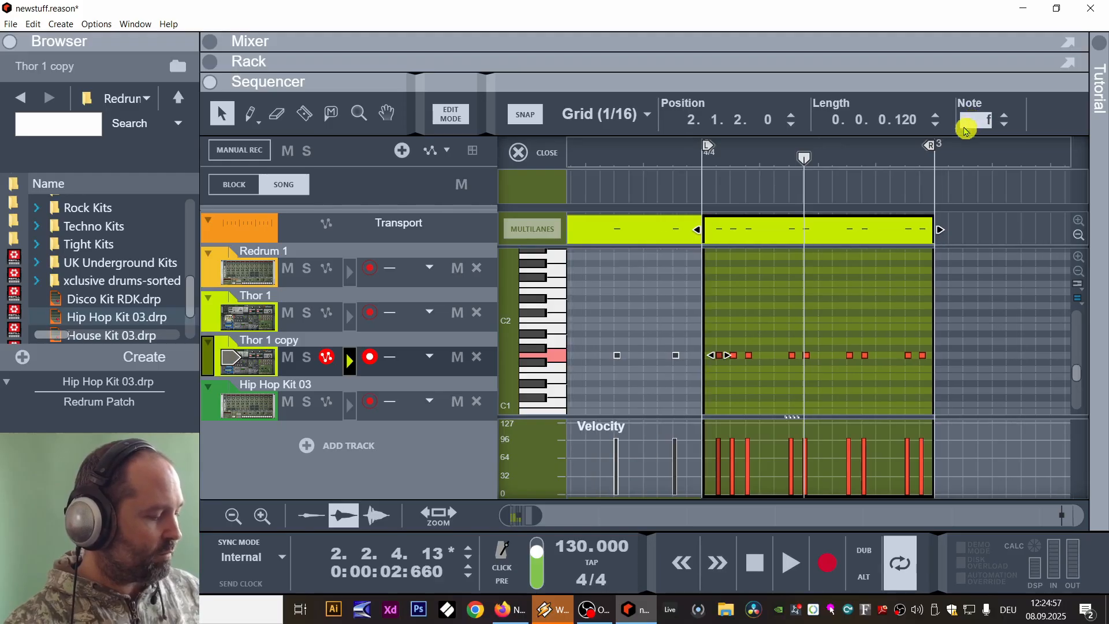
type("2")
left_click(1006, 115)
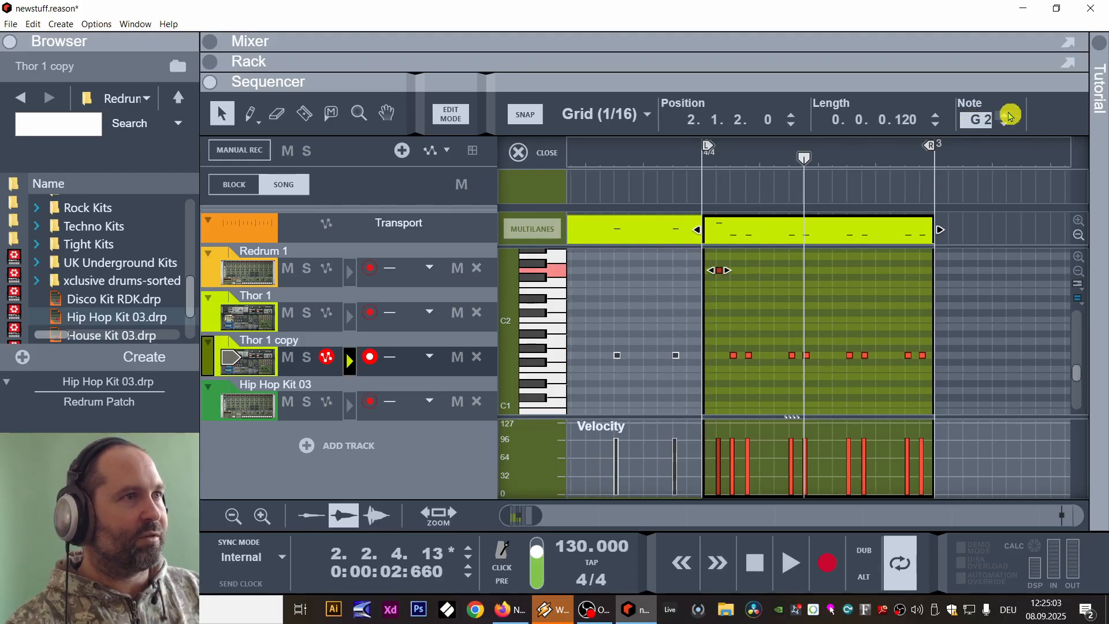
Play bar 2 to audition the added G2 note and stop playback.
left_click(684, 156)
key("space")
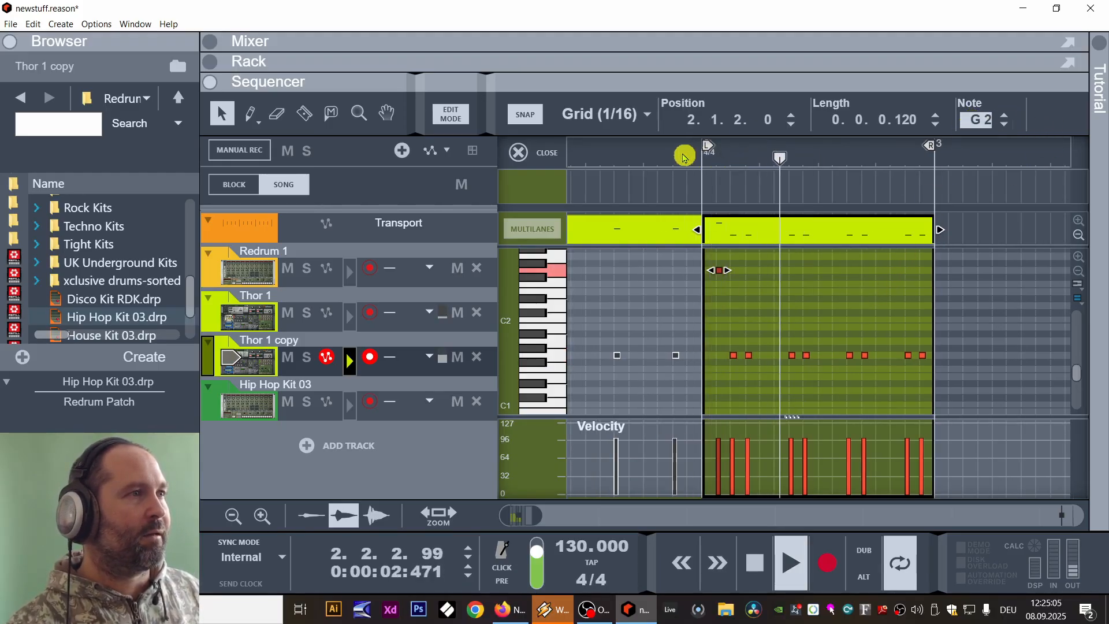
left_click(787, 292)
key("space")
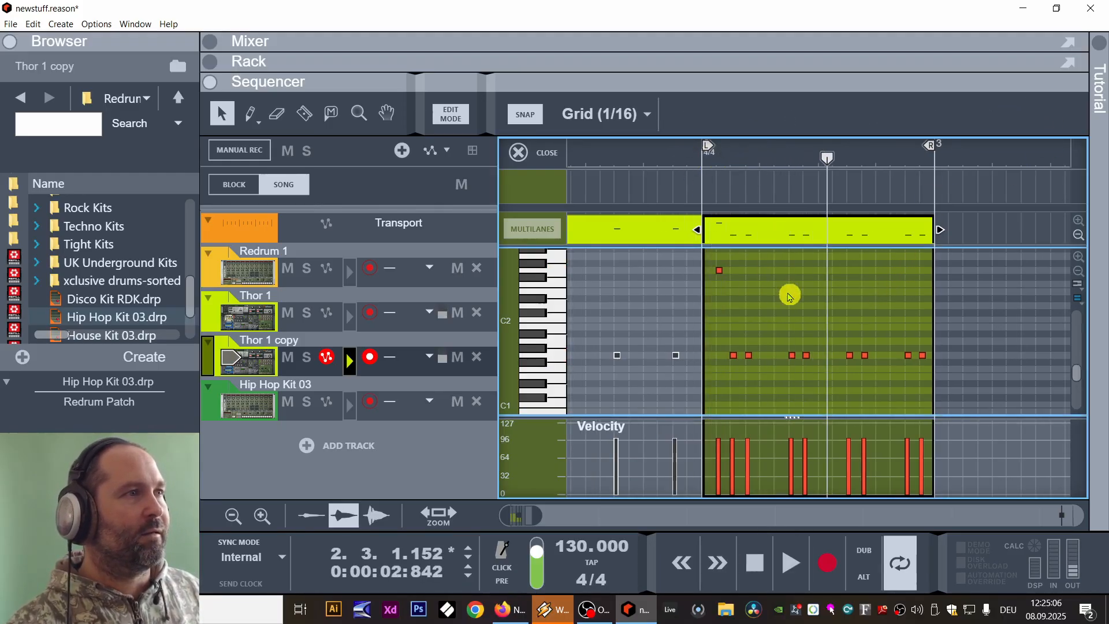
Copy the G2 note to 2.2.2, 2.3.2 and 2.4.1, and audition the pattern in the loop.
left_click(719, 272)
left_click_drag(722, 276, 875, 275)
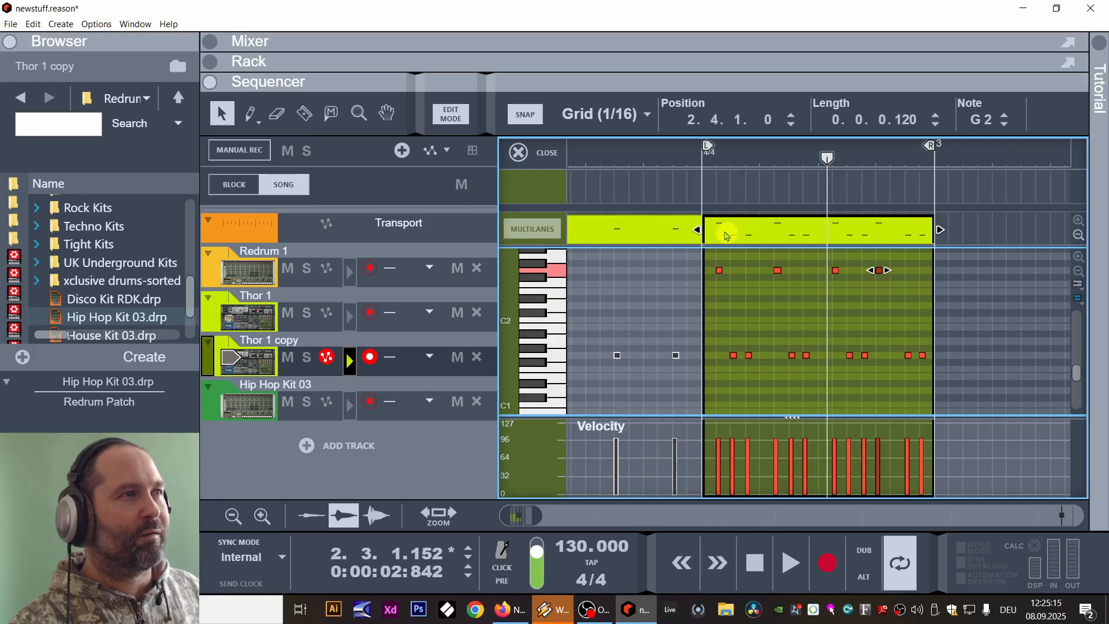
left_click(703, 163)
key("space")
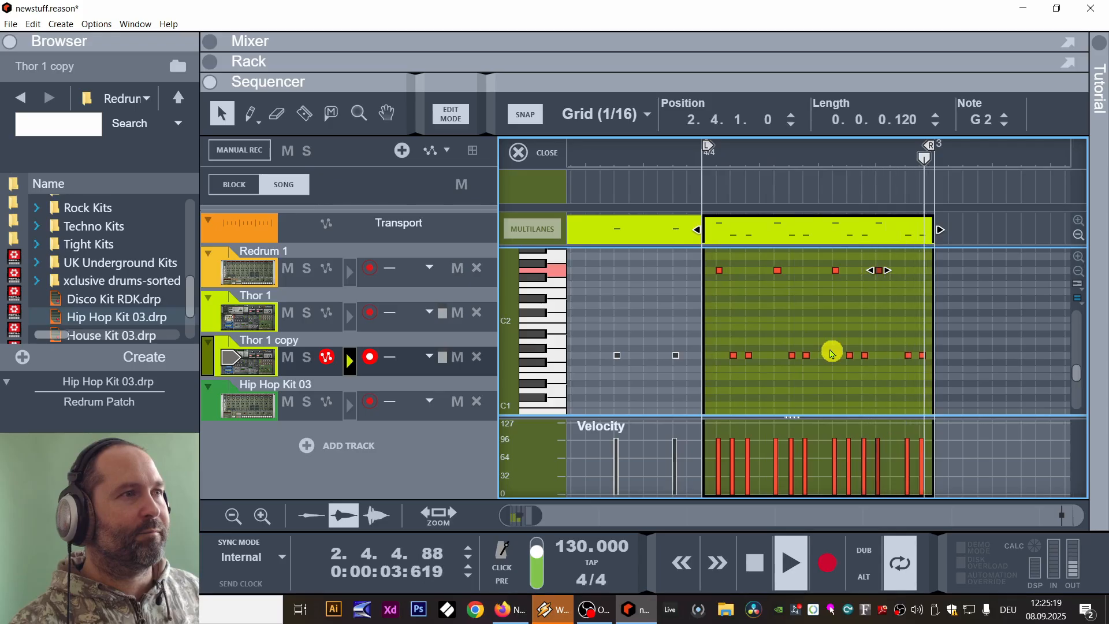
key("space")
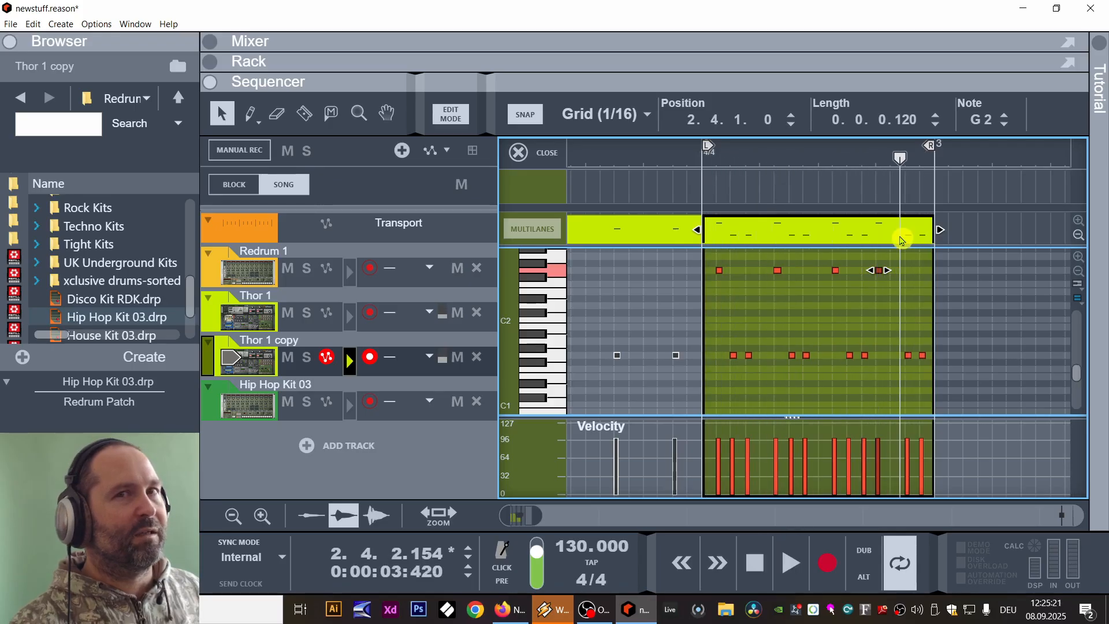
Raise the G1 notes at 2.1.4, 2.2.3, 2.3.4 and 2.4.4 to G#1.
left_click(749, 356)
left_click_drag(751, 358, 749, 348)
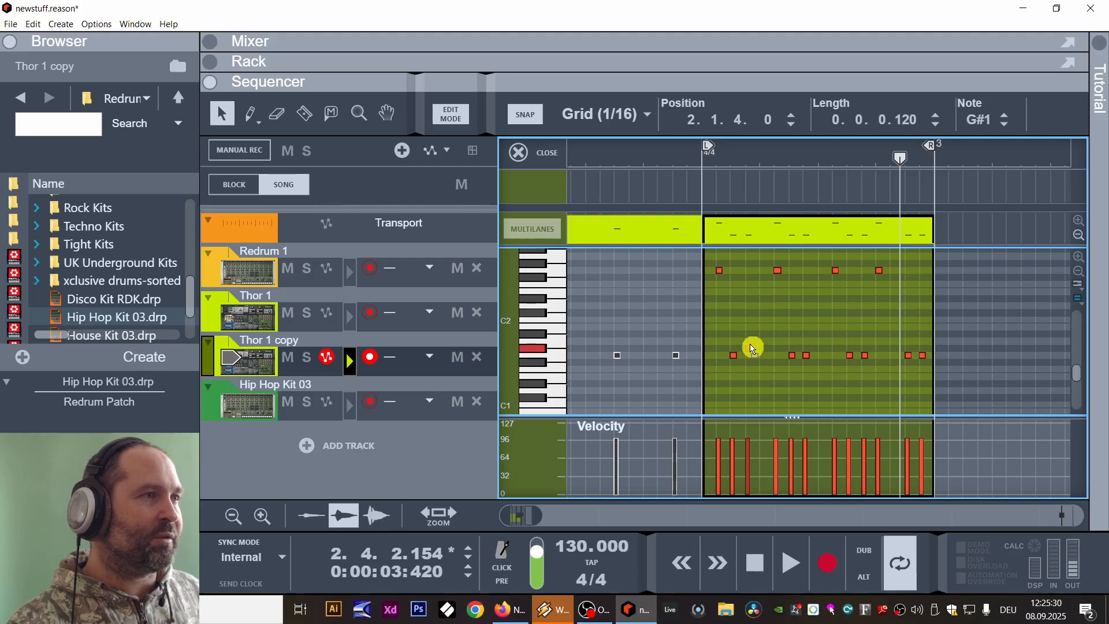
left_click(801, 354)
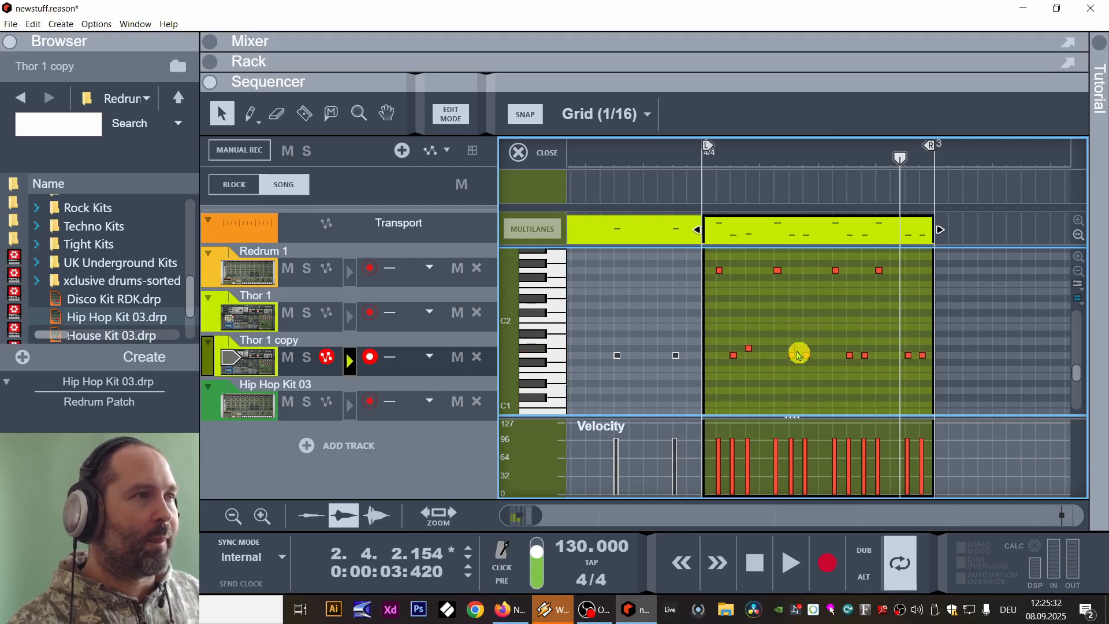
left_click(794, 355)
left_click_drag(794, 357, 793, 348)
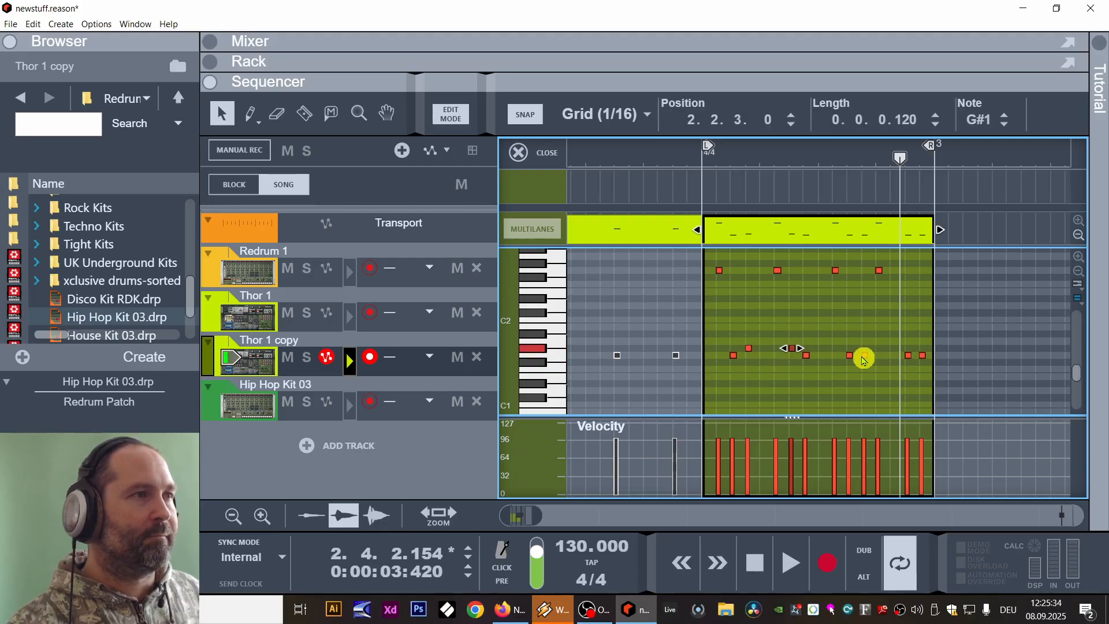
left_click_drag(863, 356, 923, 349)
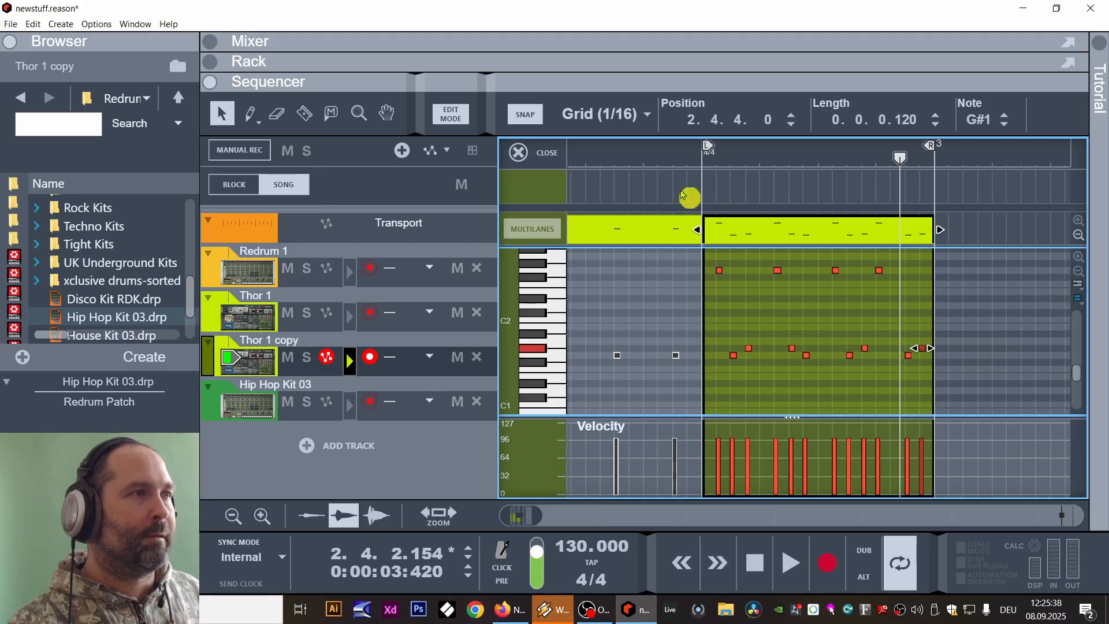
Play the bassline in bar 2 to audition the raised G#1 notes and stop playback.
left_click(699, 161)
key("space")
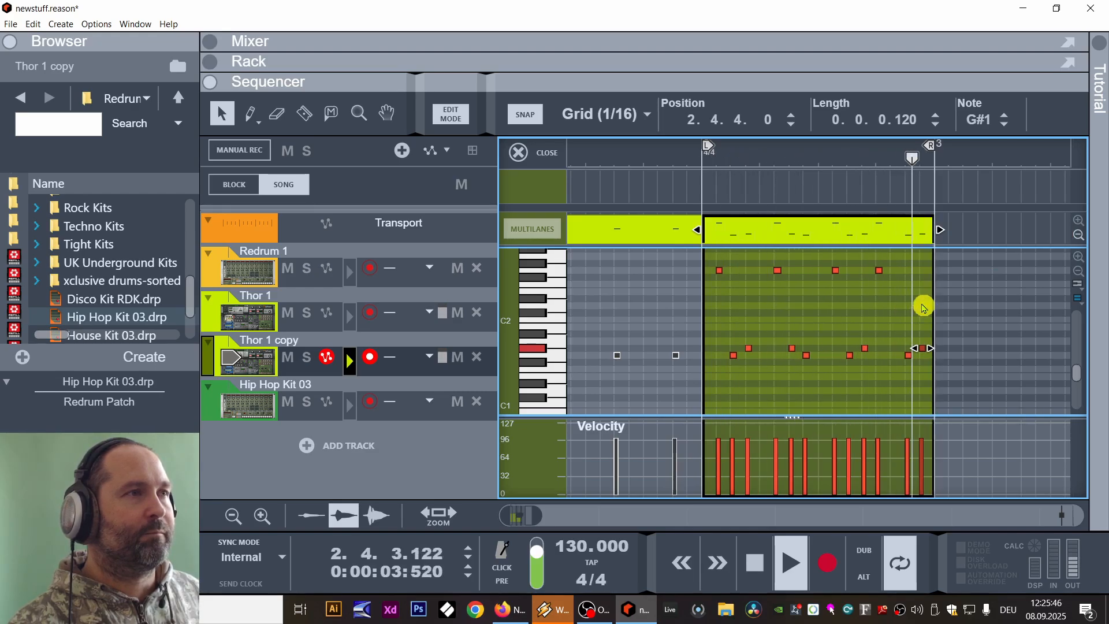
key("space")
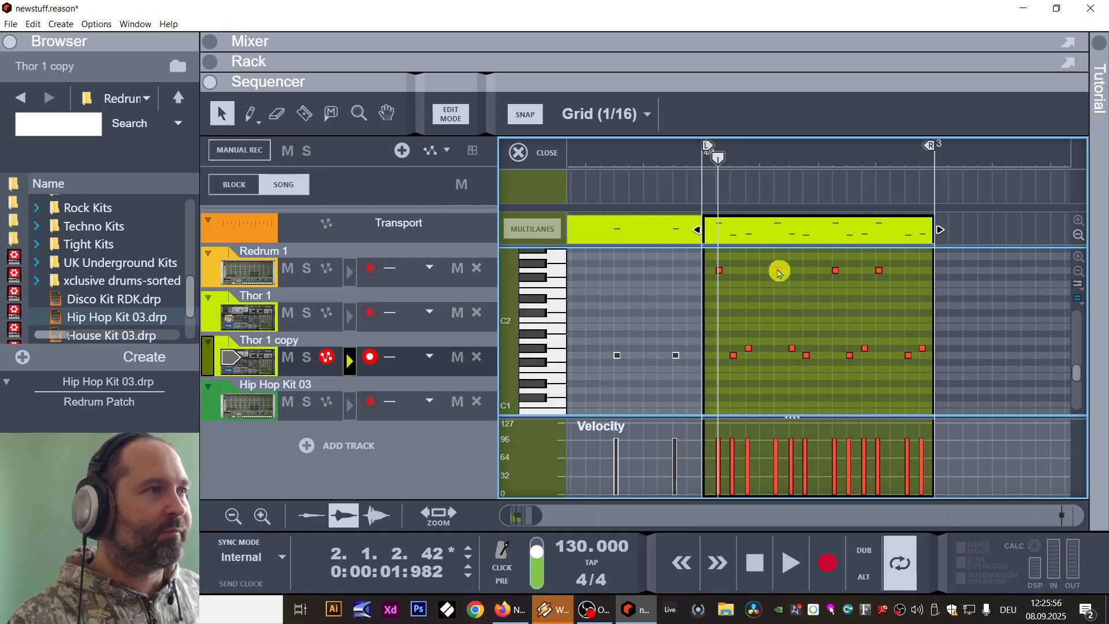
Copy the first G2 note to 2.2.1 with pitch G#2, and duplicate that G#2 note to 2.3.1 and 2.4.2.
left_click_drag(722, 276, 758, 277)
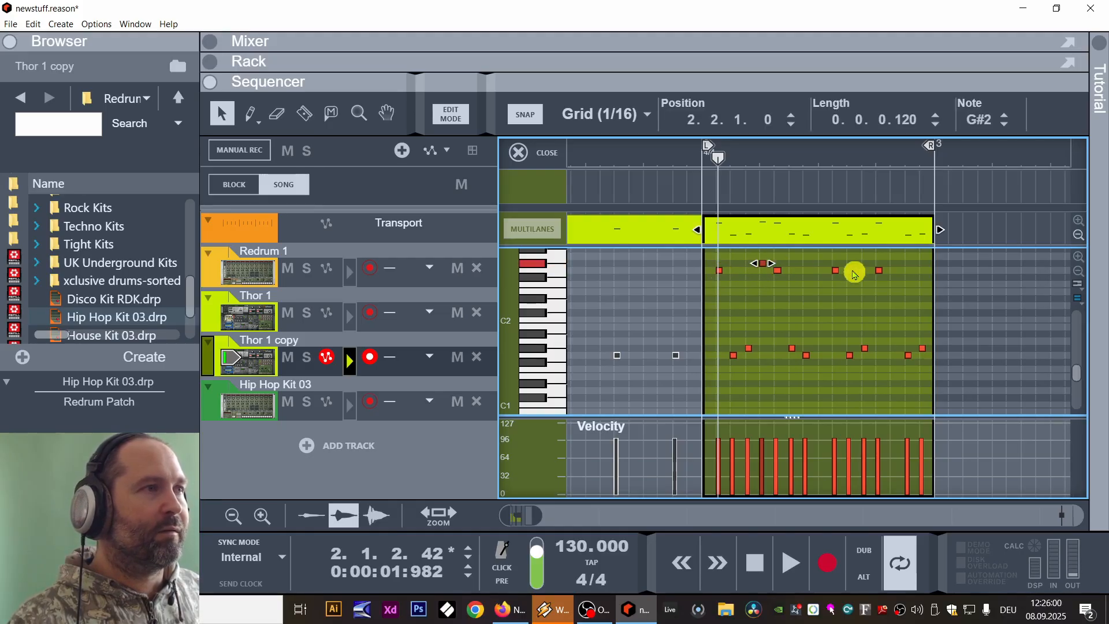
left_click_drag(766, 266, 819, 270)
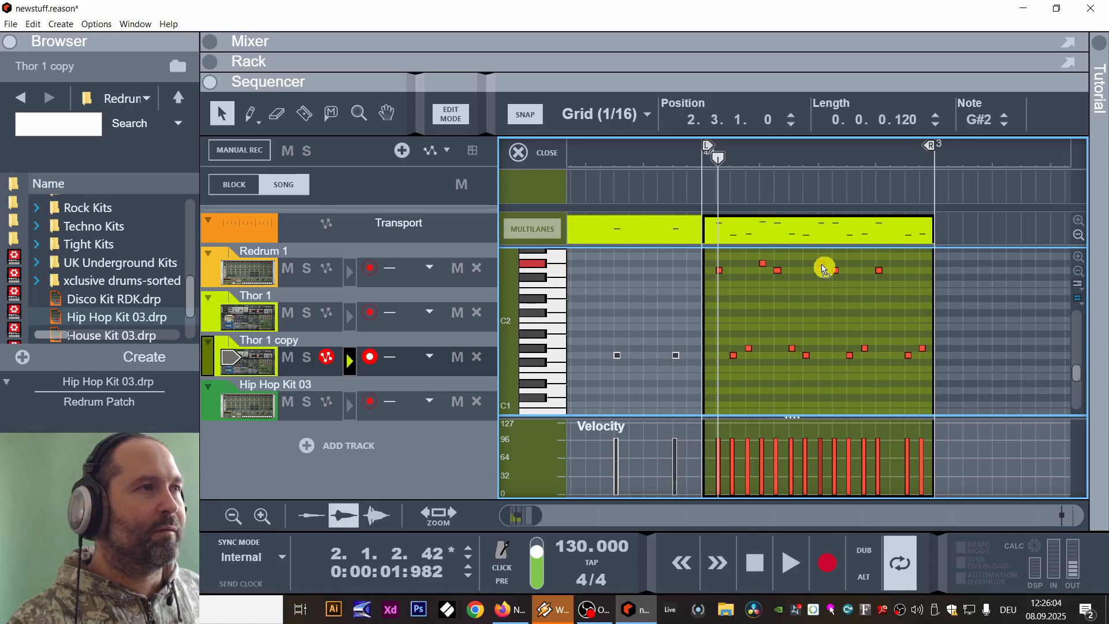
left_click_drag(824, 269, 901, 263)
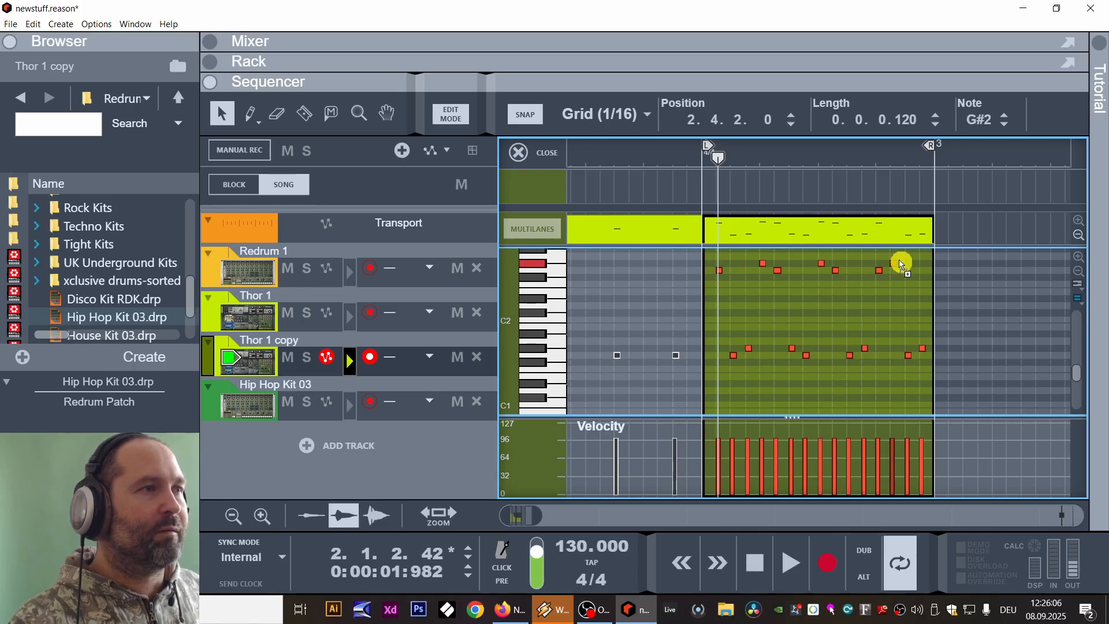
Add a G1 note at 2.1.1 and audition the complete bassline pattern in the bar 2 loop.
left_click(694, 168)
key("space")
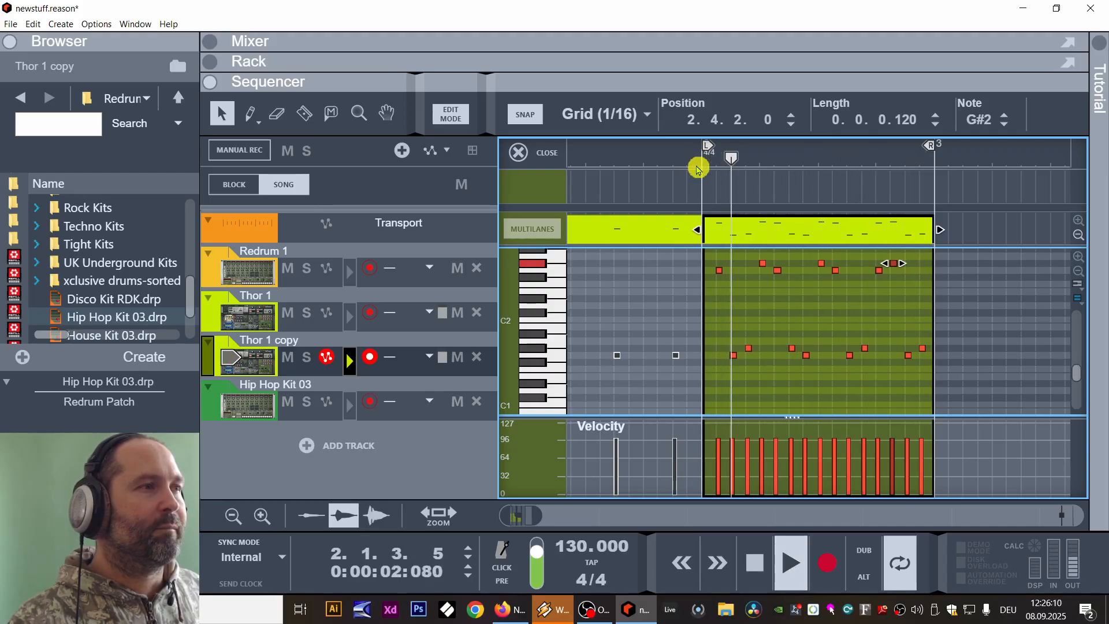
scroll(910, 368, "up", 2)
scroll(906, 363, "up", 1)
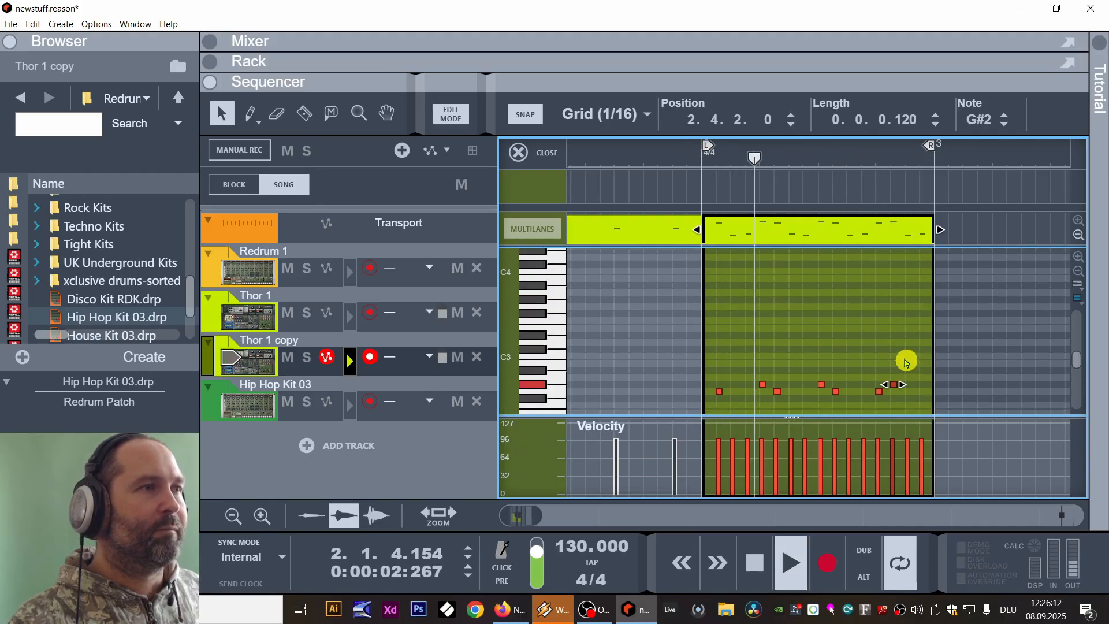
scroll(906, 362, "down", 2)
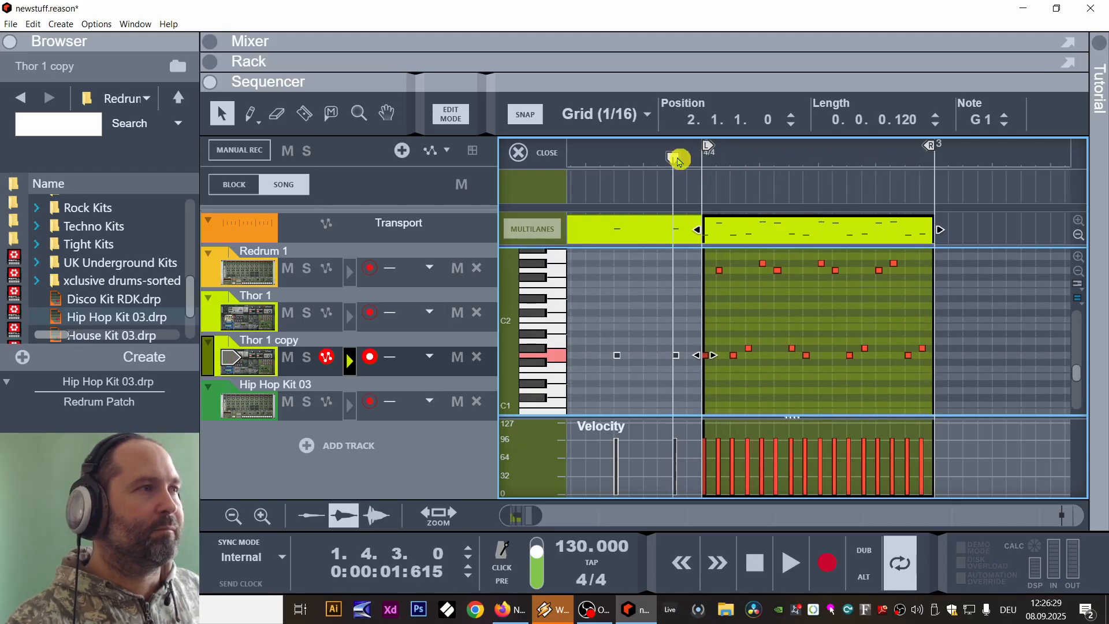
key("space")
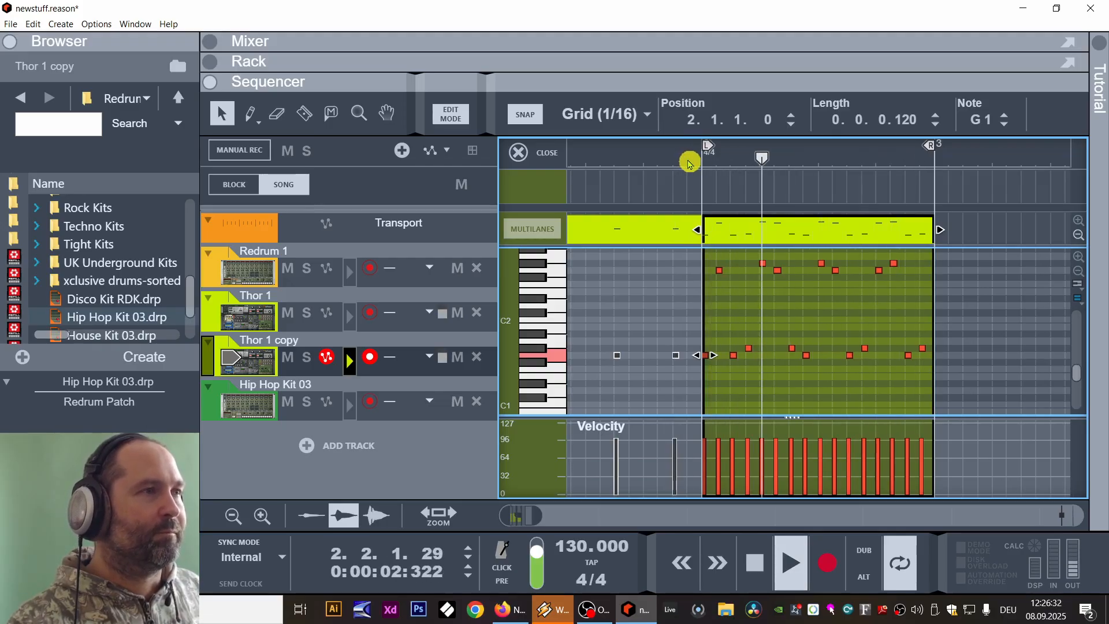
left_click(838, 312)
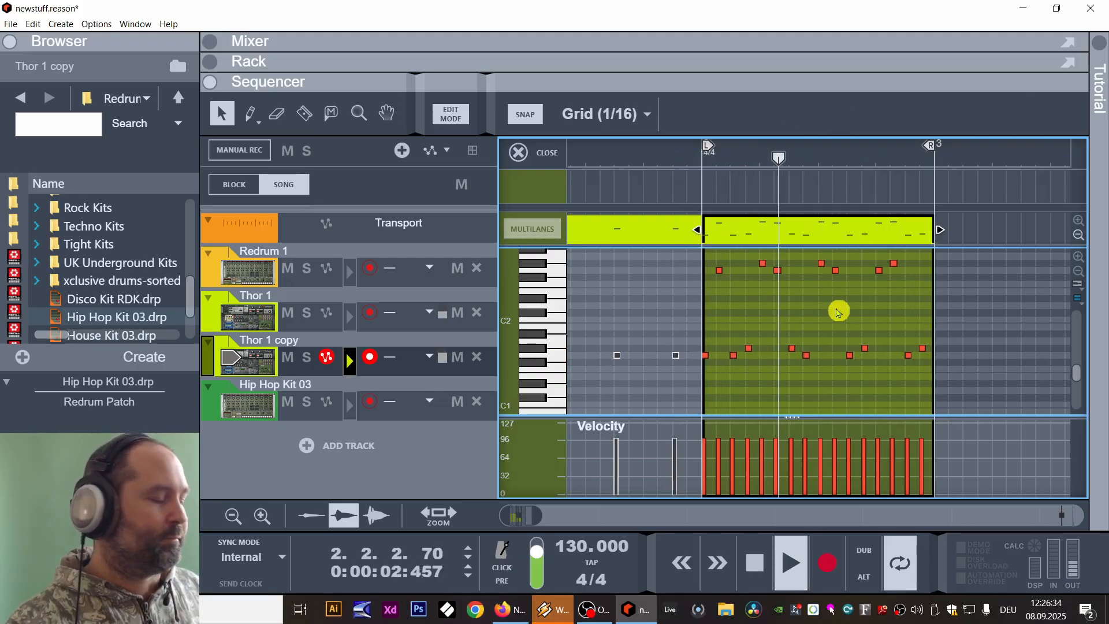
Move Thor 1's bar 2 clip to bar 3 and try a copy of the bassline clip in its place.
mouse_move(560, 323)
left_mouse_down()
mouse_move(618, 325)
mouse_move(561, 316)
left_mouse_up()
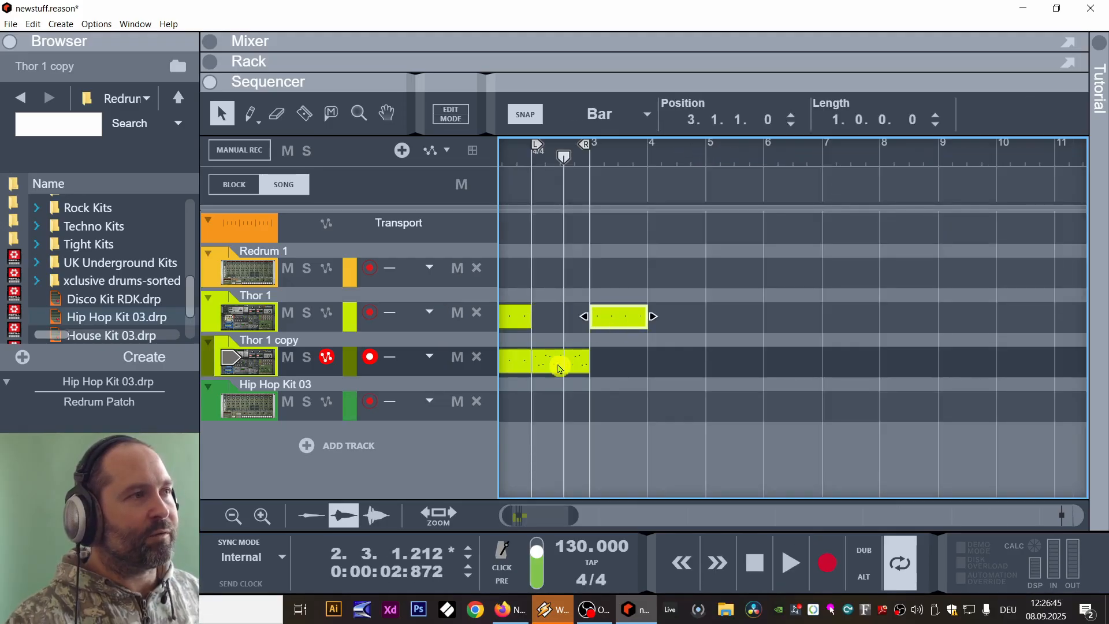
left_click(559, 368)
key("space")
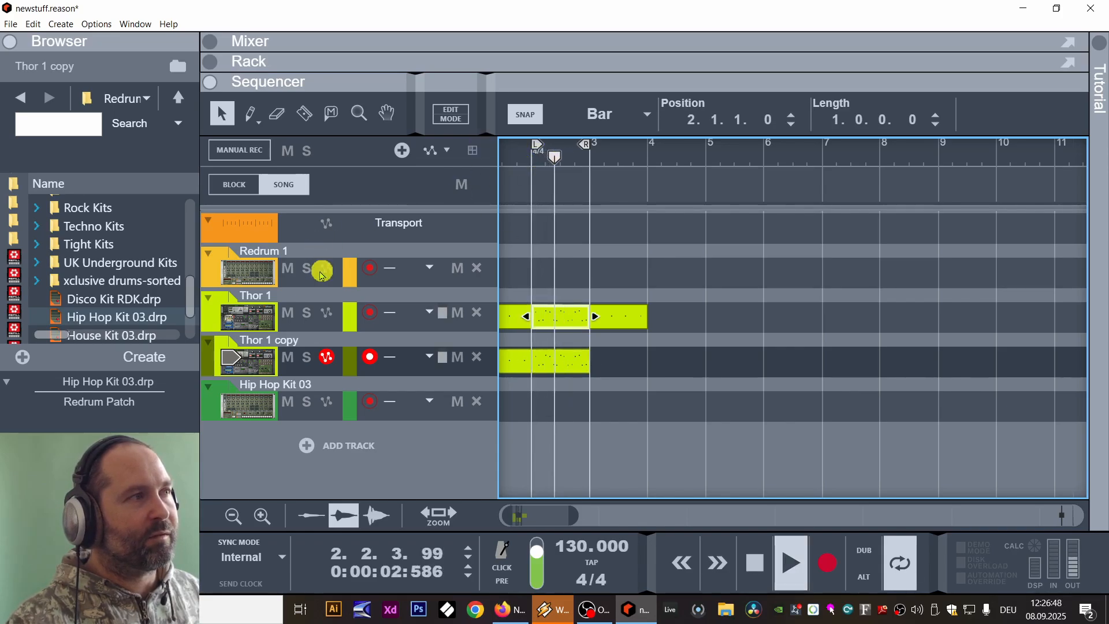
Solo the Thor 1 and Thor 1 copy tracks to hear the bassline on both, and stop playback.
left_click(308, 314)
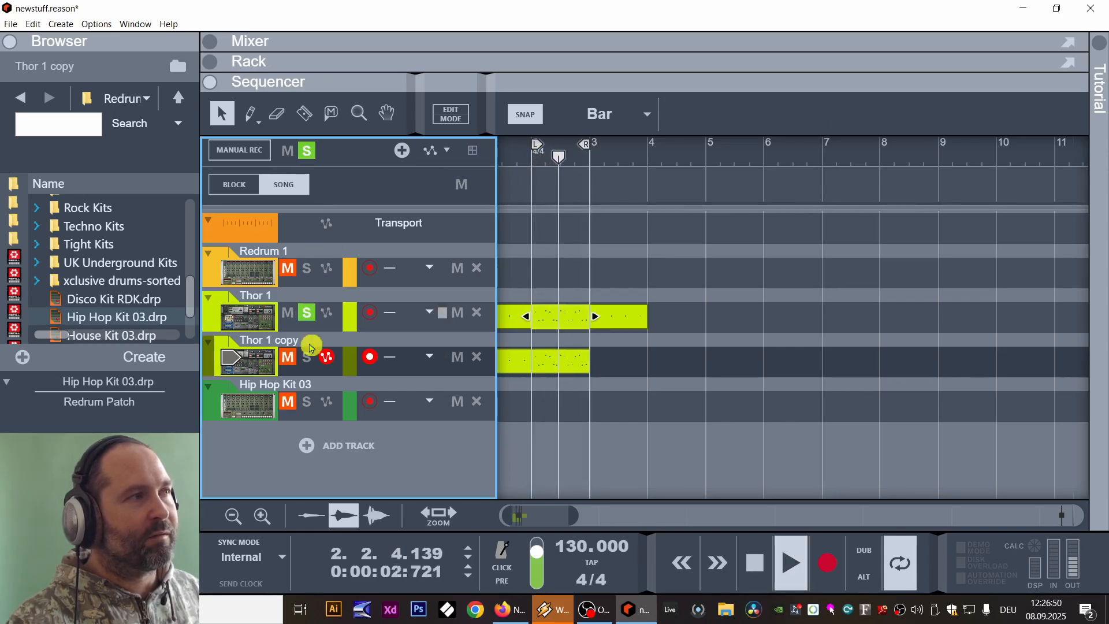
left_click(309, 358)
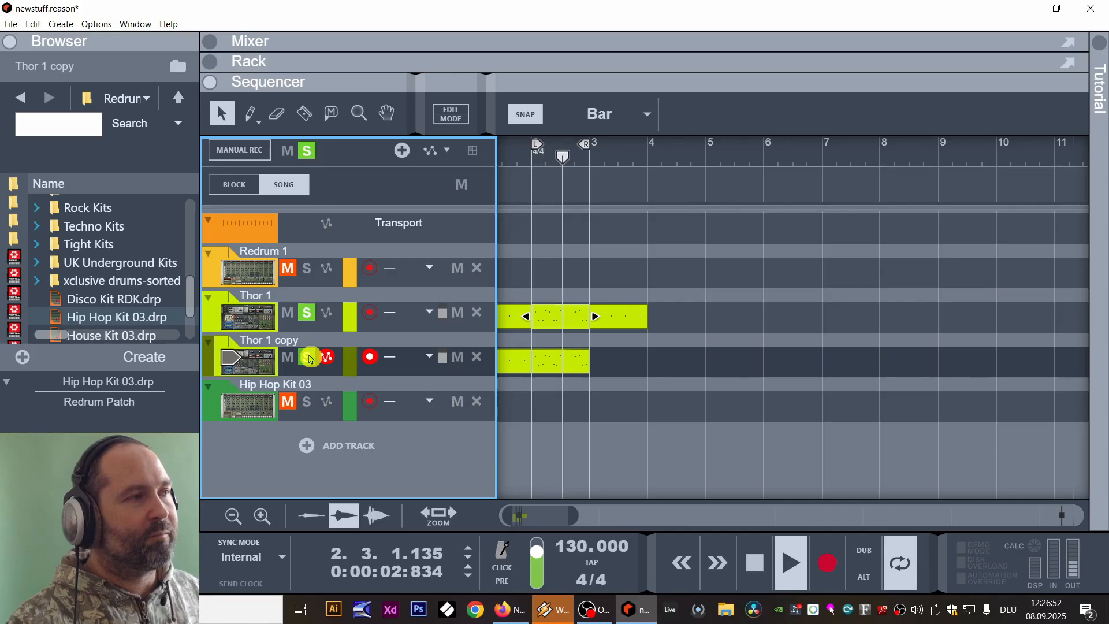
key("space")
Put Thor 1's original clip back at bar 2 in place of the bassline copy, and clear all solos during playback.
left_click(659, 257)
mouse_move(558, 328)
left_mouse_down()
mouse_move(631, 322)
mouse_move(568, 322)
left_mouse_up()
key("space")
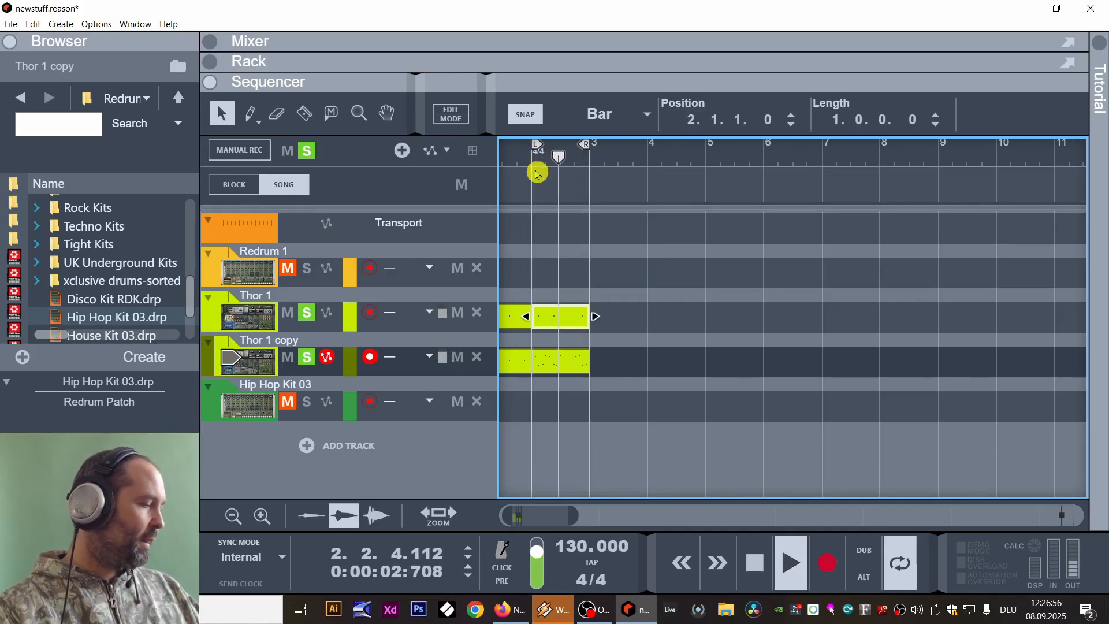
left_click(308, 153)
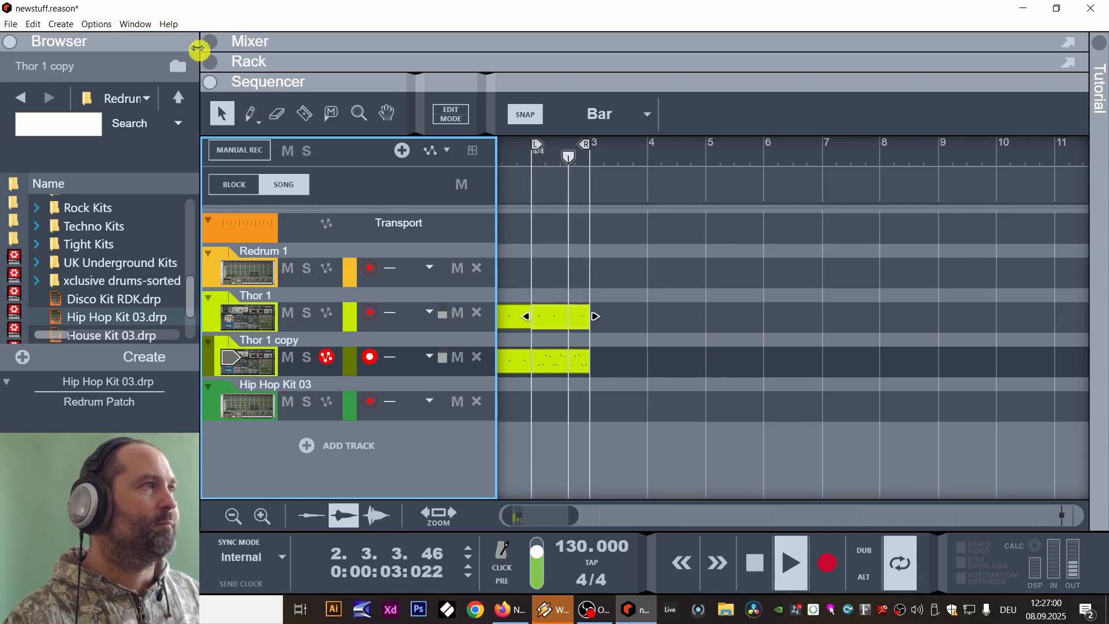
Solo the Thor 1 copy track and duplicate it together with its device.
key("space")
key("Up")
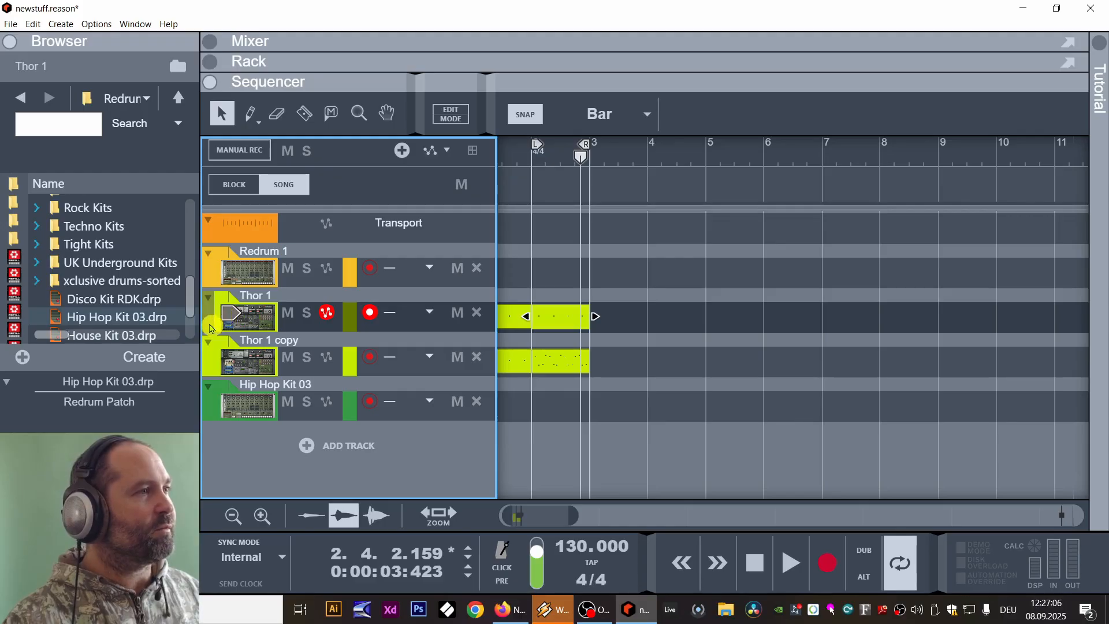
left_click(299, 362)
key("space")
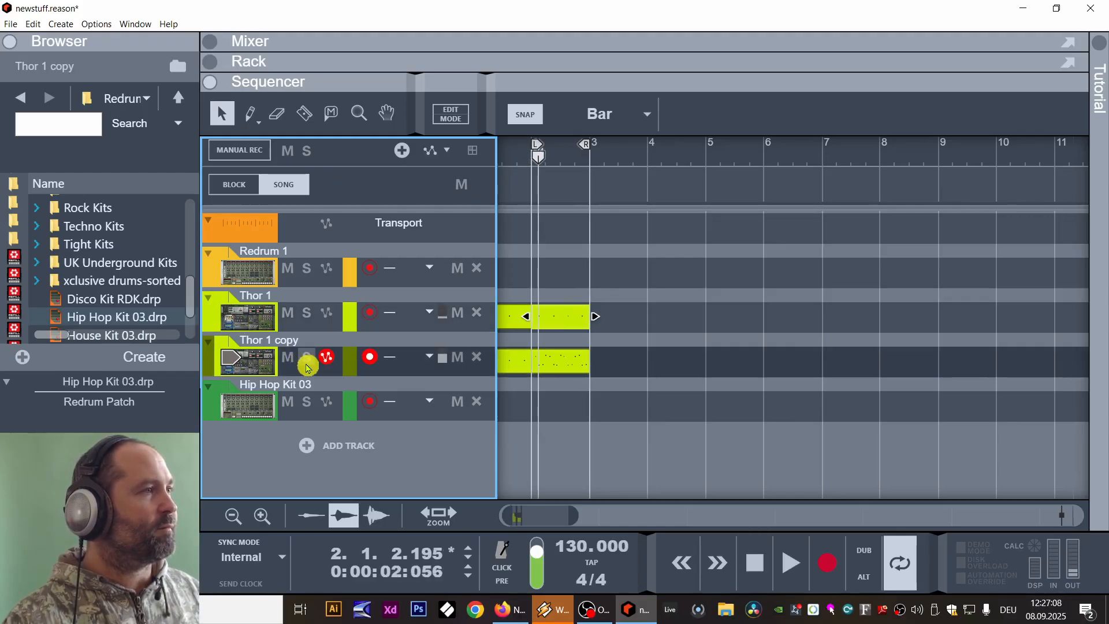
left_click(306, 357)
right_click(216, 356)
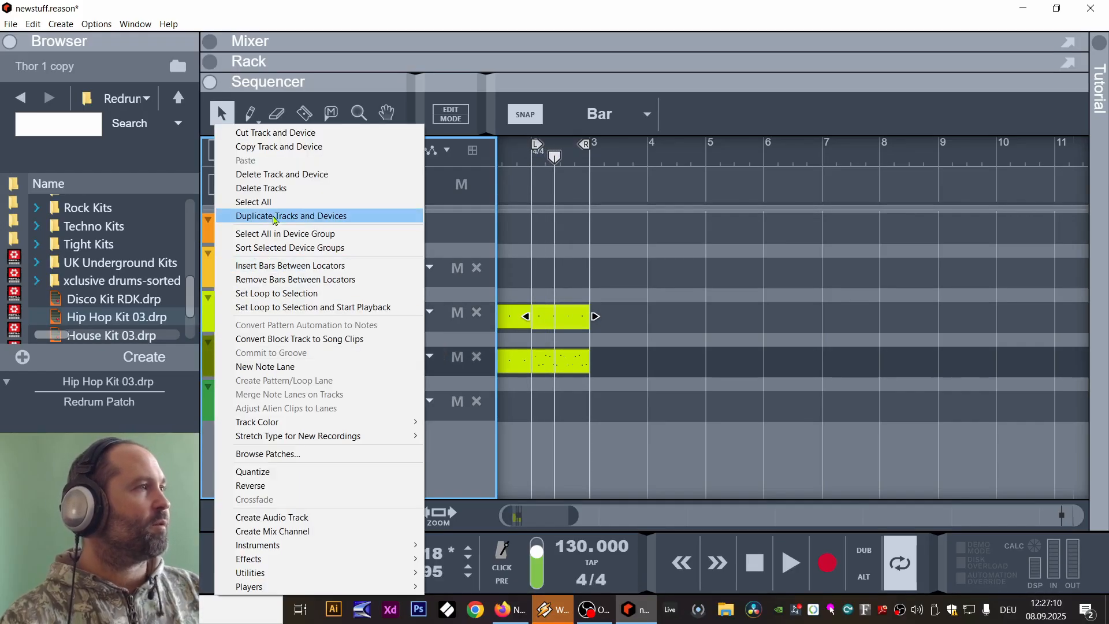
left_click(278, 220)
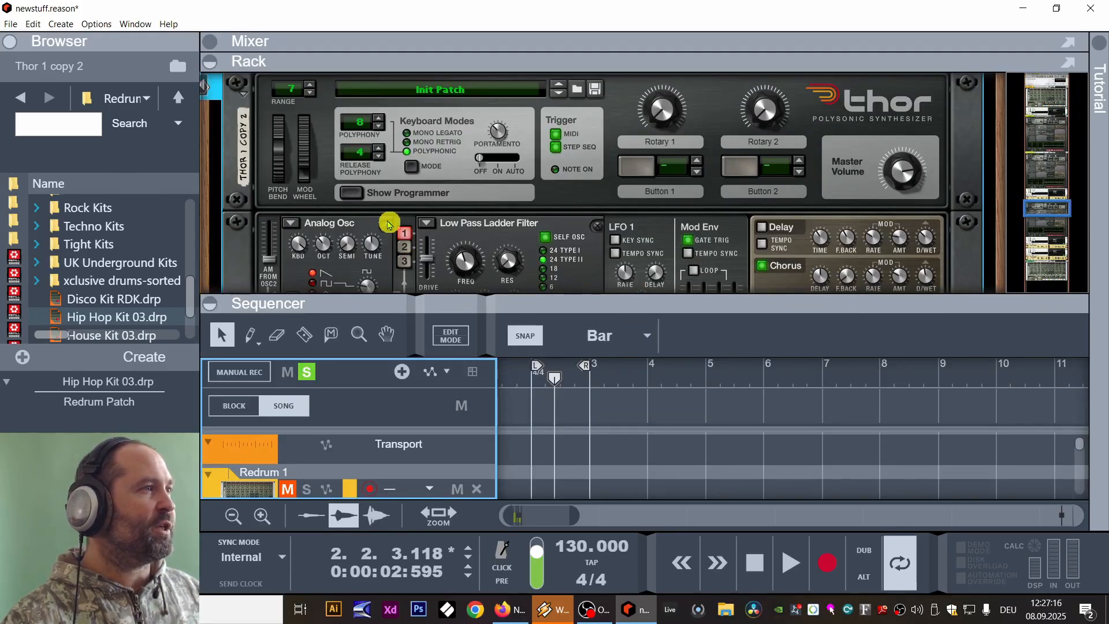
Load Analog oscillators into the second and third oscillator slots of Thor 1 copy 2.
scroll(381, 227, "down", 1)
left_click(294, 262)
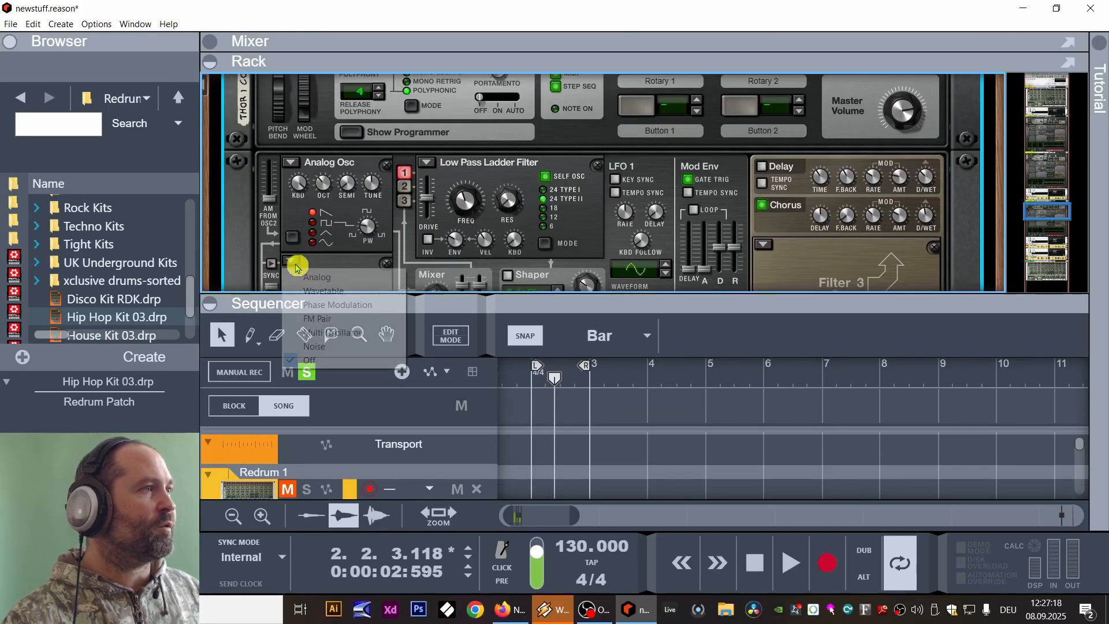
left_click(330, 276)
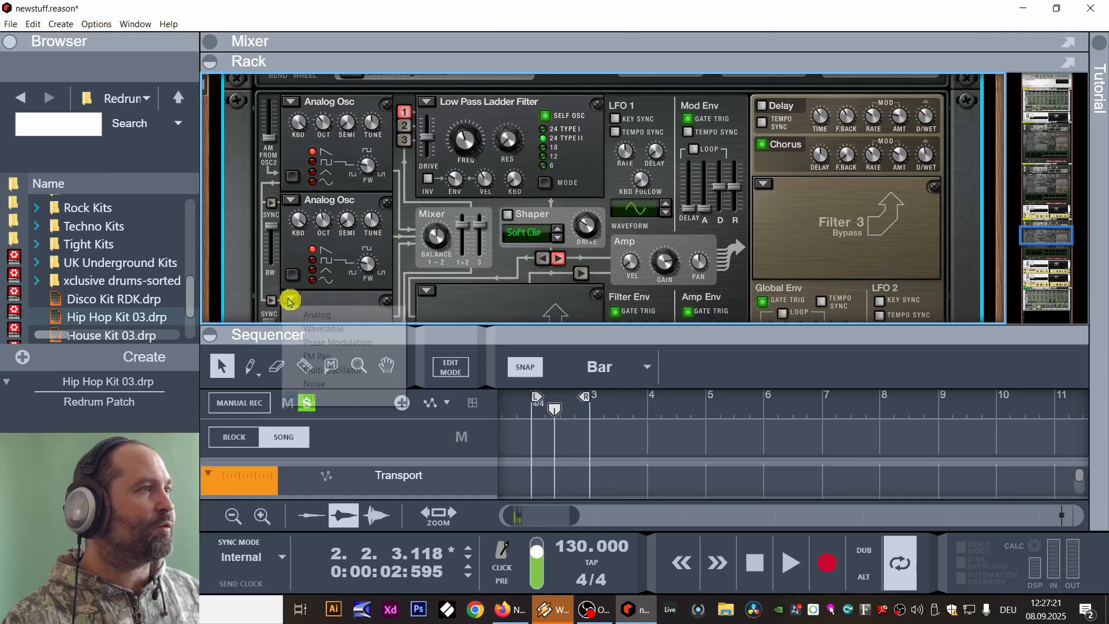
left_click(292, 298)
left_click(328, 312)
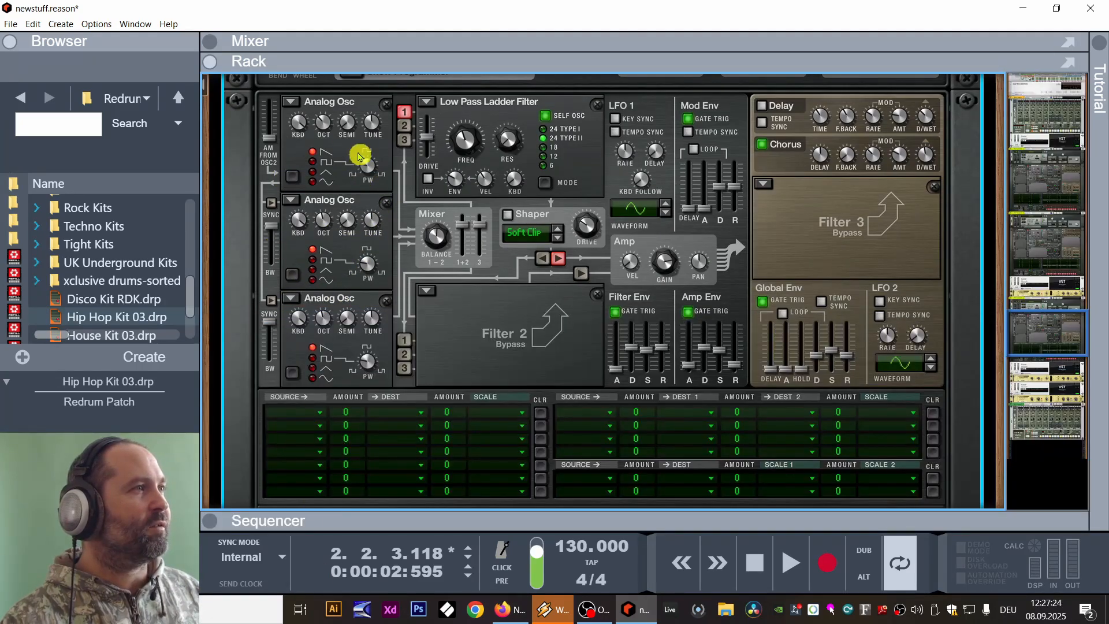
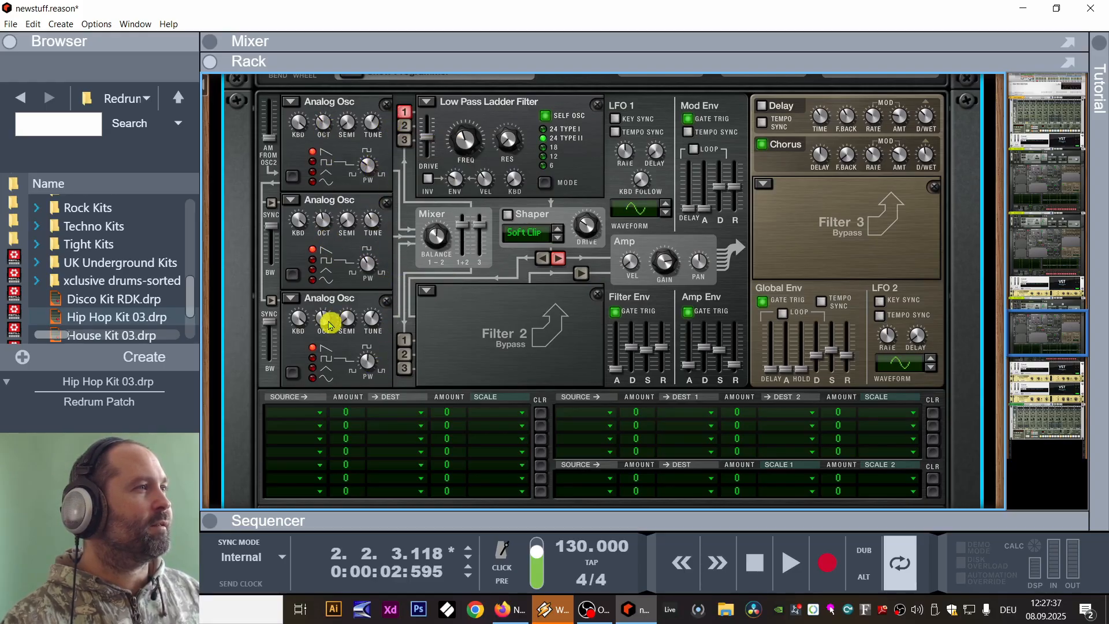
Play the soloed Thor 1 copy 2 bassline and adjust the synth's Chorus effect.
left_click_drag(765, 520, 722, 79)
key("space")
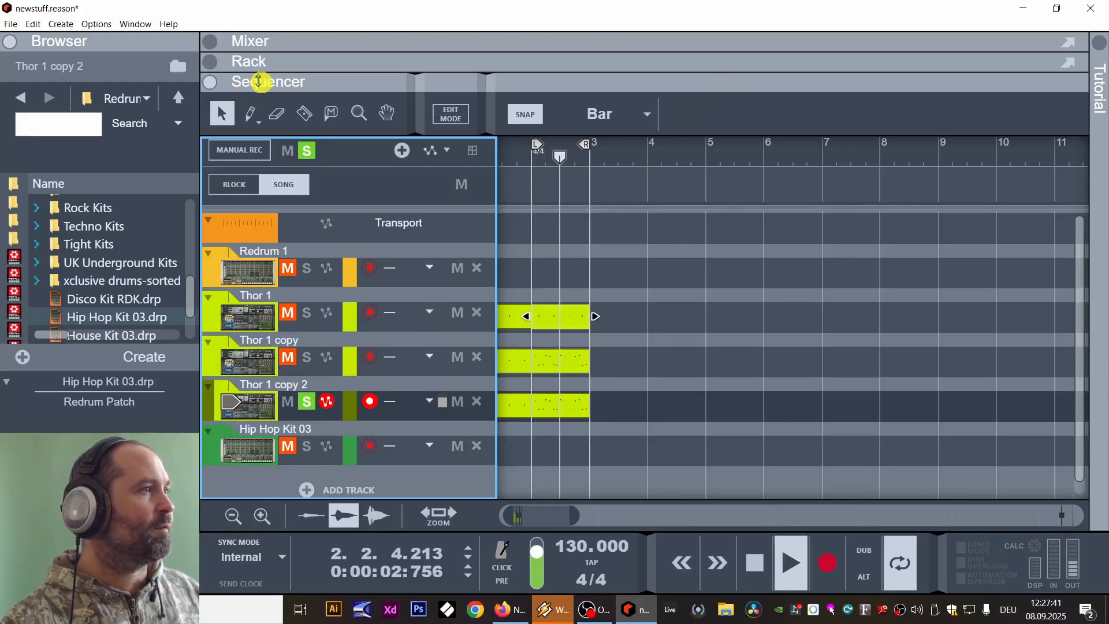
left_click_drag(258, 79, 219, 378)
scroll(853, 224, "up", 2)
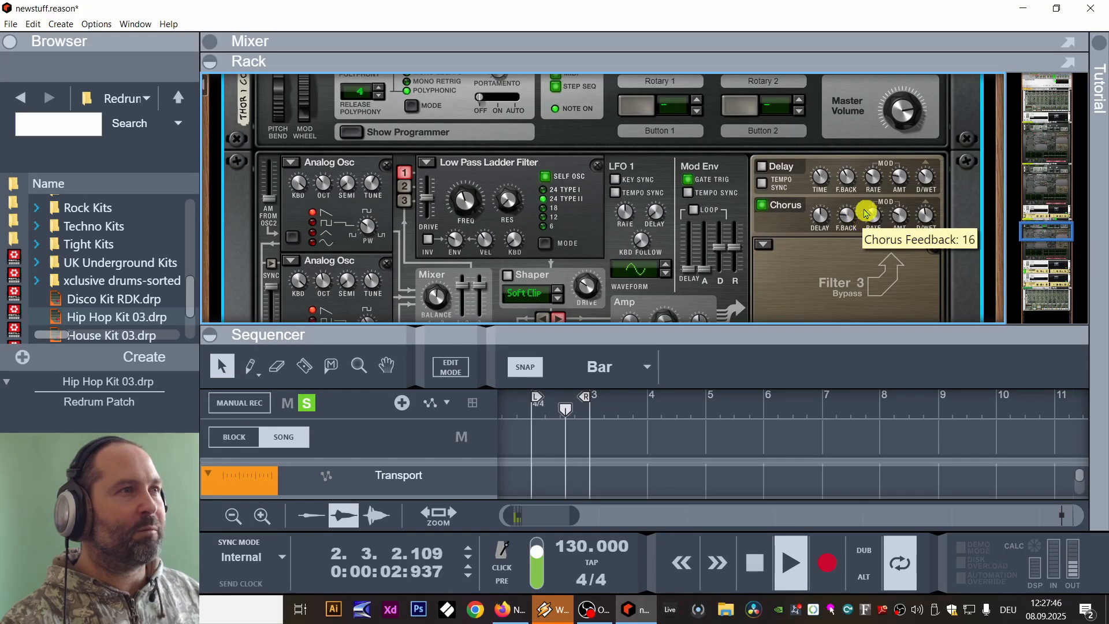
left_click_drag(865, 213, 870, 206)
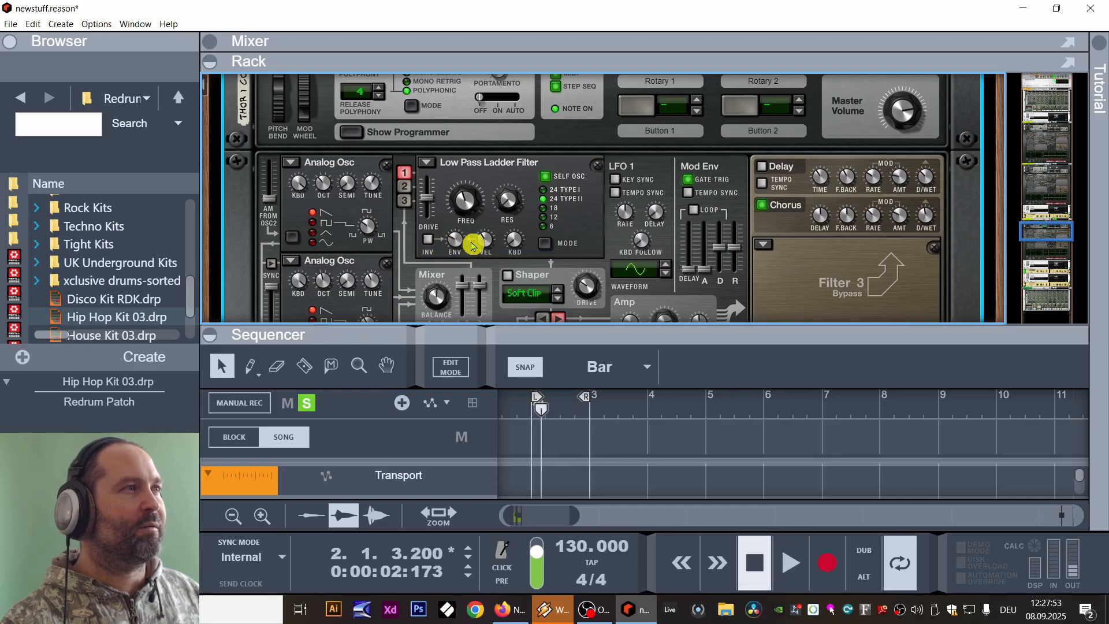
Enable the Shaper on Thor 1 copy 2, set it to Sine, and audition it together with Thor 1 copy.
scroll(472, 245, "down", 2)
left_click(509, 214)
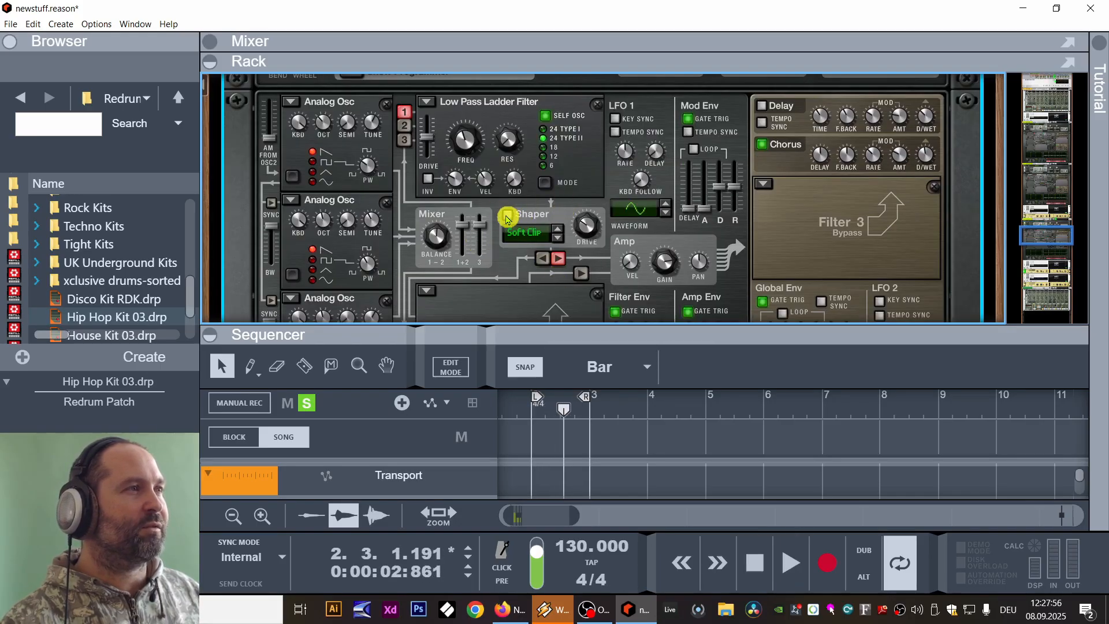
left_click(558, 238)
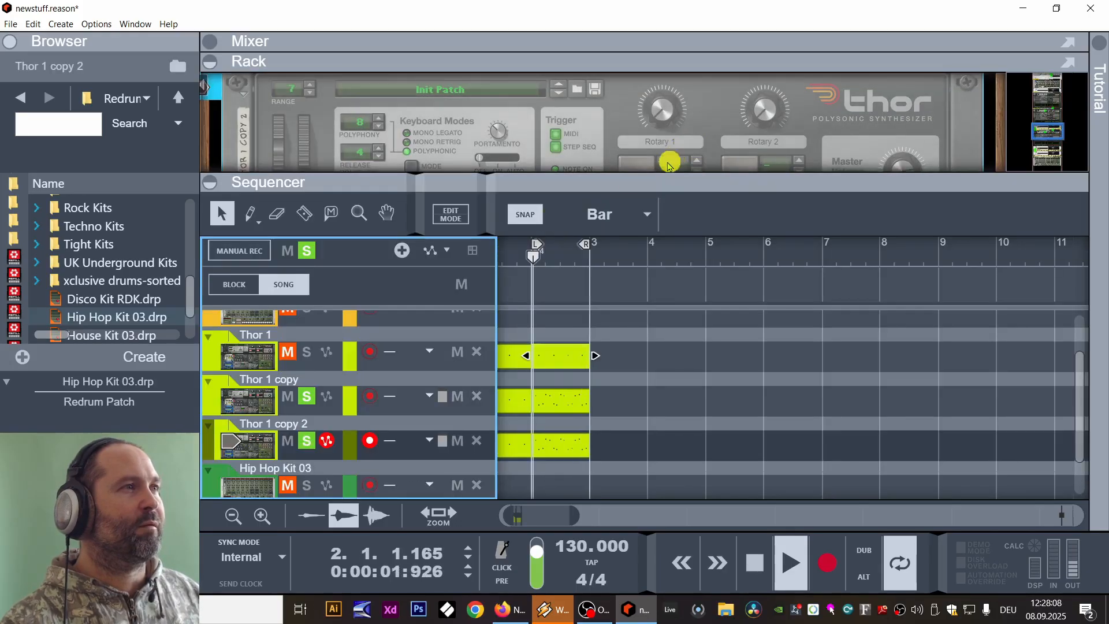
left_click_drag(658, 188, 611, 404)
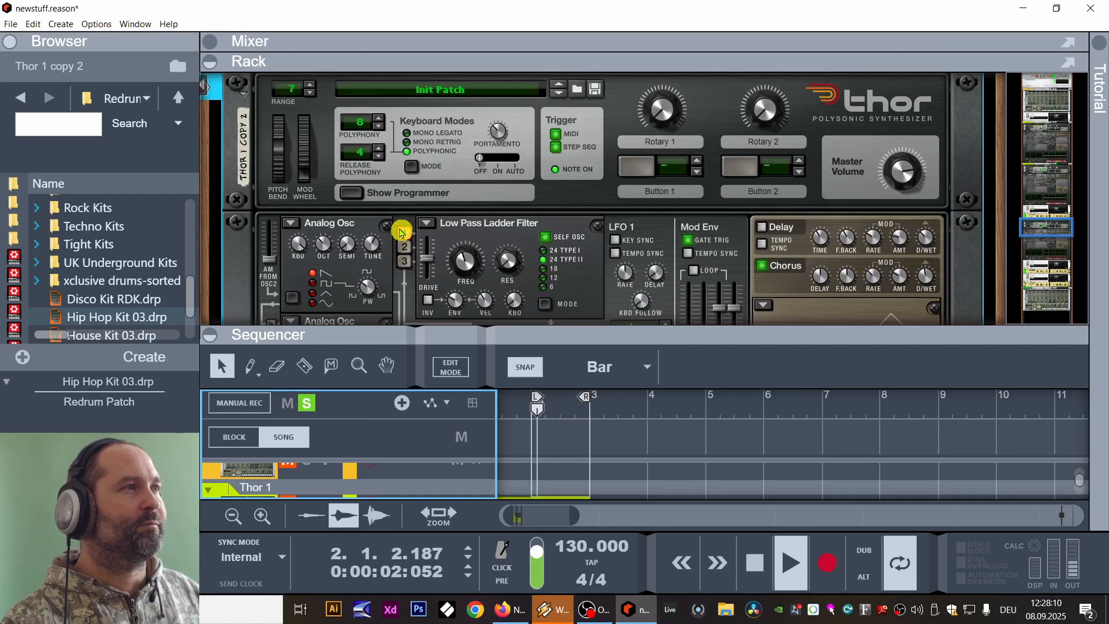
key("space")
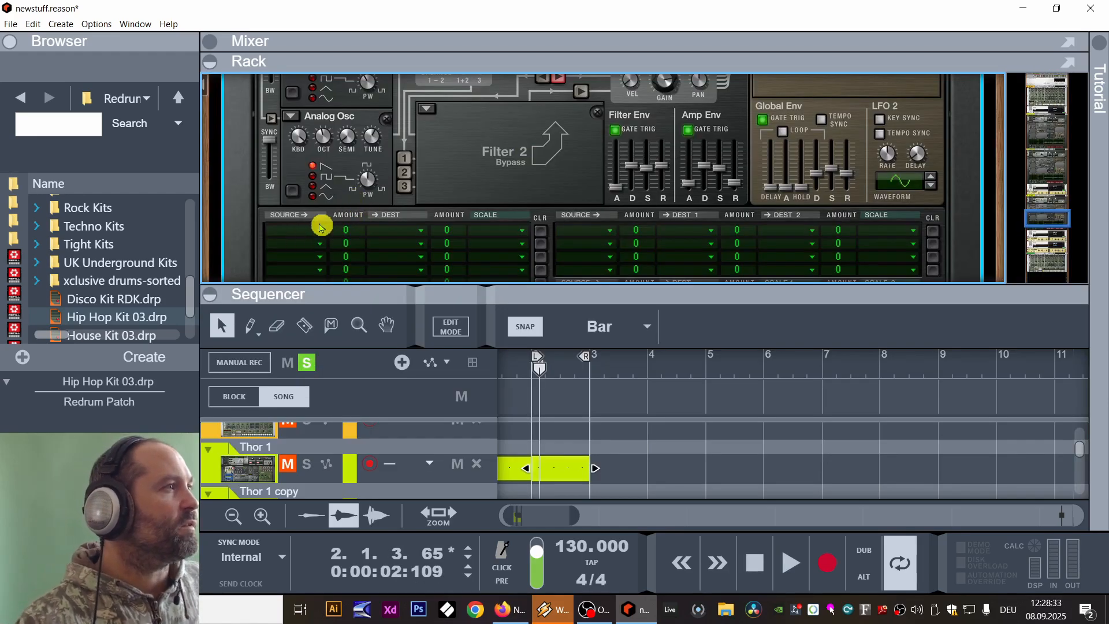
Route LFO 1 to Filter 1 Frequency with an amount of 100 in the modulation matrix of Thor 1 copy 2.
left_click(321, 226)
left_click(316, 370)
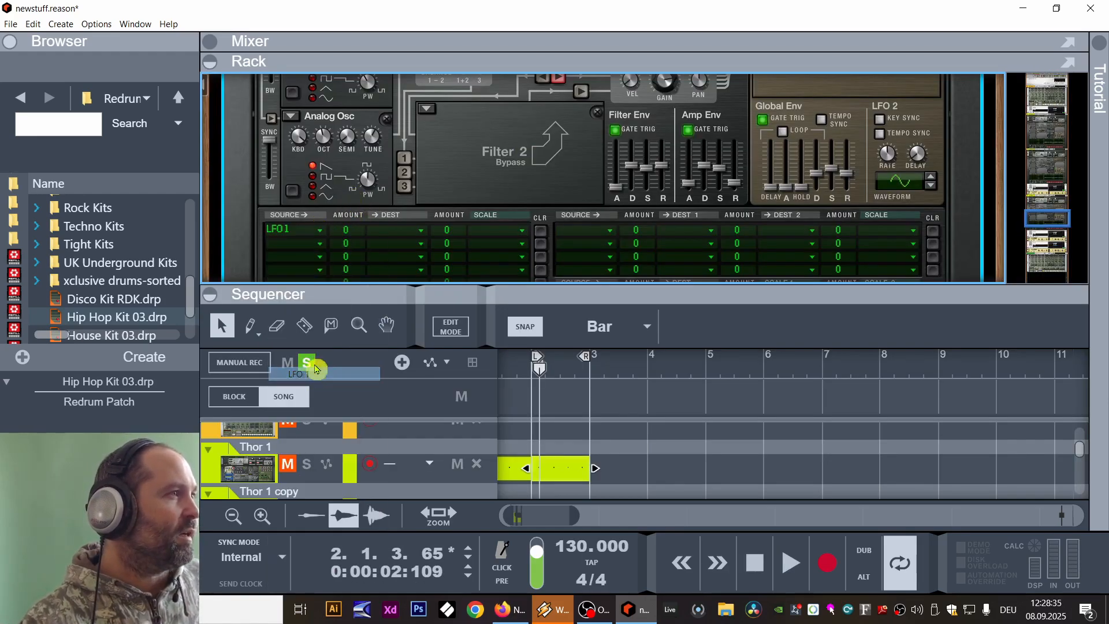
left_click(404, 230)
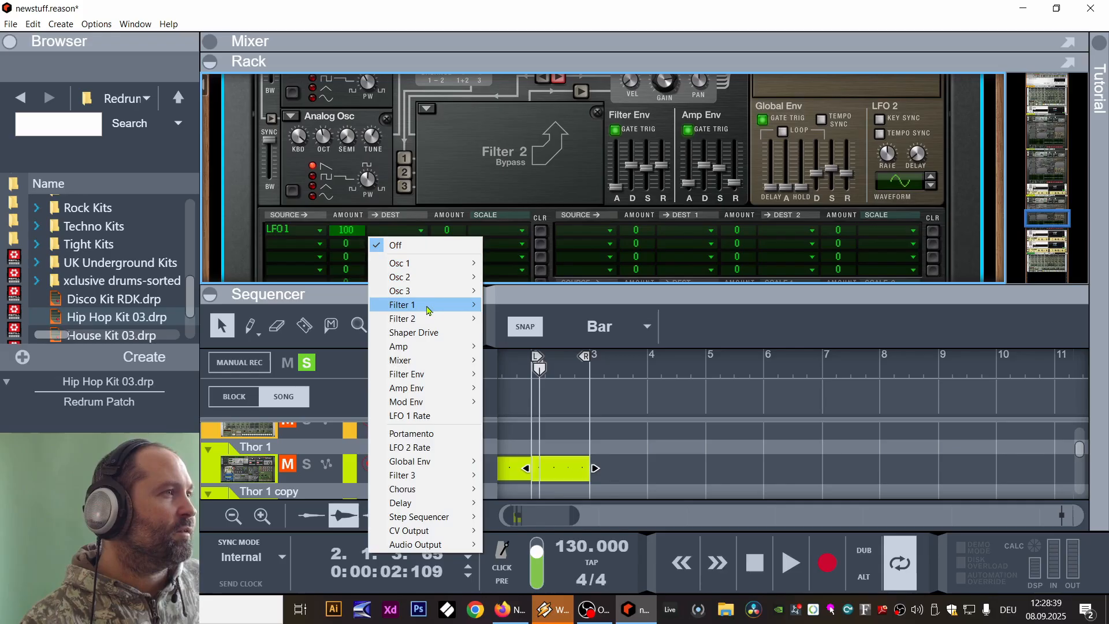
mouse_move(428, 310)
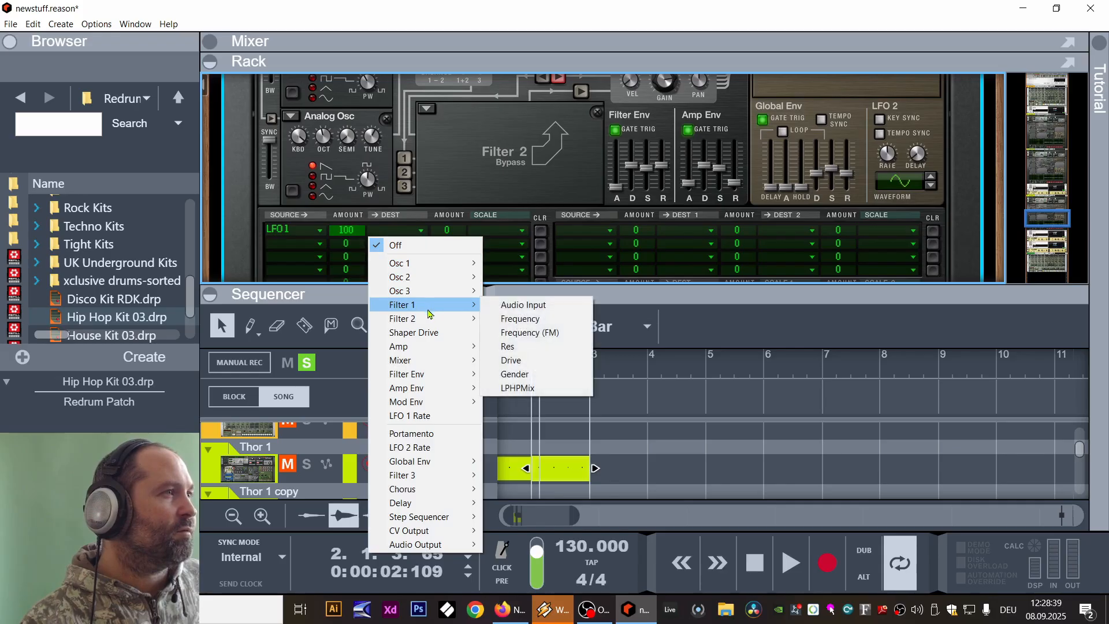
left_click(563, 318)
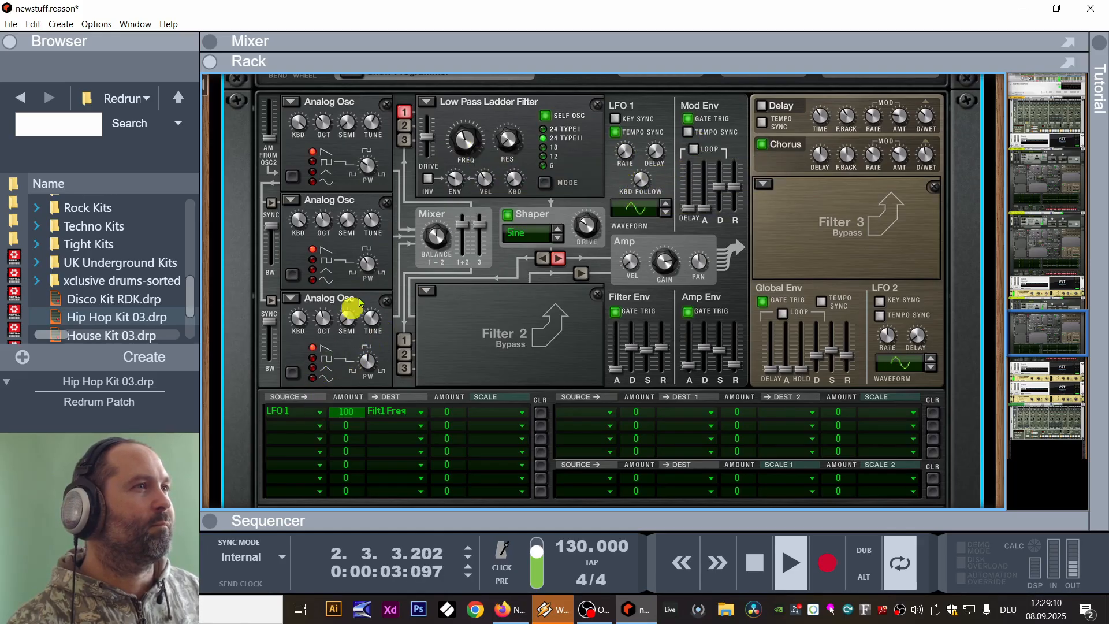
Stop playback, enlarge the sequencer, and copy the Thor 1 copy bassline clip from bar 2 to bar 3.
scroll(302, 337, "up", 4)
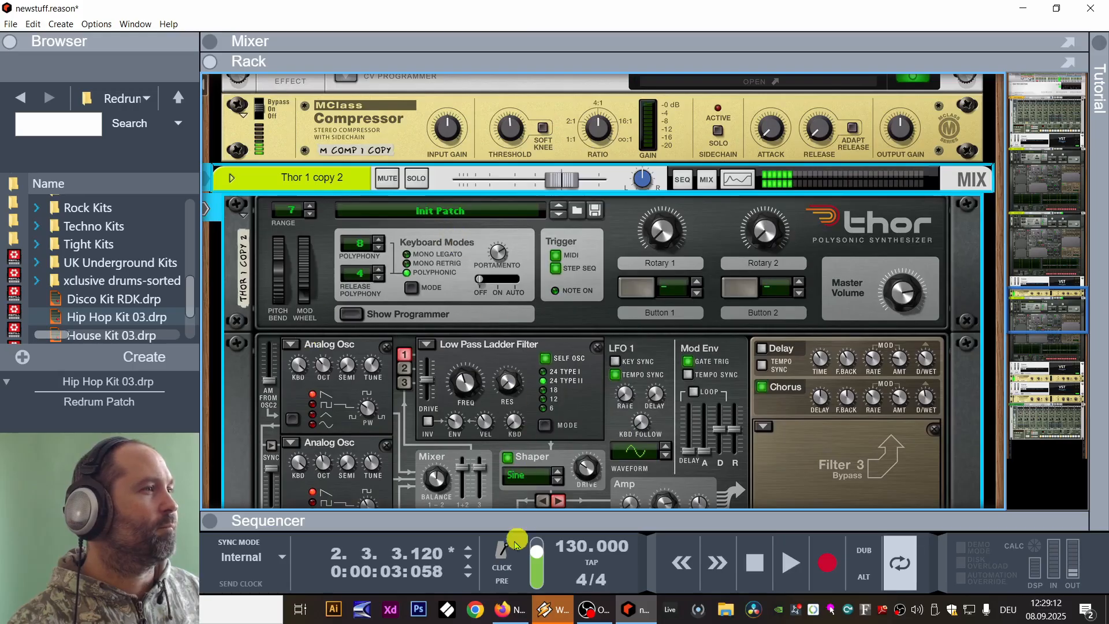
left_click_drag(513, 521, 512, 182)
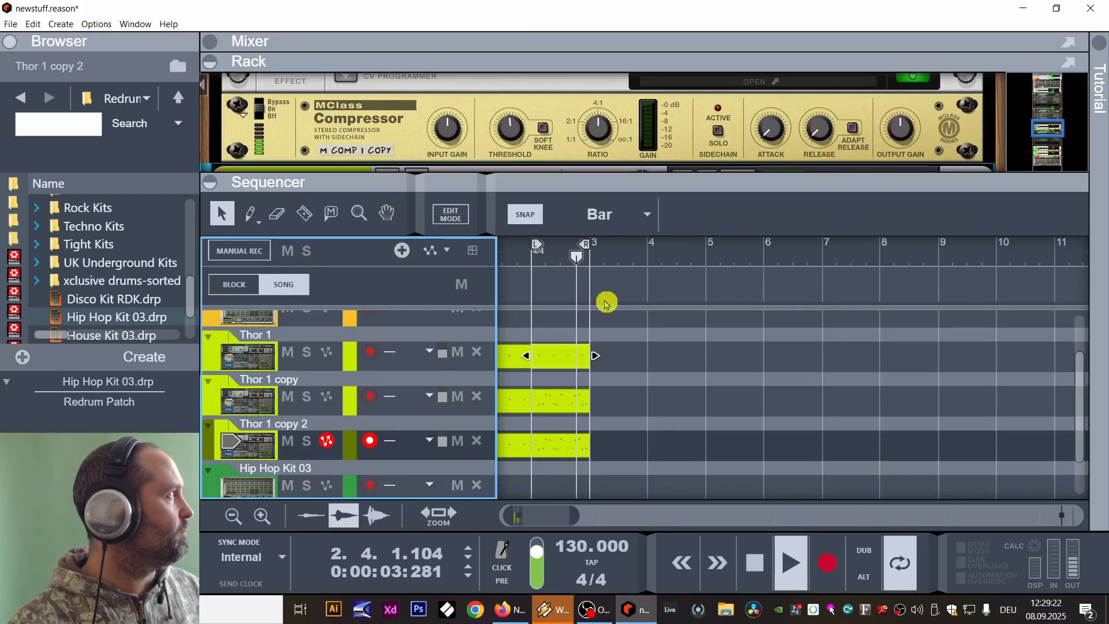
key("space")
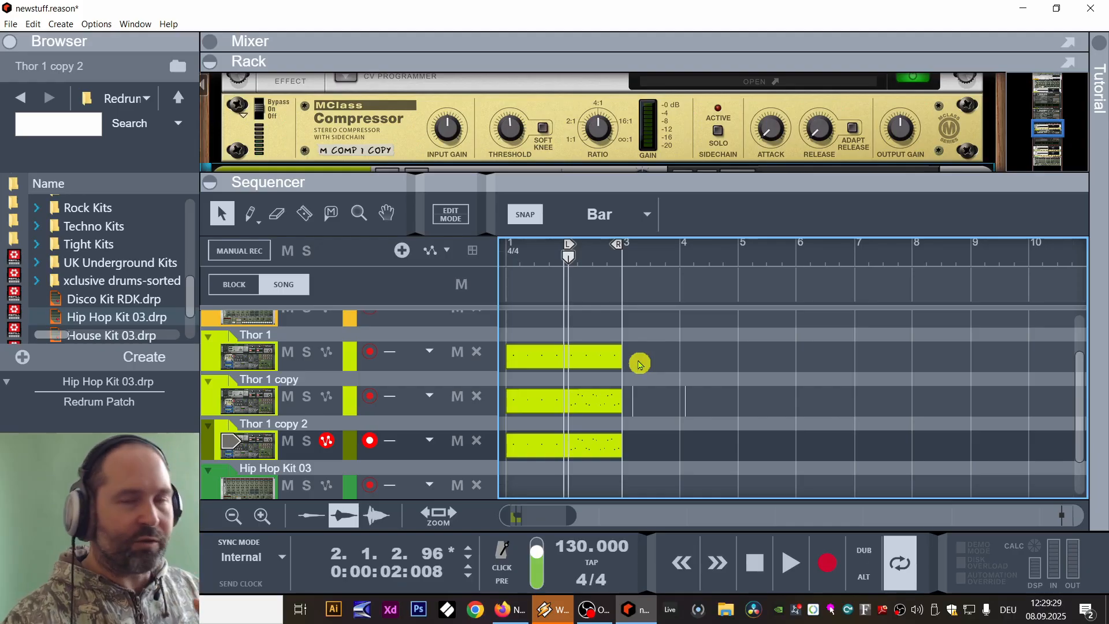
left_click_drag(641, 359, 633, 397)
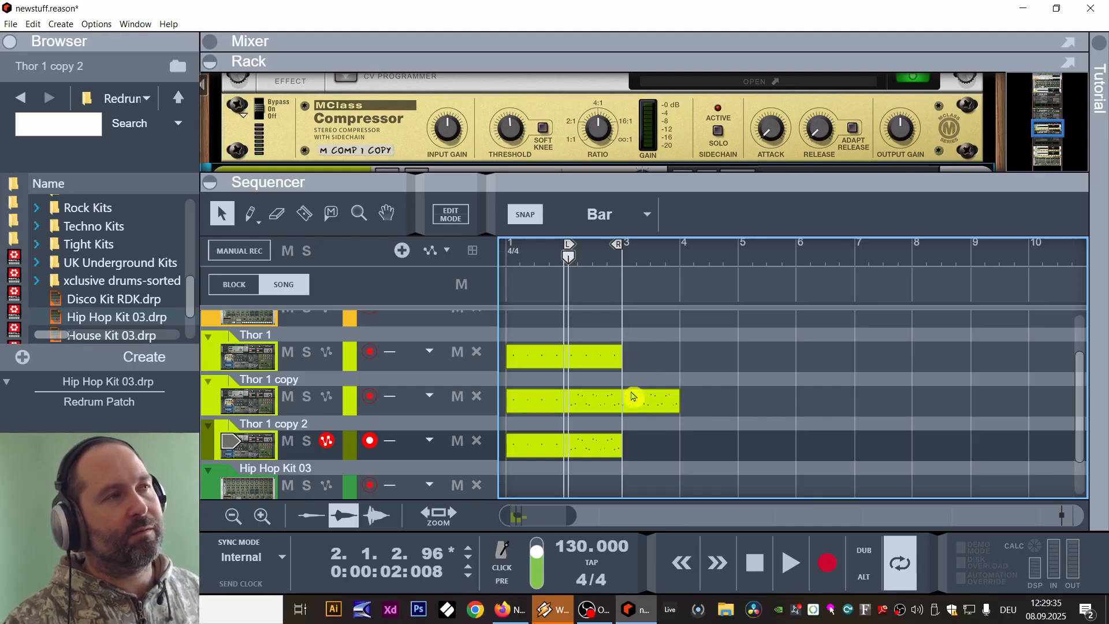
Transpose all notes in the Thor 1 copy clip at bar 3 up to B 1, extend the loop to bar 4, and audition it.
double_click(648, 404)
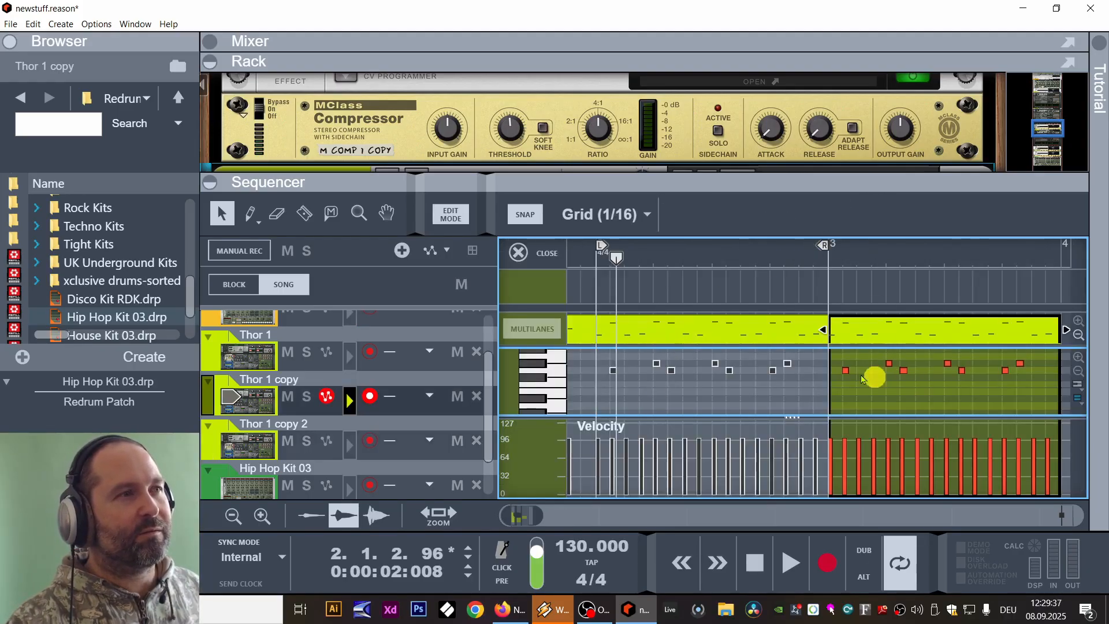
left_click_drag(1060, 402, 1062, 399)
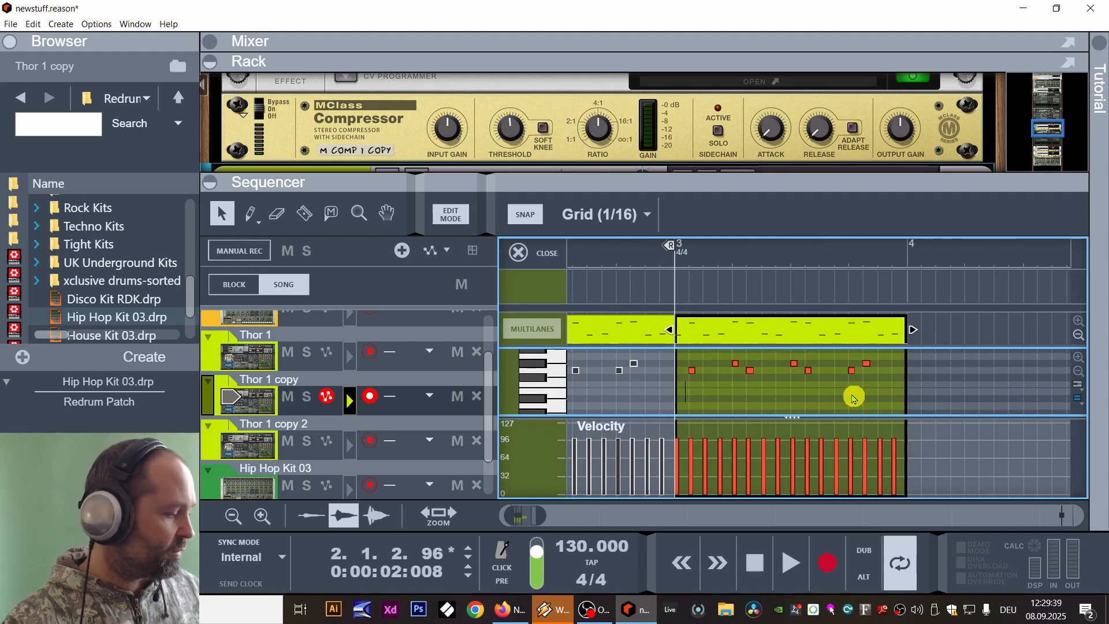
key("ctrl+a")
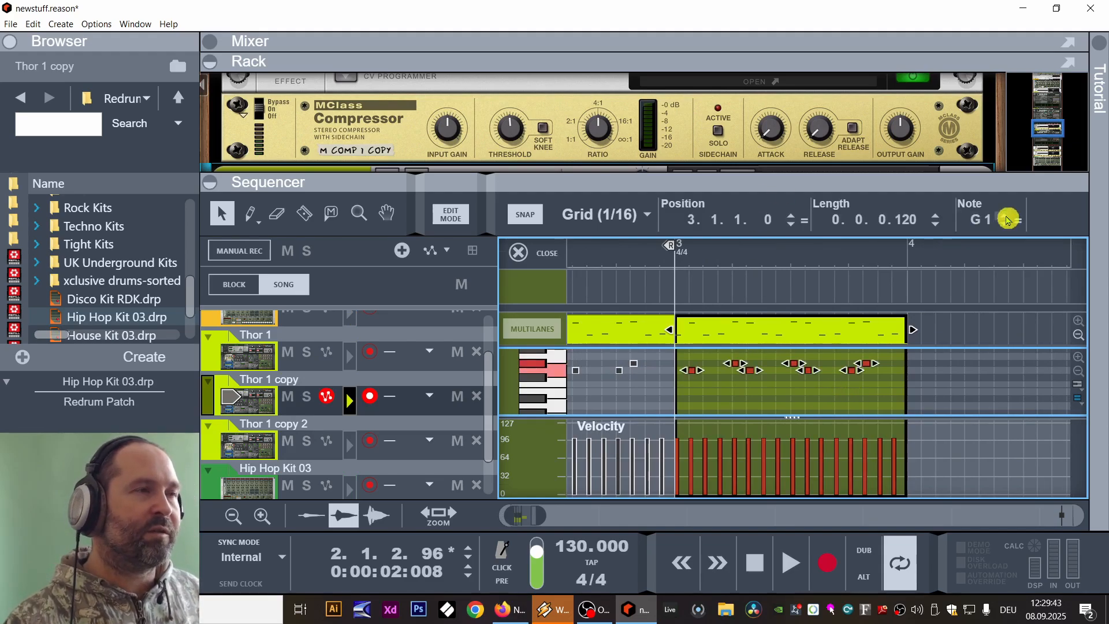
scroll(1005, 220, "up", 5)
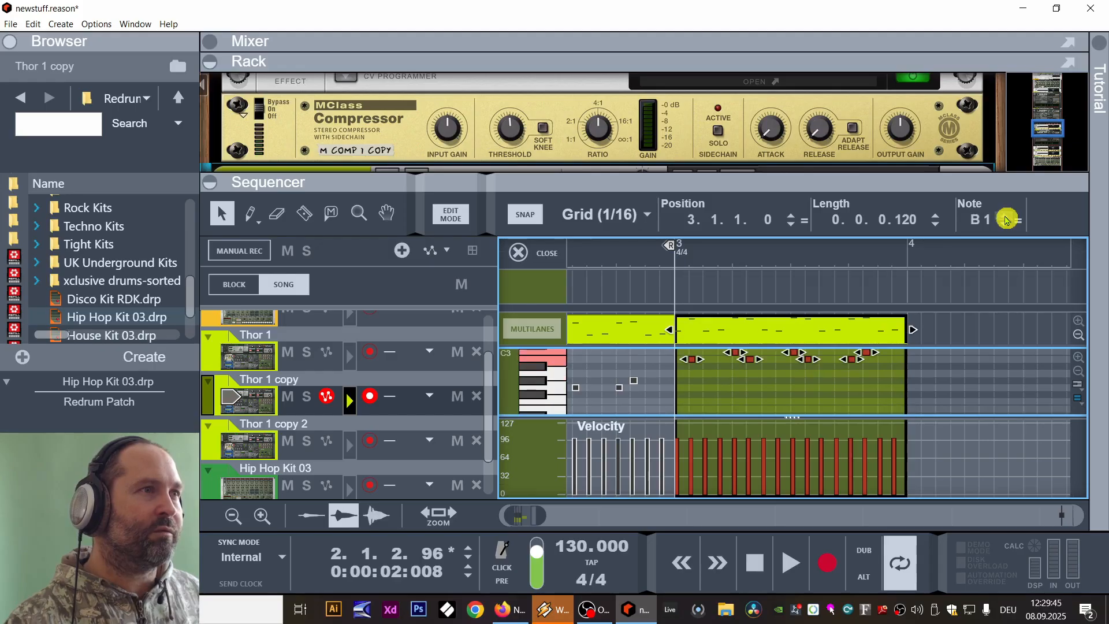
key("Tab")
key("space")
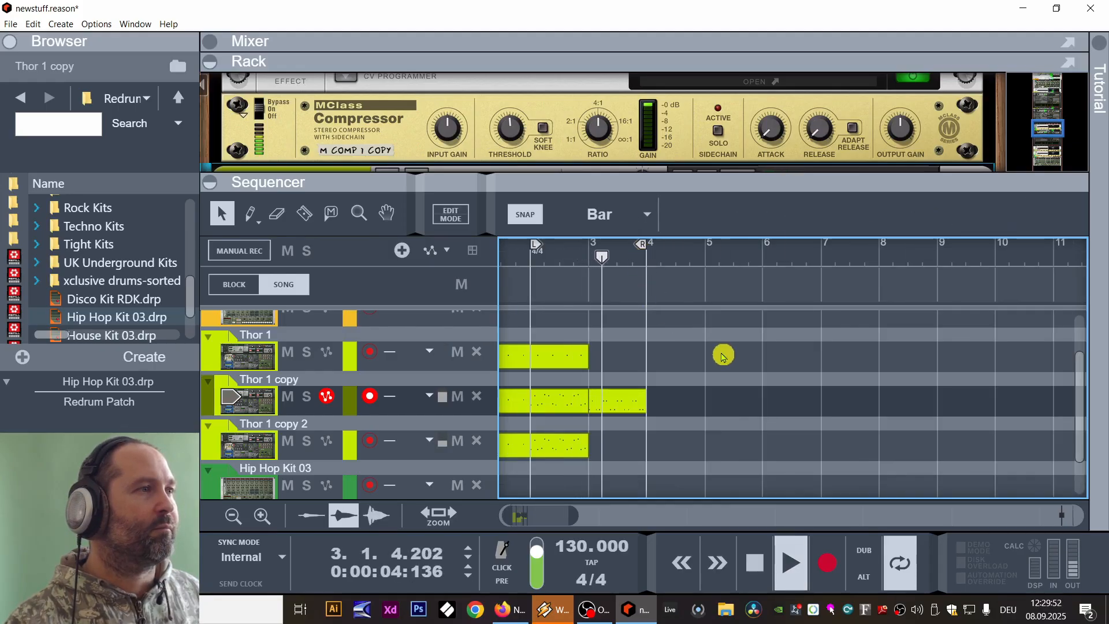
key("space")
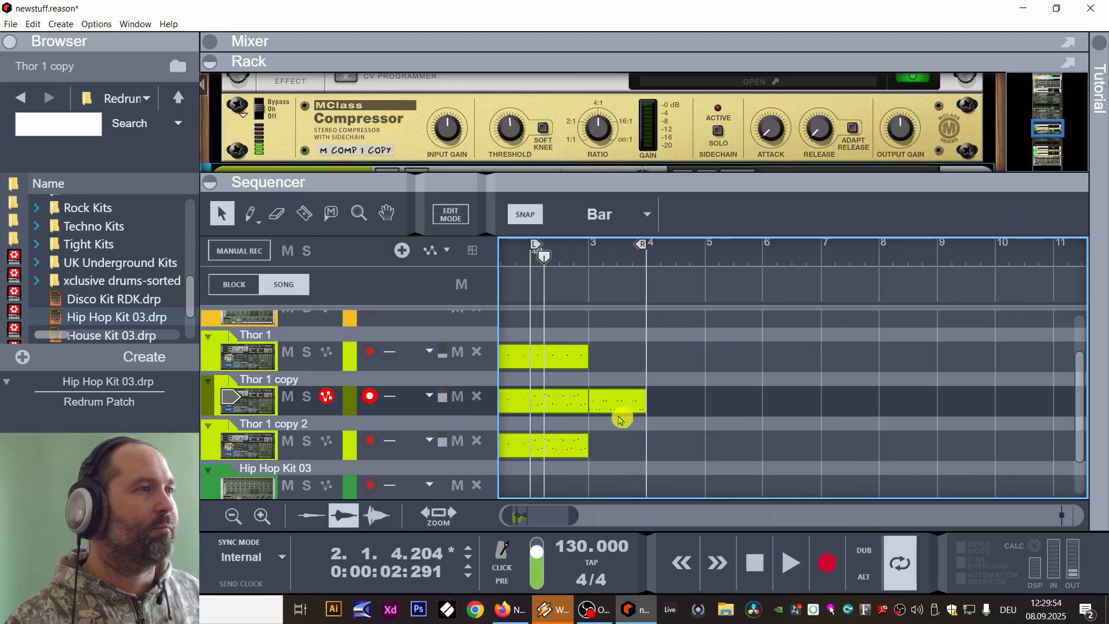
Color the Thor 1 copy clip at bar 3 Slate Blue and copy it to the same bar on the Thor 1 copy 2 track.
left_click(612, 407)
right_click(612, 409)
mouse_move(641, 295)
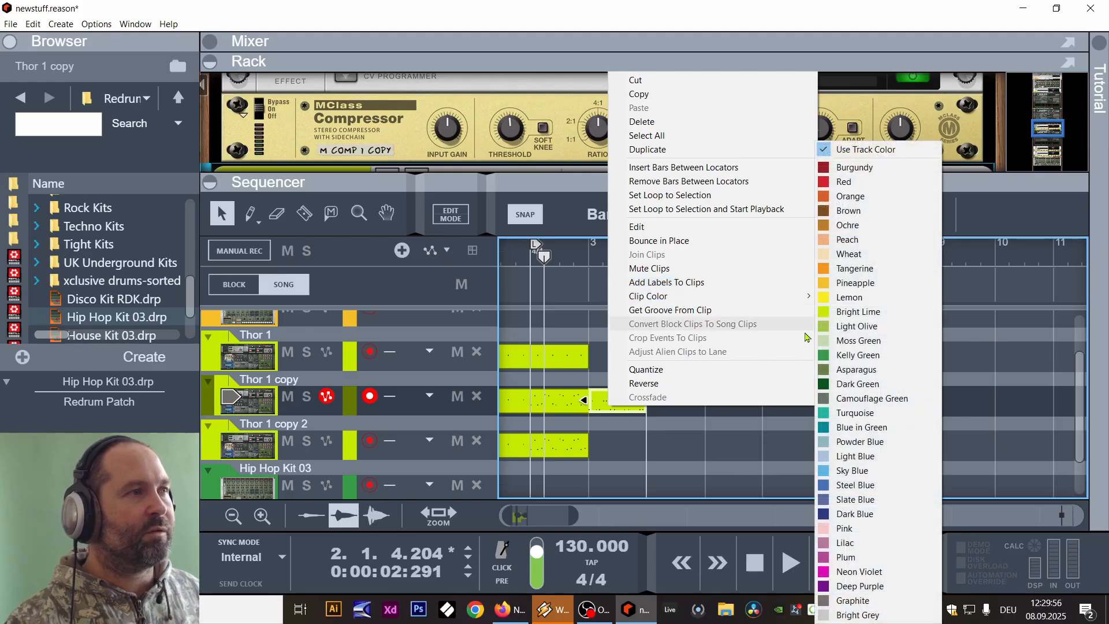
left_click(851, 498)
left_click_drag(612, 396, 615, 445)
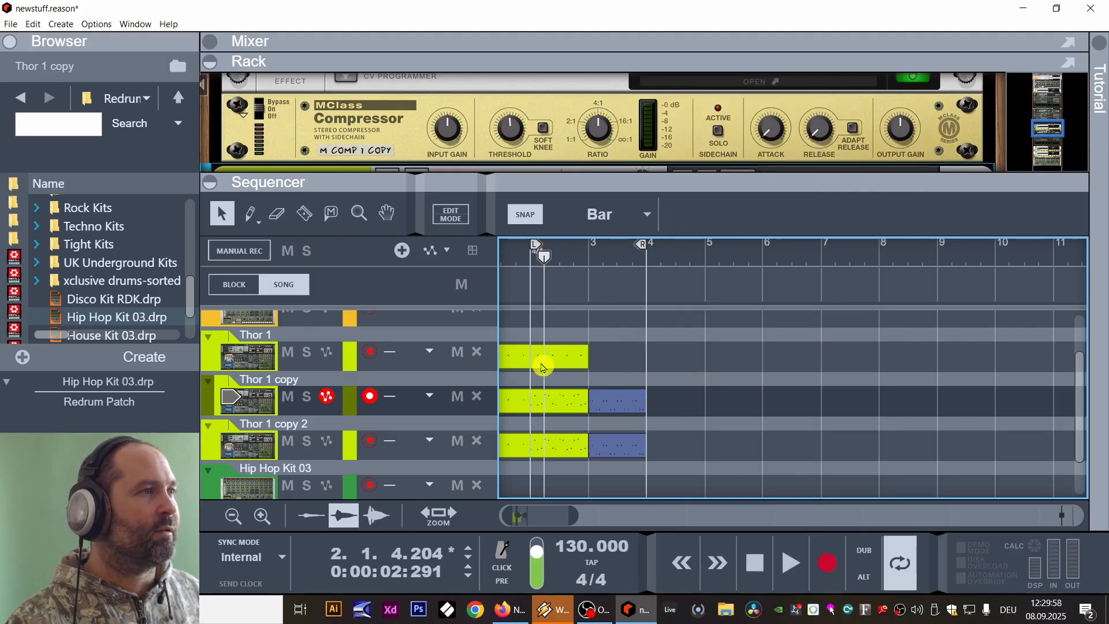
Copy the Thor 1 clip from bar 2 to bar 3, raise its notes to B 1, and play the loop.
left_click_drag(540, 364, 635, 368)
double_click(635, 369)
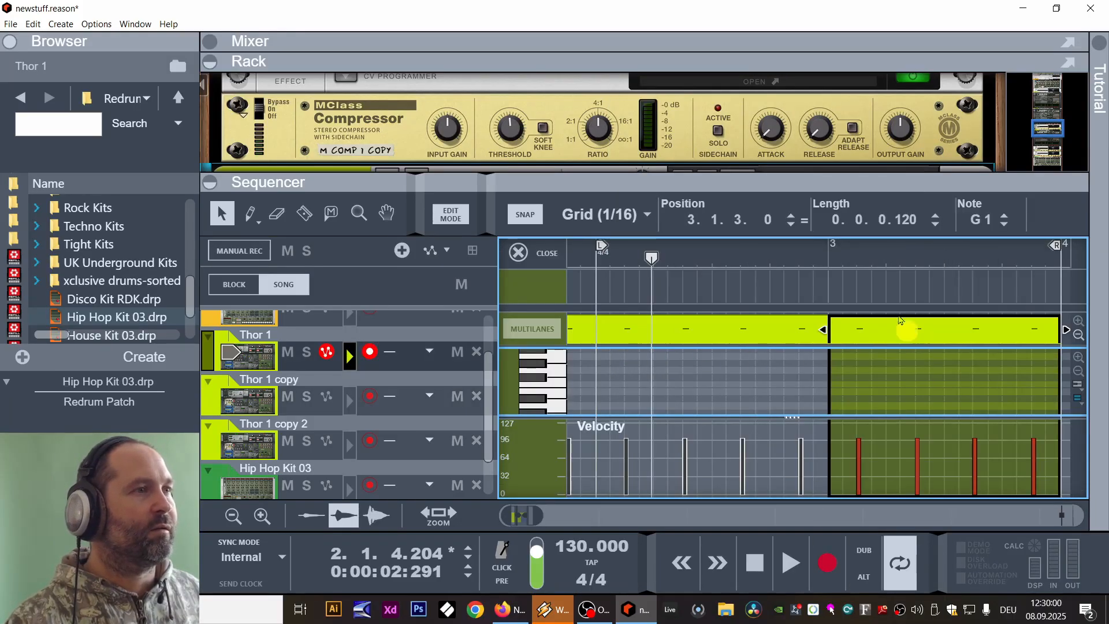
left_click(1006, 216)
left_click(1007, 218)
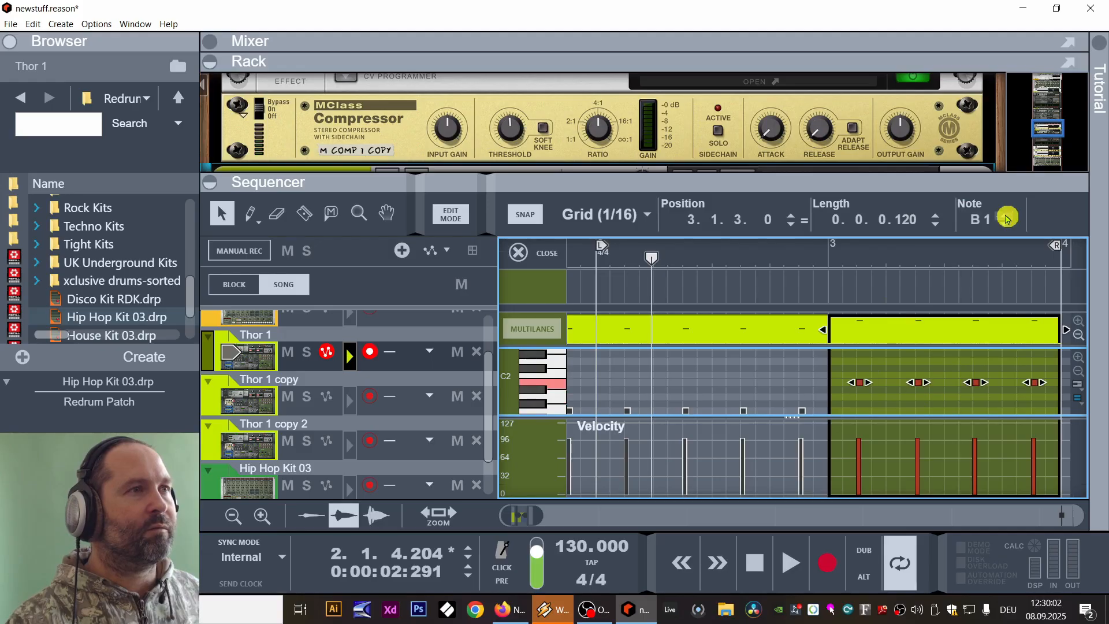
left_click(1006, 218)
left_click(519, 252)
left_click(561, 251)
key("space")
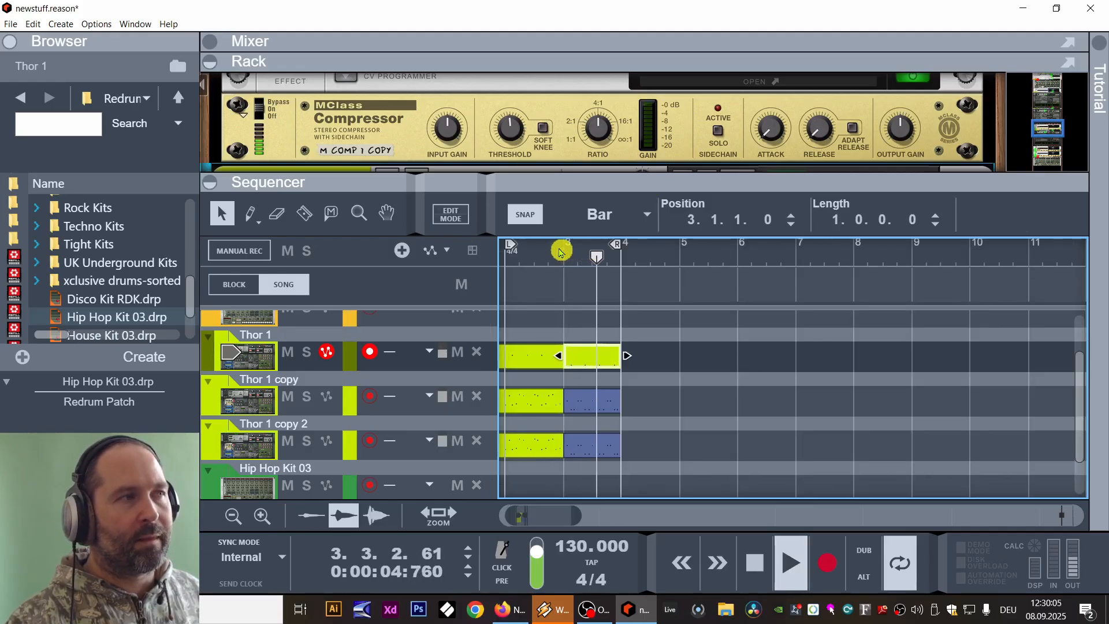
Recolor the Thor 1 clip at bar 3 blue like the clips below it and listen to the loop.
right_click(563, 361)
left_click(636, 388)
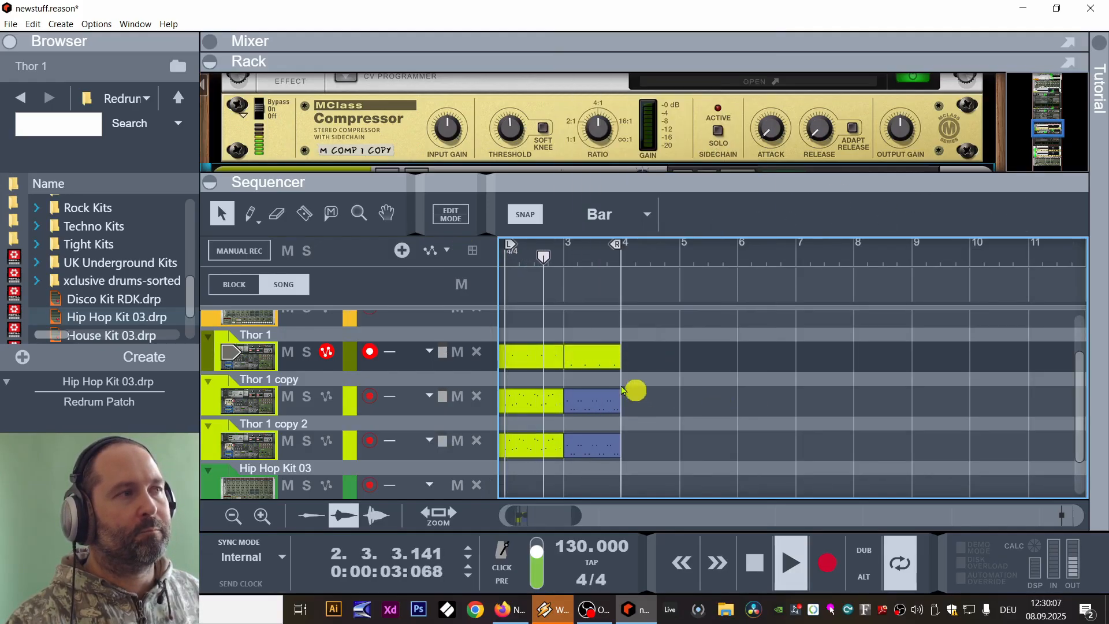
right_click(585, 354)
mouse_move(751, 241)
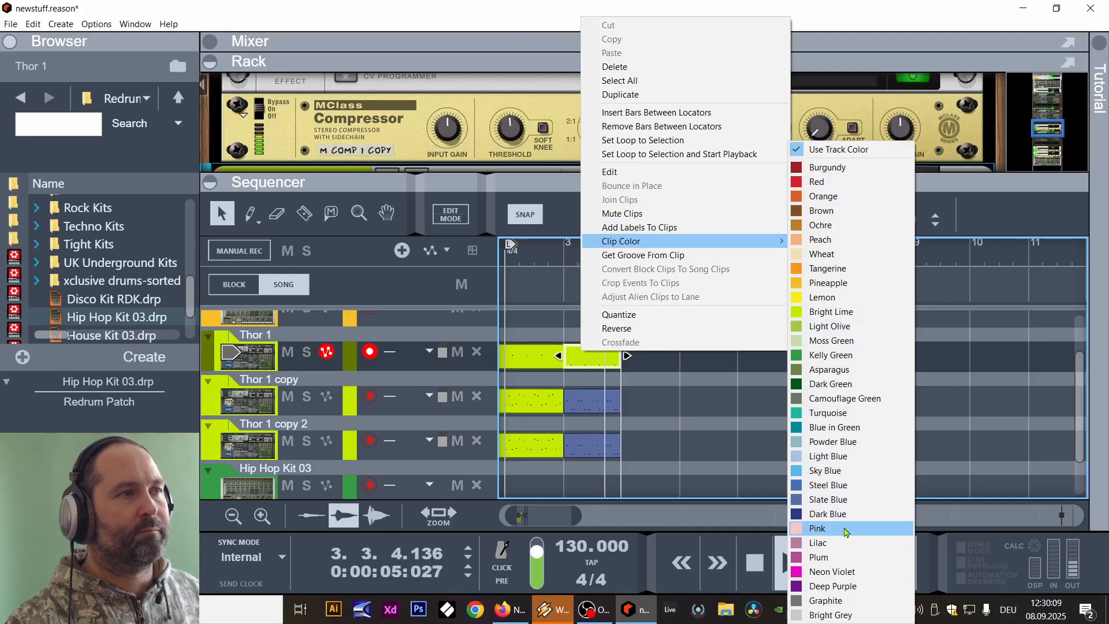
left_click(828, 485)
left_click_drag(413, 376, 863, 366)
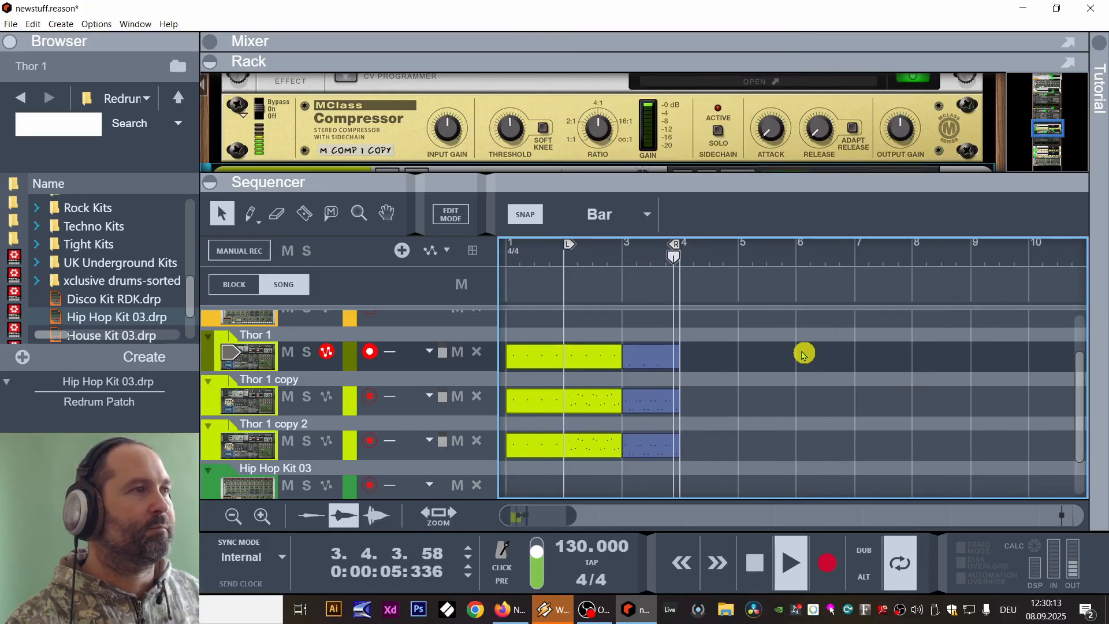
key("space")
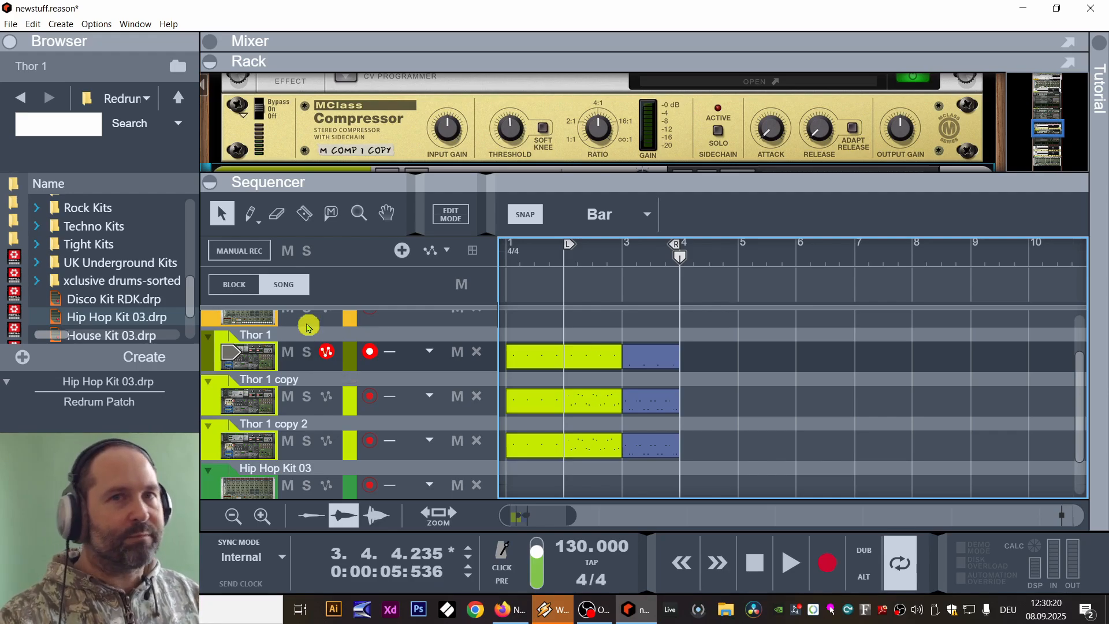
Add a Scream 4 Distortion effect to Redrum 1.
scroll(377, 337, "up", 2)
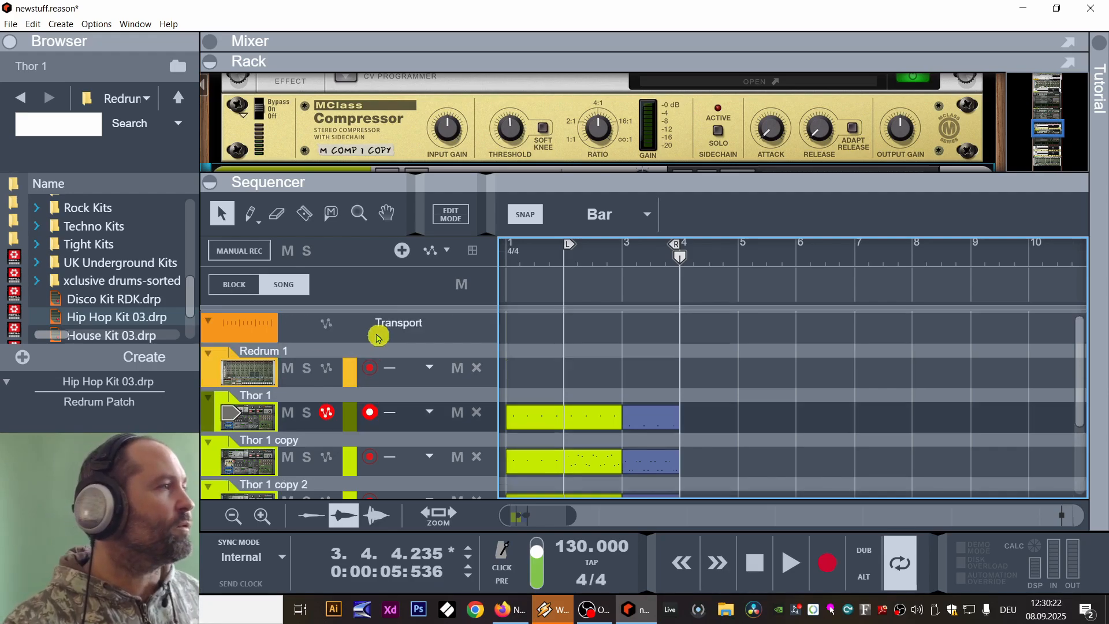
left_click(228, 376)
left_click_drag(306, 180, 317, 332)
right_click(228, 151)
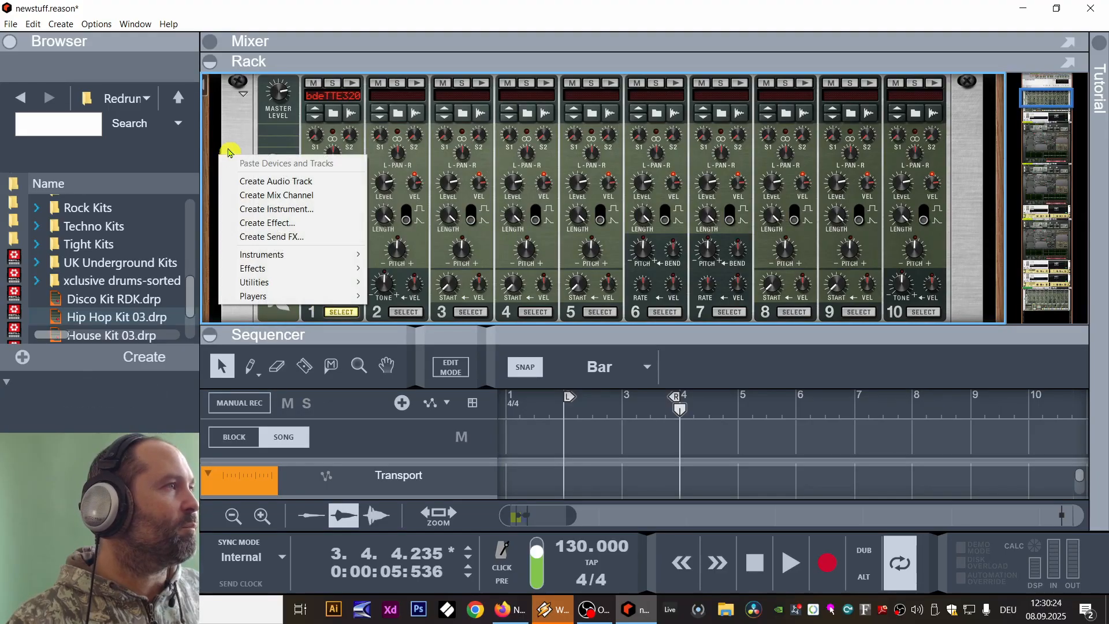
right_click(239, 99)
mouse_move(293, 170)
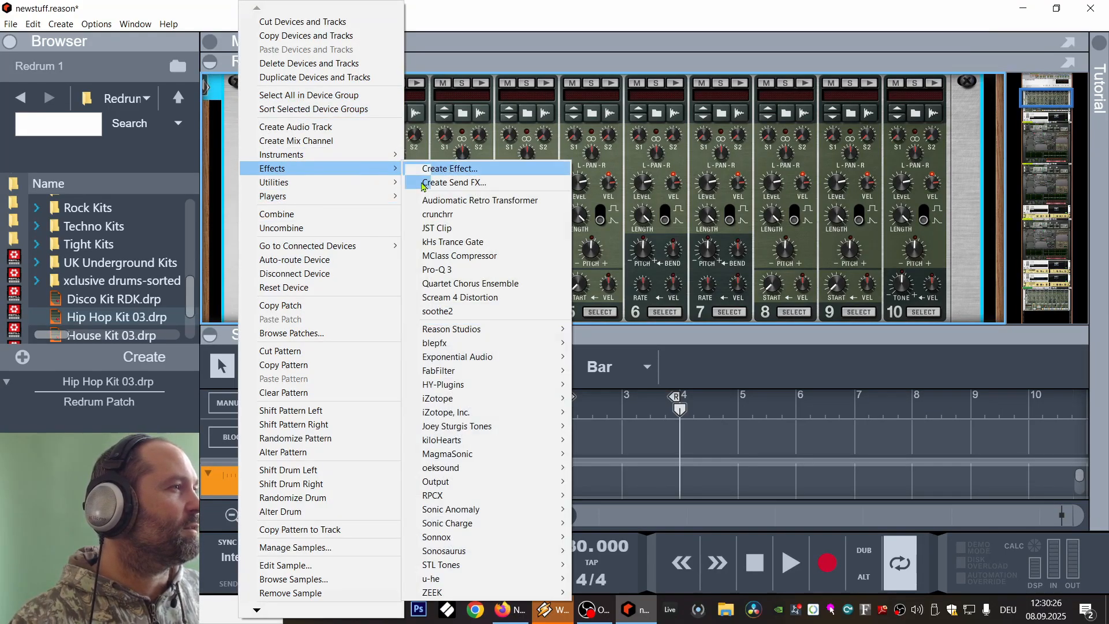
left_click(461, 297)
scroll(491, 238, "up", 2)
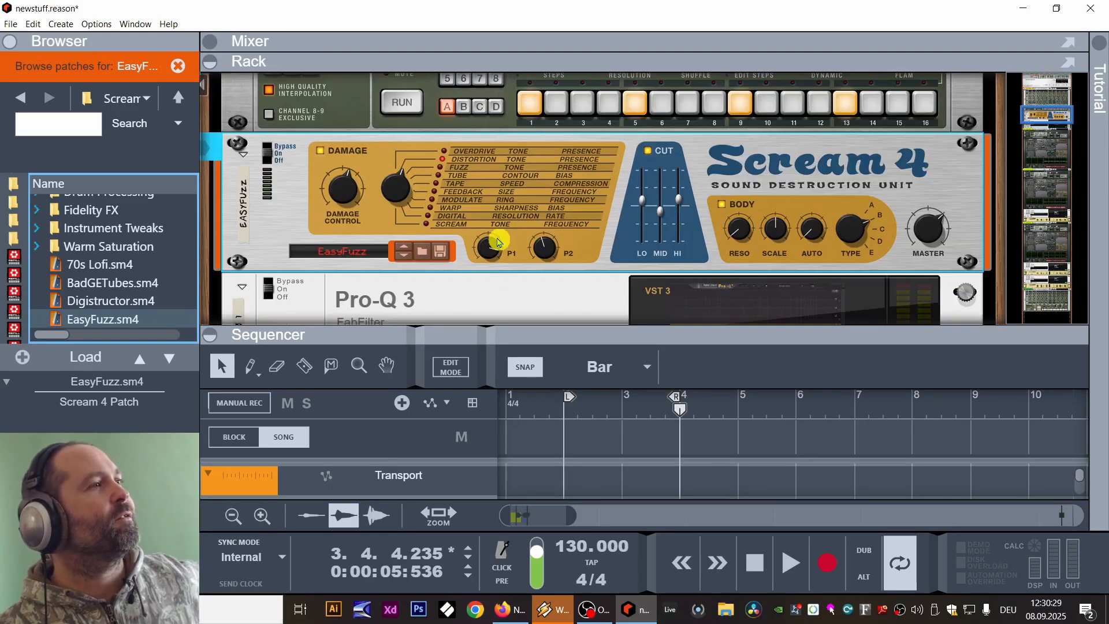
scroll(464, 237, "up", 1)
scroll(571, 268, "up", 1)
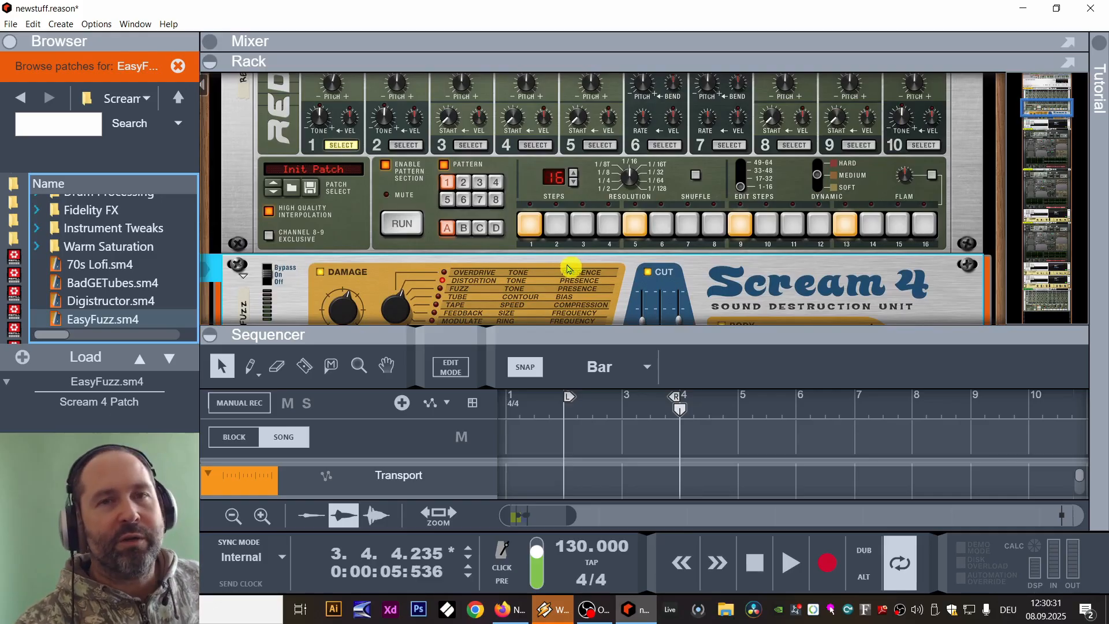
right_click(263, 142)
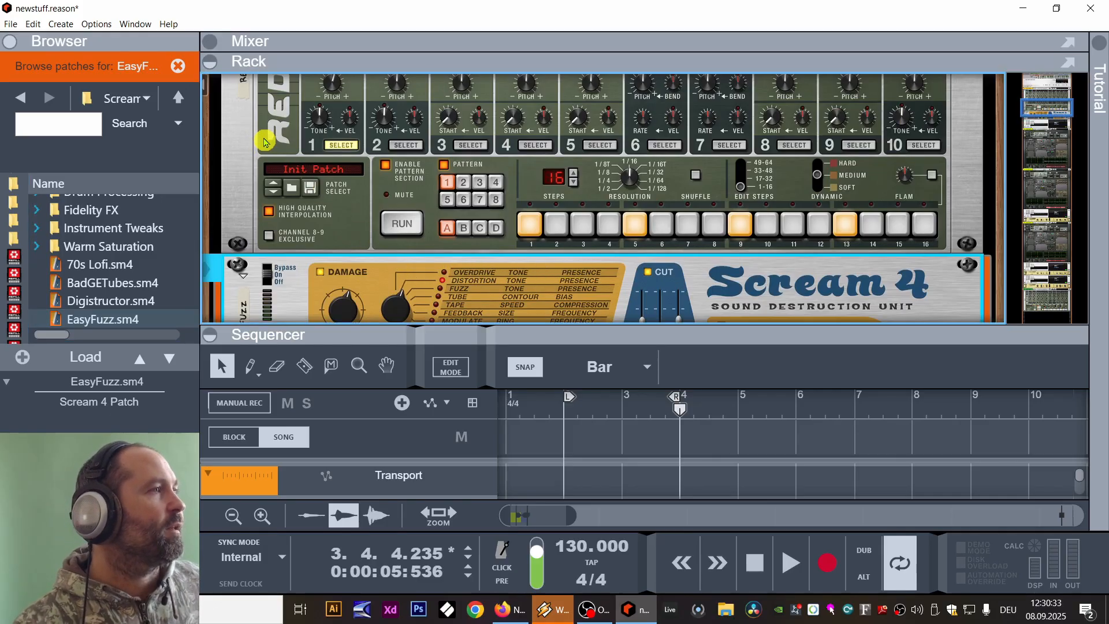
mouse_move(405, 181)
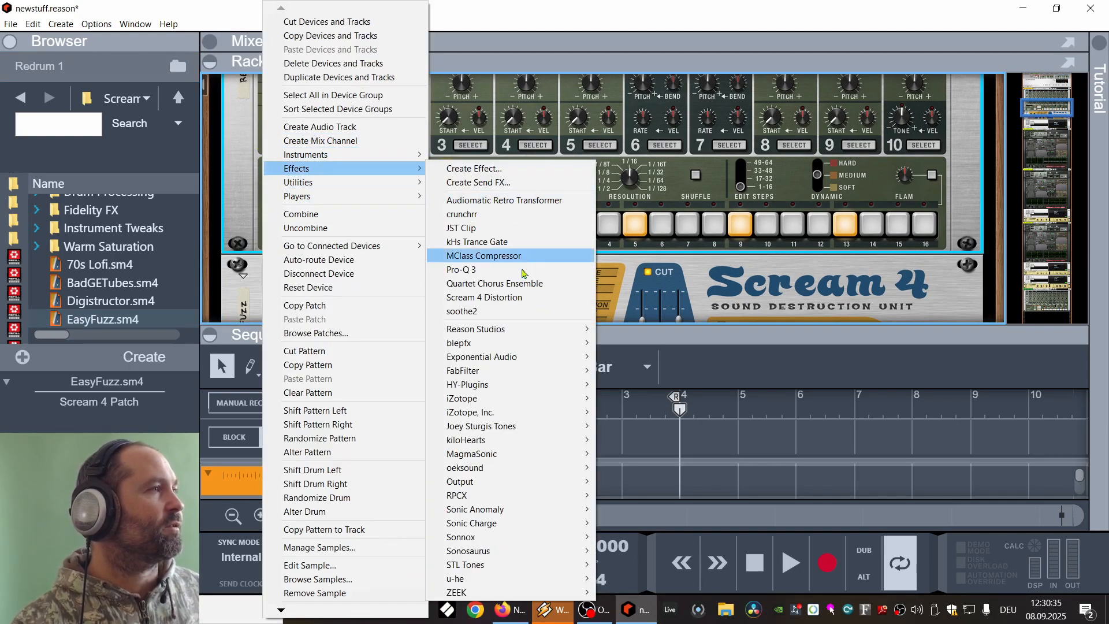
left_click(231, 127)
Play the loop with the Scream 4 distortion on Redrum 1 and bring up the mixer.
key("space")
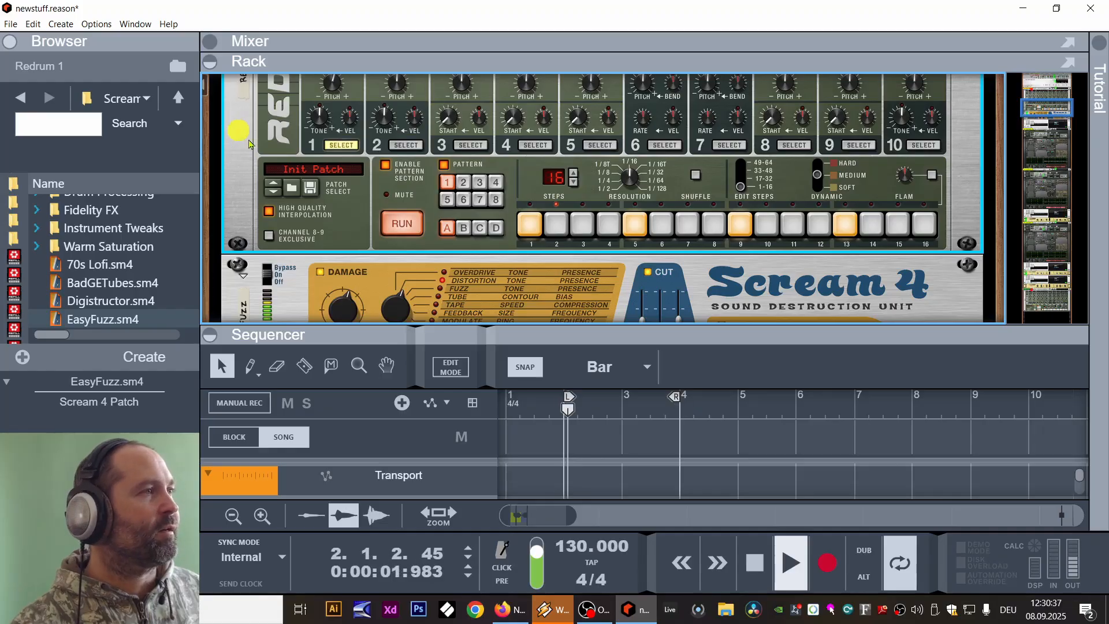
left_click(271, 276)
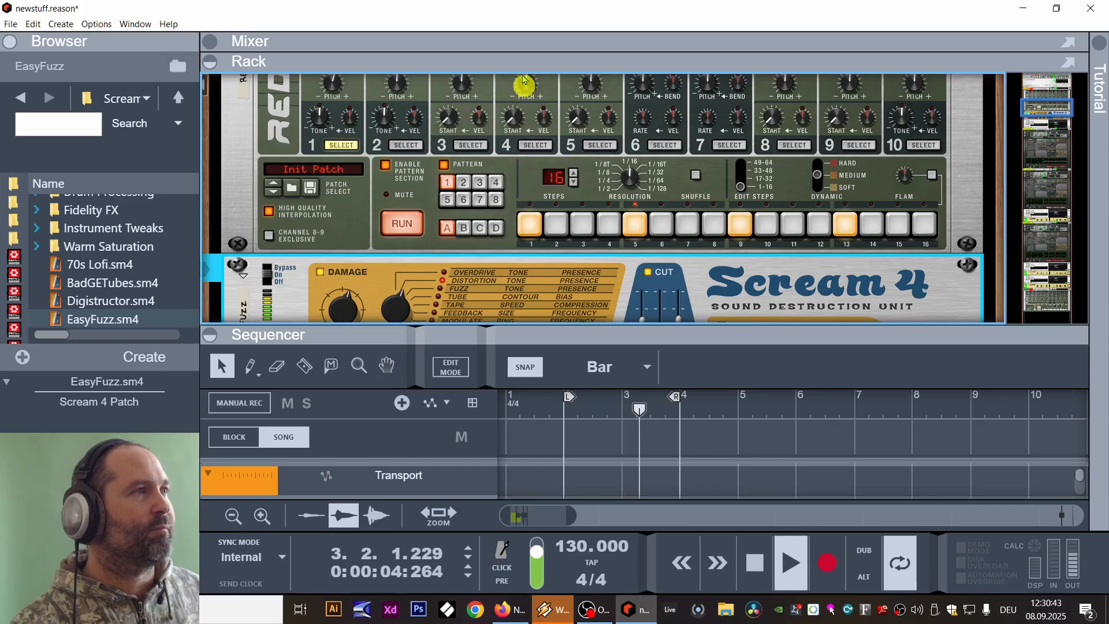
key("F5")
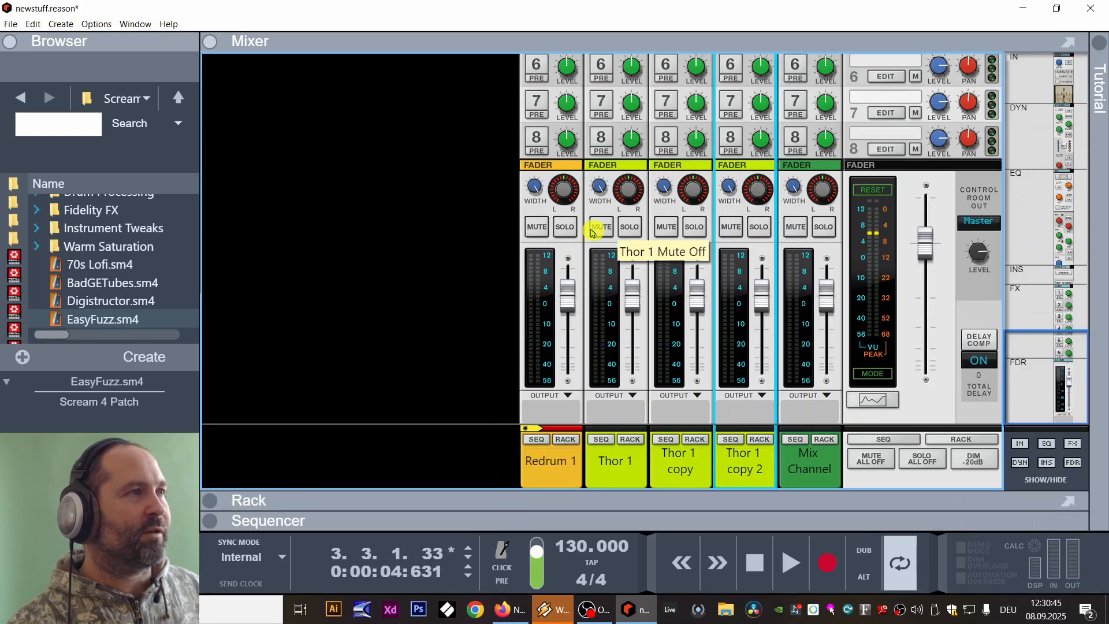
key("space")
key("space")
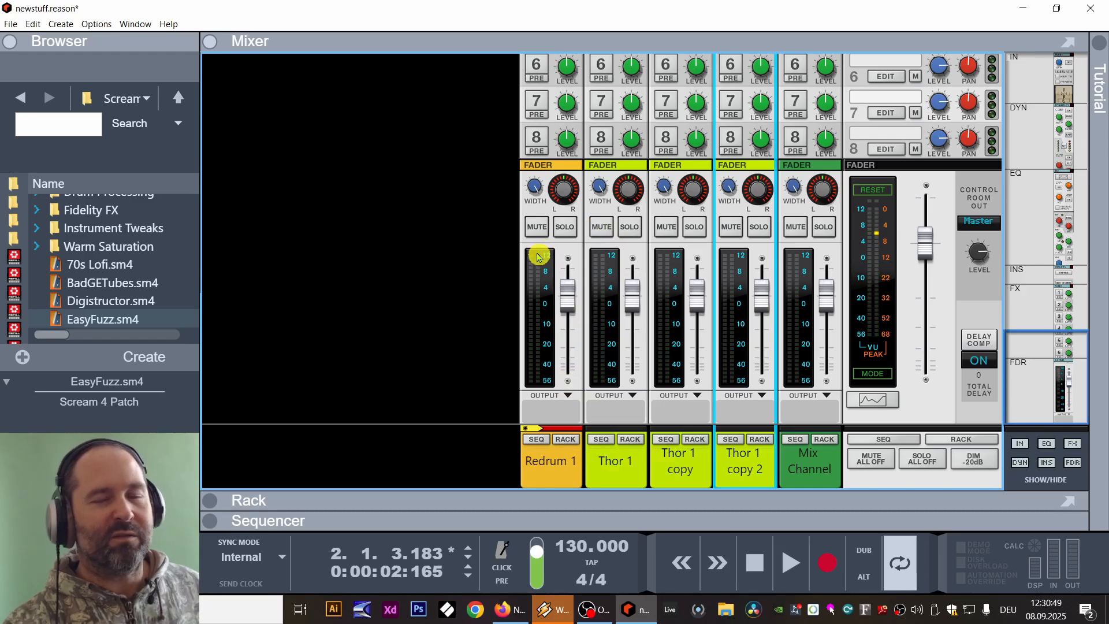
Switch the master meter to VU mode and adjust the length of drum 1 on the soloed Redrum 1.
left_click(875, 376)
left_click(878, 375)
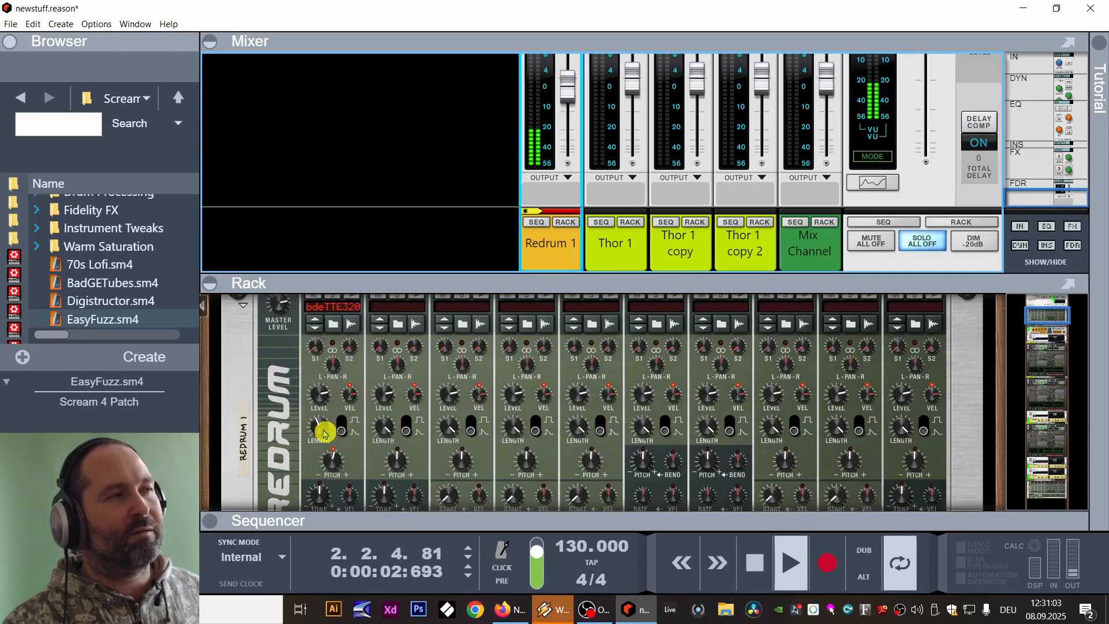
left_click(324, 433)
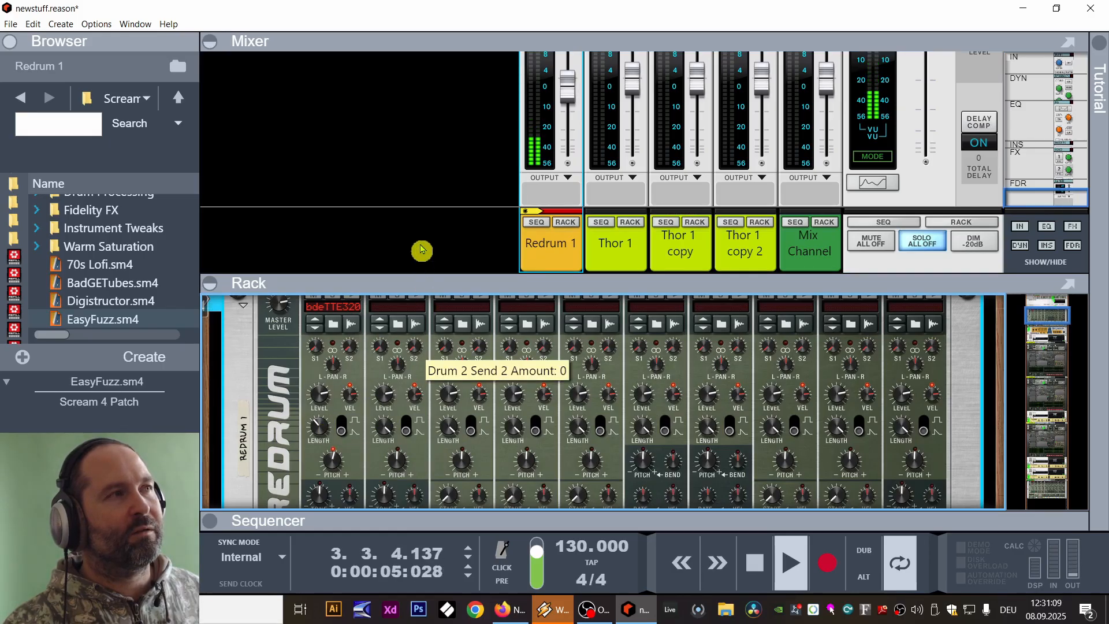
Narrow the stereo width of the Redrum 1 mixer channel and turn off its solo.
left_click_drag(527, 297, 503, 508)
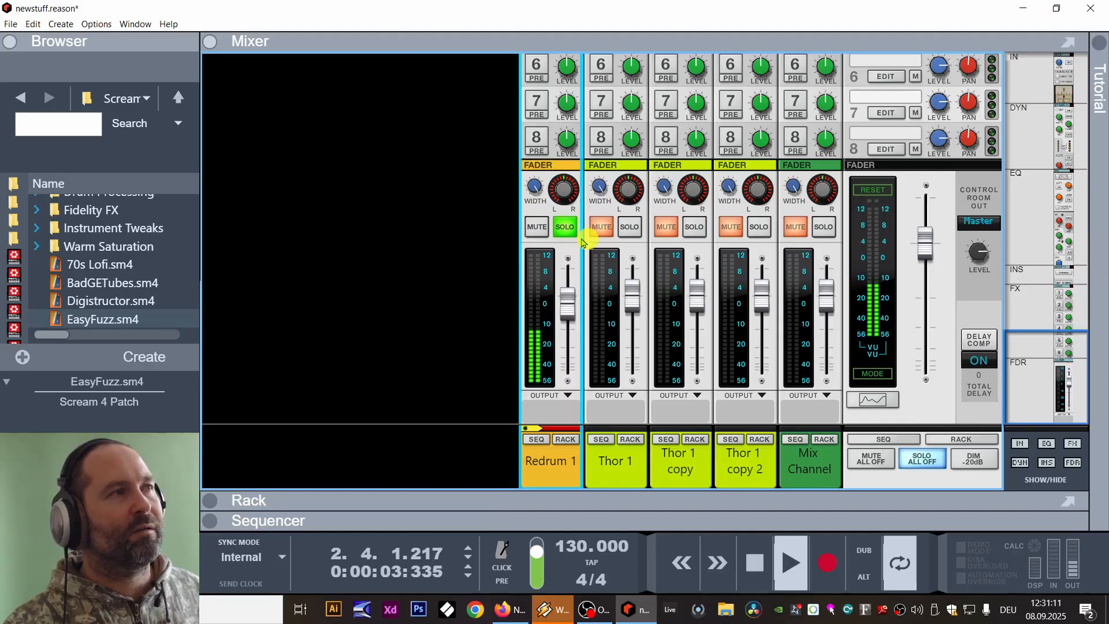
mouse_move(536, 191)
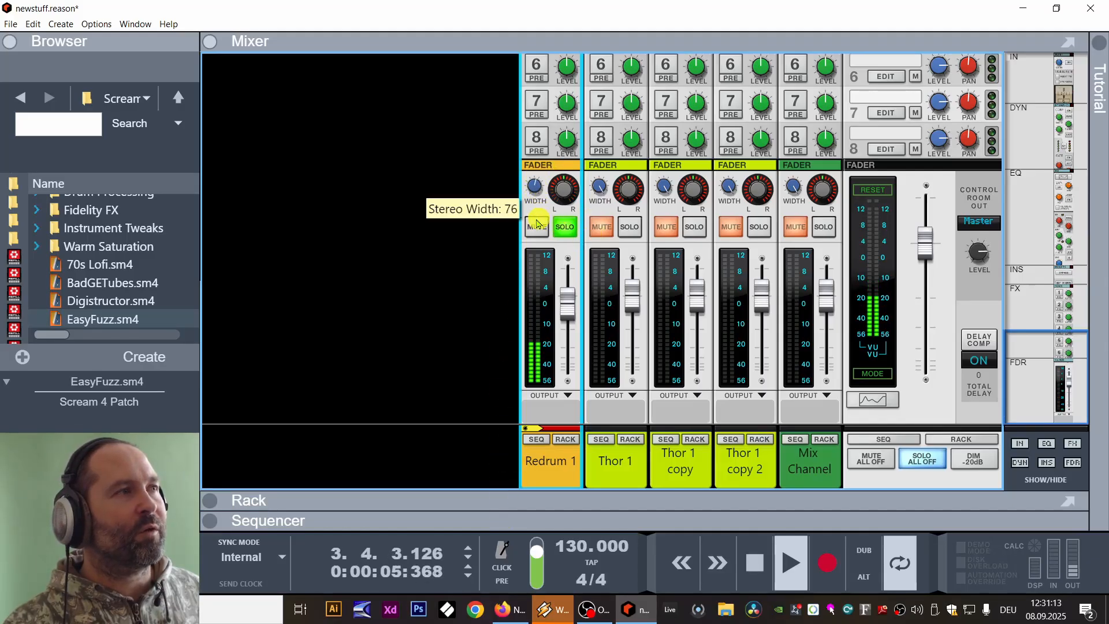
left_click(565, 229)
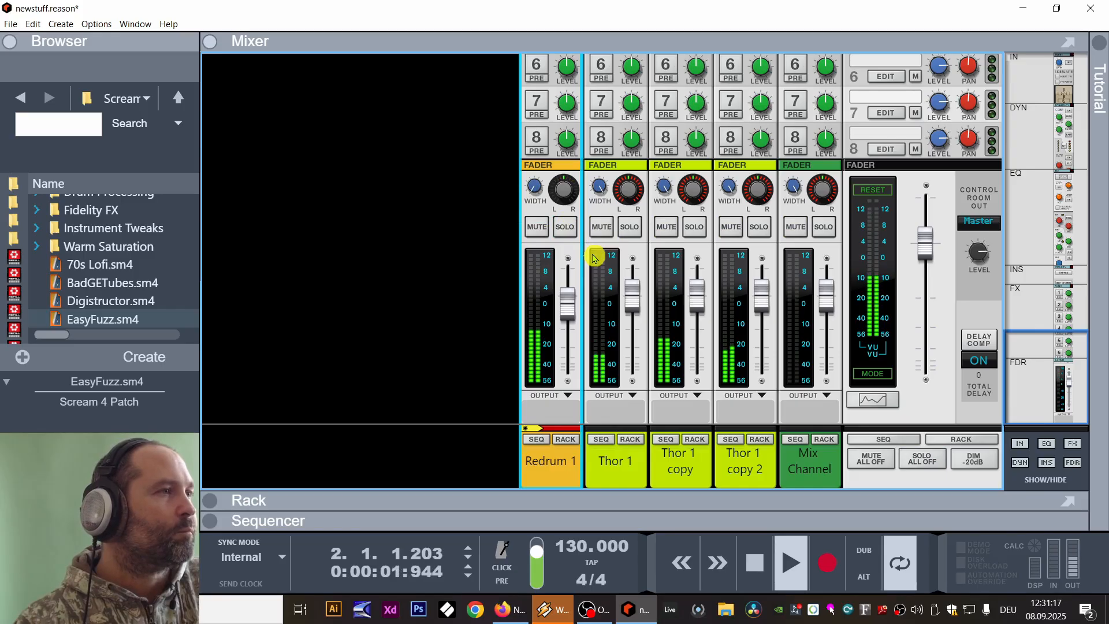
Solo Thor 1 and Redrum 1, reduce Thor 1's stereo width to 0, and balance their faders with Redrum 1 at -1.46 dB.
left_click(634, 227)
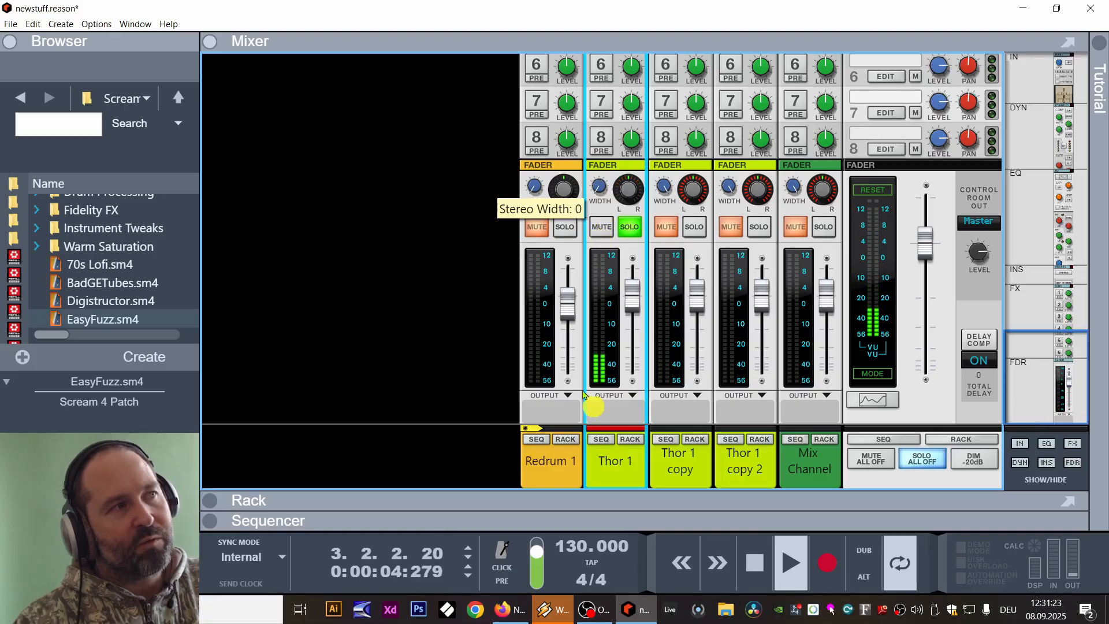
left_click(565, 229)
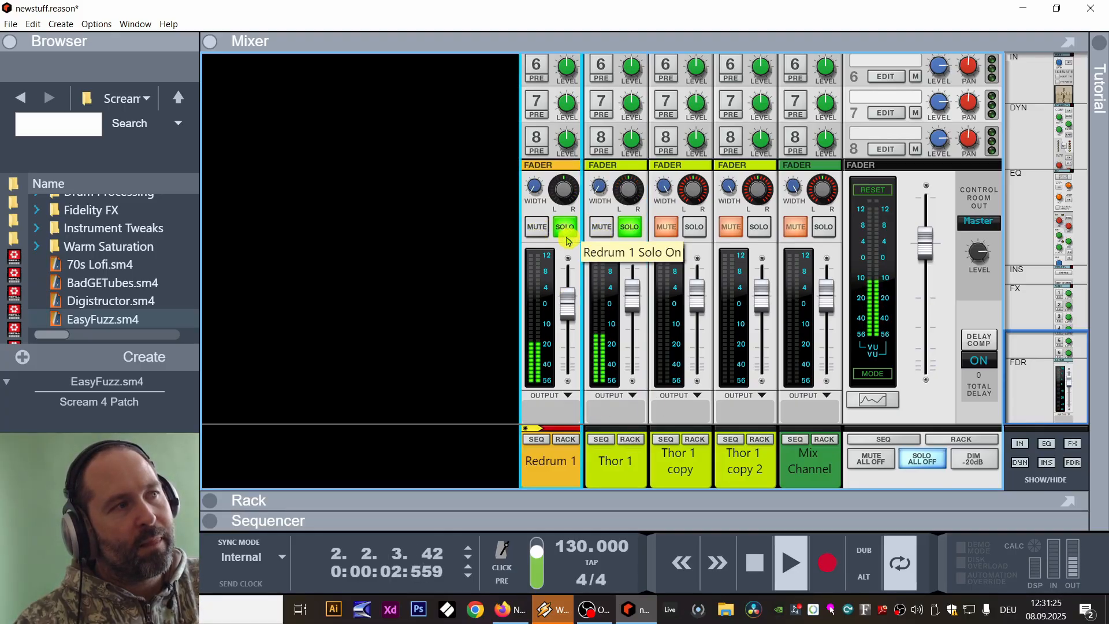
left_click(633, 307)
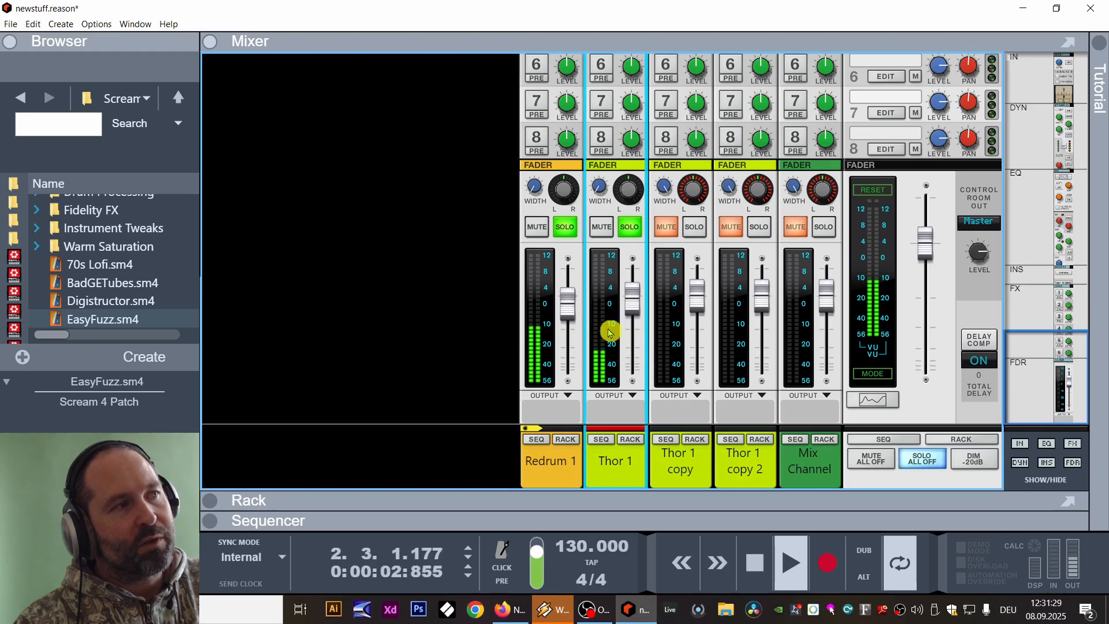
left_click(569, 315)
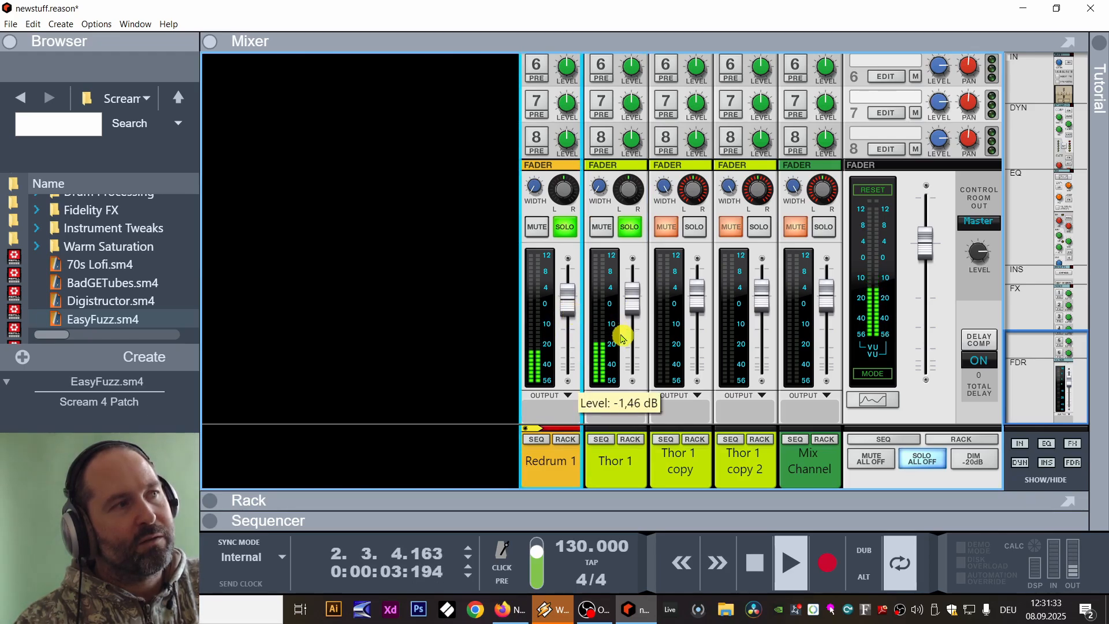
Add Thor 1 copy and Thor 1 copy 2 to the solo group and narrow Thor 1 copy's stereo width to about 48.
left_click(673, 224)
left_click(688, 227)
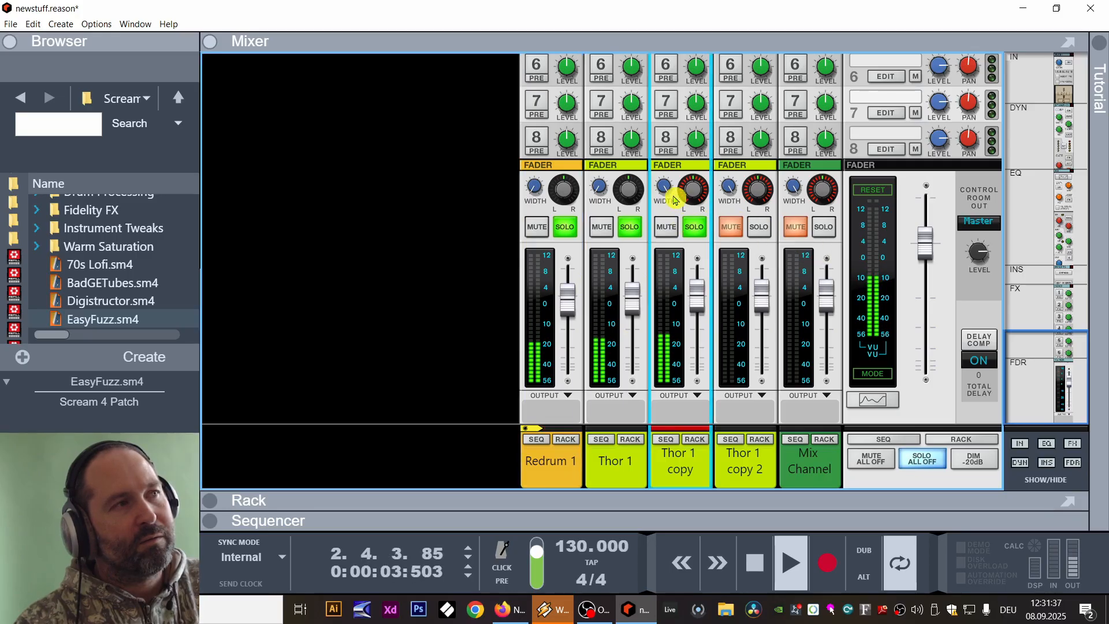
left_click(765, 230)
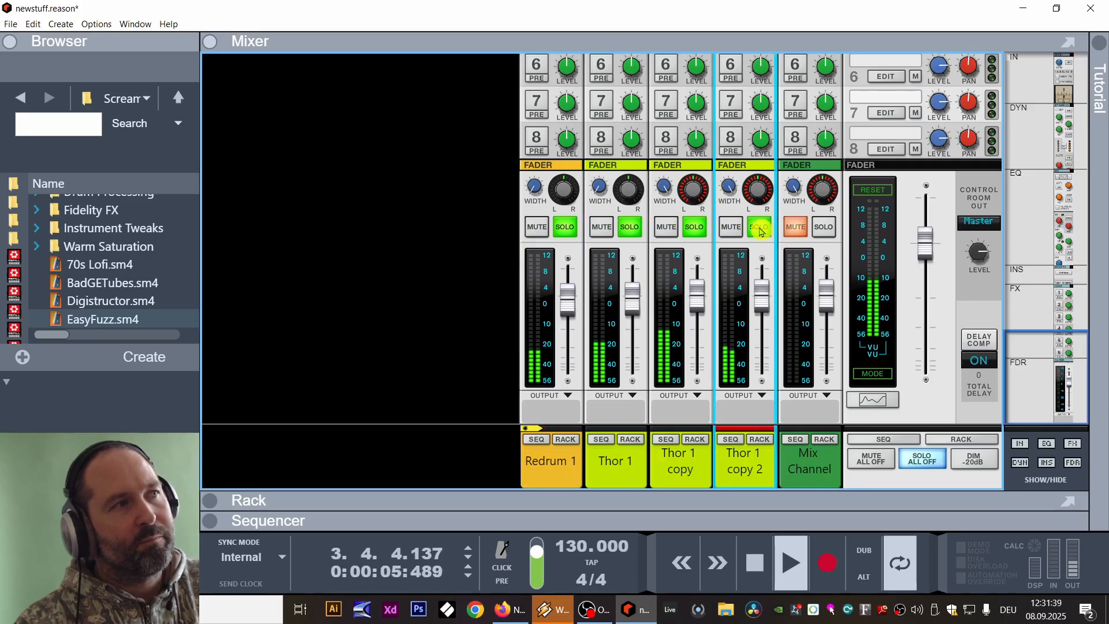
left_click(684, 233)
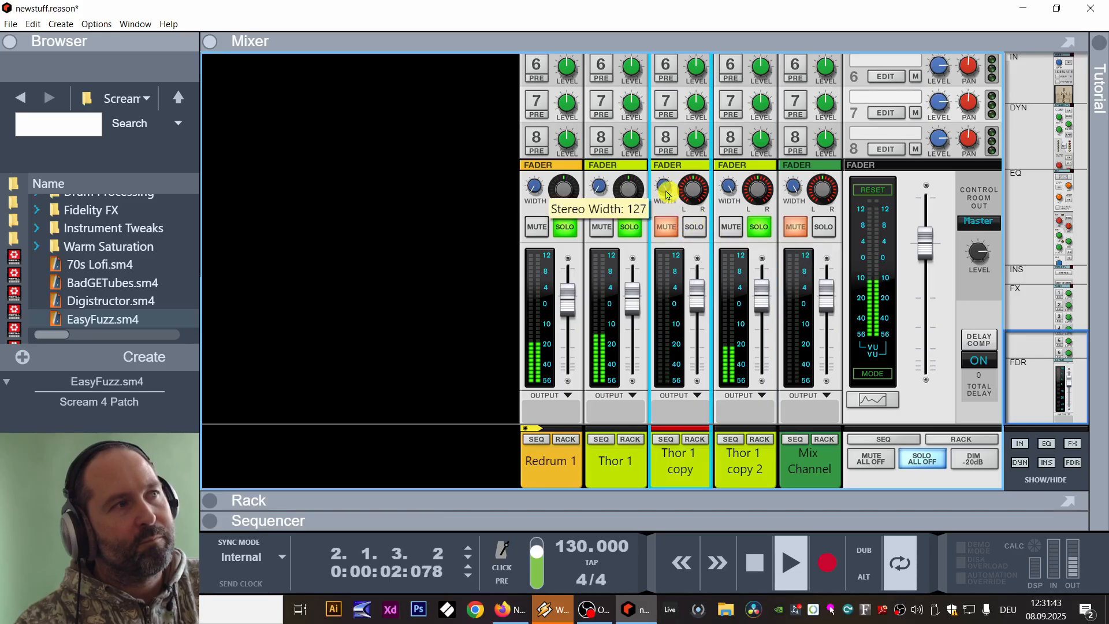
left_click_drag(667, 211, 664, 219)
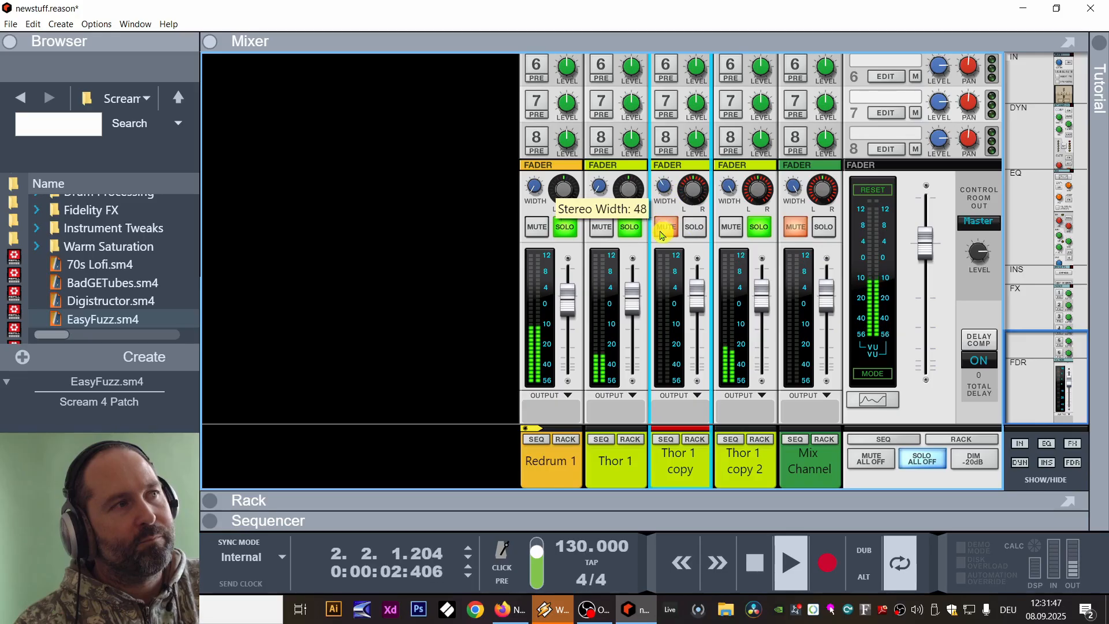
left_click(661, 231)
left_click(694, 227)
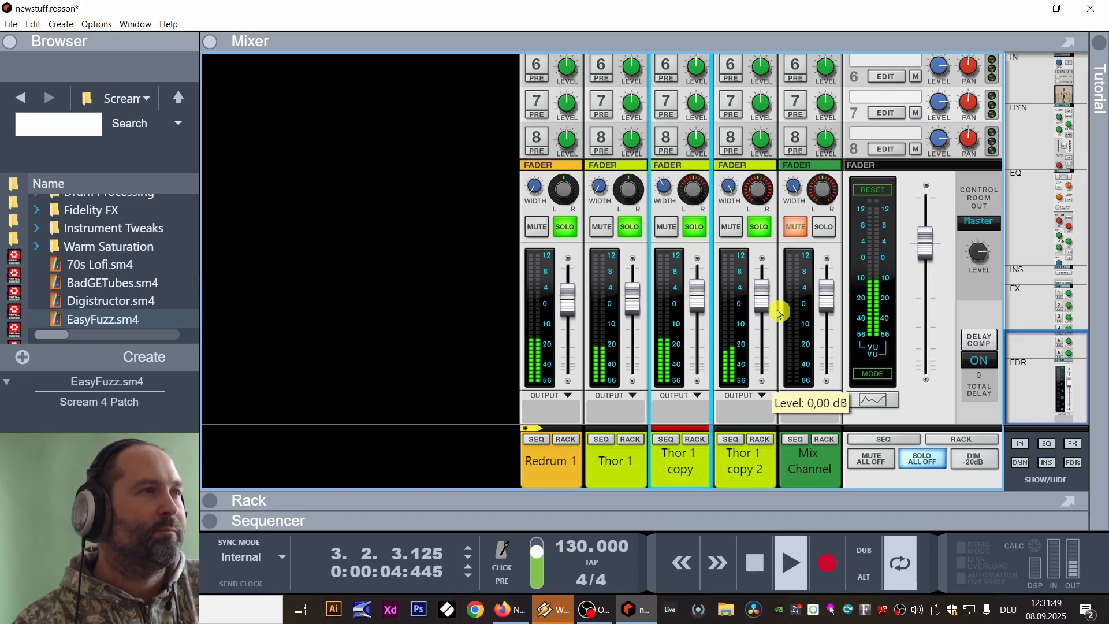
Enable the tempo-synced delay on Thor 1 copy 2 with a delay time of 3/16 and audition it in the loop.
left_click(755, 563)
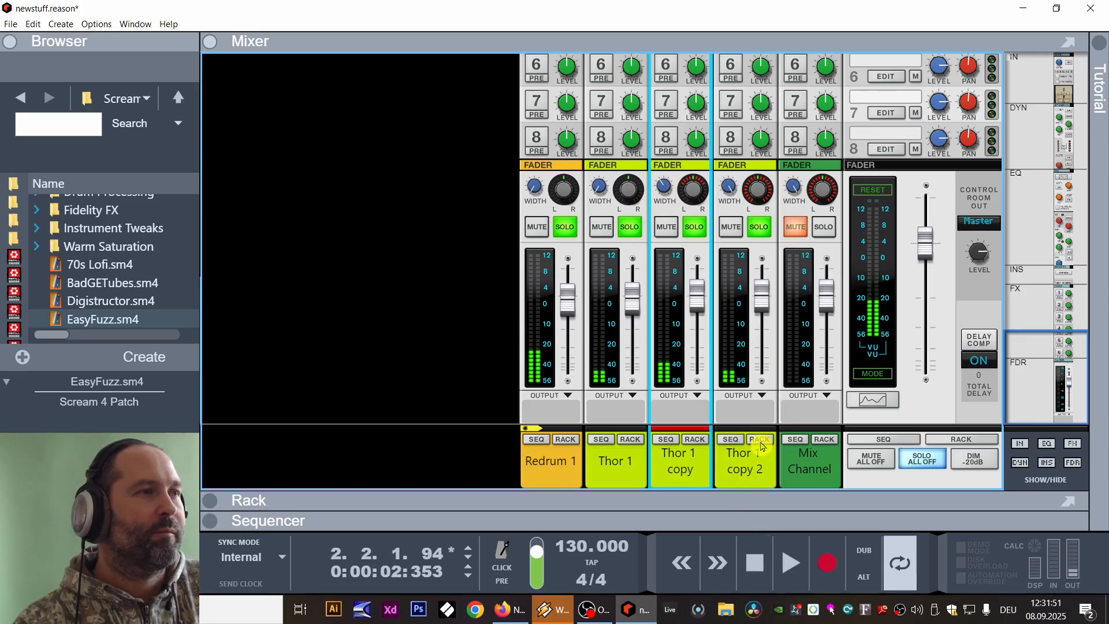
left_click(760, 440)
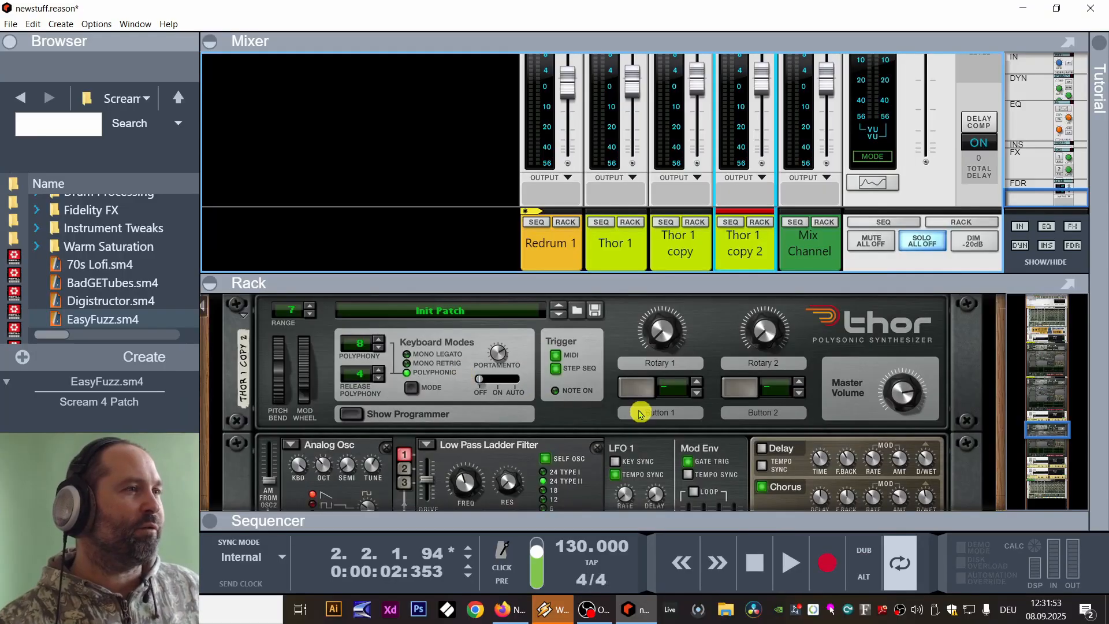
scroll(639, 414, "down", 3)
left_click(762, 327)
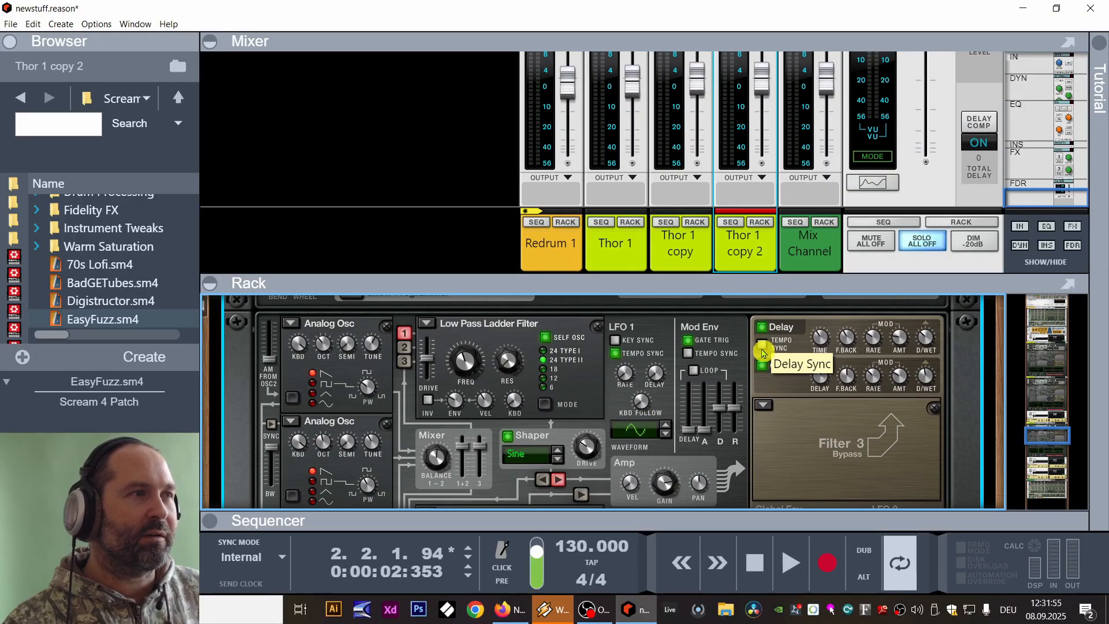
left_click(762, 348)
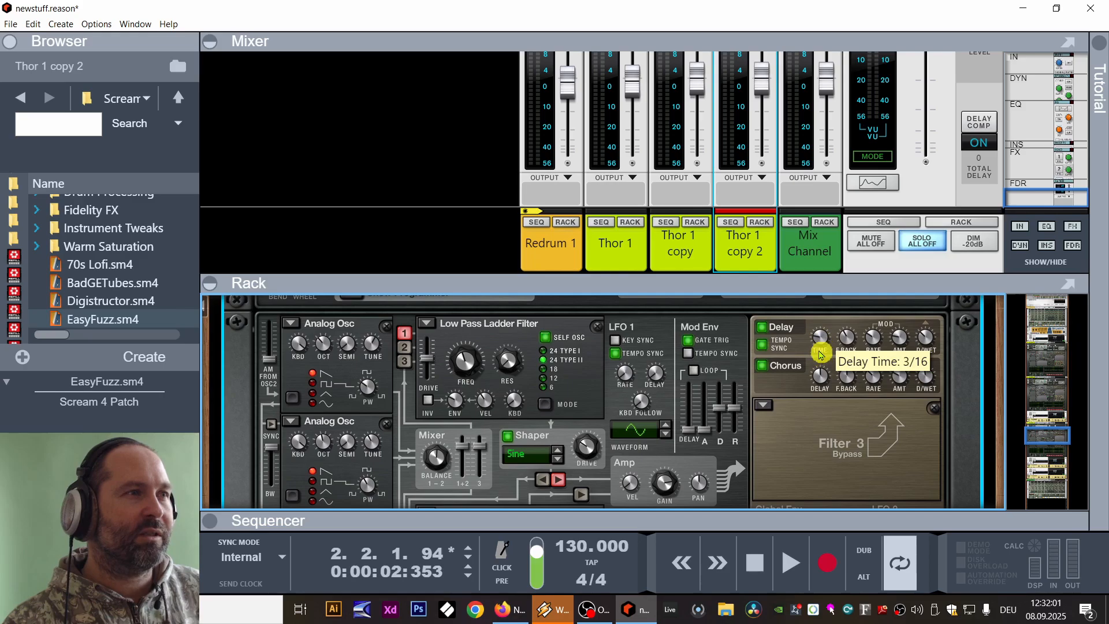
left_click(789, 562)
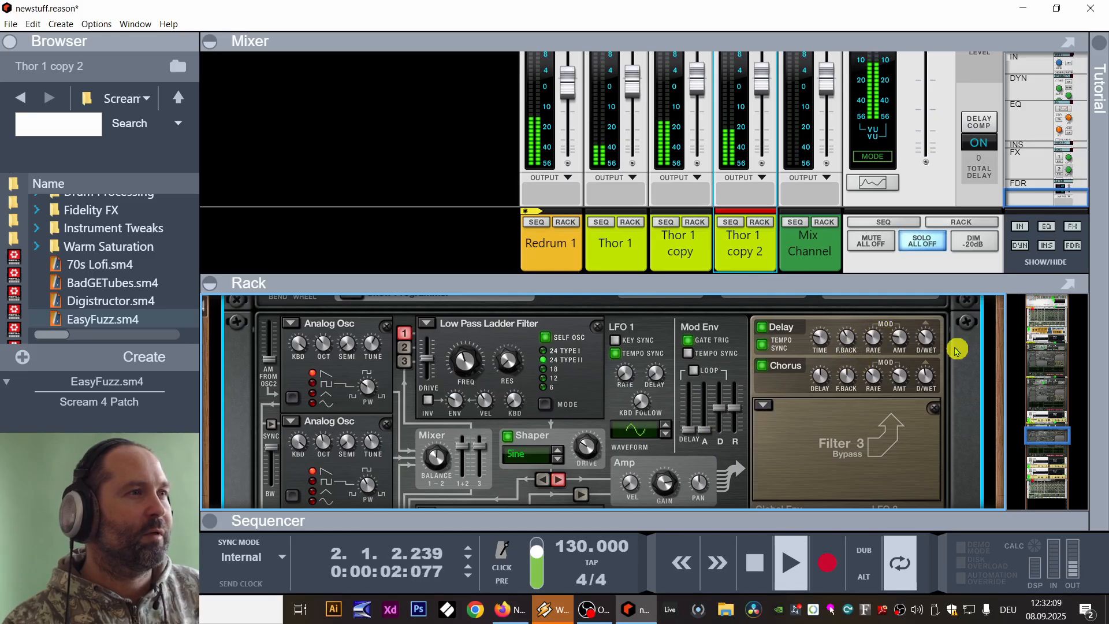
key("space")
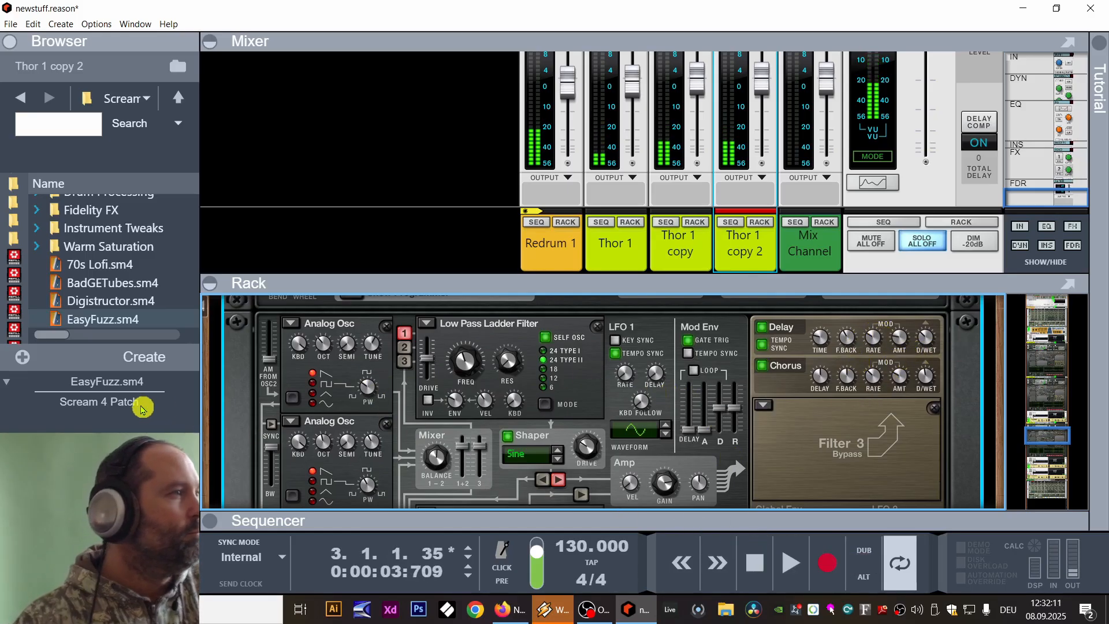
Insert a PH-90 Phaser effect after Thor 1 copy 2 in the rack.
scroll(248, 391, "down", 5)
scroll(247, 391, "down", 2)
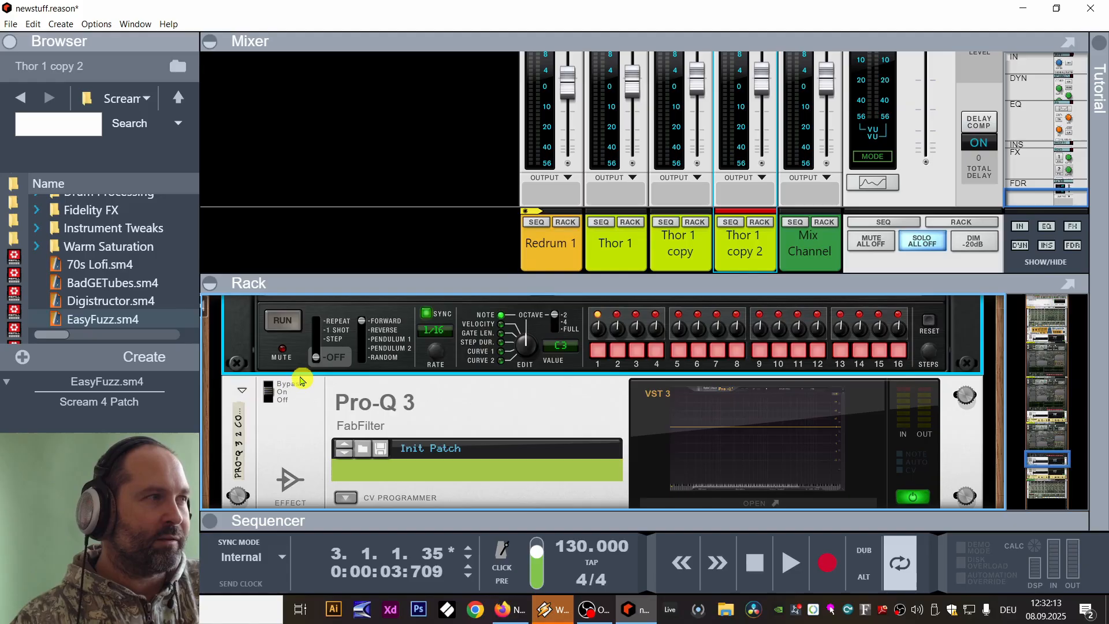
right_click(233, 336)
mouse_move(289, 330)
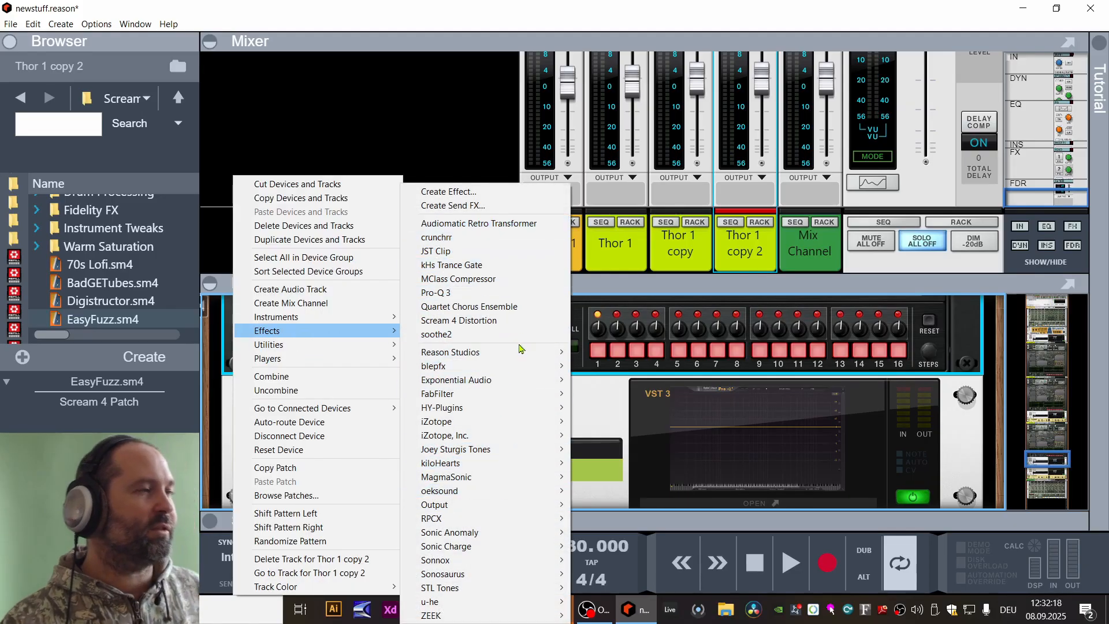
mouse_move(528, 351)
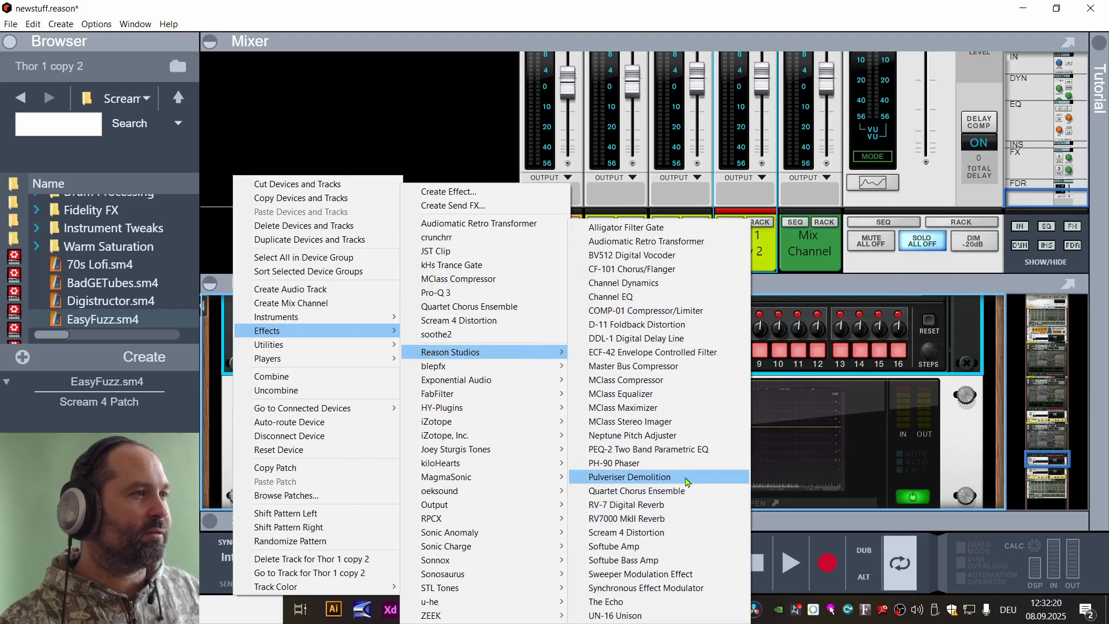
left_click(696, 462)
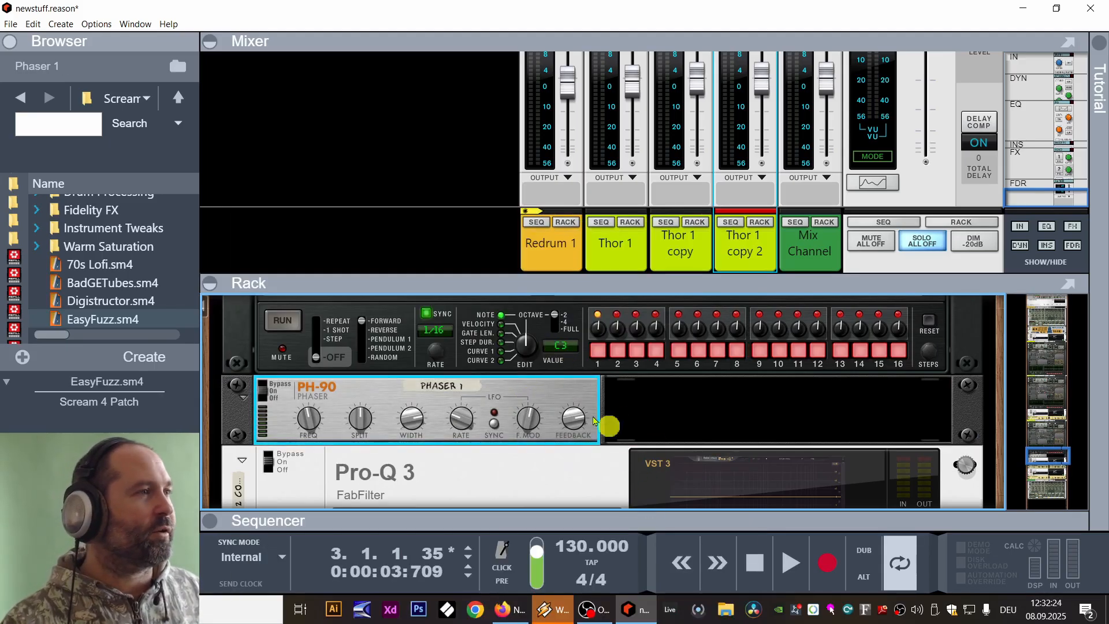
Adjust the PH-90 phaser's frequency and set its LFO rate to 2 while auditioning the loop.
key("space")
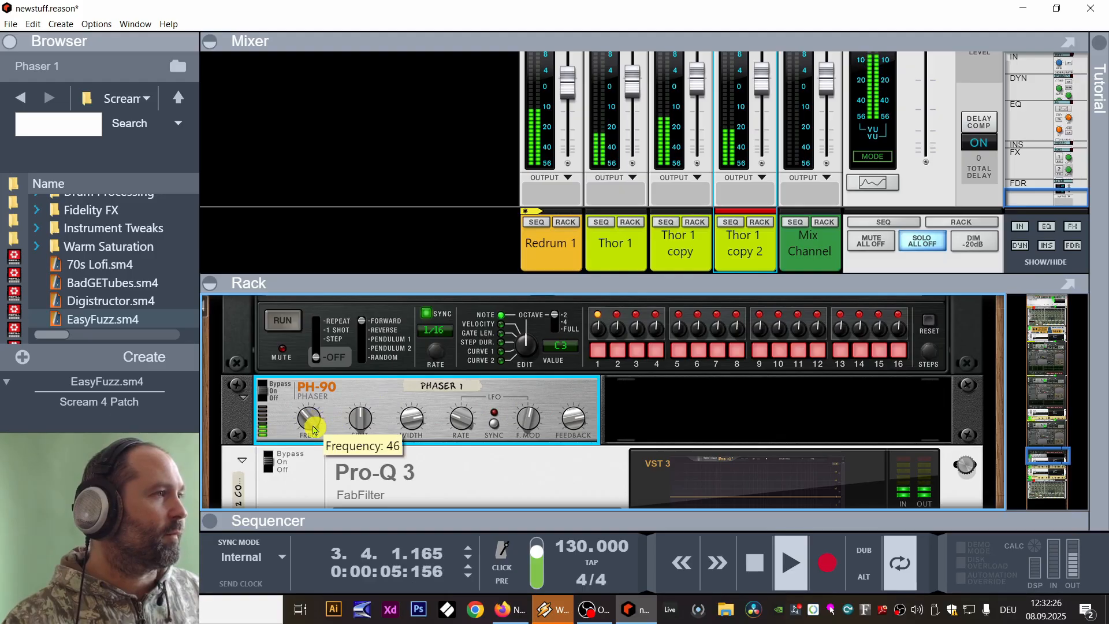
left_click_drag(309, 434, 309, 440)
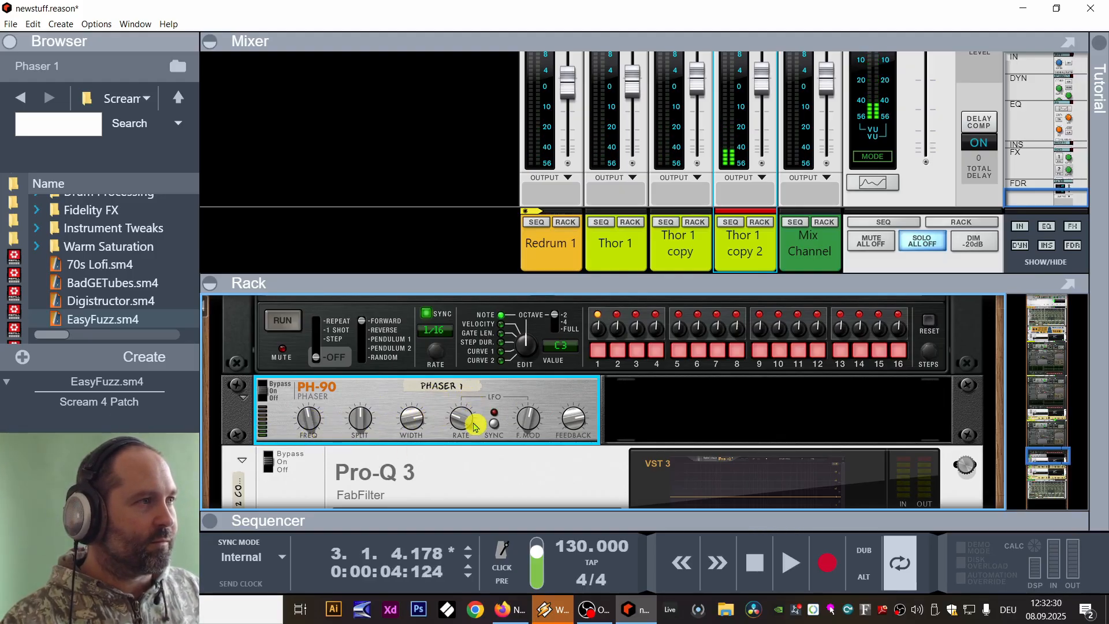
key("space")
key("space")
key("space")
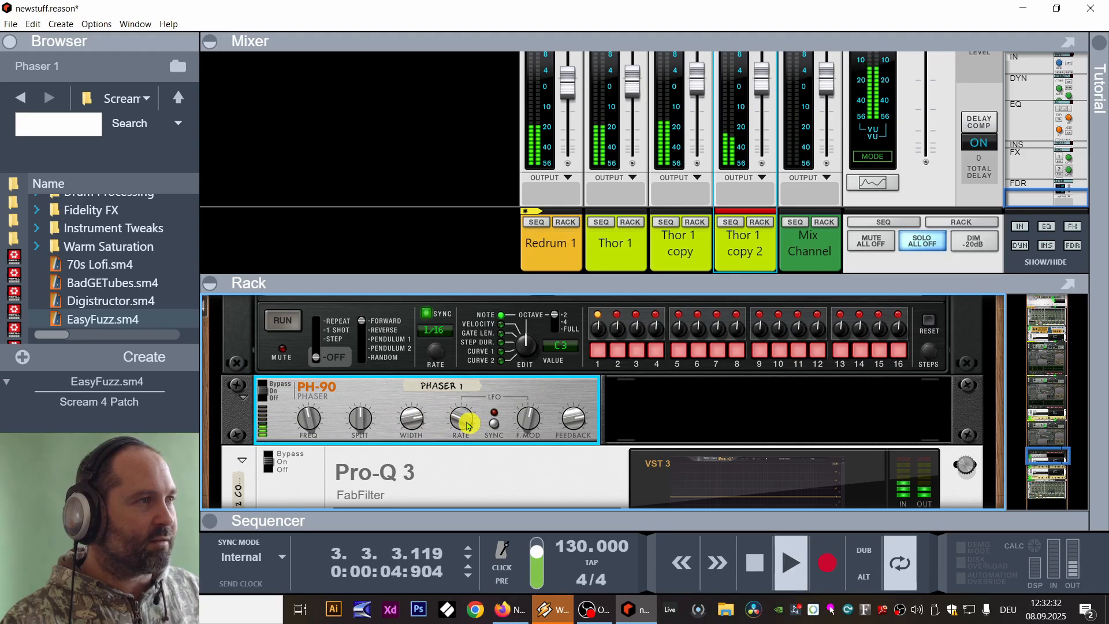
left_click_drag(465, 424, 467, 441)
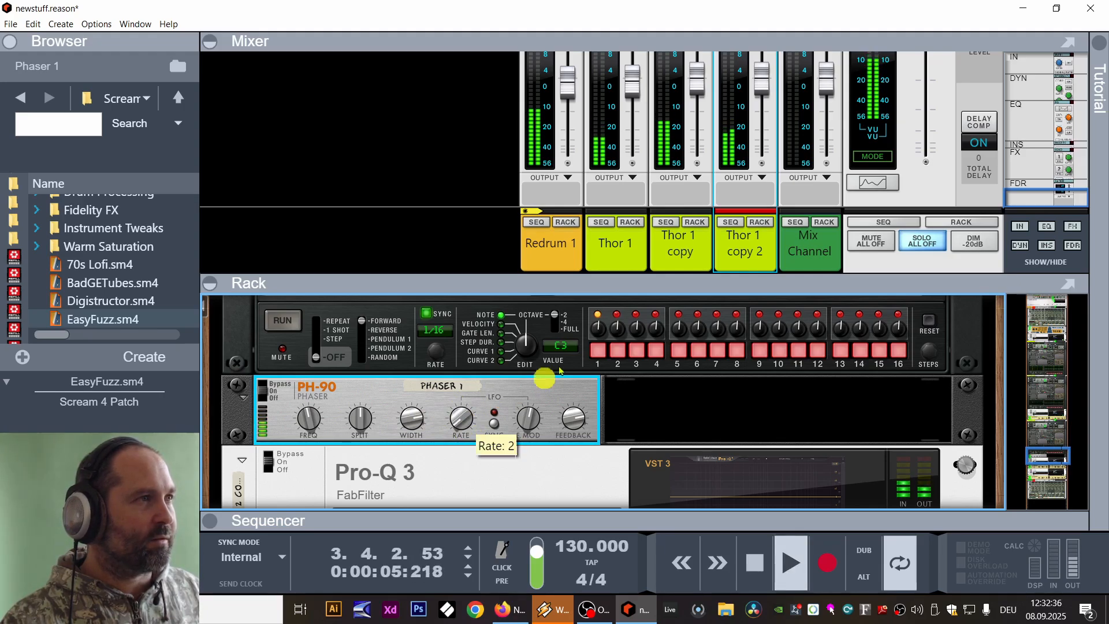
Enlarge the mixer view, set the song tempo to 124 BPM, and audition the loop.
left_click_drag(591, 279, 600, 497)
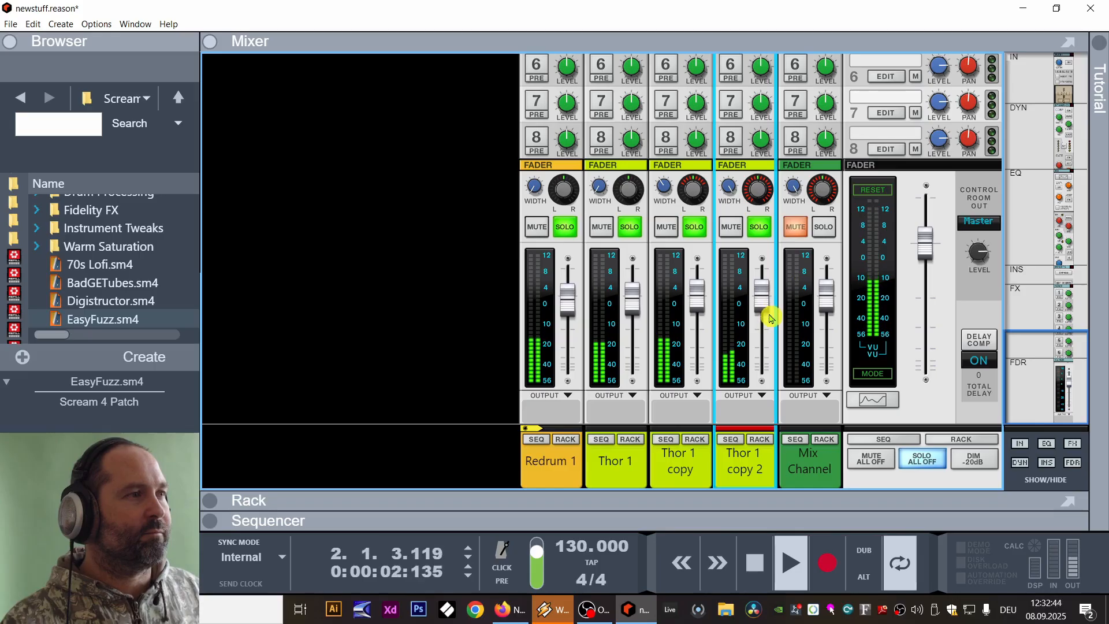
key("space")
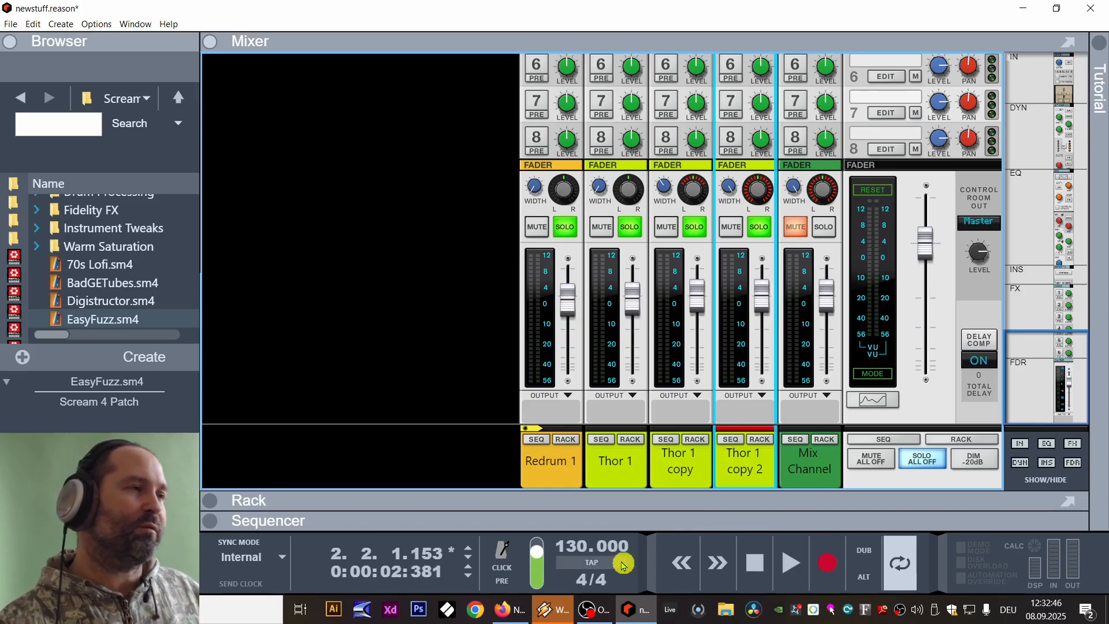
left_click(571, 552)
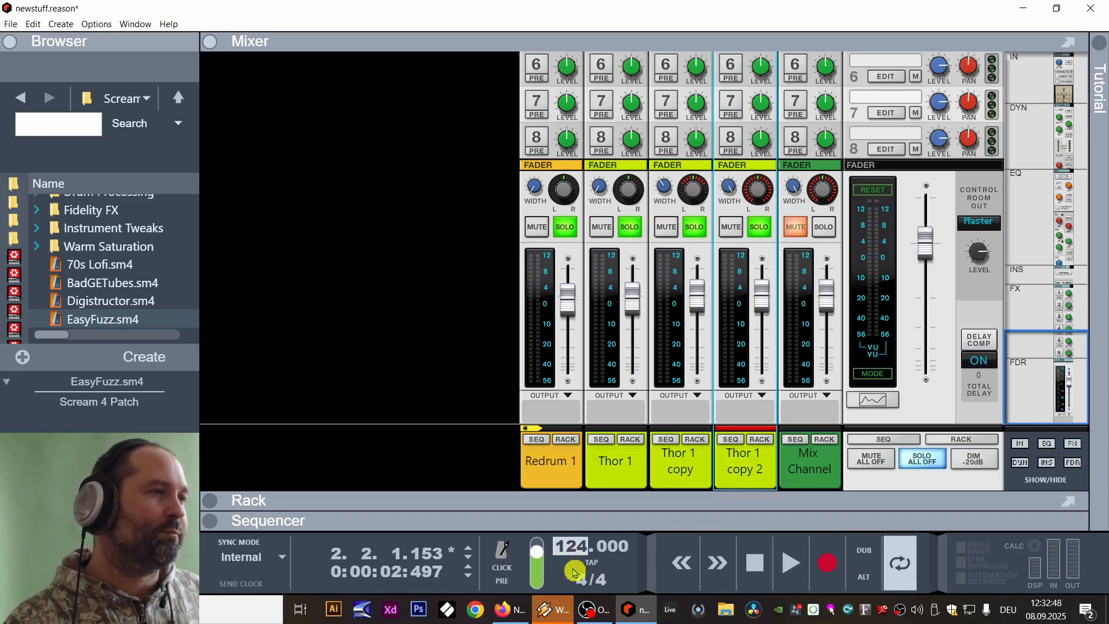
key("space")
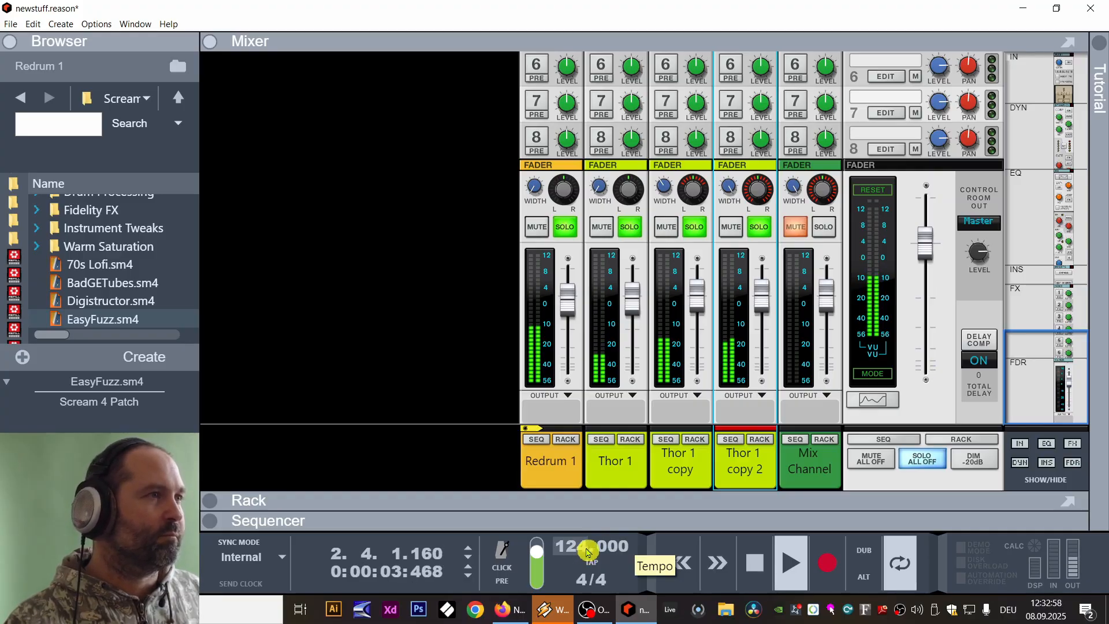
key("space")
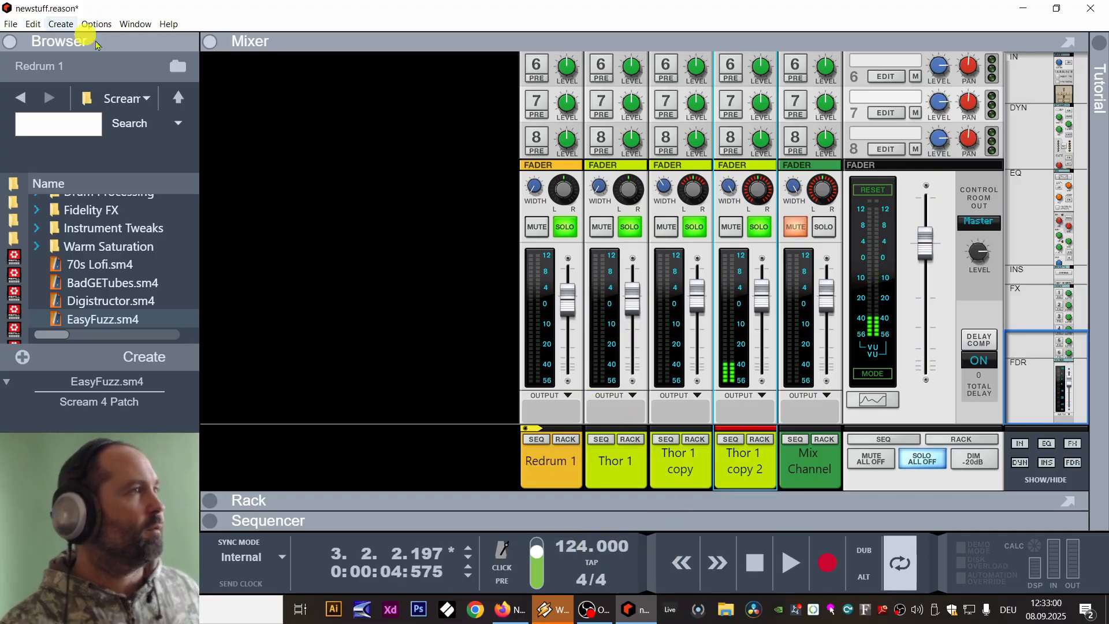
Create a second Redrum Drum Computer instrument from the instrument browser.
left_click(61, 24)
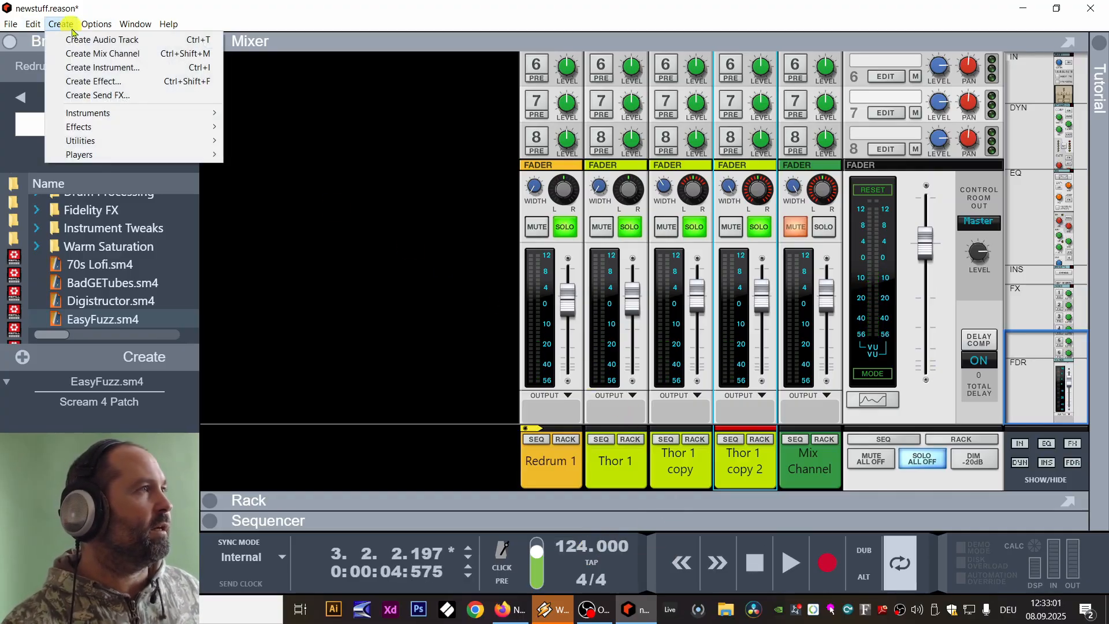
left_click(108, 68)
scroll(104, 266, "down", 5)
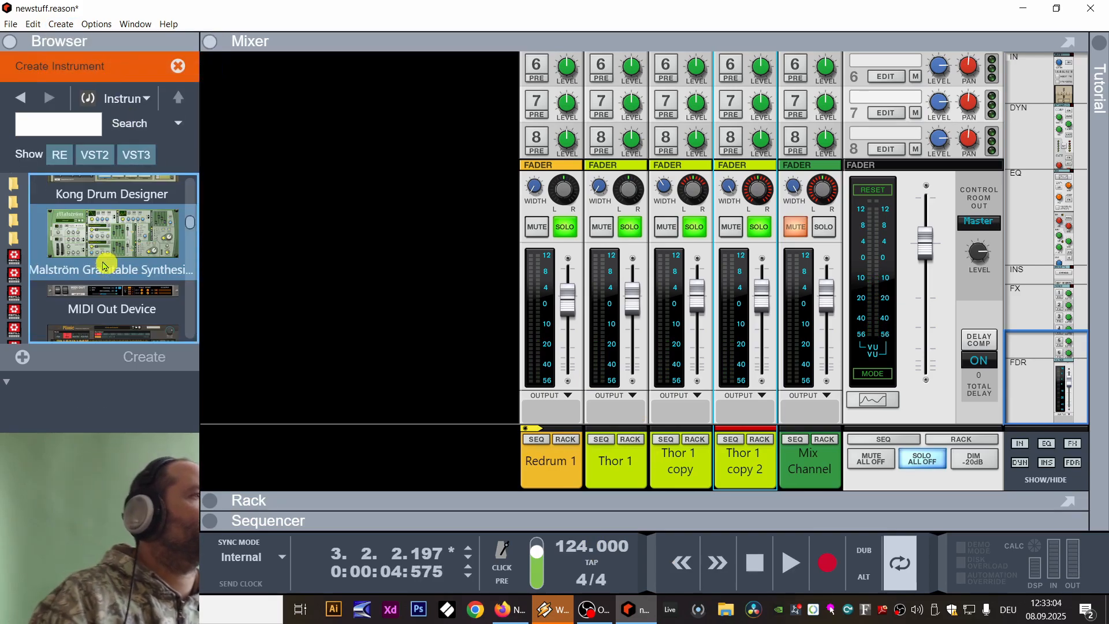
scroll(104, 265, "down", 8)
left_click(113, 278)
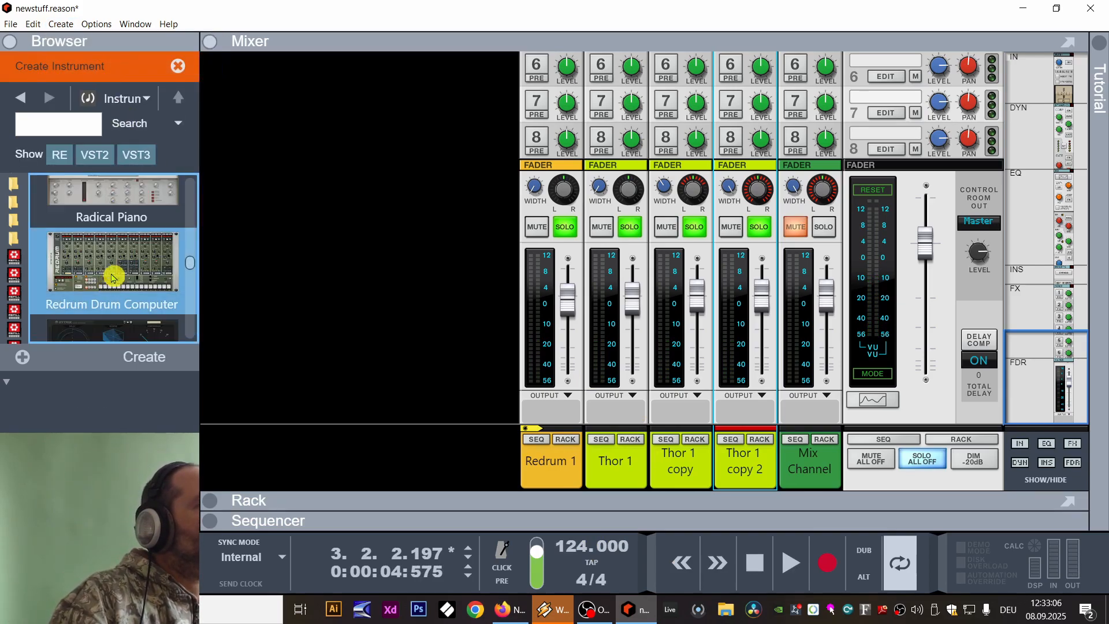
double_click(112, 278)
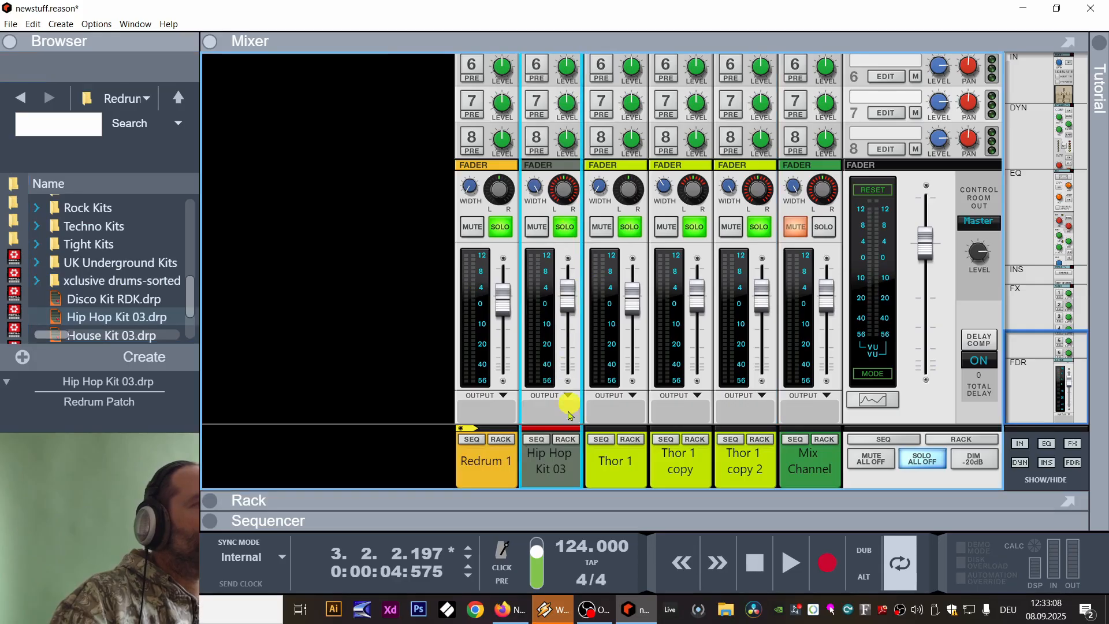
Show the Hip Hop Kit 03 Redrum in the rack, then widen the browser to open the sr snare folder within Snares.
left_click(566, 440)
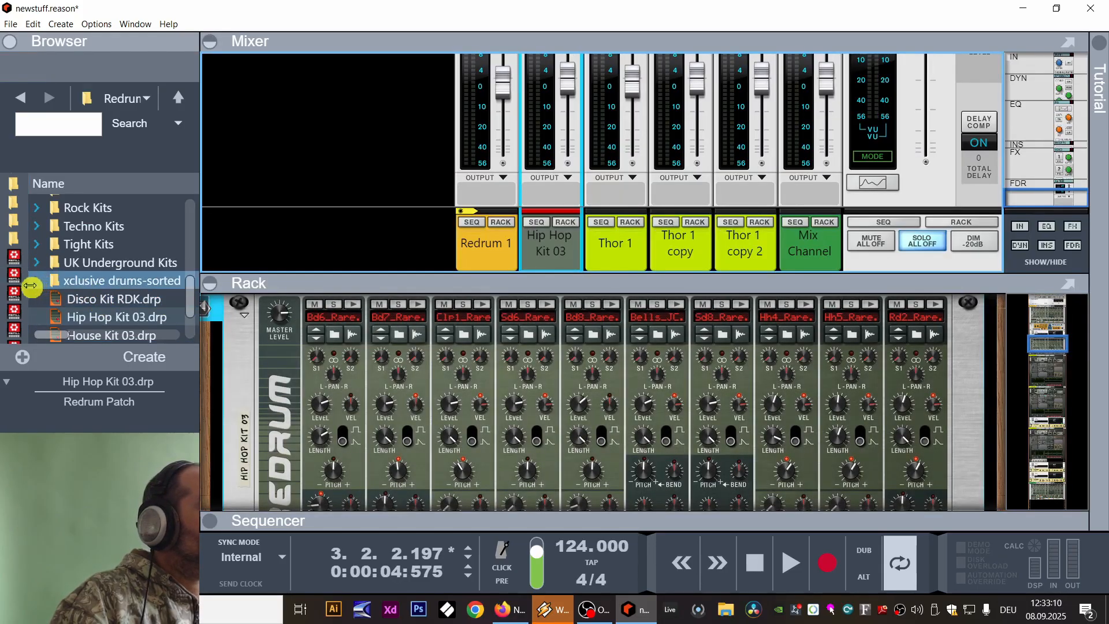
left_click_drag(28, 293, 94, 296)
scroll(80, 296, "down", 4)
scroll(80, 297, "down", 2)
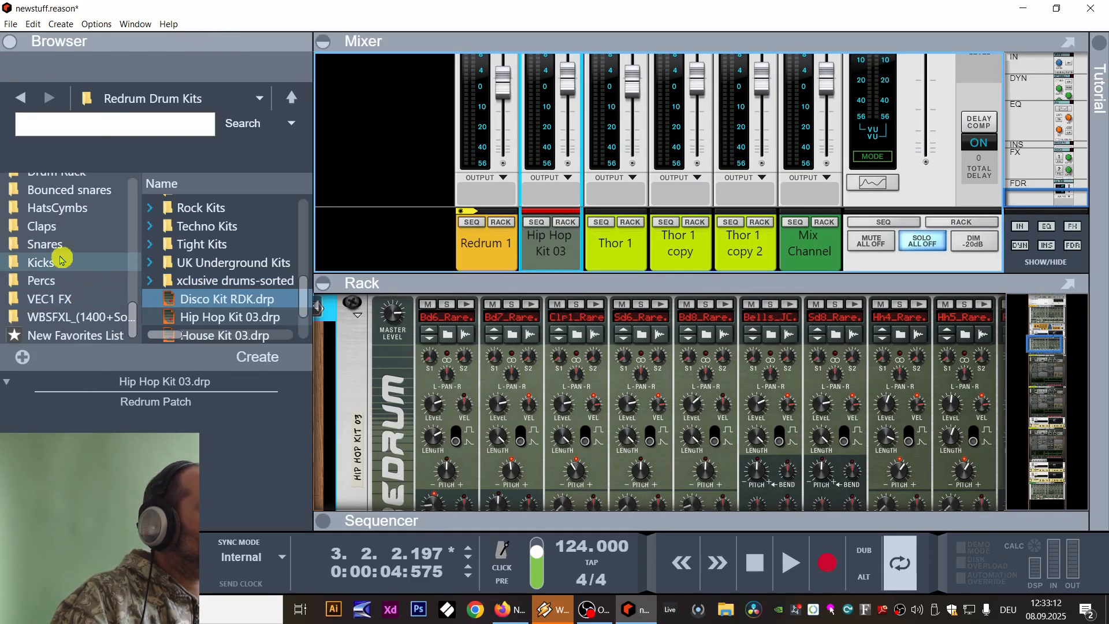
left_click(63, 262)
left_click(61, 245)
scroll(191, 236, "down", 3)
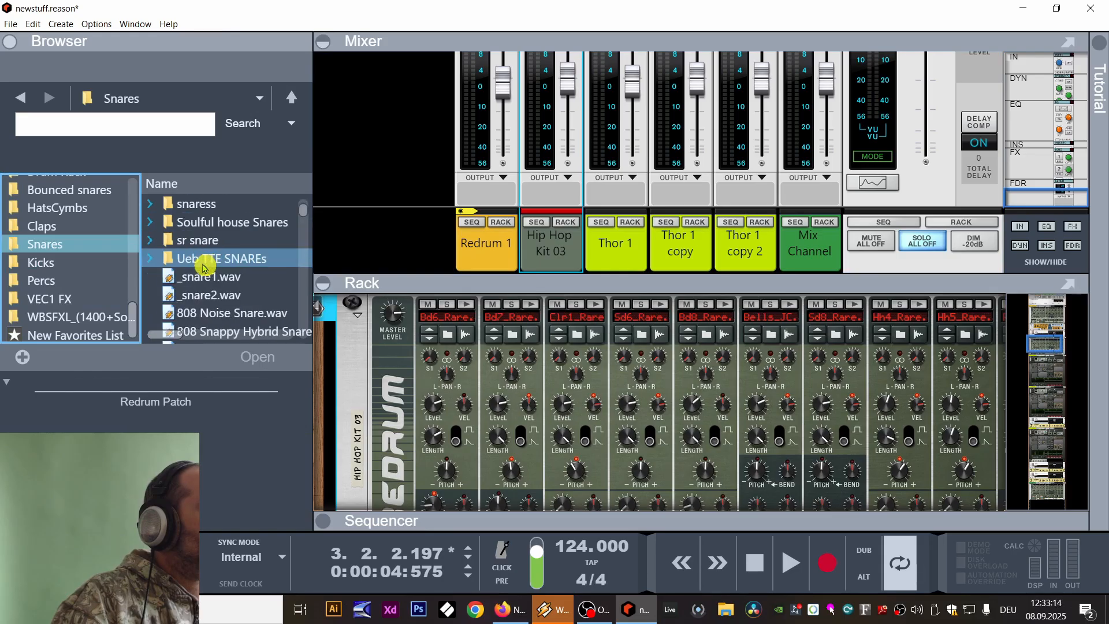
double_click(190, 242)
Audition the SR16 snare samples and load SR16 Snr_Dry08.wav into drum channel 2 of the Hip Hop Kit 03 Redrum.
left_click(241, 276)
key("Down")
key("Down")
key("Down")
key("Down")
key("Down")
key("Down")
key("Down")
key("Down")
key("Down")
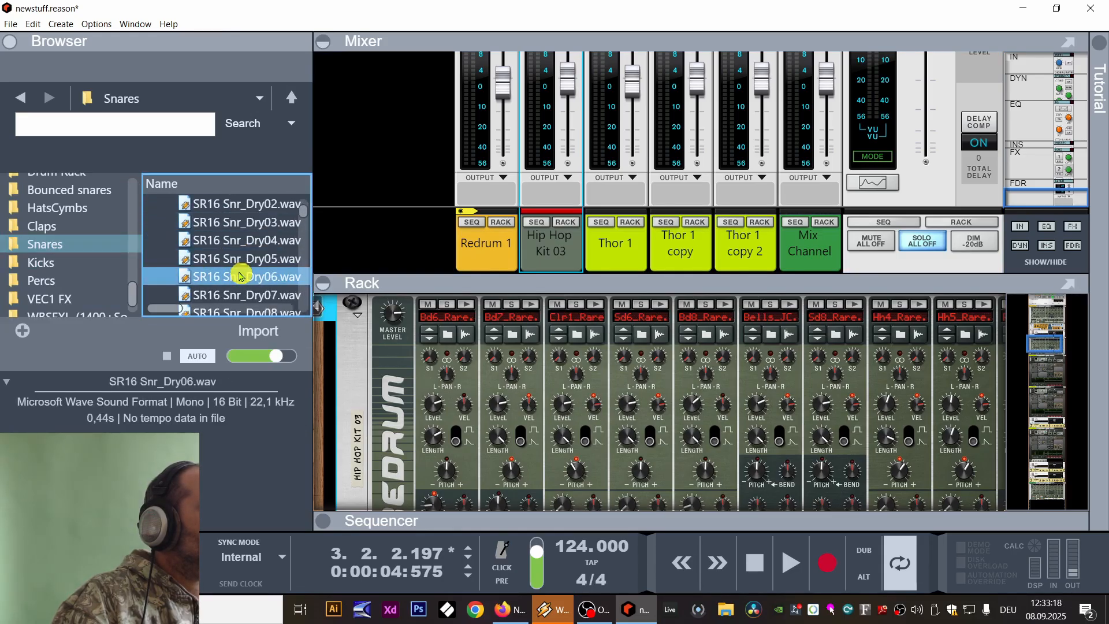
key("Down")
key("Down")
key("Down")
left_click(247, 261)
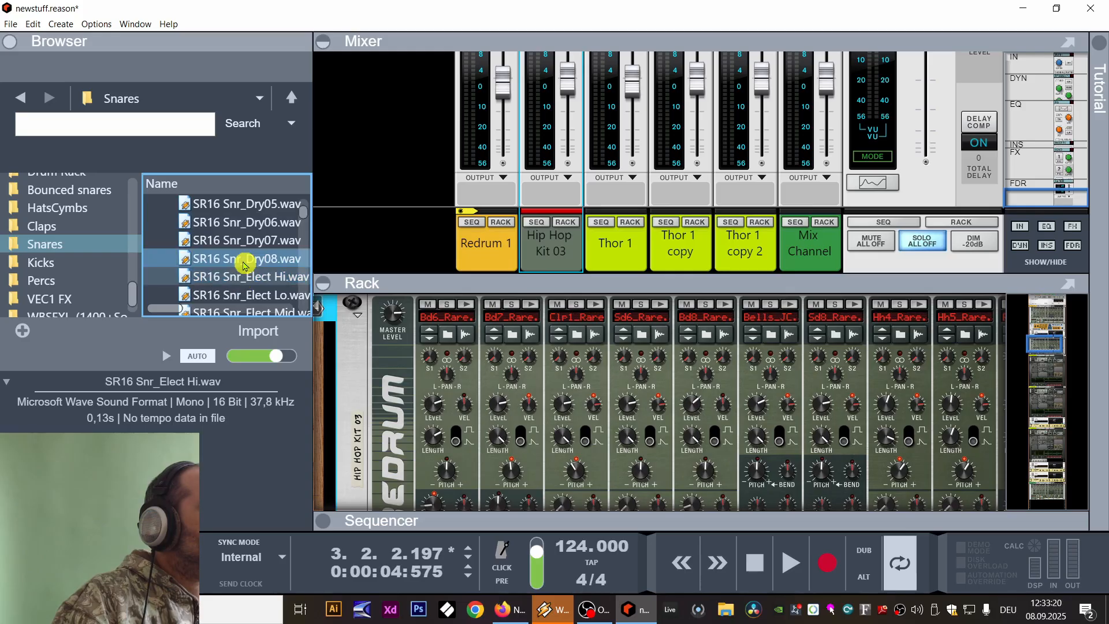
left_click_drag(242, 264, 534, 433)
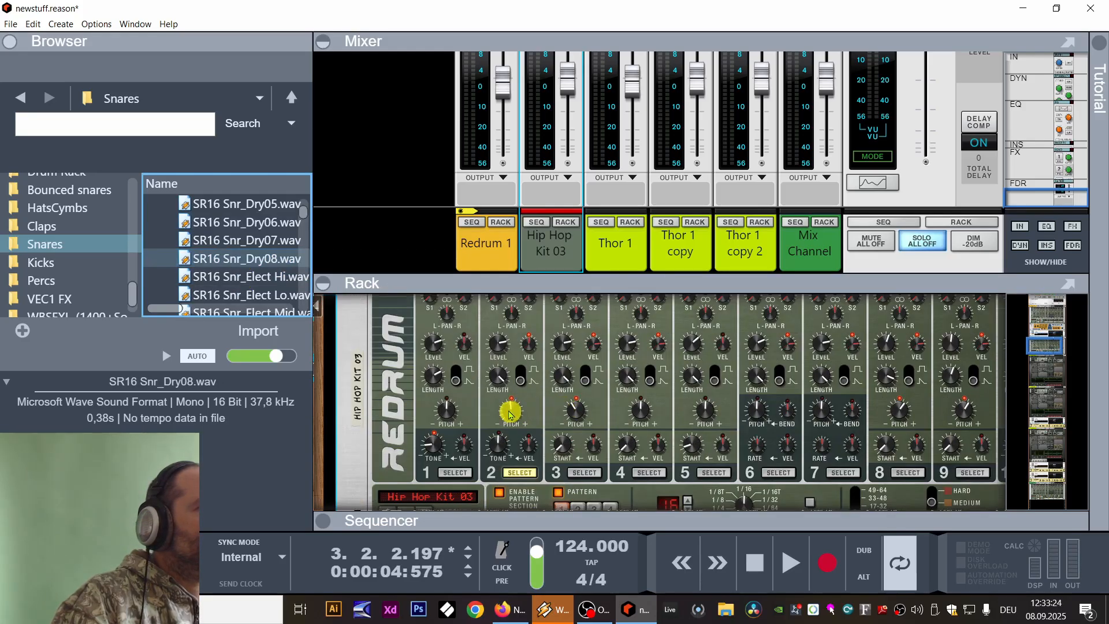
Program channel 2 snare hits on steps 5 and 13, and lower the Hip Hop Kit 03 fader while playing the loop.
scroll(577, 410, "down", 3)
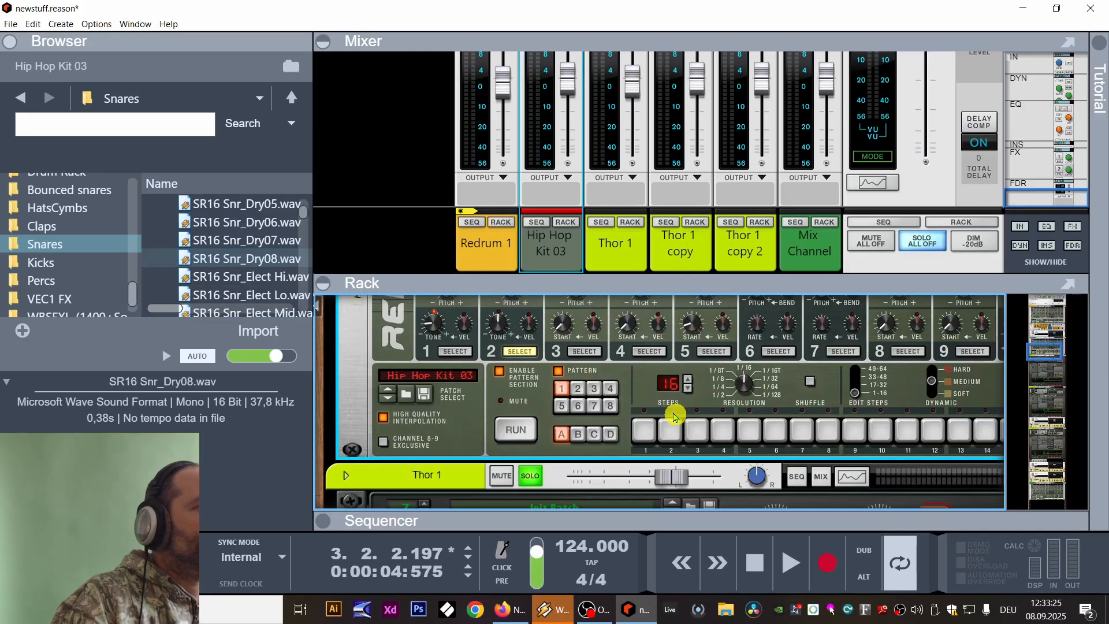
left_click(749, 434)
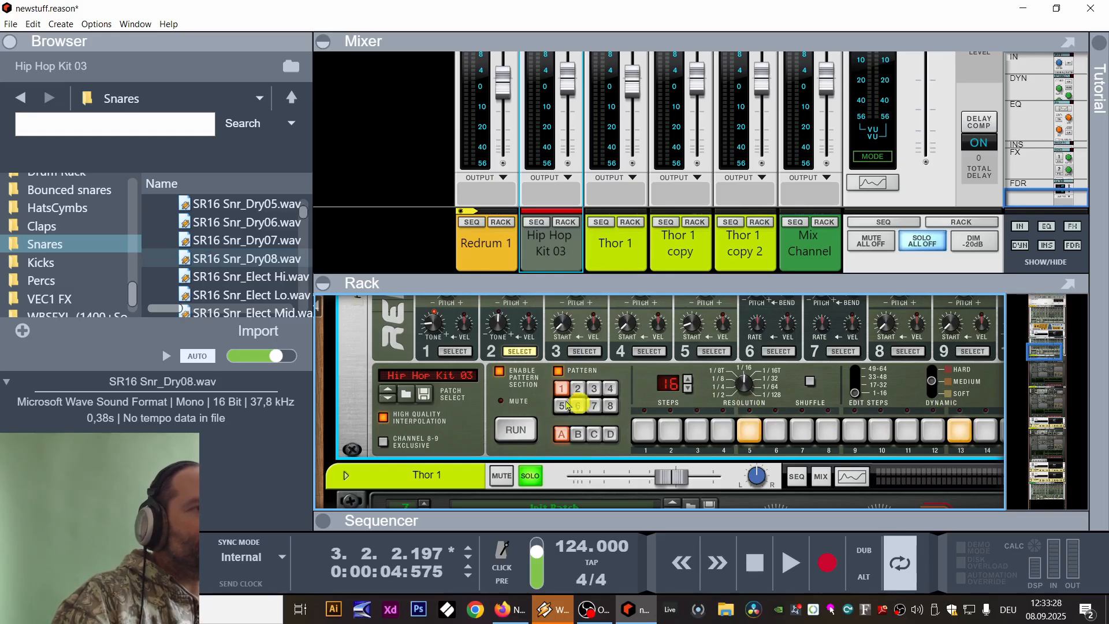
left_click(516, 429)
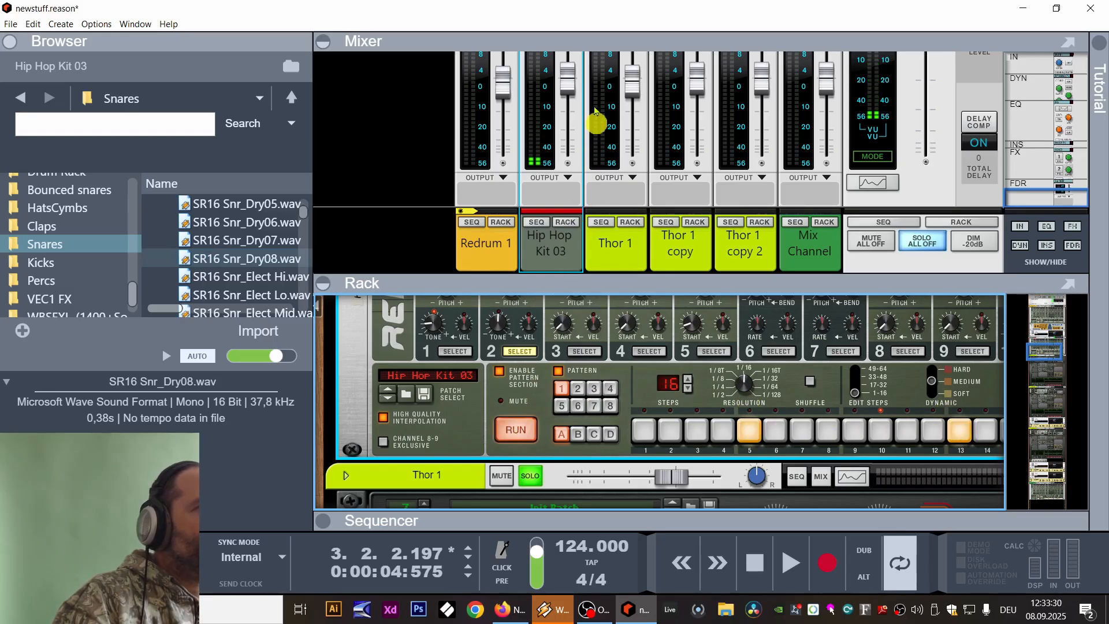
left_click_drag(569, 75, 568, 99)
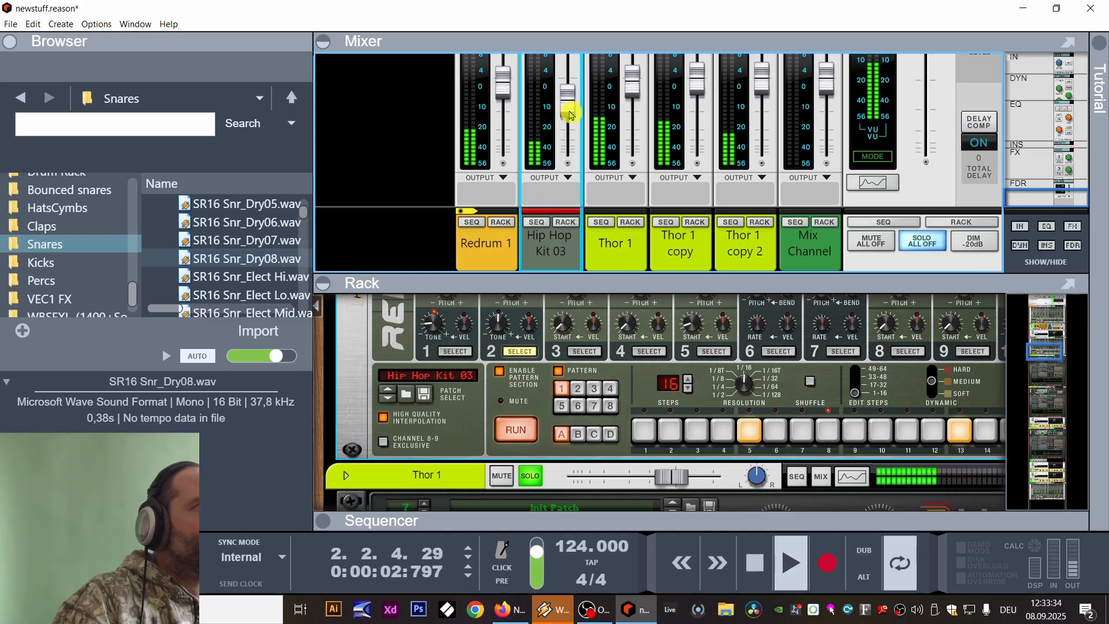
left_click_drag(569, 111, 568, 120)
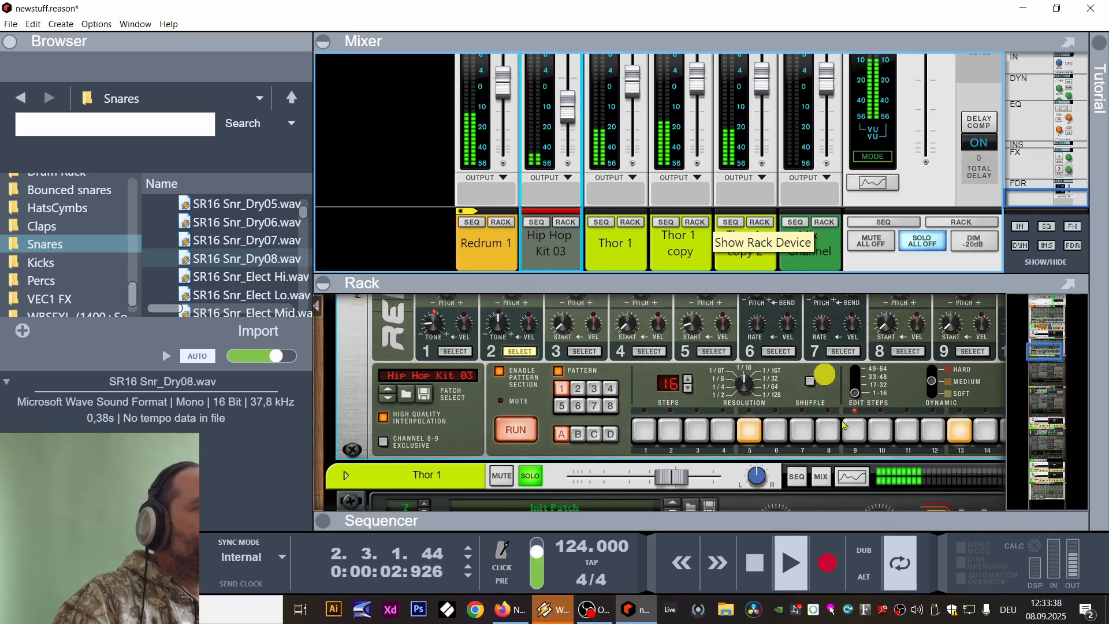
key("space")
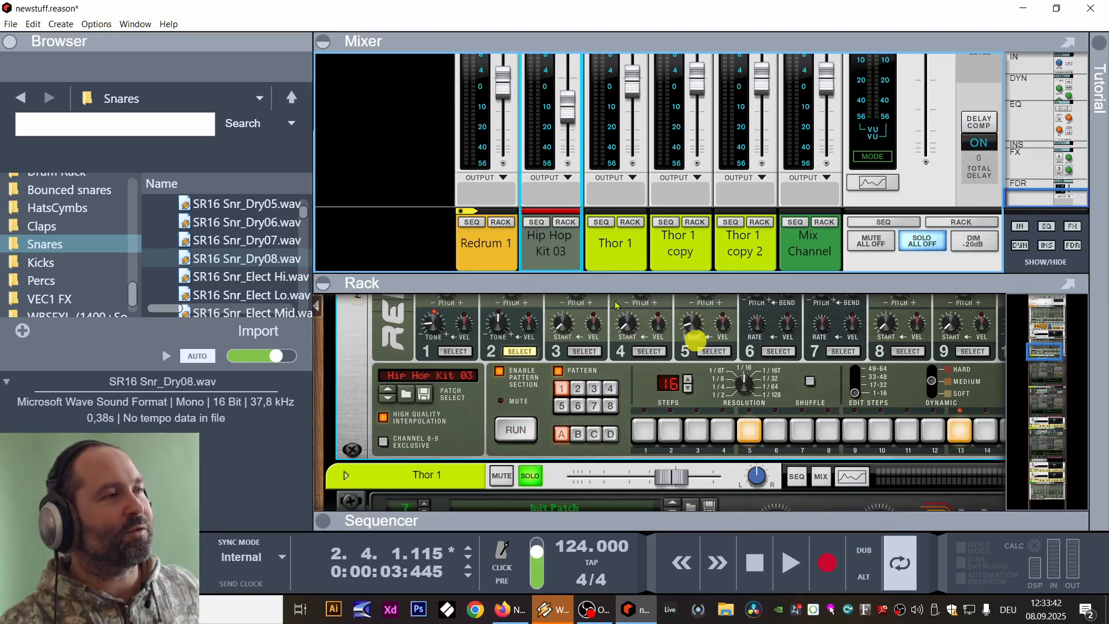
Insert a Scream 4 Distortion effect after the Hip Hop Kit 03 Redrum.
right_click(372, 312)
mouse_move(462, 168)
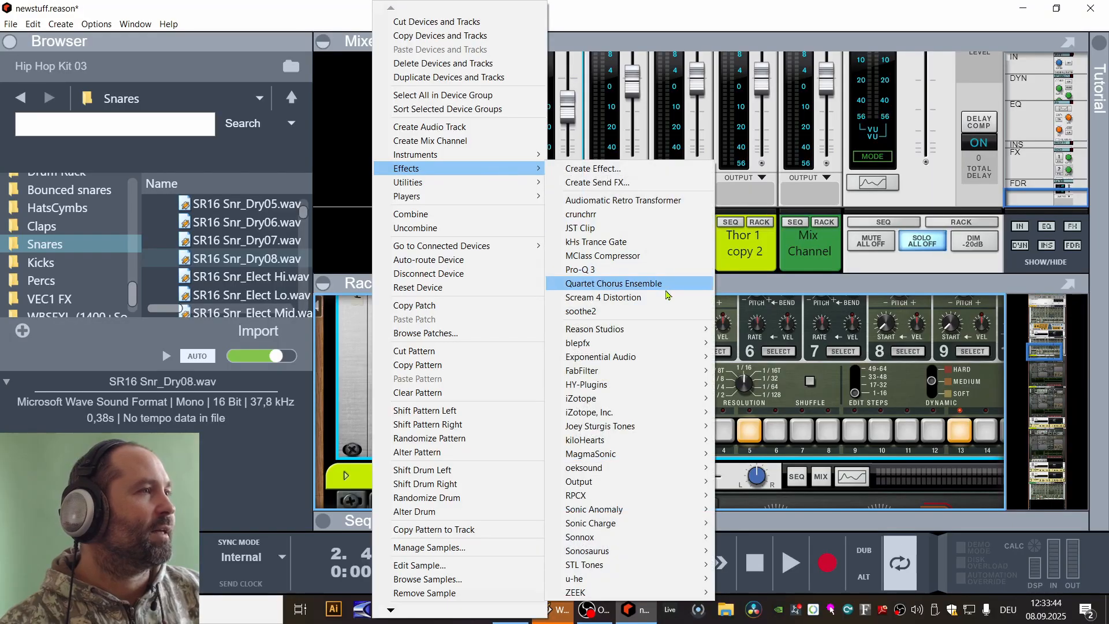
left_click(665, 297)
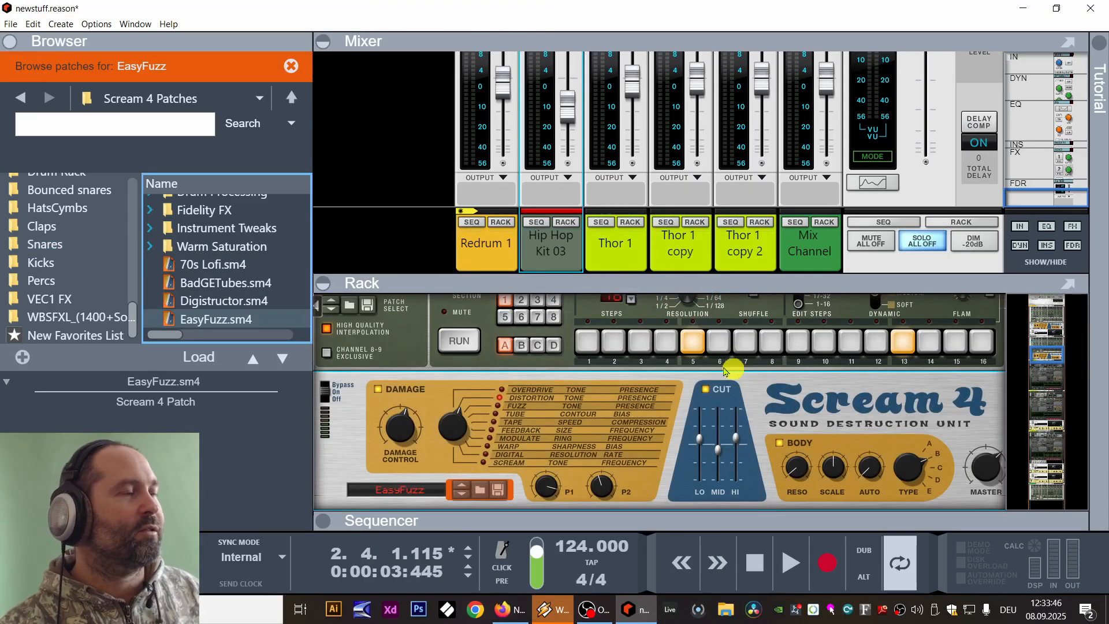
Set the Scream 4 damage type to Overdrive and lower the Hip Hop Kit 03 fader further while auditioning the loop.
key("space")
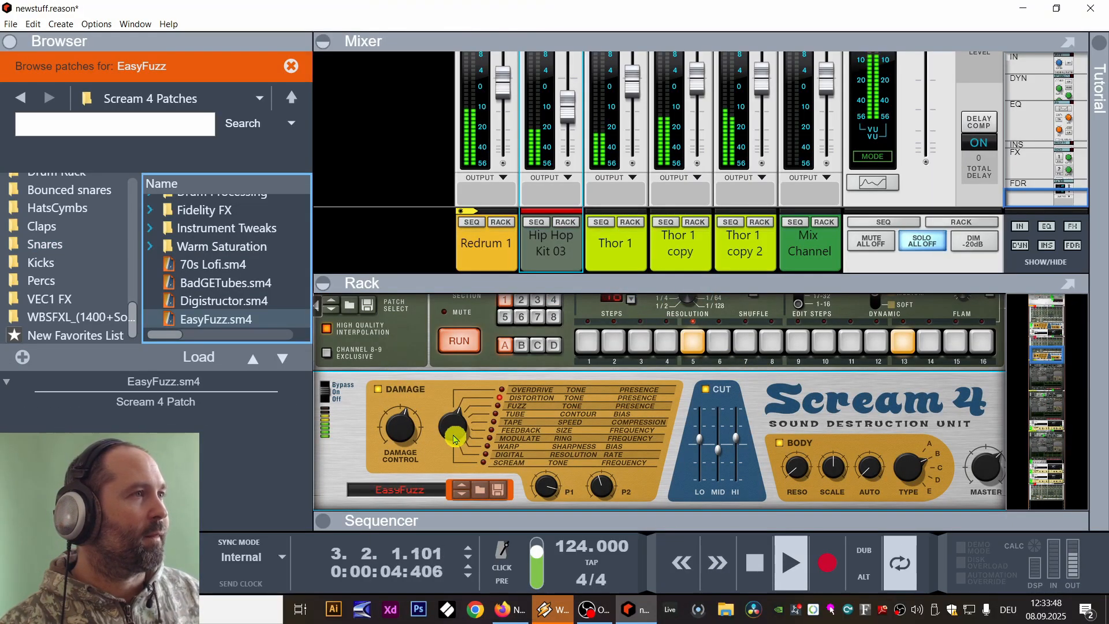
left_click_drag(454, 432, 462, 462)
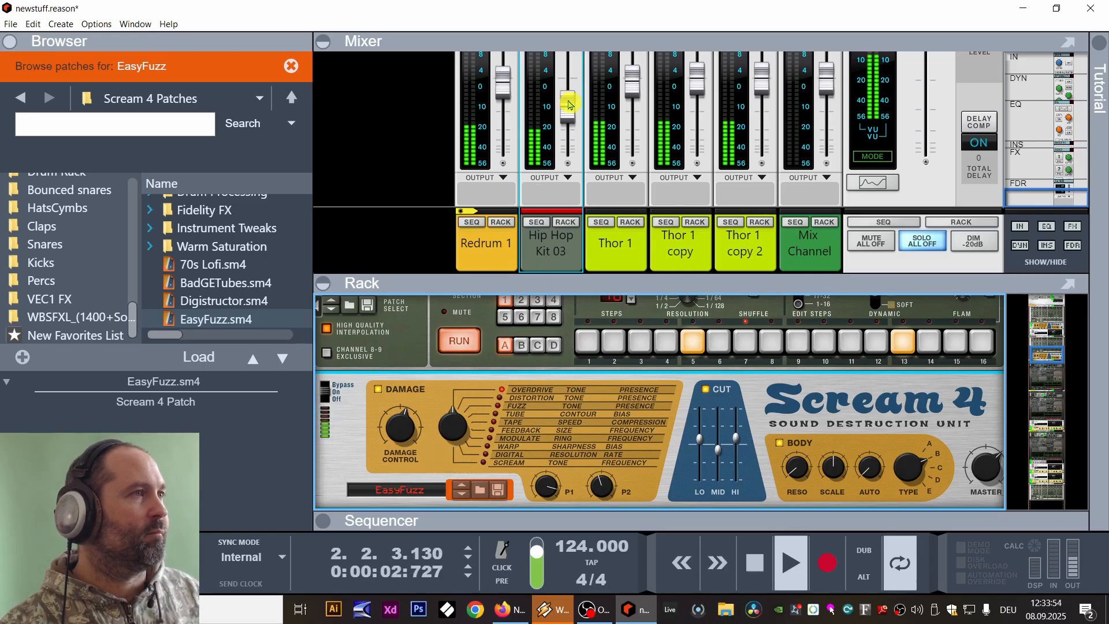
left_click_drag(569, 105, 572, 116)
key("space")
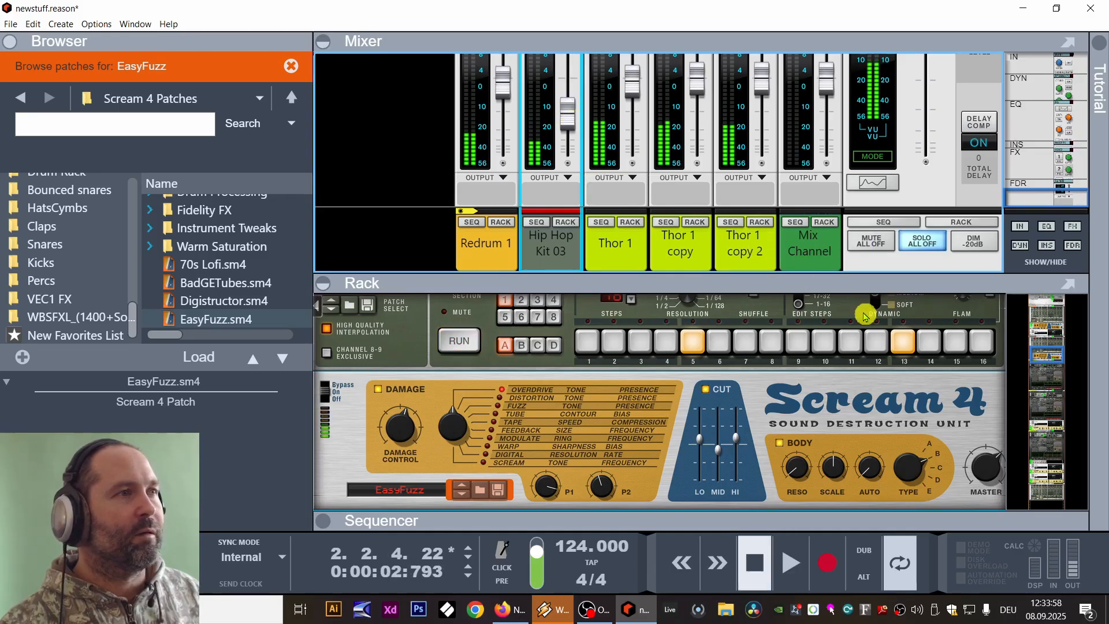
Enlarge the rack view and set the Hip Hop Kit 03 pattern length to 64 steps.
left_click_drag(842, 274, 820, 65)
scroll(754, 338, "up", 3)
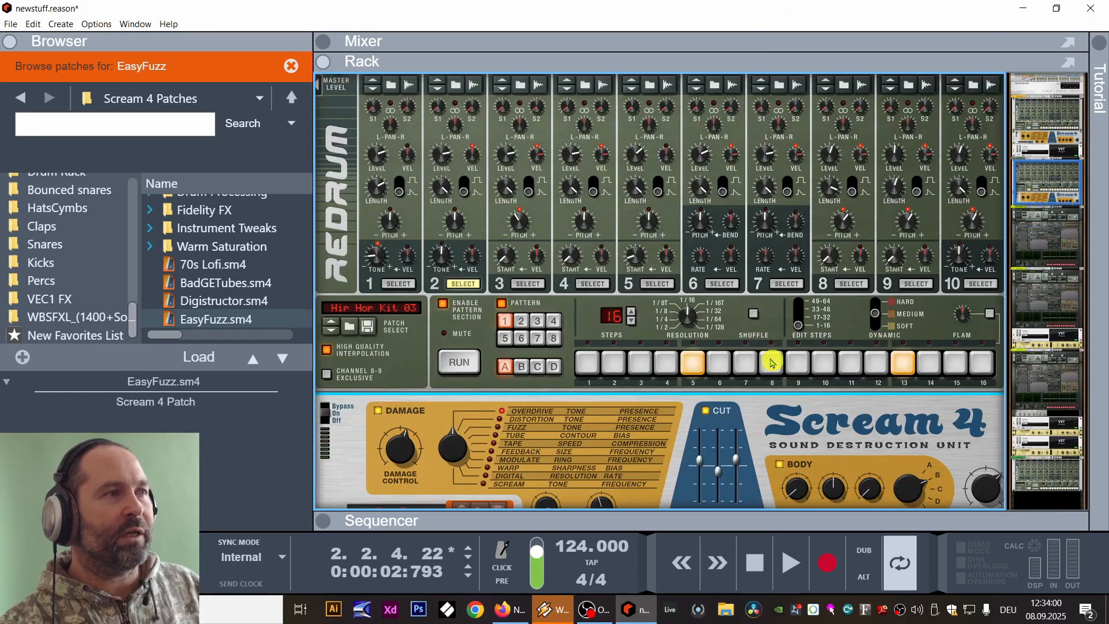
left_click(632, 320)
left_click(632, 319)
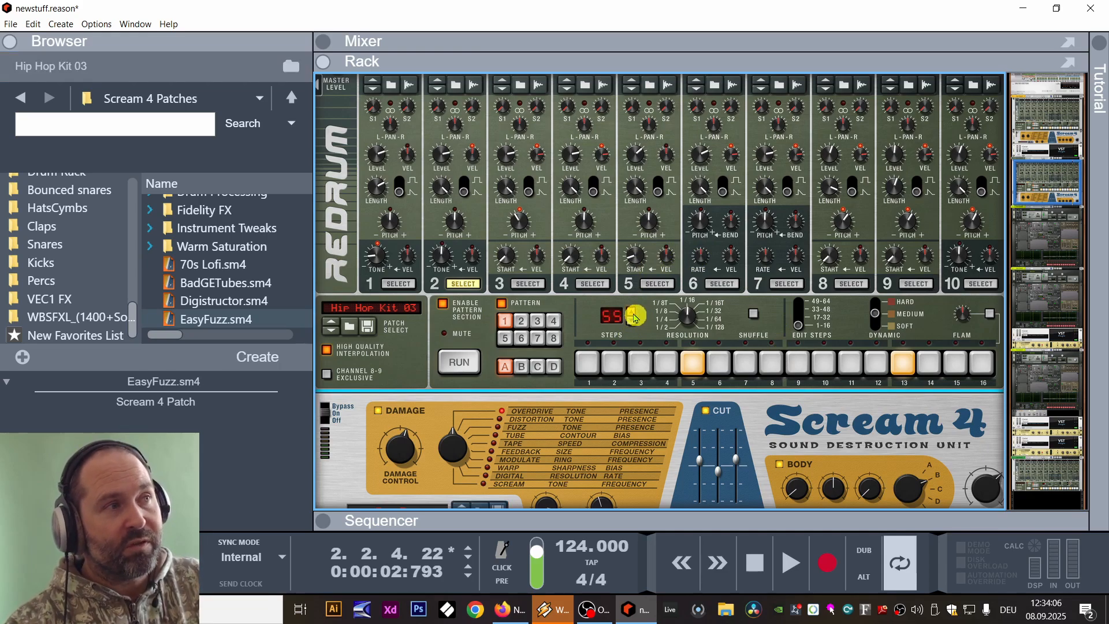
Program snare hits at positions 5 and 13 on the three remaining step pages, adding 10 on 17-32 and 10 and 16 on 49-64.
left_click(804, 318)
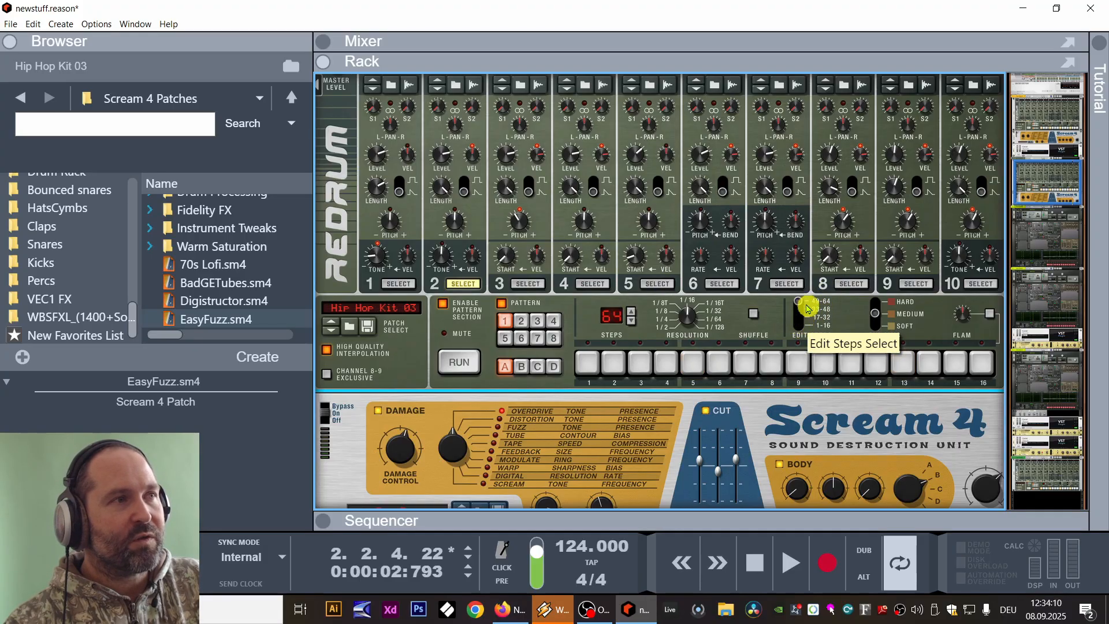
left_click(806, 309)
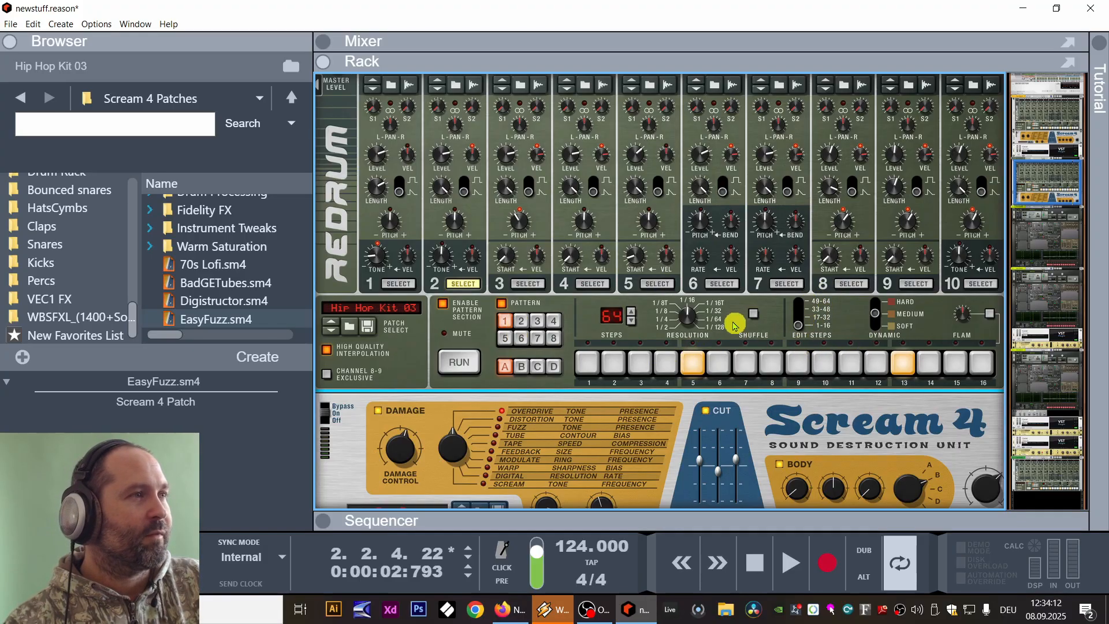
left_click(800, 317)
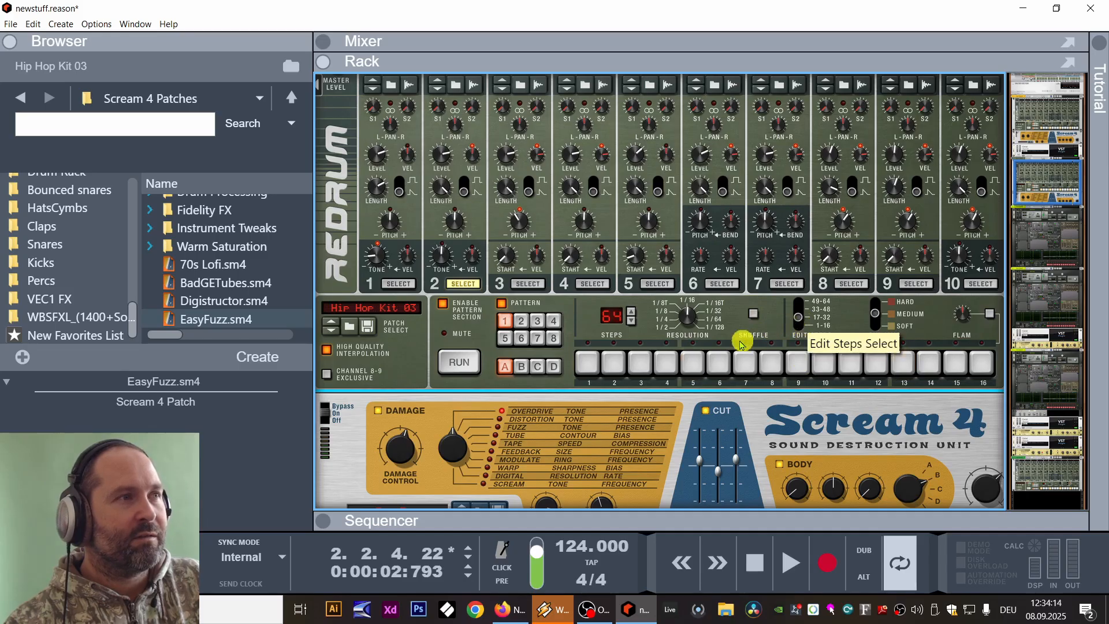
left_click(815, 321)
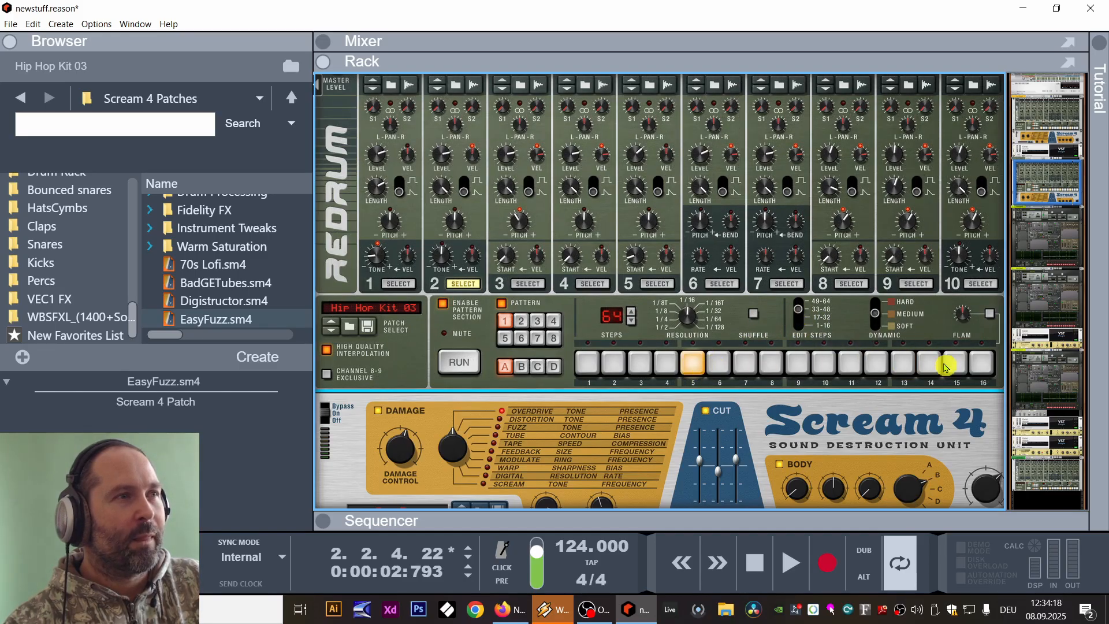
left_click(799, 308)
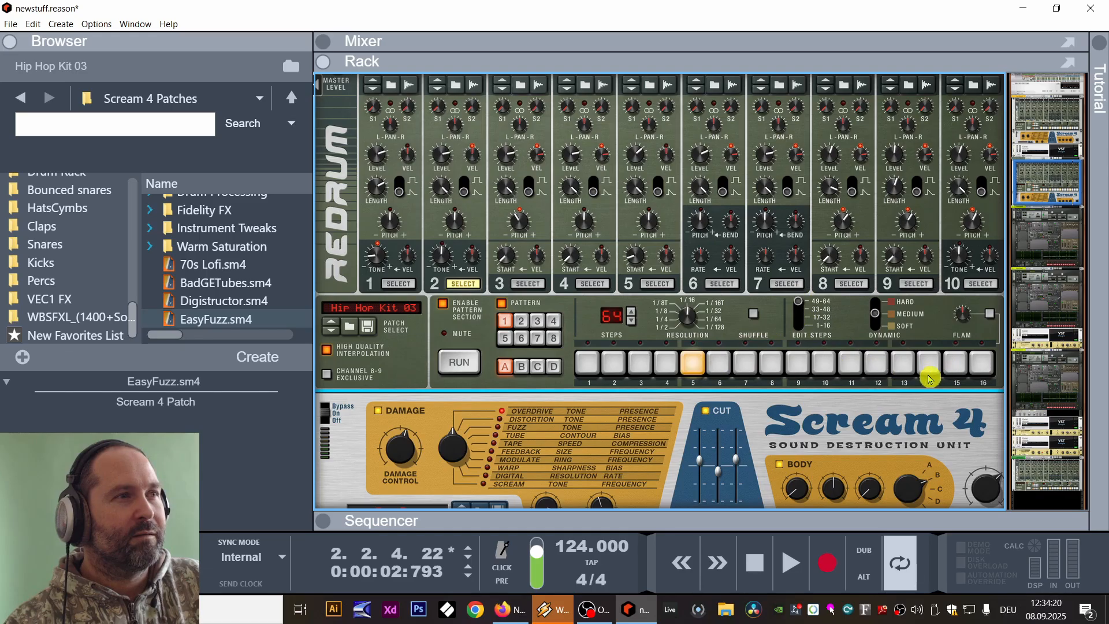
left_click(798, 305)
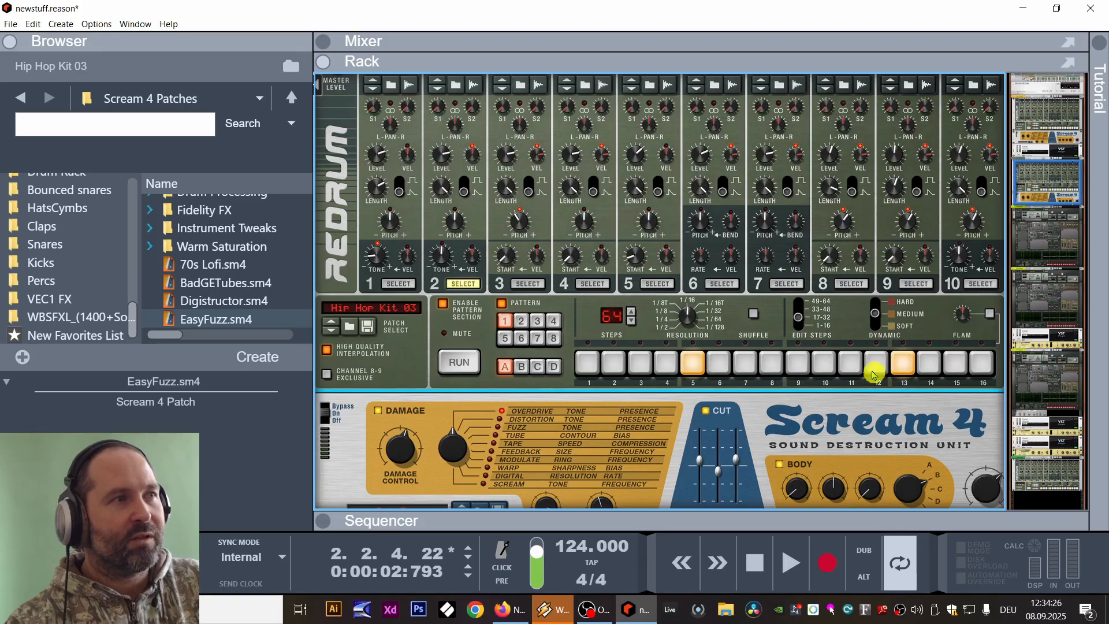
left_click(803, 315)
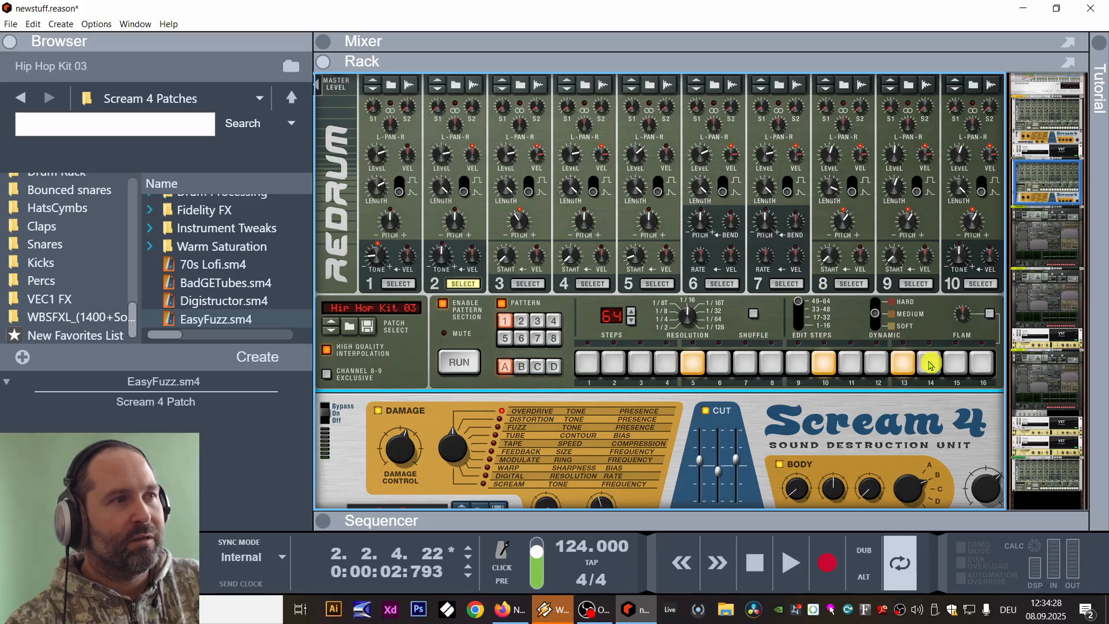
Play the loop and check the snare pattern on the 17-32, 33-48 and 49-64 step pages.
left_click(792, 568)
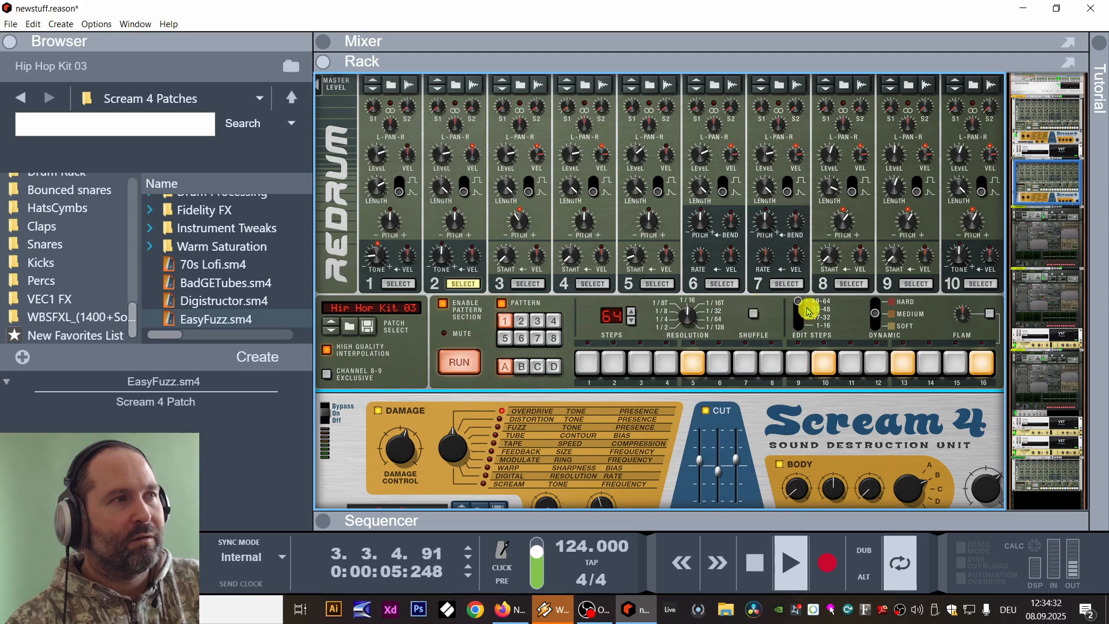
left_click(801, 326)
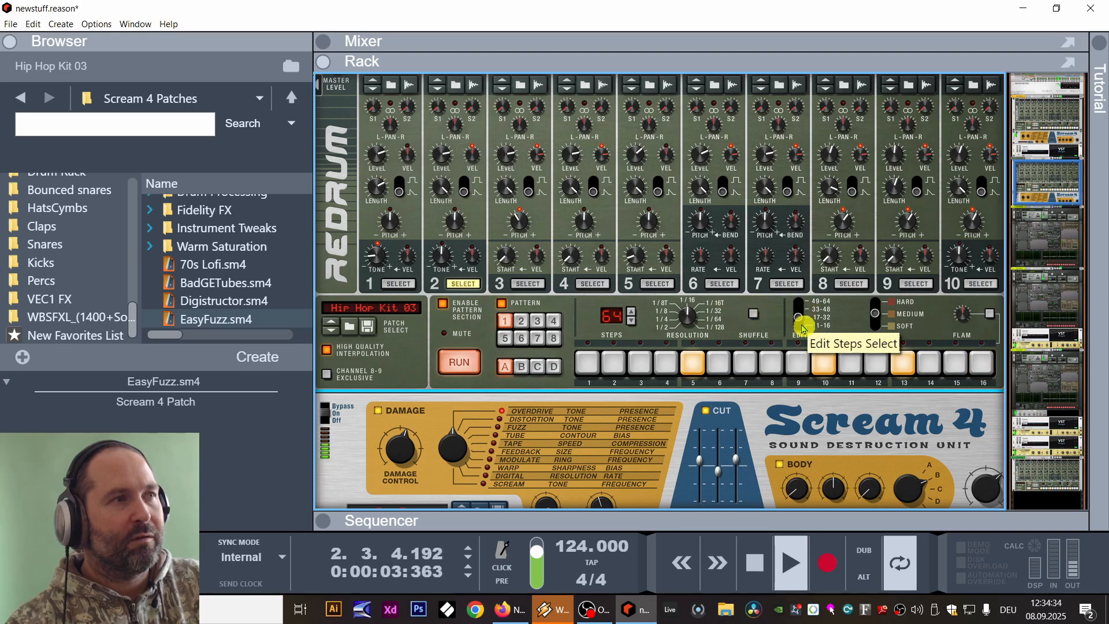
left_click(806, 321)
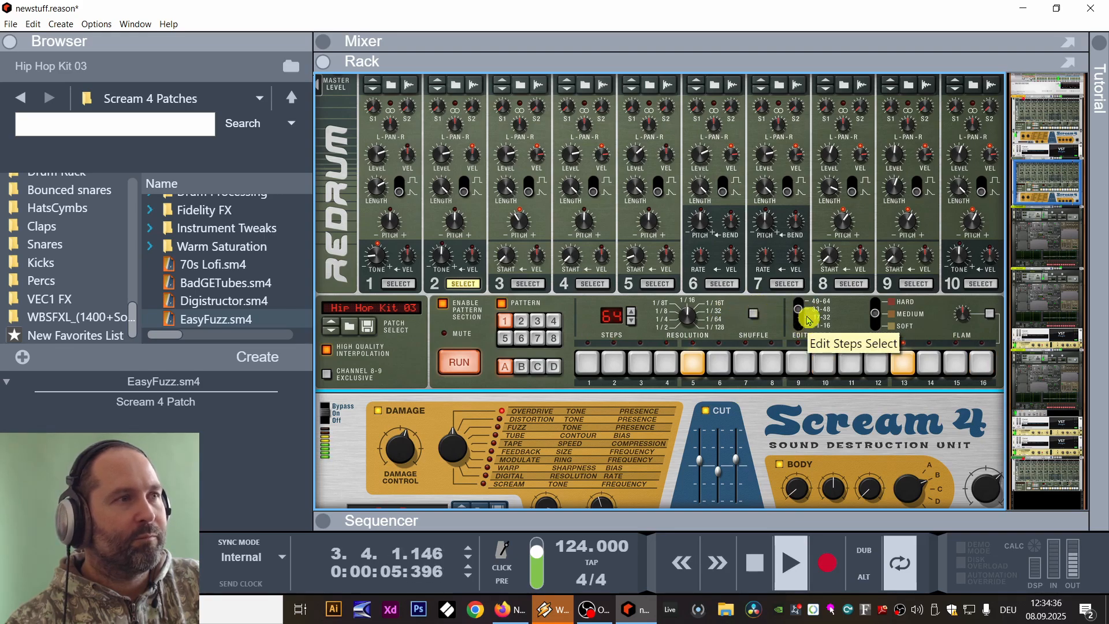
left_click(811, 310)
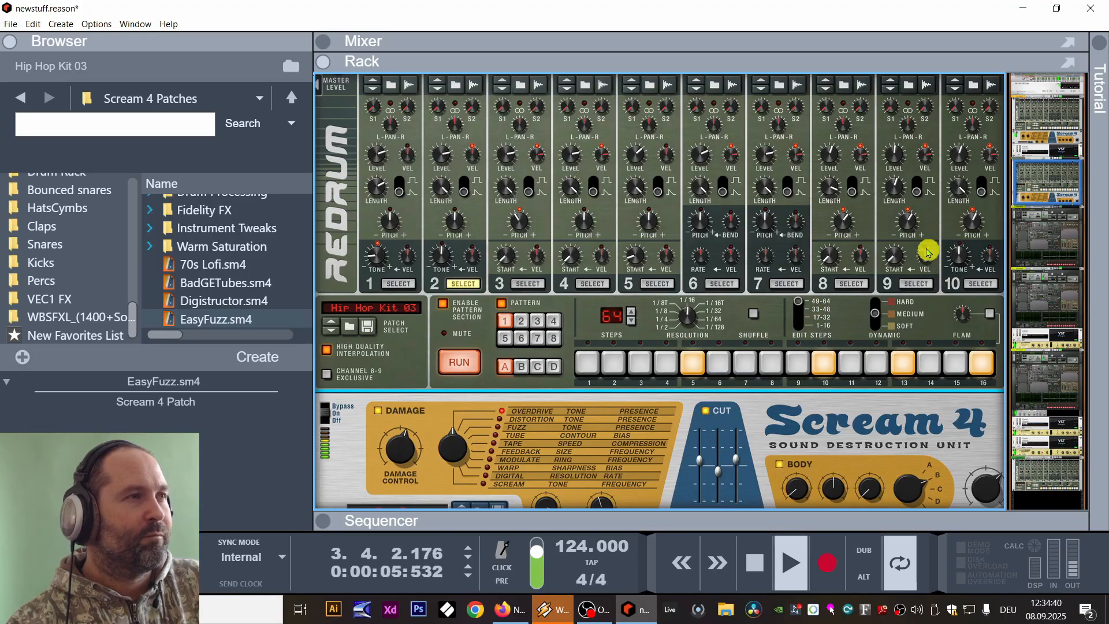
mouse_move(835, 223)
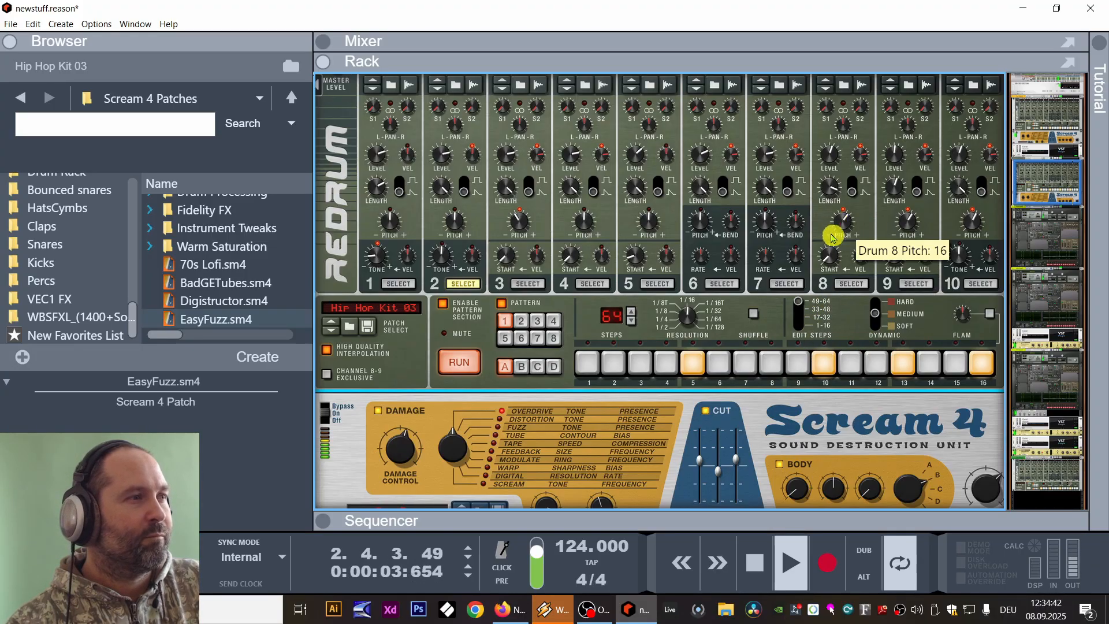
left_click(754, 561)
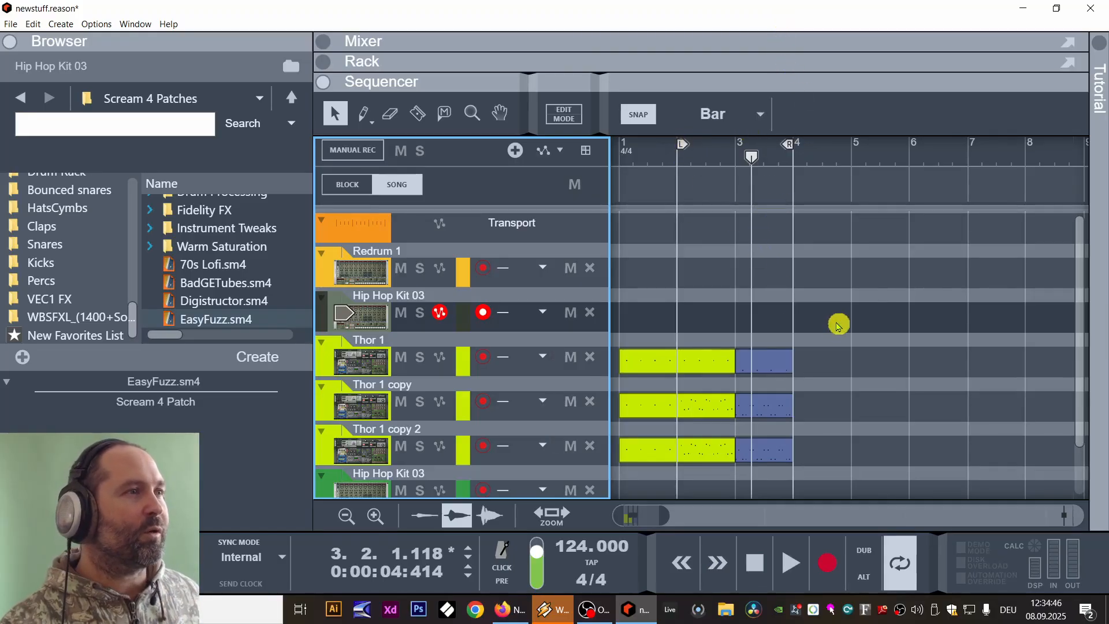
Duplicate the three Thor tracks' clips from bars 2-3 into bars 4-5, and extend the loop to bar 6 with the playhead at bar 2.
left_click_drag(835, 302, 716, 470)
key("ctrl+d")
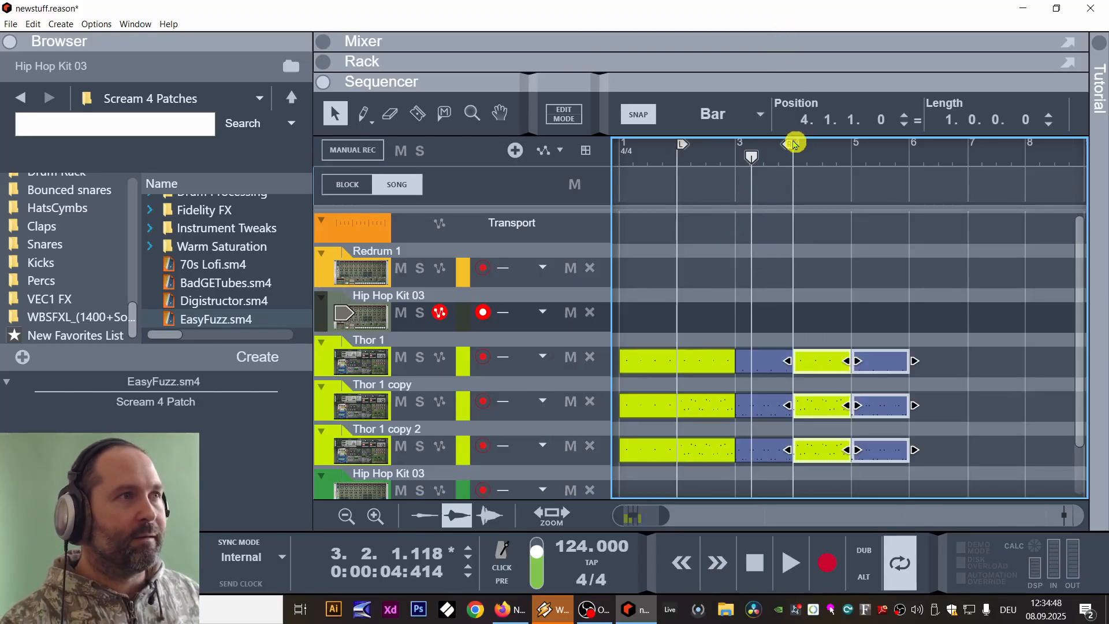
left_click_drag(791, 142, 904, 146)
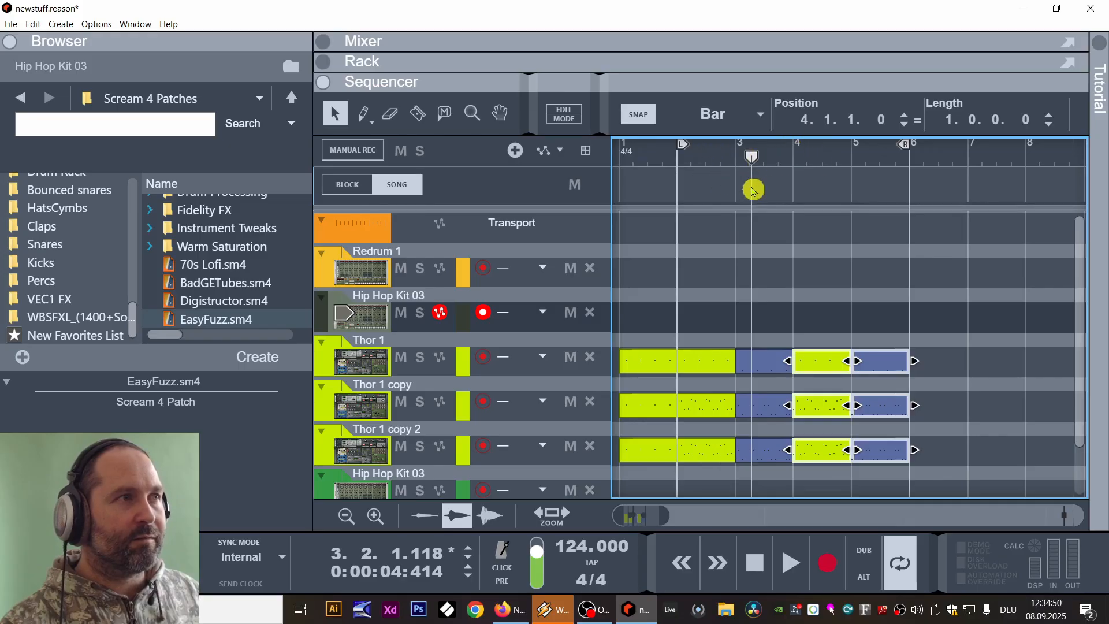
left_click(847, 183)
left_click(670, 159)
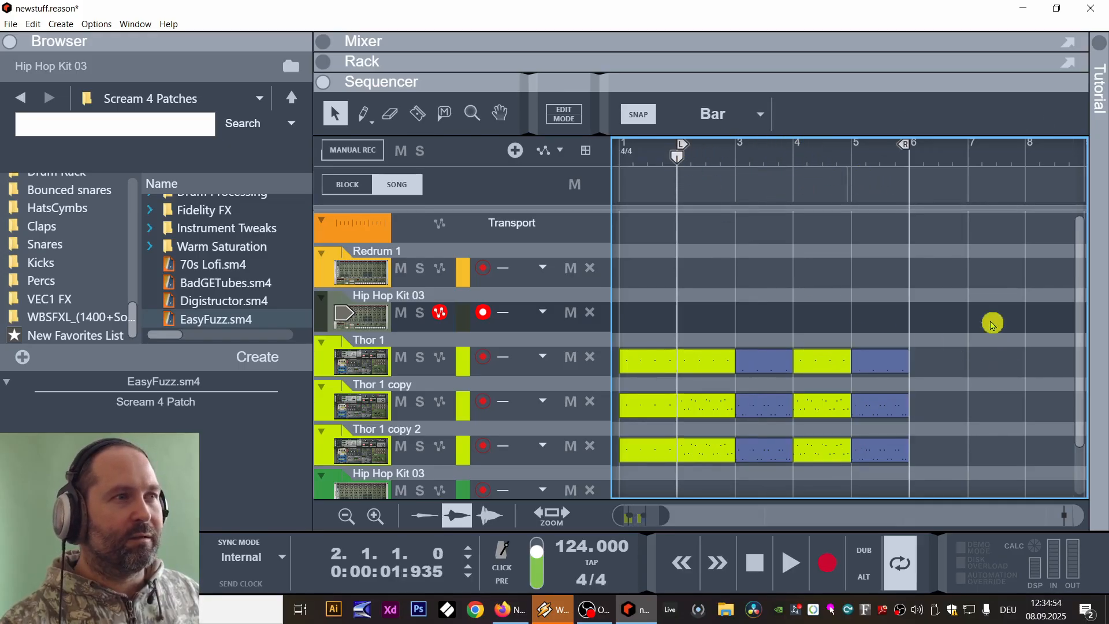
Play the loop, save the song, and draw a four-bar block from bar 2 to bar 6 in the arrangement.
key("space")
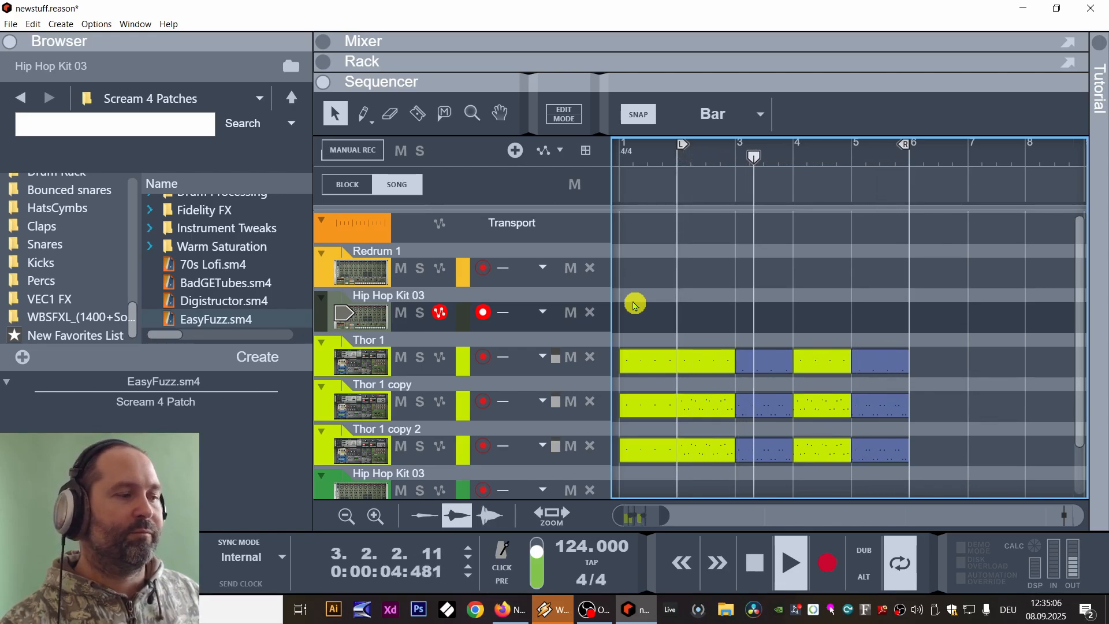
key("ctrl+s")
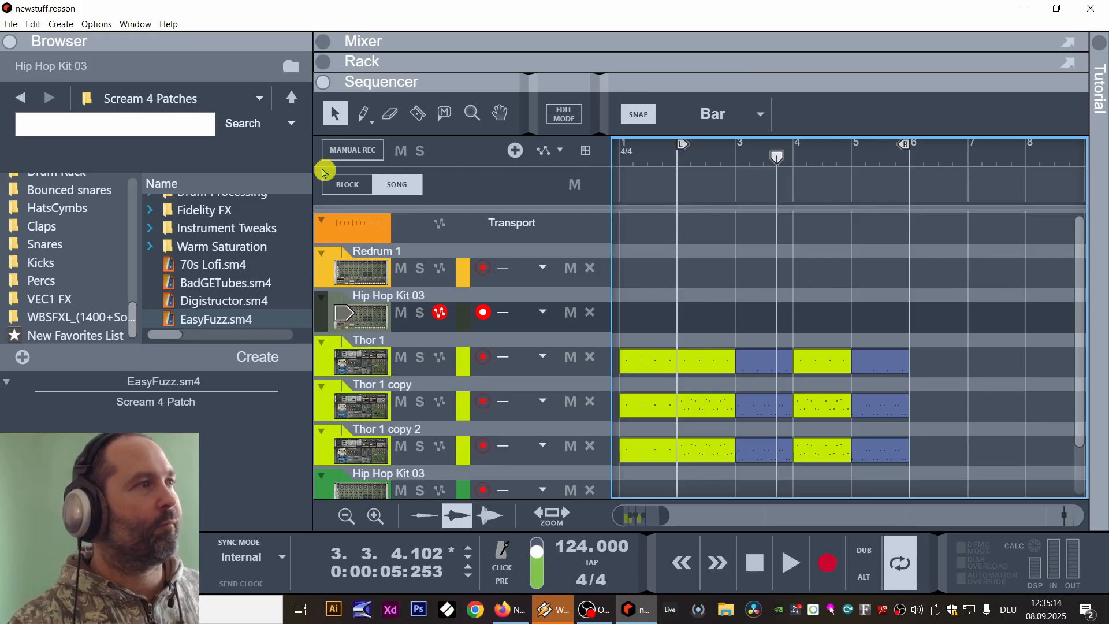
left_click(361, 114)
left_click_drag(688, 185, 908, 188)
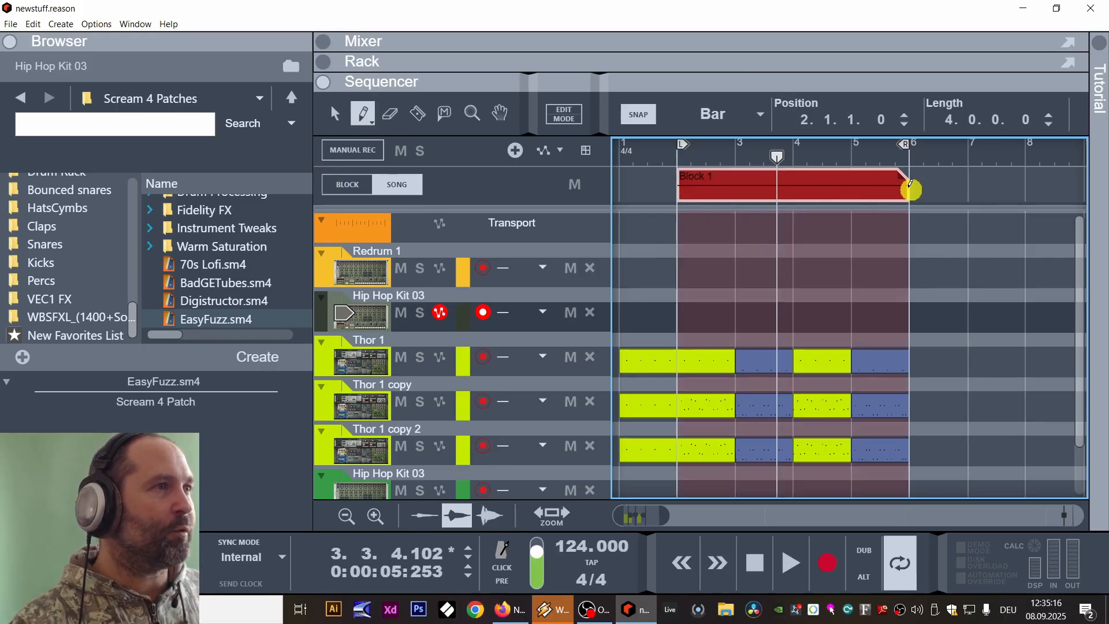
left_click(336, 120)
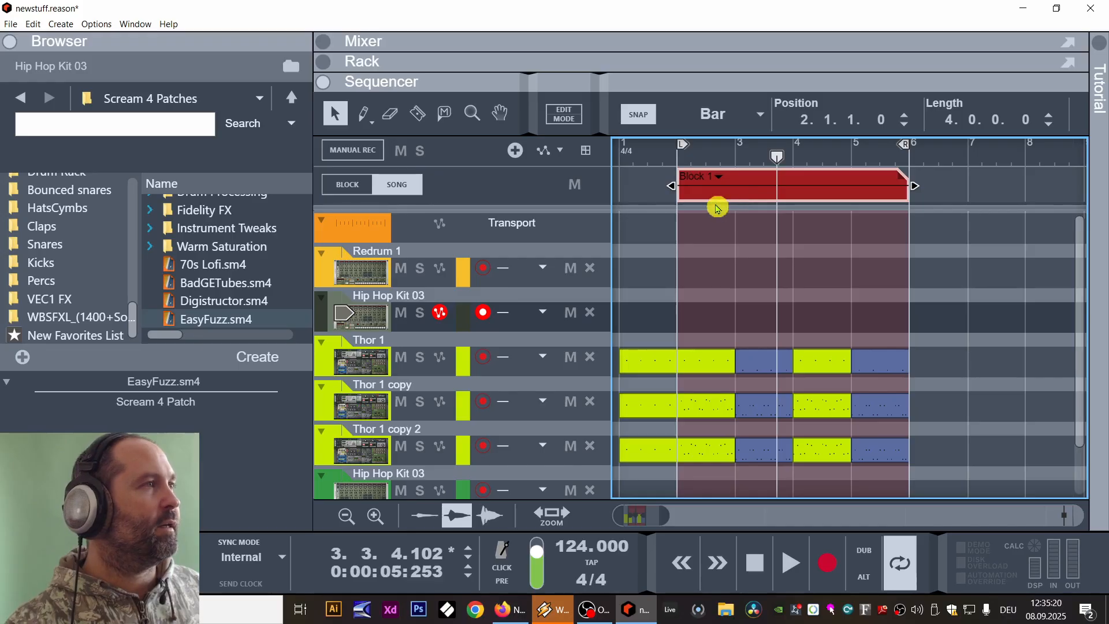
Show the rack again and add a Europa Shapeshifting Synthesizer instrument to it.
left_click(323, 62)
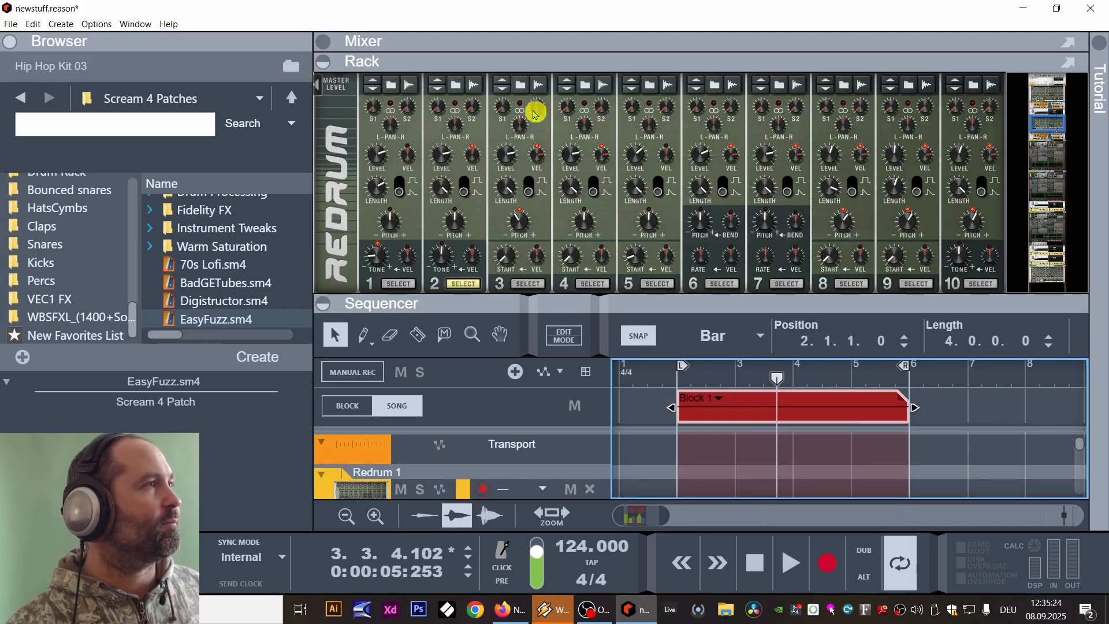
left_click(61, 24)
left_click(87, 67)
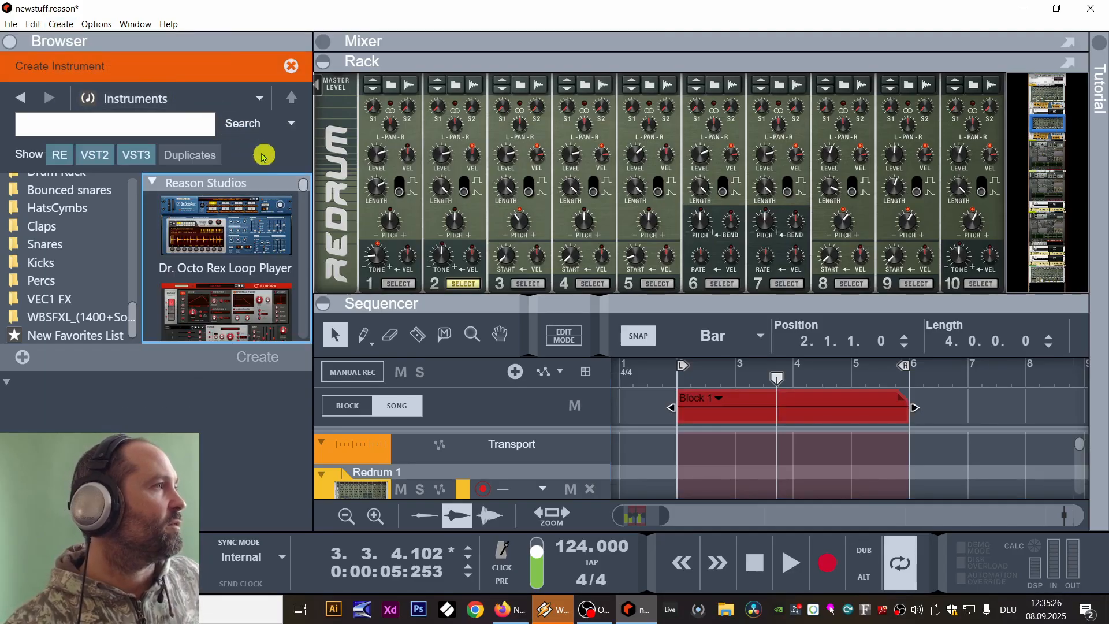
scroll(271, 231, "down", 6)
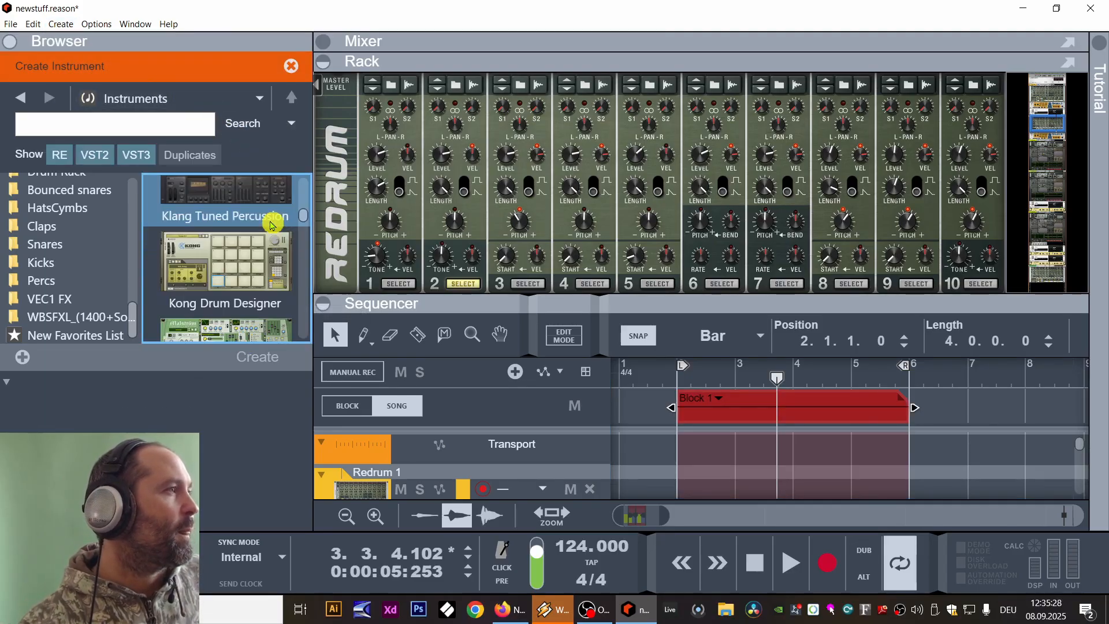
scroll(271, 225, "down", 1)
scroll(272, 225, "up", 7)
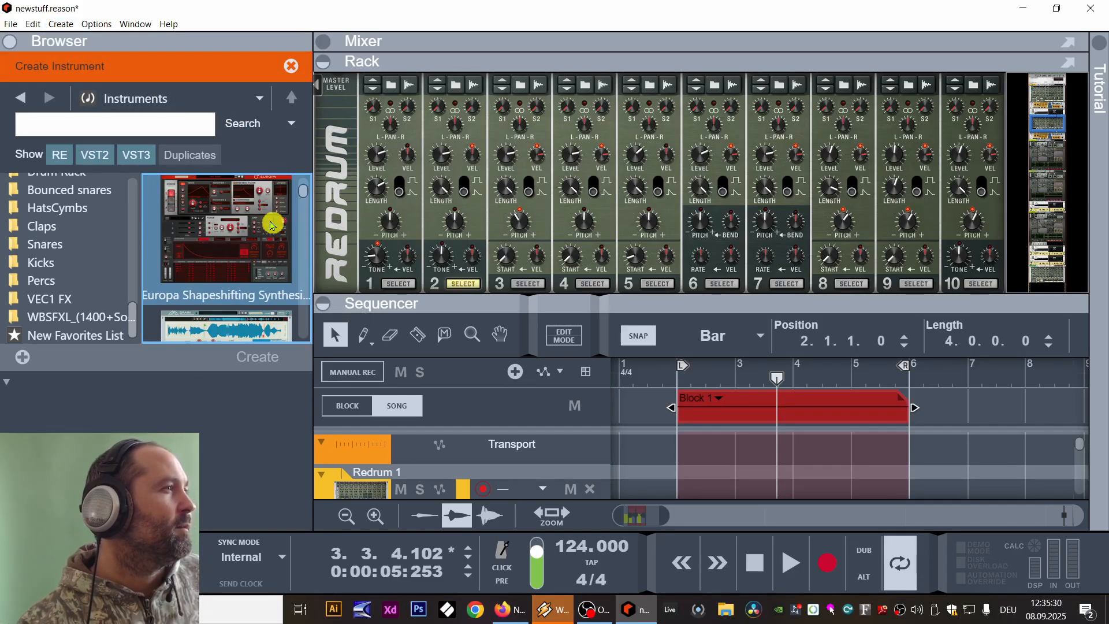
left_click(272, 225)
left_click_drag(272, 225, 358, 231)
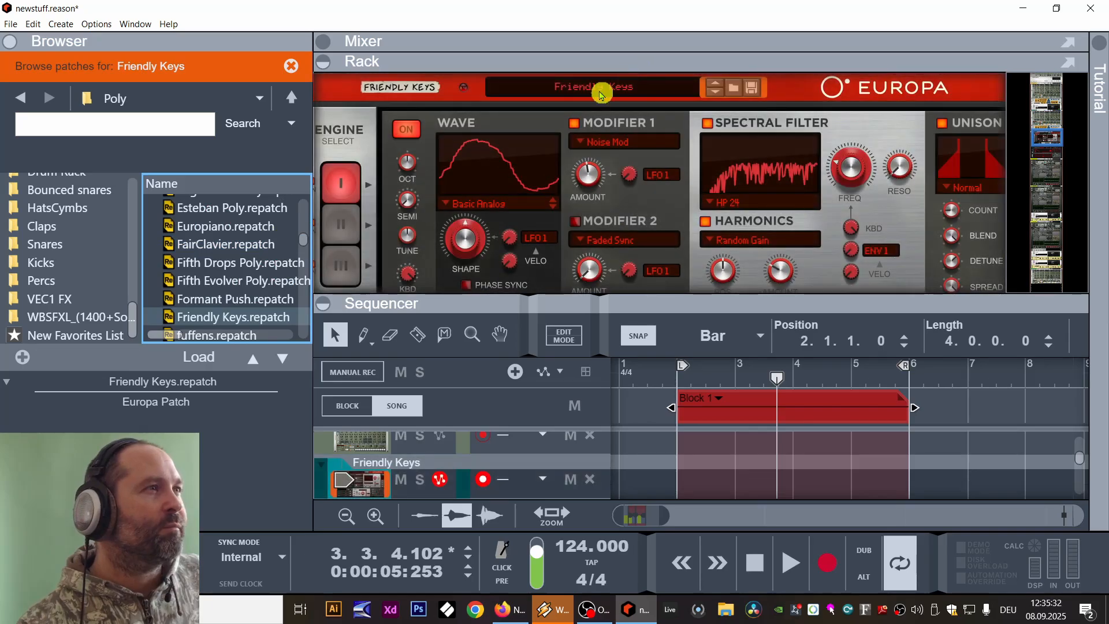
Load the 5th Elemental pad patch from the factory Europa Patches into the new Europa.
left_click(598, 96)
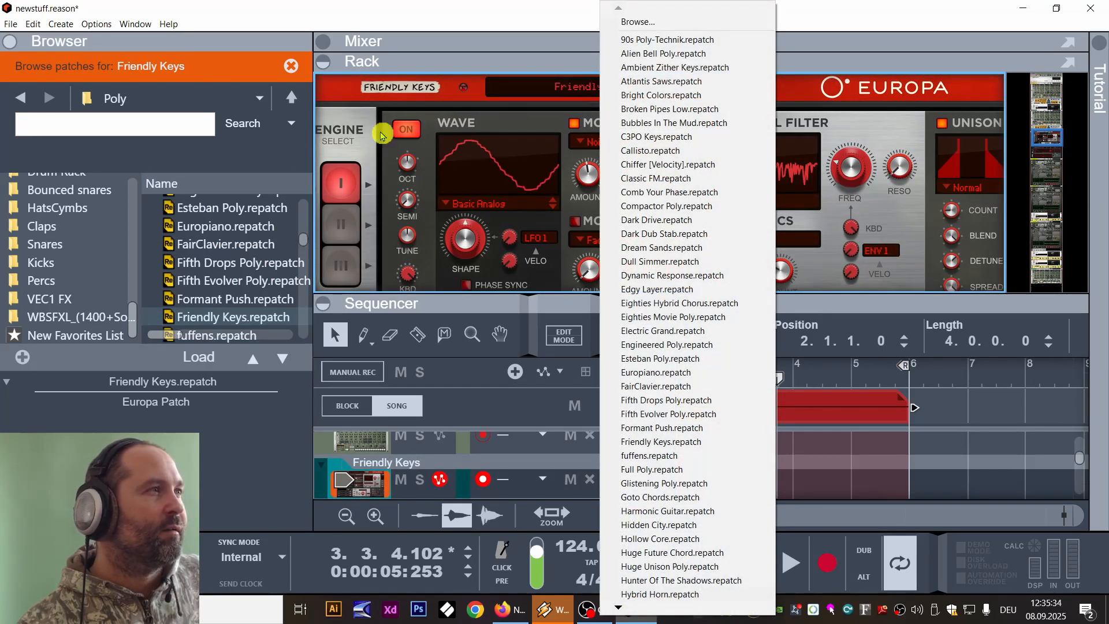
left_click(445, 84)
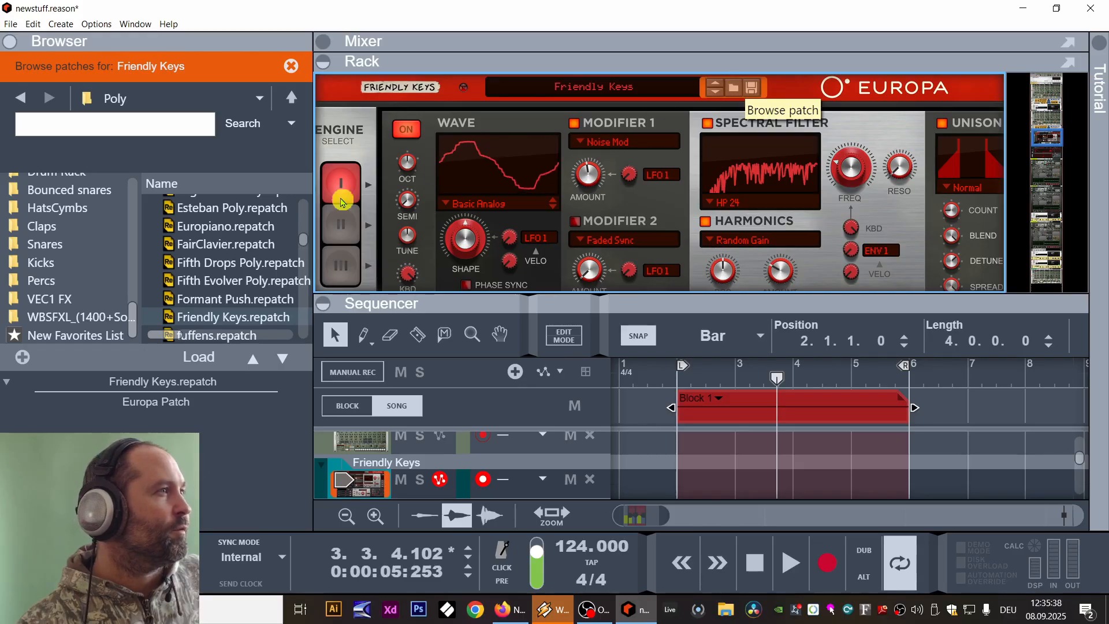
scroll(198, 271, "up", 8)
scroll(49, 236, "up", 10)
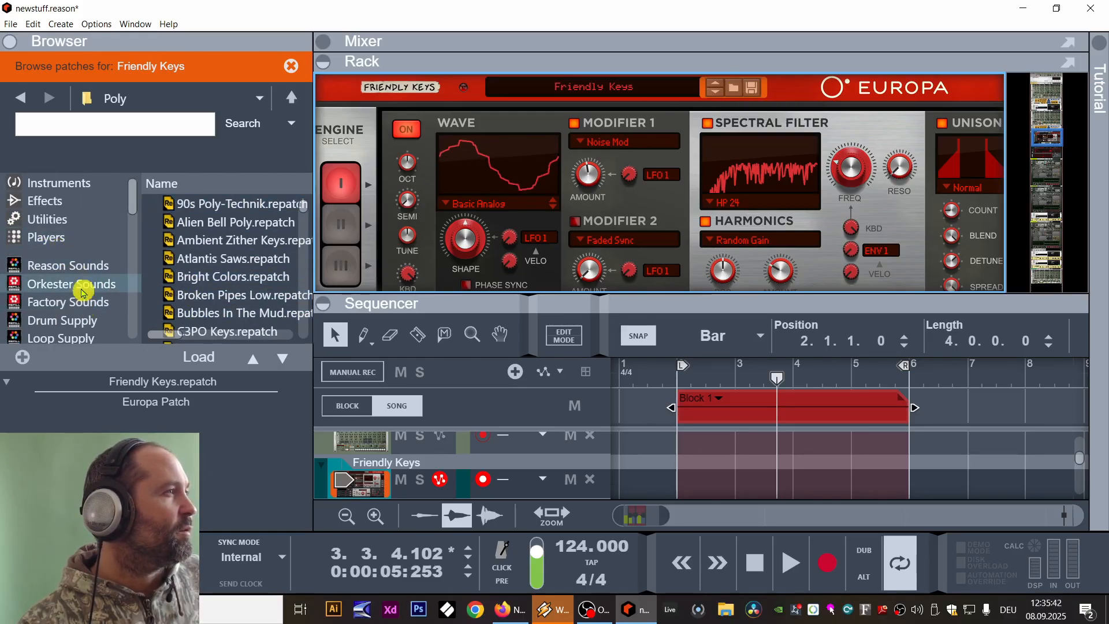
left_click(81, 300)
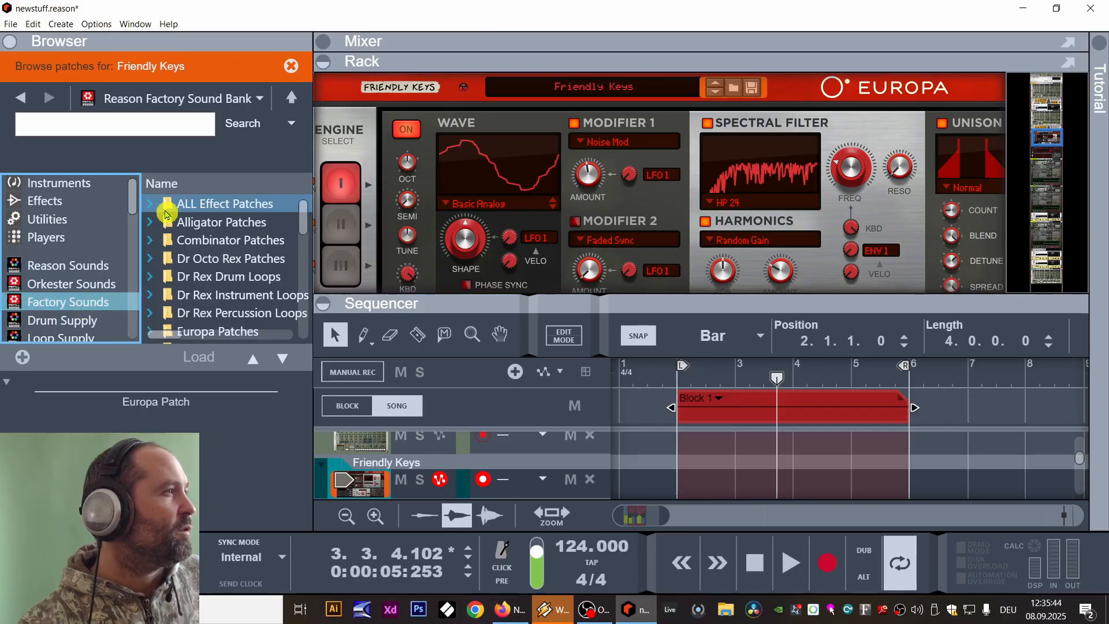
scroll(168, 292, "down", 2)
left_click(160, 282)
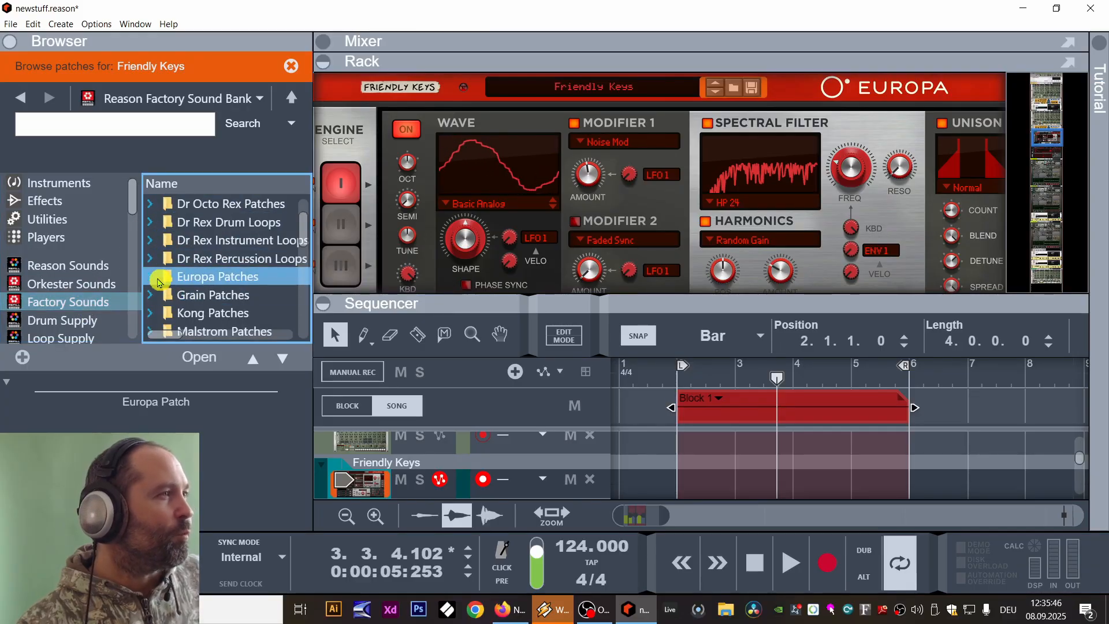
left_click(156, 283)
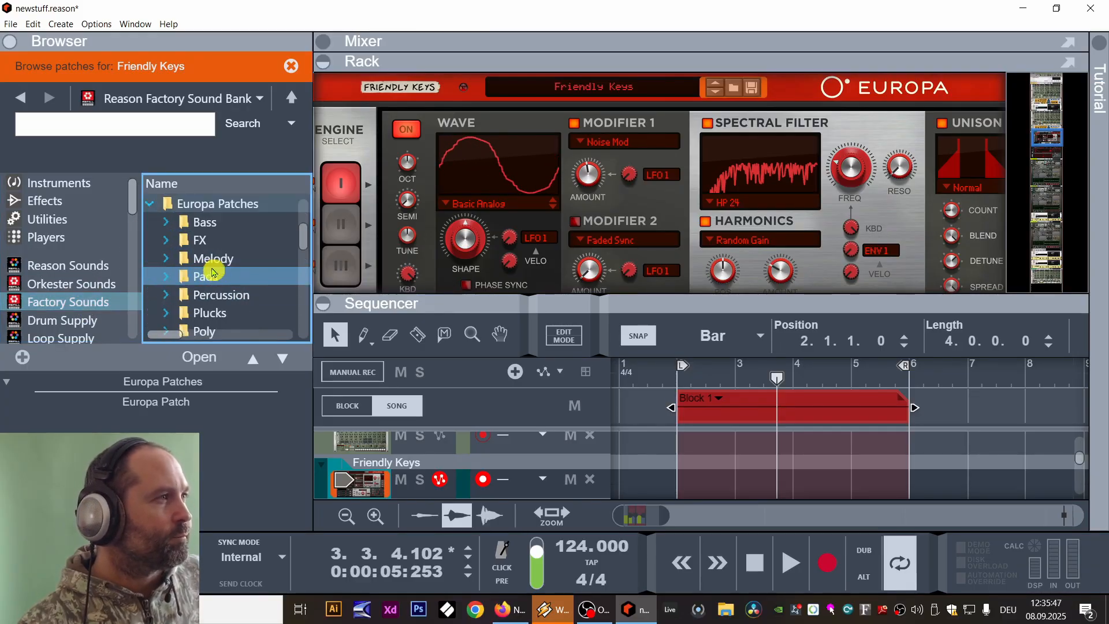
left_click(165, 277)
left_click(238, 226)
double_click(239, 226)
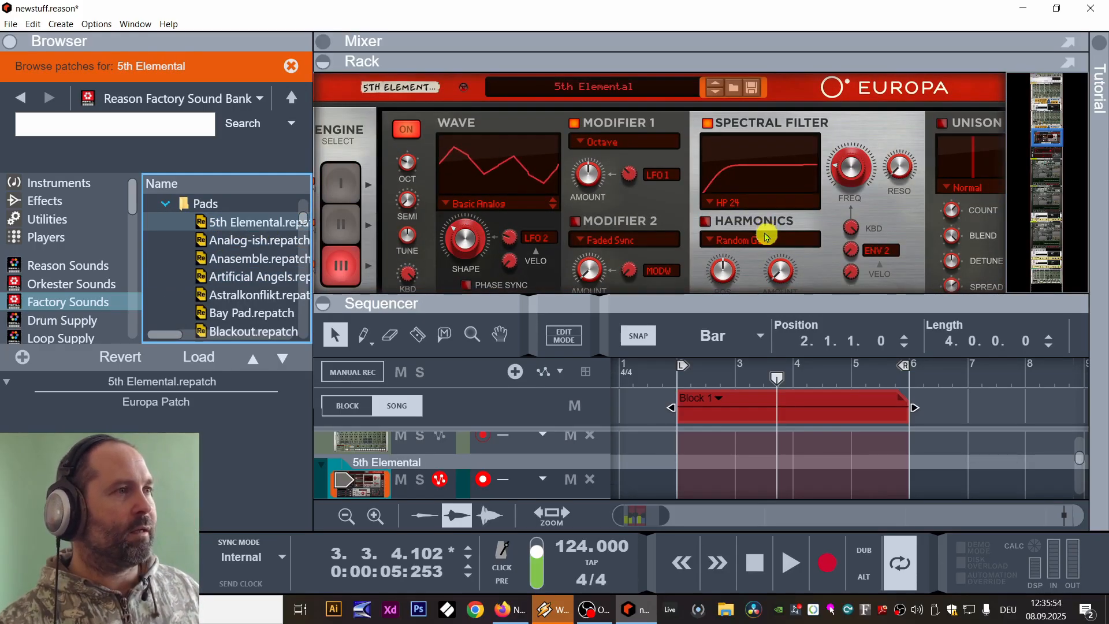
Enlarge the sequencer and examine the notes of the Thor 1 clip at bar 4, returning to the arrangement with the whole loop in view.
left_click_drag(683, 306, 717, 142)
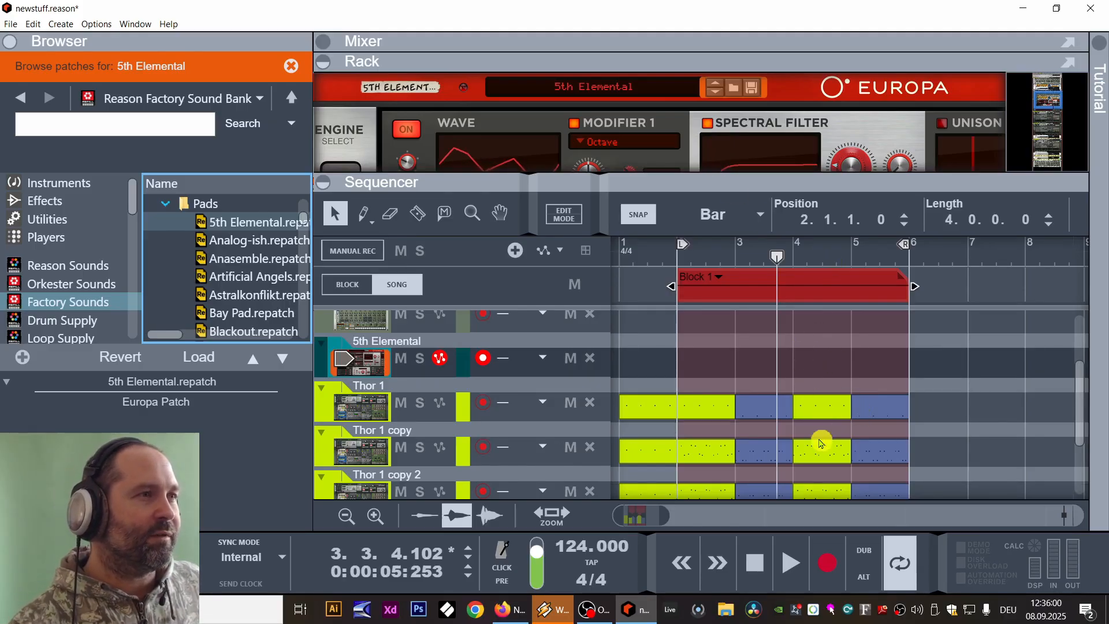
double_click(820, 404)
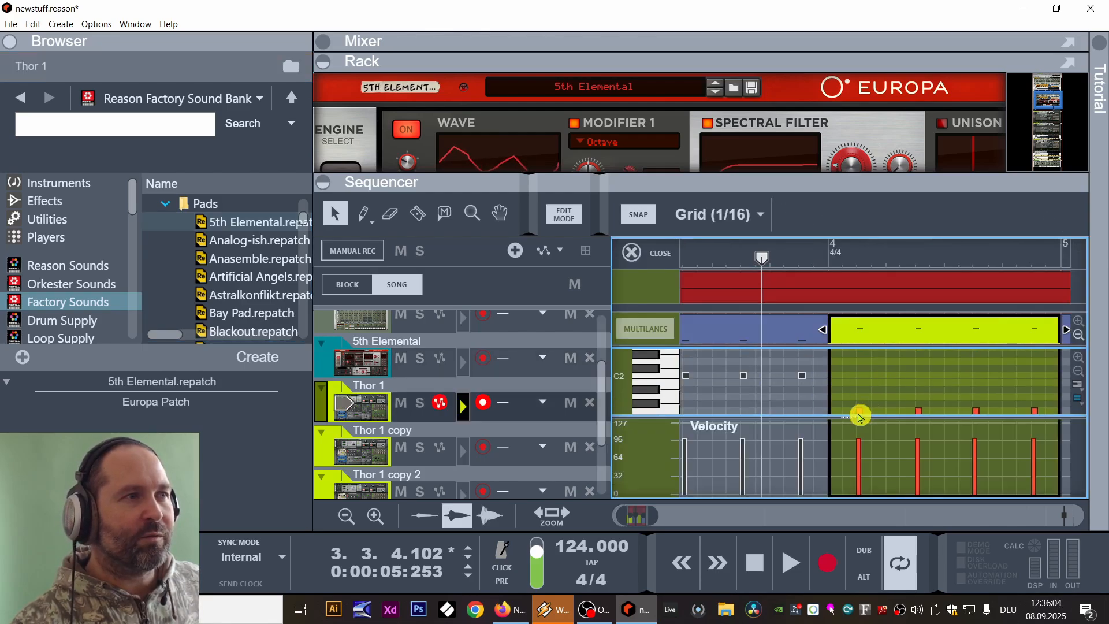
left_click(562, 215)
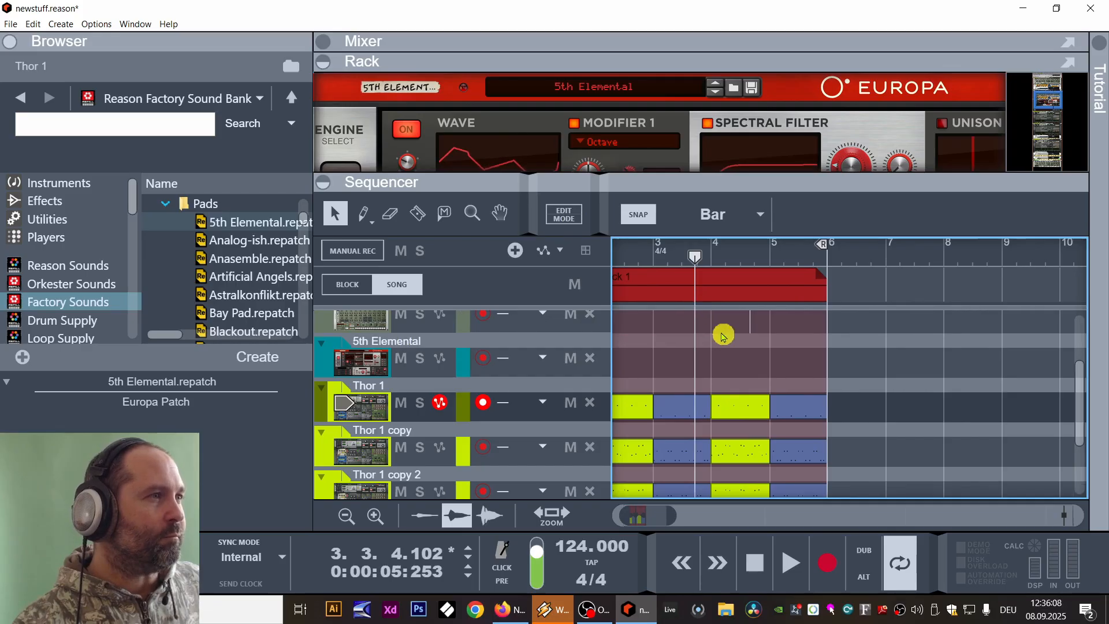
left_click_drag(772, 371, 820, 365)
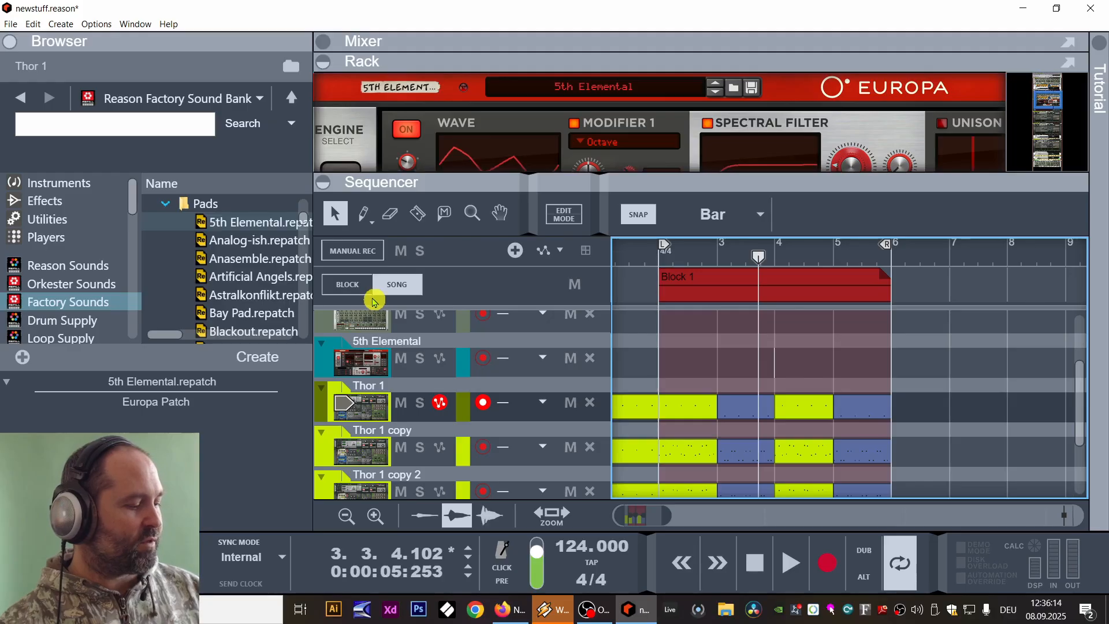
Show the on-screen piano keys for the 5th Elemental track and add a Scales & Chords player to its Europa.
key("F4")
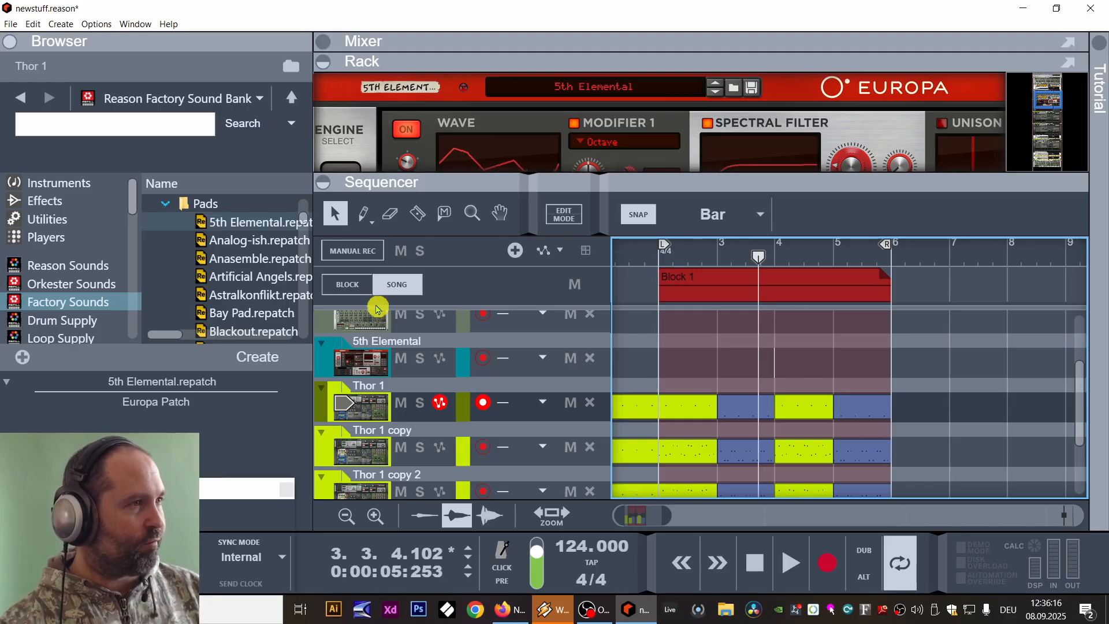
left_click(349, 356)
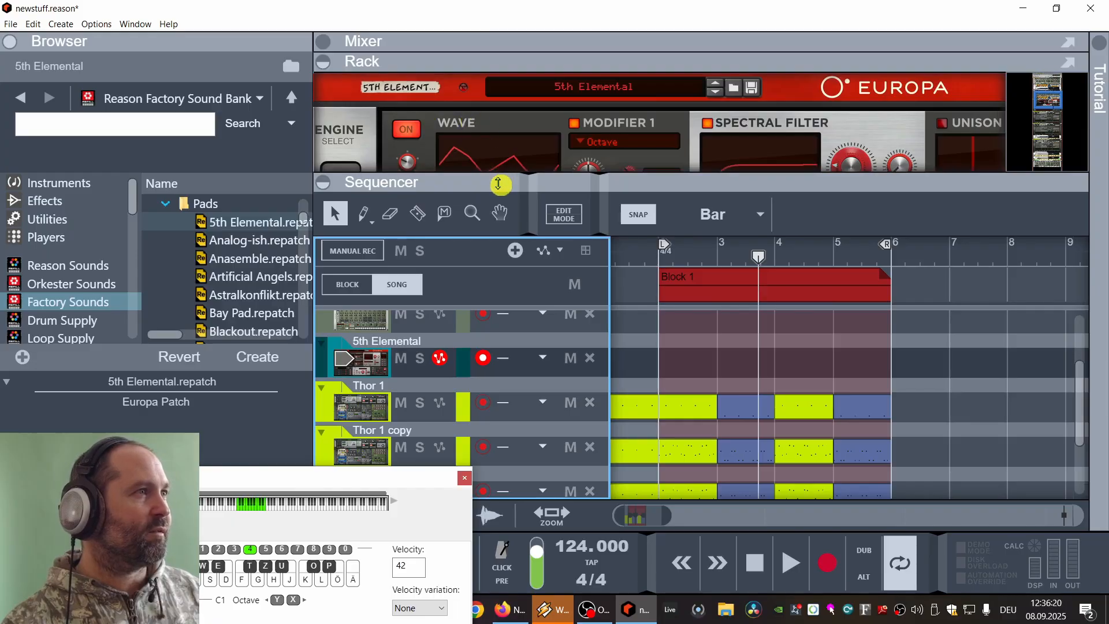
left_click_drag(499, 184, 533, 491)
right_click(851, 294)
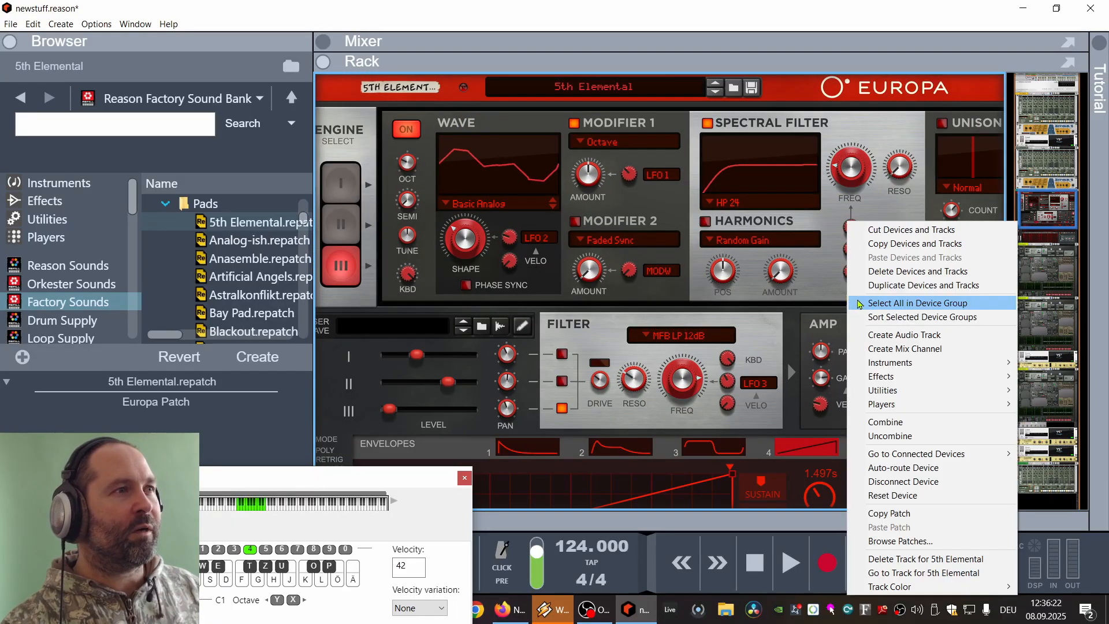
mouse_move(924, 395)
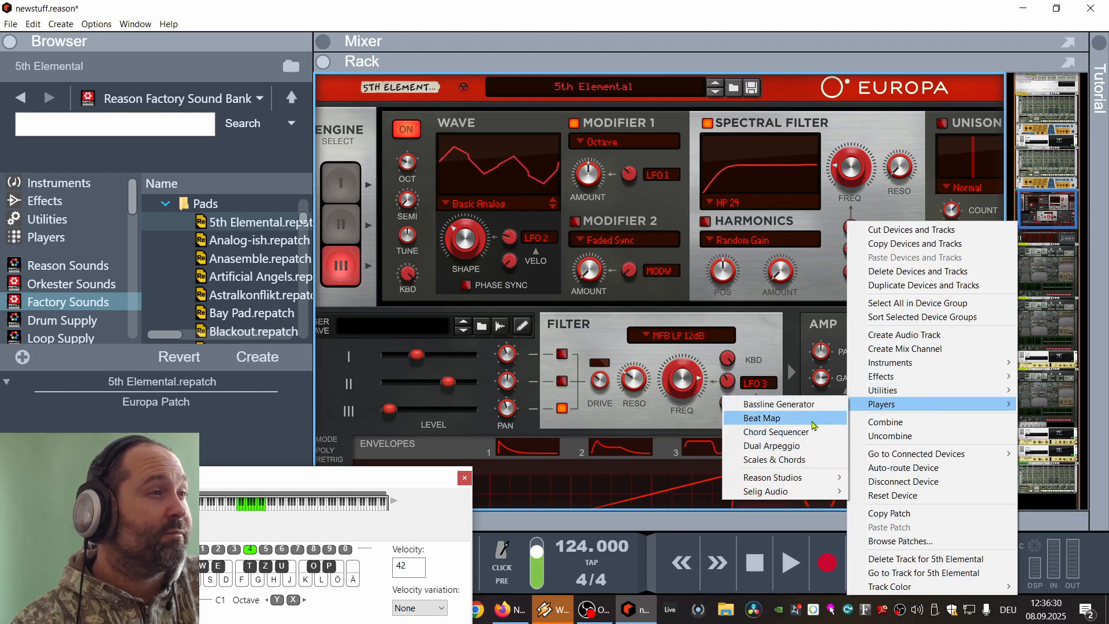
left_click(814, 460)
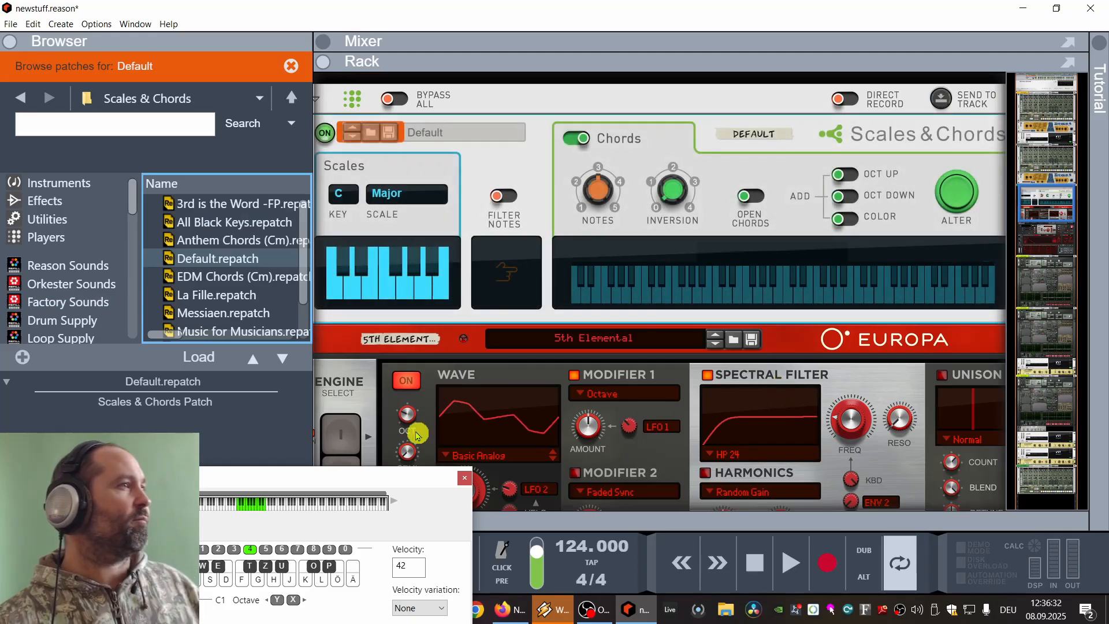
Set the Scales & Chords player to the key of G and the Mixolydian scale.
left_click(342, 191)
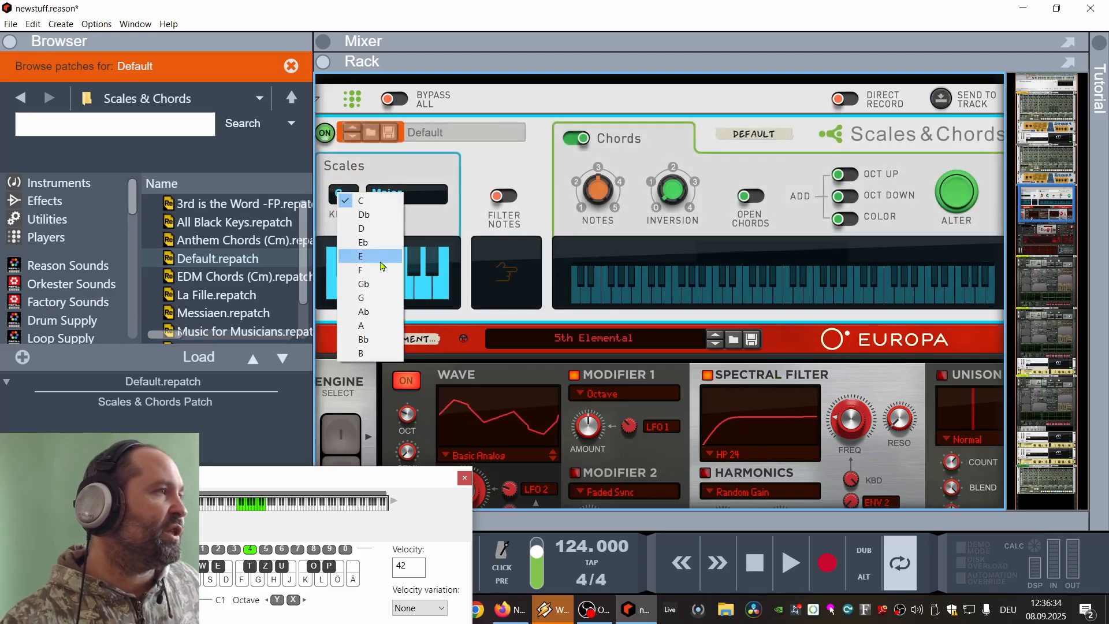
left_click(364, 303)
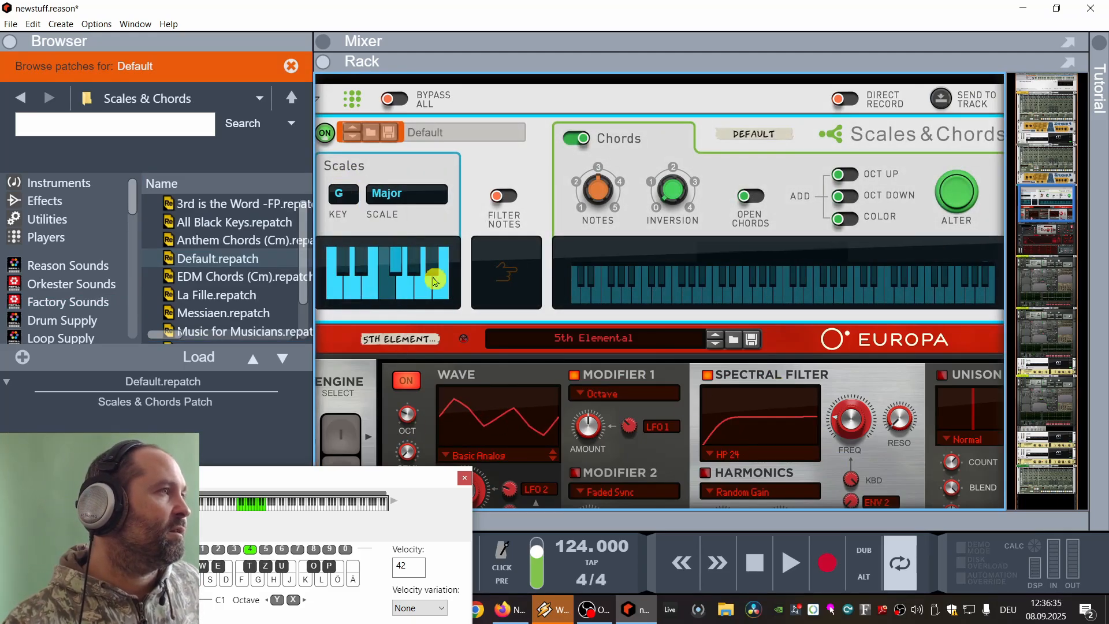
left_click(397, 198)
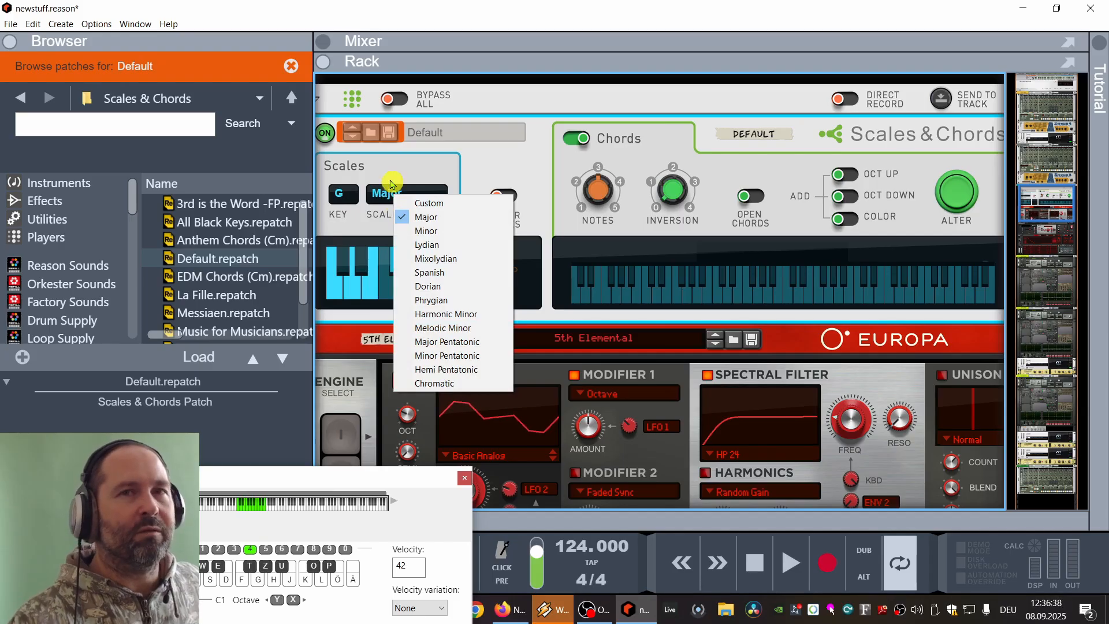
left_click(490, 258)
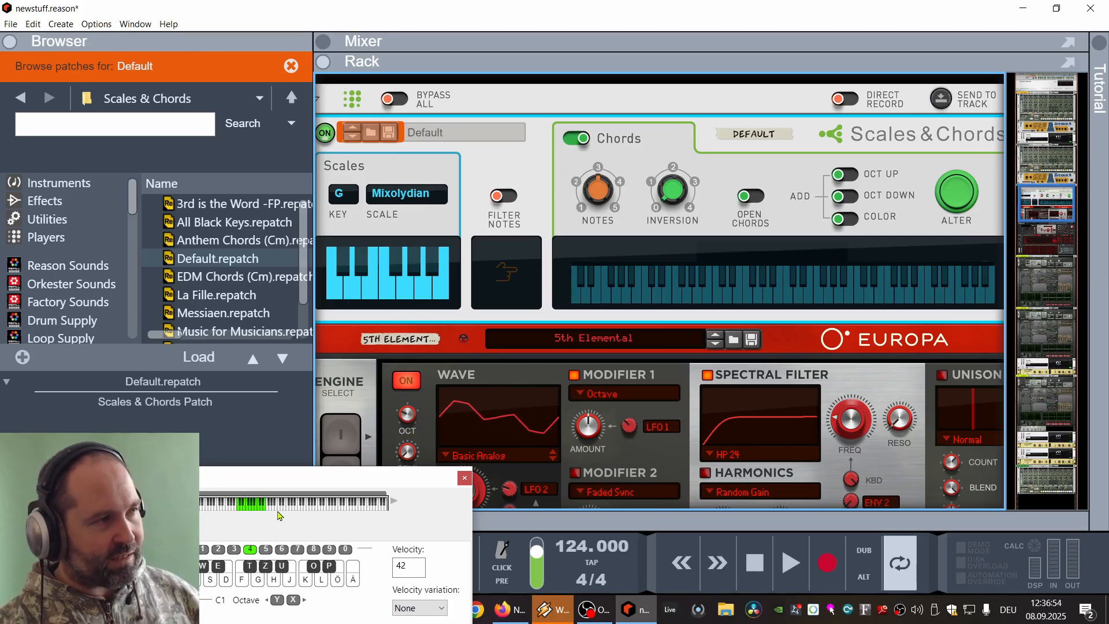
Audition the generated chords by playing the notes G, A, B and C, then G and A again.
key("g")
key("h")
key("j")
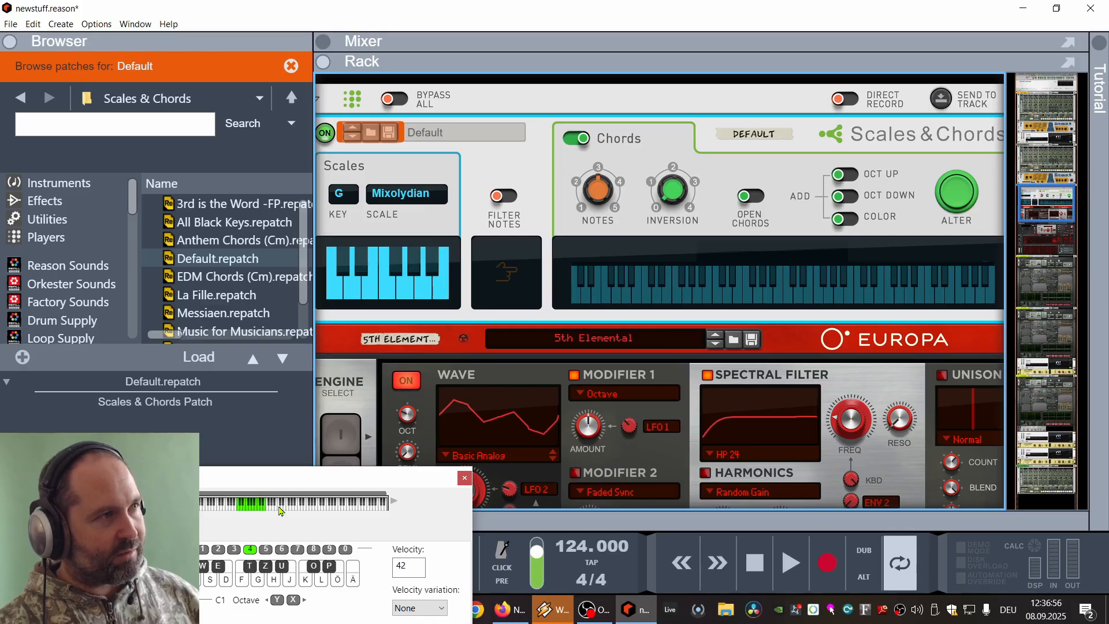
key("k")
key("g")
key("h")
Show the mixer above the rack and audition the chords on A, B and C.
left_click(514, 77)
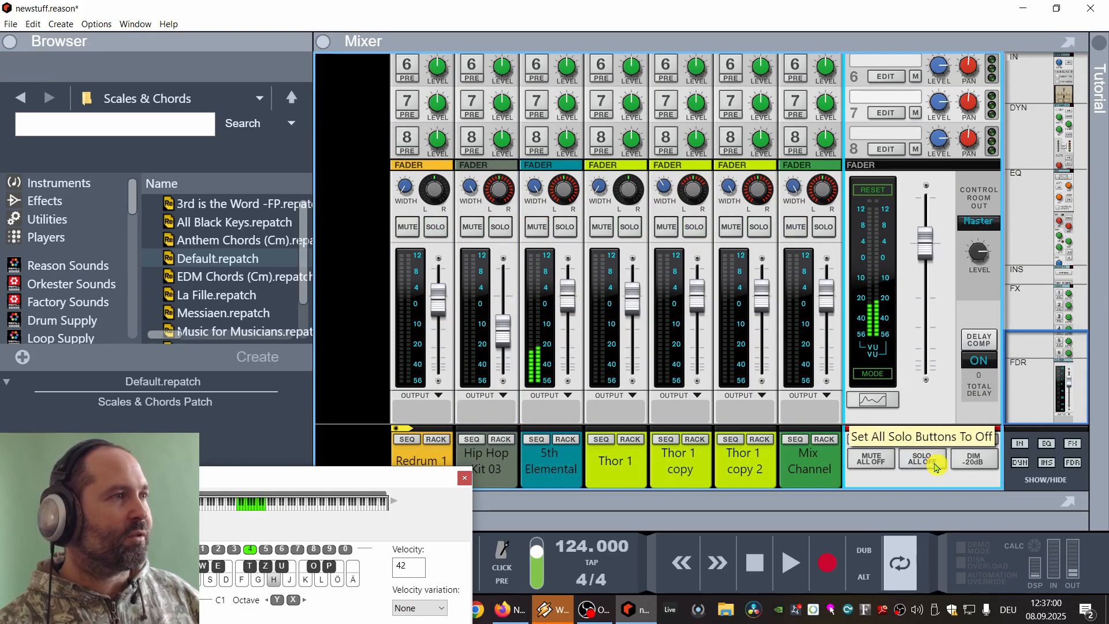
mouse_move(592, 514)
left_mouse_down()
mouse_move(614, 379)
mouse_move(620, 200)
mouse_move(598, 523)
left_mouse_up()
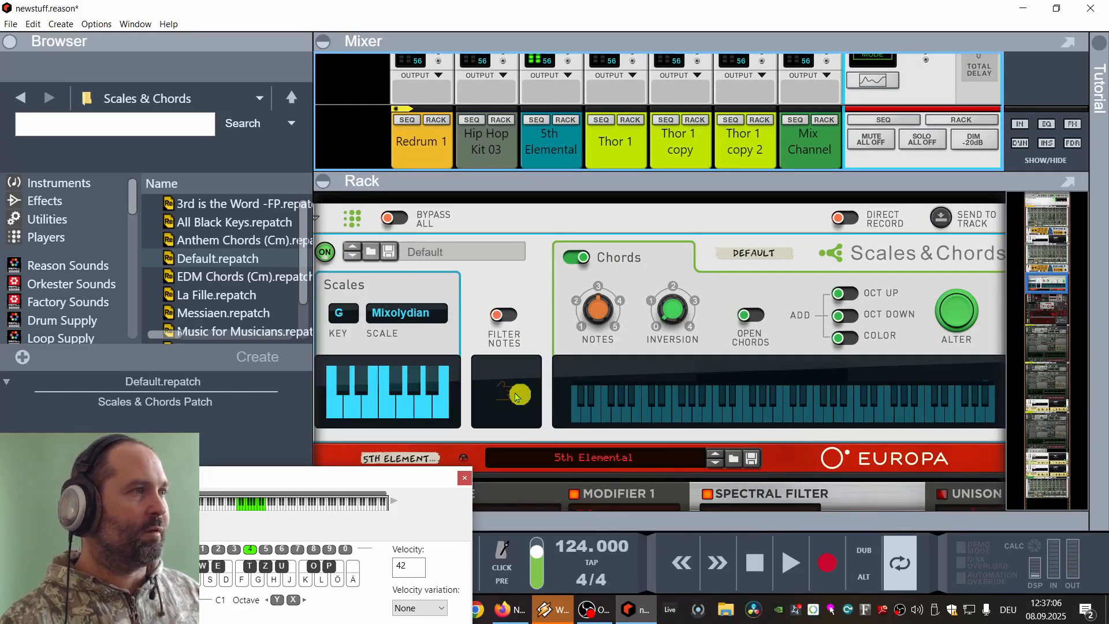
key("h")
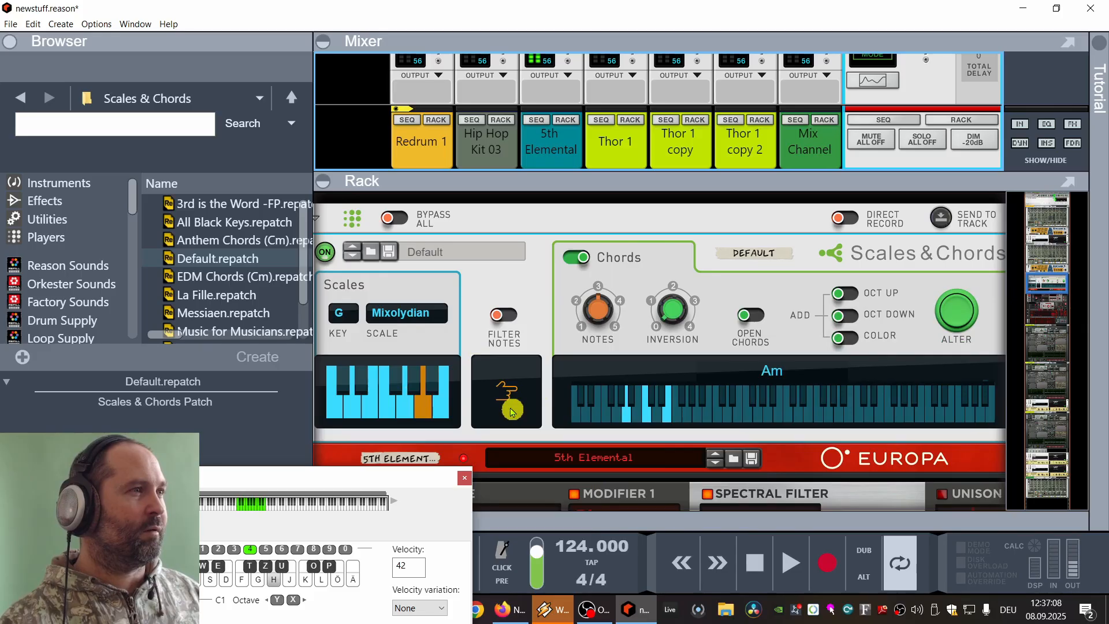
key("j")
key("k")
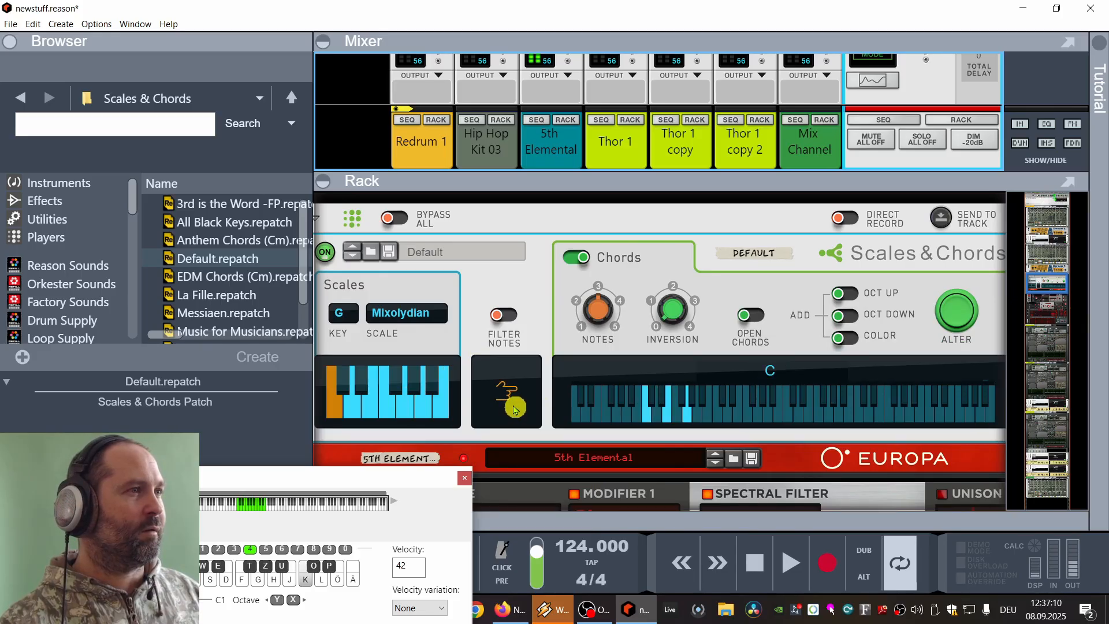
Turn on Open Chords in the Scales & Chords player and shorten the Europa synth's amp release.
left_click(758, 319)
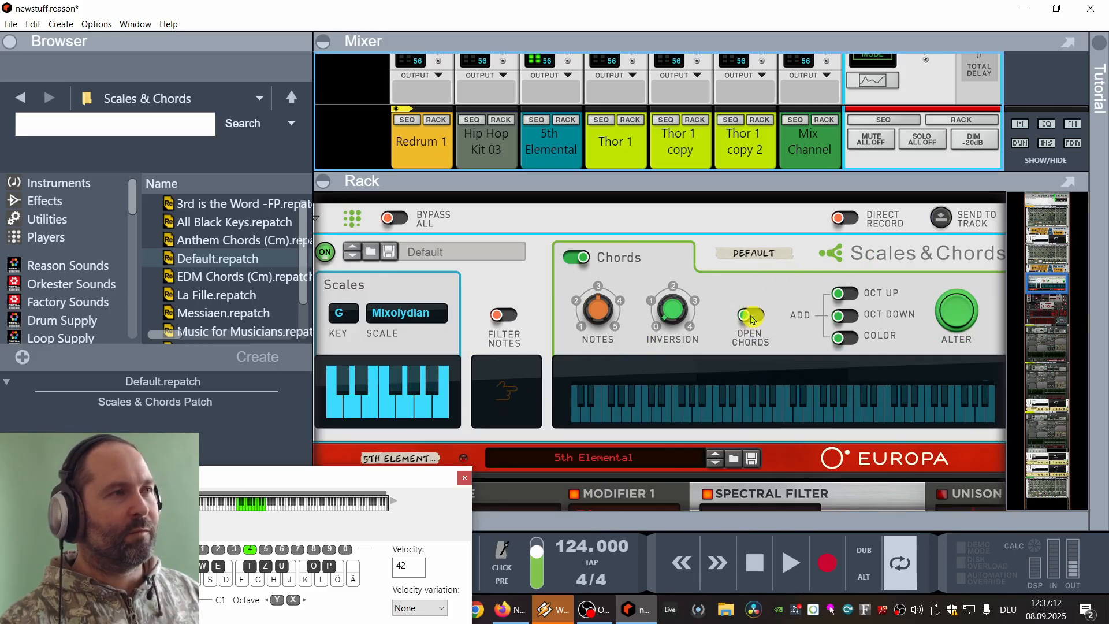
scroll(774, 347, "down", 10)
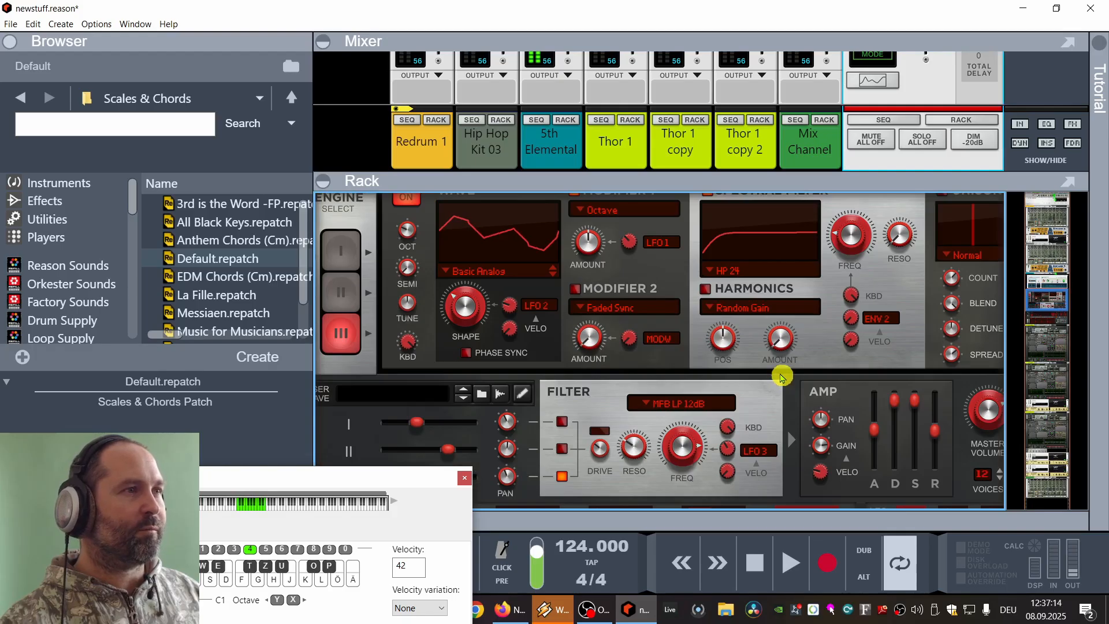
left_click_drag(939, 313, 940, 332)
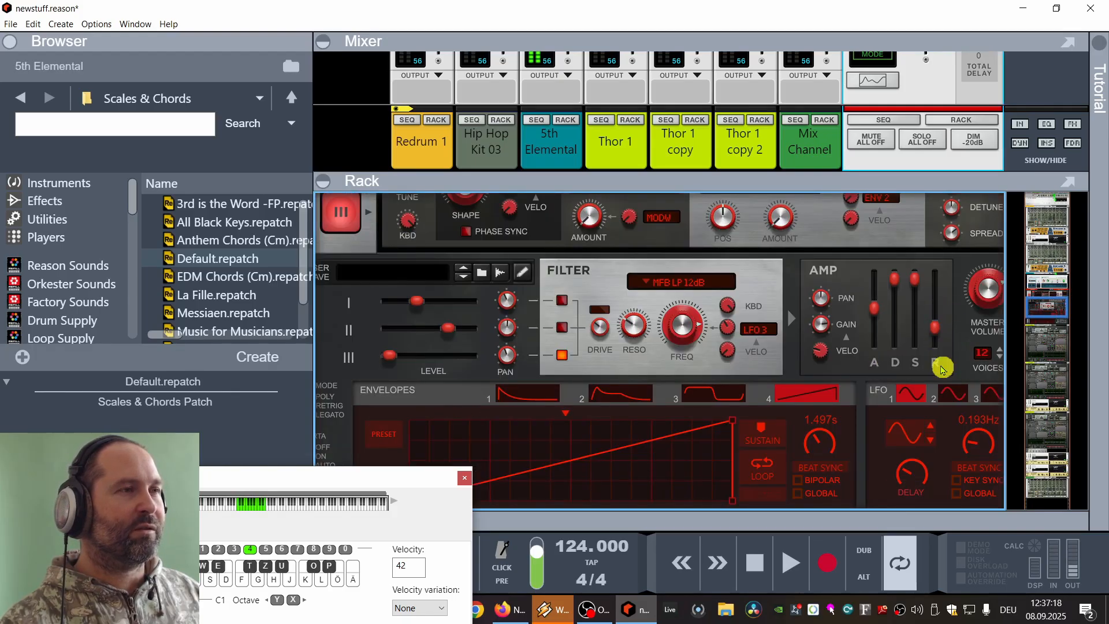
scroll(862, 432, "down", 3)
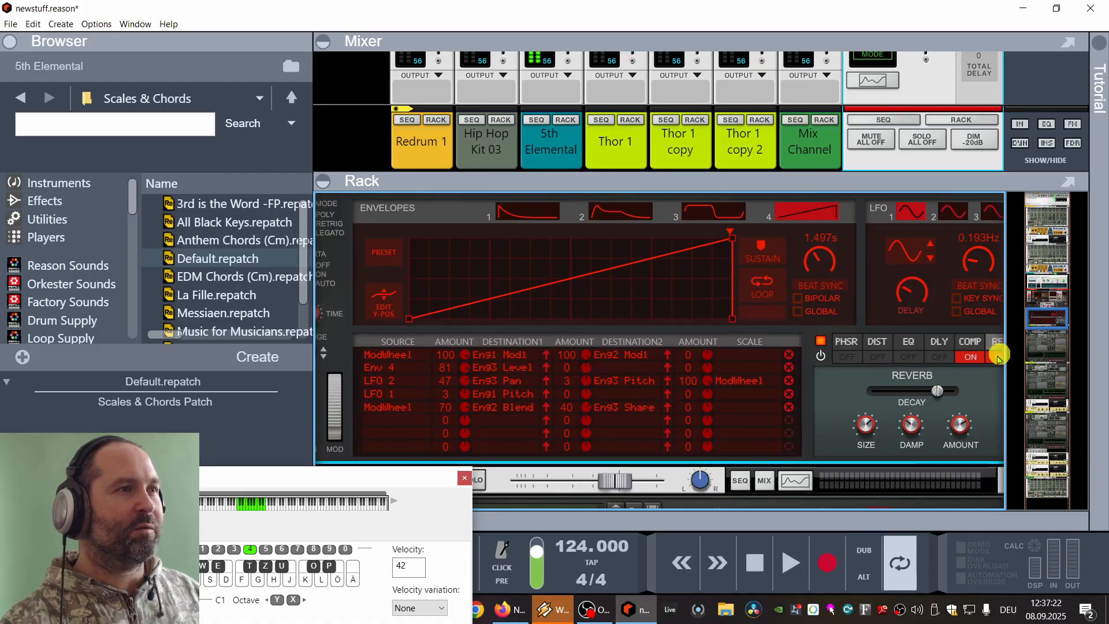
Shorten Europa's reverb decay, set the reverb amount to 60 %, and test the sound with an A note.
mouse_move(938, 396)
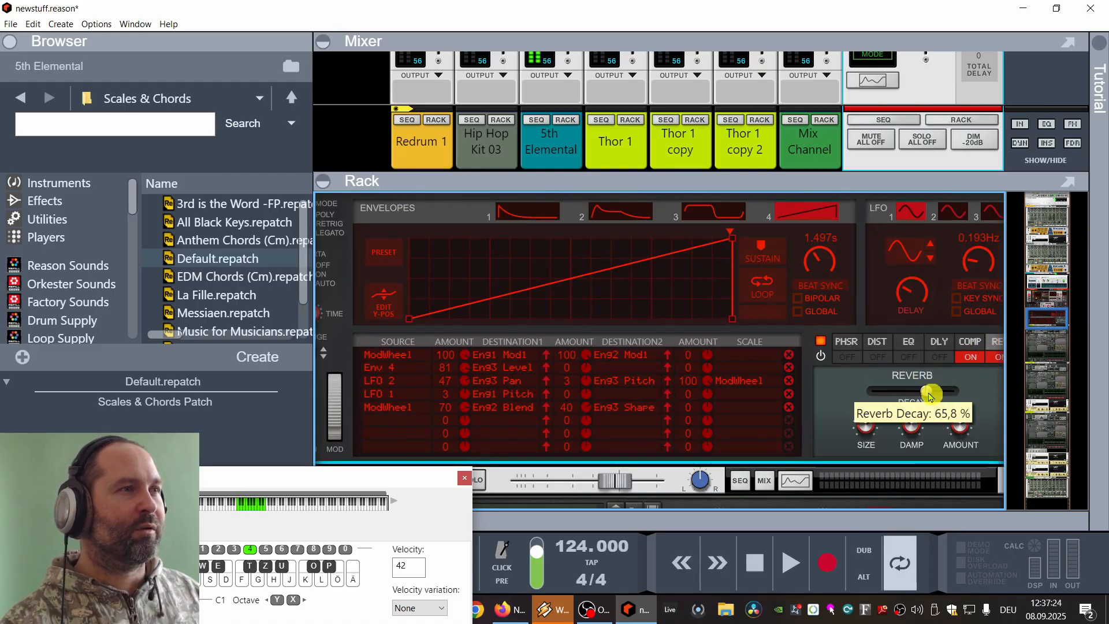
left_click_drag(967, 431, 971, 434)
key("h")
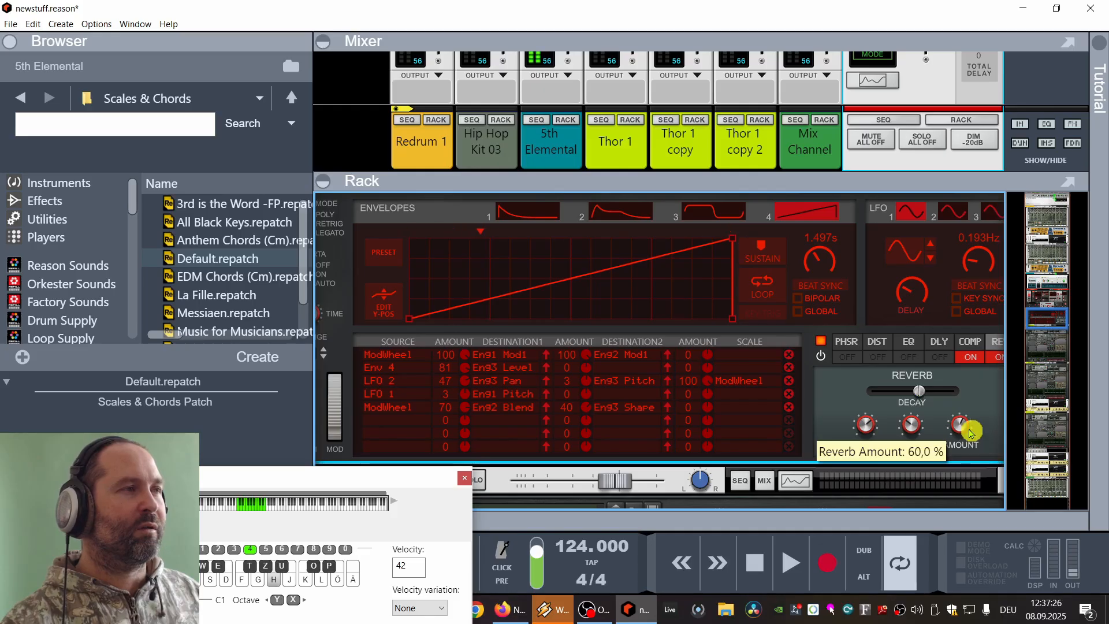
Set Europa's amp release to 1.37 s while testing it with G and A notes.
scroll(842, 384, "up", 4)
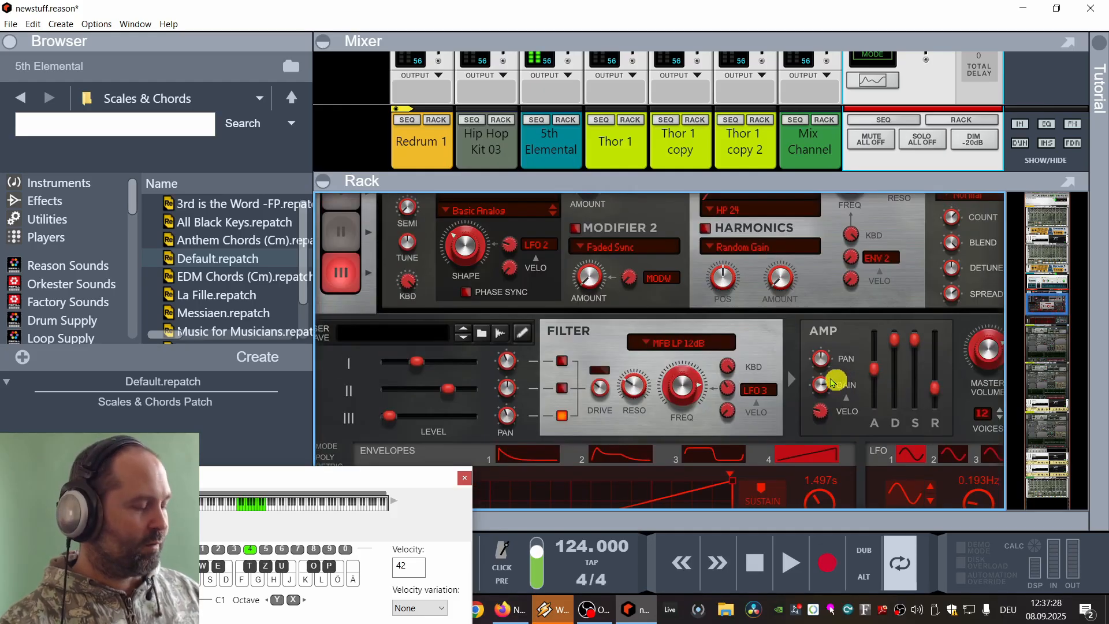
key("g")
left_click_drag(936, 396, 936, 392)
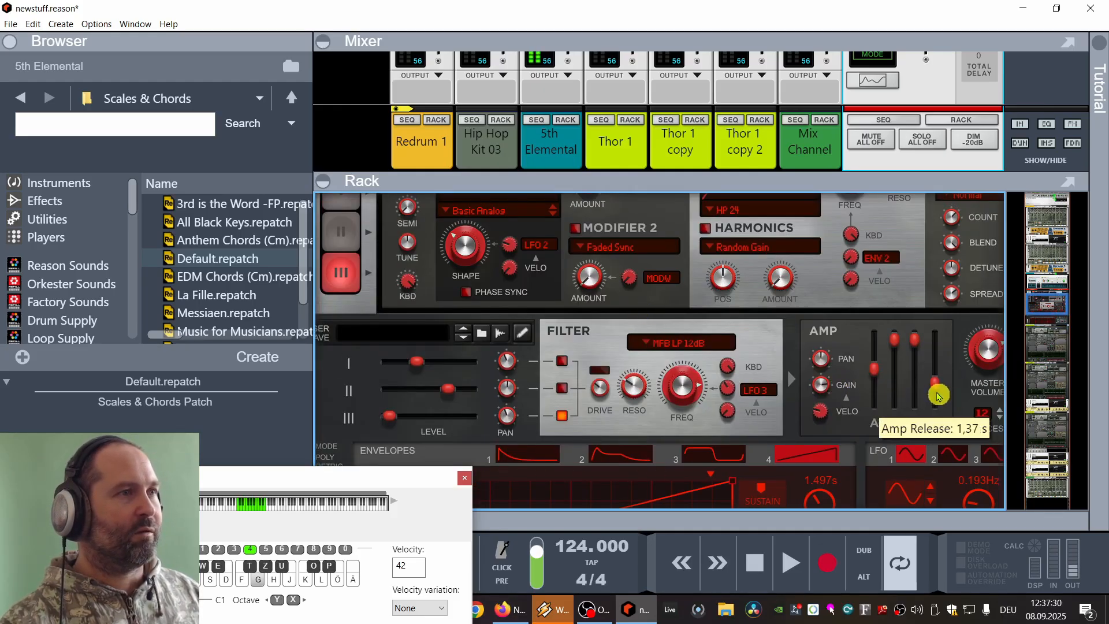
key("h")
Return to the Scales & Chords player and audition the open chords on F, A and G.
scroll(595, 294, "up", 5)
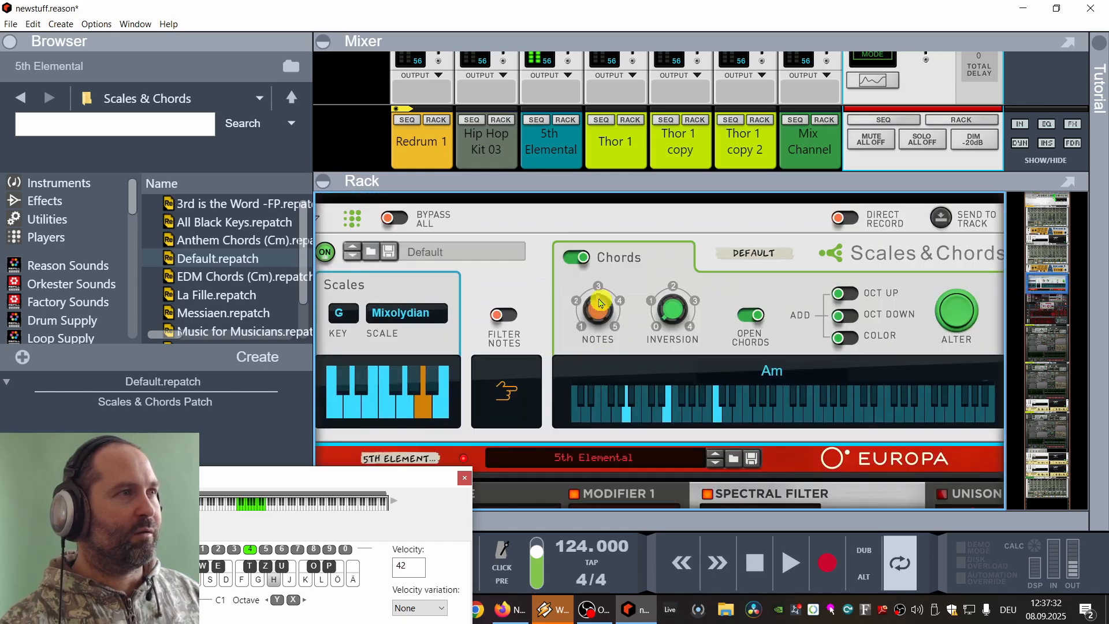
key("f")
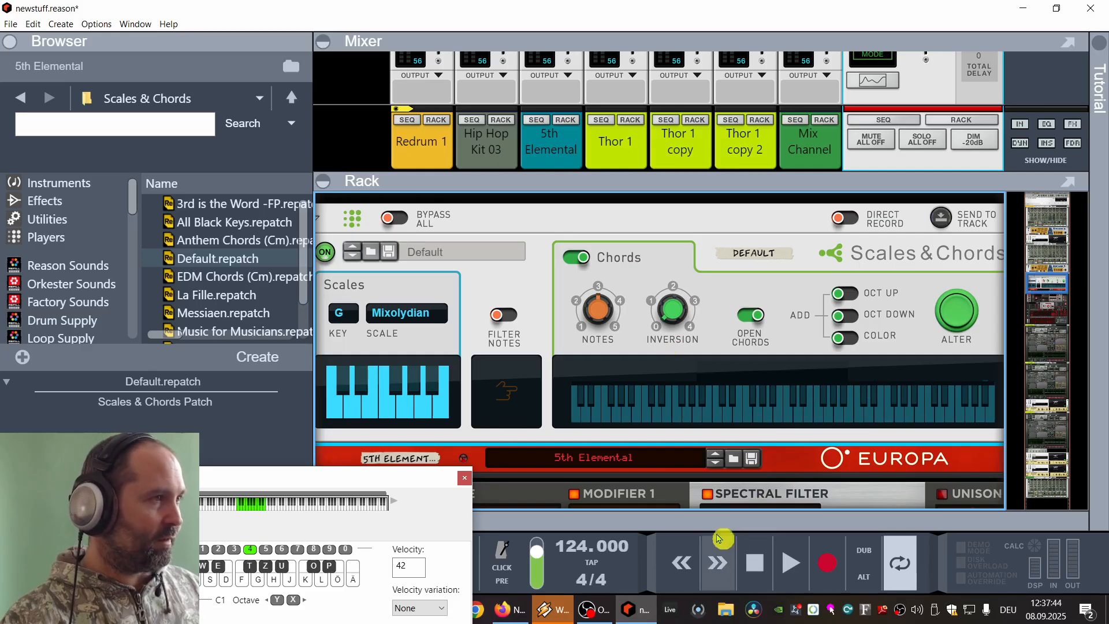
key("h")
key("g")
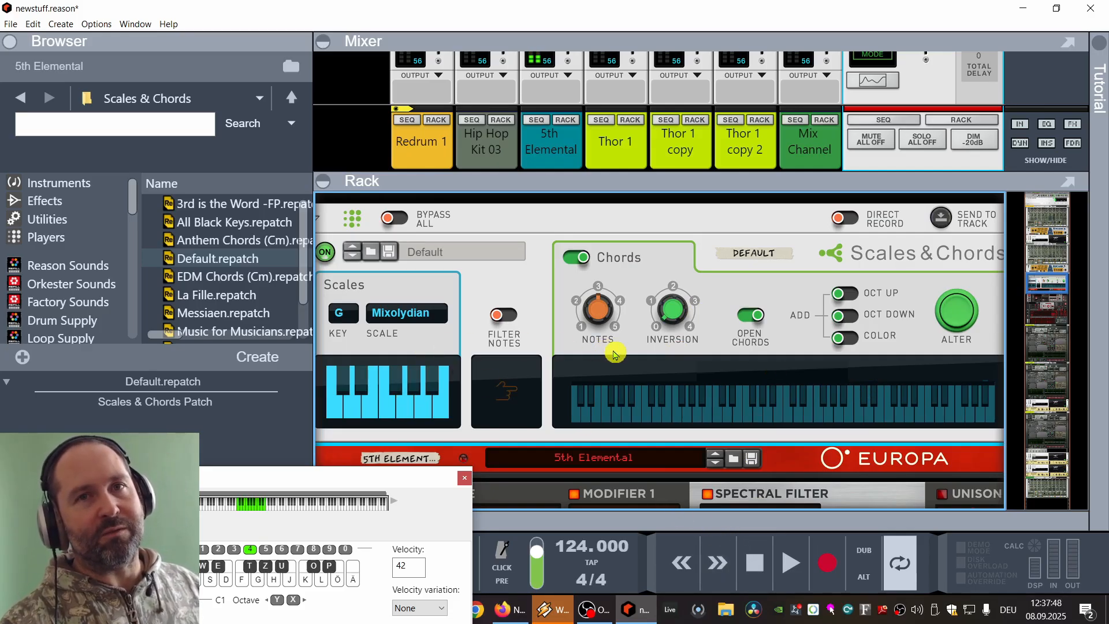
Play the song with G and A minor chords on top, and stop playback.
left_click(798, 568)
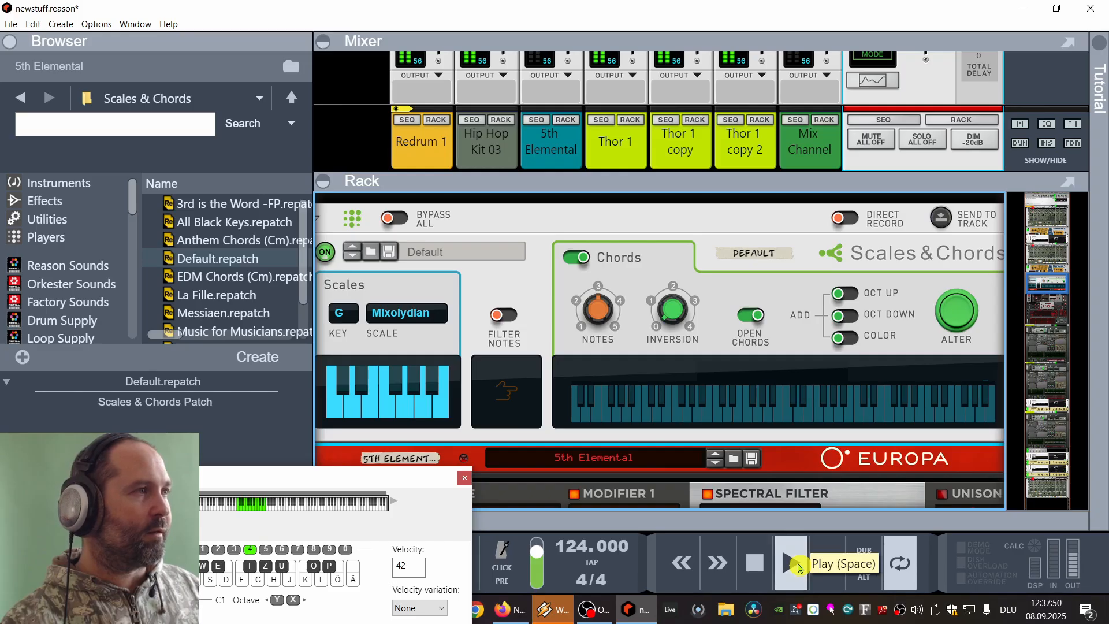
key("g")
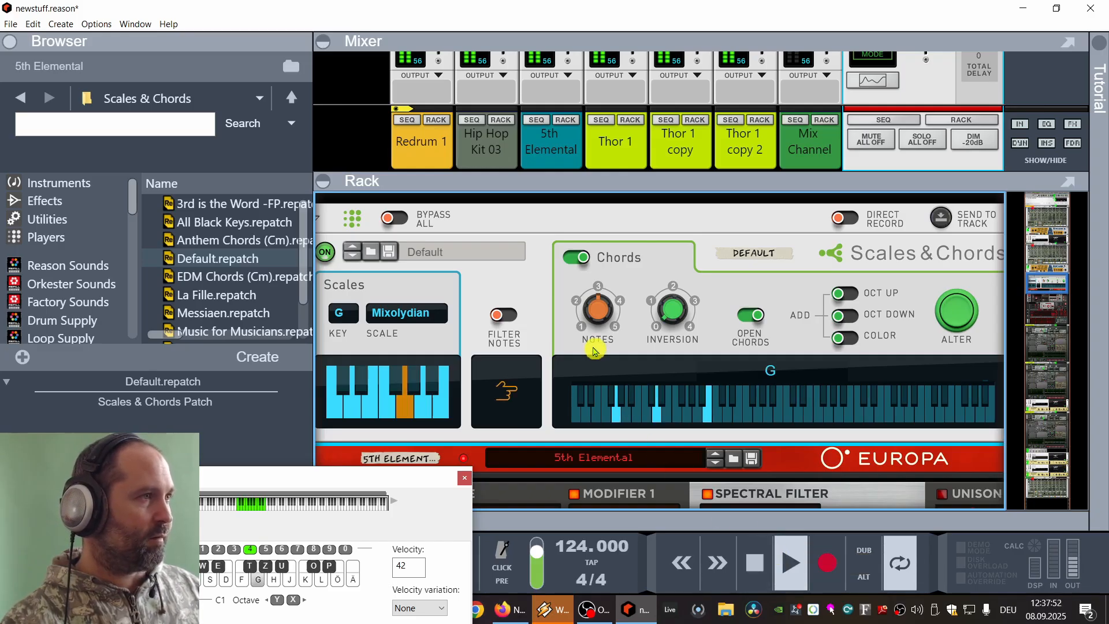
key("h")
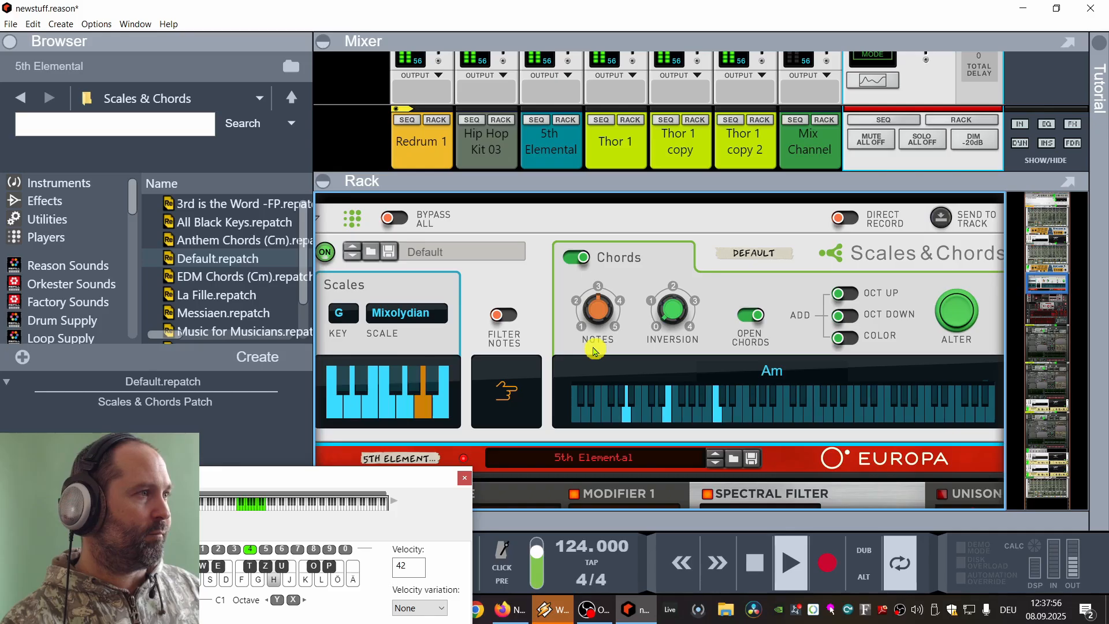
left_click(757, 563)
Open the Thor 1 copy clip at bar 3 for note editing, collapse the browser, and check the clip's first note.
left_click_drag(767, 519, 739, 75)
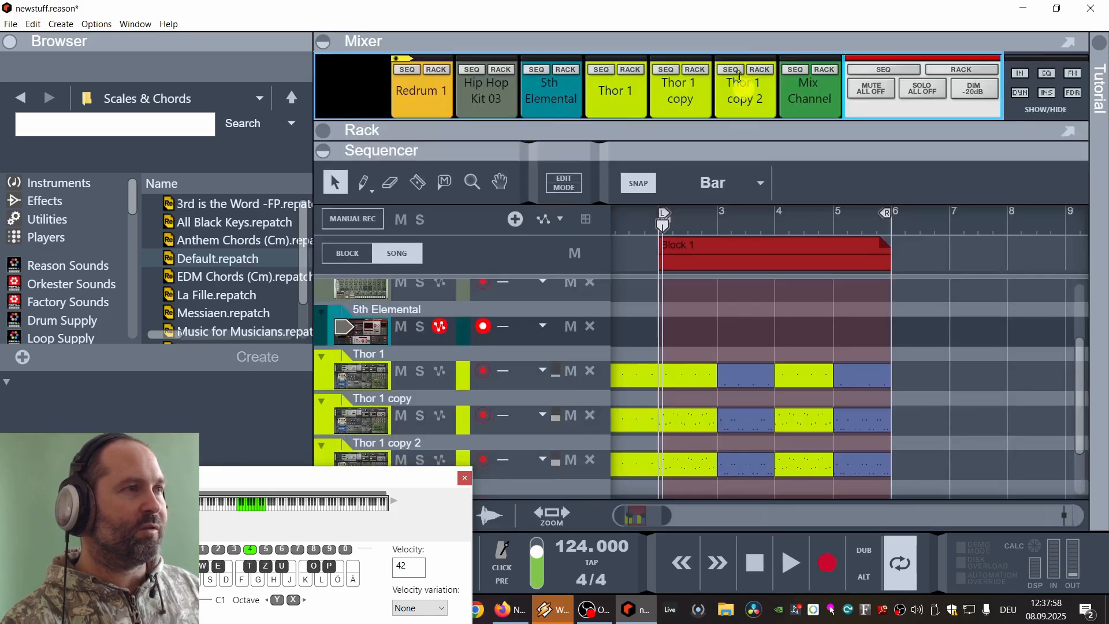
double_click(739, 346)
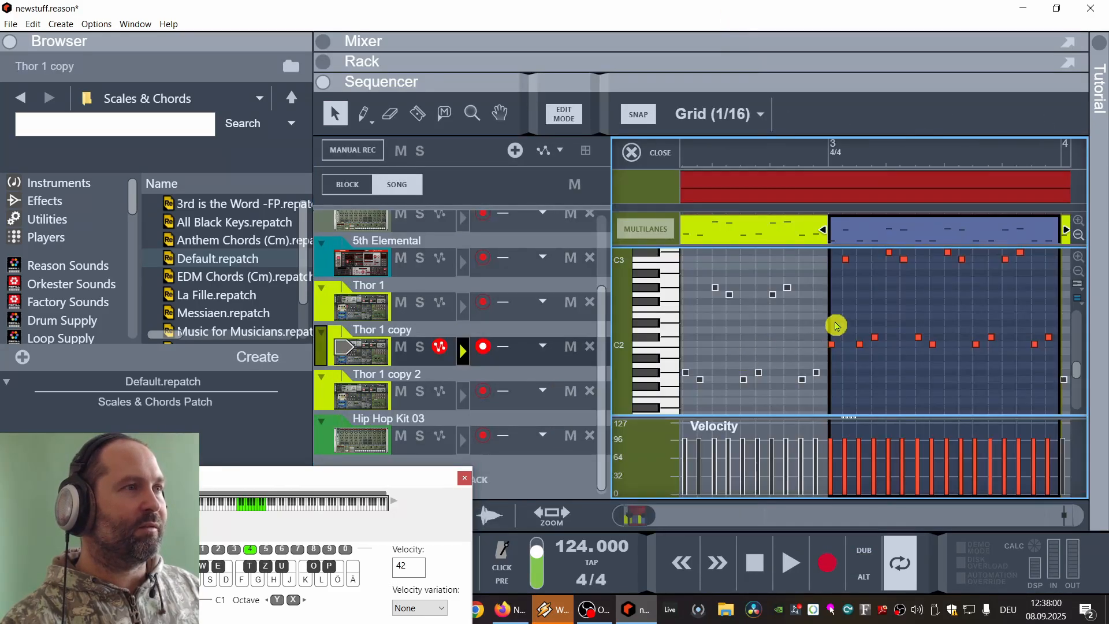
left_click(831, 344)
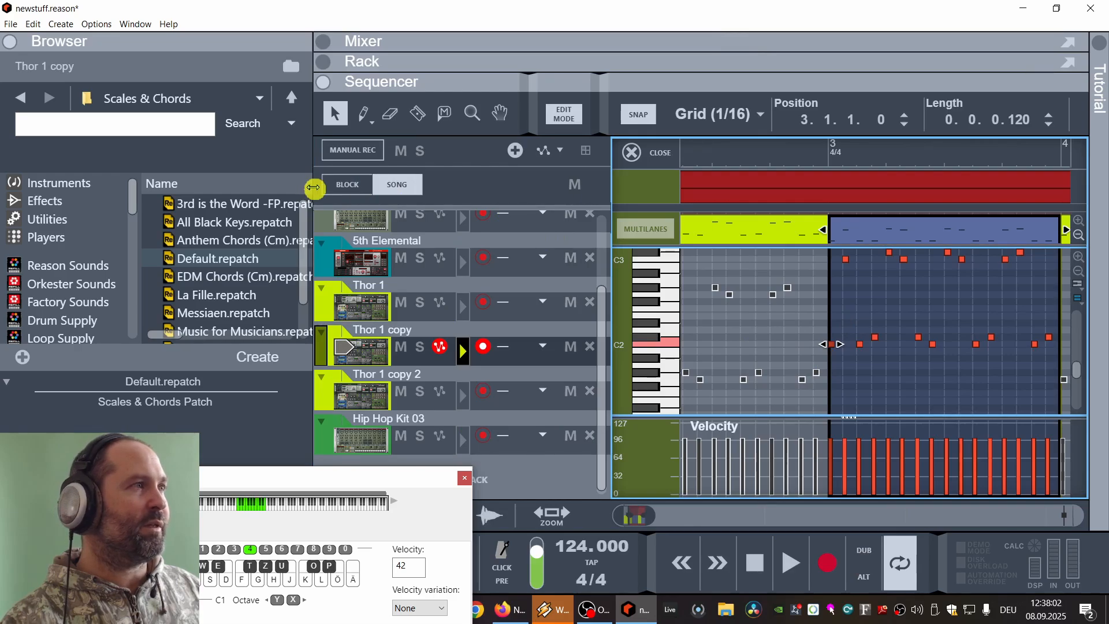
left_click_drag(313, 189, 64, 231)
left_click_drag(536, 365, 547, 359)
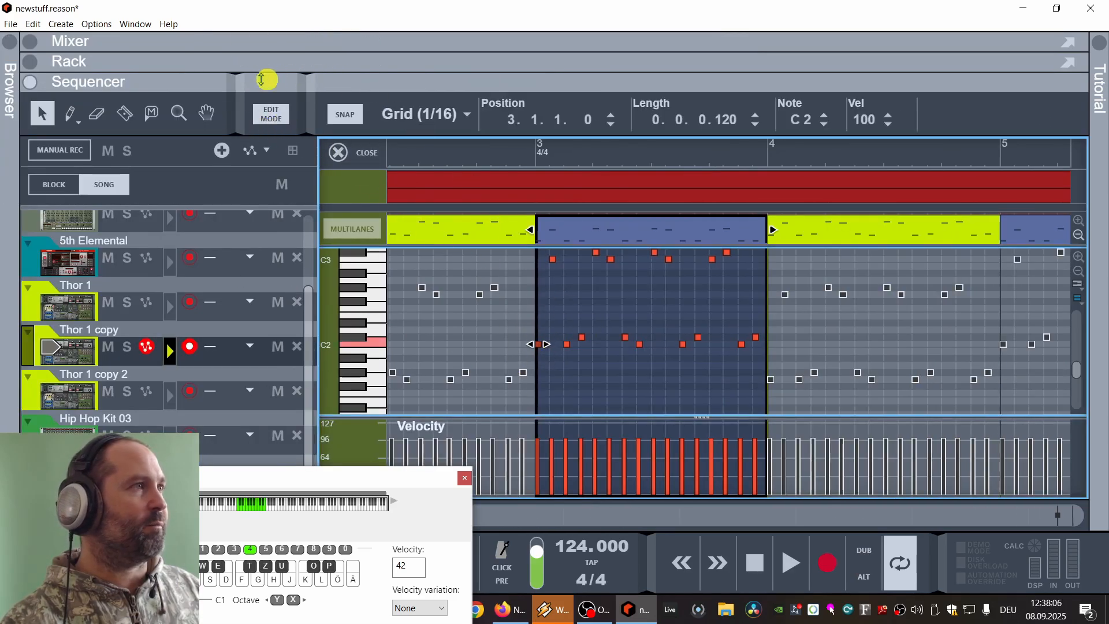
Leave the note editor, select the 5th Elemental track, and show the rack above the sequencer.
left_click(264, 119)
left_click(25, 265)
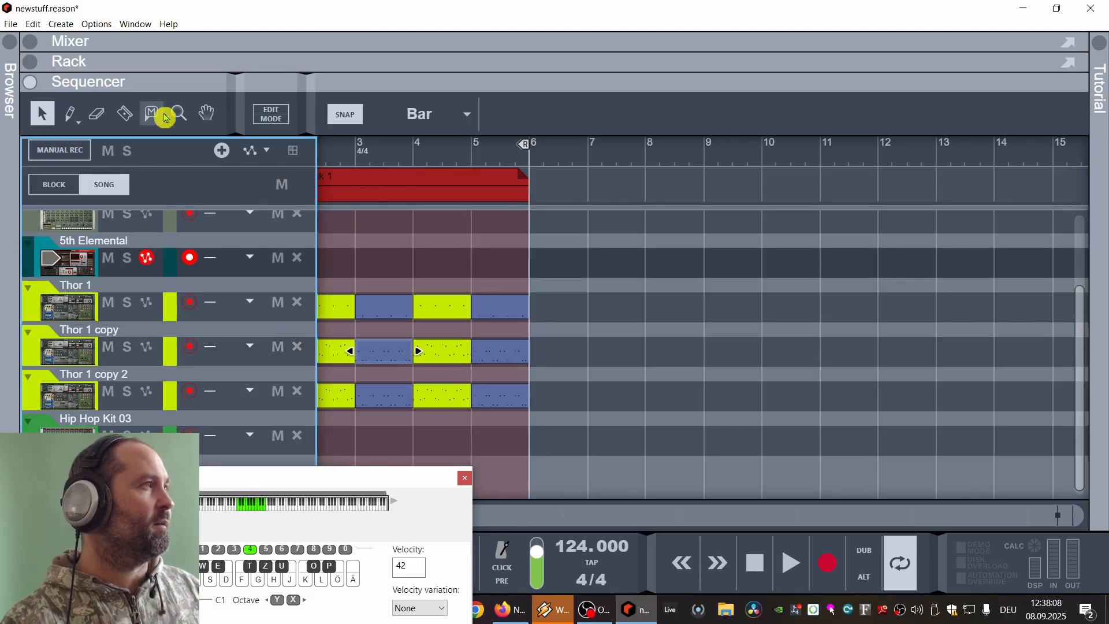
double_click(179, 84)
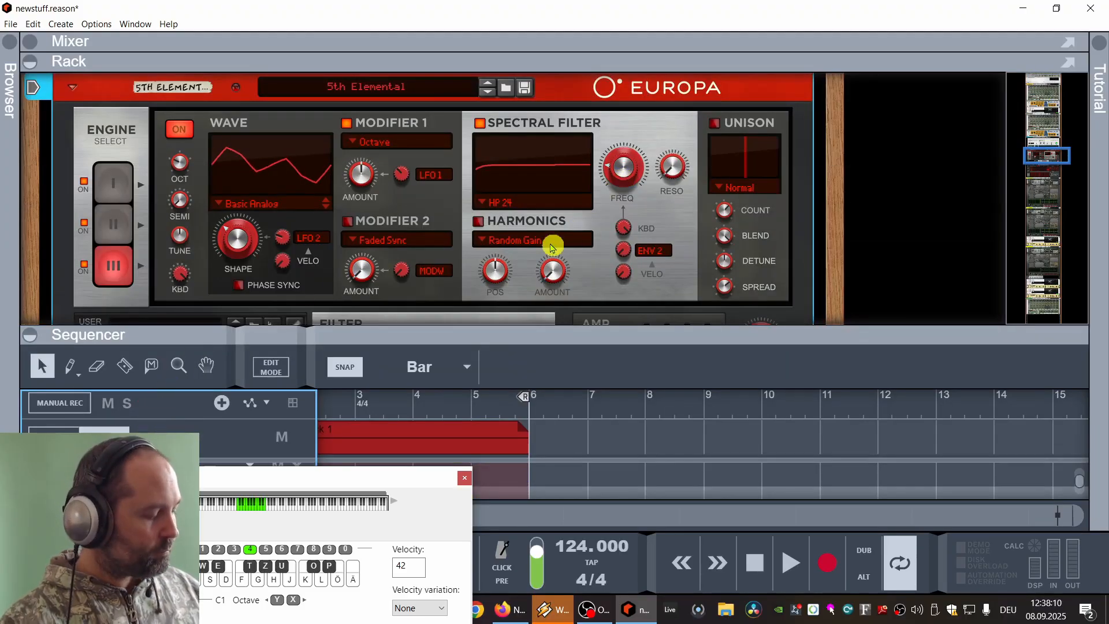
Audition a chord progression for the 5th Elemental synth using the notes A, F, E, D, C and G.
scroll(552, 249, "down", 10)
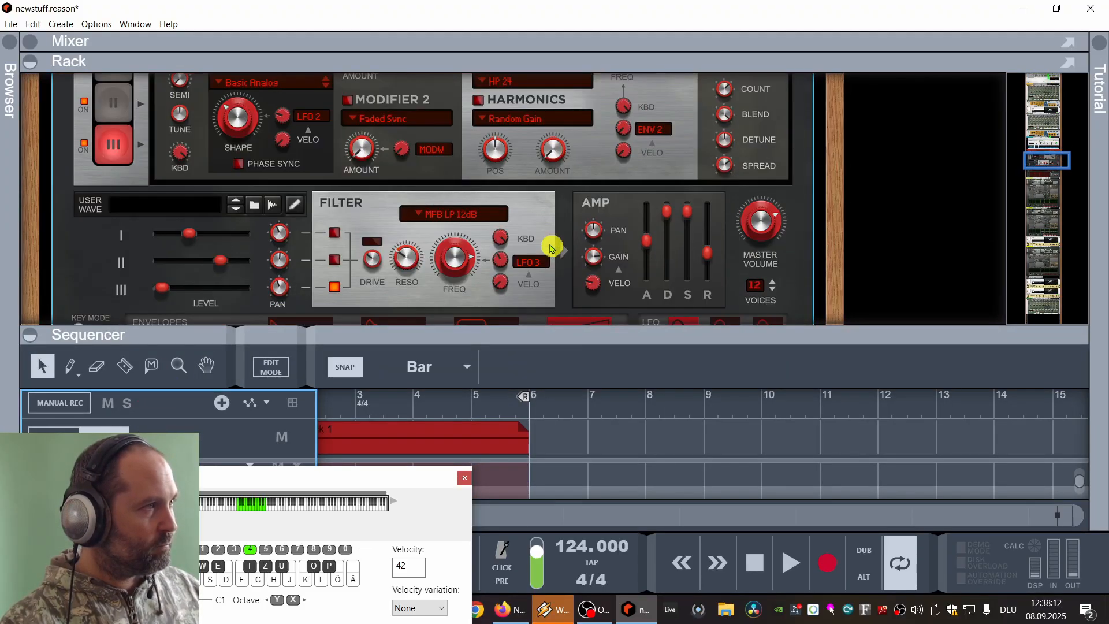
scroll(513, 292, "up", 10)
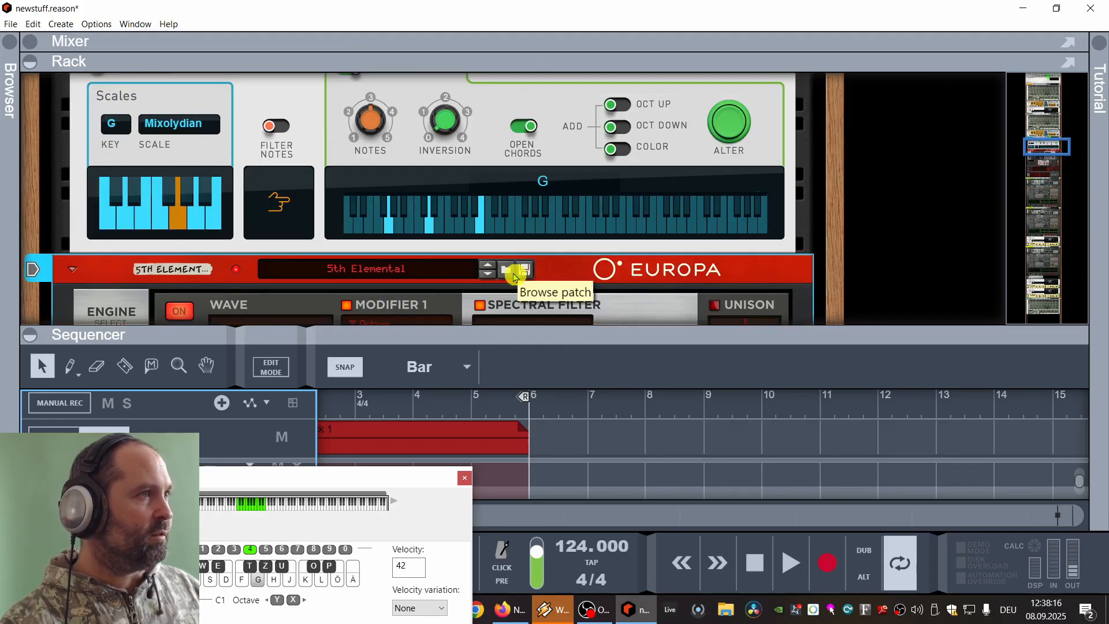
key("h")
key("f")
key("d")
key("s")
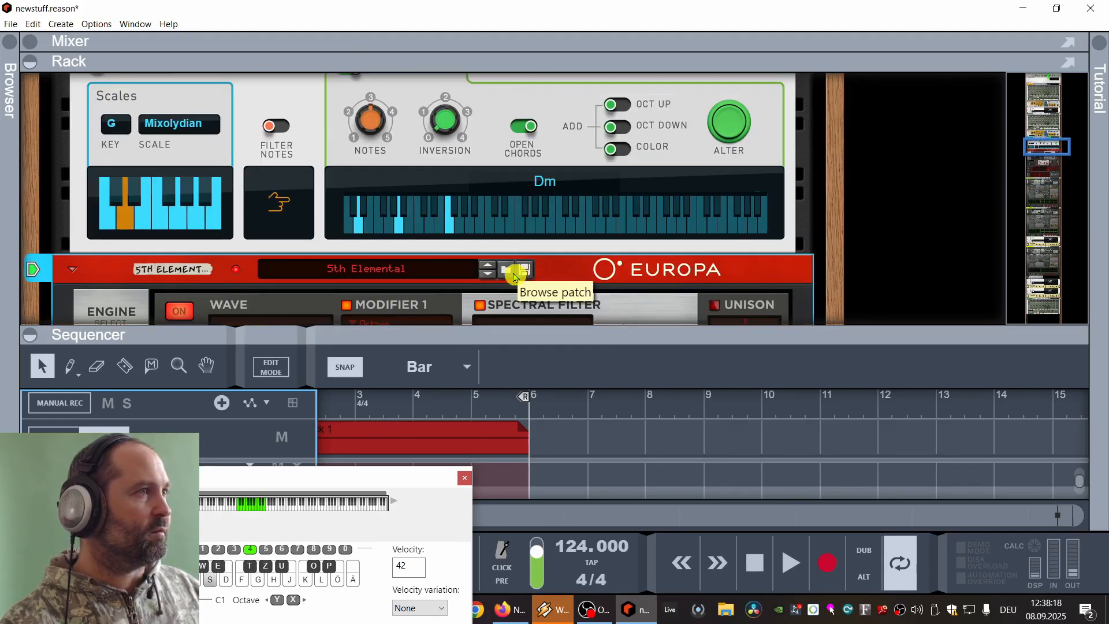
key("a")
key("a")
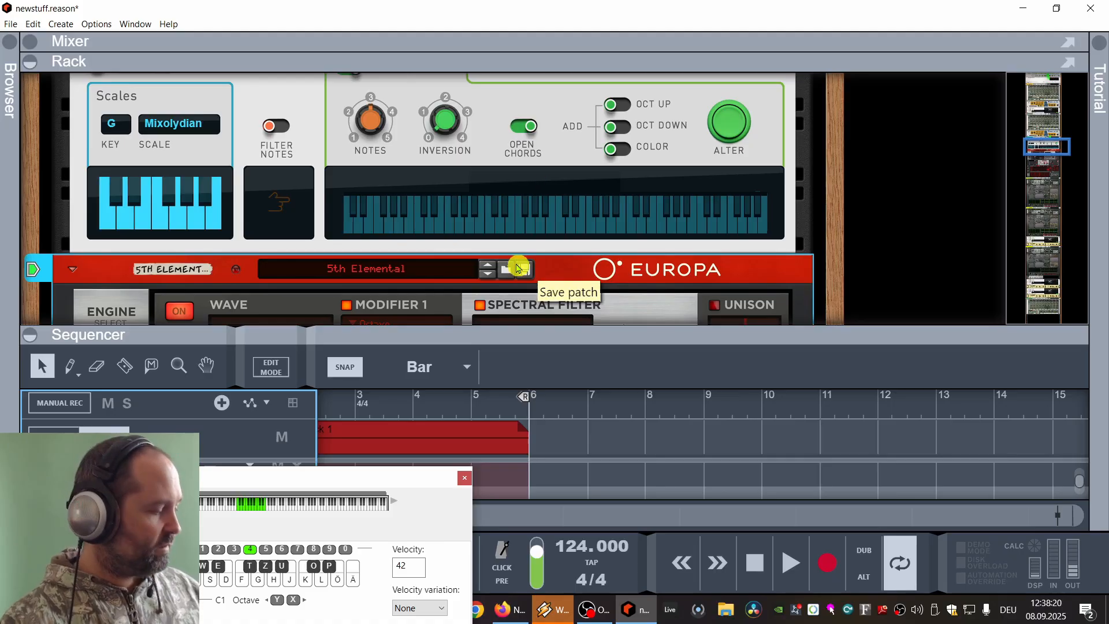
key("g")
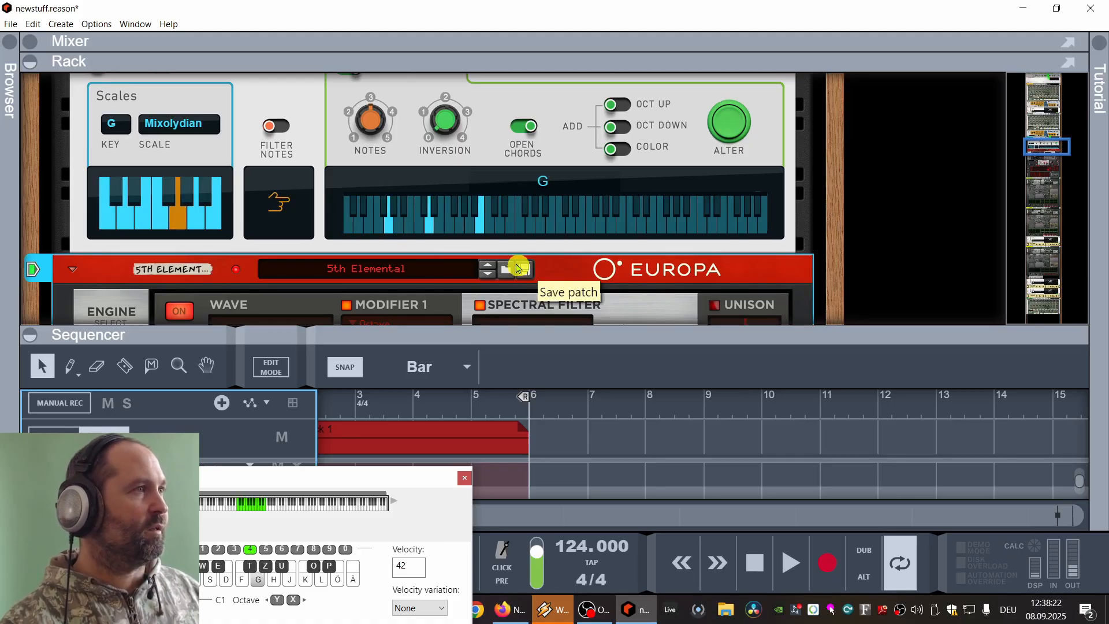
key("a")
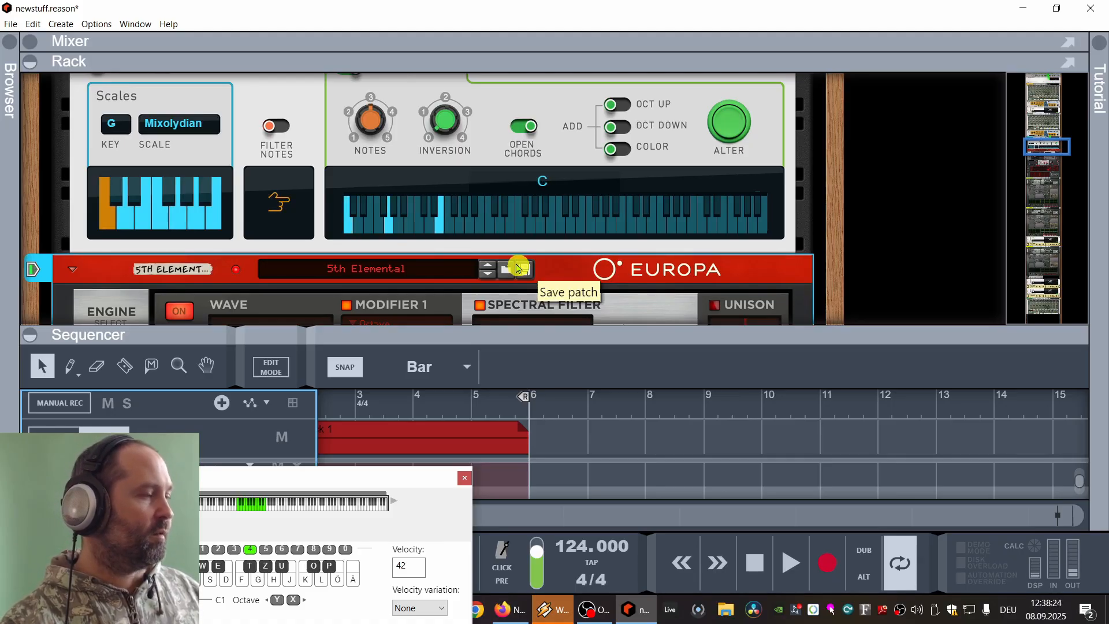
Audition alternating G and C chords on the 5th Elemental synth with the song stopped.
key("g")
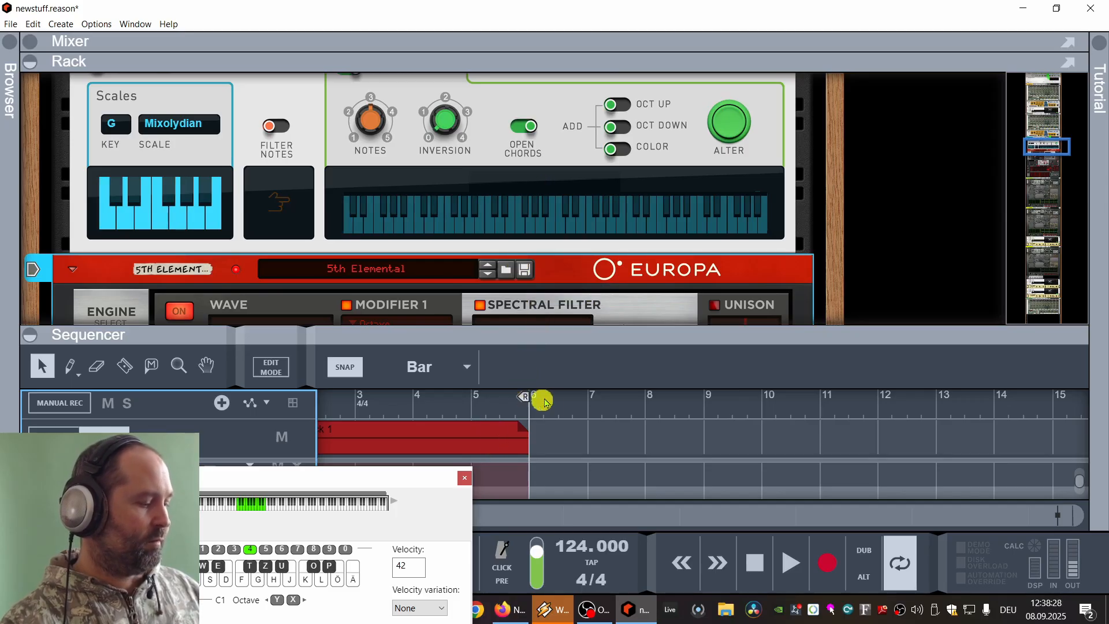
key("k")
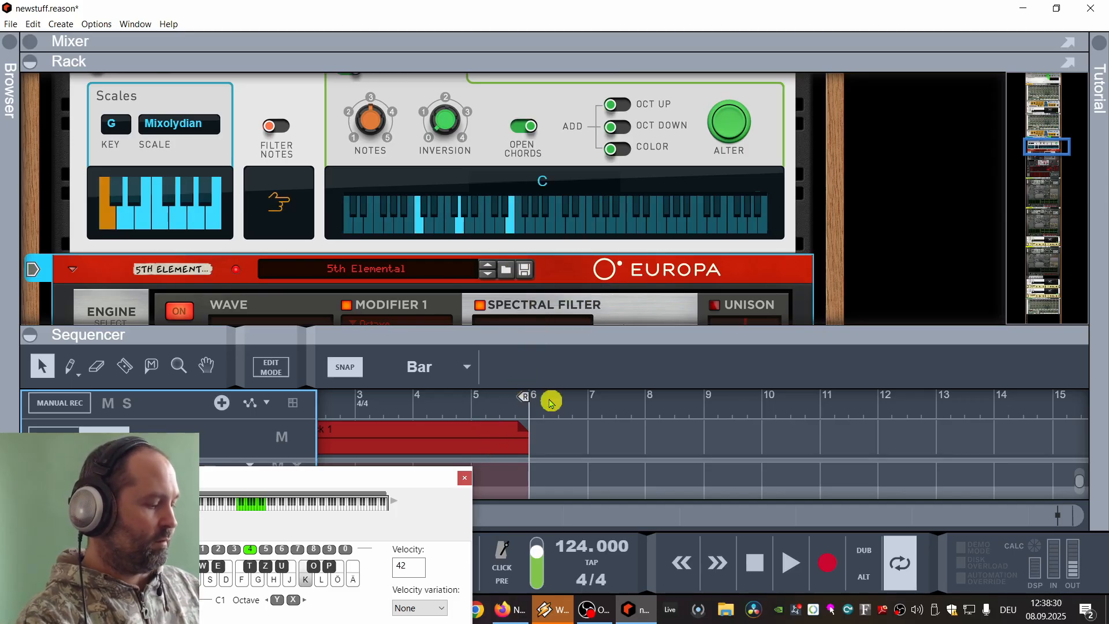
key("g")
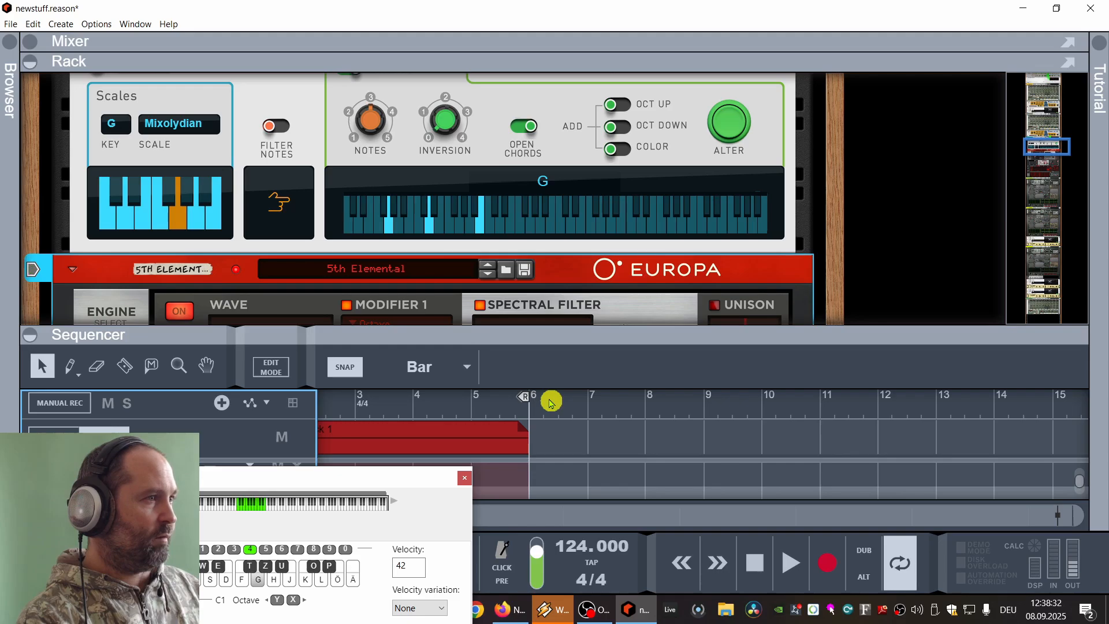
key("k")
key("g")
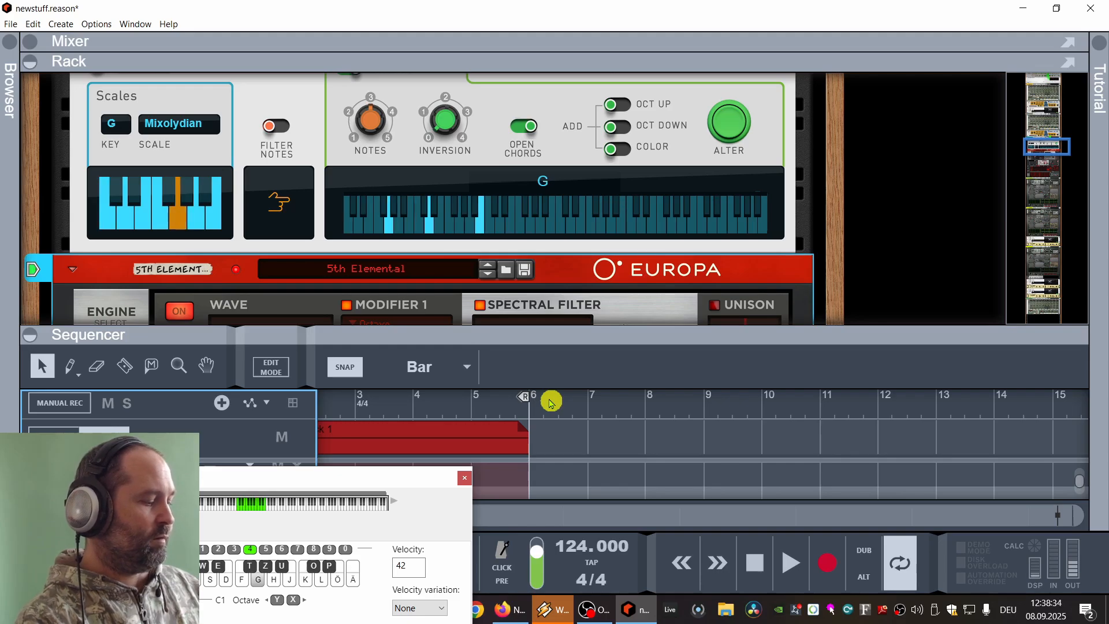
key("k")
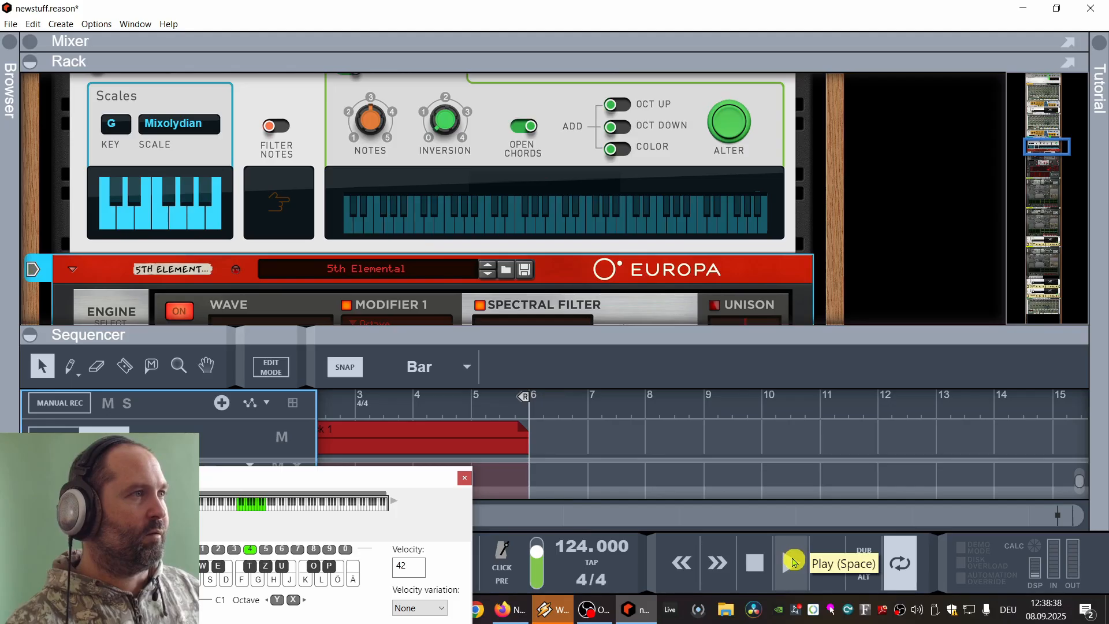
With the song playing, move the On-screen Piano Keys window off the track list and enlarge the sequencer area.
left_click(789, 566)
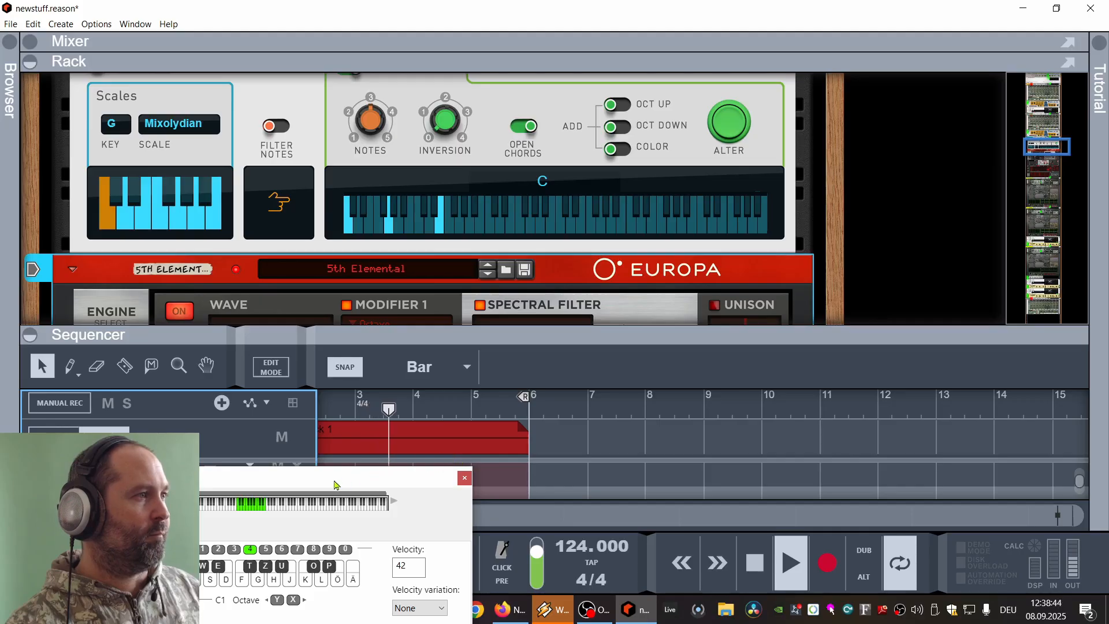
left_click_drag(317, 485, 858, 409)
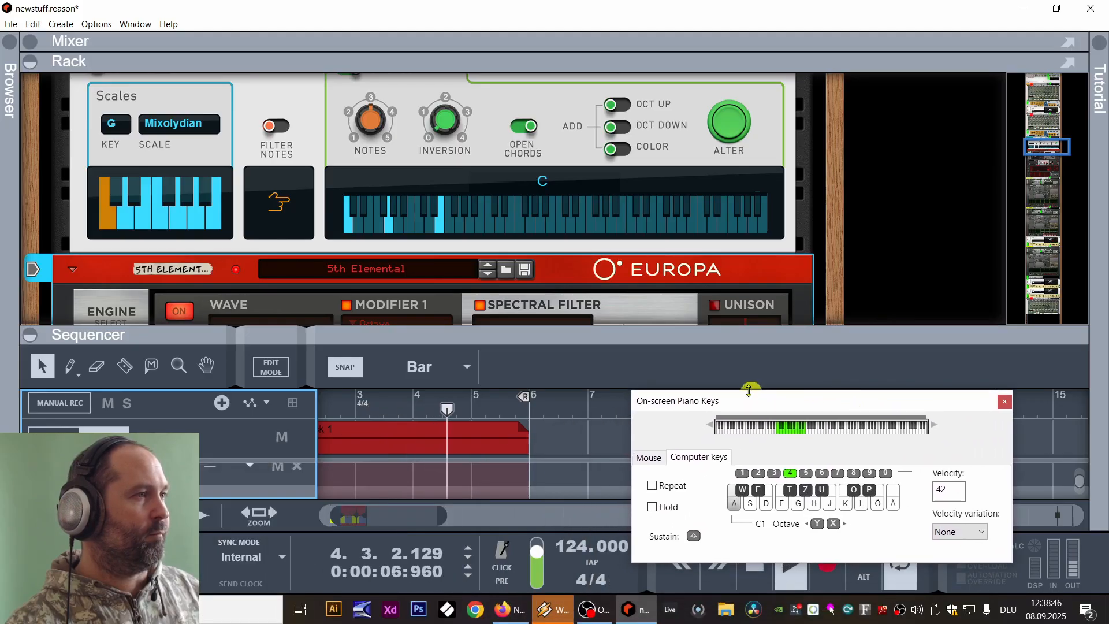
left_click_drag(520, 327, 528, 170)
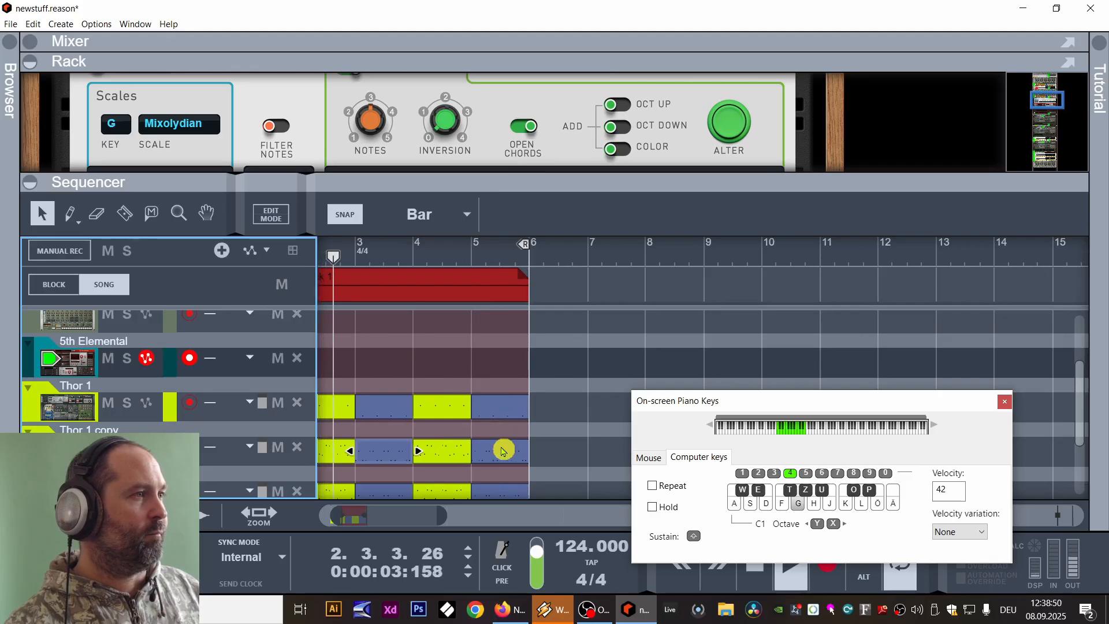
Play alternating C and G chords over the looping song to hear how they fit.
key("a")
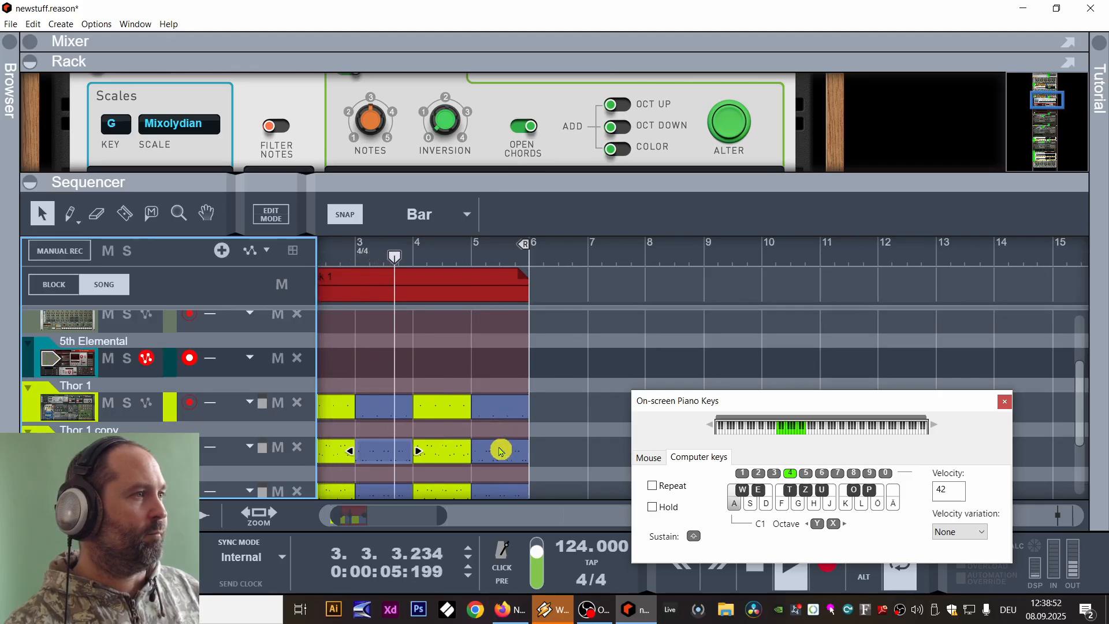
key("g")
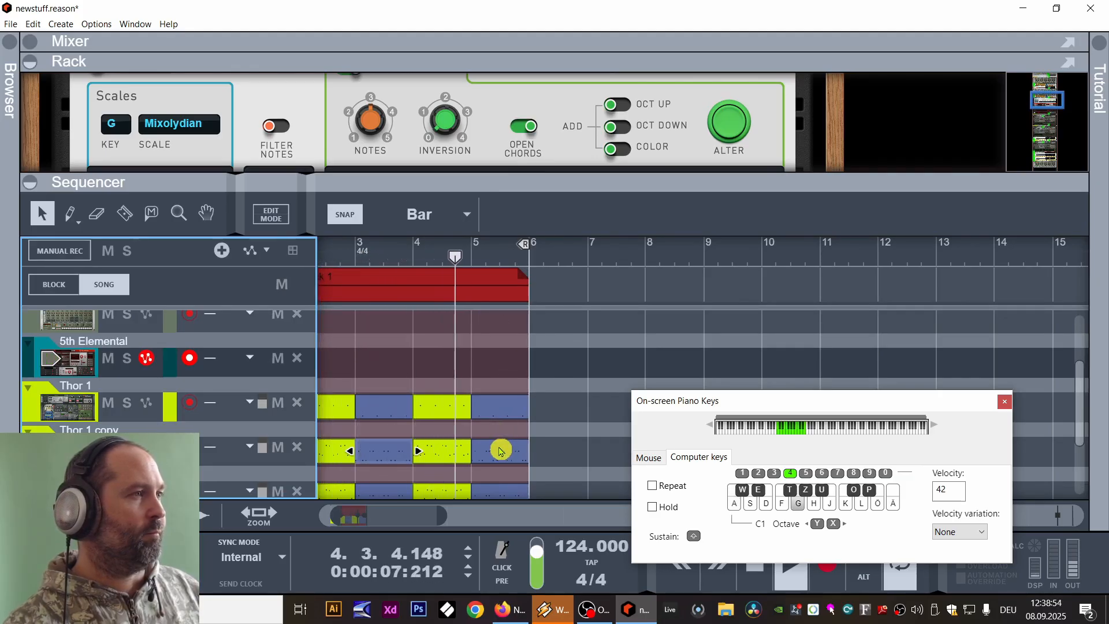
key("a")
scroll(502, 142, "down", 1)
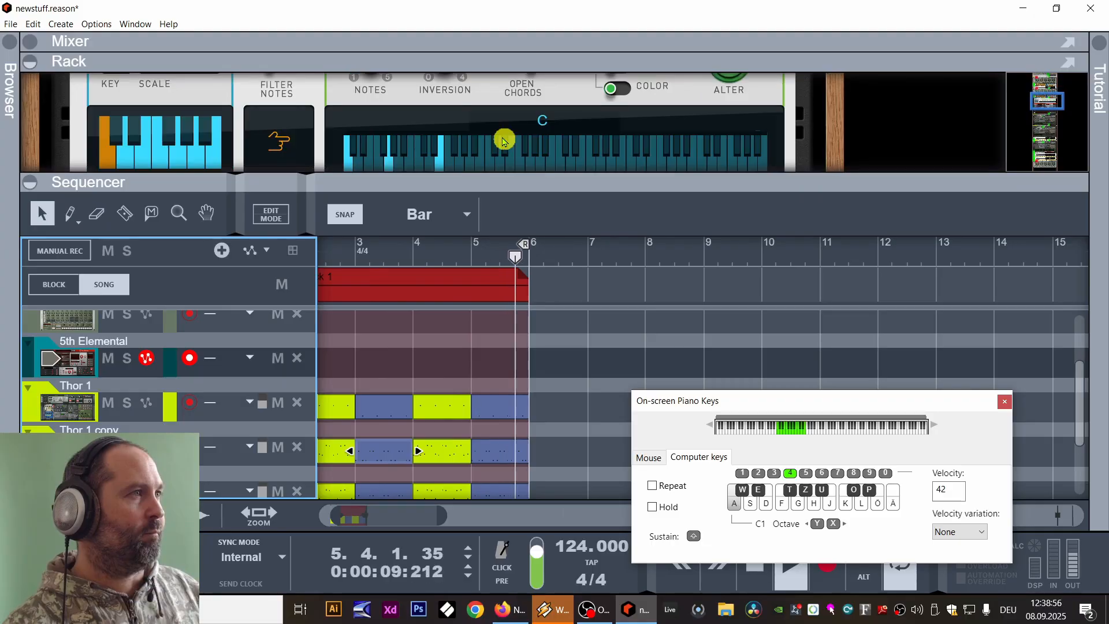
key("g")
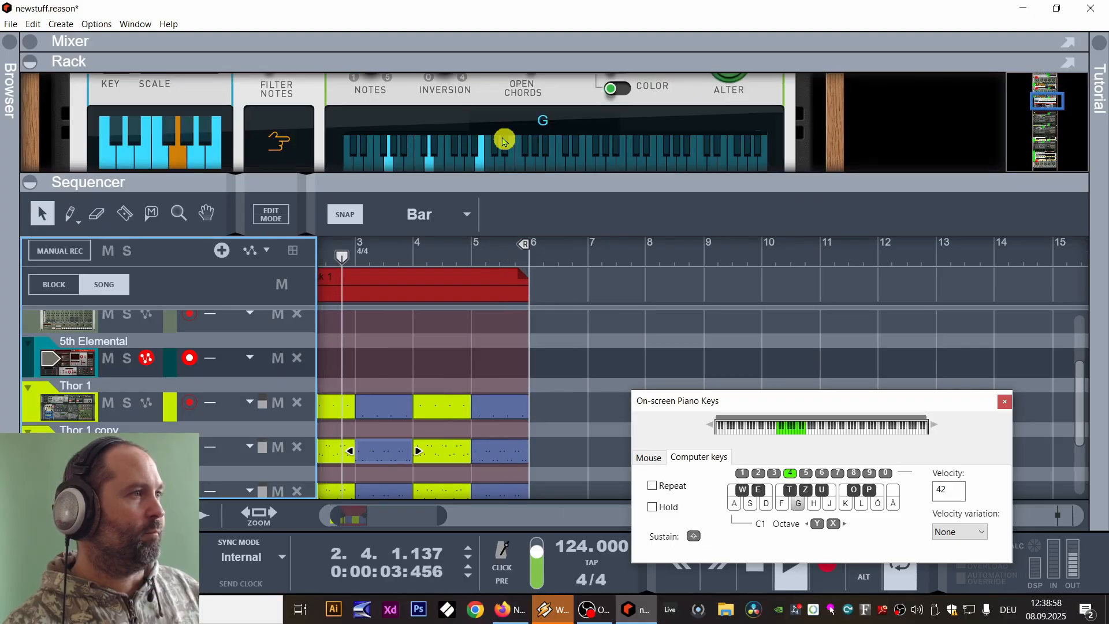
key("a")
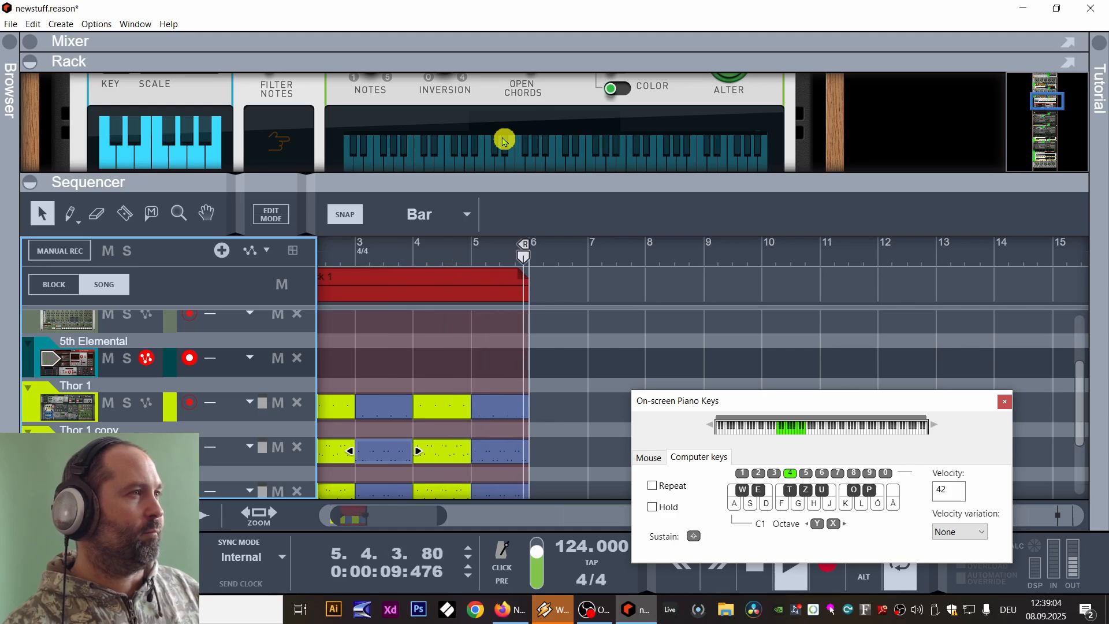
key("g")
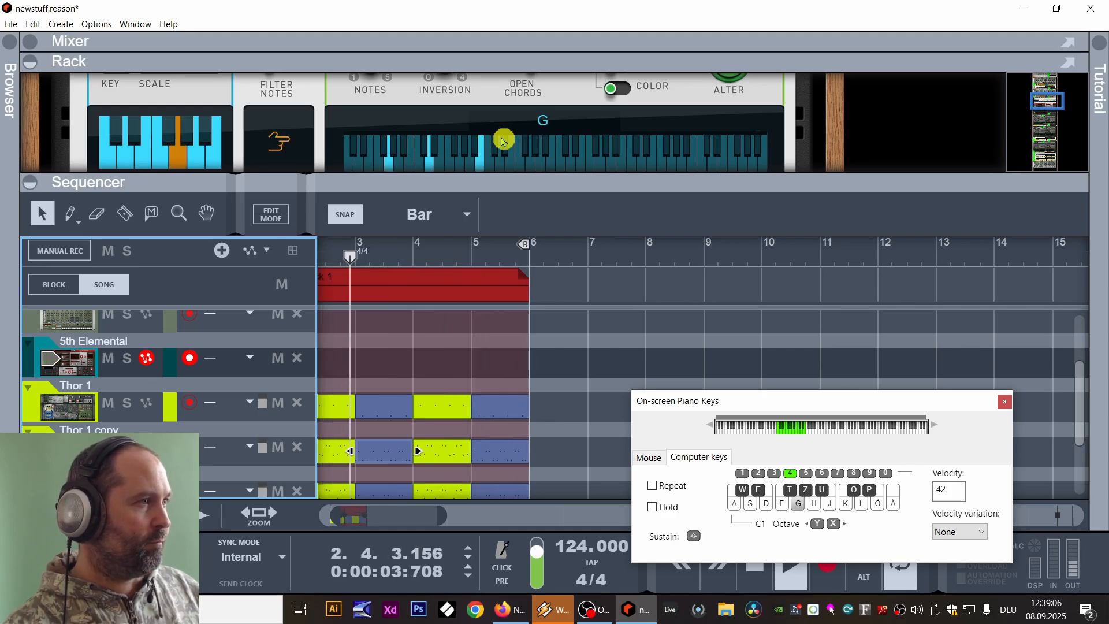
key("a")
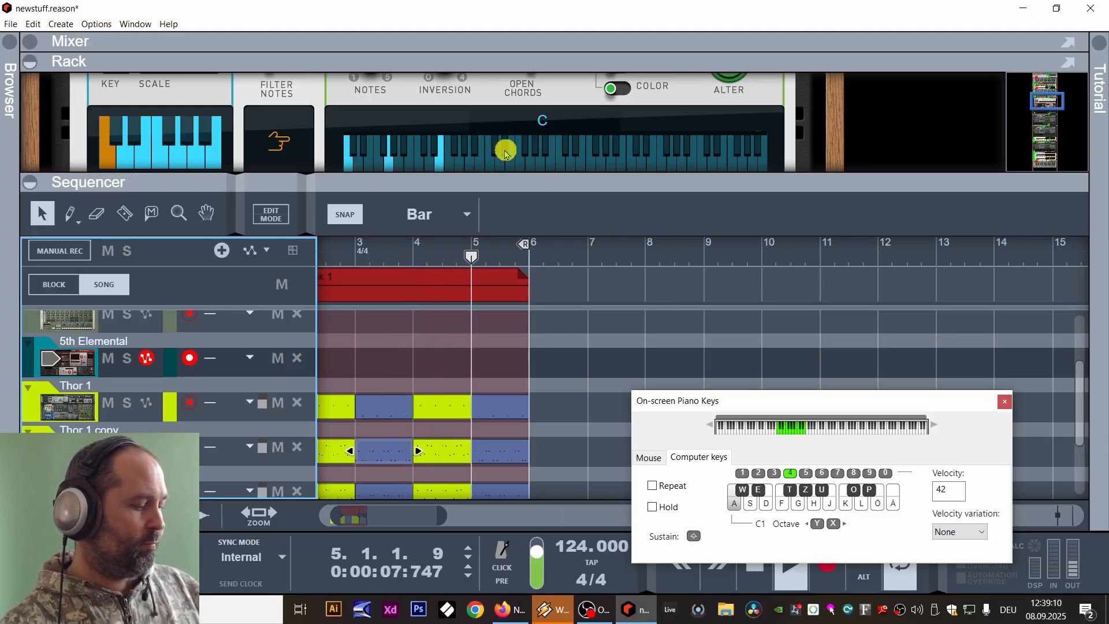
Try the descending chords A minor, G, F, E minor and D minor over the looping song, ending on F.
key("h")
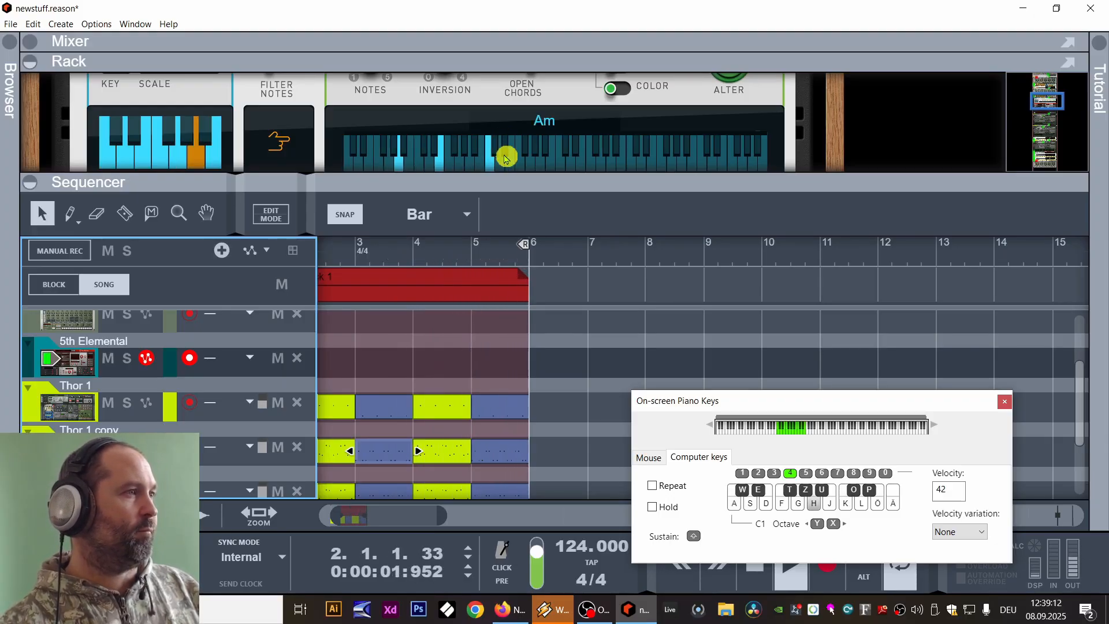
key("g")
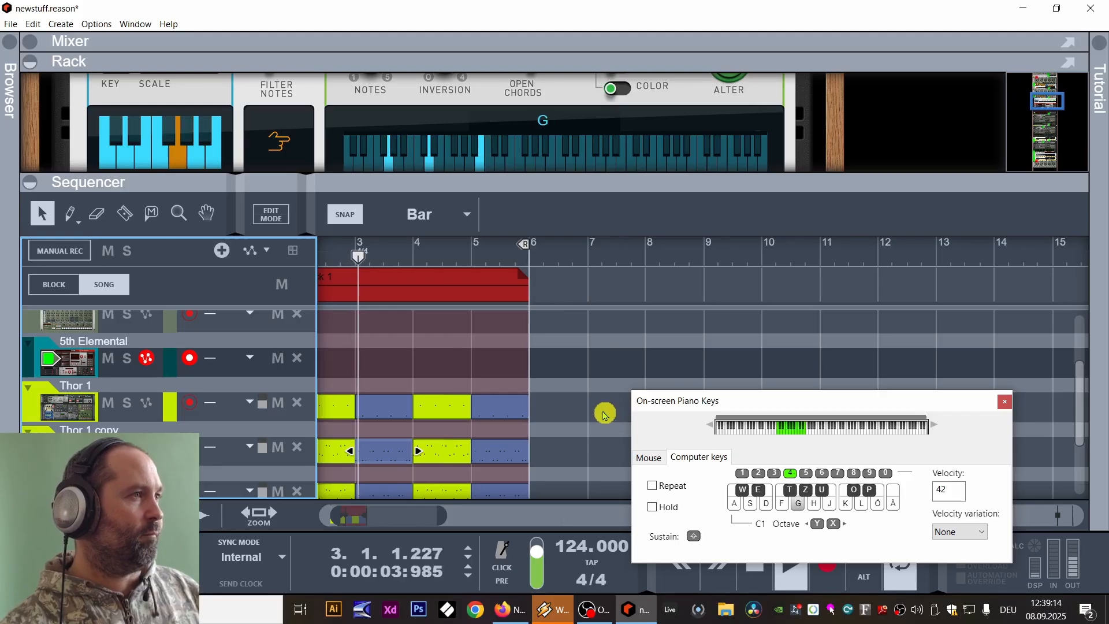
key("f")
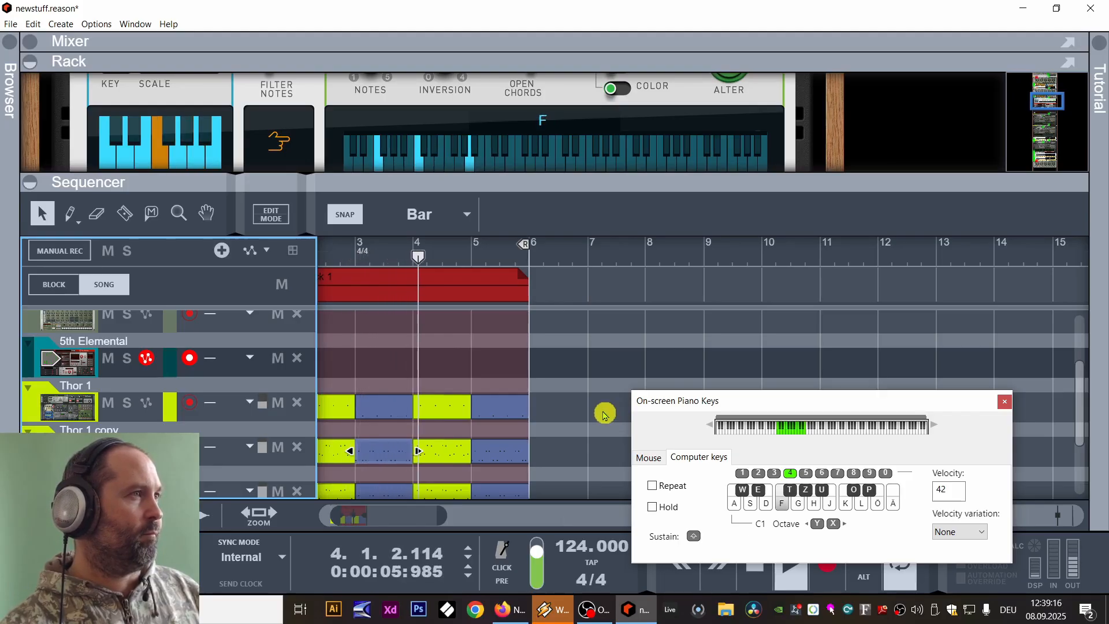
key("d")
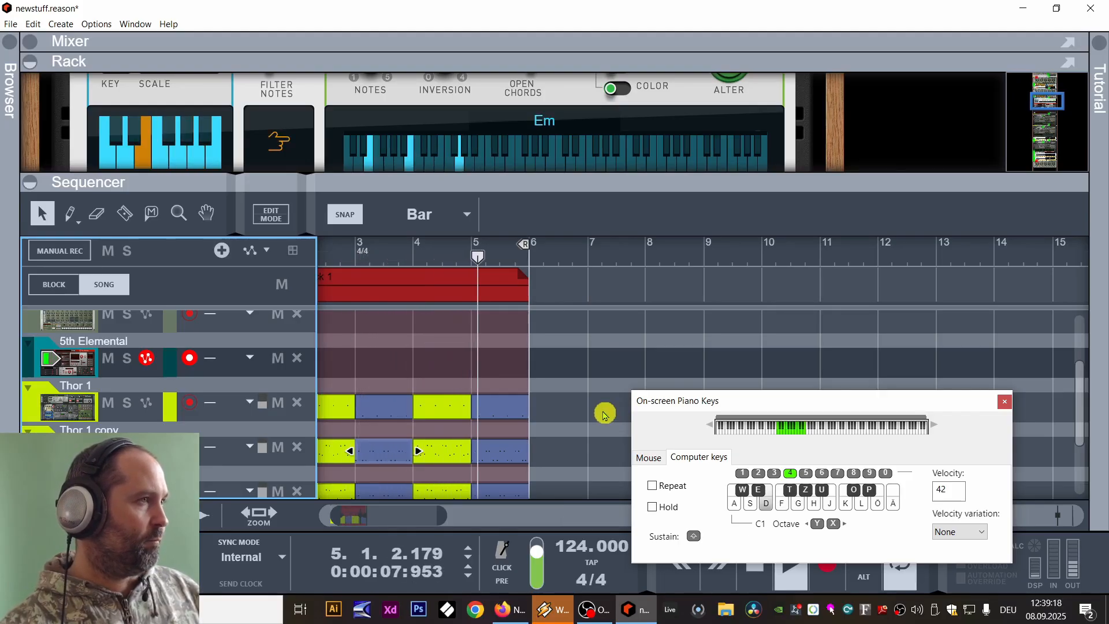
key("s")
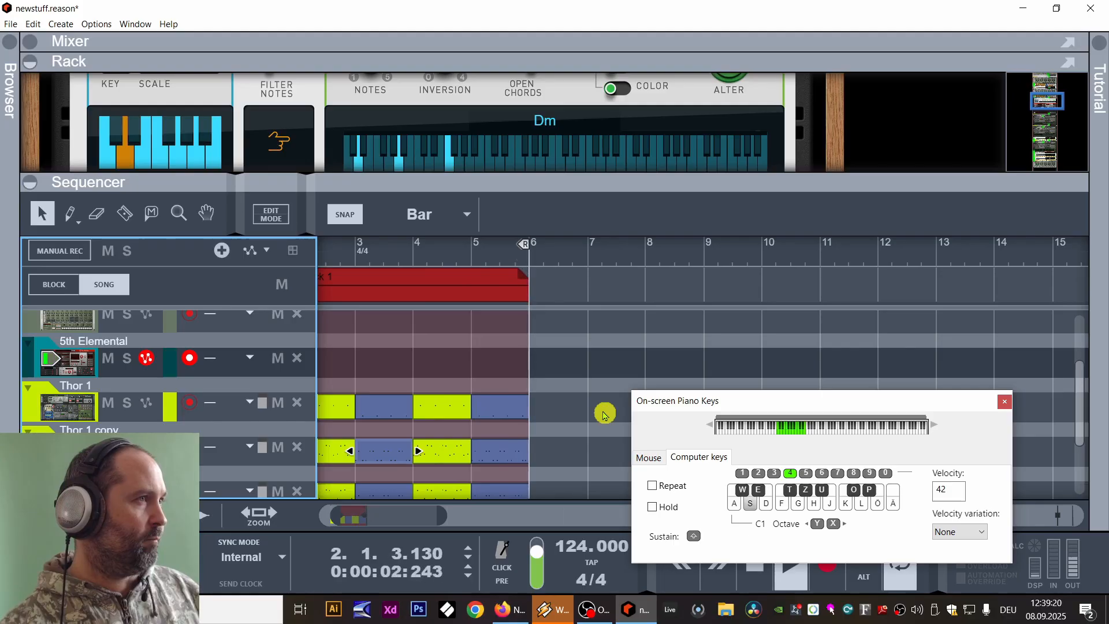
key("f")
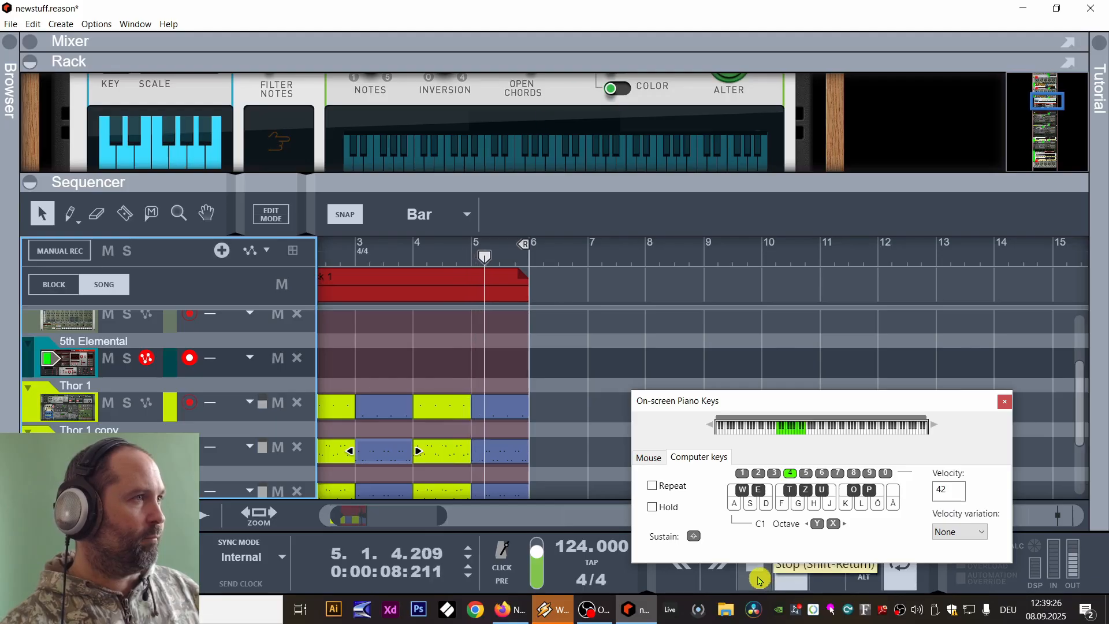
Alternate the higher C chord with G over the song, and stop playback.
key("k")
key("g")
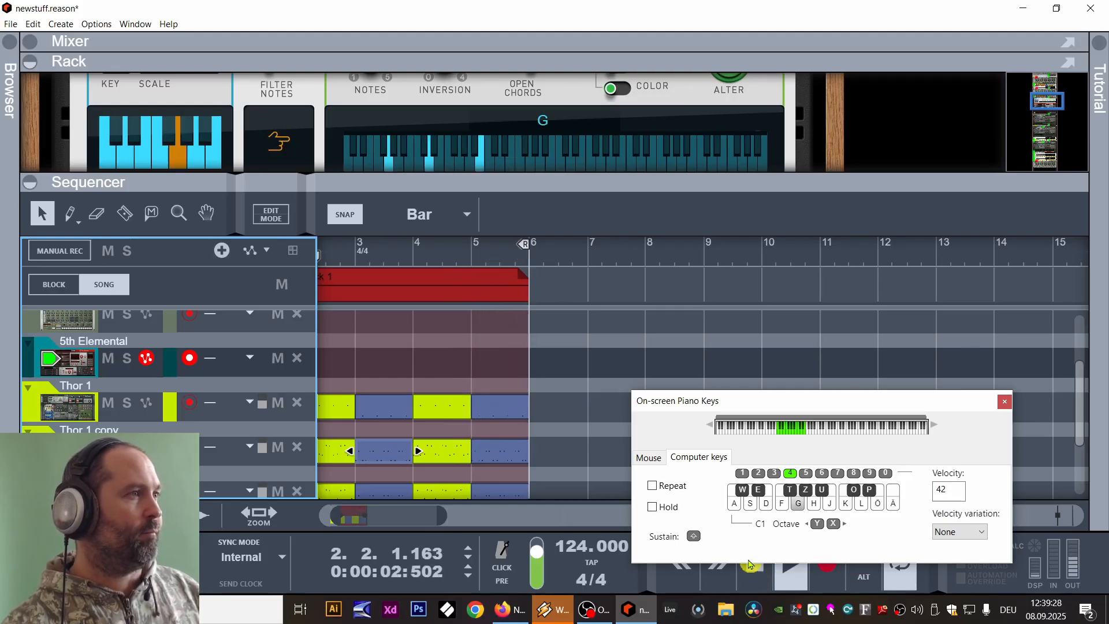
key("k")
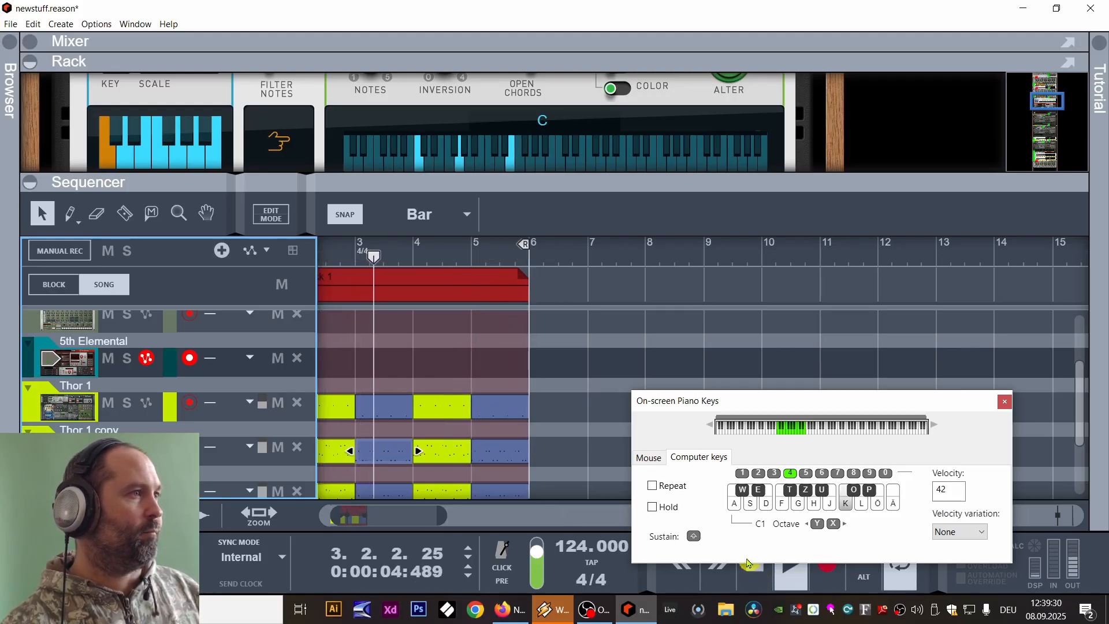
key("g")
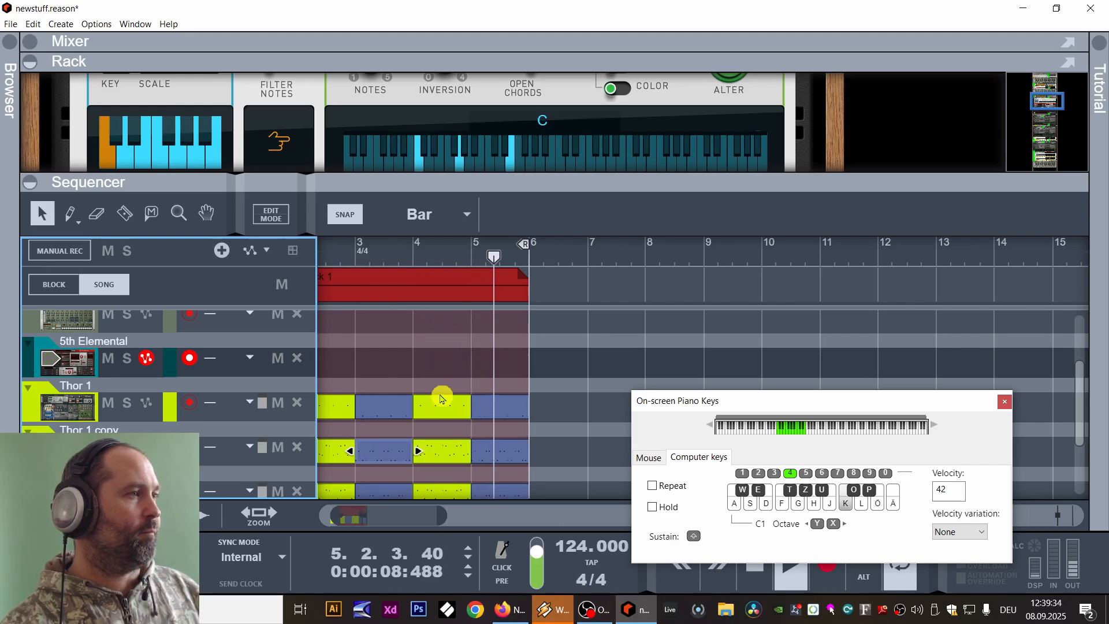
key("space")
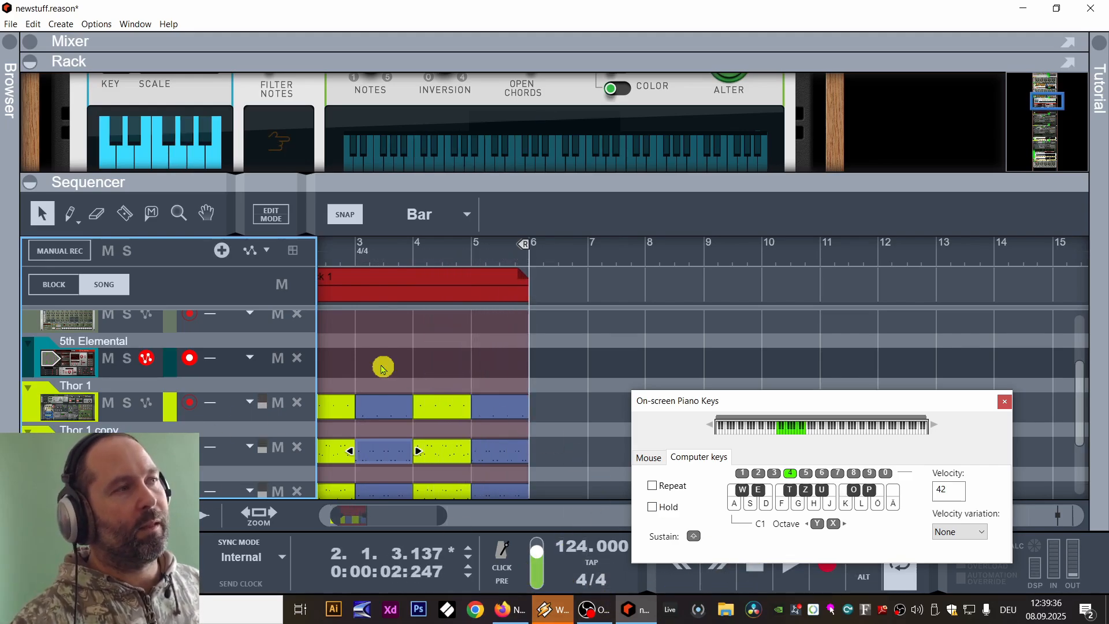
Swap the bar 3 and bar 4 clips on the three Thor tracks, and return the playhead to the start of bar 2.
scroll(413, 361, "down", 1)
left_click_drag(395, 314, 545, 438)
left_click_drag(385, 315, 388, 435)
left_click_drag(598, 309, 450, 449)
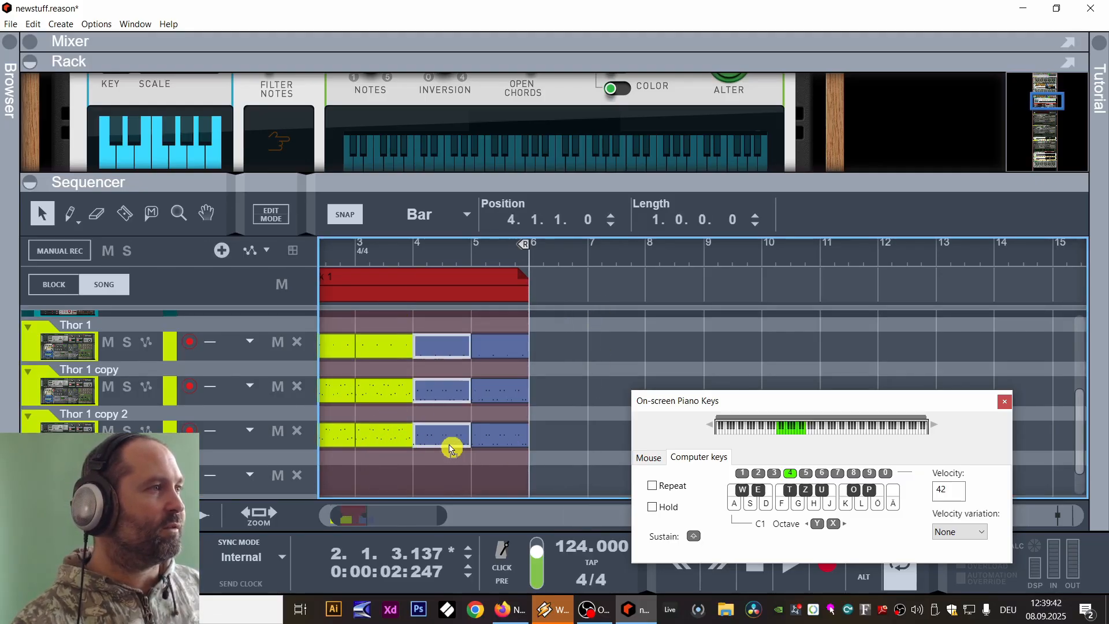
scroll(369, 246, "left", 2)
left_click_drag(373, 249, 359, 314)
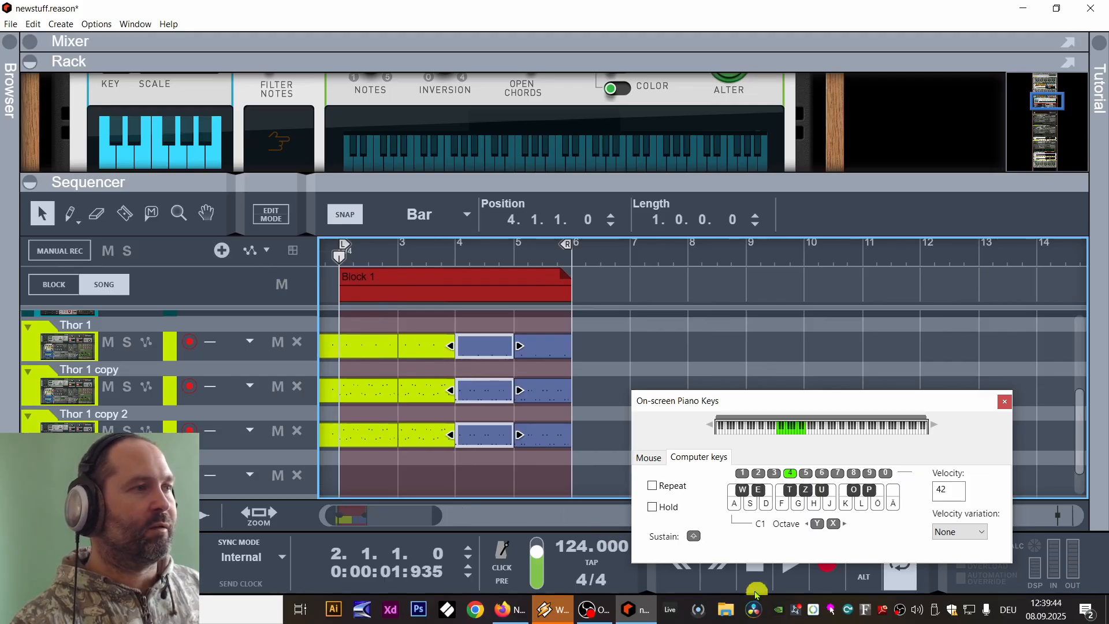
Play the rearranged song with G and C chords, lower the piano keys' octave to C0, and stop playback.
key("space")
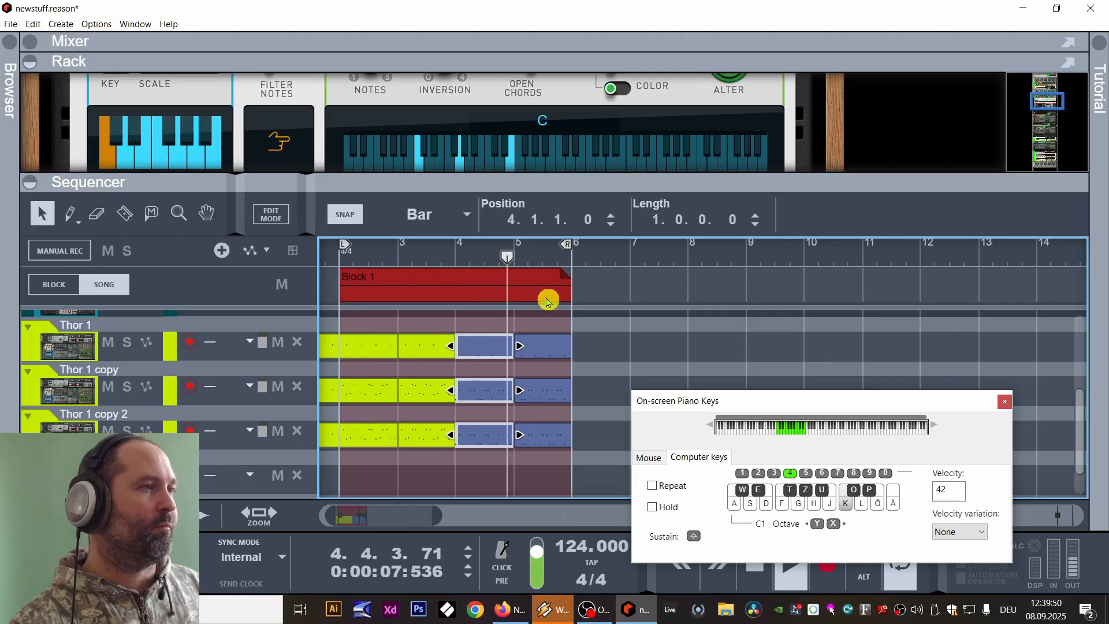
left_click(817, 523)
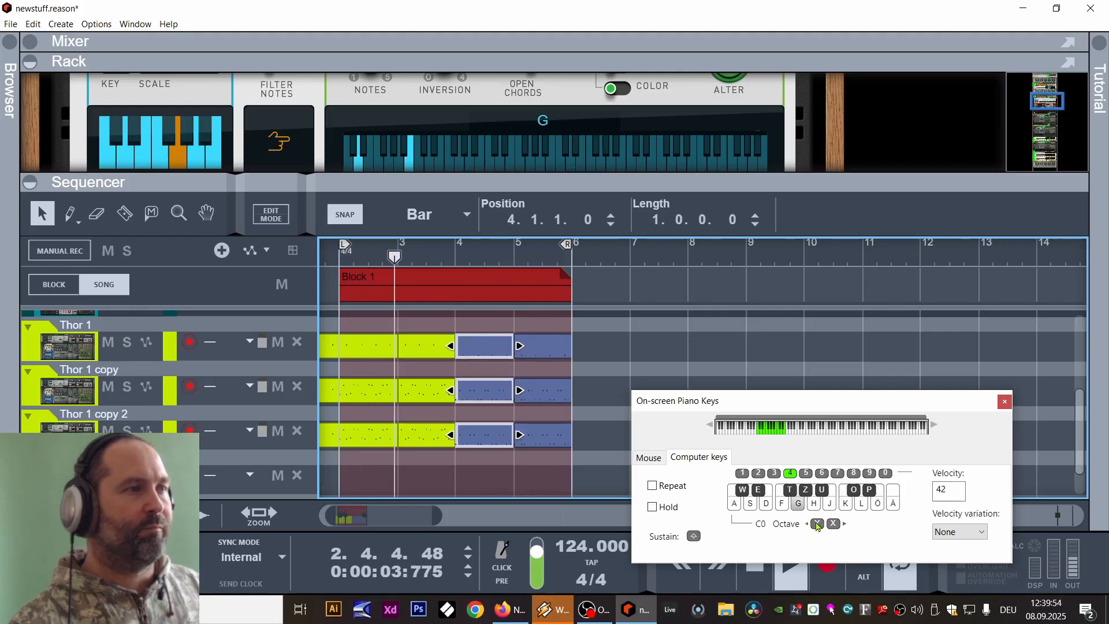
left_click(765, 584)
Enlarge the rack area and load the Analog-ish patch in the Europa synth.
scroll(408, 237, "up", 5)
left_click_drag(406, 172, 431, 325)
scroll(437, 224, "down", 3)
scroll(456, 179, "up", 2)
left_click(486, 154)
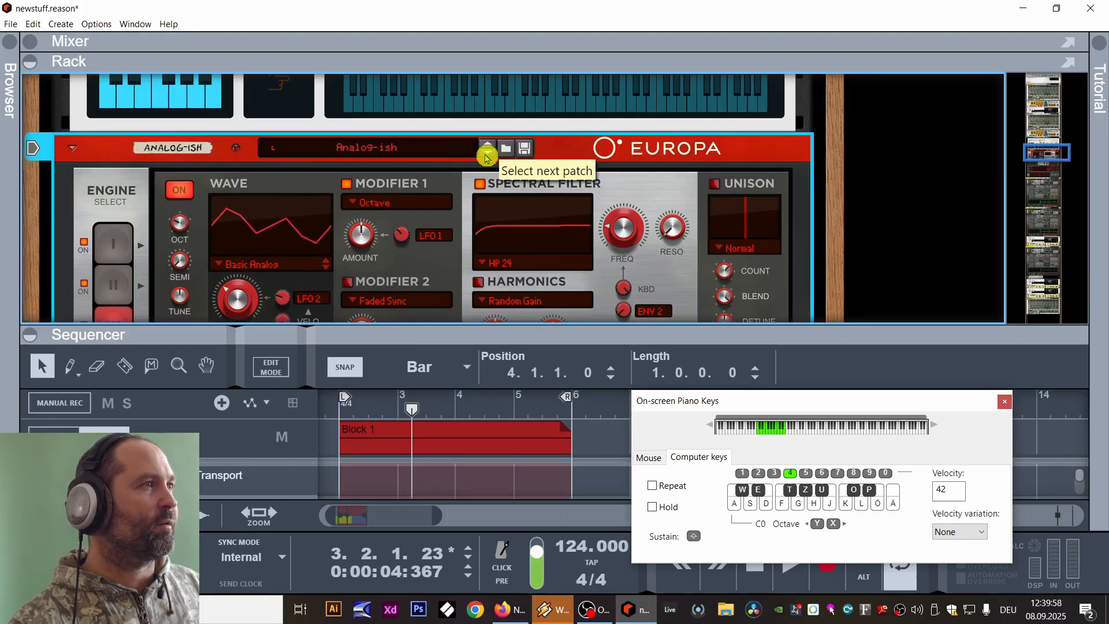
Audition G and C chords with the Analog-ish patch, and set its mix channel level to -6.68 dB.
key("g")
key("k")
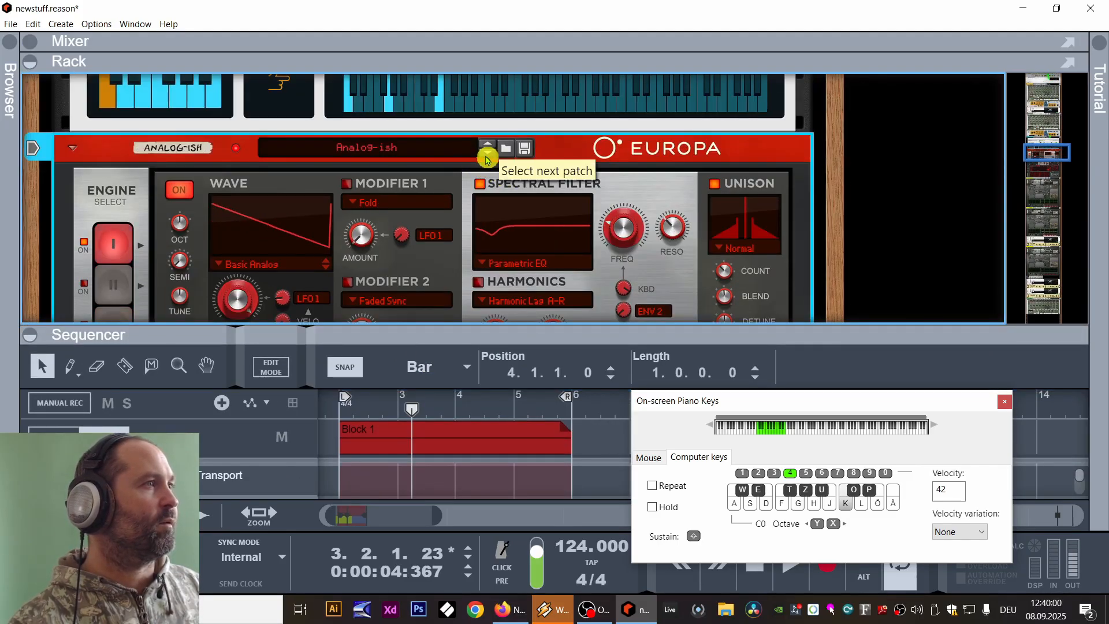
scroll(450, 179, "up", 8)
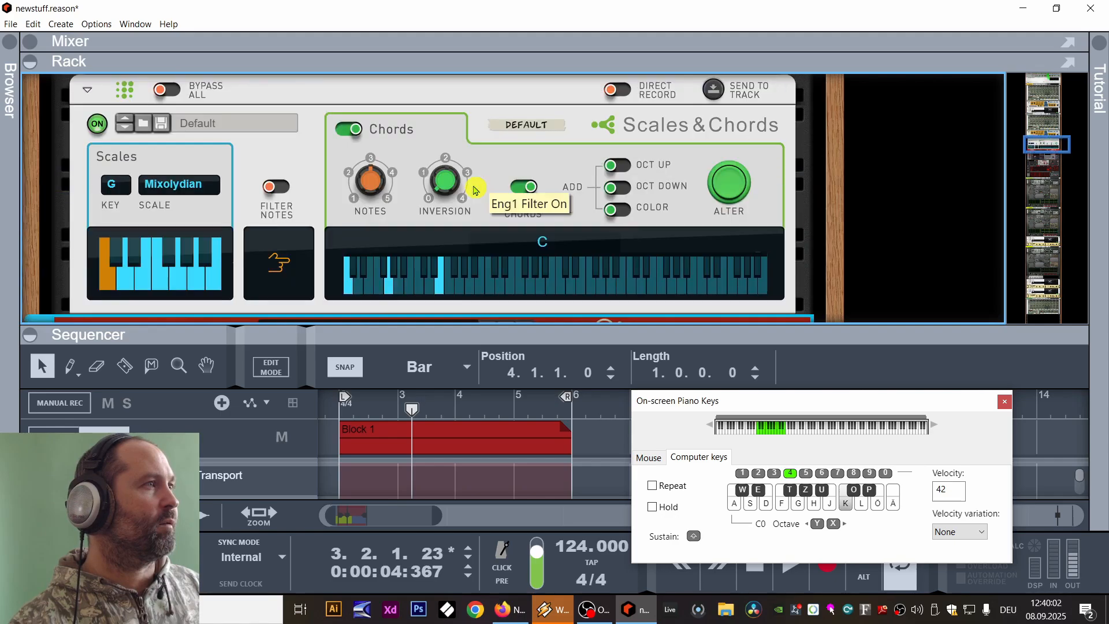
left_click_drag(349, 226, 359, 247)
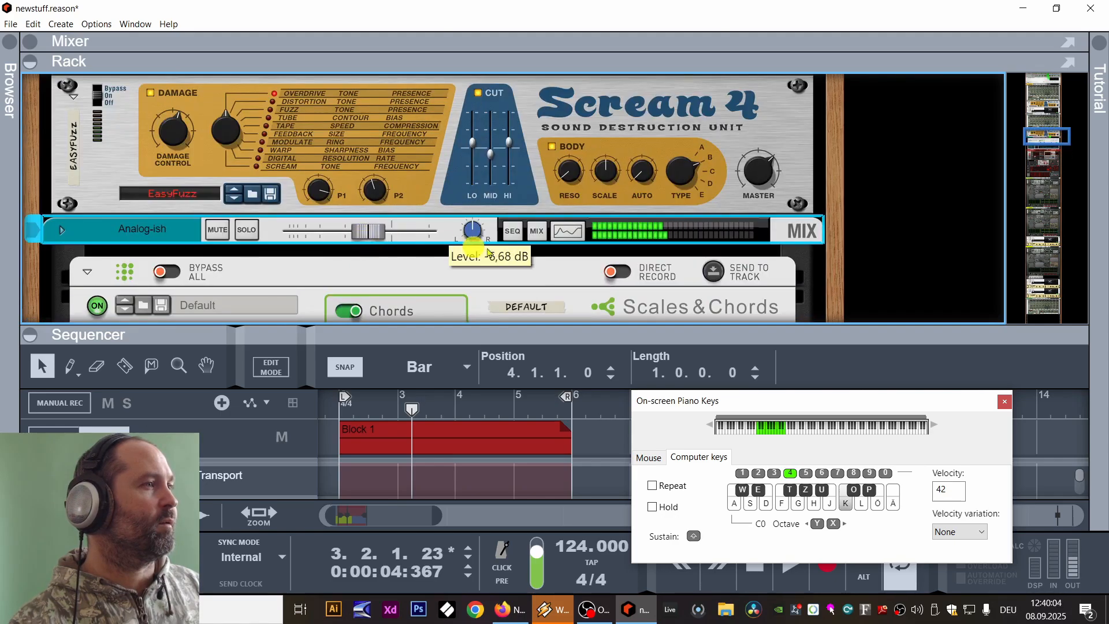
Play the song from the loop start with G and C chords in Analog-ish, and raise the piano keys' octave to C1.
left_click(760, 572)
left_click(760, 571)
left_click(788, 571)
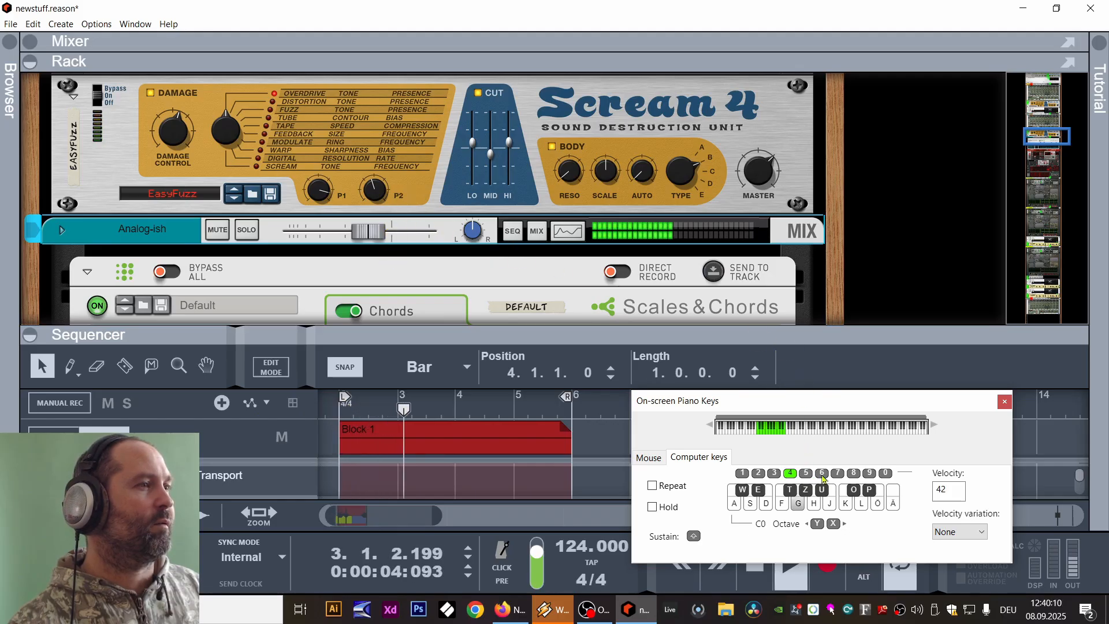
left_click(833, 524)
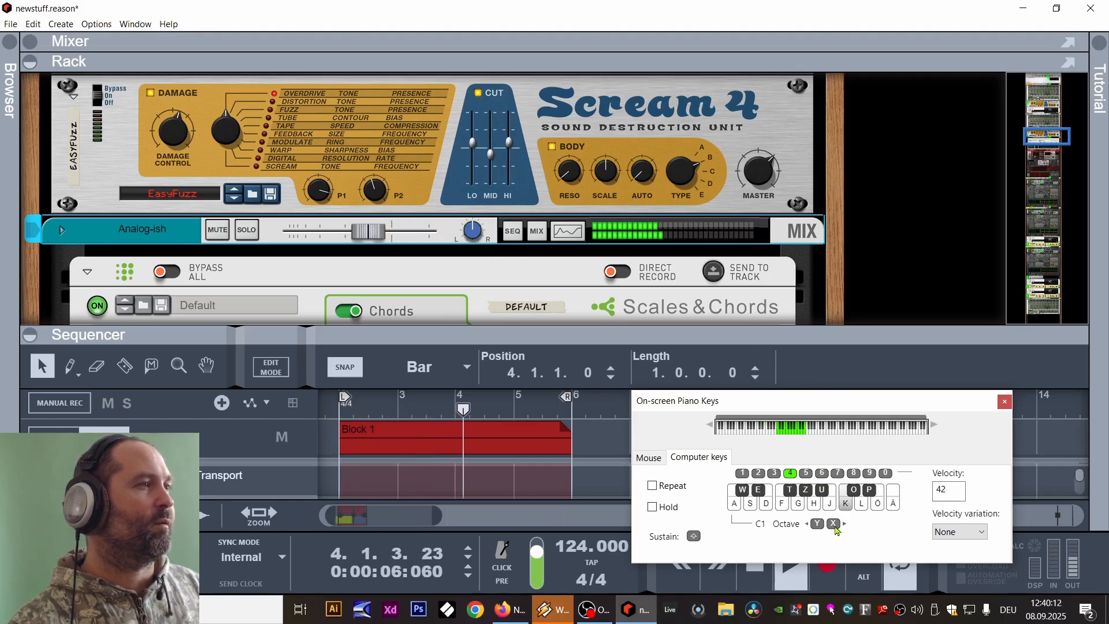
Lower the Analog-ish mix channel level to -10.27 dB while the song plays.
left_click(358, 241)
left_click_drag(359, 241, 347, 242)
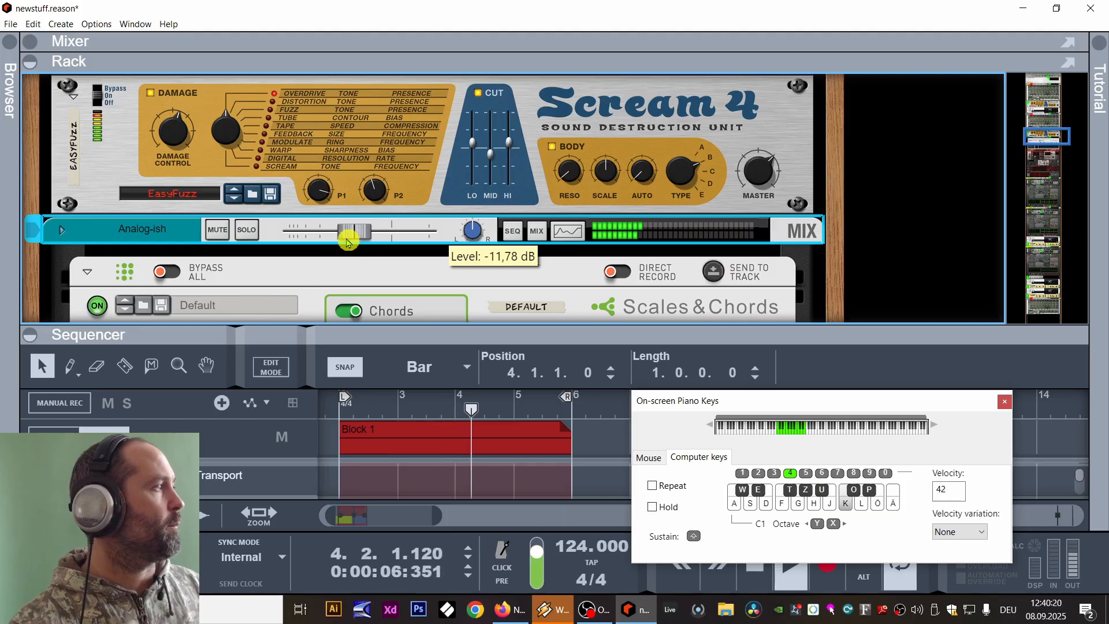
left_click_drag(350, 241, 357, 239)
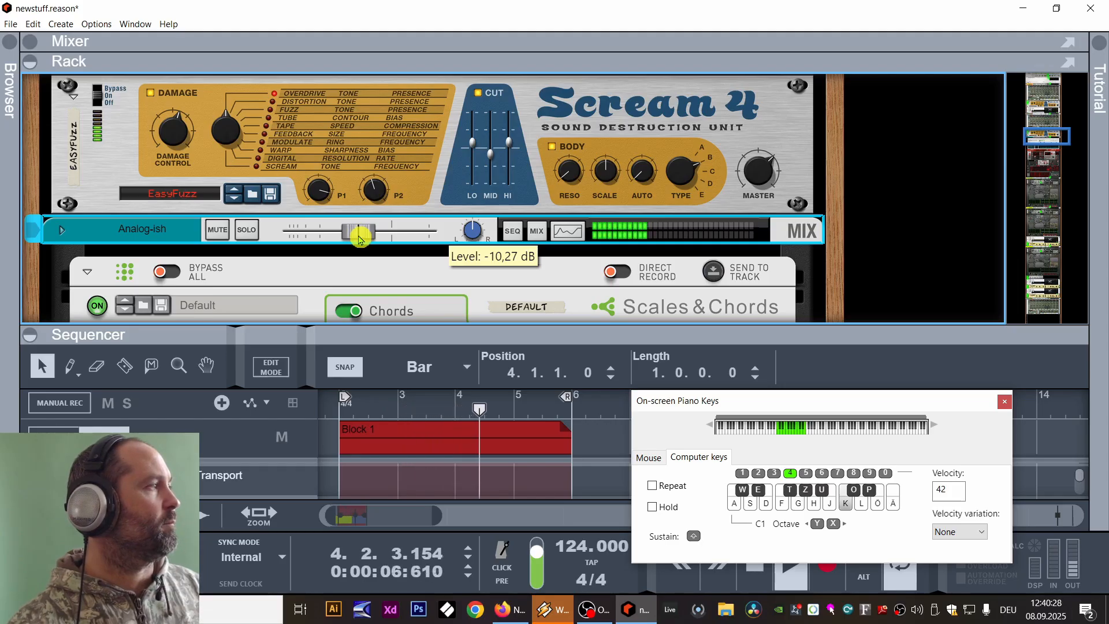
Enlarge the sequencer and record a G chord followed by a C chord on the Analog-ish track from bar 2 to the loop end.
left_click_drag(508, 327, 504, 137)
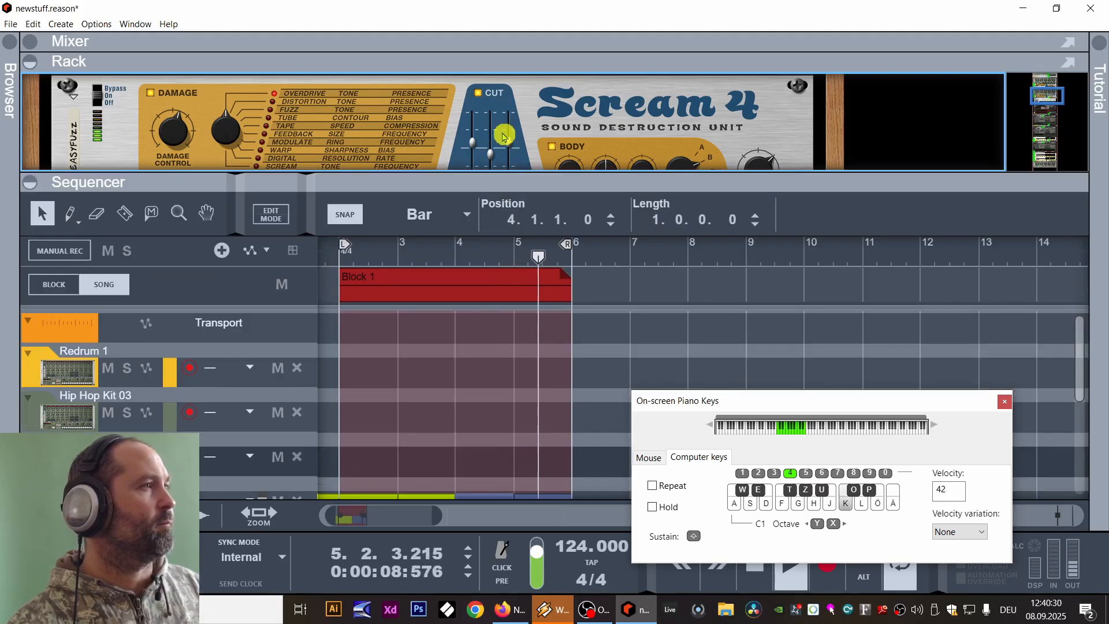
left_click(768, 580)
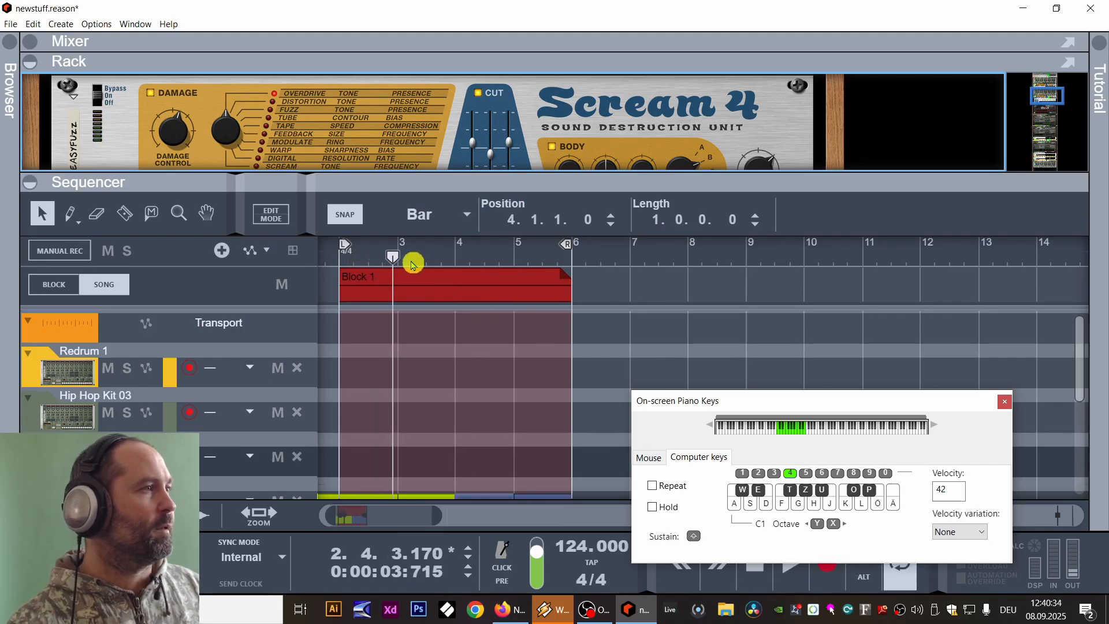
key("g")
left_click(332, 266)
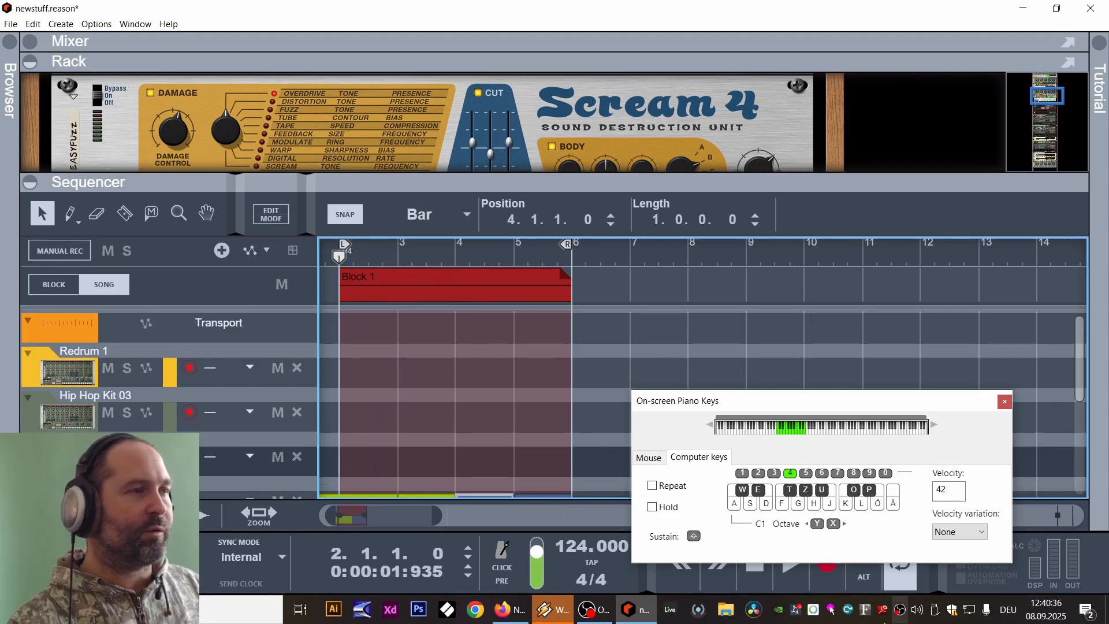
key("ctrl+Return")
key("g")
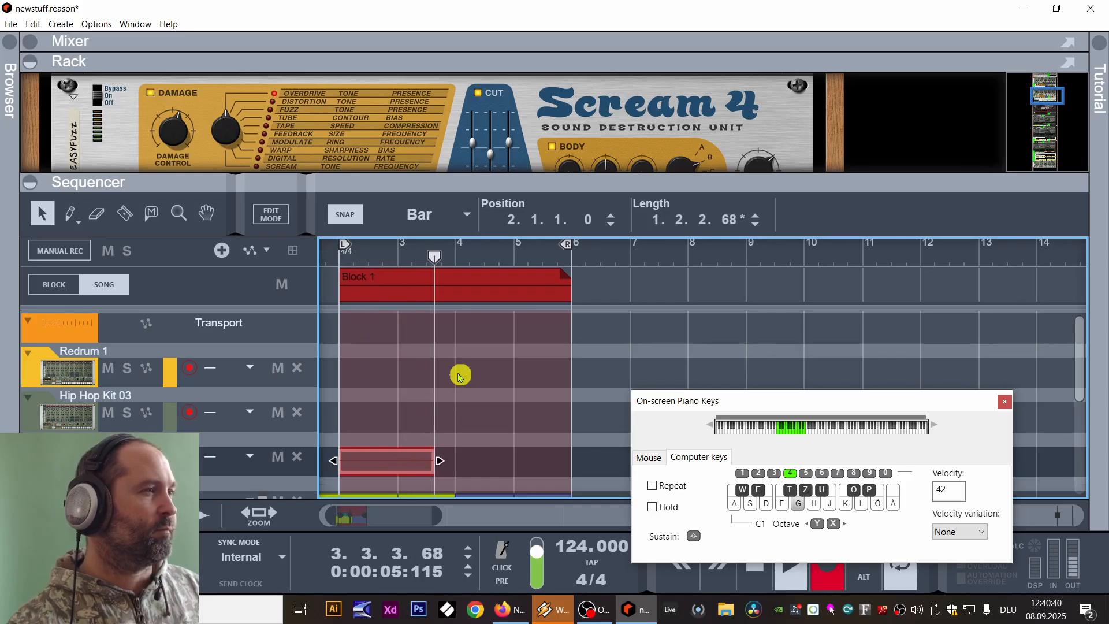
key("k")
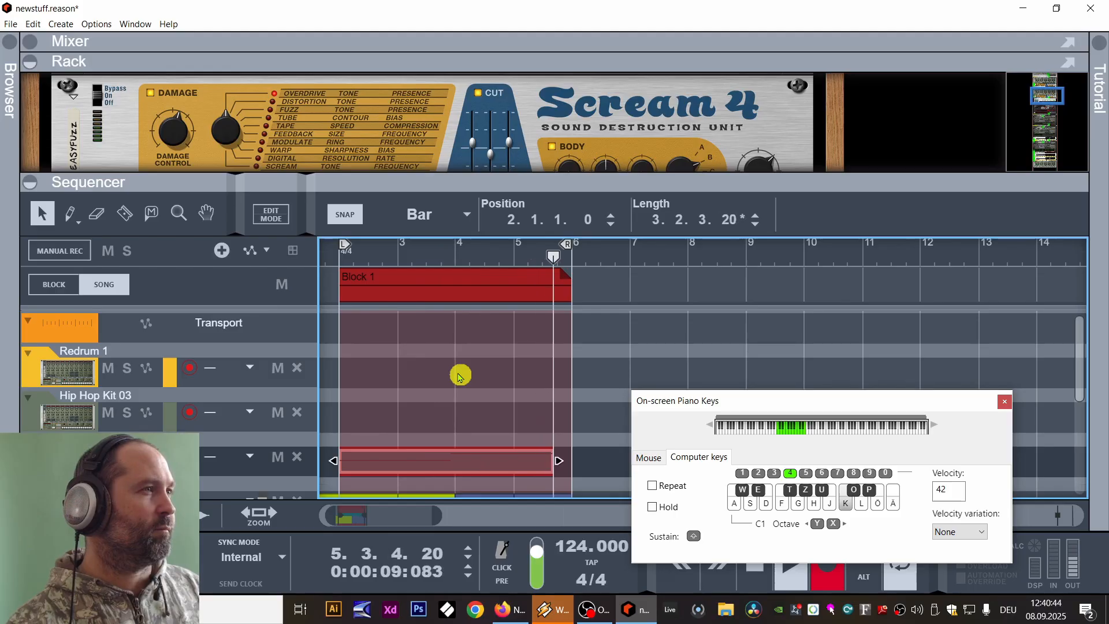
left_click(756, 578)
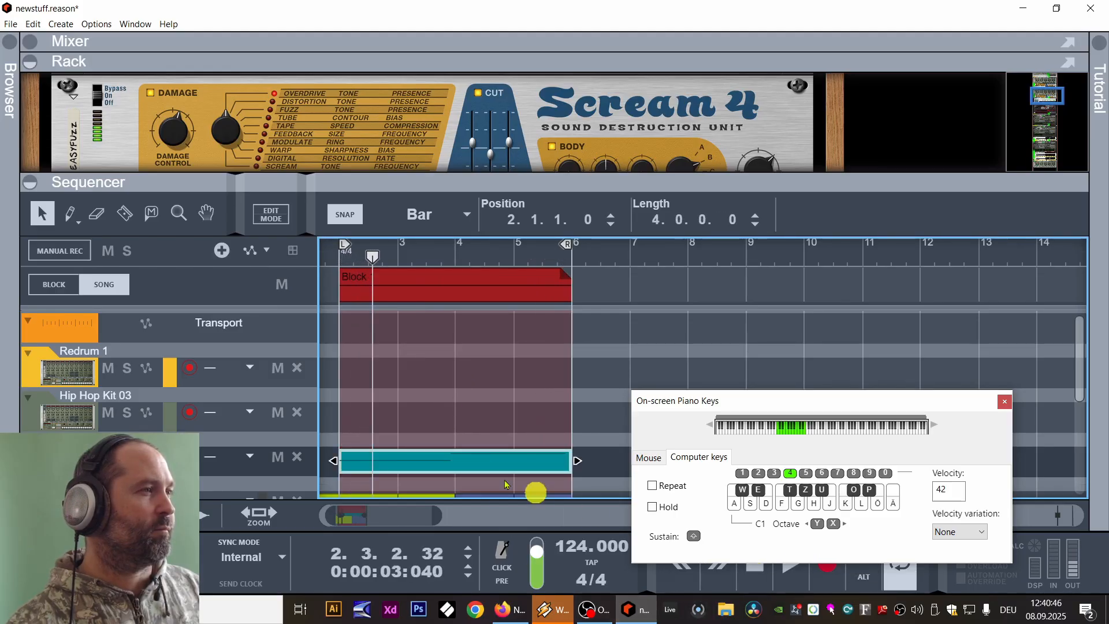
Open the recorded Analog-ish clip for note editing, close the on-screen piano keys, and maximize the sequencer.
right_click(440, 467)
left_click(492, 427)
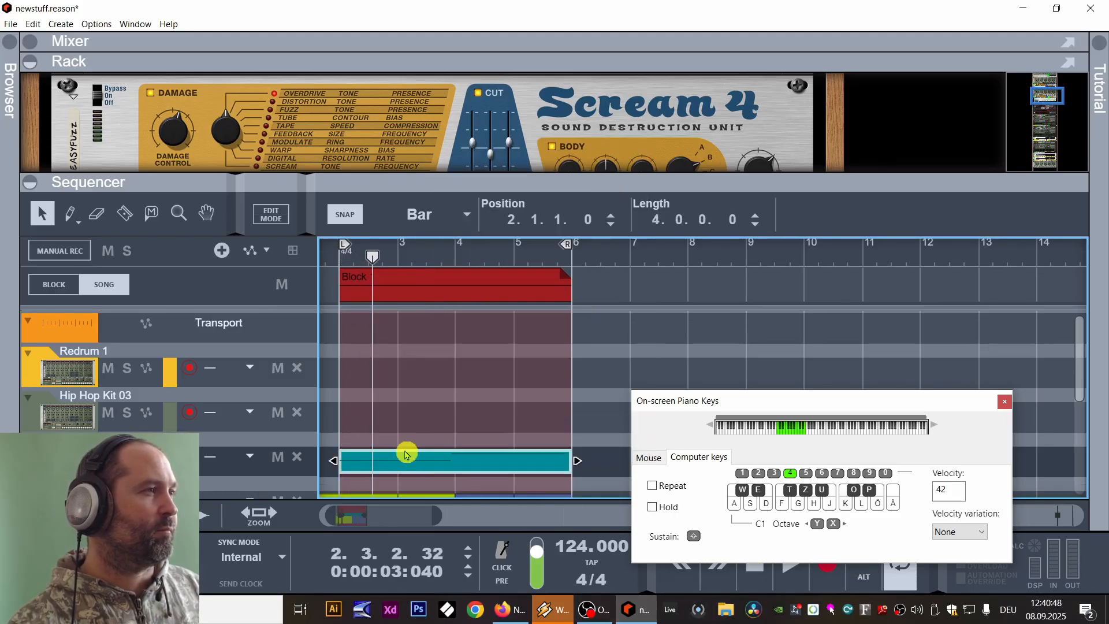
double_click(402, 464)
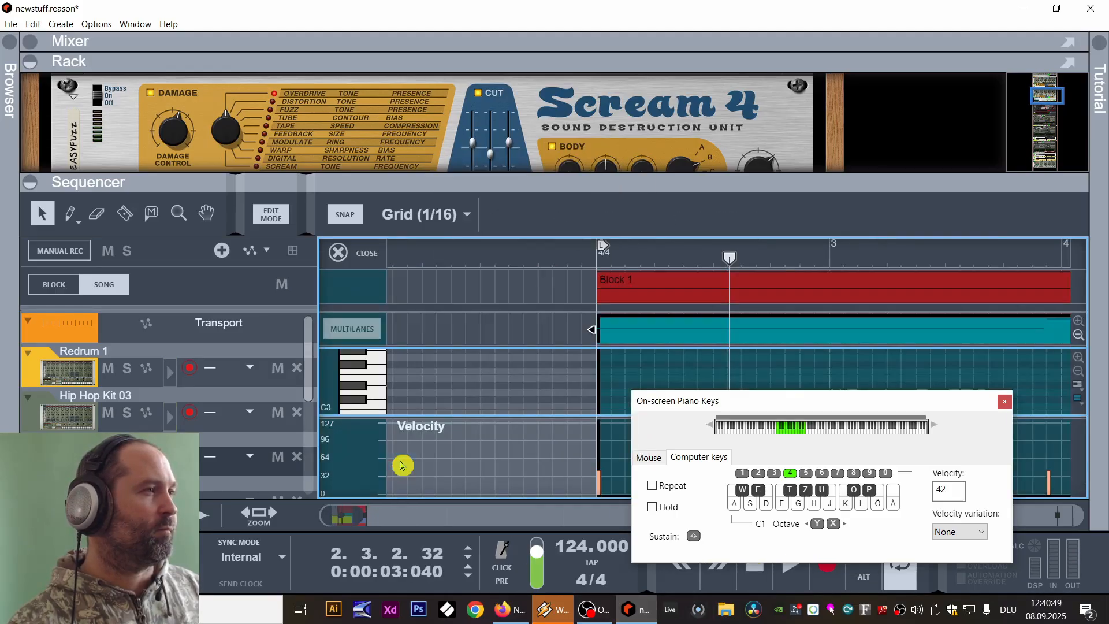
left_click(1005, 402)
double_click(739, 182)
Examine the recorded G1 and C2 notes in the Analog-ish clip, and return to the song arrangement.
scroll(738, 322, "down", 6)
left_click_drag(733, 306, 596, 368)
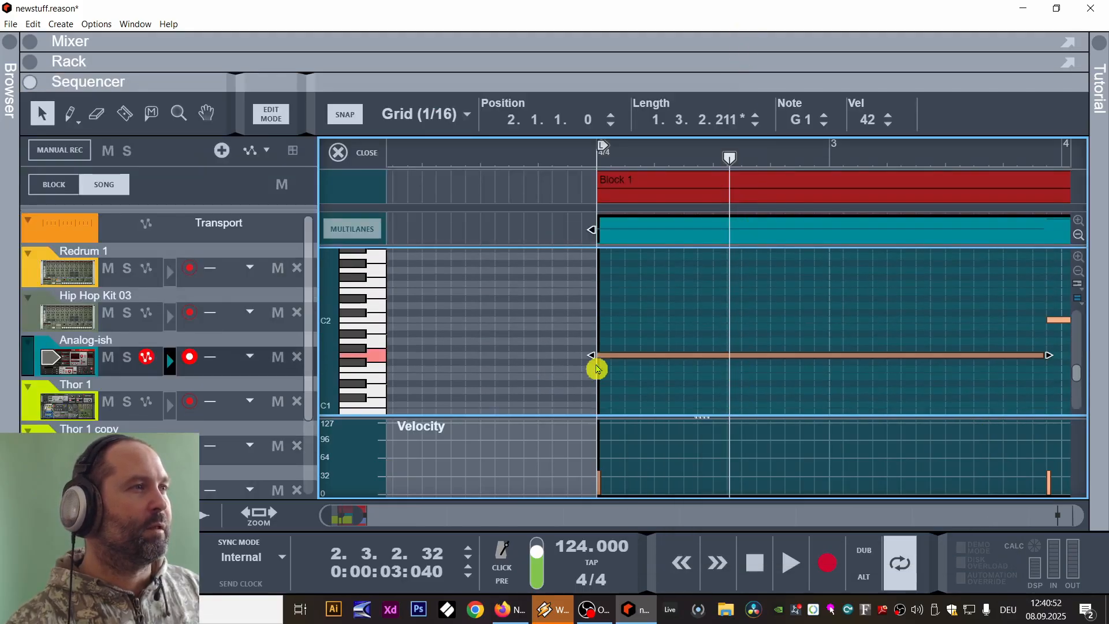
left_click_drag(899, 337, 1086, 306)
left_click_drag(823, 252, 1051, 365)
left_click_drag(987, 266, 940, 317)
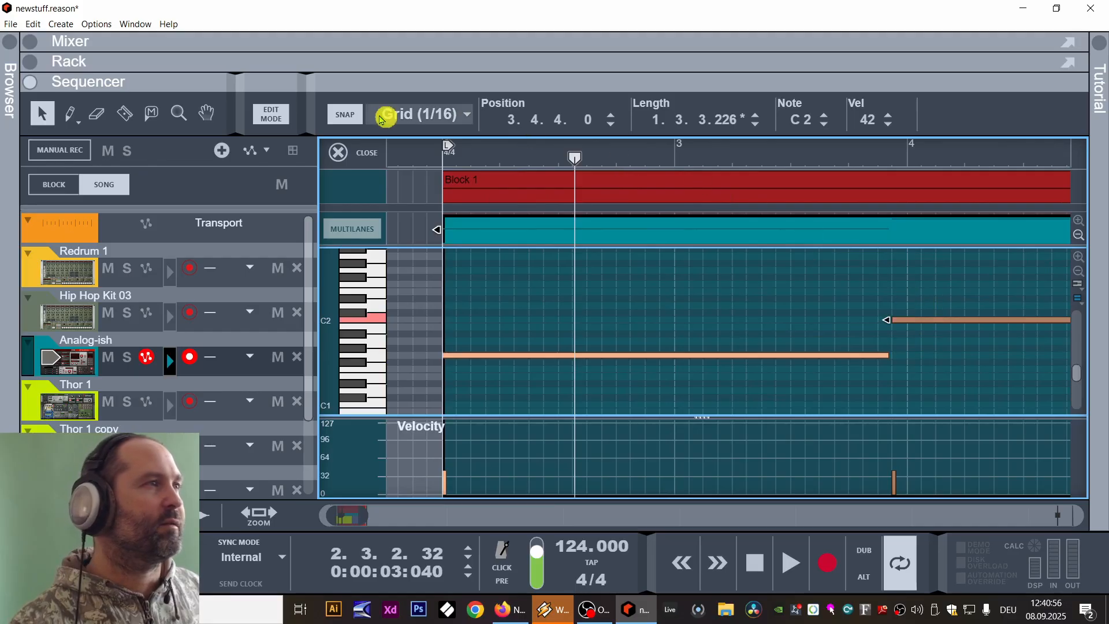
left_click(280, 114)
left_click_drag(470, 324, 225, 311)
left_click_drag(503, 285, 342, 334)
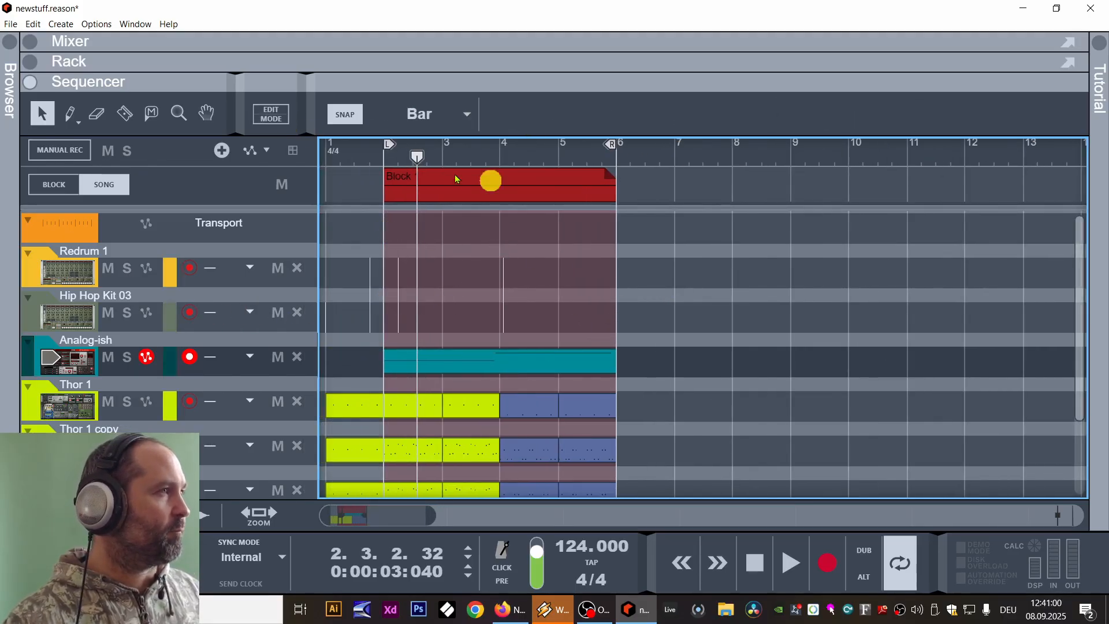
Add the label "G C" to the Block 1 clip.
right_click(406, 188)
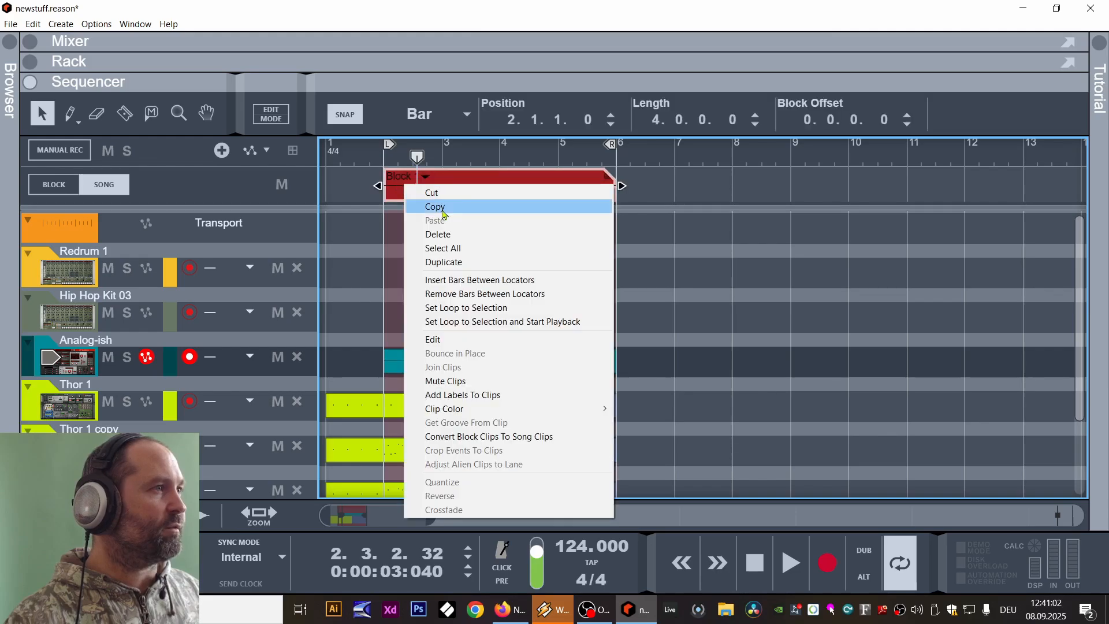
left_click(487, 398)
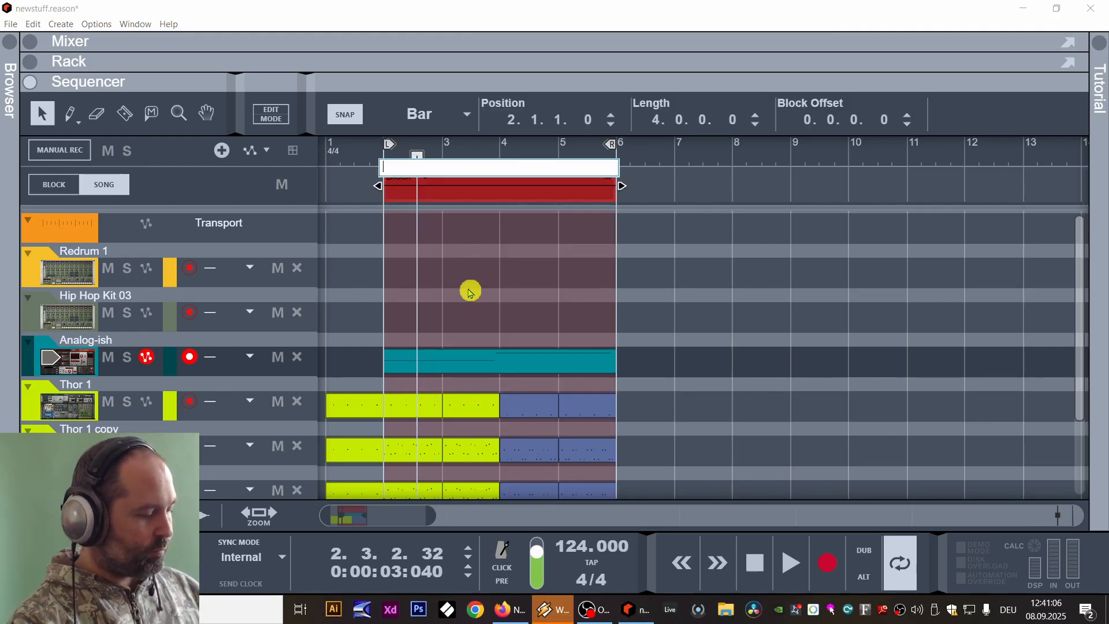
type("G")
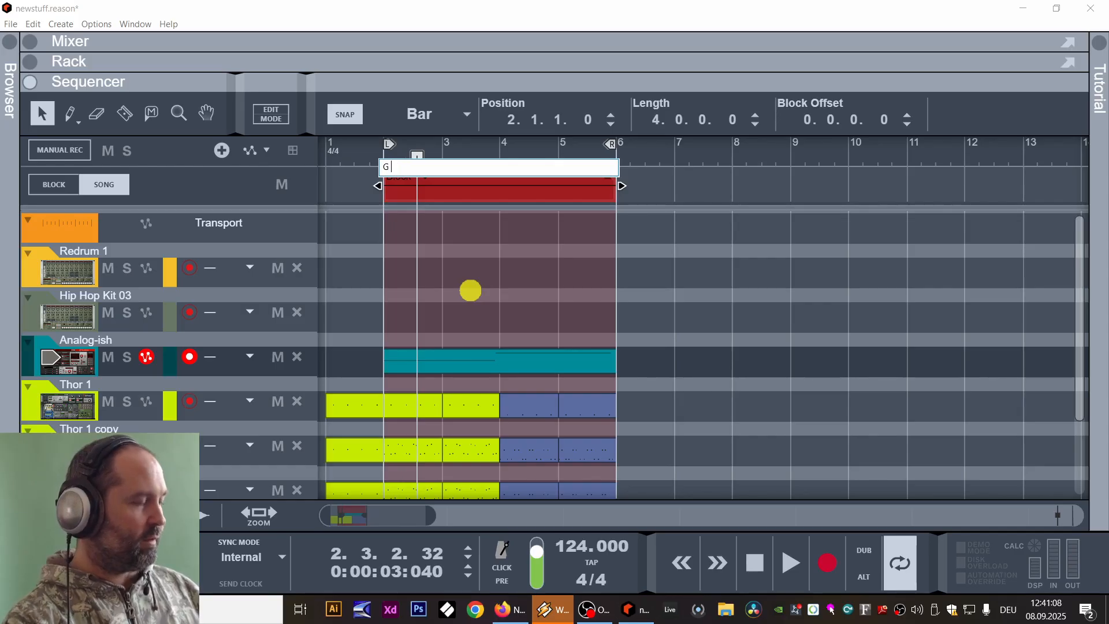
type(" C")
key("Return")
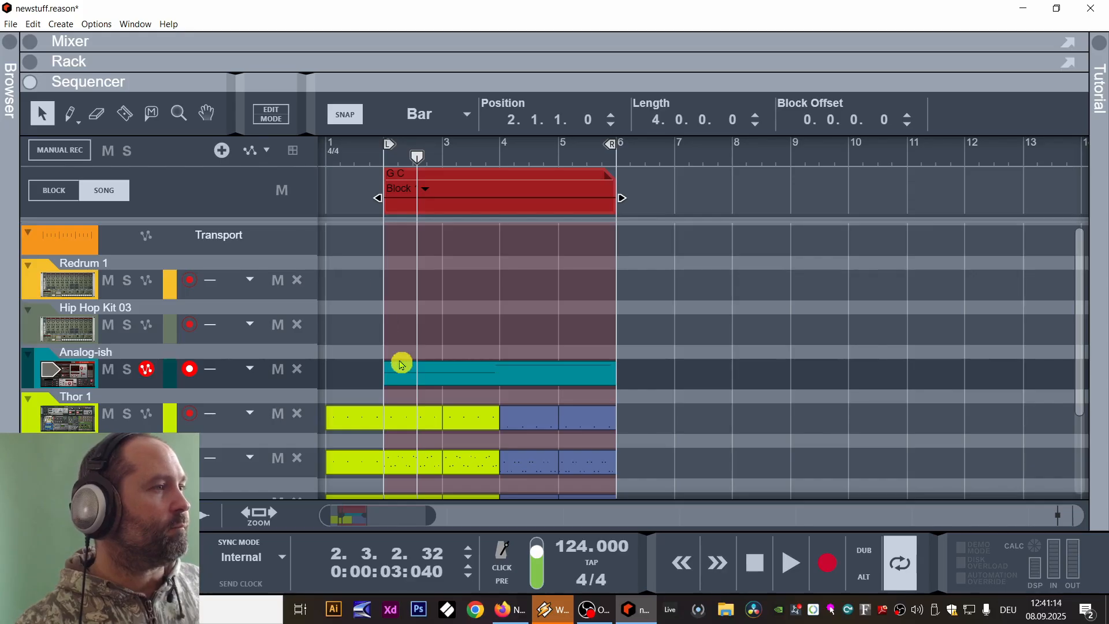
Play the labelled block, stop playback, and bring the Analog-ish track's Europa synth into view in the rack.
key("space")
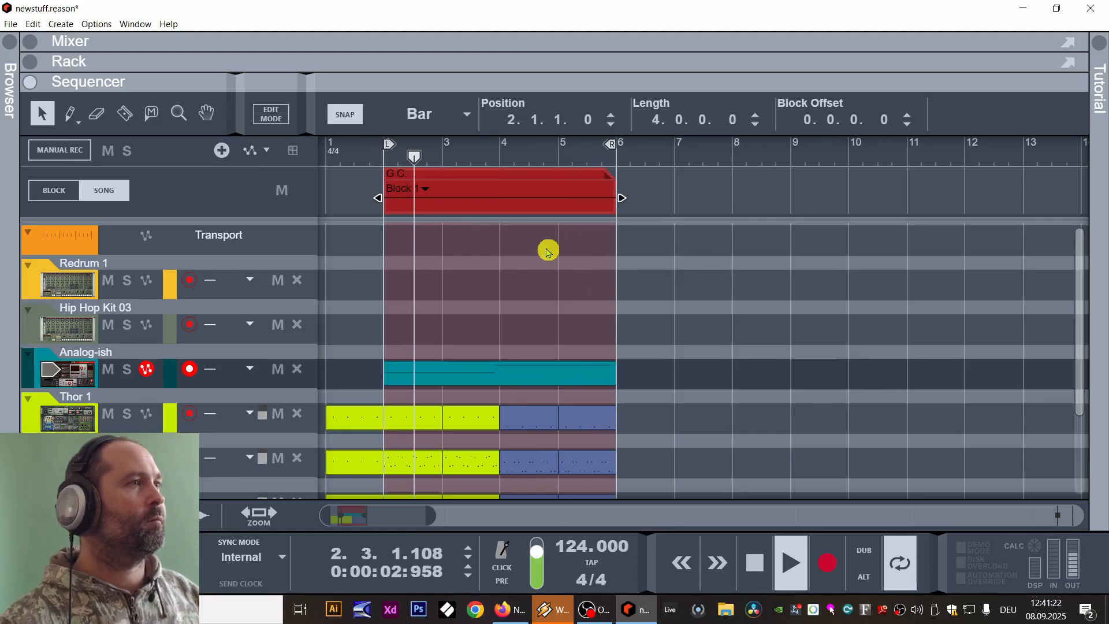
left_click(34, 374)
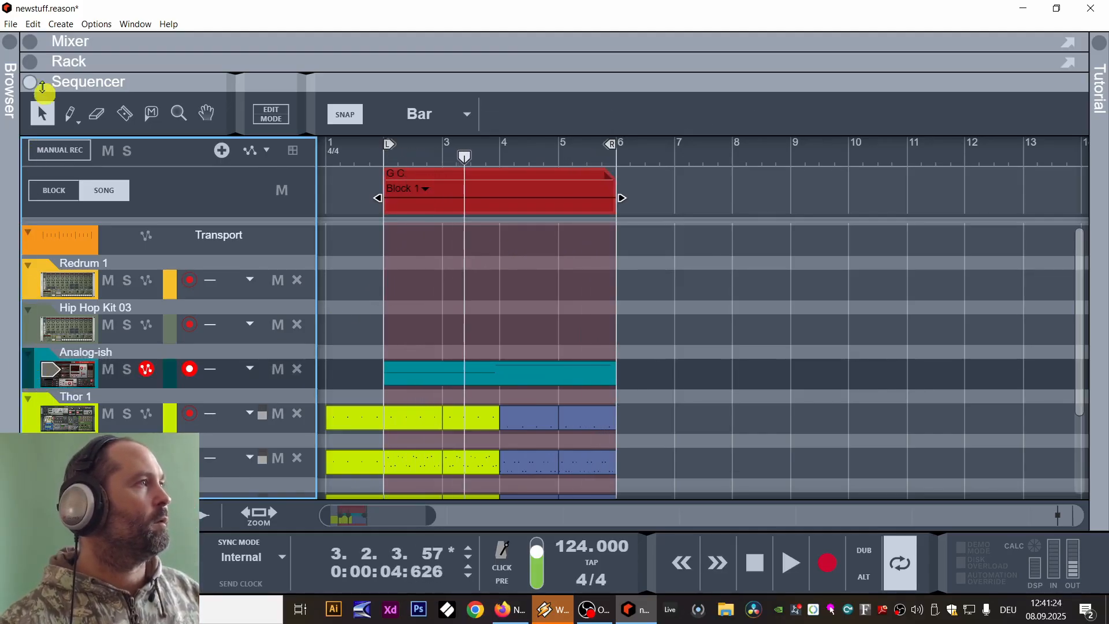
left_click_drag(51, 65, 111, 412)
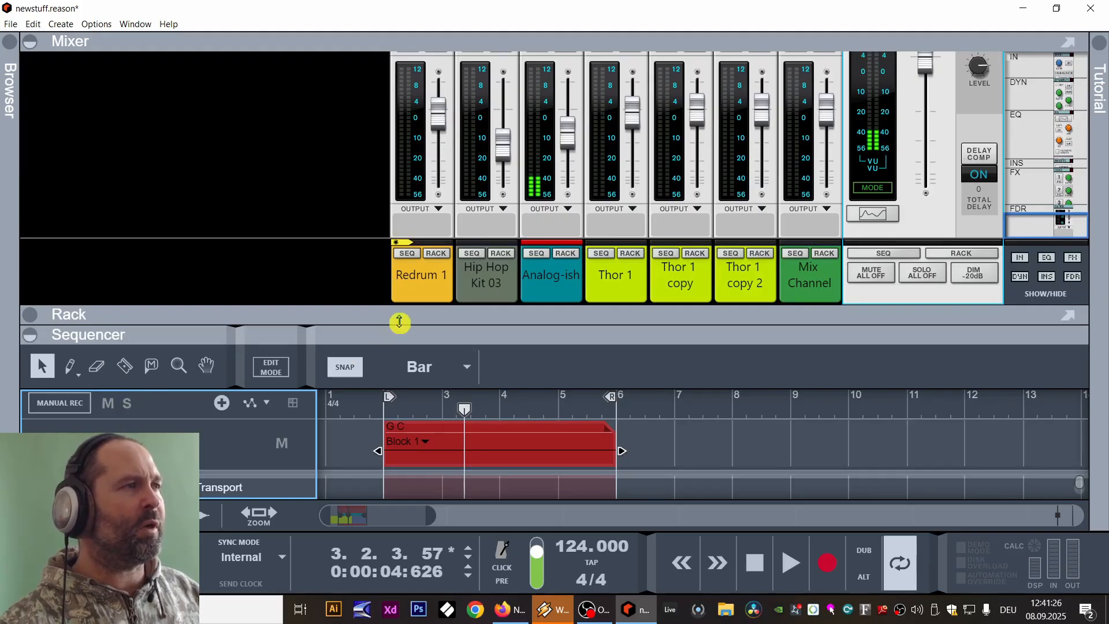
left_click_drag(455, 316, 576, 79)
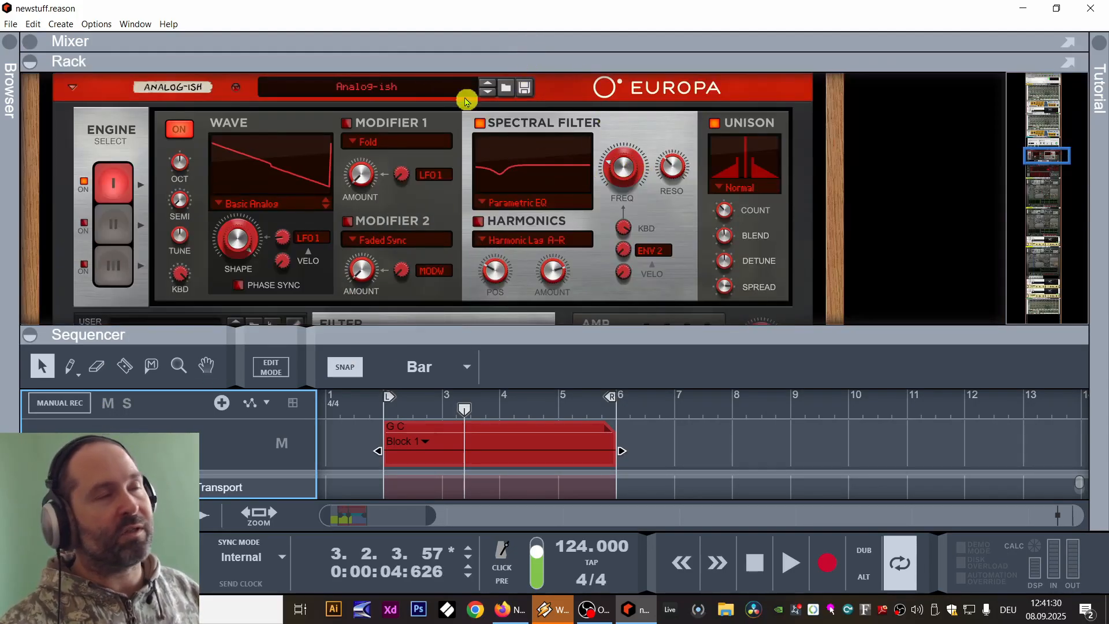
Audition successive Europa patches over the loop up to Bay Pad, raising the mix channel level to -6.41 dB along the way.
left_click(488, 95)
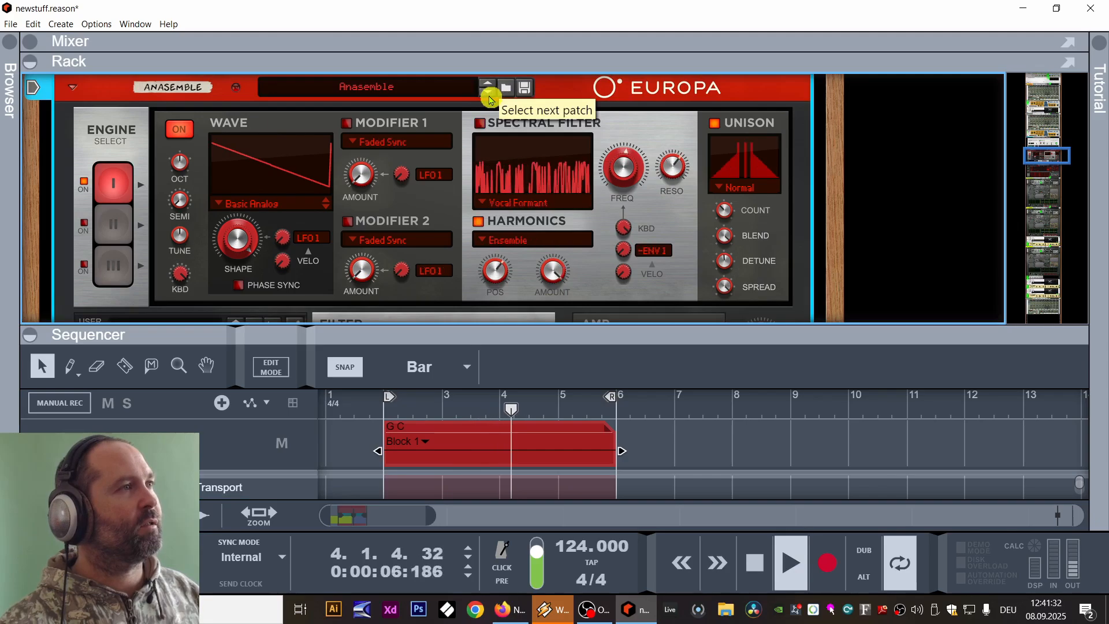
left_click(488, 95)
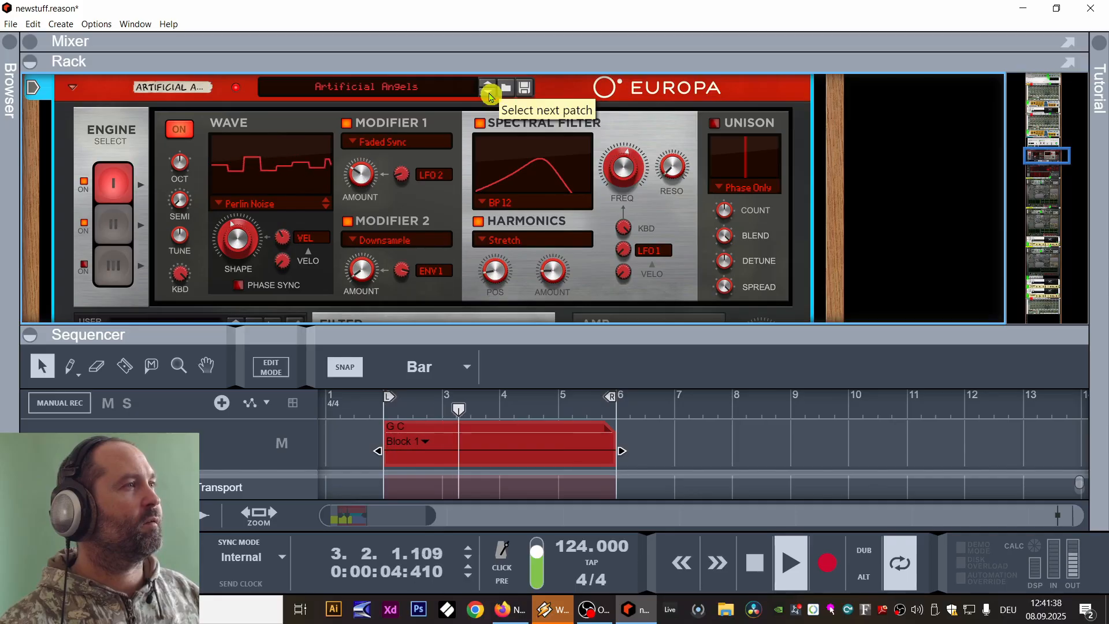
left_click(488, 96)
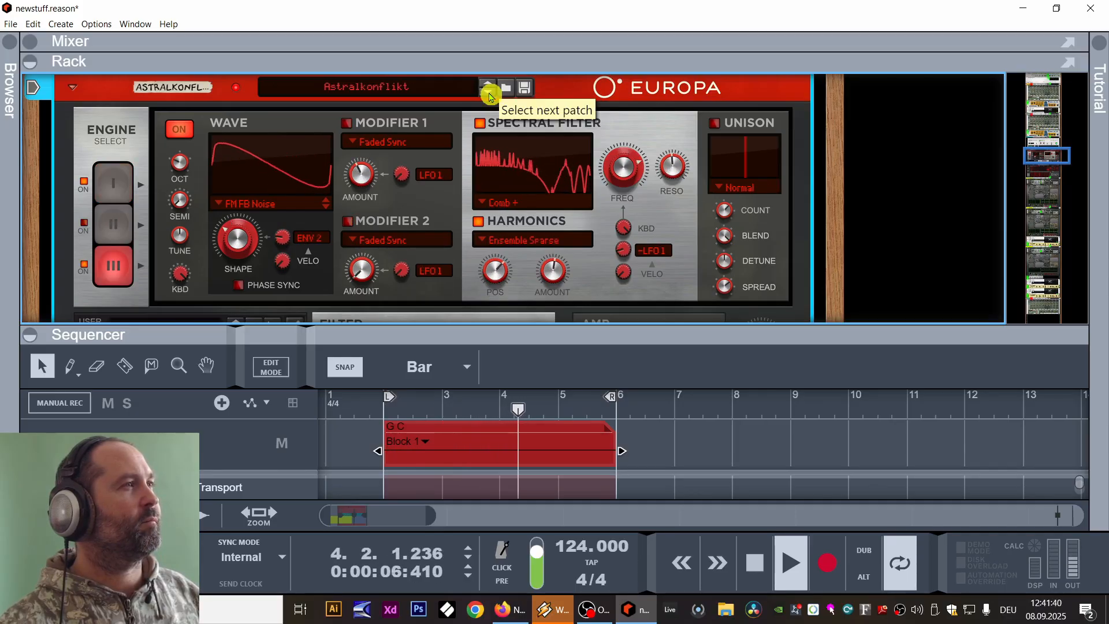
scroll(412, 193, "up", 5)
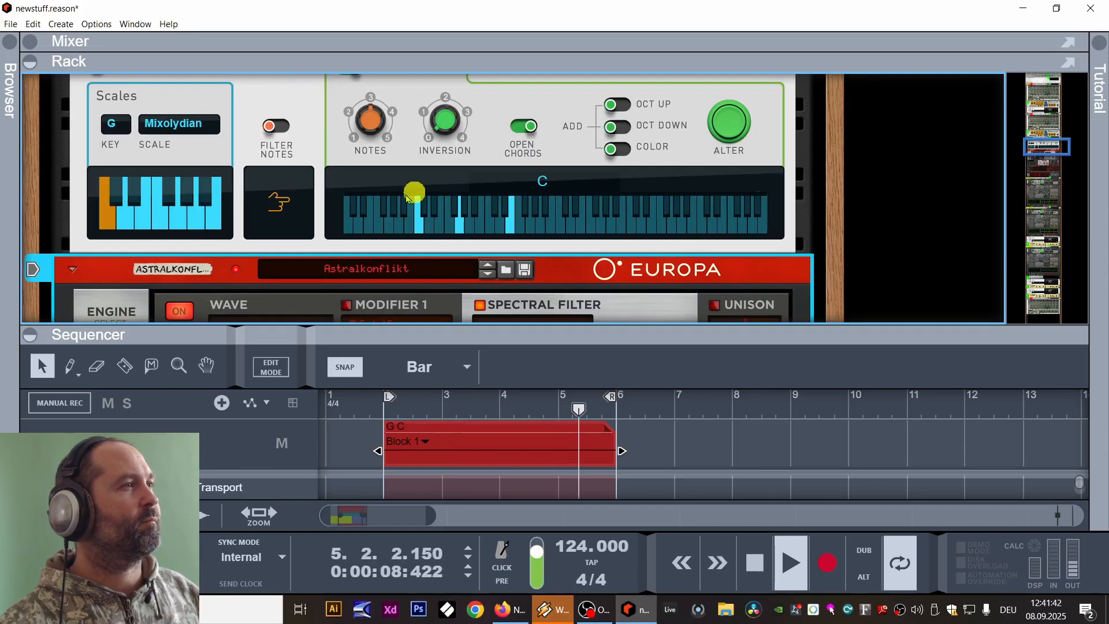
left_click_drag(358, 171, 376, 169)
scroll(376, 184, "down", 4)
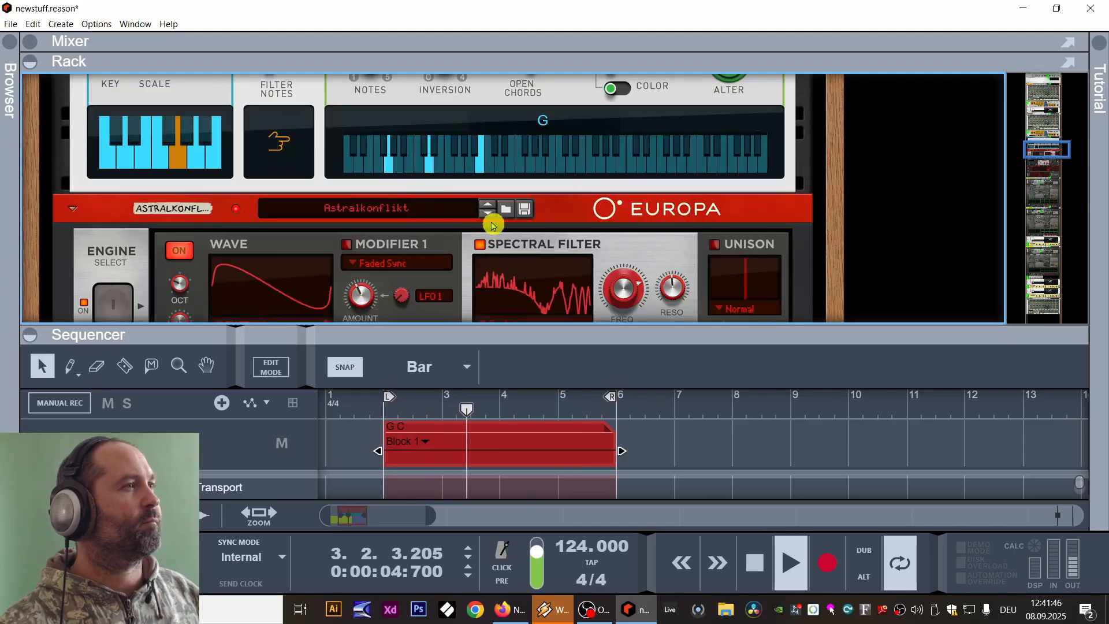
left_click(488, 219)
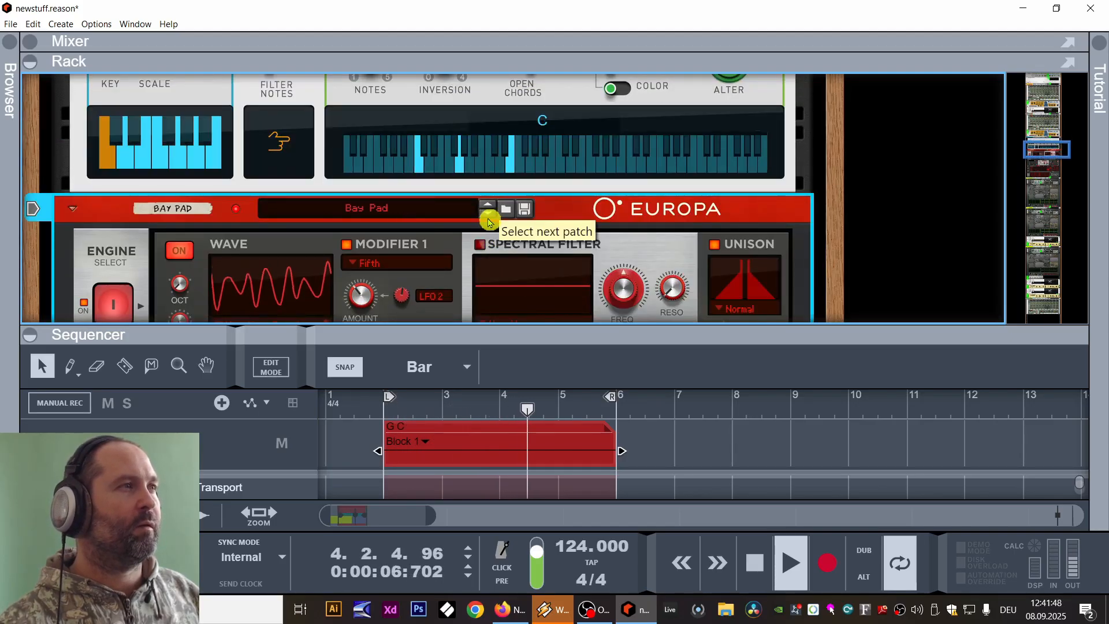
Lower the Bay Pad mix channel level to -14.42 dB while the loop plays.
scroll(489, 219, "up", 6)
left_click(372, 173)
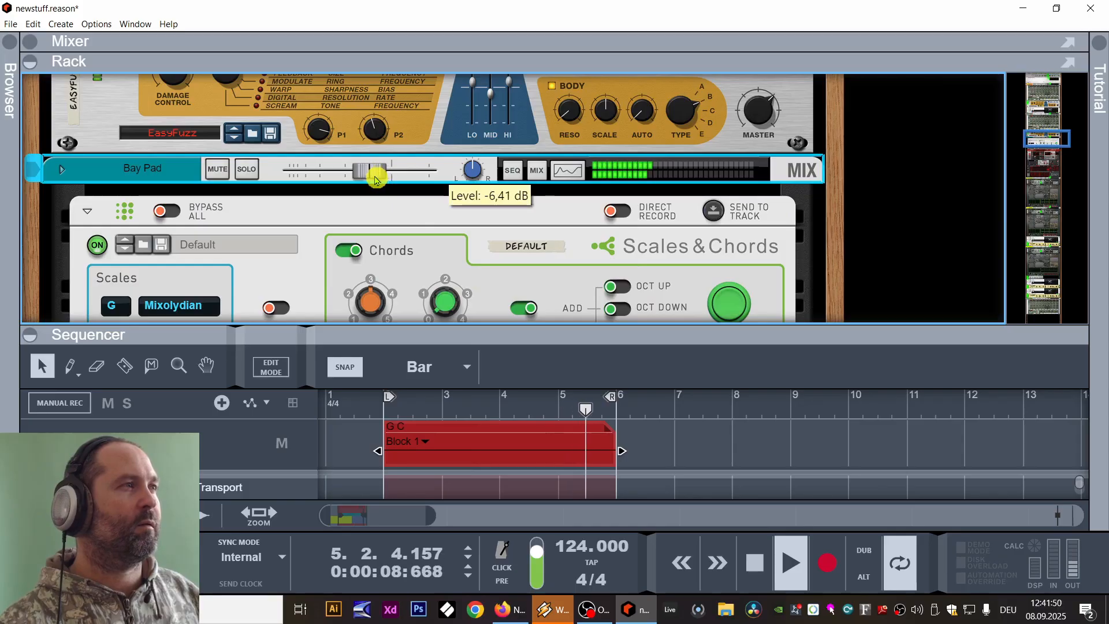
left_click_drag(376, 181, 357, 184)
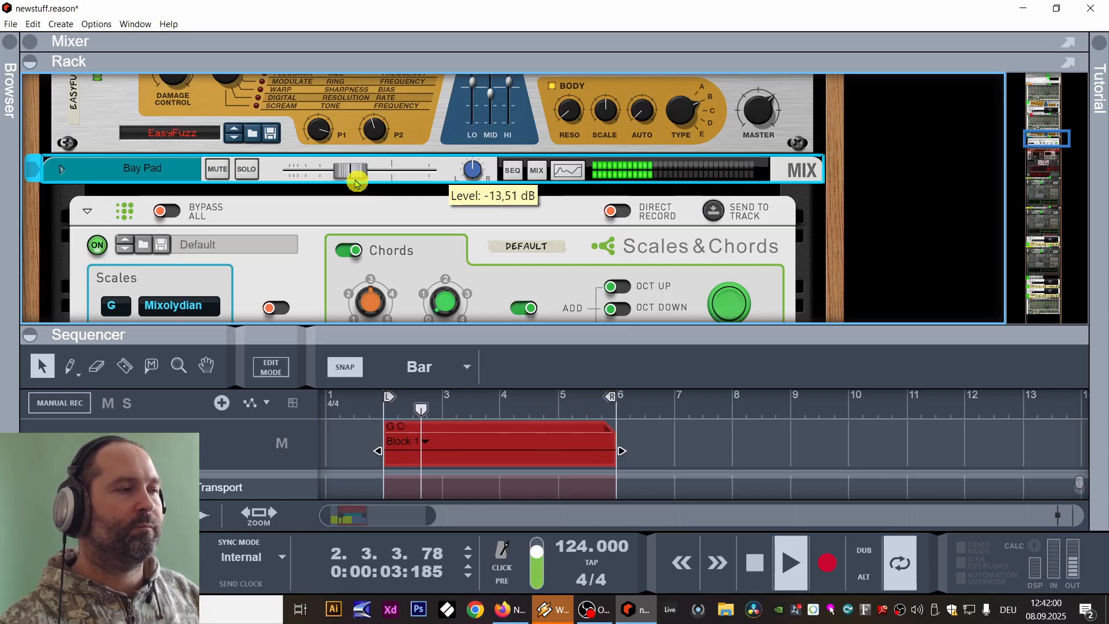
left_click_drag(356, 183, 354, 184)
Show the mixer and compare the loop with Thor 1 copy 2 and Thor 1 copy briefly muted.
left_click_drag(463, 331, 455, 420)
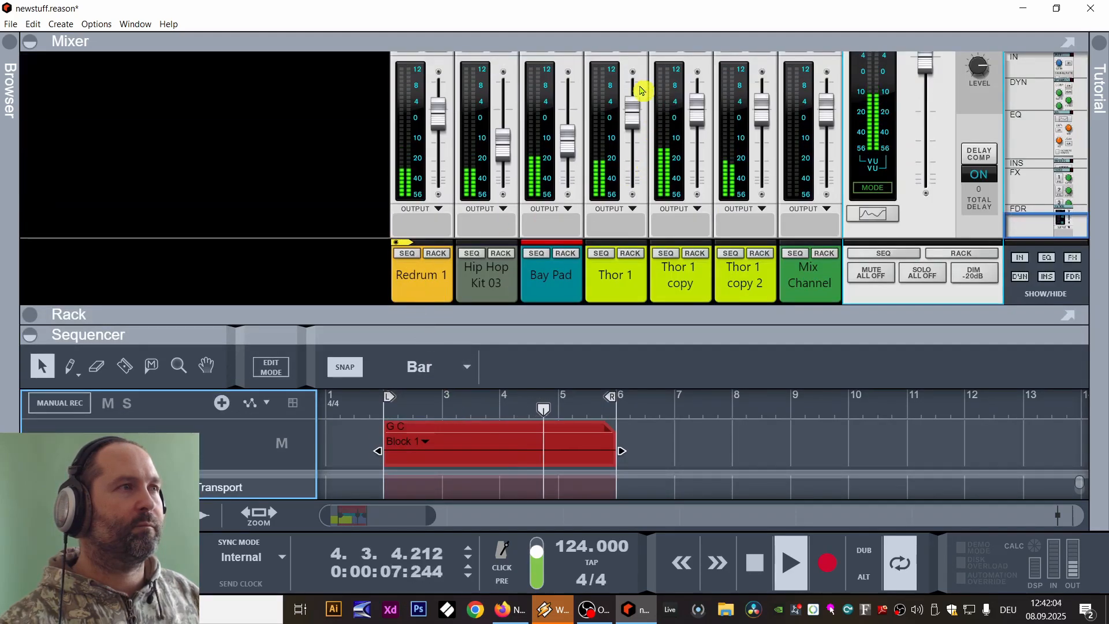
scroll(720, 114, "up", 3)
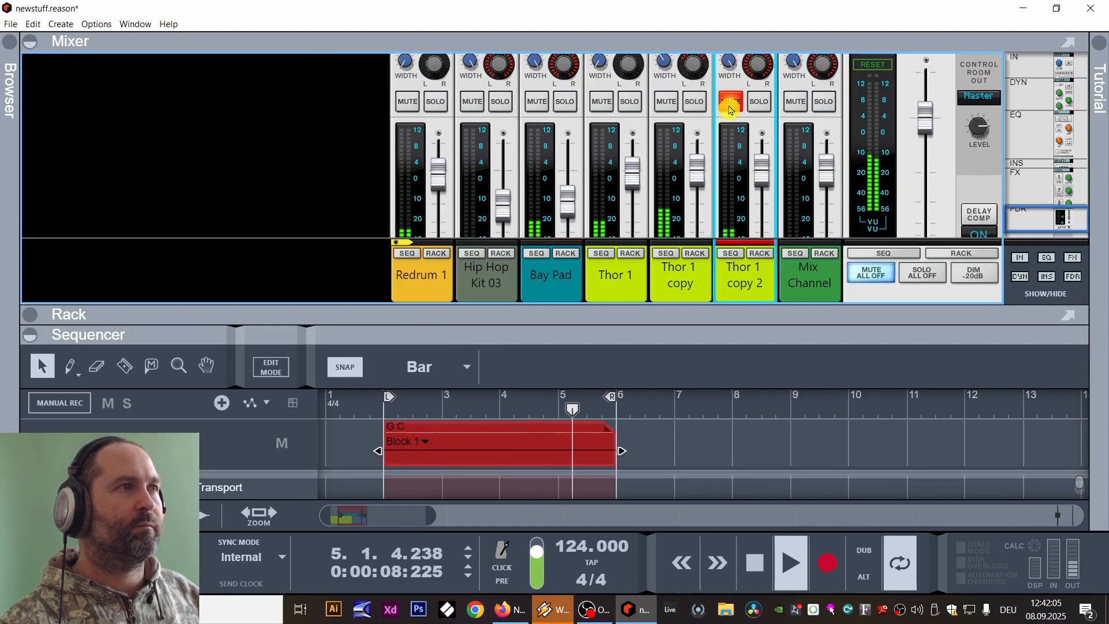
left_click(658, 104)
left_click(658, 104)
Set the Bay Pad channel level to -18.42 dB with the master dimmed by 20 dB, and replay the loop undimmed.
left_click(976, 274)
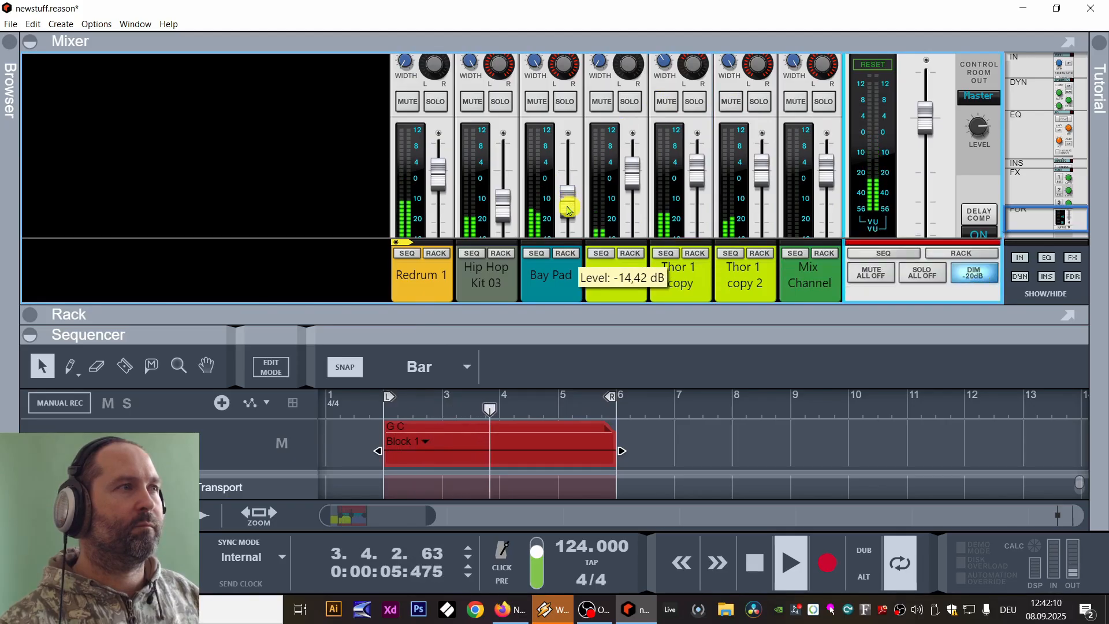
left_click_drag(566, 210, 569, 214)
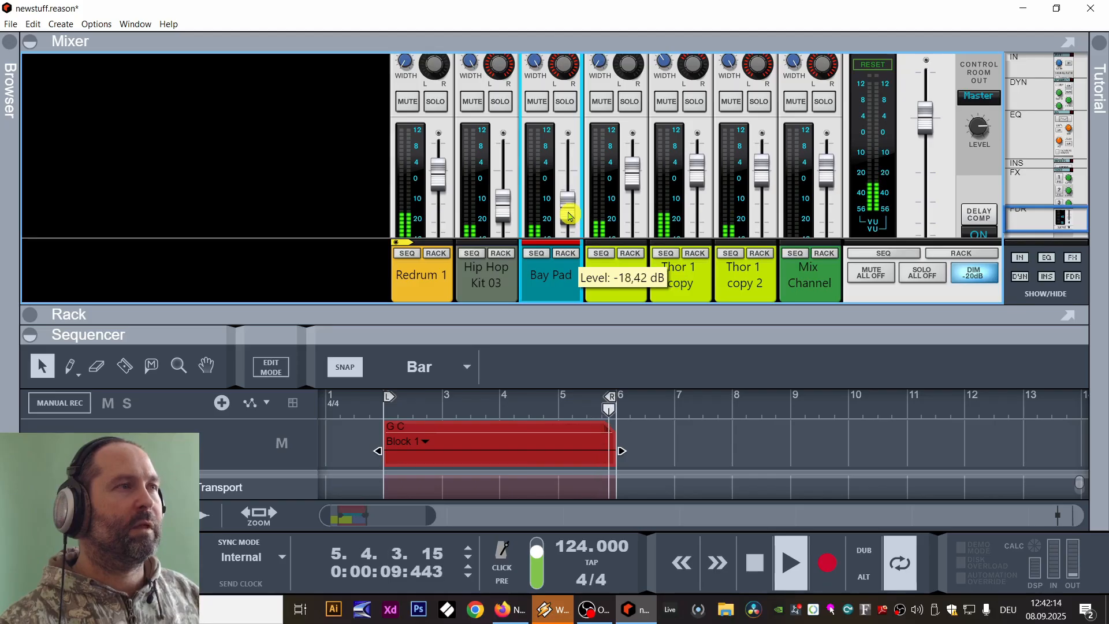
left_click(982, 281)
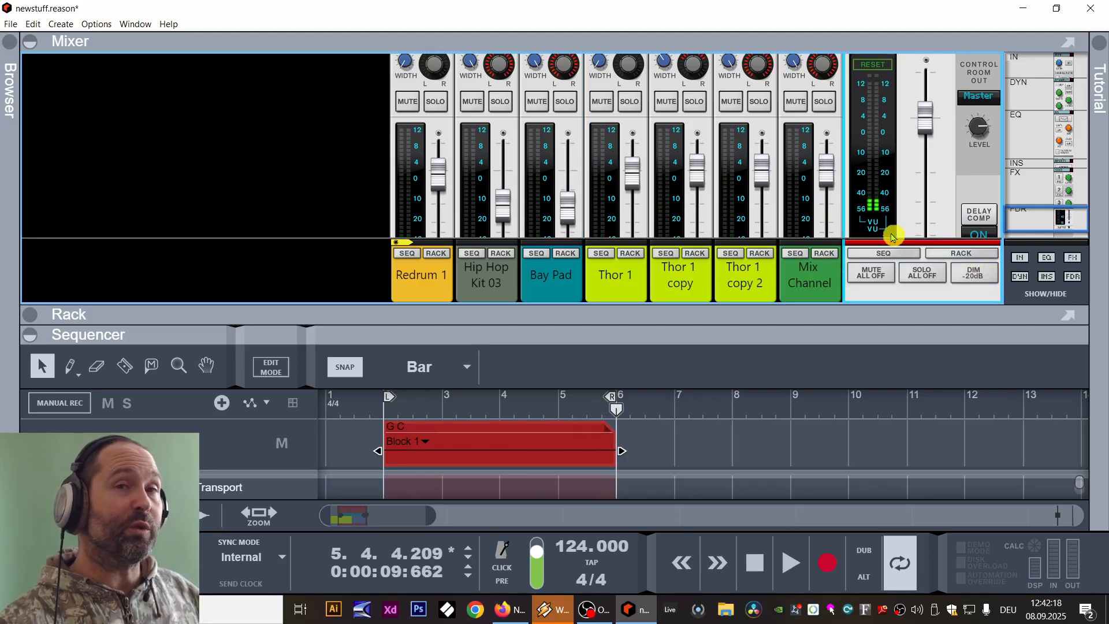
key("space")
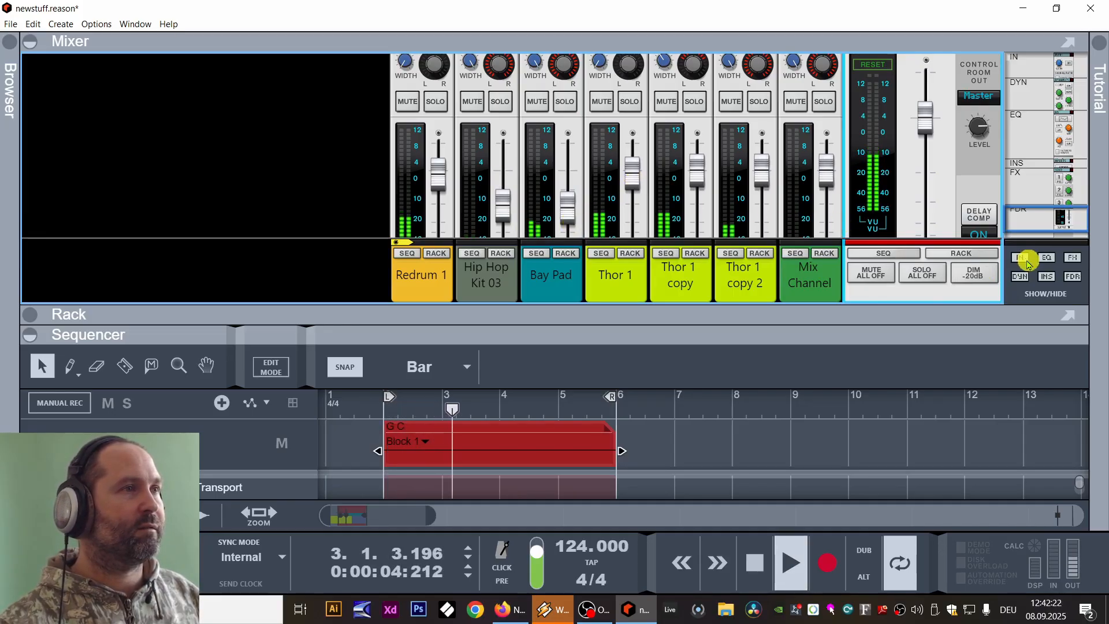
Set the Hip Hop Kit 03 level to -19.75 dB with the master dimmed by 20 dB, and fine-tune the Bay Pad level around it.
left_click(973, 274)
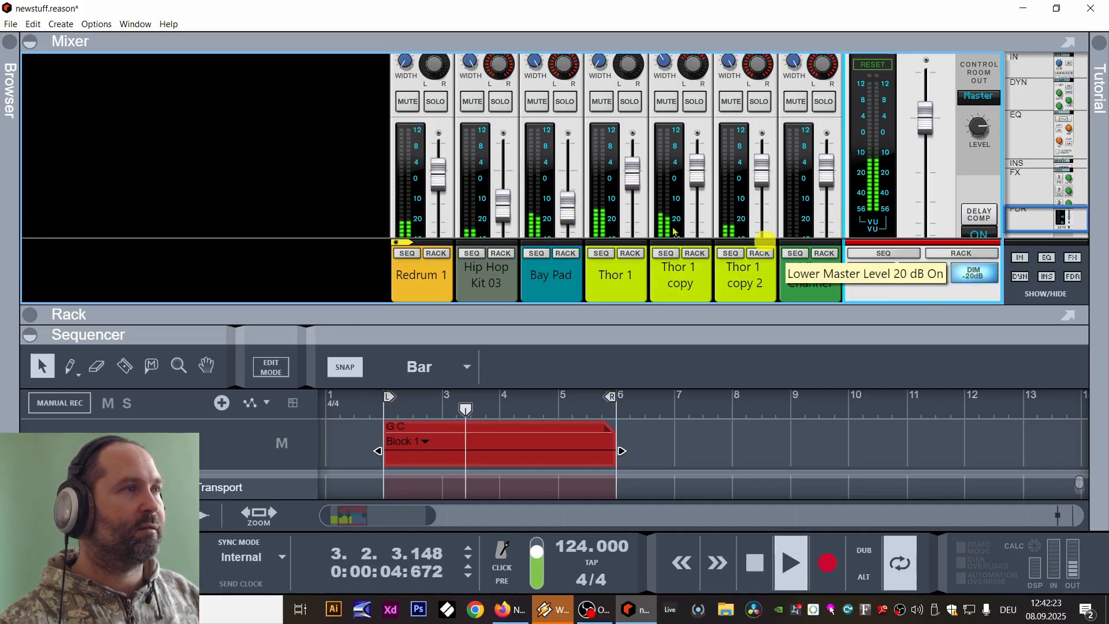
left_click(568, 222)
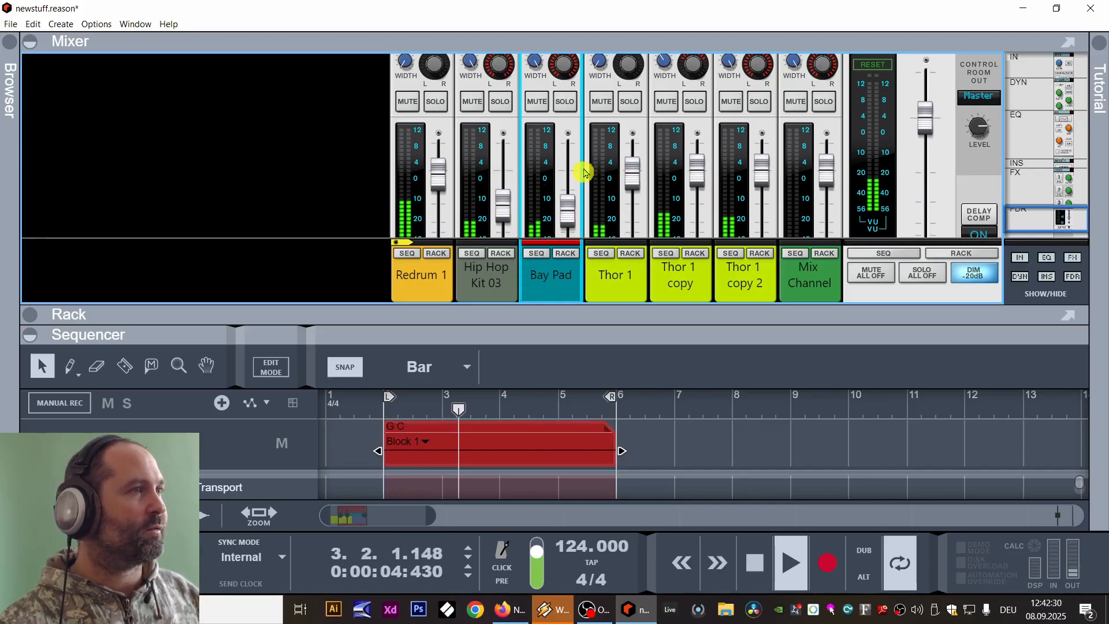
left_click(506, 217)
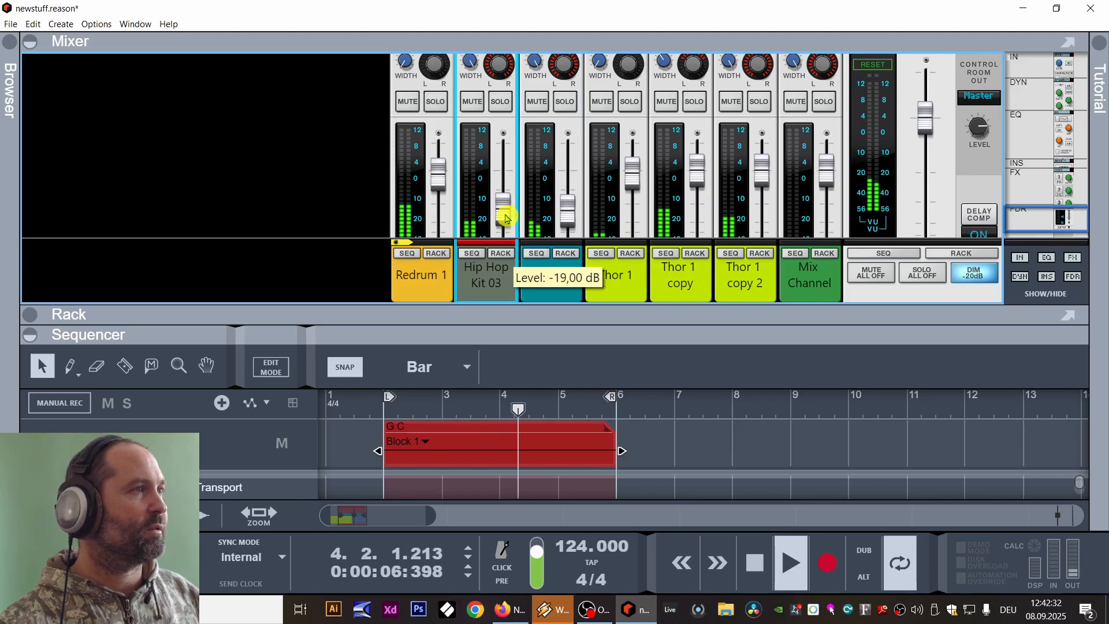
left_click_drag(505, 217, 506, 220)
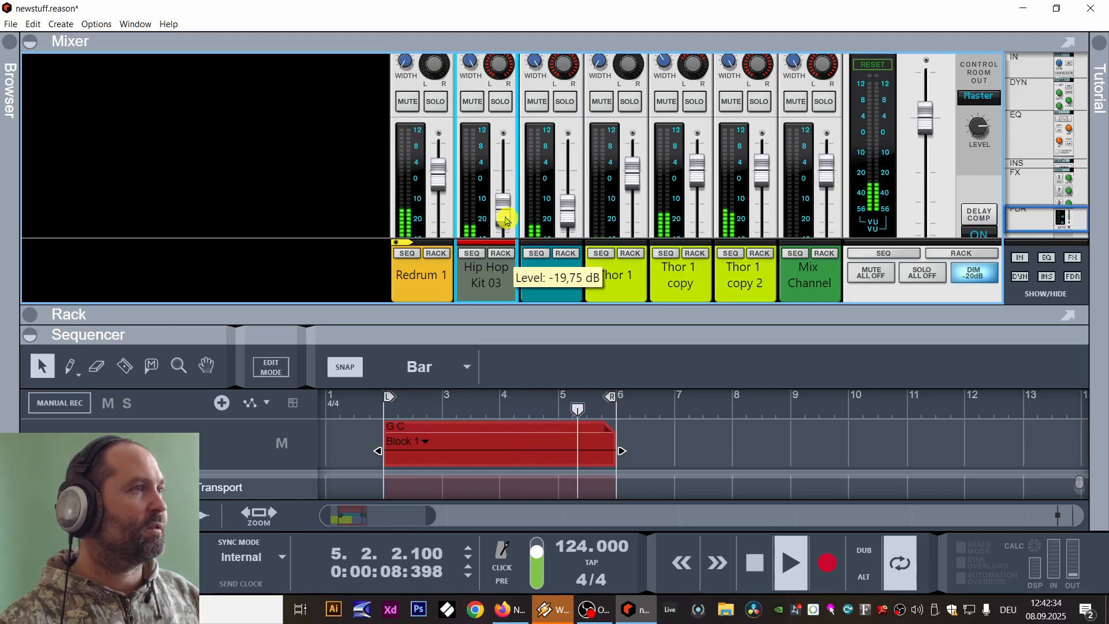
left_click(982, 271)
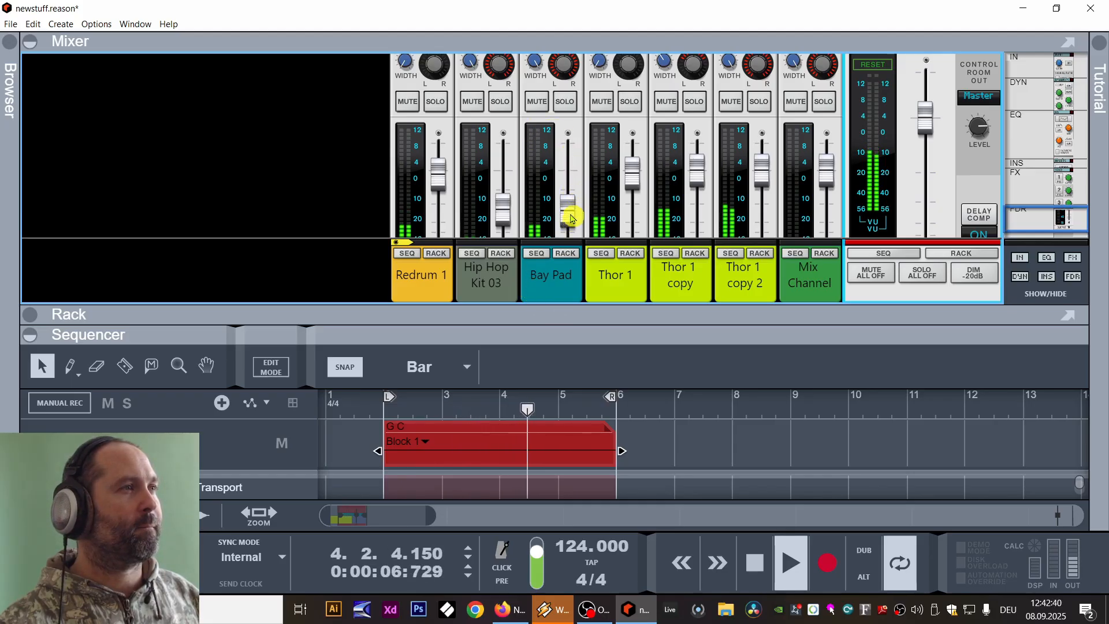
left_click_drag(570, 218, 571, 214)
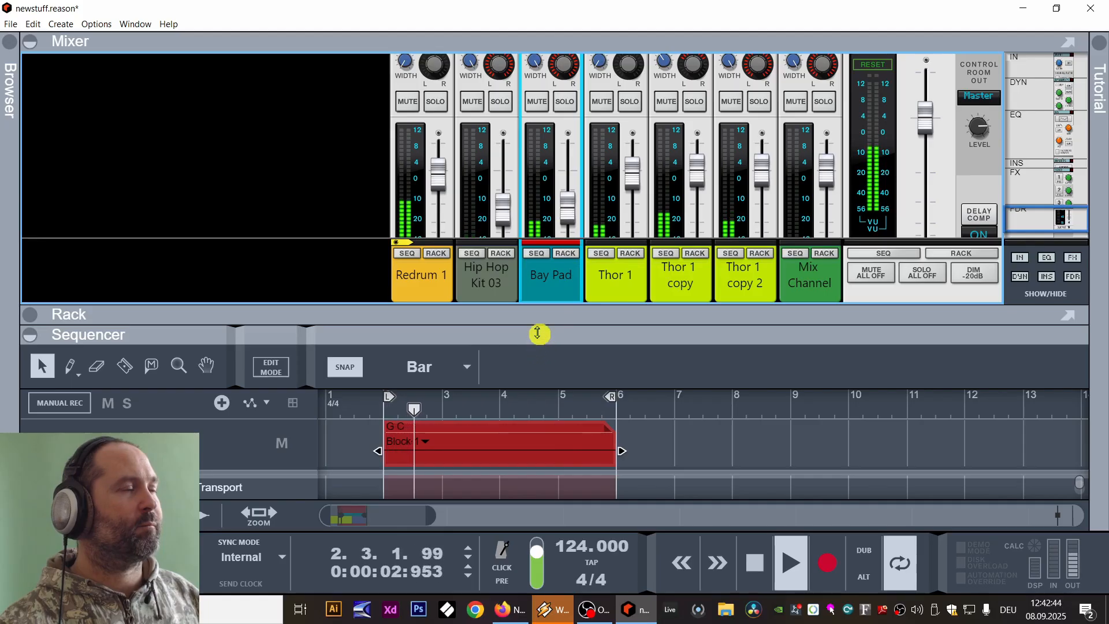
Set the first note of the Bay Pad clip to G2 and return to the arrangement.
left_click_drag(538, 333, 543, 148)
double_click(582, 439)
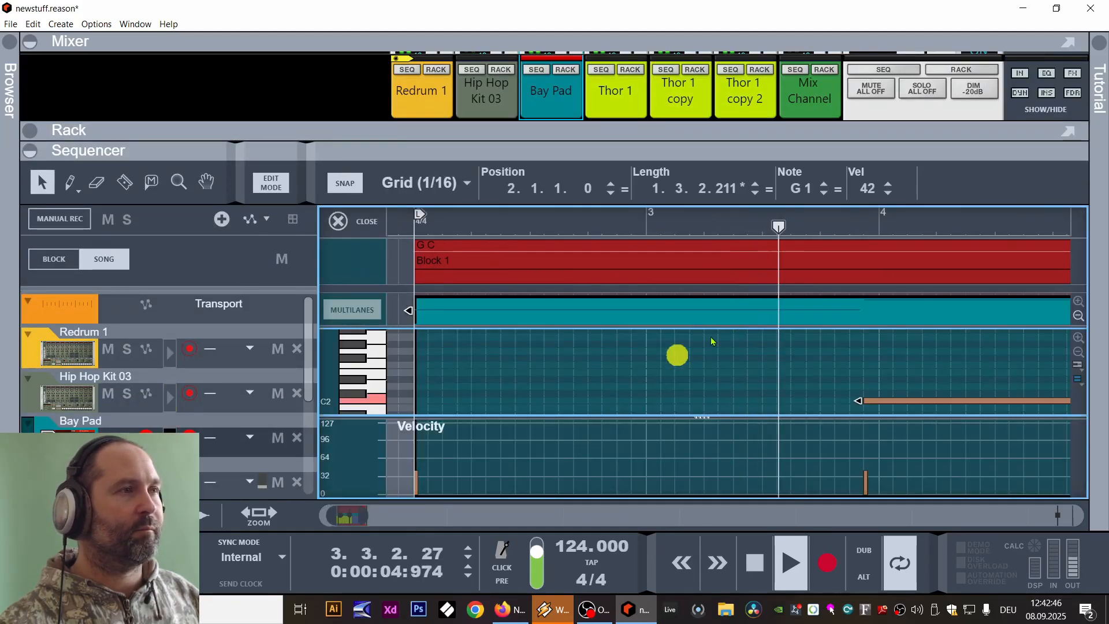
double_click(805, 189)
type("g2")
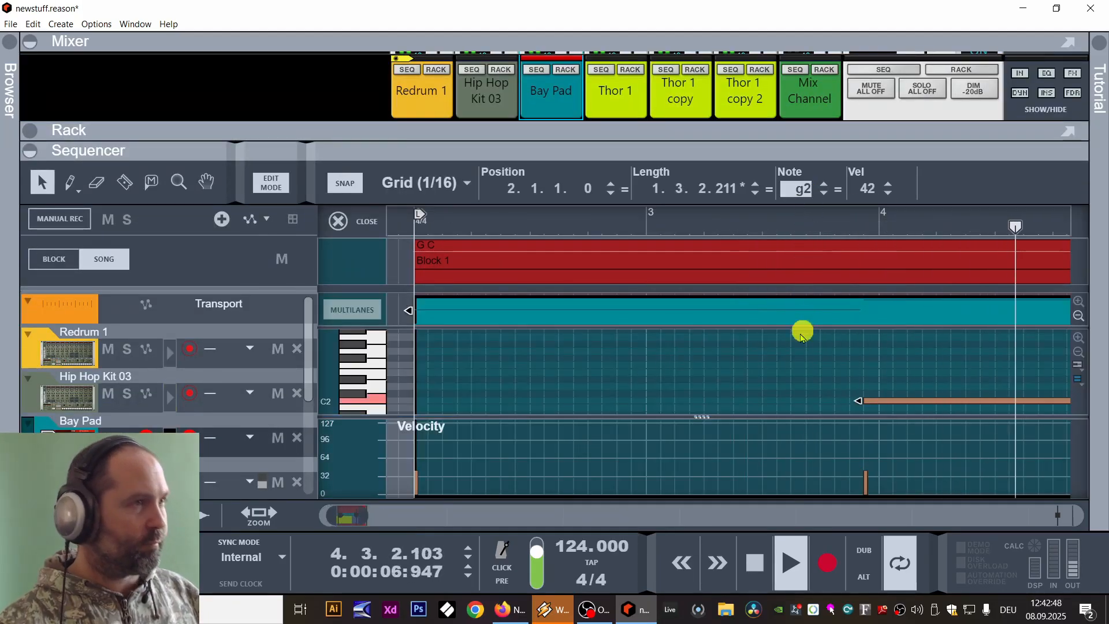
left_click(744, 399)
left_click(271, 183)
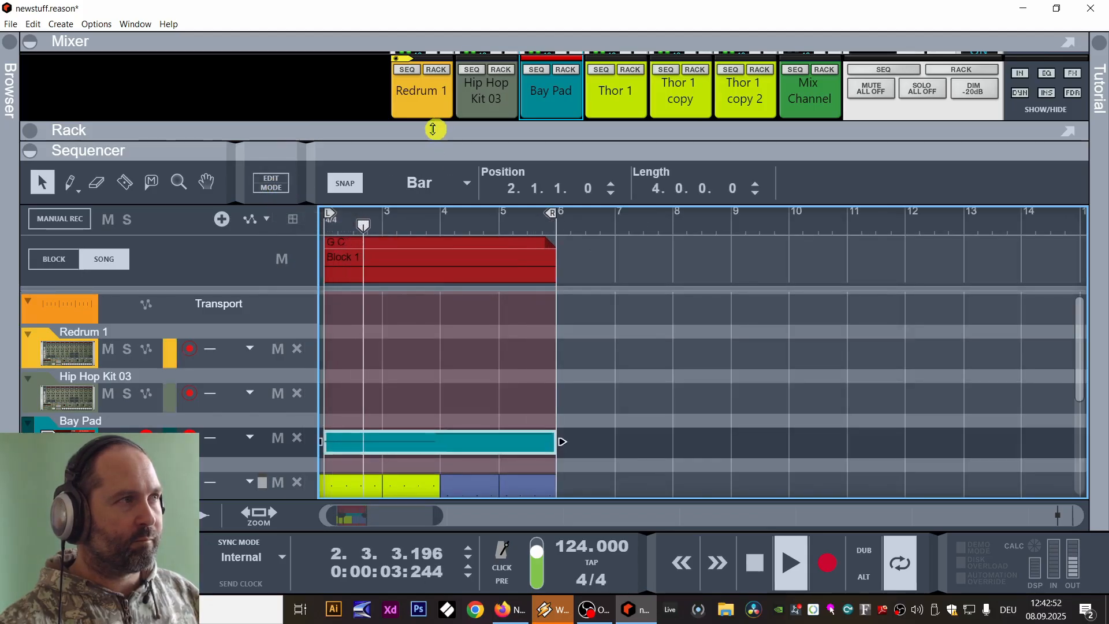
Readjust the Bay Pad level slightly with the master dimmed, undim it, and check the balance in the full mixer before showing the sequencer.
left_click_drag(434, 130, 404, 346)
left_click(974, 273)
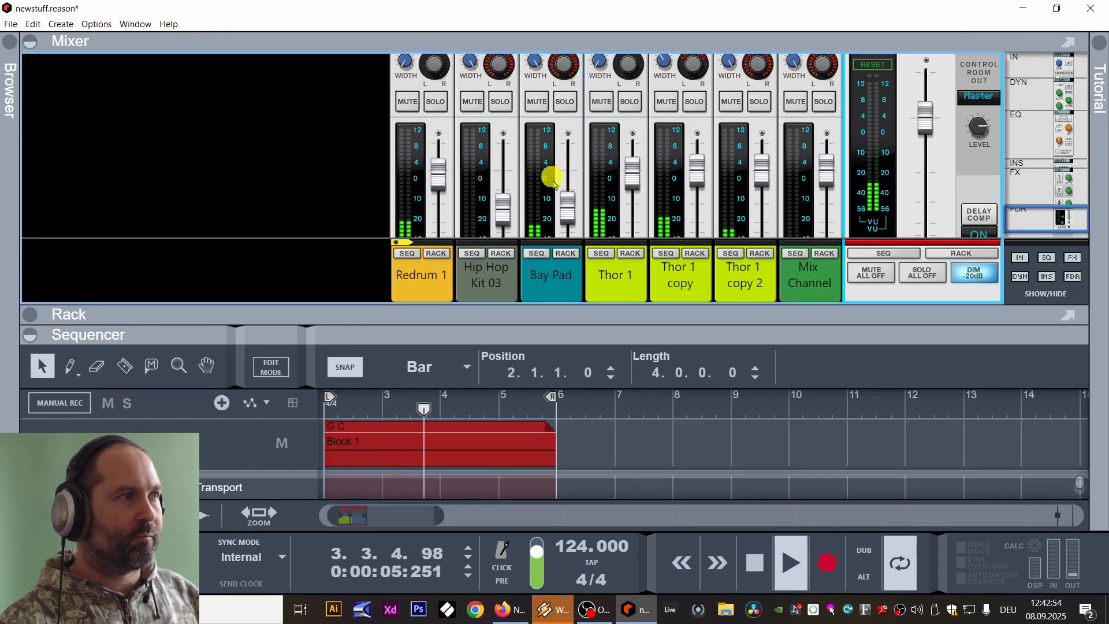
left_click_drag(568, 213, 569, 210)
left_click(972, 272)
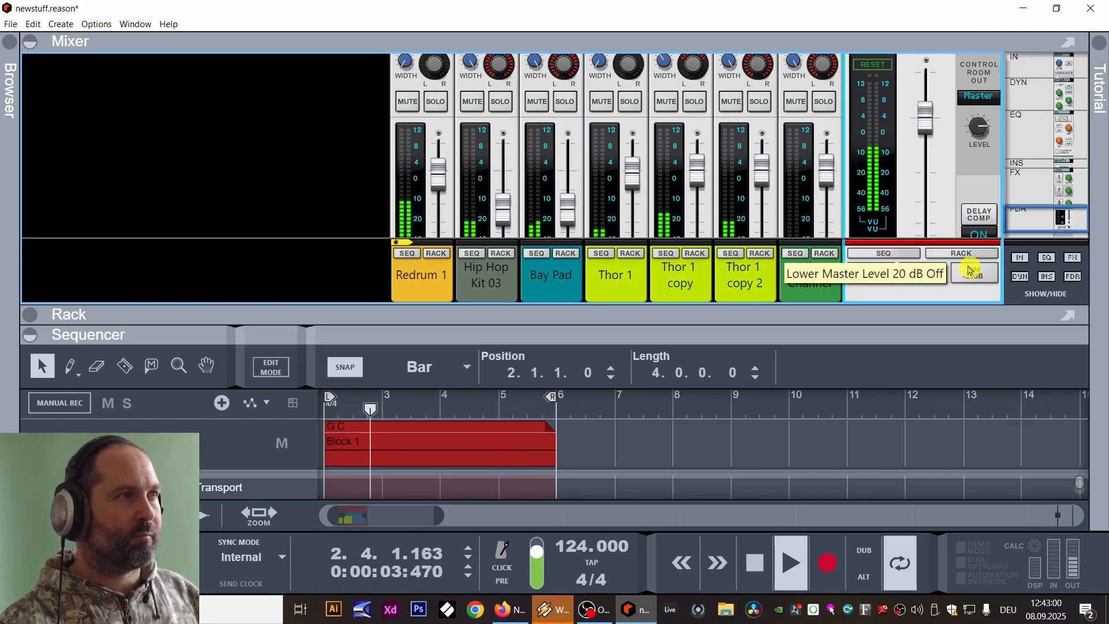
left_click_drag(744, 336, 686, 518)
scroll(629, 369, "down", 2)
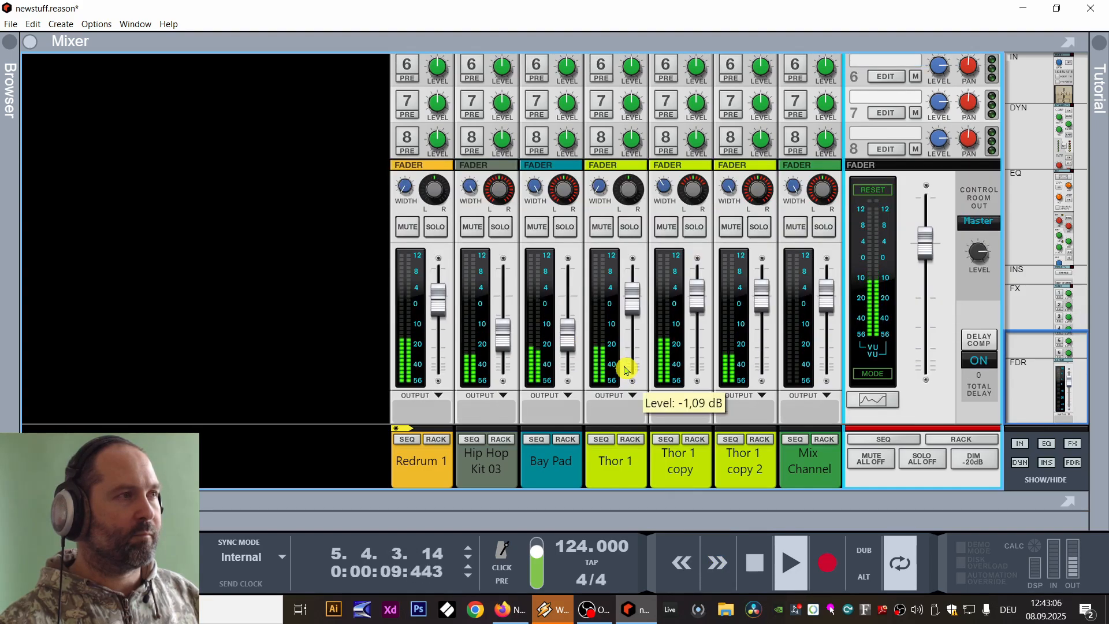
double_click(691, 521)
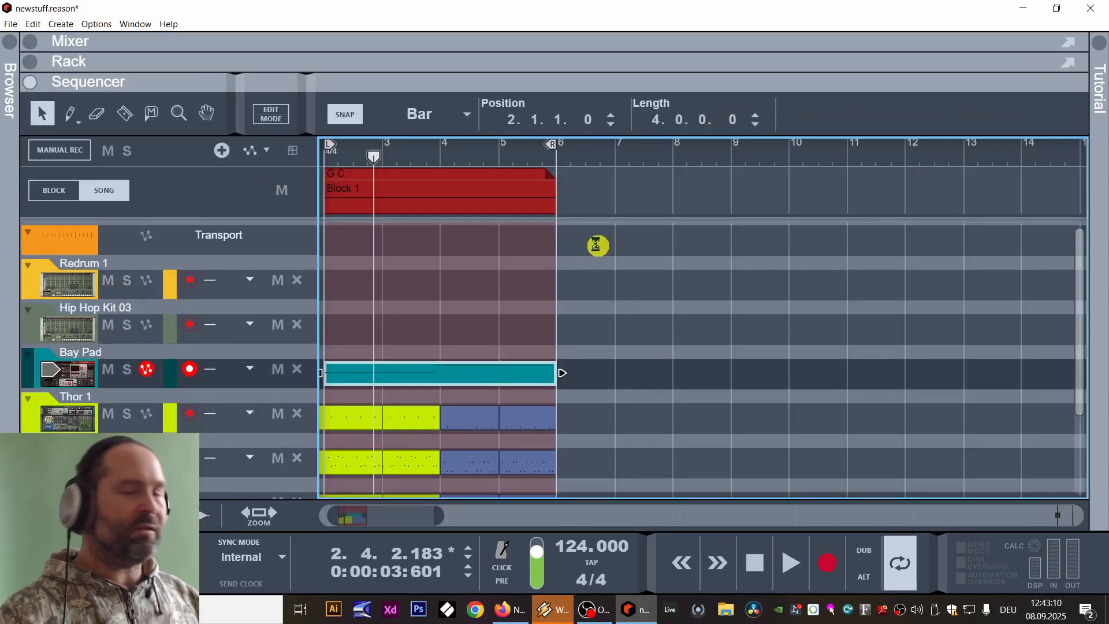
Duplicate the Bay Pad and Thor clips of bars 2 to 5 together with the G C block to bar 6.
left_click_drag(657, 314, 428, 461)
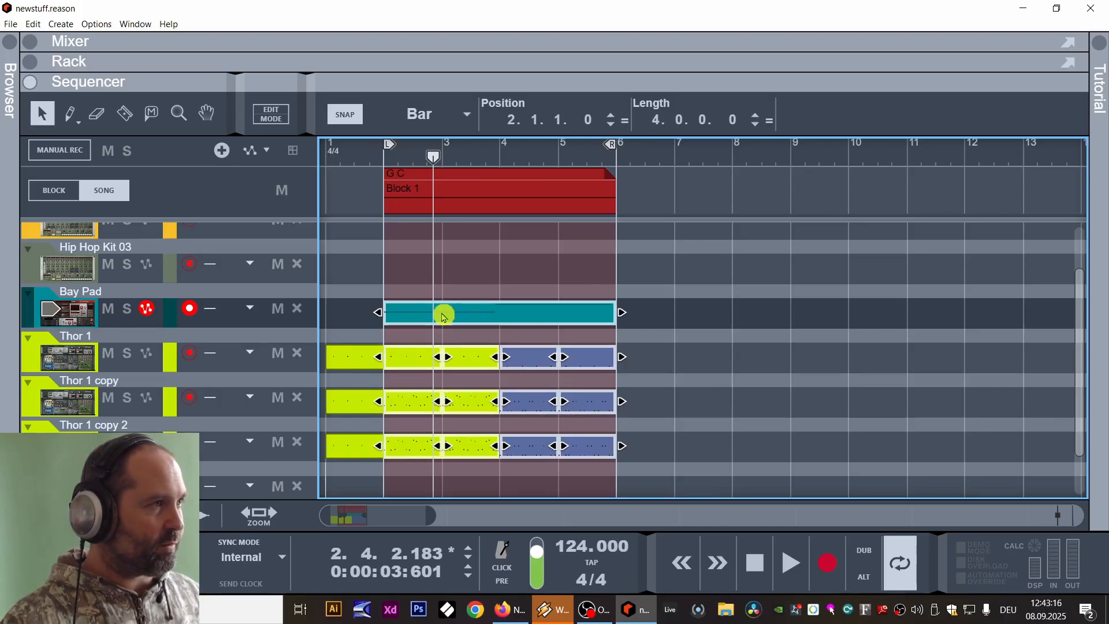
left_click_drag(443, 317, 674, 300)
left_click(505, 194)
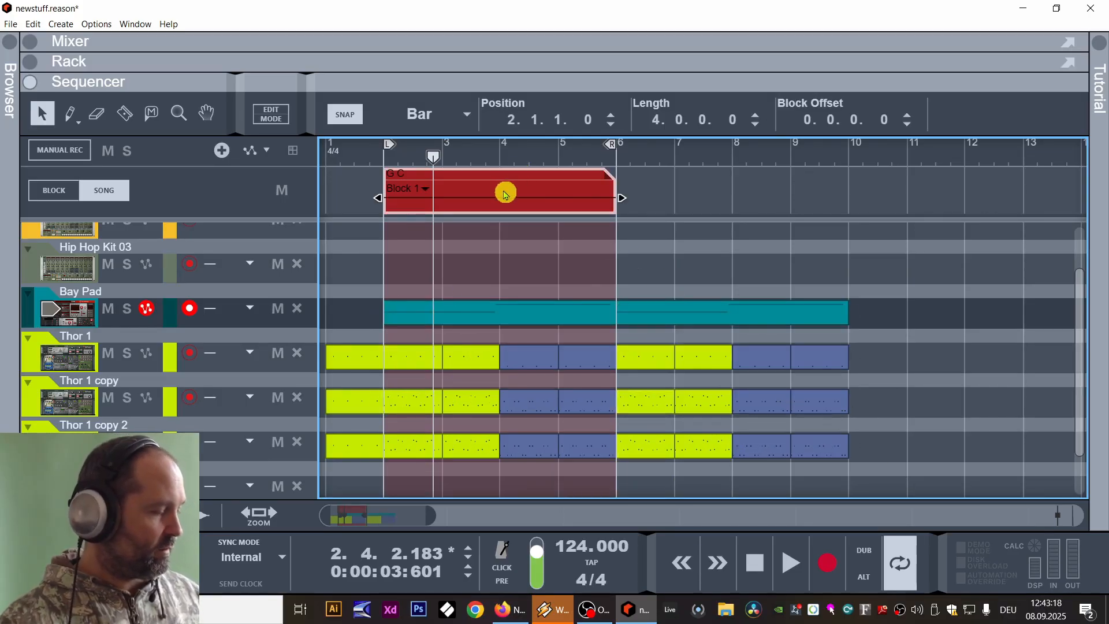
key("ctrl+d")
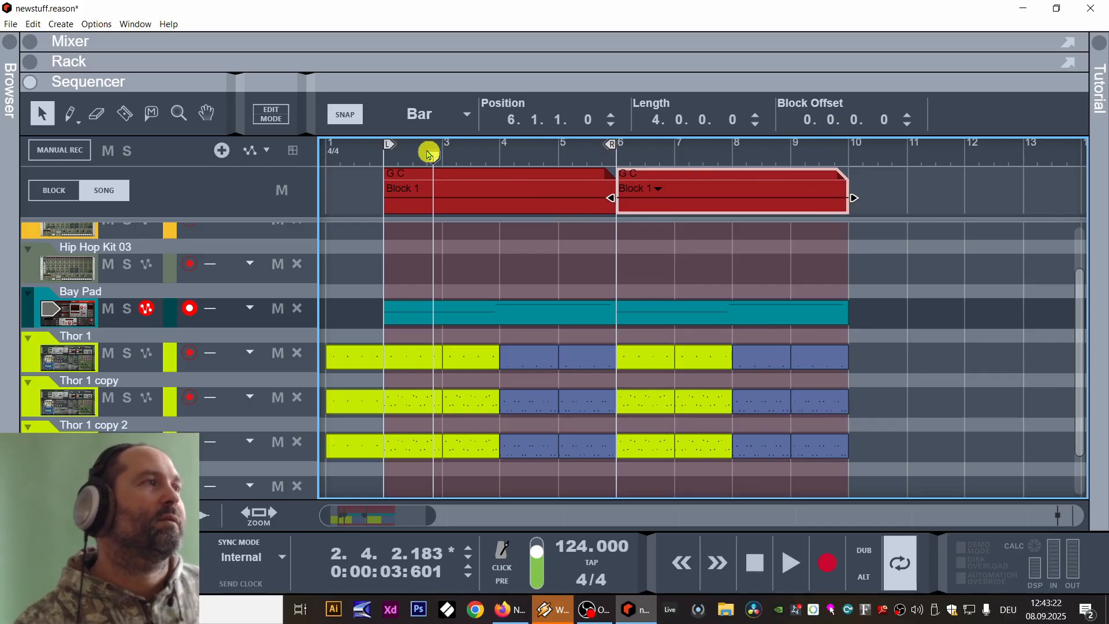
mouse_move(428, 154)
left_mouse_down()
mouse_move(404, 173)
mouse_move(703, 193)
mouse_move(847, 189)
mouse_move(899, 203)
mouse_move(944, 189)
left_mouse_up()
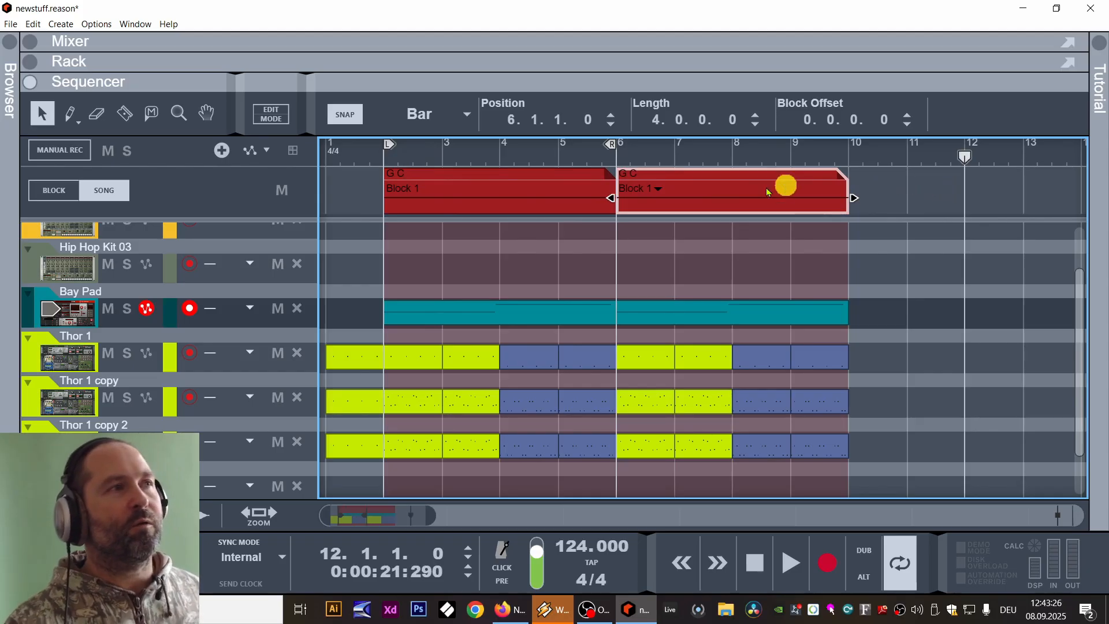
Copy the G C block to bar 10, assign Block 15 to the copy, and clear its label.
left_click_drag(652, 202, 895, 191)
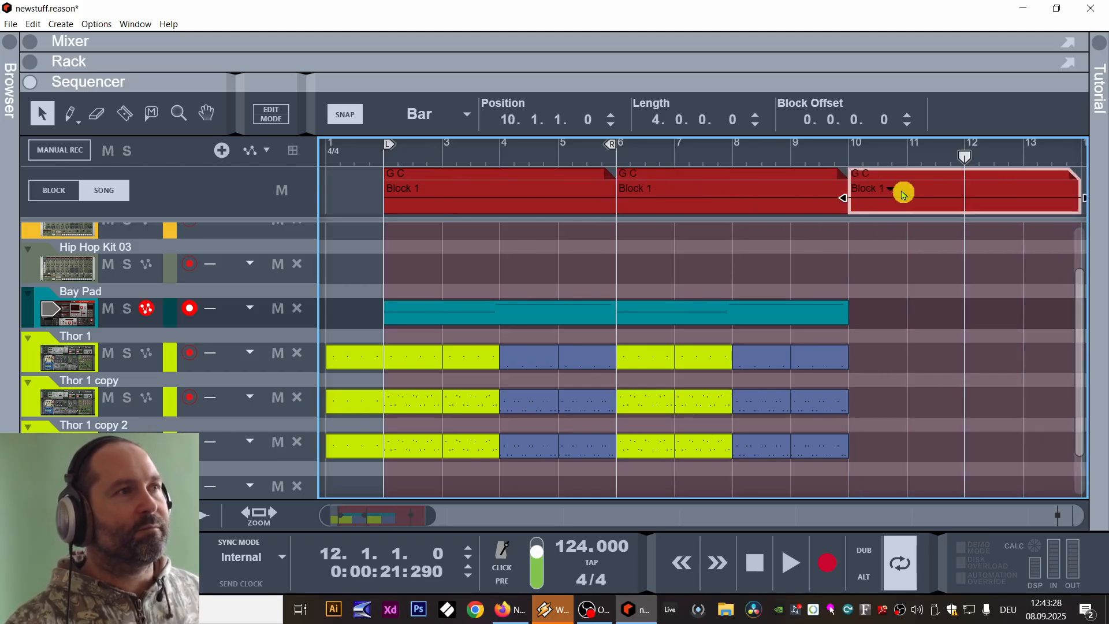
left_click(889, 190)
left_click(947, 350)
double_click(870, 179)
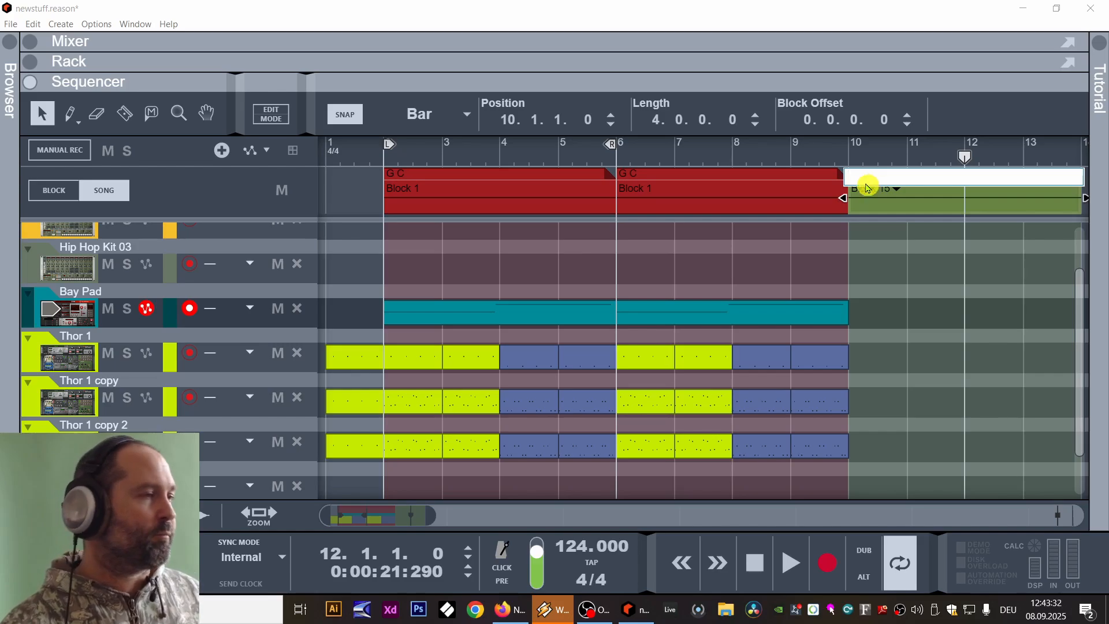
Copy the bar 9 clip of Thor 1 copy to bar 10 and open the copy for note editing.
left_click_drag(889, 344, 709, 337)
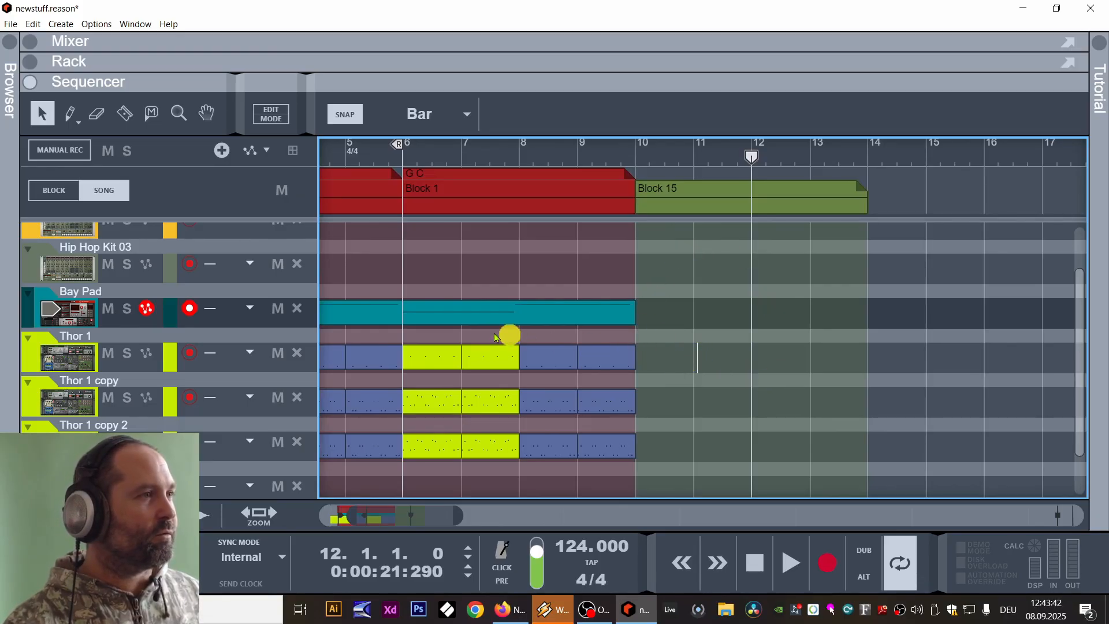
left_click(492, 444)
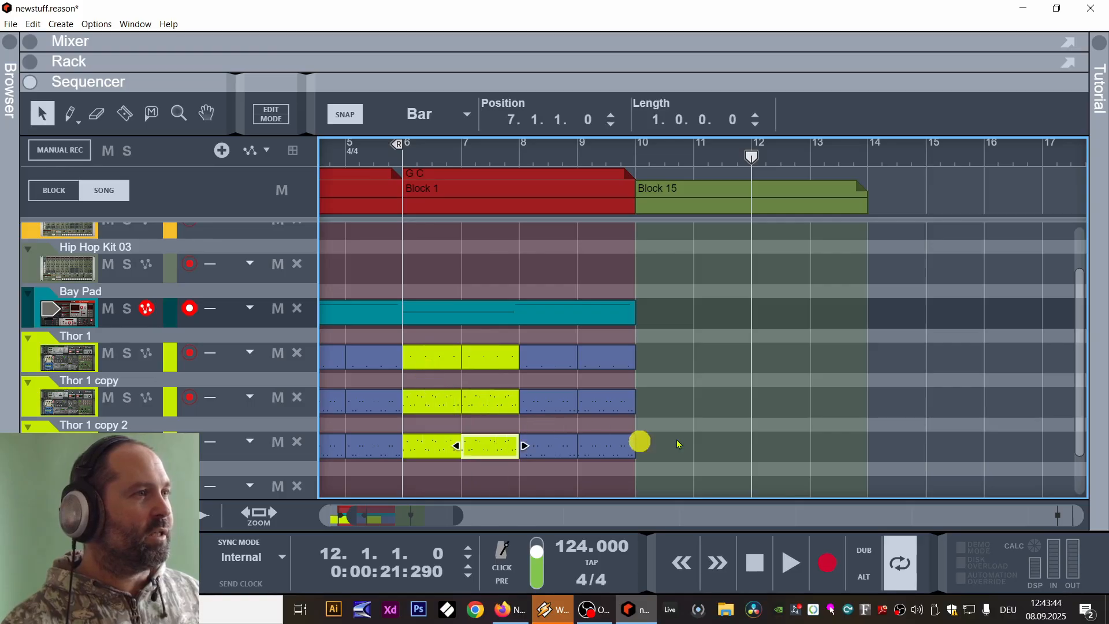
left_click(723, 408)
left_click_drag(616, 407, 668, 408)
double_click(668, 408)
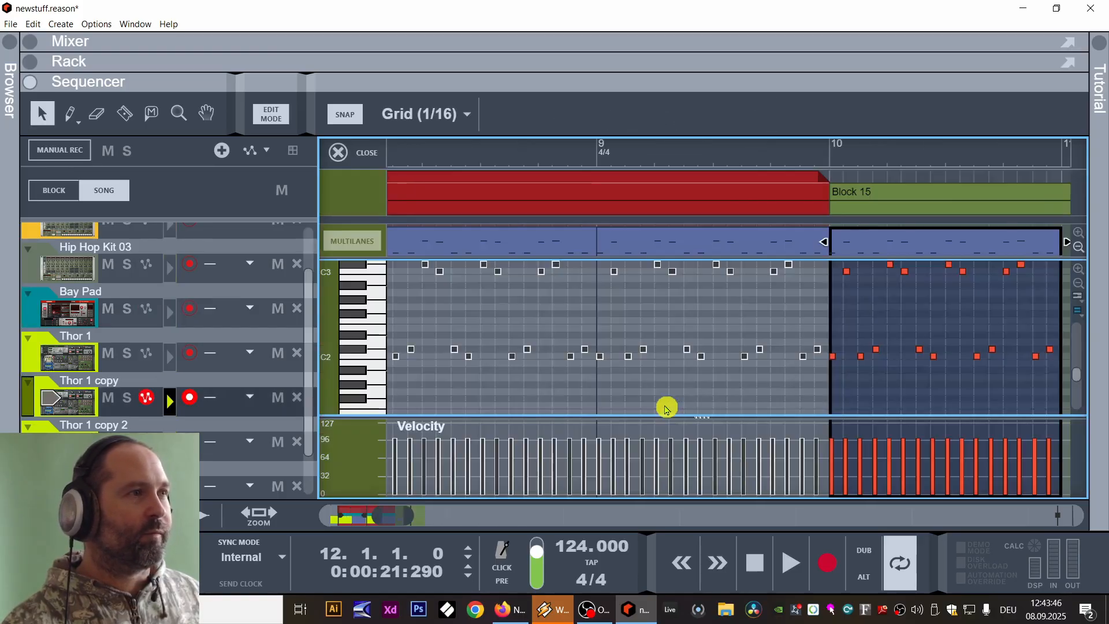
scroll(1006, 306, "right", 4)
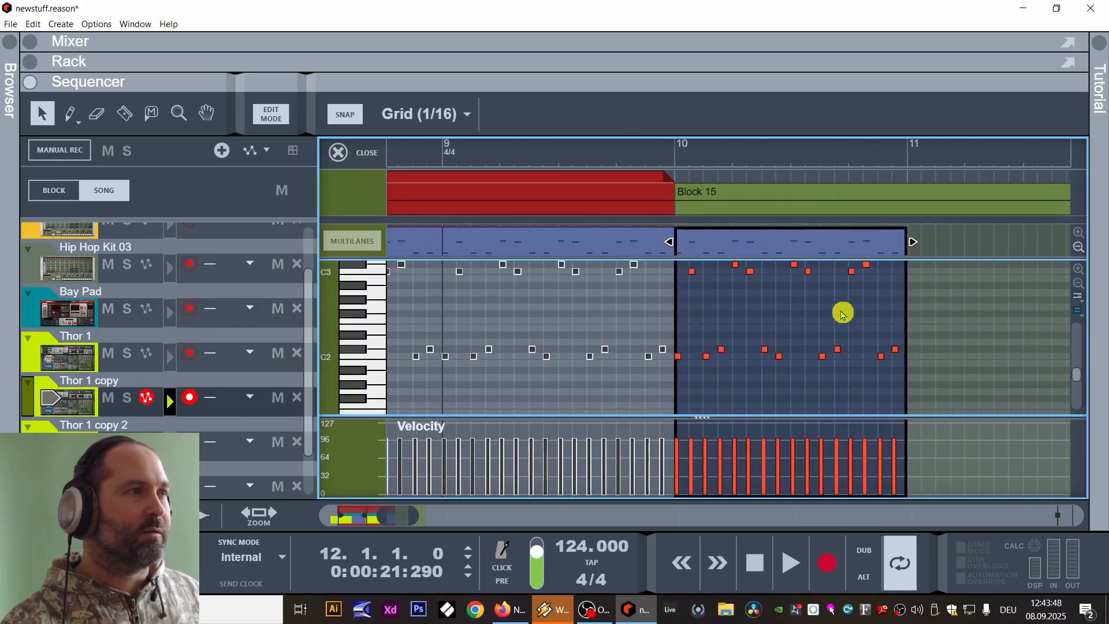
scroll(840, 323, "down", 1)
scroll(832, 358, "up", 1)
Transpose all notes of the bar 10 clip up until the first note is F2, and play the transition into it.
key("ctrl+a")
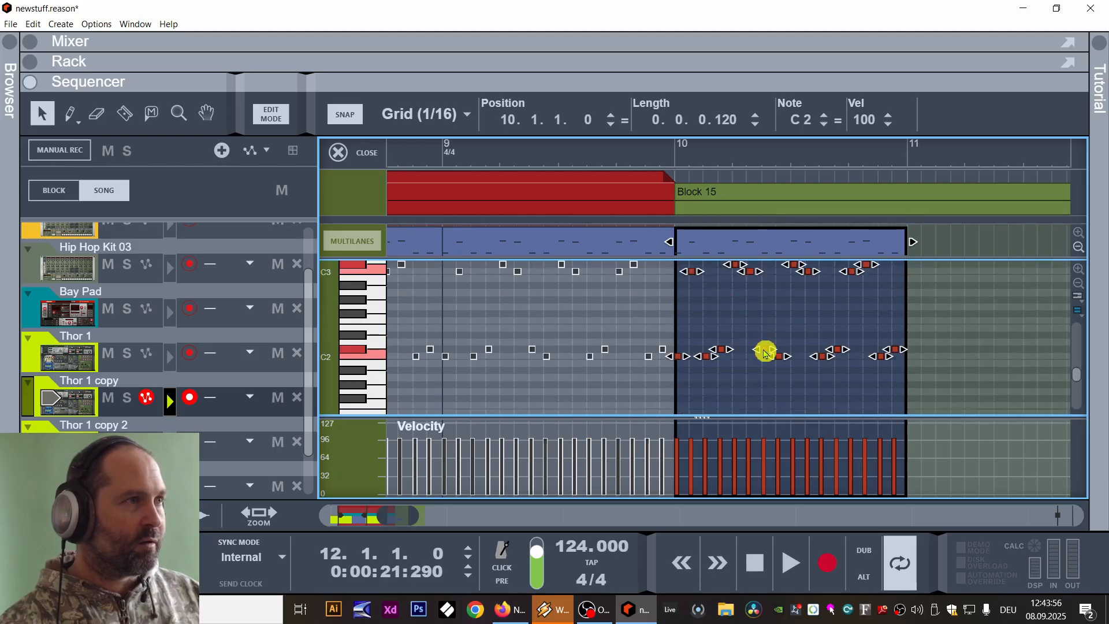
left_click(824, 115)
left_click(824, 115)
left_click(824, 115)
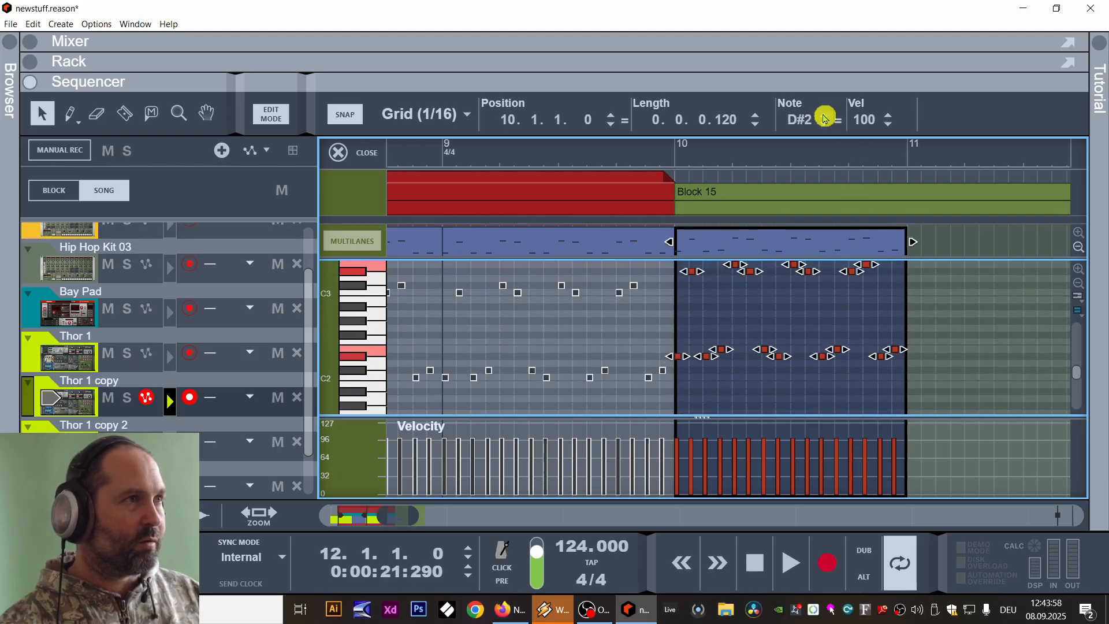
left_click(824, 115)
left_click(824, 116)
left_click(671, 158)
key("space")
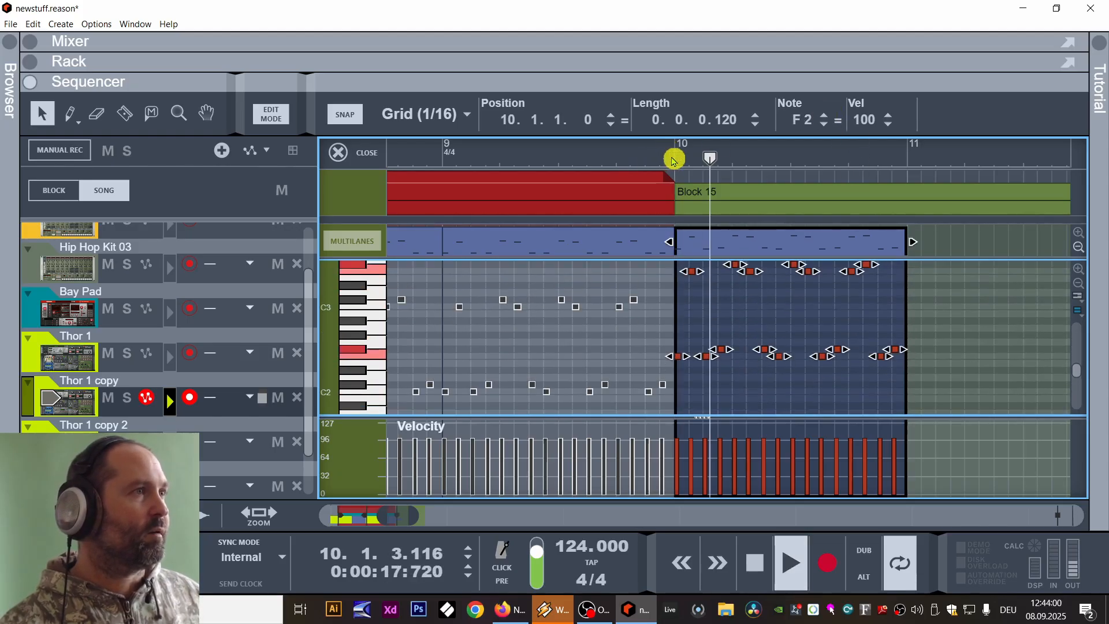
key("space")
left_click(608, 149)
key("space")
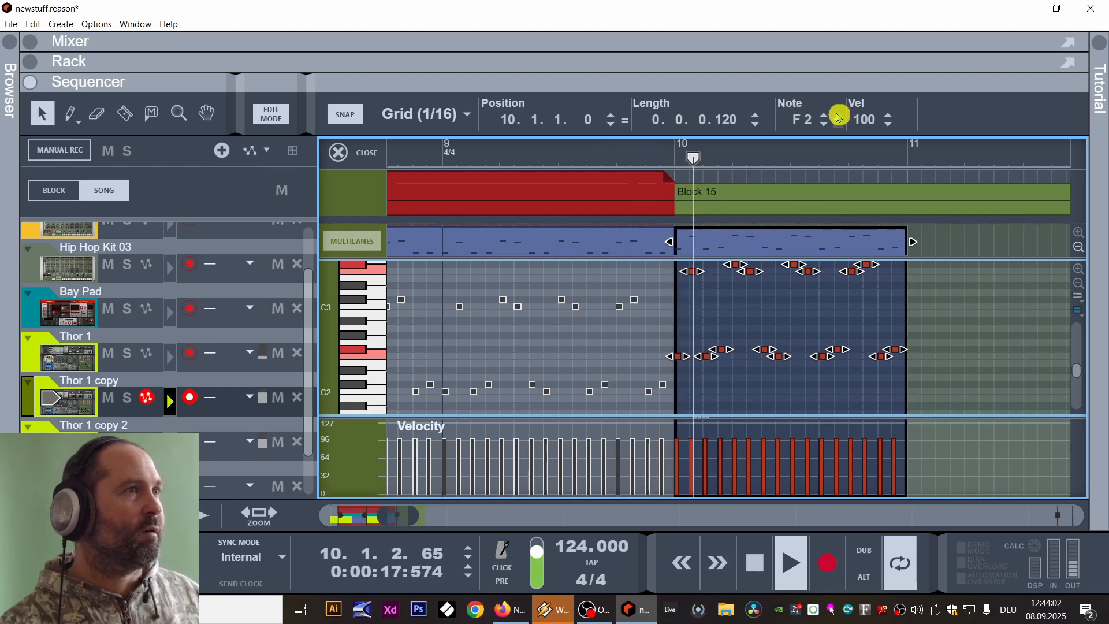
Transpose the bar 10 notes up to start on G2, play the transition again, and reselect all the notes.
left_click(824, 116)
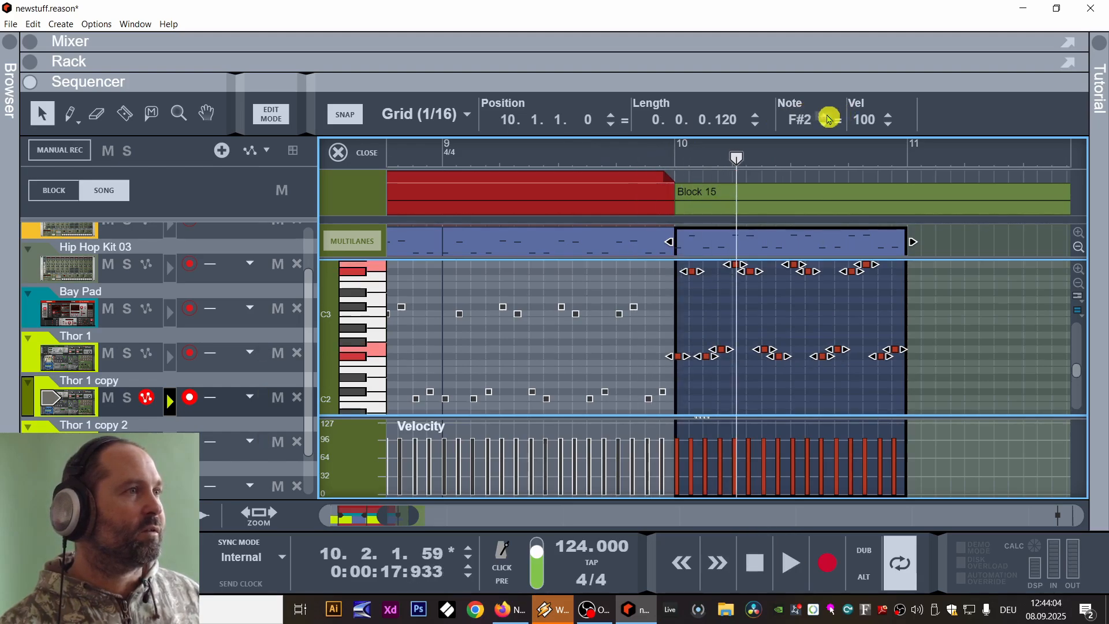
left_click(824, 116)
left_click(673, 154)
left_click(630, 155)
key("space")
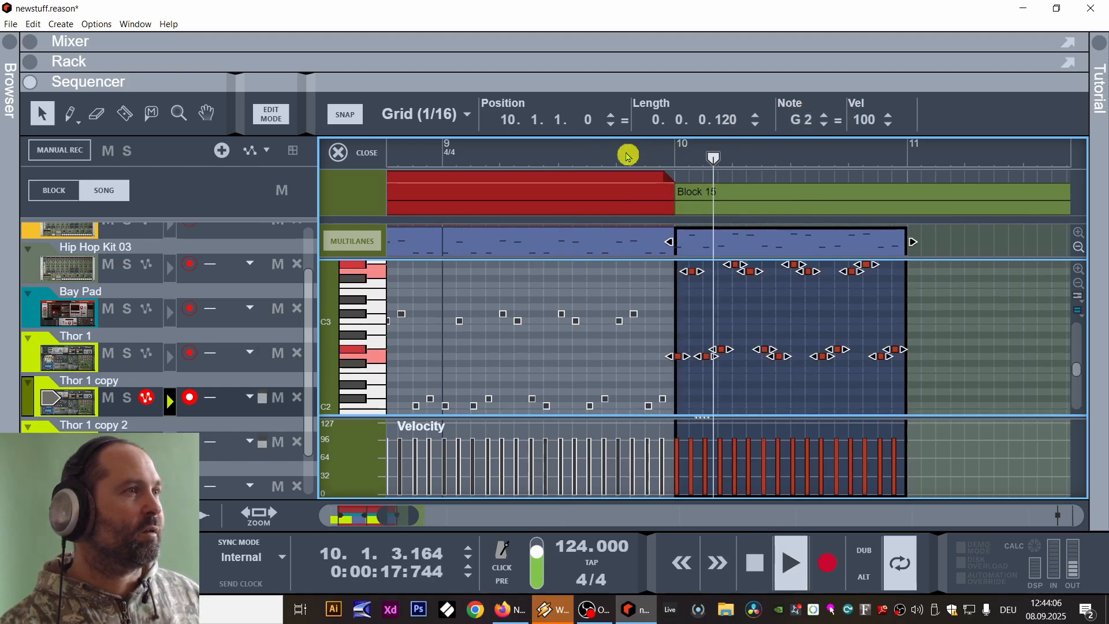
key("space")
left_click(819, 311)
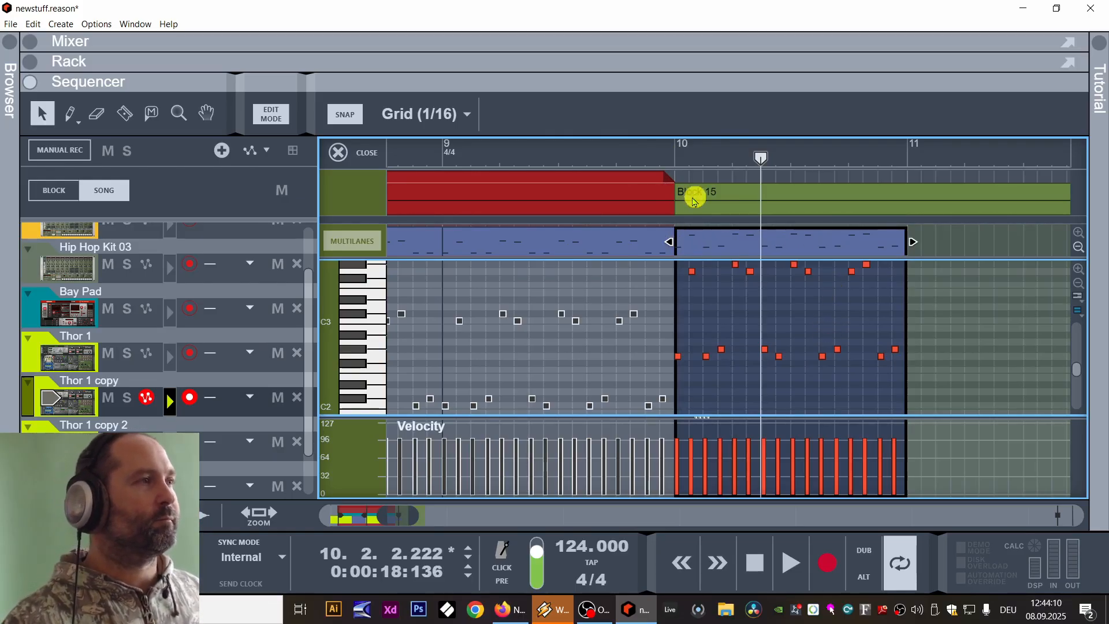
key("ctrl+a")
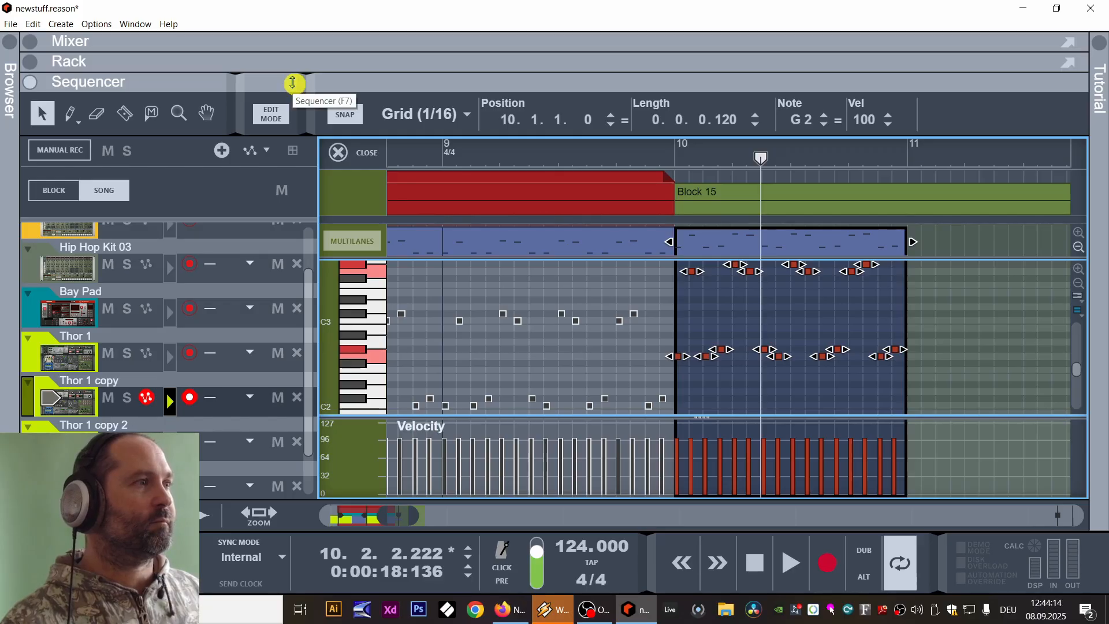
Show the rack and toggle the lowest key on the scale keyboard of the Bay Pad's Scales & Chords player.
left_click_drag(293, 83, 267, 520)
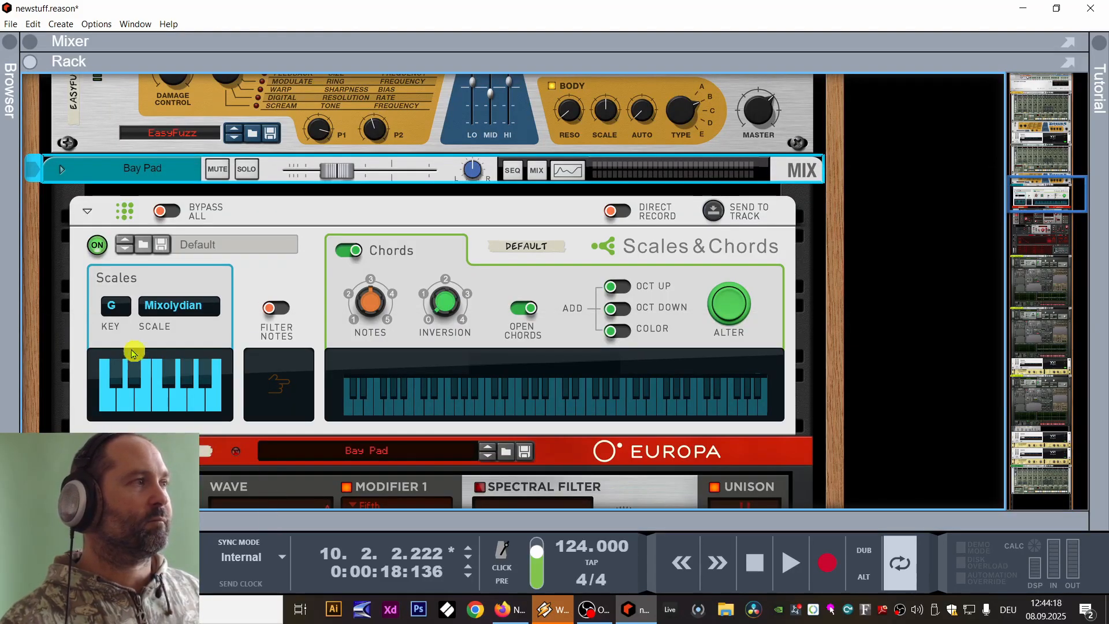
left_click(106, 406)
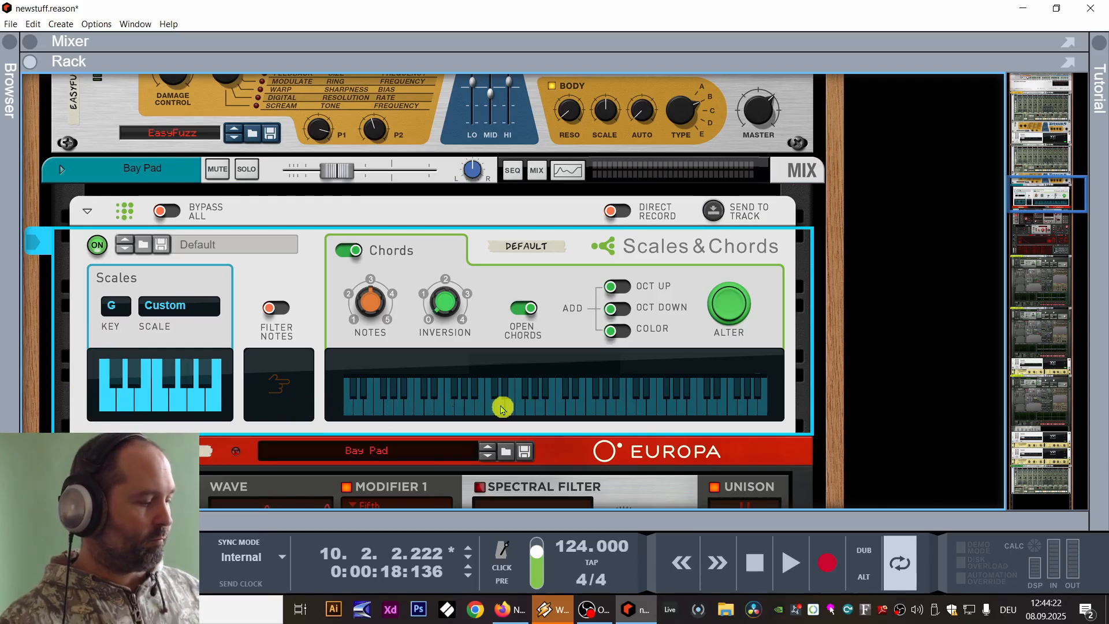
Show the mixer, rack and sequencer together and open the on-screen piano keys.
key("F5")
key("F5+F6+F7")
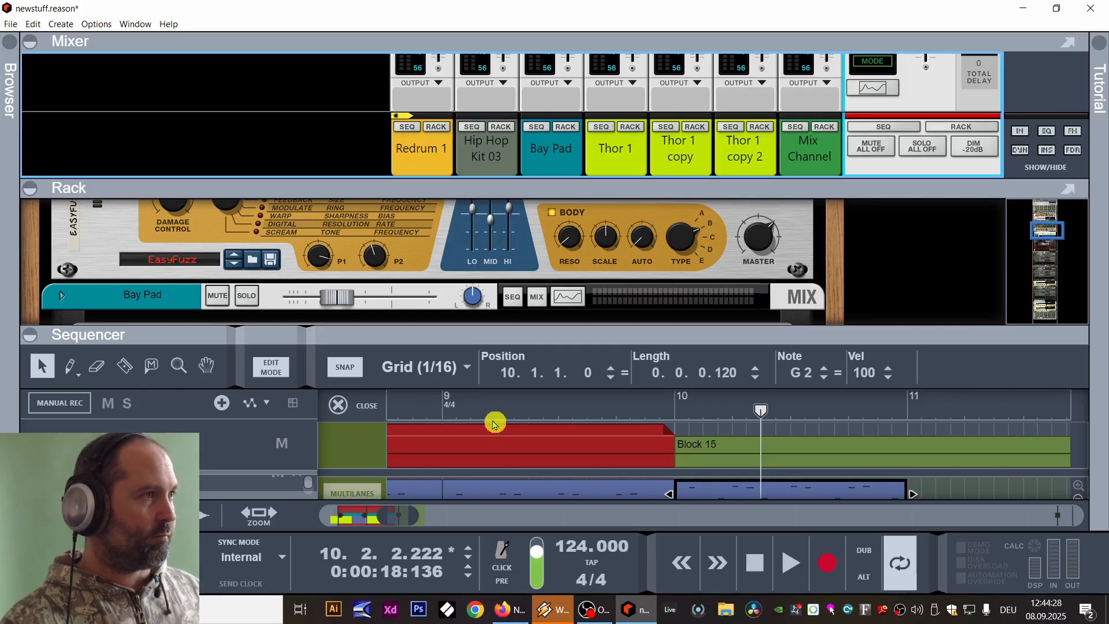
key("F4")
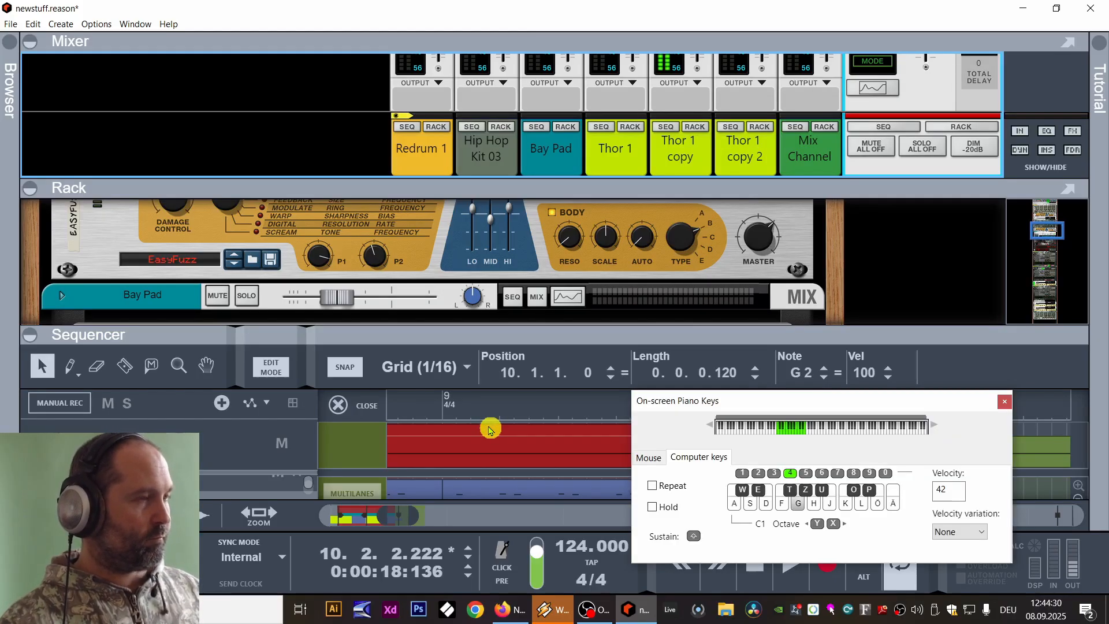
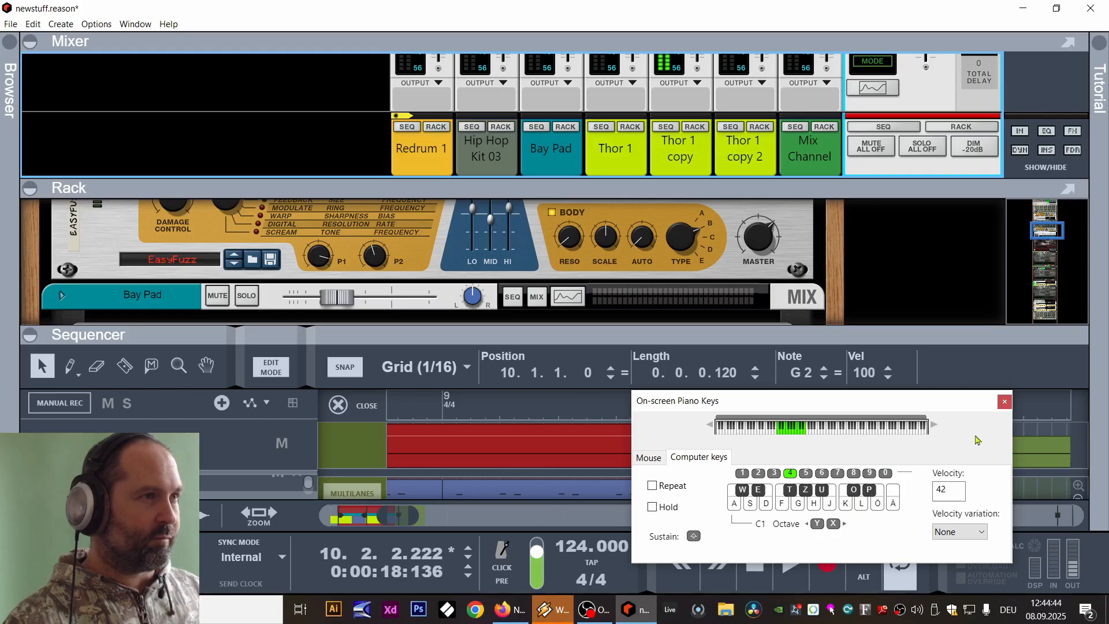
Close the on-screen piano keys, enlarge the sequencer, and transpose the selected bar 10 notes until the first note is D3.
left_click(1005, 401)
left_click_drag(701, 329, 703, 140)
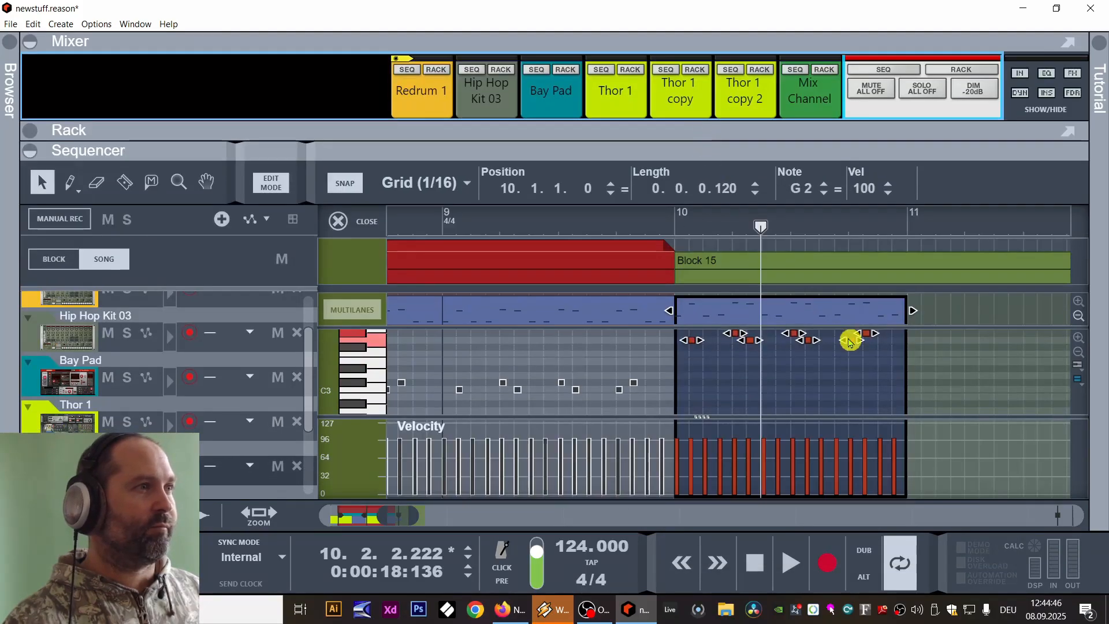
left_click(824, 193)
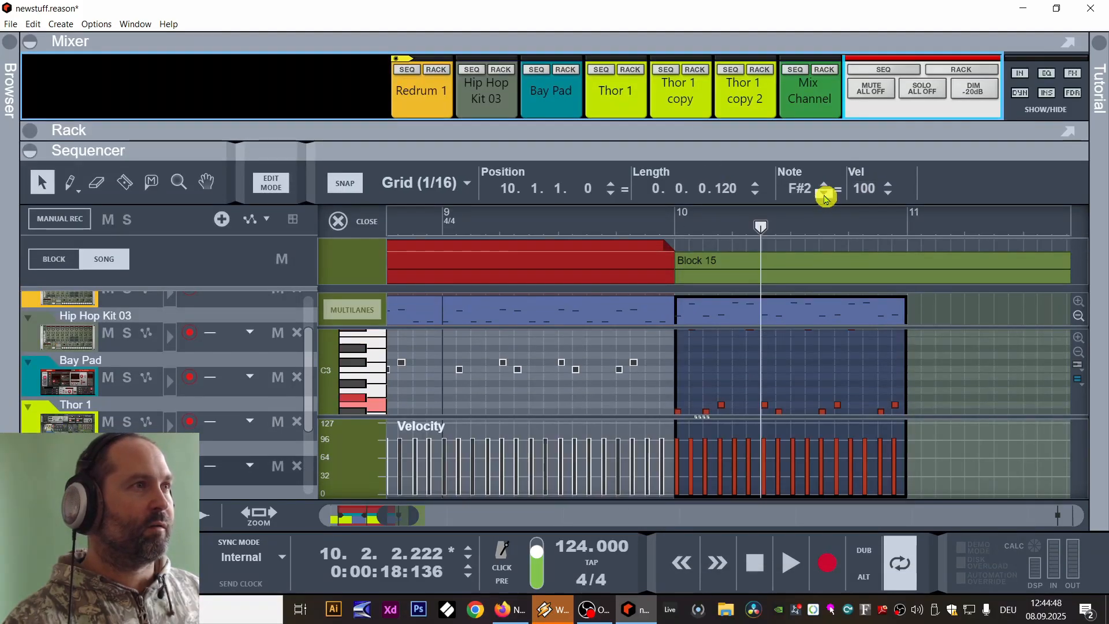
left_click(824, 194)
left_click(824, 194)
left_click(825, 185)
left_click(826, 185)
left_click(826, 185)
left_click(826, 185)
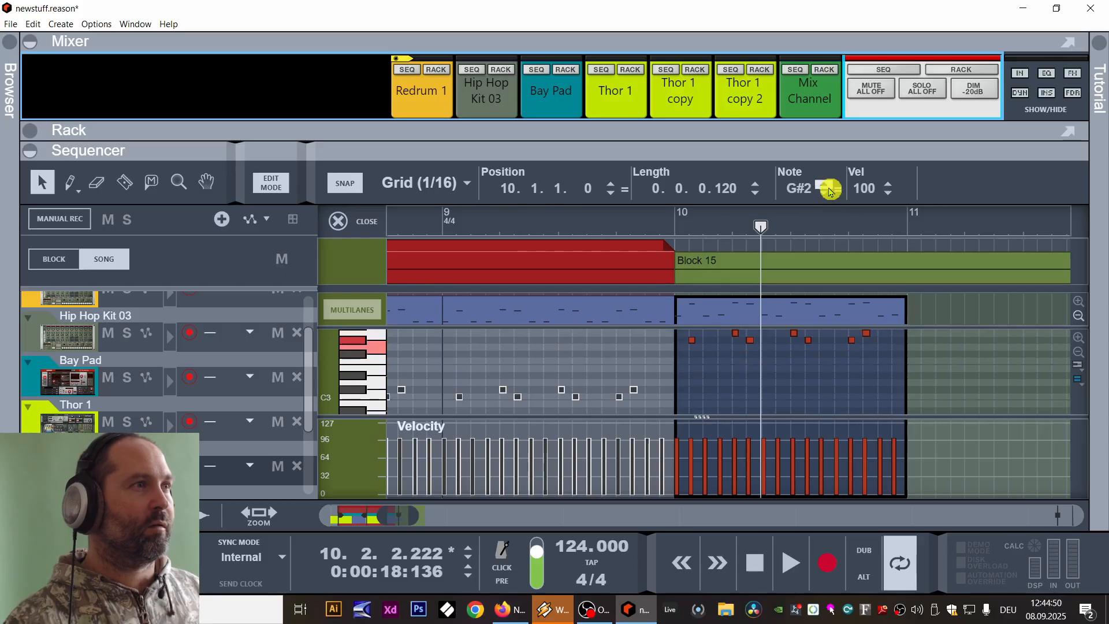
left_click(826, 185)
left_click(826, 185)
left_click(826, 185)
left_click(826, 185)
left_click(825, 184)
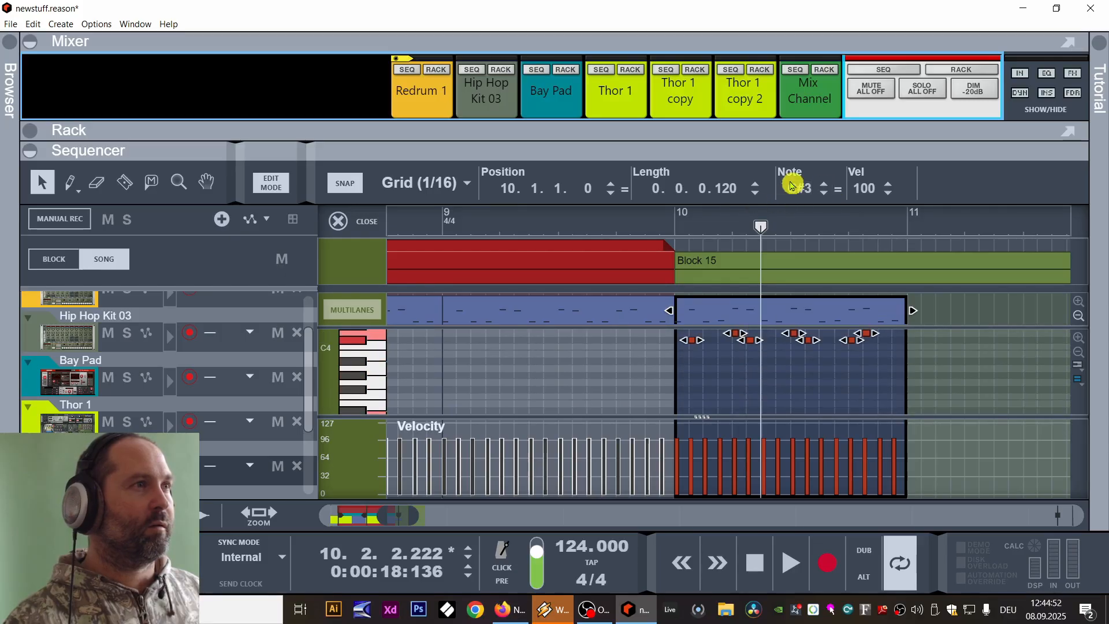
left_click(826, 185)
Play the transition into bar 10 and expand the sequencer to fill the workspace.
left_click(586, 213)
key("space")
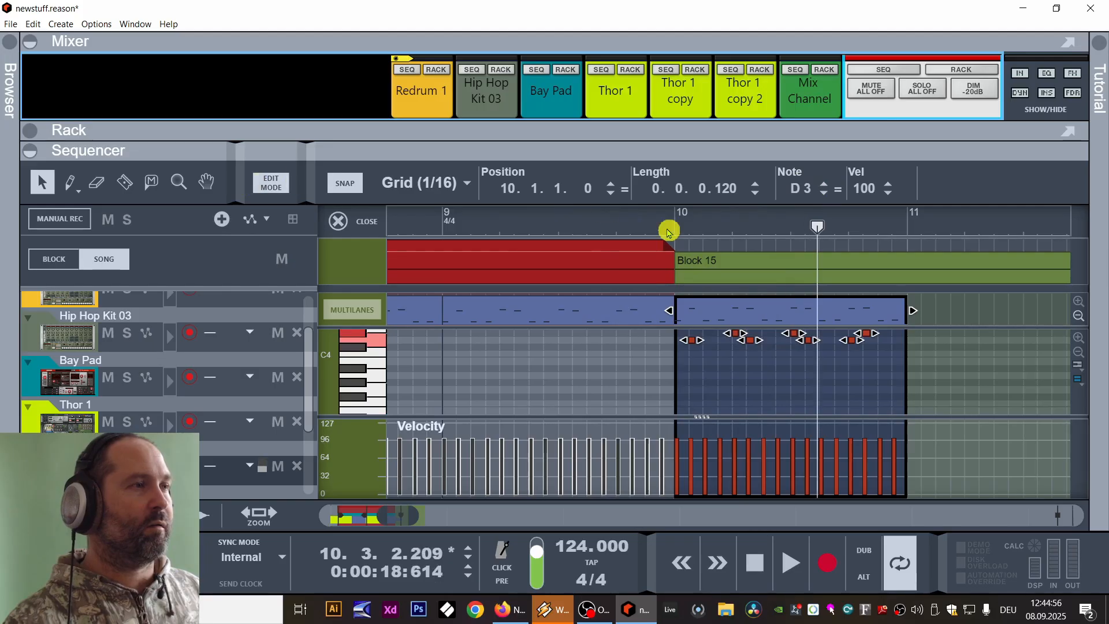
scroll(779, 370, "up", 3)
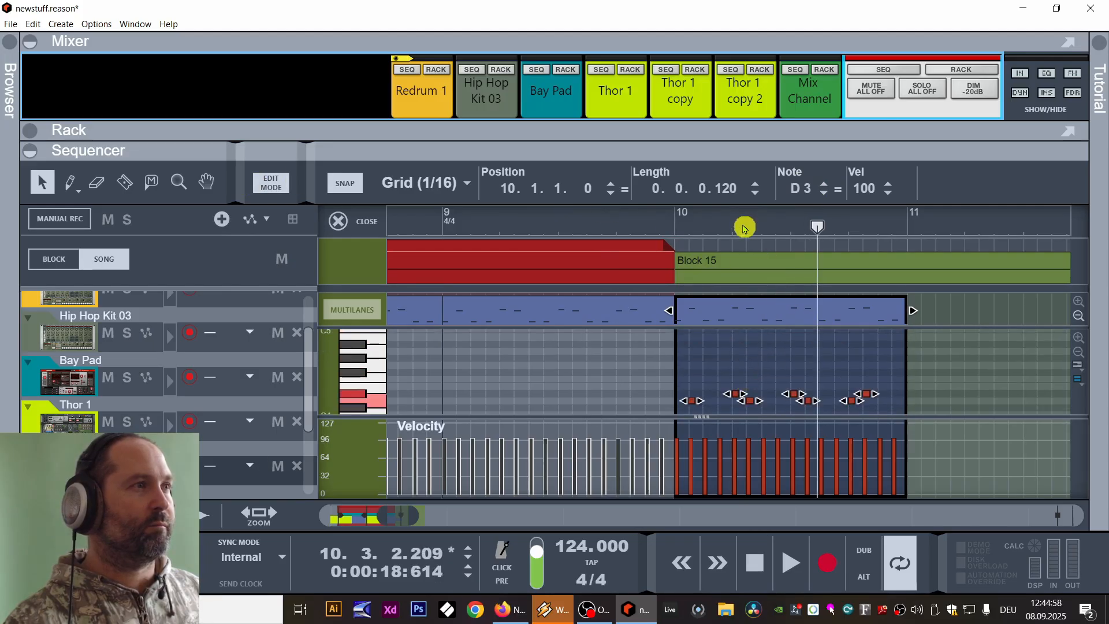
double_click(761, 158)
Level the bar 10 pattern by lowering its higher upper notes to D4 and its higher lower notes to D3, and play it.
left_click(768, 334)
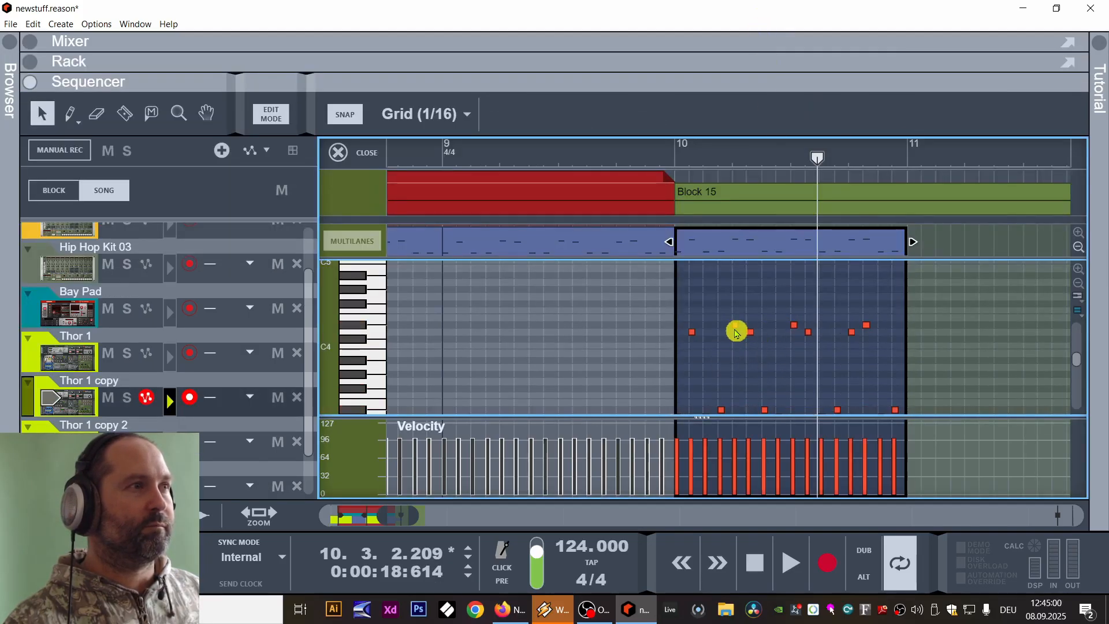
left_click(736, 331)
left_click(795, 328)
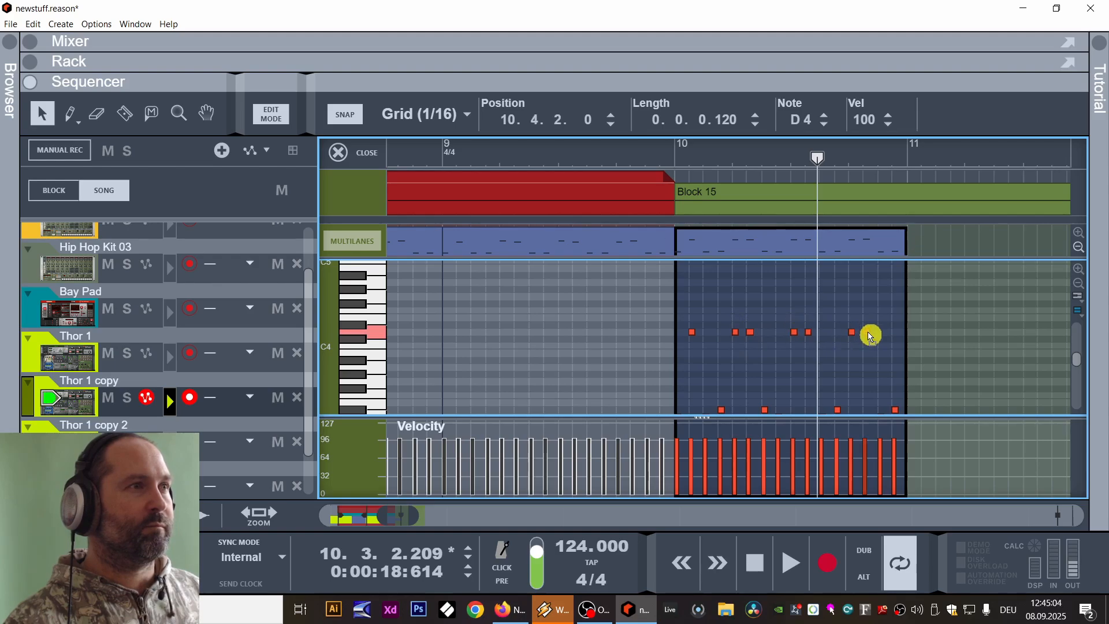
scroll(879, 355, "down", 3)
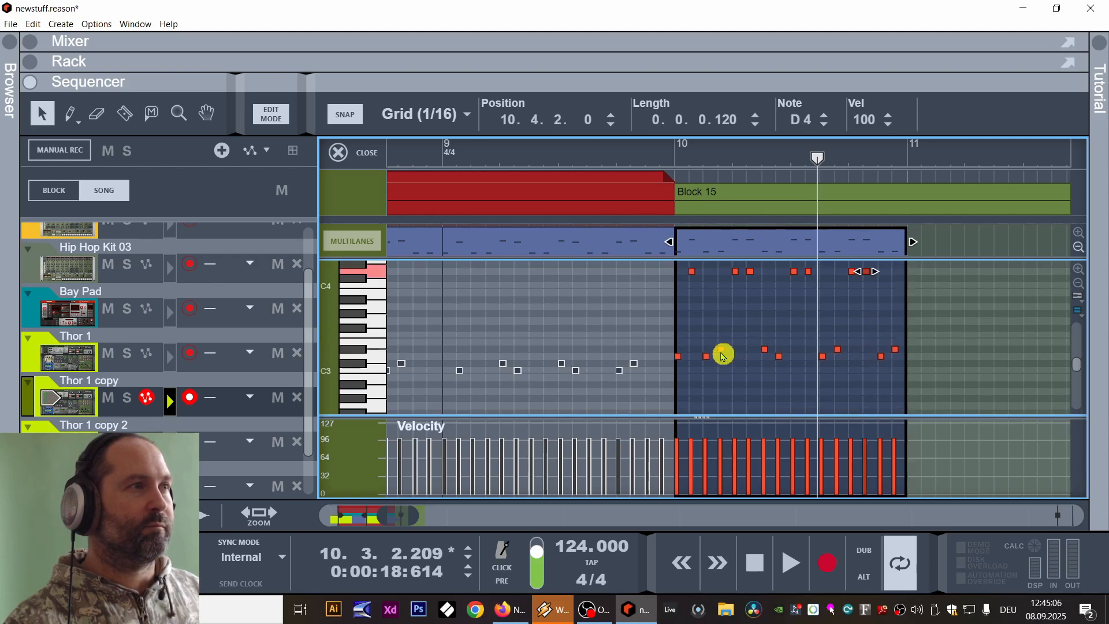
left_click(722, 356)
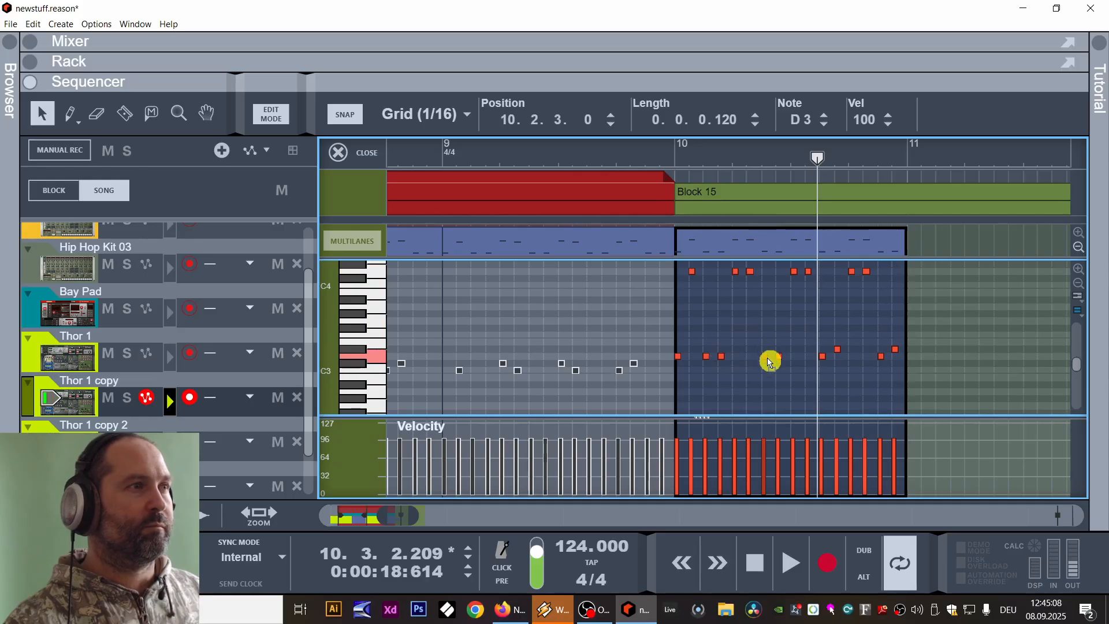
left_click(841, 356)
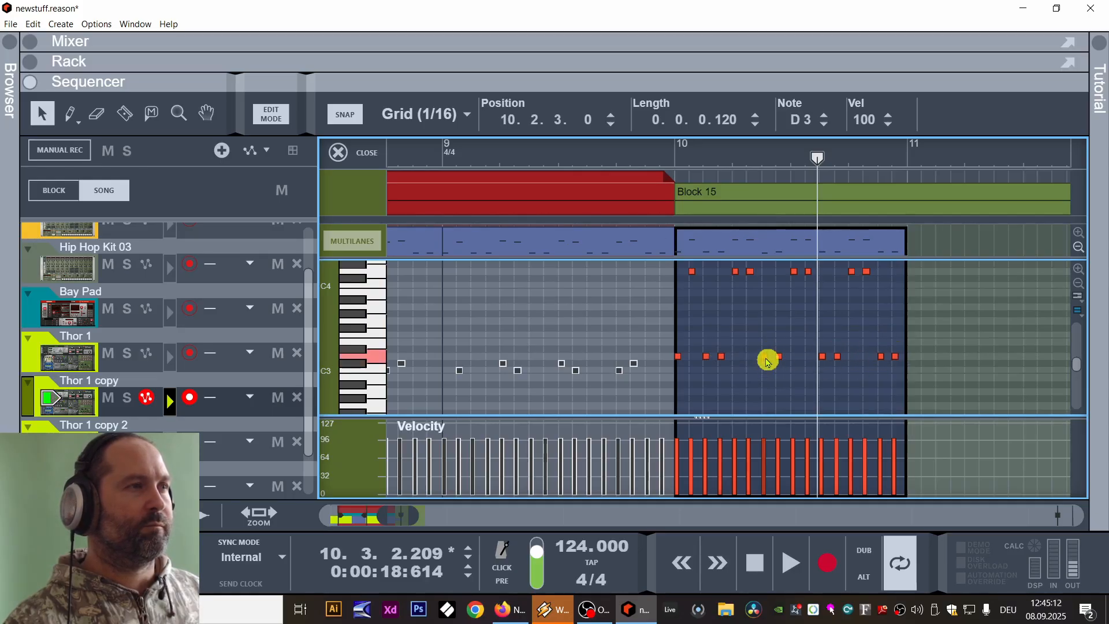
left_click(675, 155)
key("space")
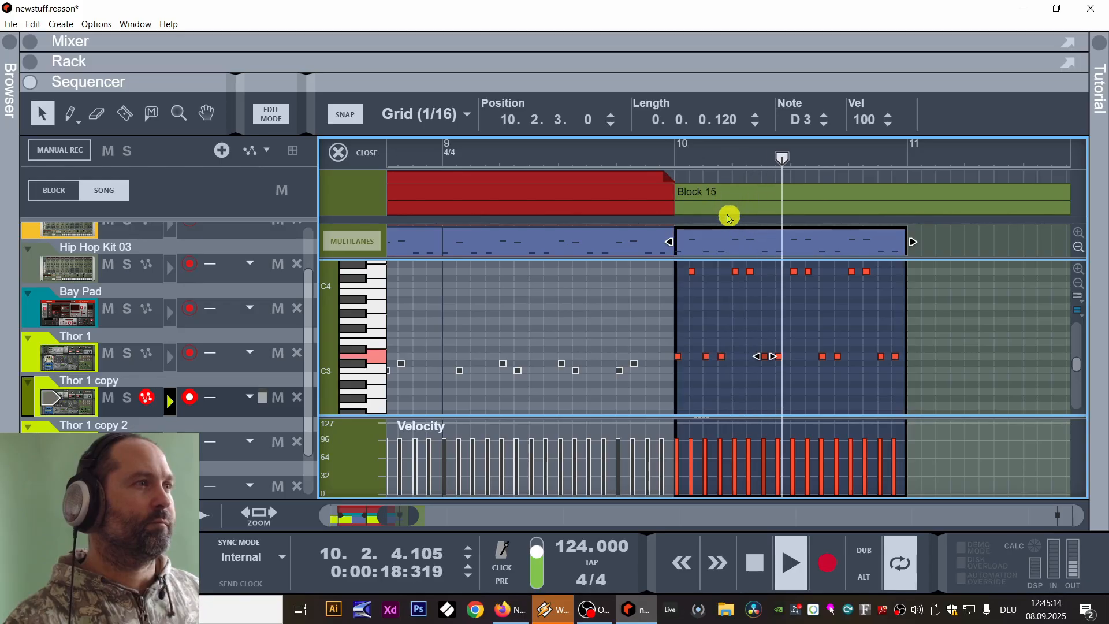
Set the clip color of the bar 10 Thor 1 copy clip to Orange.
right_click(725, 238)
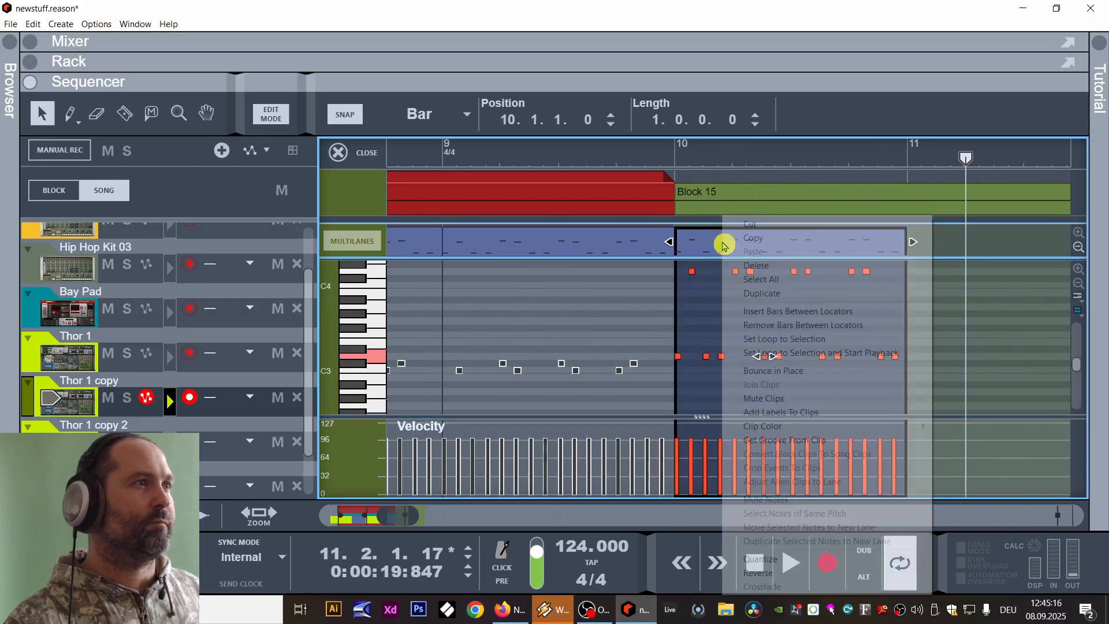
mouse_move(838, 432)
left_click(980, 485)
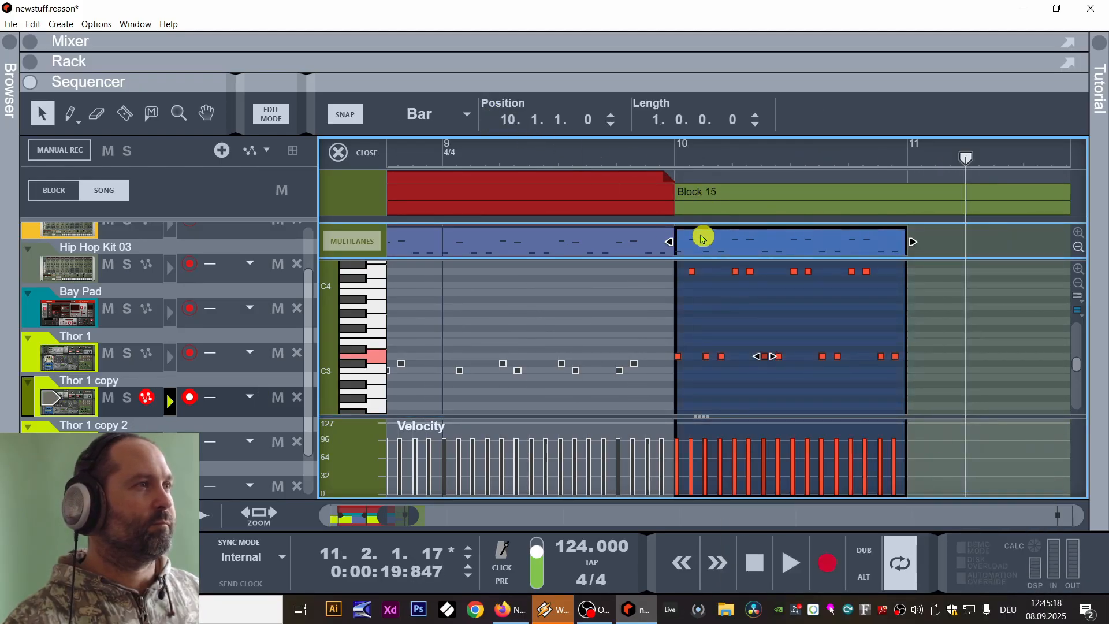
right_click(702, 238)
mouse_move(804, 424)
left_click(947, 195)
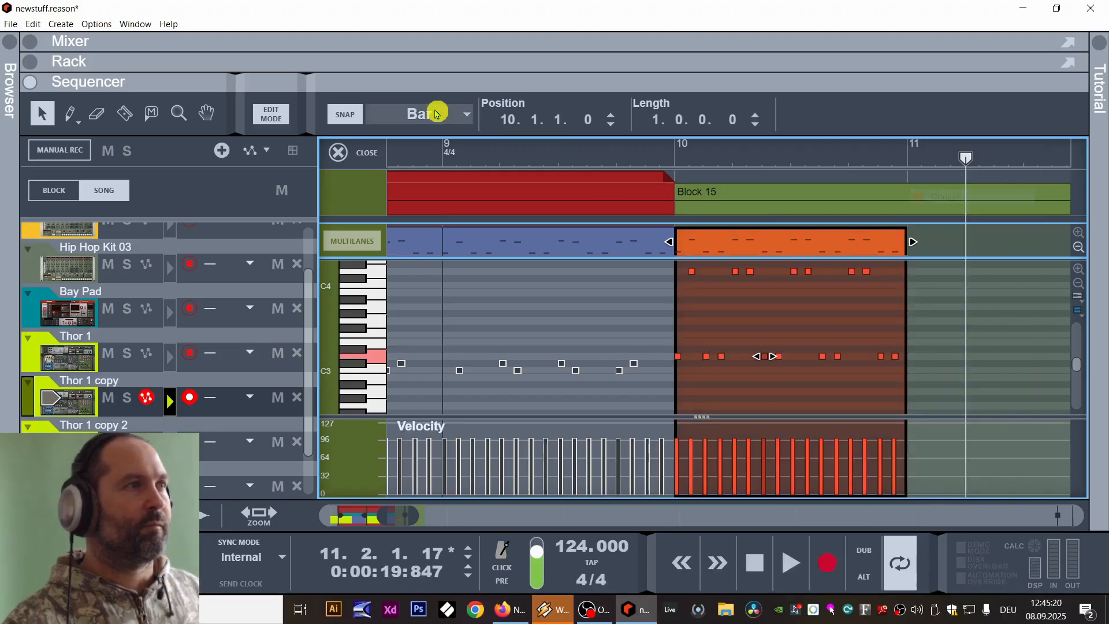
Return to the arrangement and copy the orange bar 10 clip onto the Thor 1 copy 2 track.
left_click(271, 114)
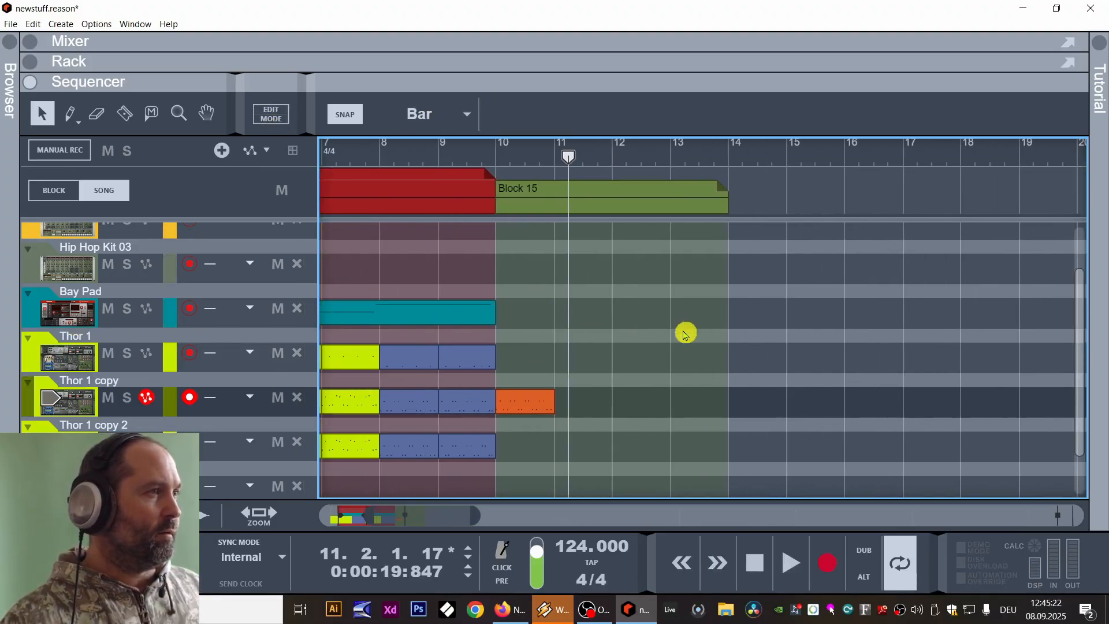
left_click(534, 398)
left_click(538, 366)
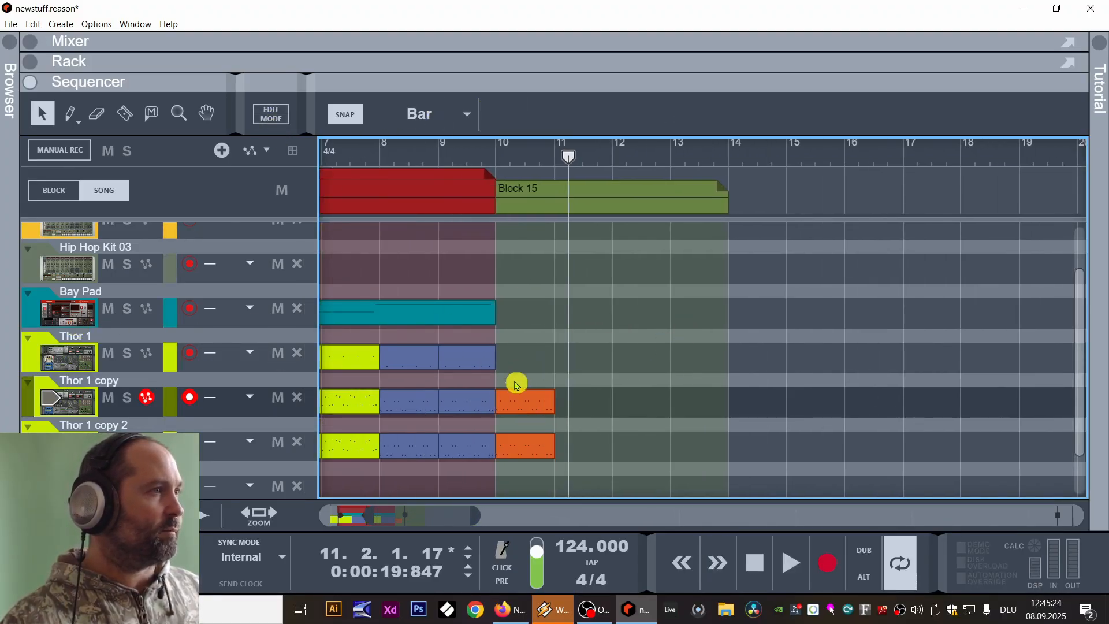
Copy the Thor 1 clip from bar 9 into bar 10, transpose its notes to D2, and play the transition.
left_click(477, 358)
left_click_drag(477, 361, 507, 364)
double_click(542, 357)
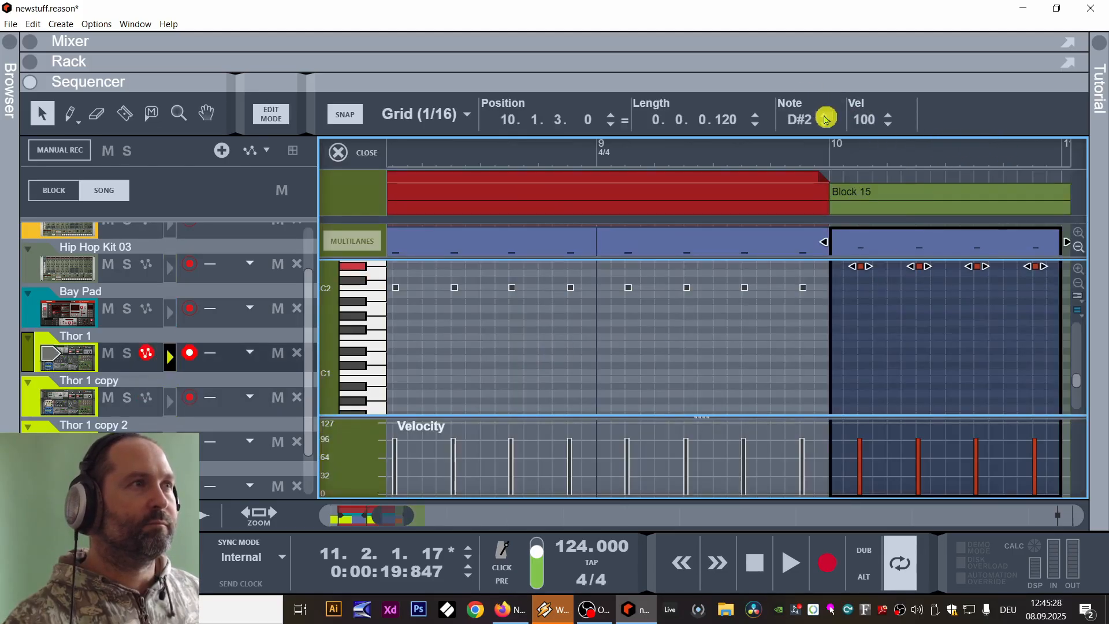
left_click(826, 126)
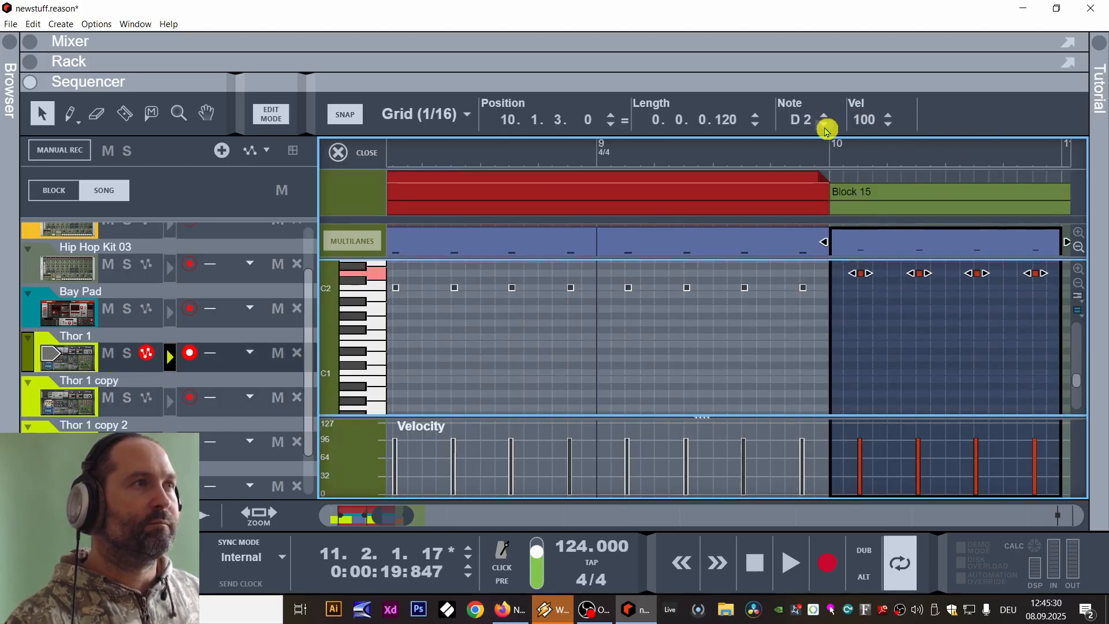
key("space")
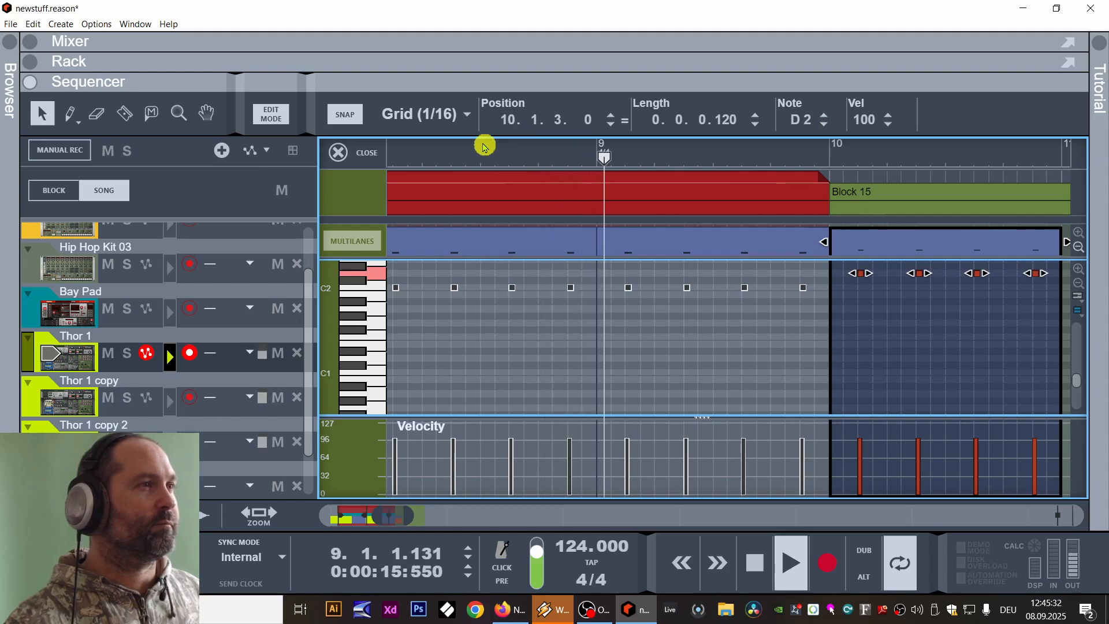
Set the clip color of the bar 10 Thor 1 clip to Lemon.
right_click(917, 306)
mouse_move(941, 426)
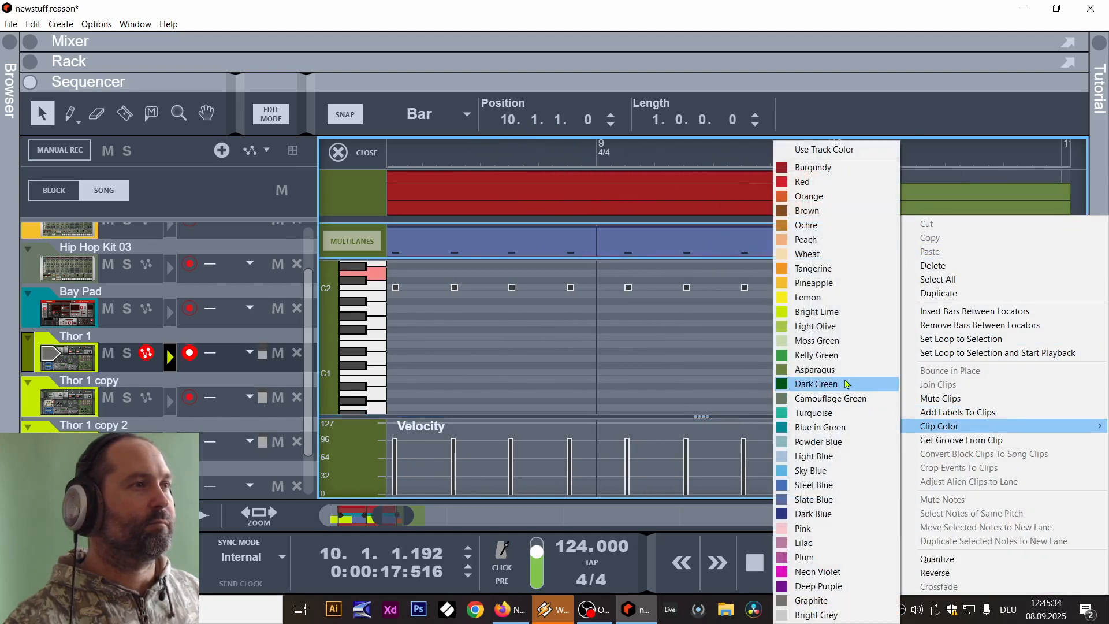
left_click(831, 299)
Return to the arrangement and duplicate the three bar 10 Thor clips into bar 11.
left_click(271, 113)
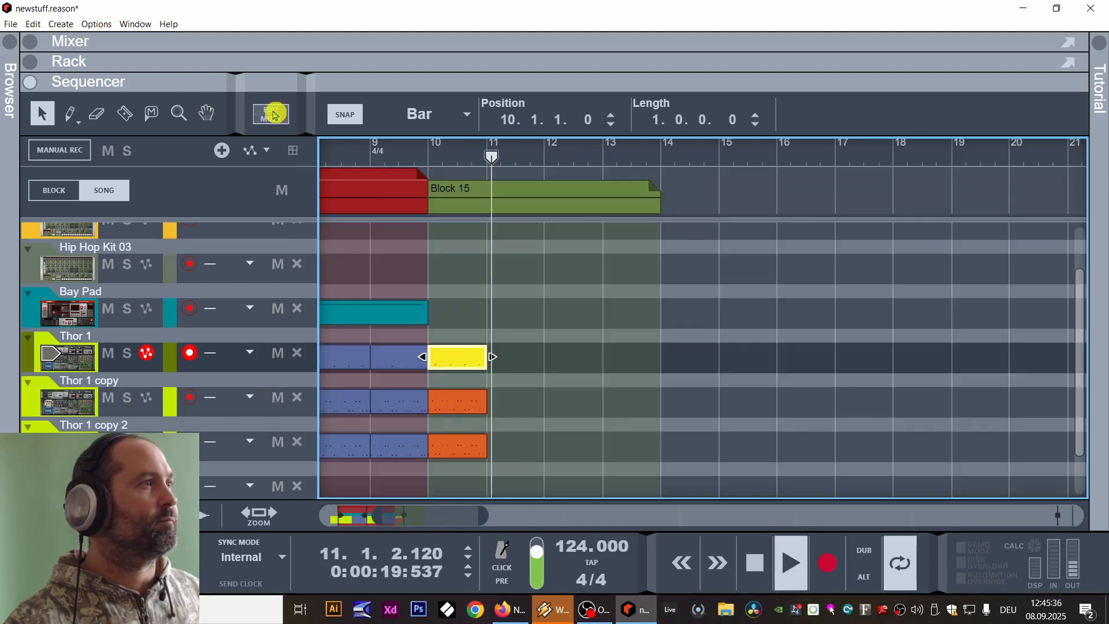
left_click_drag(706, 345, 564, 423)
left_click_drag(537, 463, 535, 463)
key("ctrl+d")
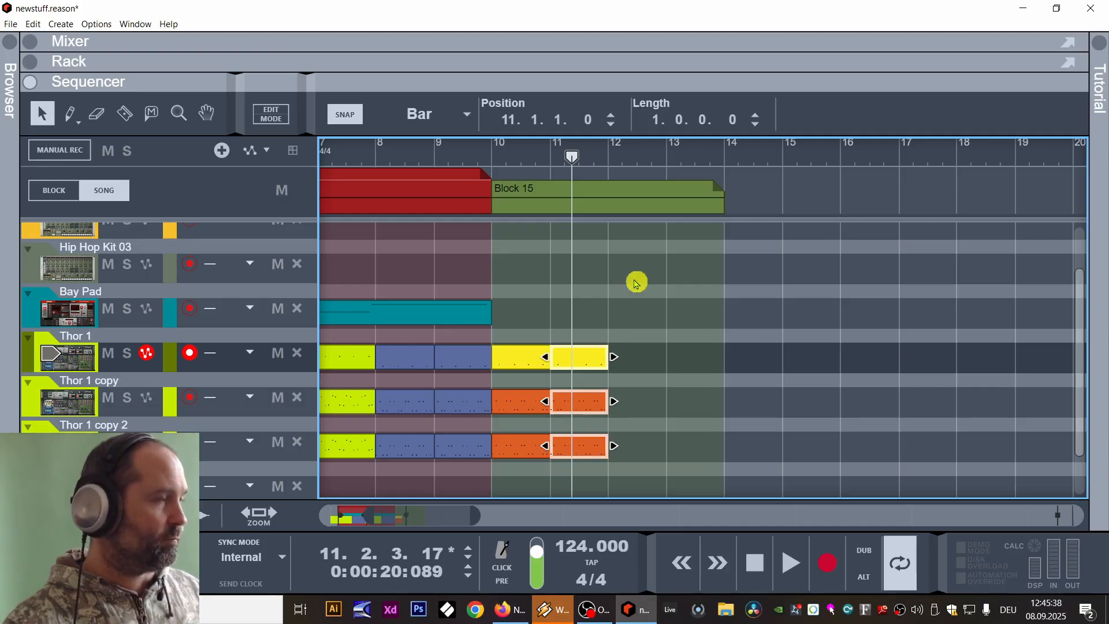
left_click_drag(659, 267, 912, 361)
Open the Thor 1 copy clips for note editing and move the note at 10.1.2 down from D4 to D3.
left_click(585, 405)
double_click(585, 404)
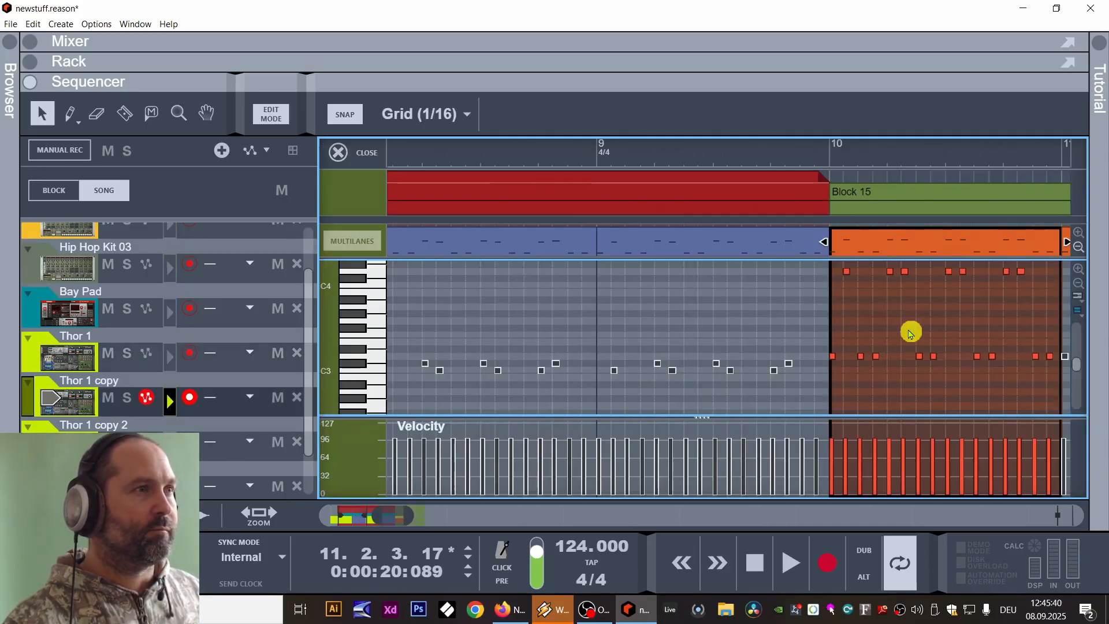
scroll(911, 329, "right", 3)
scroll(852, 316, "down", 3)
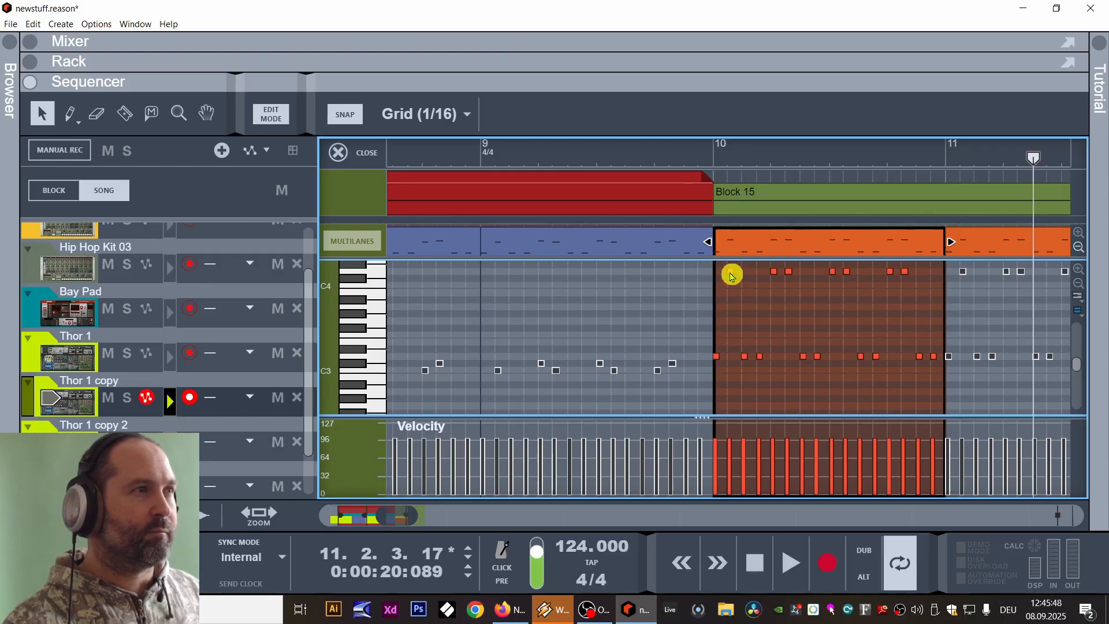
left_click(731, 275)
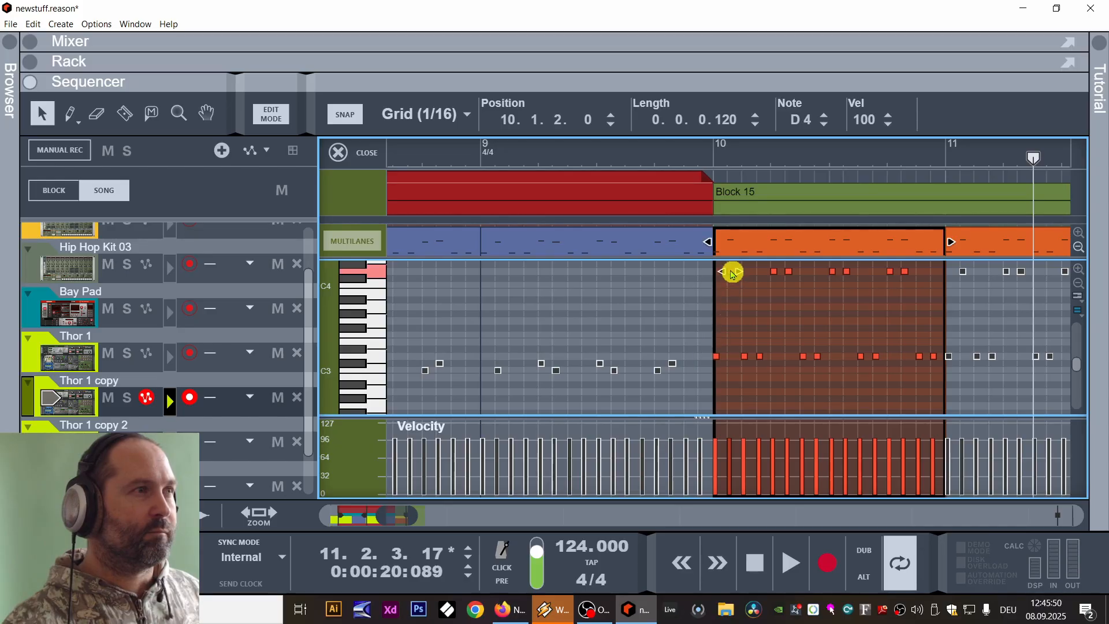
left_click_drag(732, 275, 732, 299)
left_click(781, 352)
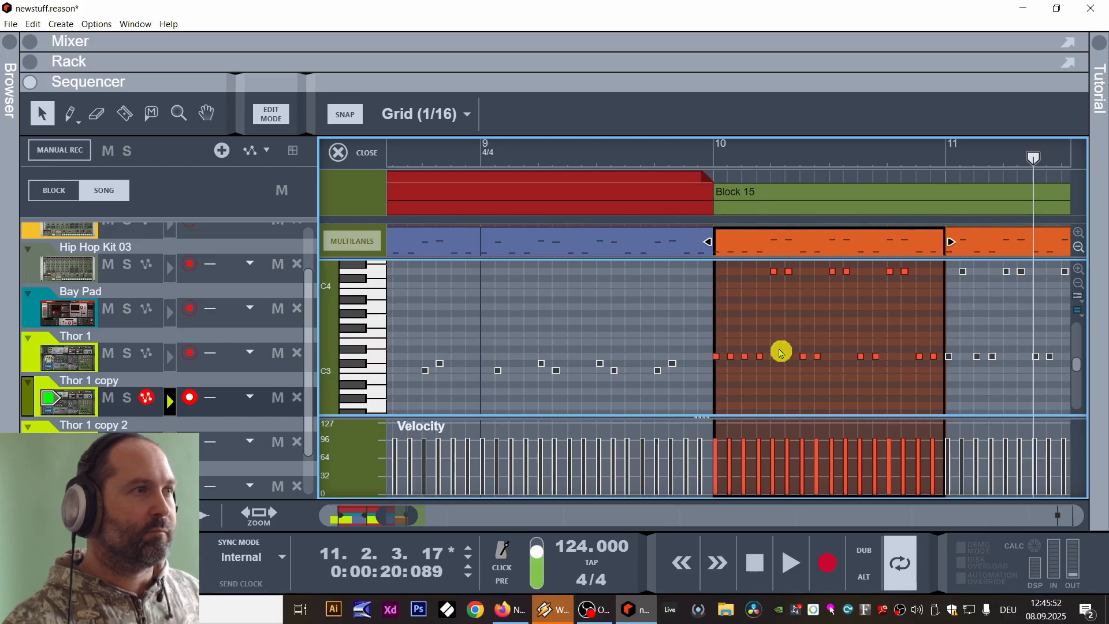
Raise the pair of D3 notes starting at 10.2.3 to D4 and play bar 10.
left_click_drag(747, 365, 827, 339)
left_click(807, 363)
left_click_drag(836, 345, 807, 310)
left_click(791, 393)
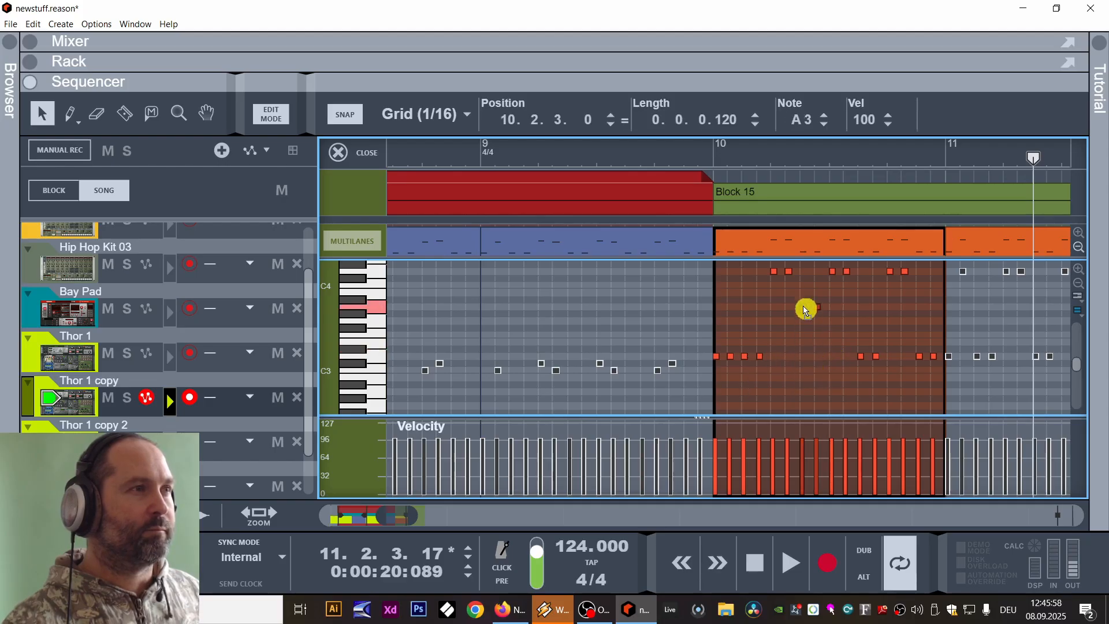
left_click(703, 165)
key("space")
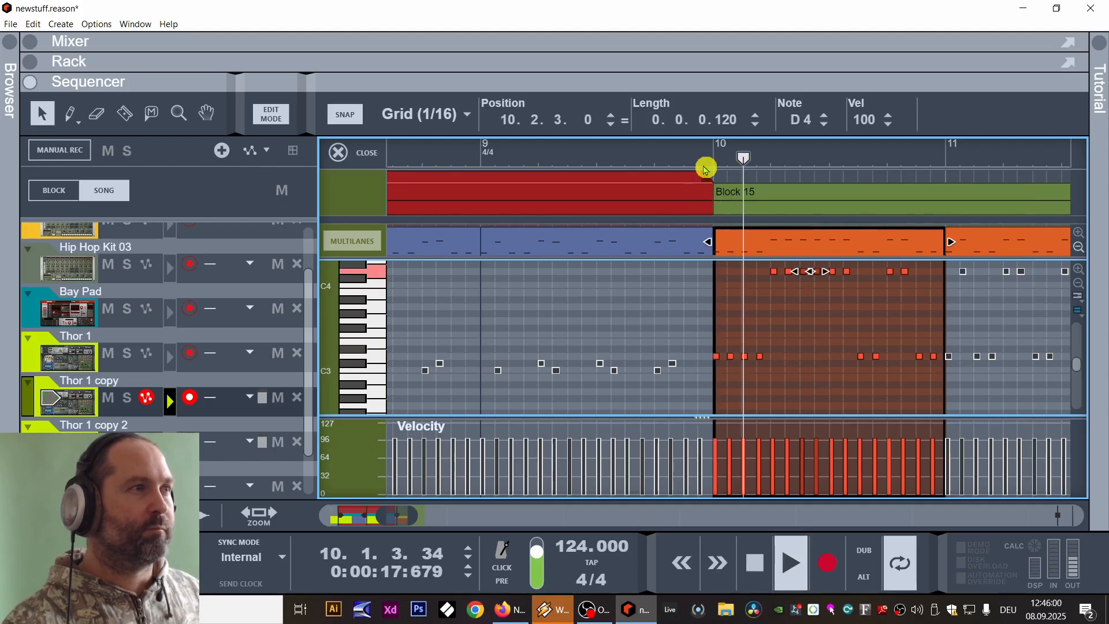
key("space")
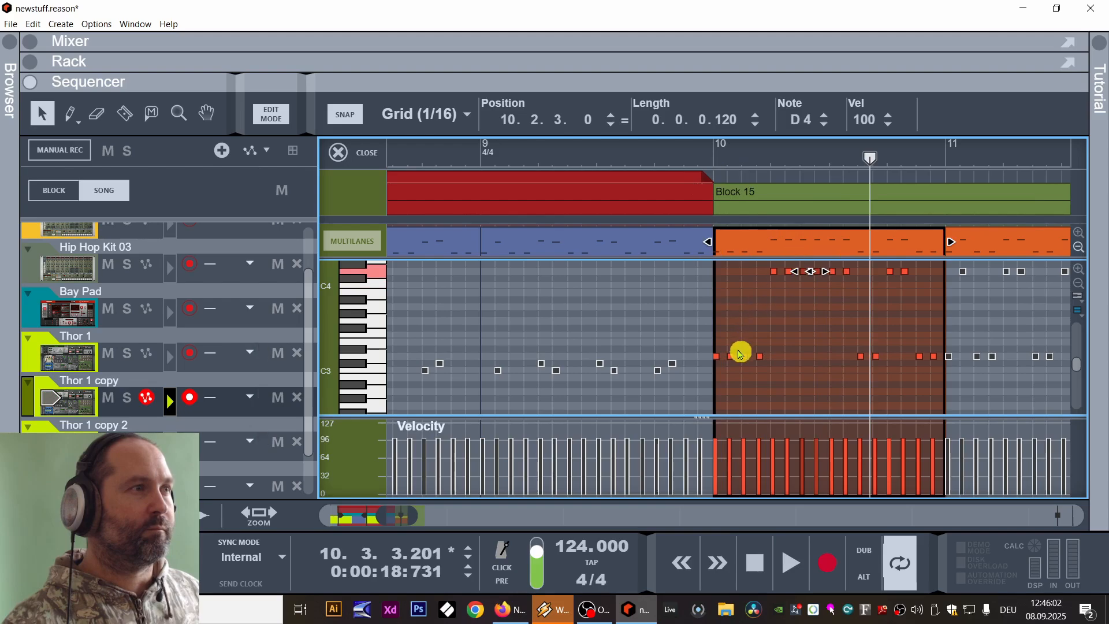
Move the notes at 10.1.2 and 10.1.4 up to D4, play bar 10, and clear the note selection.
left_click_drag(735, 361, 742, 276)
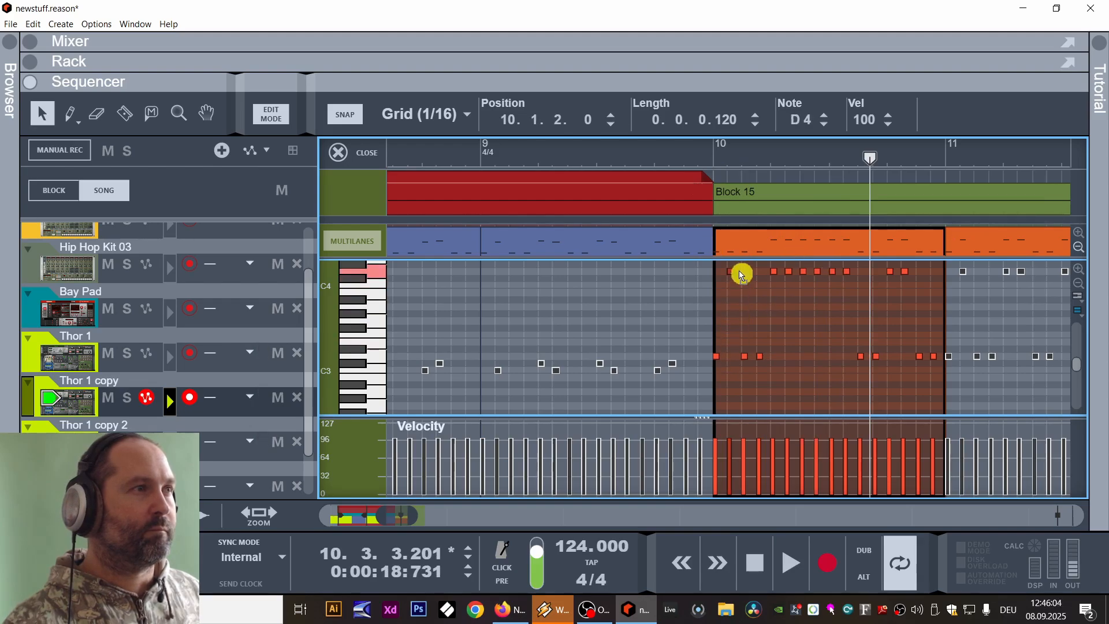
left_click_drag(760, 362, 758, 316)
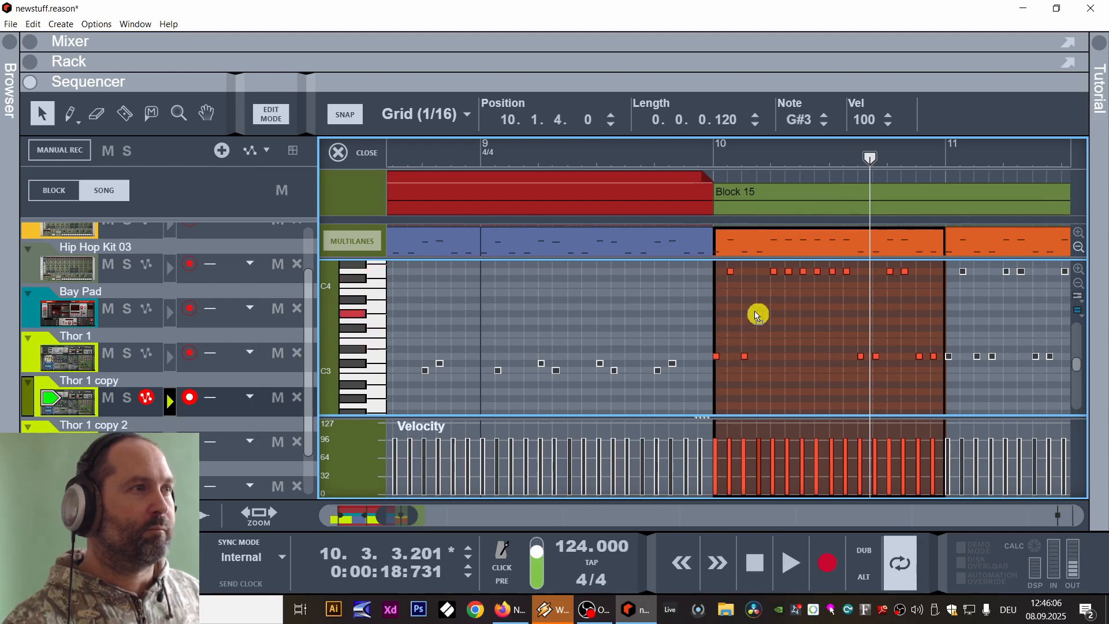
left_click(716, 151)
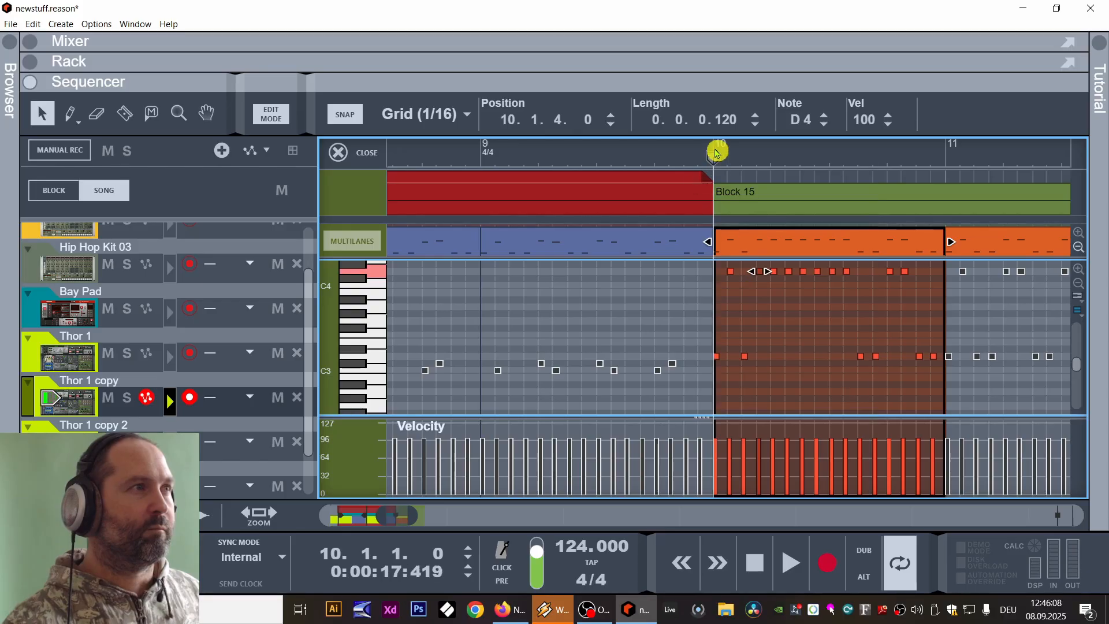
key("space")
key("space")
left_click(775, 287)
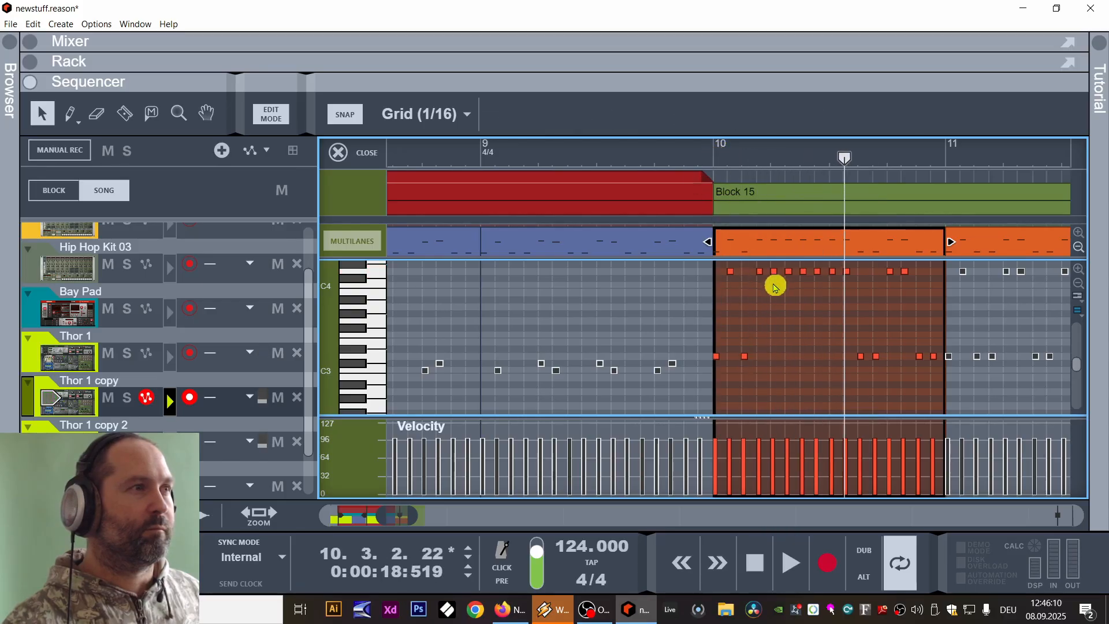
Lower the D4 notes at 10.2.2 and 10.3.1 to D3 and play bar 10.
left_click(787, 273)
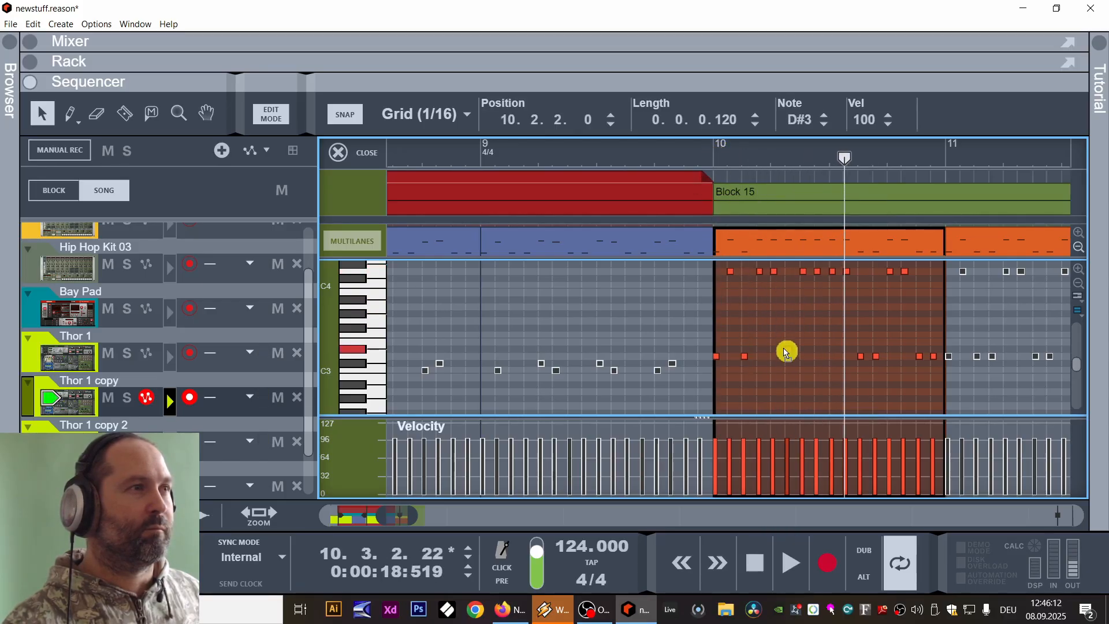
left_click_drag(833, 274, 837, 335)
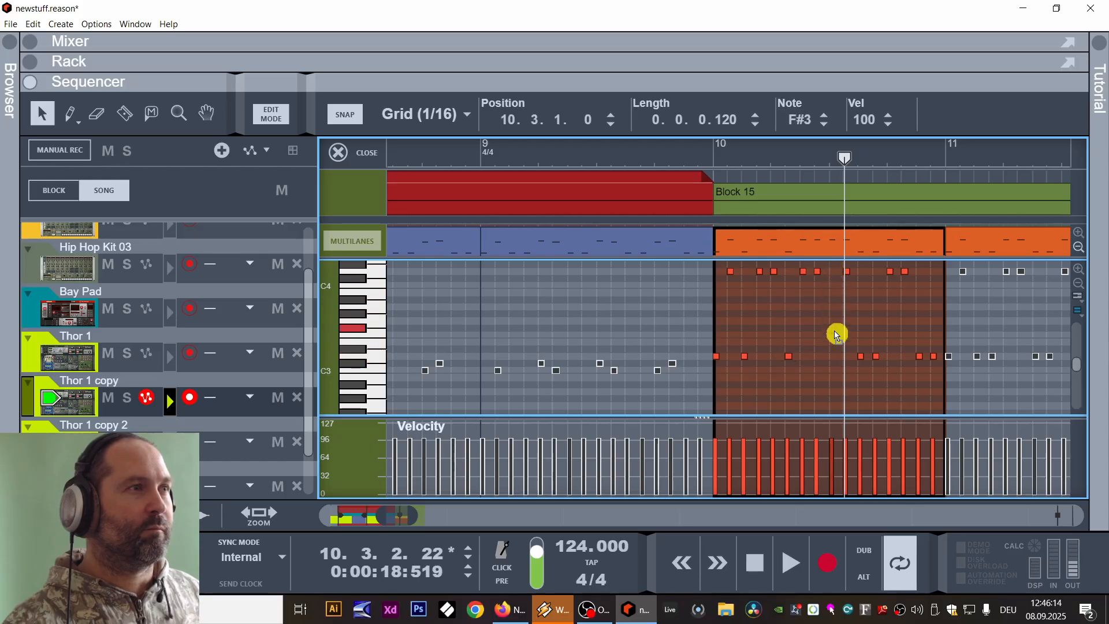
left_click(710, 164)
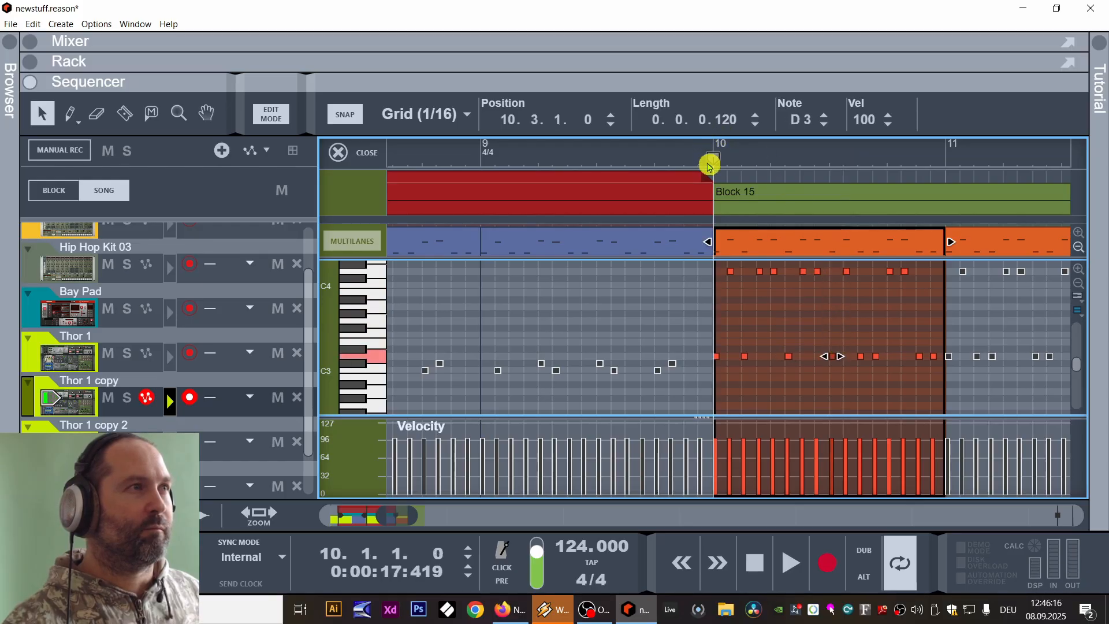
key("space")
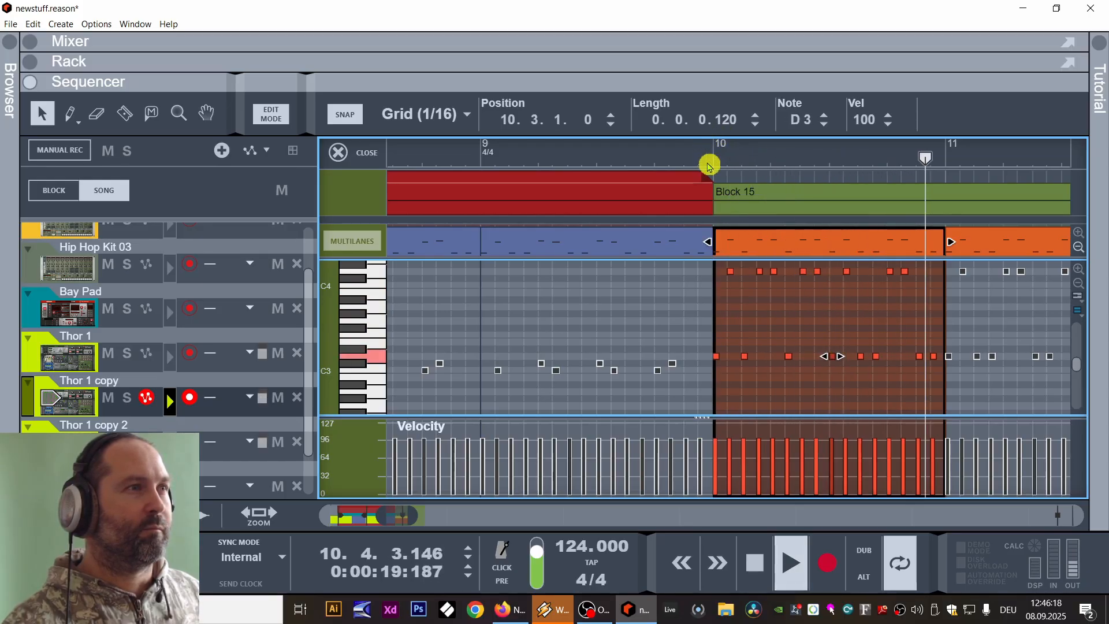
key("space")
Return to the arrangement and replace the bar 11 Thor 1 copy clip with a duplicate of its bar 10 clip.
left_click(283, 120)
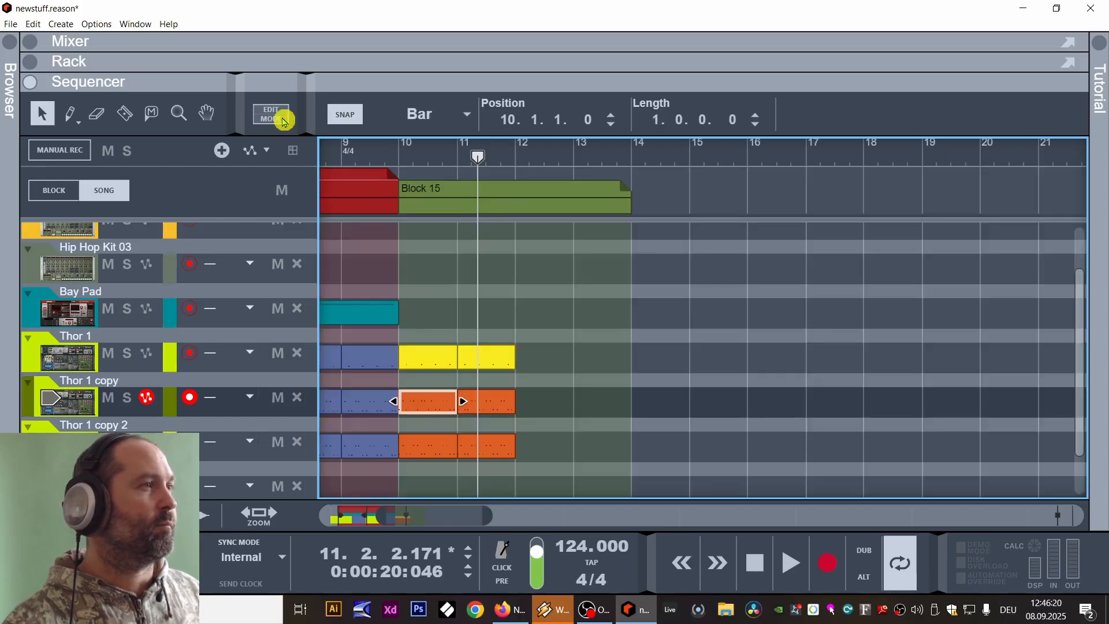
key("Delete")
left_click(435, 402)
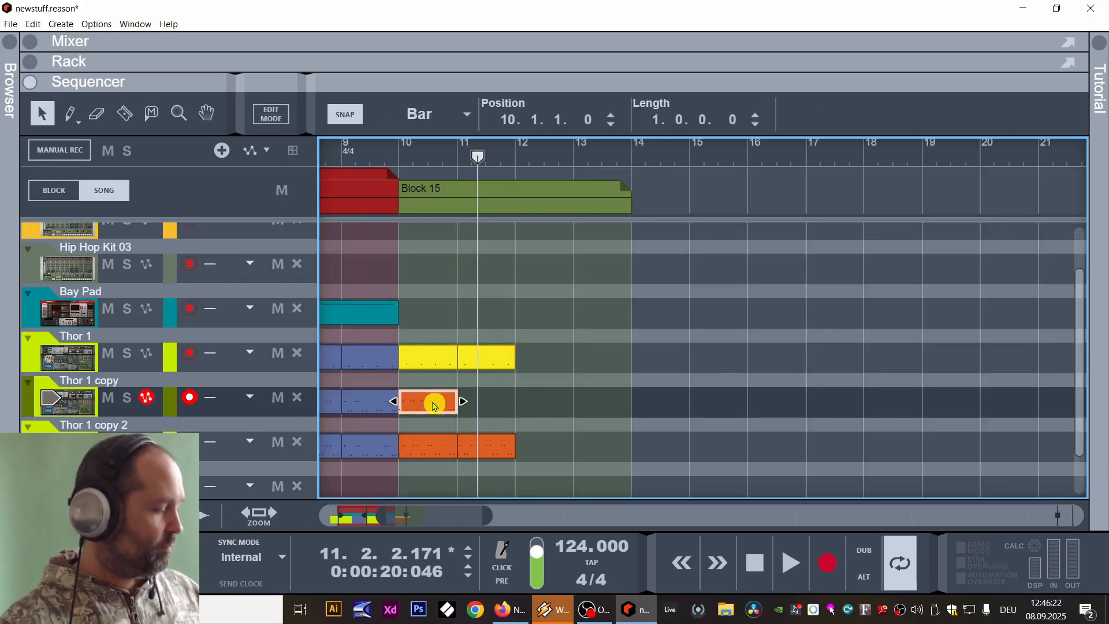
key("ctrl+d")
Replace the two Thor 1 copy 2 clips in bars 10 and 11 with copies of the Thor 1 copy clips.
left_click_drag(554, 449, 442, 469)
key("Delete")
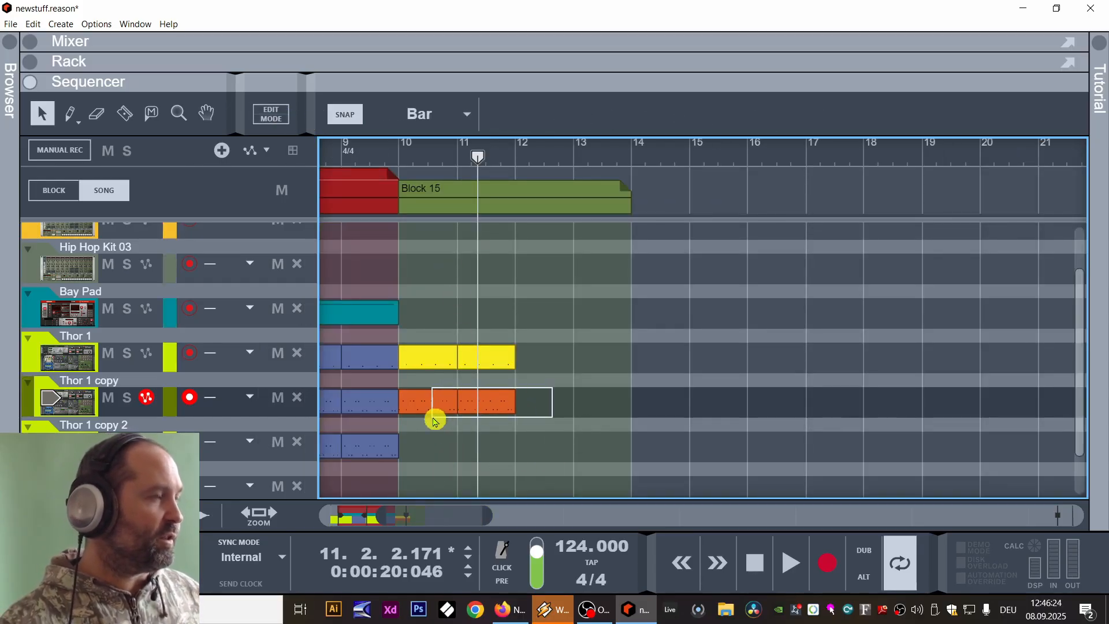
left_click_drag(435, 421, 420, 465)
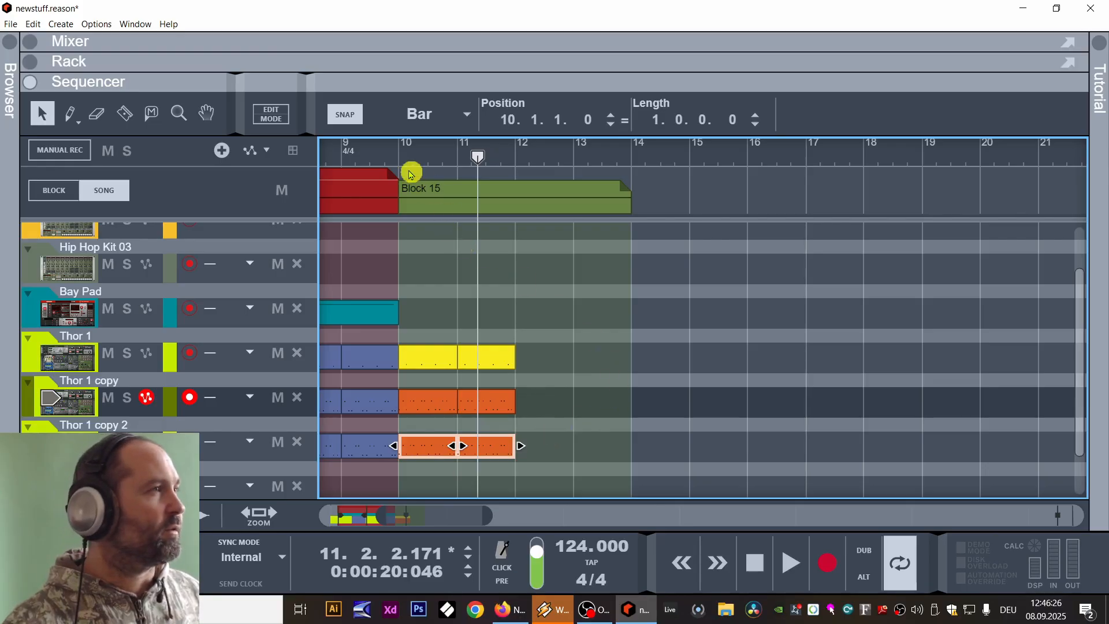
Play the song from bar 10, then from bar 8, to check the transition into Block 15.
left_click(399, 149)
key("space")
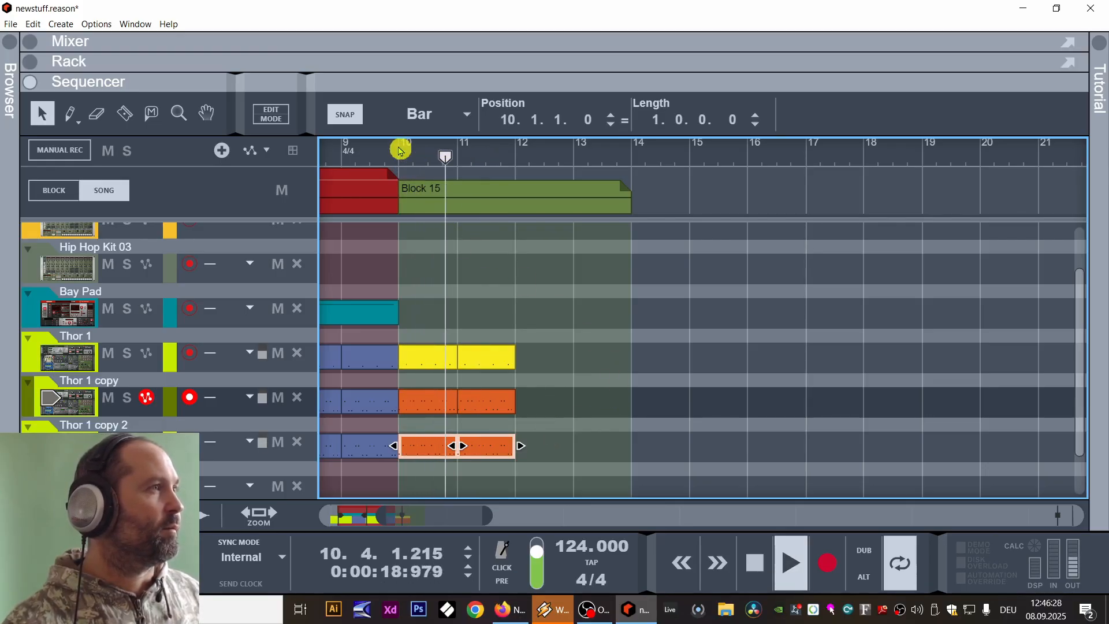
left_click_drag(628, 252, 724, 276)
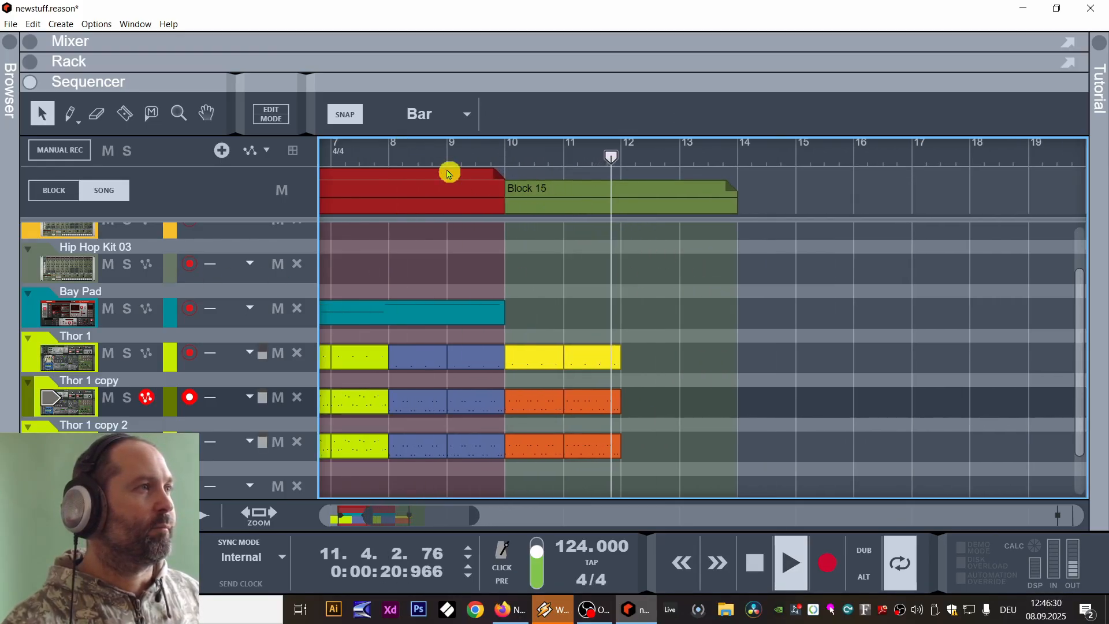
left_click(396, 153)
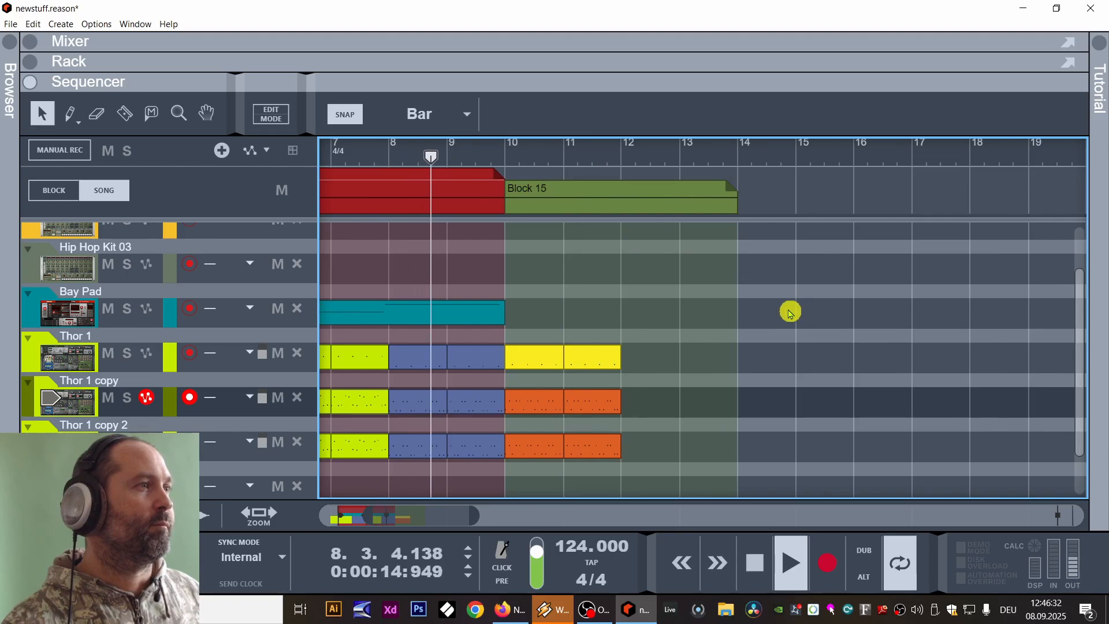
left_click_drag(787, 310, 763, 285)
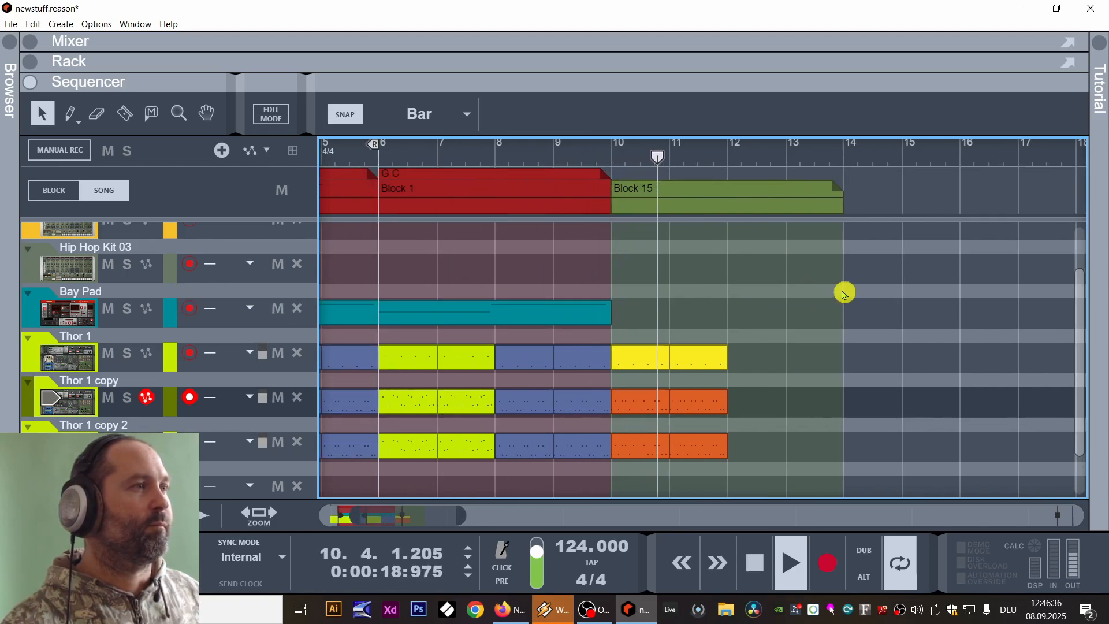
key("space")
Copy the four-bar Bay Pad clip from bar 6 to bar 10 under Block 15.
left_click(478, 319)
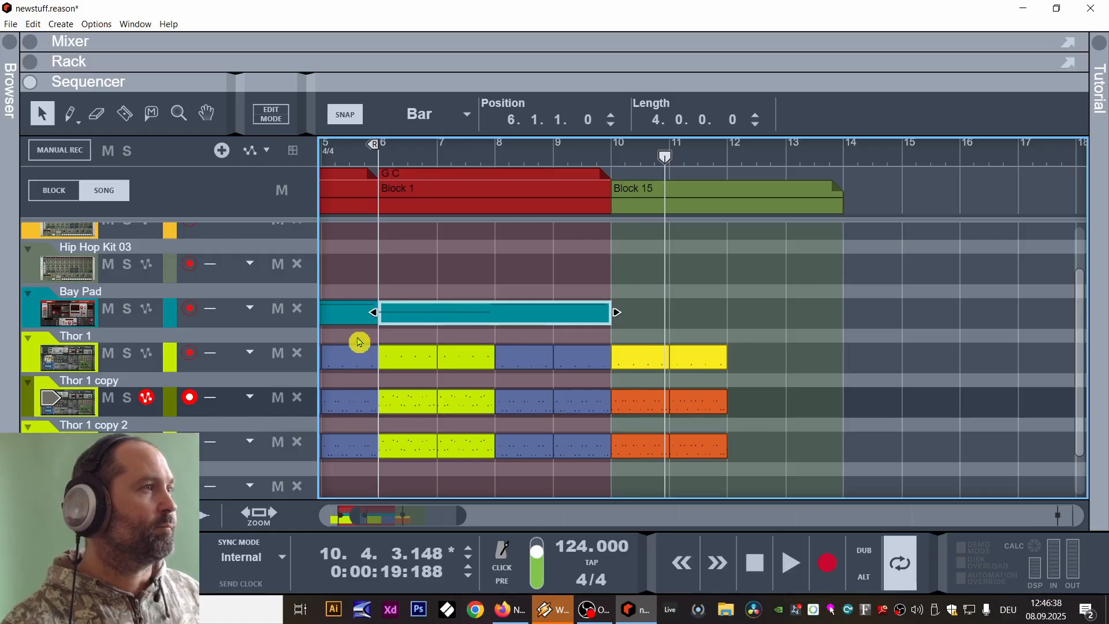
left_click(594, 267)
left_click(392, 316)
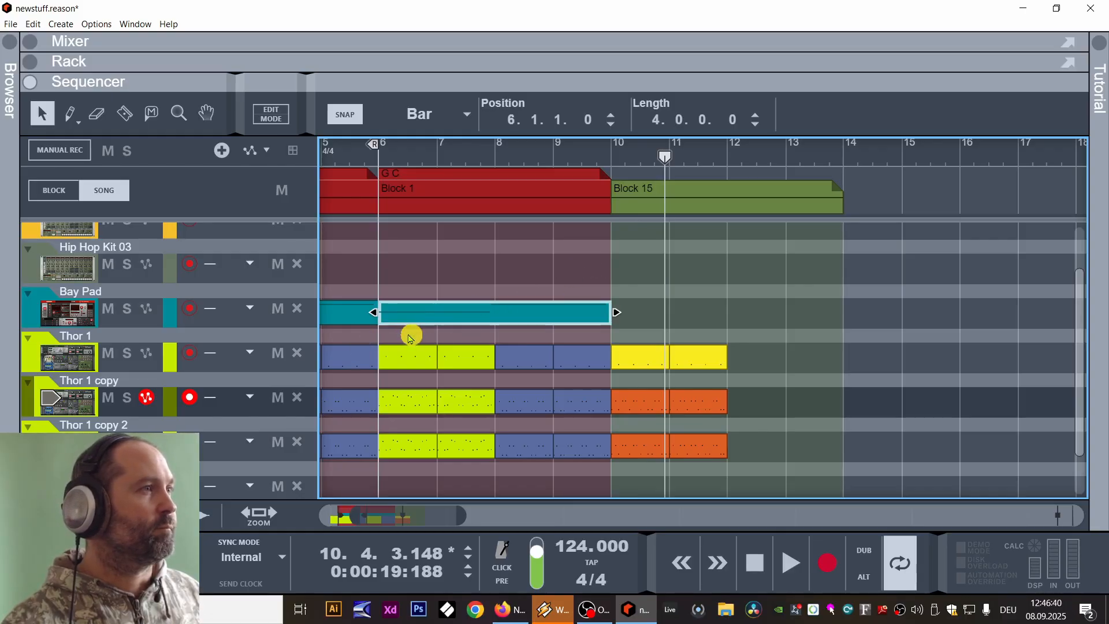
left_click_drag(406, 335, 678, 327)
left_click(653, 321)
left_click(450, 317)
left_click_drag(452, 316, 656, 322)
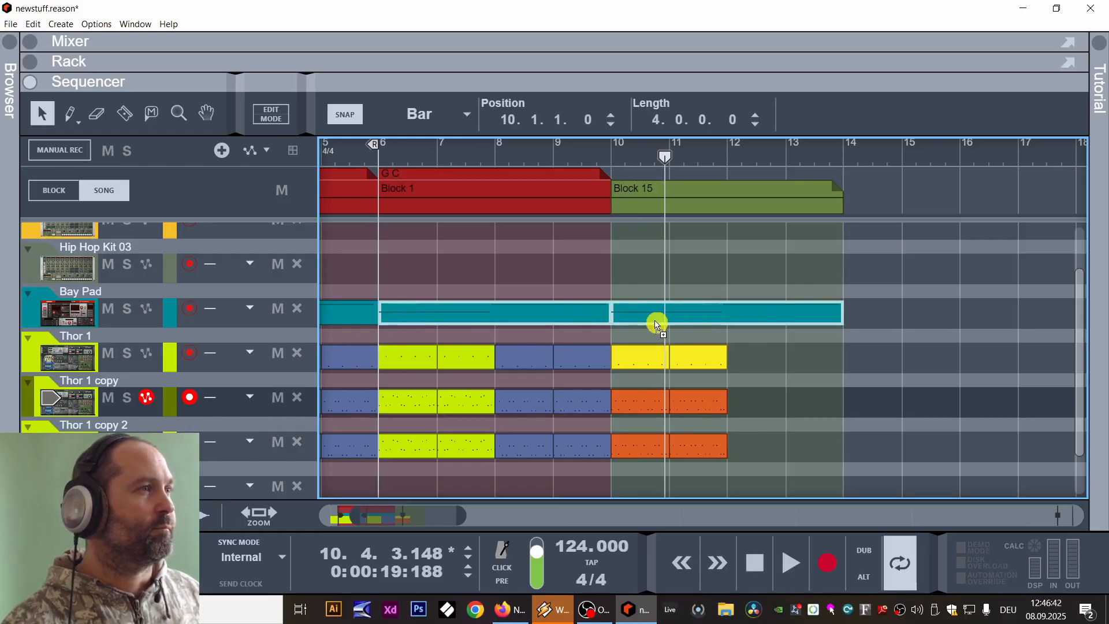
Transpose the notes in the bar 10 Bay Pad clip up seven semitones, the first to D3, and play Block 15.
double_click(774, 317)
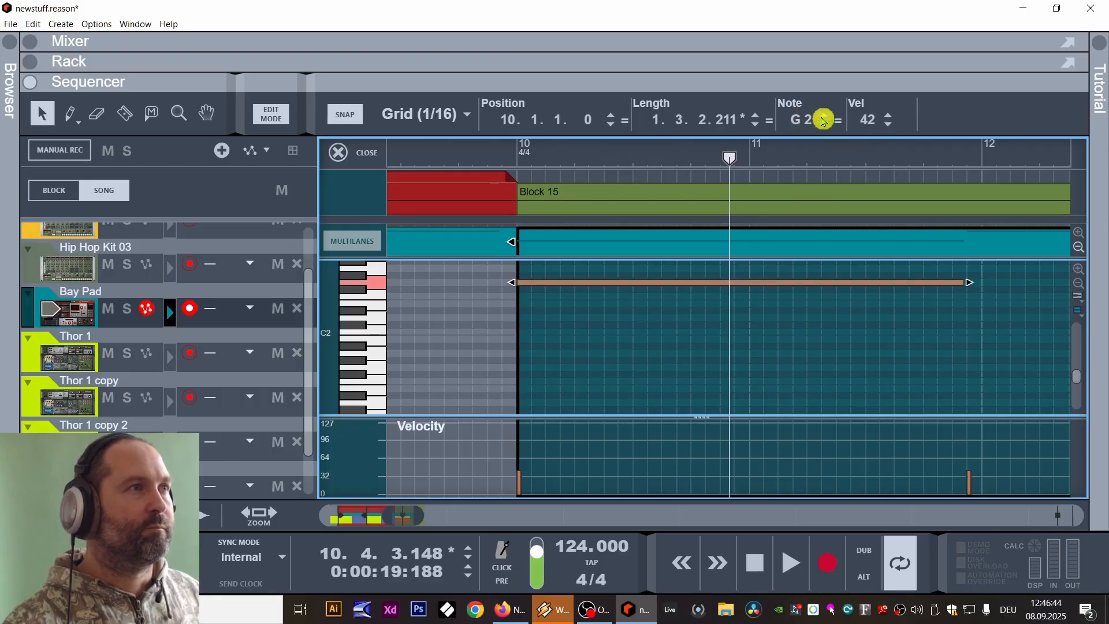
scroll(823, 120, "up", 6)
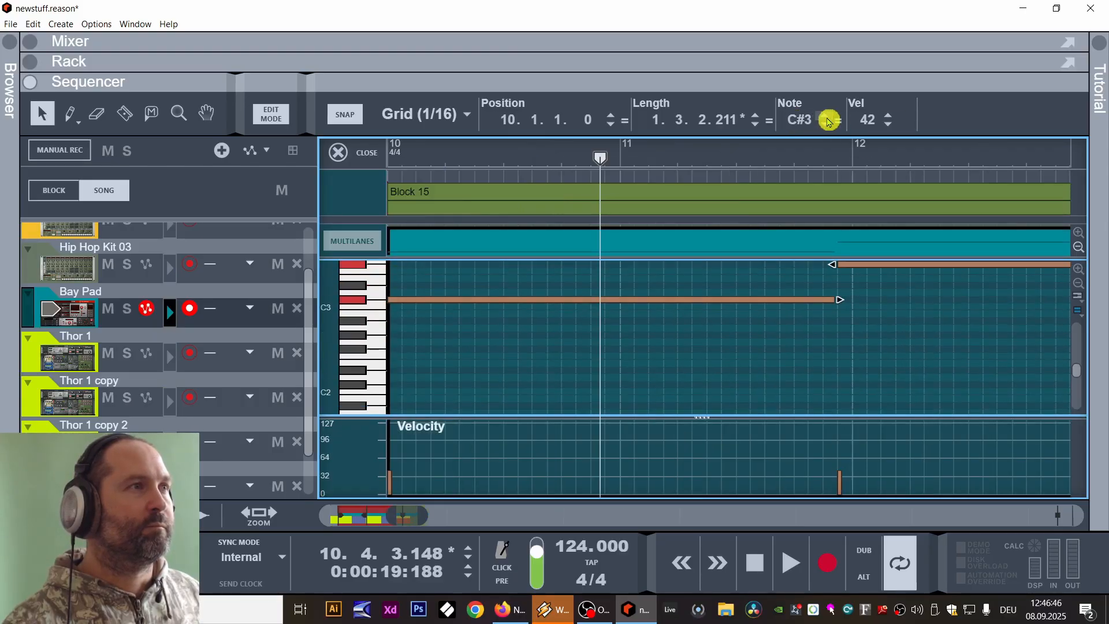
scroll(829, 121, "up", 1)
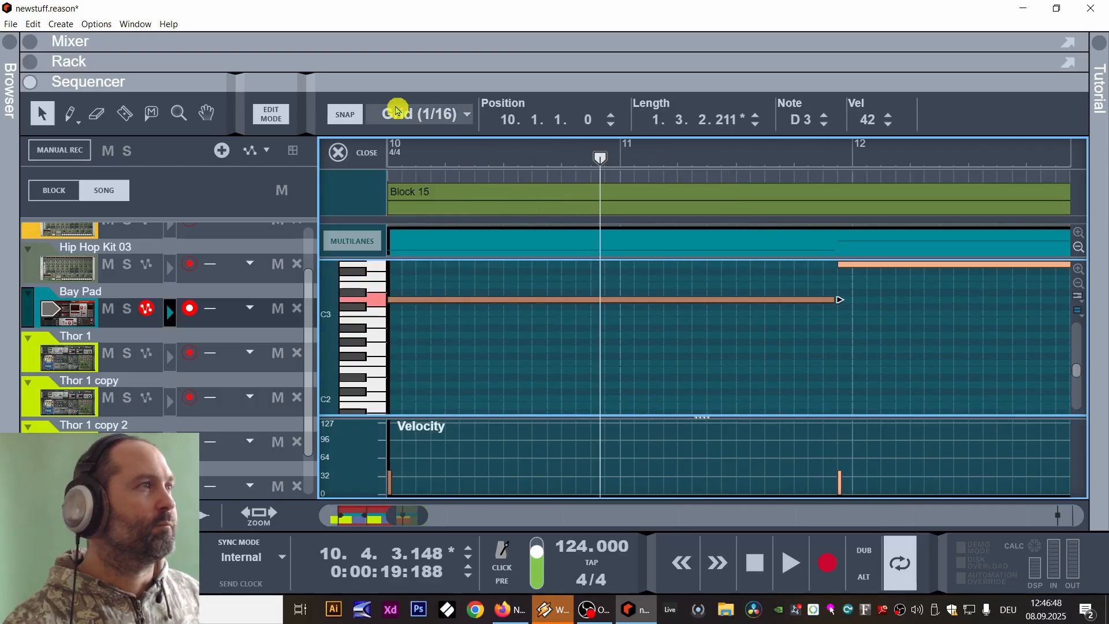
left_click(270, 116)
left_click_drag(376, 154, 419, 190)
key("space")
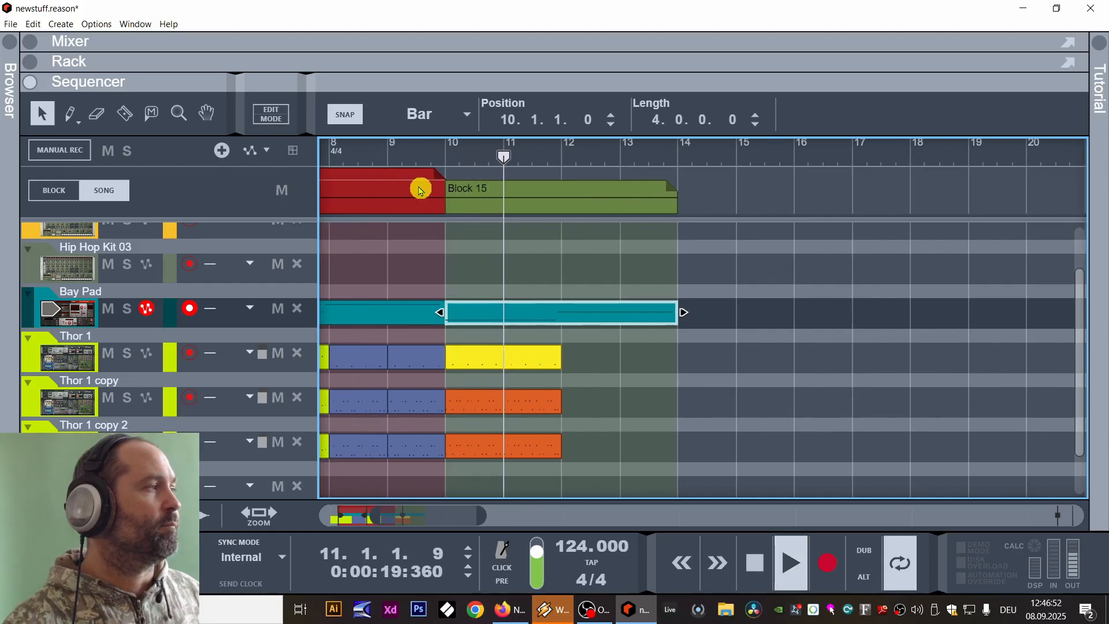
key("space")
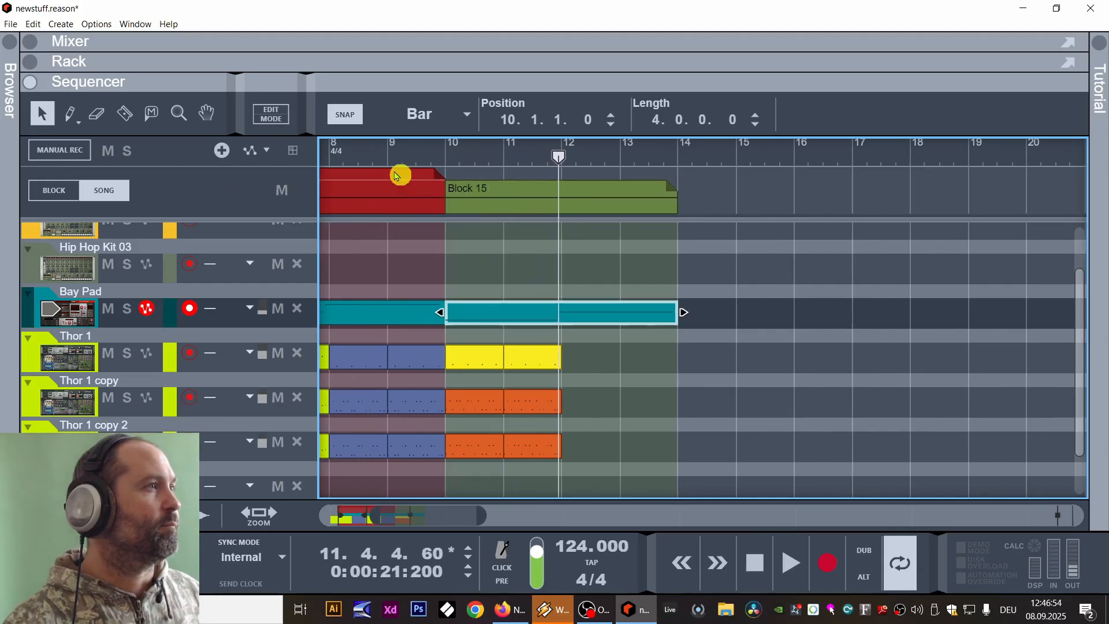
Shorten the bar 10 Bay Pad clip to two bars and start playback from bar 5.
left_click_drag(647, 319, 553, 325)
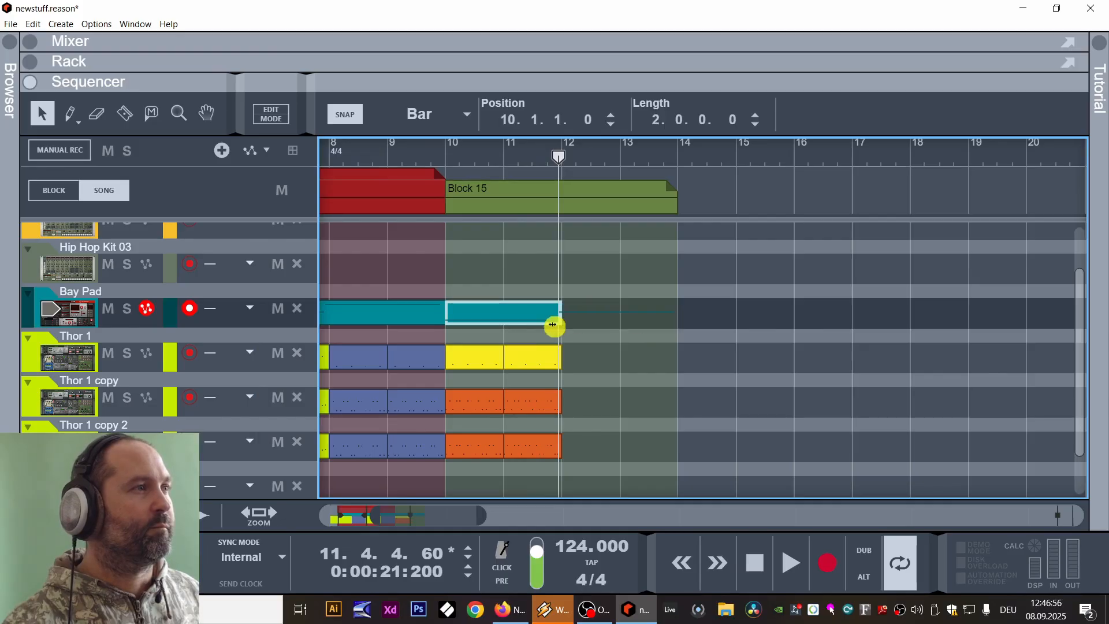
left_click_drag(460, 139, 359, 223)
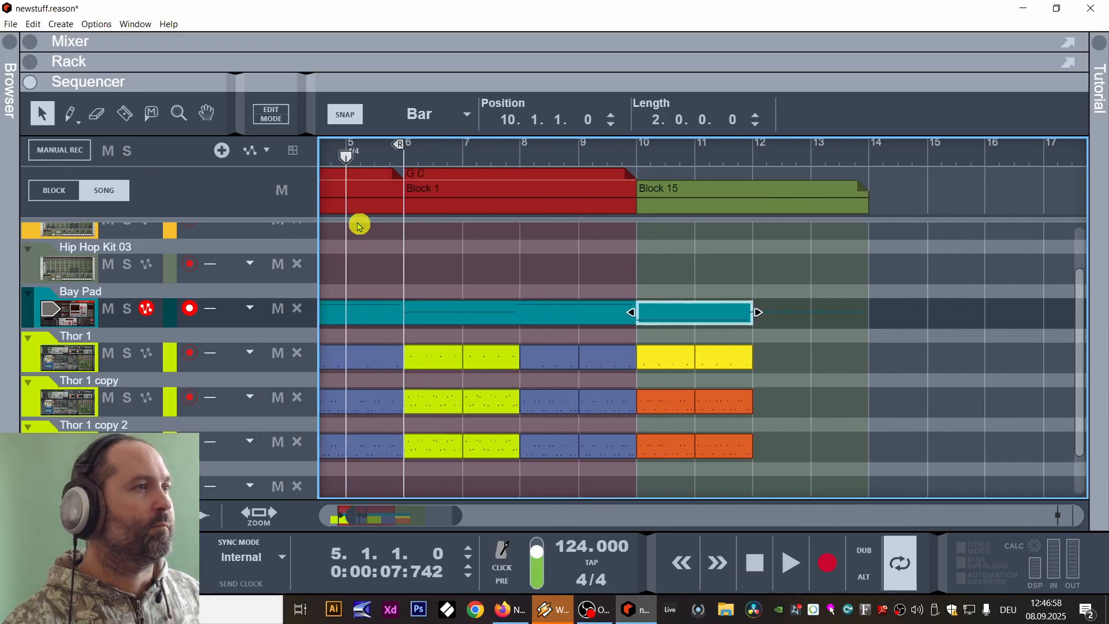
key("space")
left_click(781, 287)
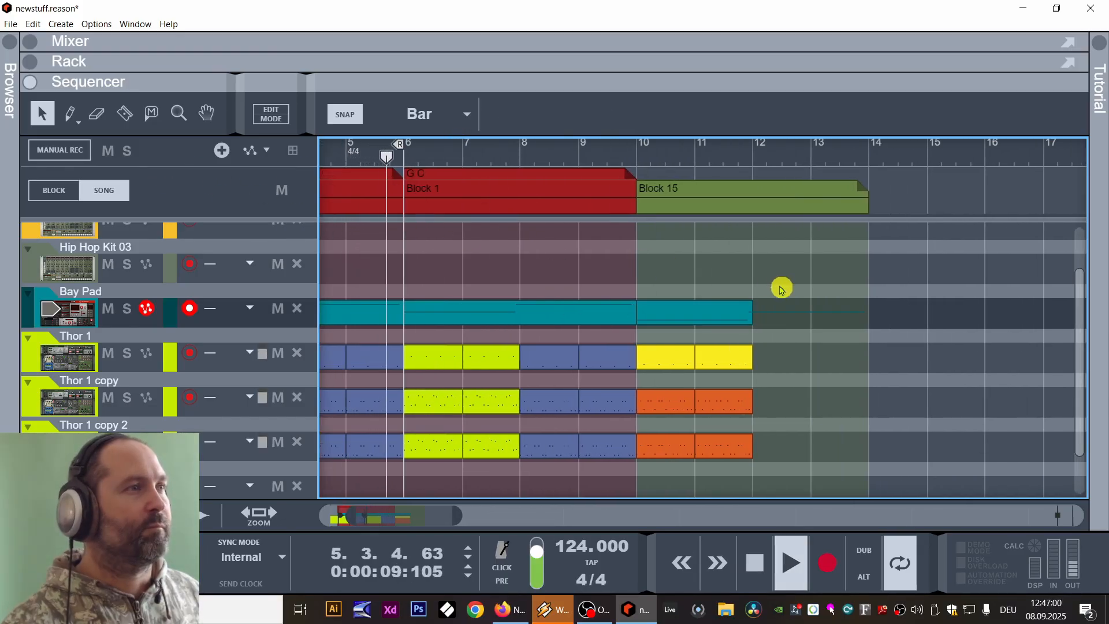
Colour the Bay Pad clip and the six Thor clips in bars 10 and 11 Moss Green.
left_click(701, 322)
right_click(722, 315)
mouse_move(866, 485)
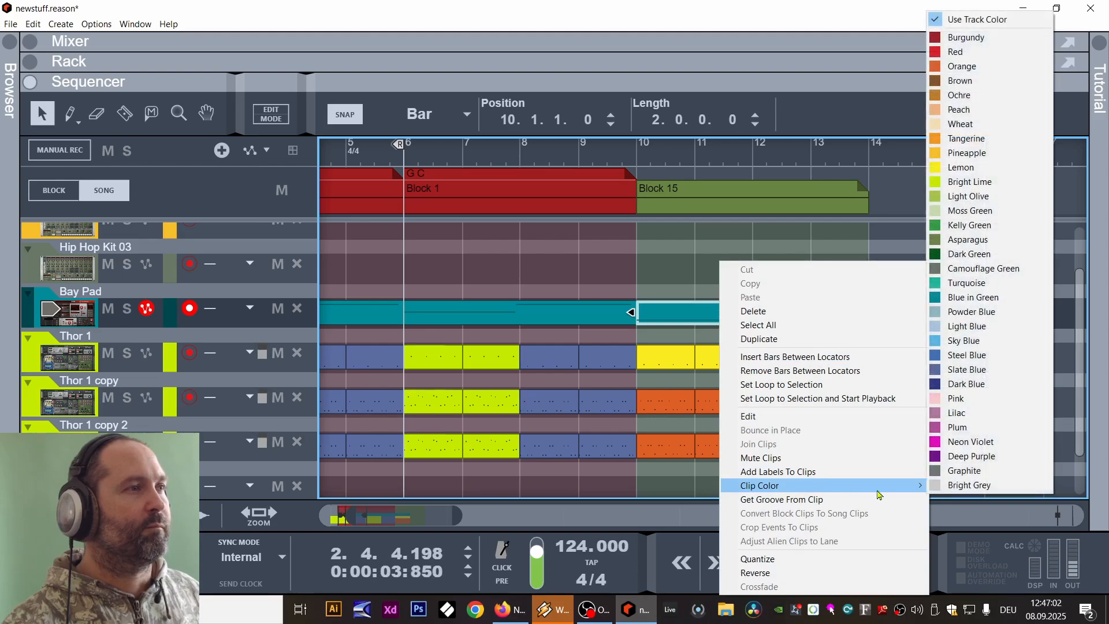
left_click(976, 211)
left_click_drag(799, 358, 656, 446)
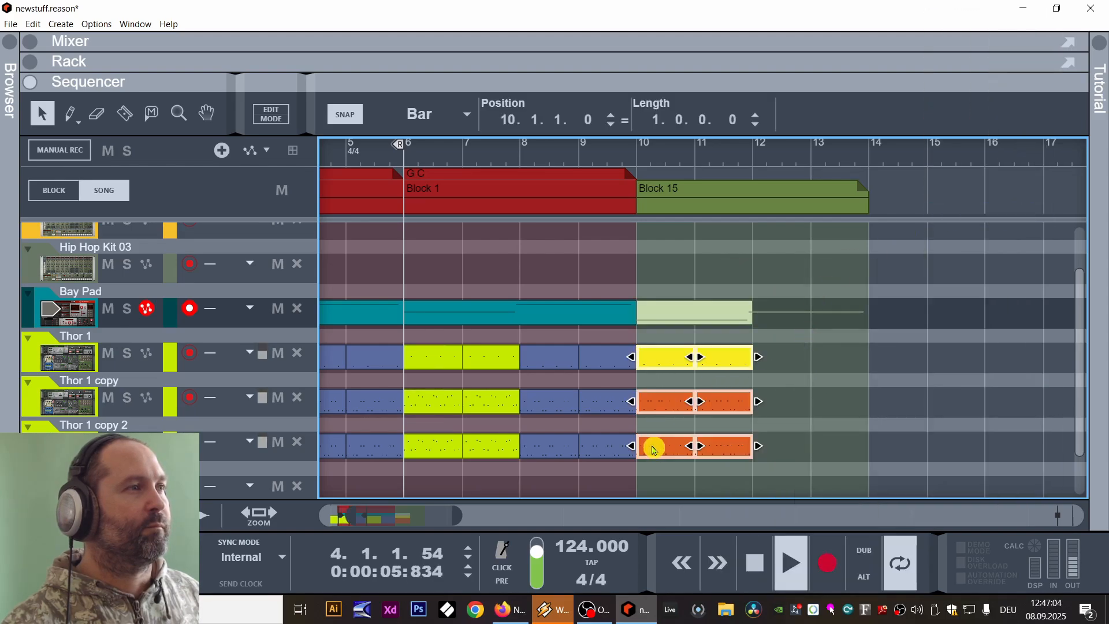
right_click(656, 444)
mouse_move(699, 333)
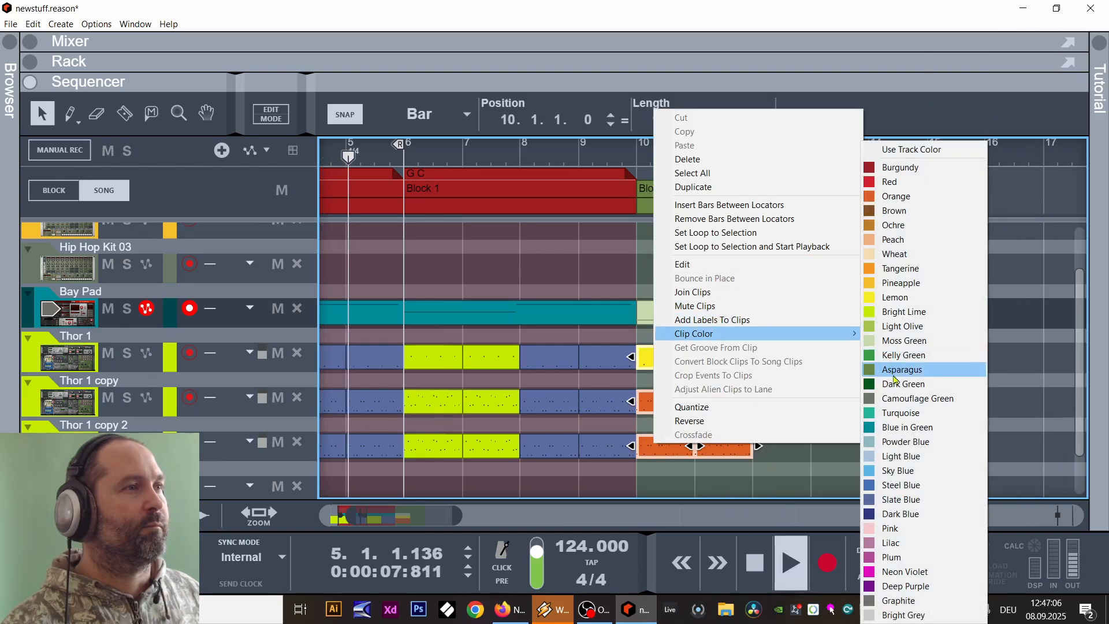
left_click(903, 341)
left_click(888, 380)
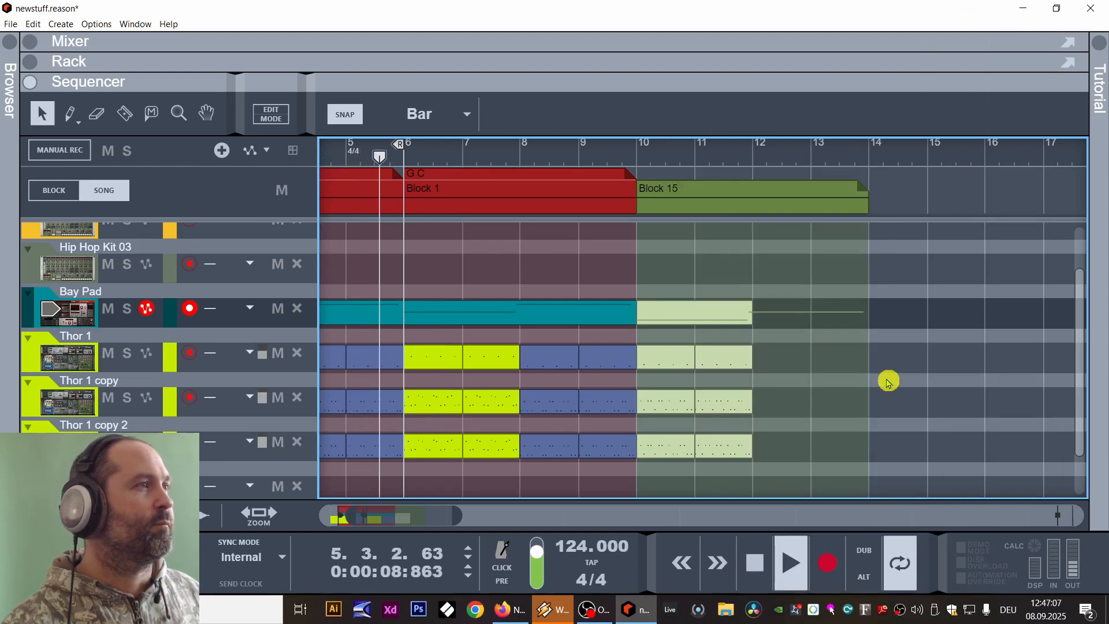
Play the arrangement from bar 8, then from bar 6 through to the end of bar 11.
key("space")
left_click(537, 162)
key("space")
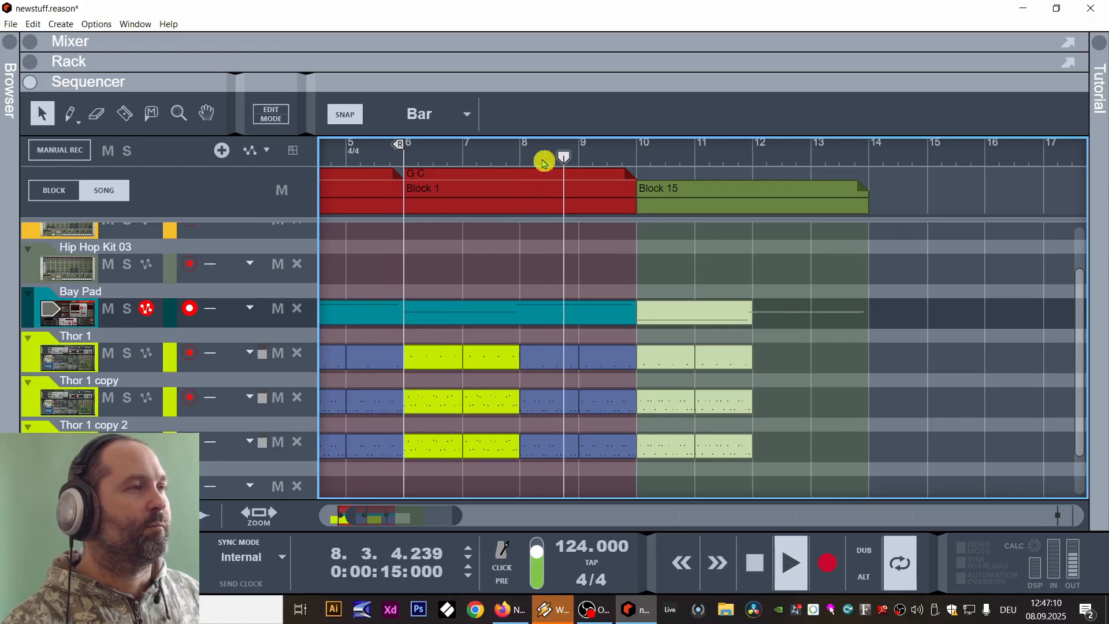
key("space")
left_click(398, 141)
key("space")
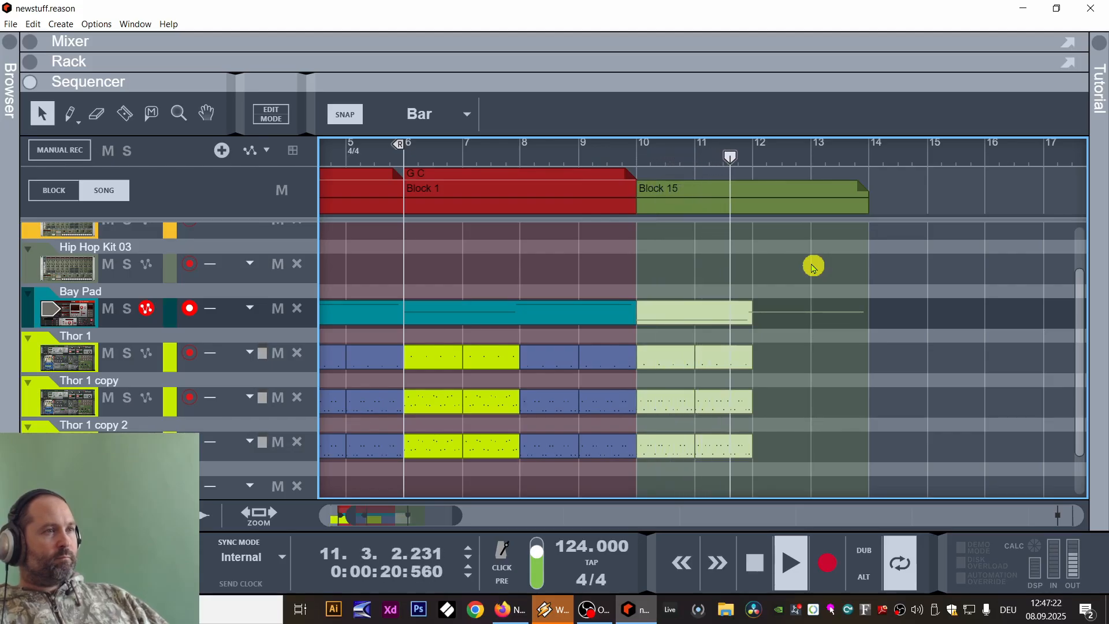
key("space")
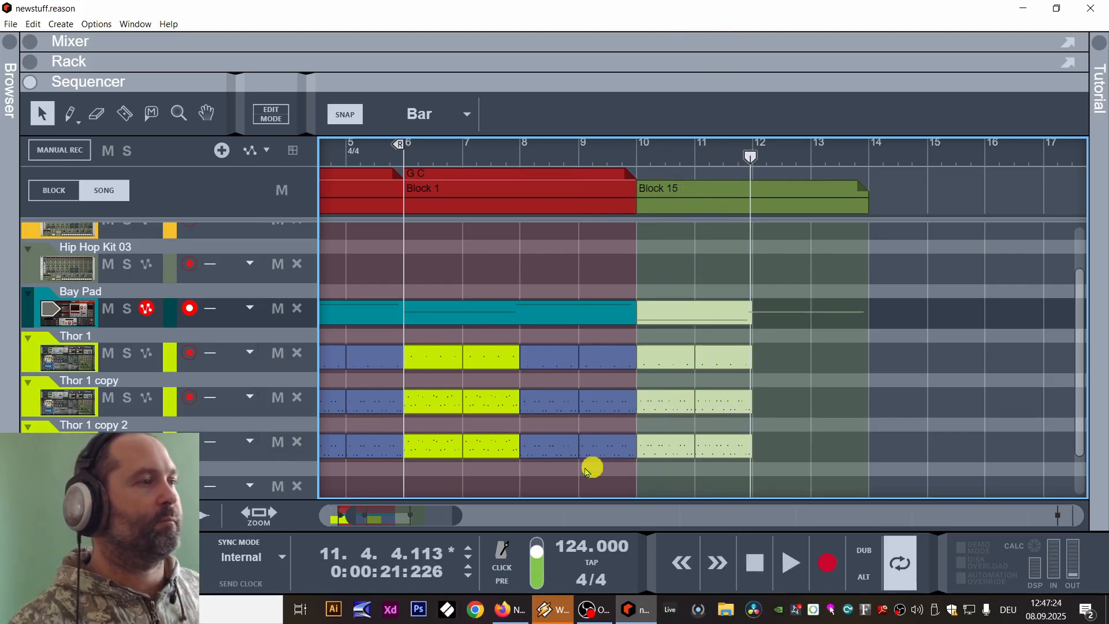
Copy the Thor 1 copy clip from bar 11 to bar 12.
left_click(746, 398)
left_click(740, 320)
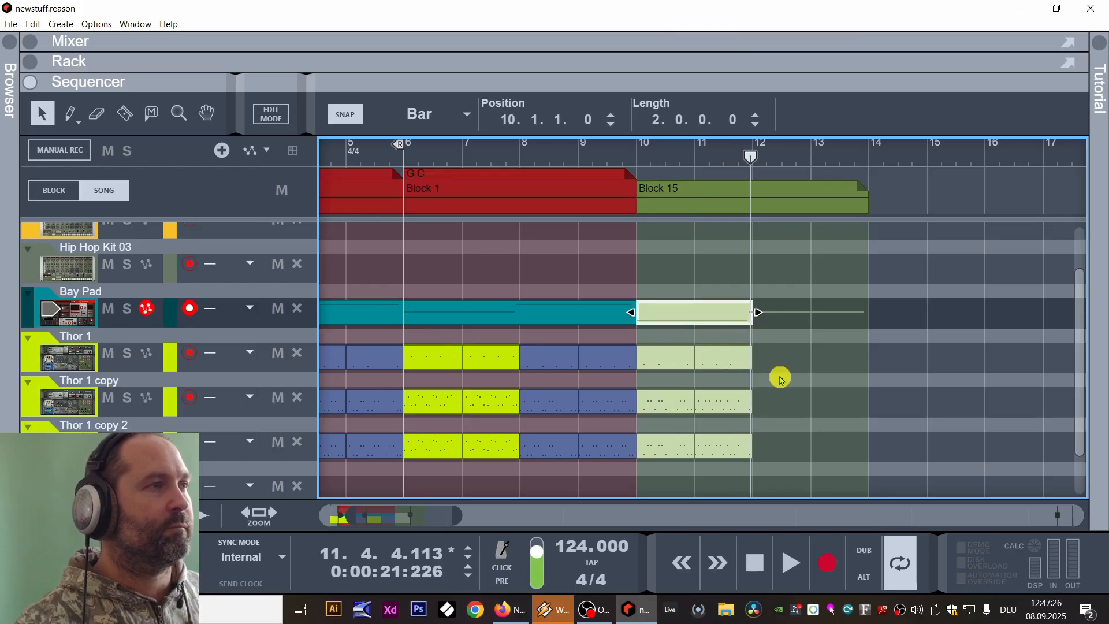
left_click(780, 399)
left_click(731, 401)
left_click_drag(735, 403, 773, 412, "ctrl")
Transpose all notes in the bar 12 Thor 1 copy clip down three semitones to B, play it, and return to the arrangement.
double_click(783, 408)
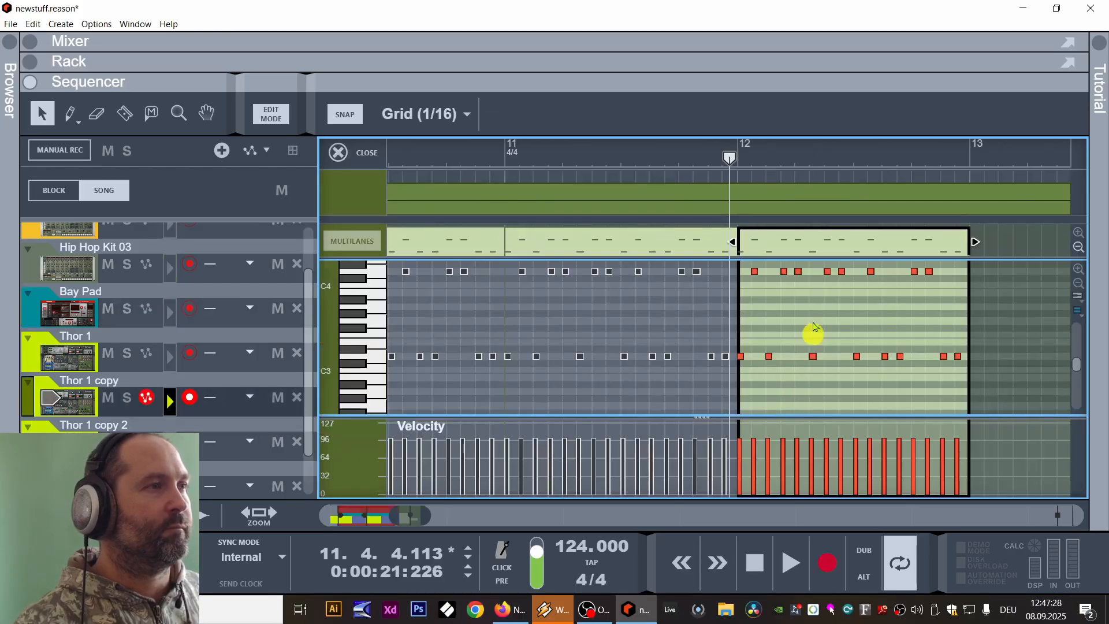
key("ctrl+a")
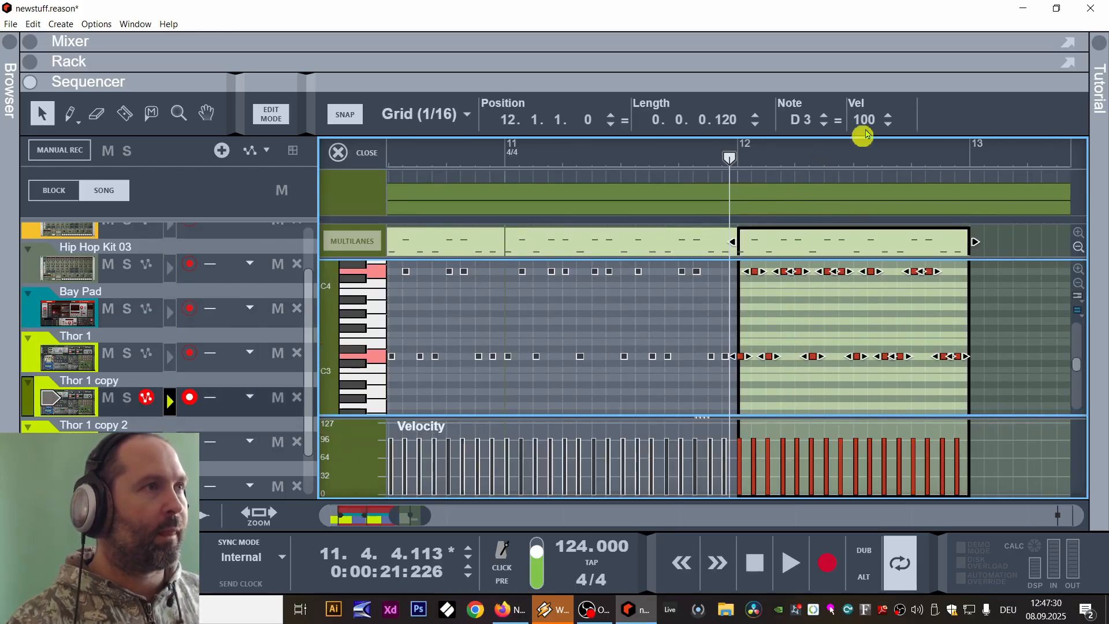
left_click(824, 124)
left_click(824, 124)
left_click(824, 124)
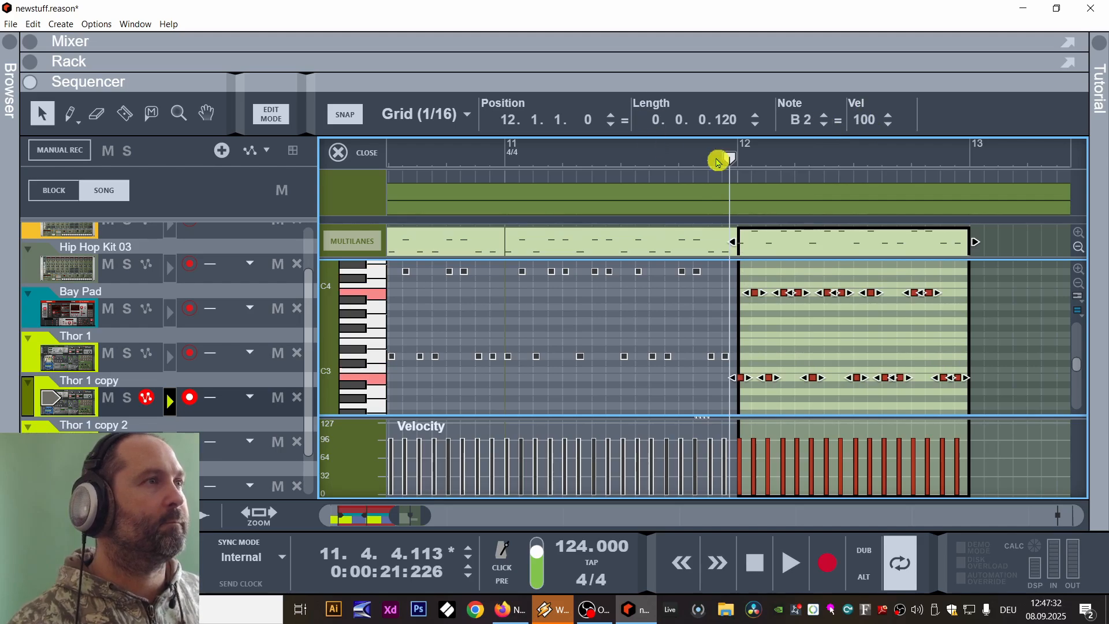
key("space")
key("space")
left_click(261, 117)
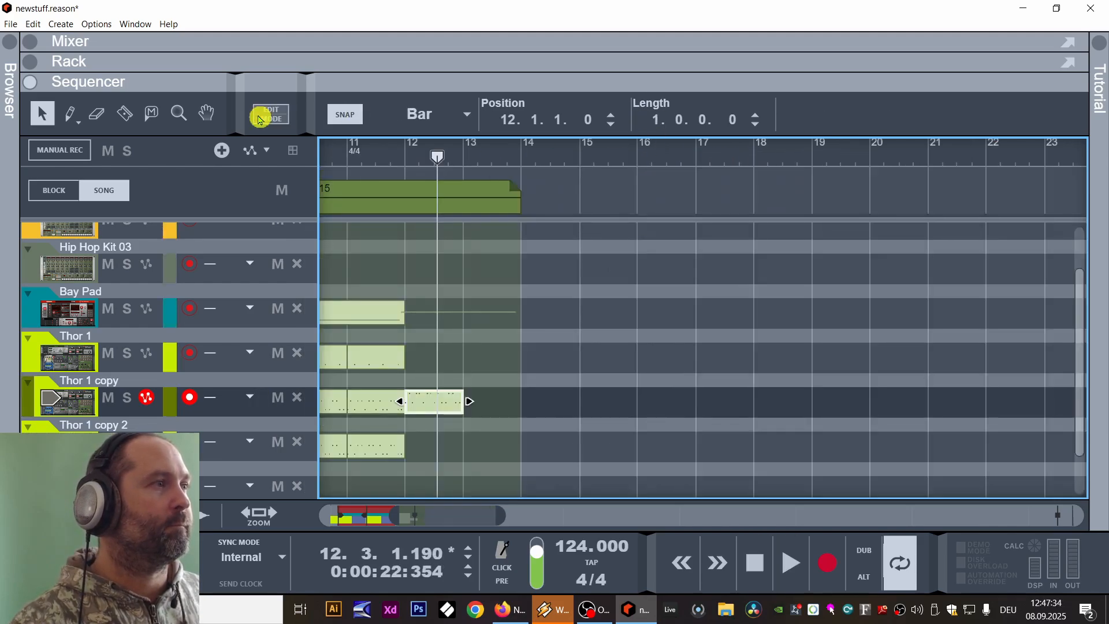
Copy the bar 12 Thor 1 copy clip to bar 13 and to bar 12 of Thor 1 copy 2, playing the result from bar 11.
left_click_drag(453, 370, 582, 350)
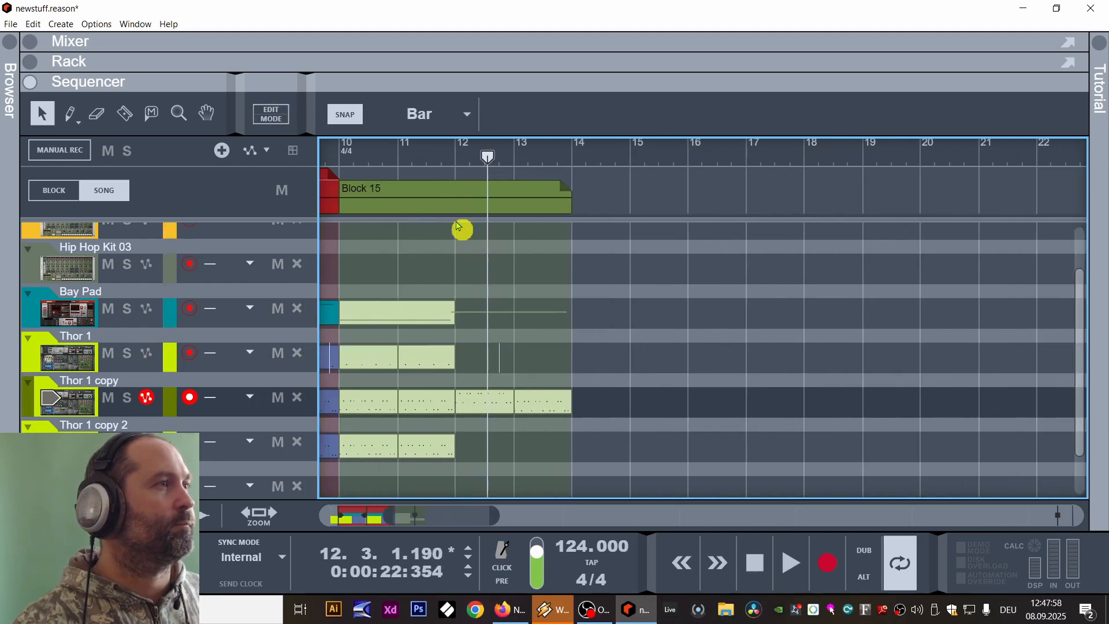
left_click(404, 157)
key("space")
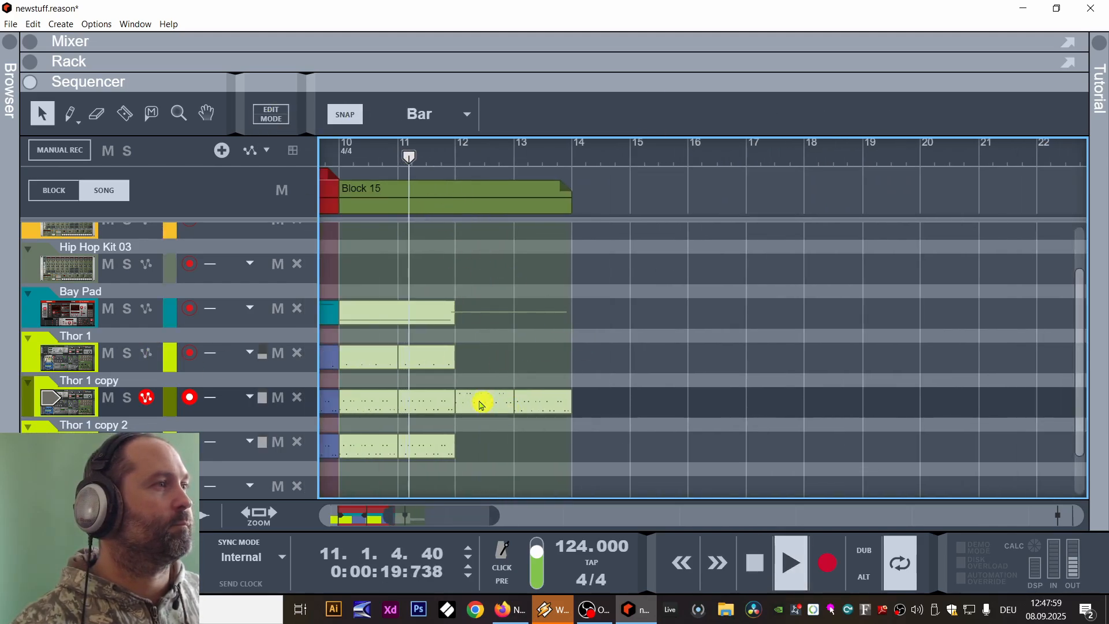
left_click(483, 404)
key("space")
left_click_drag(504, 408, 492, 456)
key("space")
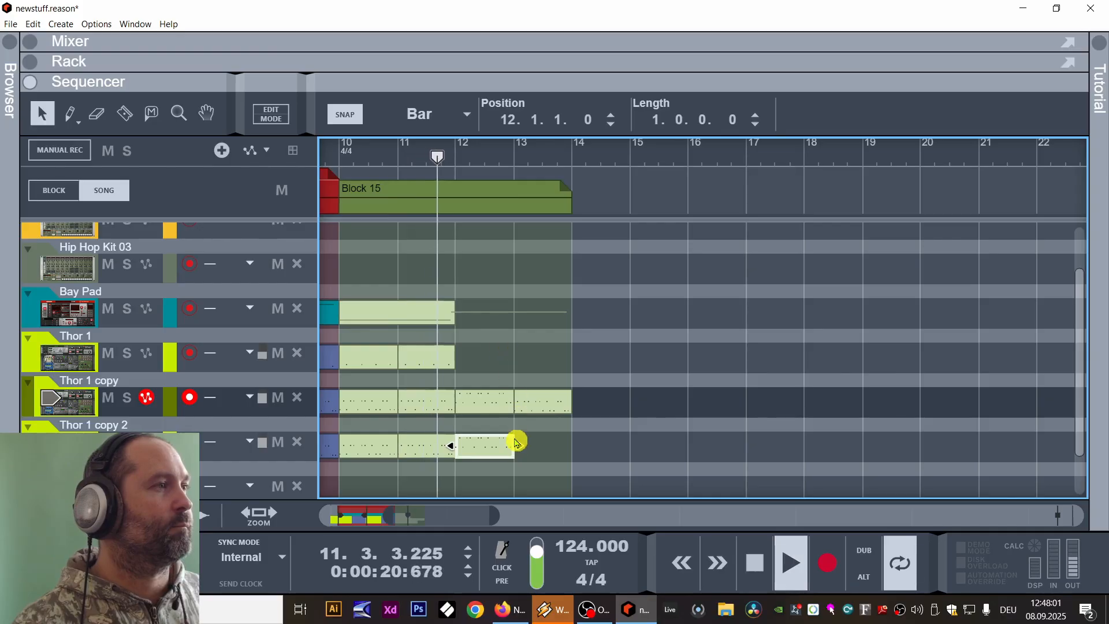
key("space")
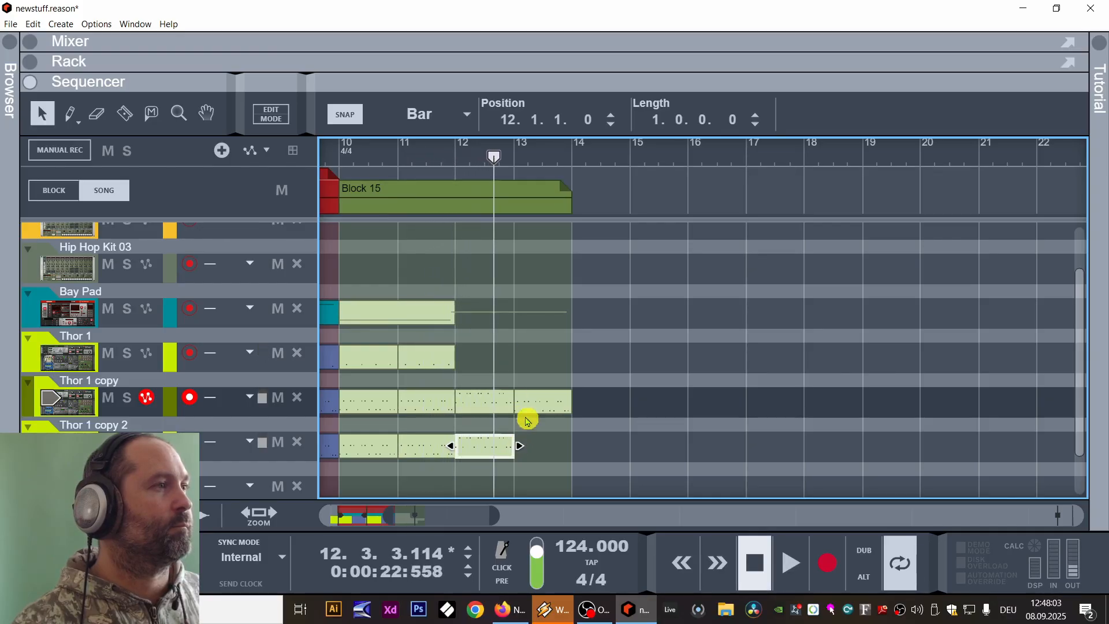
Set the snap value to 1/2 and shorten the bar 12 clips on Thor 1 copy and Thor 1 copy 2 to half a bar.
left_click_drag(500, 385, 487, 468)
key("space")
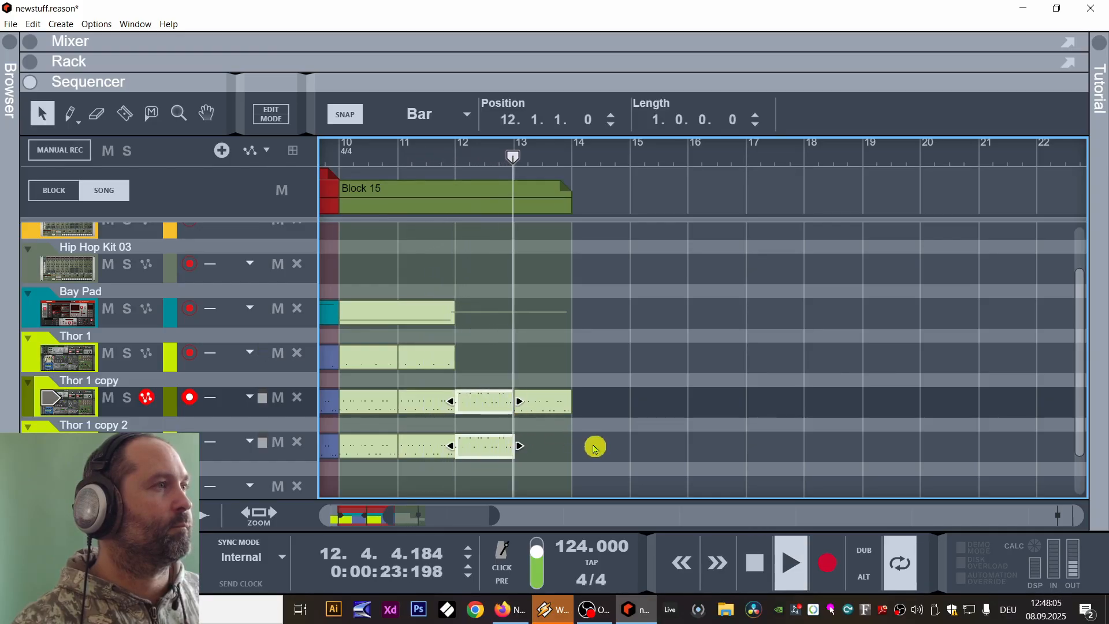
key("space")
left_click_drag(487, 359, 470, 456)
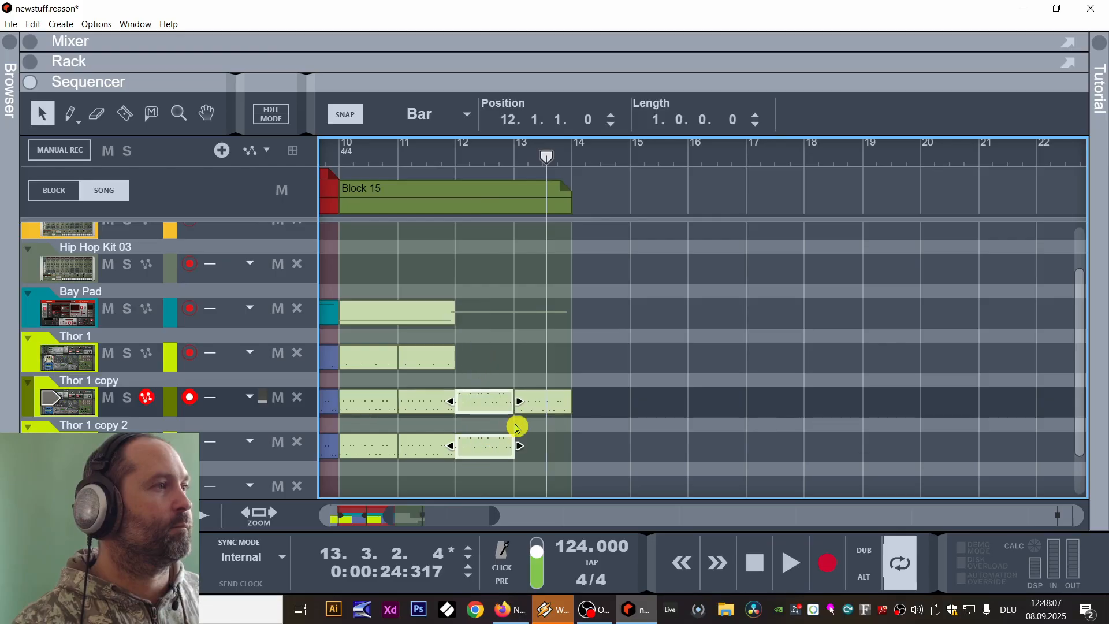
left_click(423, 114)
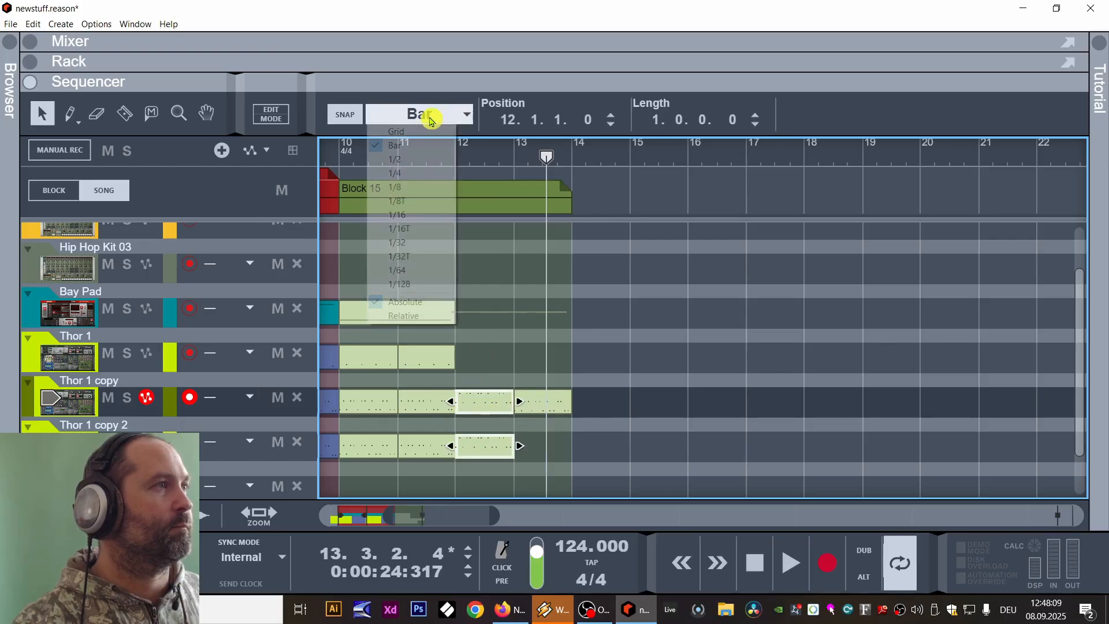
left_click(422, 173)
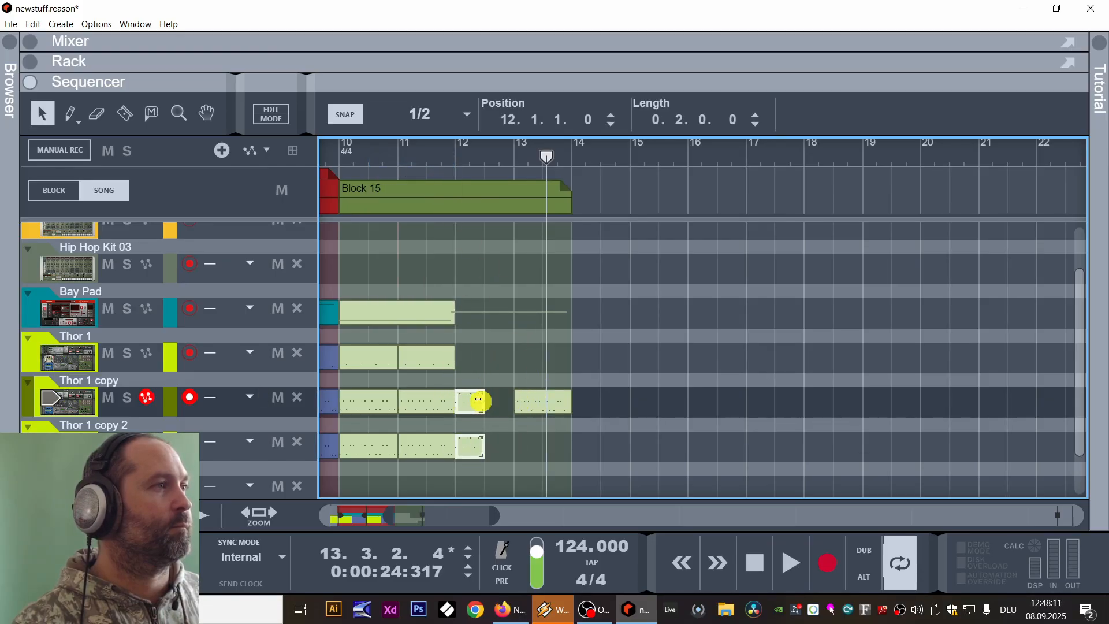
Try moving the bar 13 Thor 1 copy clip to 12.3 with a copy on Thor 1 copy 2, play it, and undo the half-bar changes.
left_click(404, 146)
key("space")
left_click_drag(548, 409, 522, 448)
left_click(524, 426)
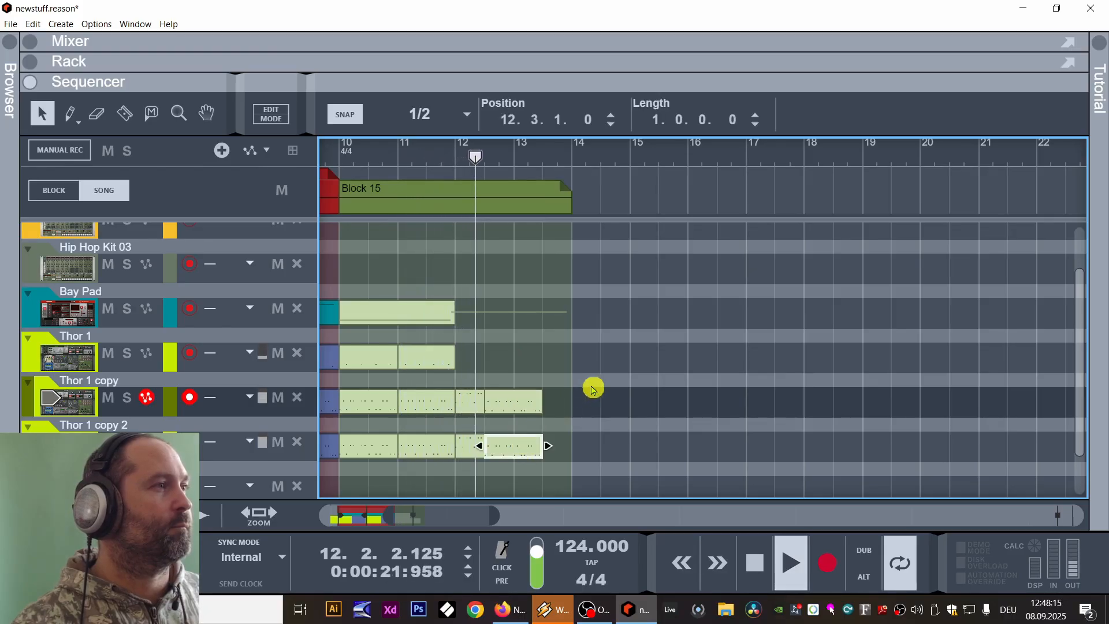
key("space")
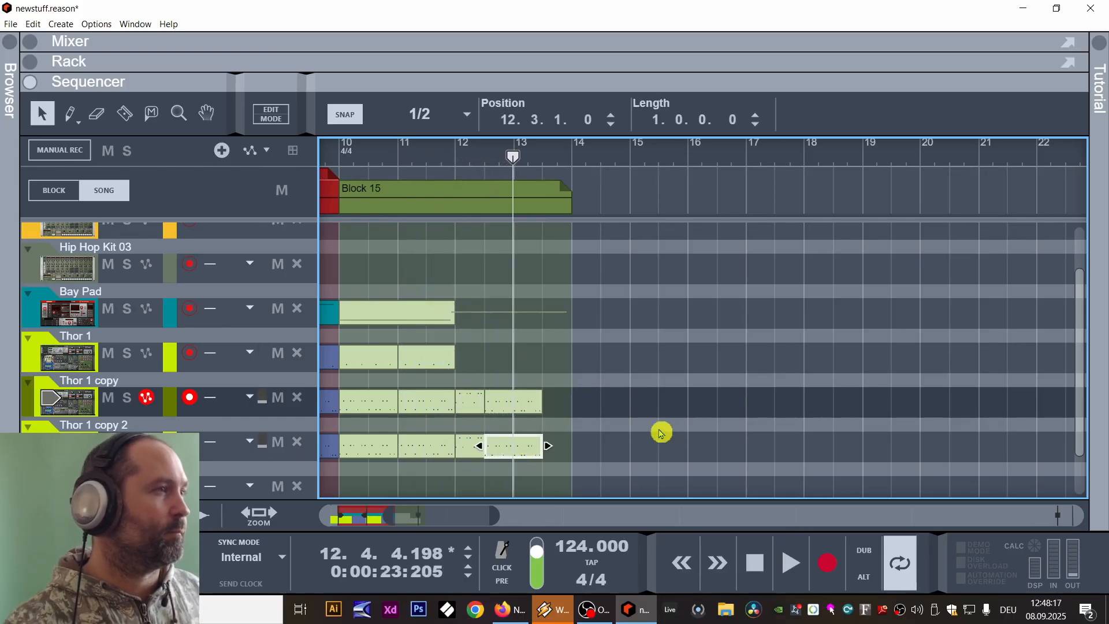
key("ctrl+z")
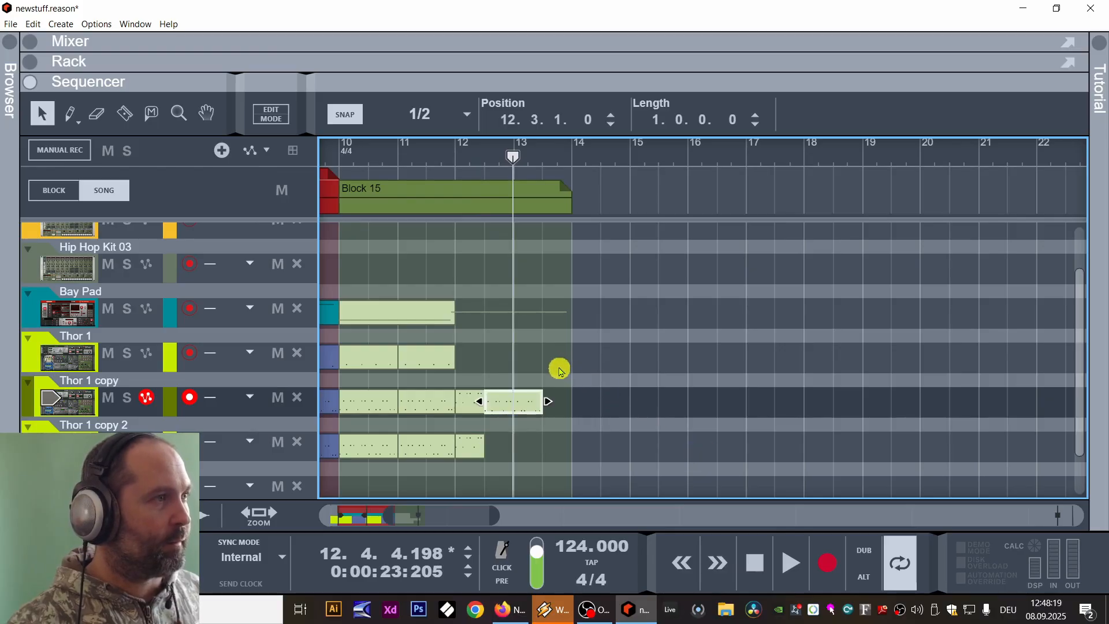
key("ctrl+z")
Copy the bar 13 Thor 1 copy clip onto Thor 1 copy 2 at bar 13 and start playback from bar 10.
left_click_drag(599, 387, 535, 454)
key("Delete")
left_click_drag(552, 345, 523, 446)
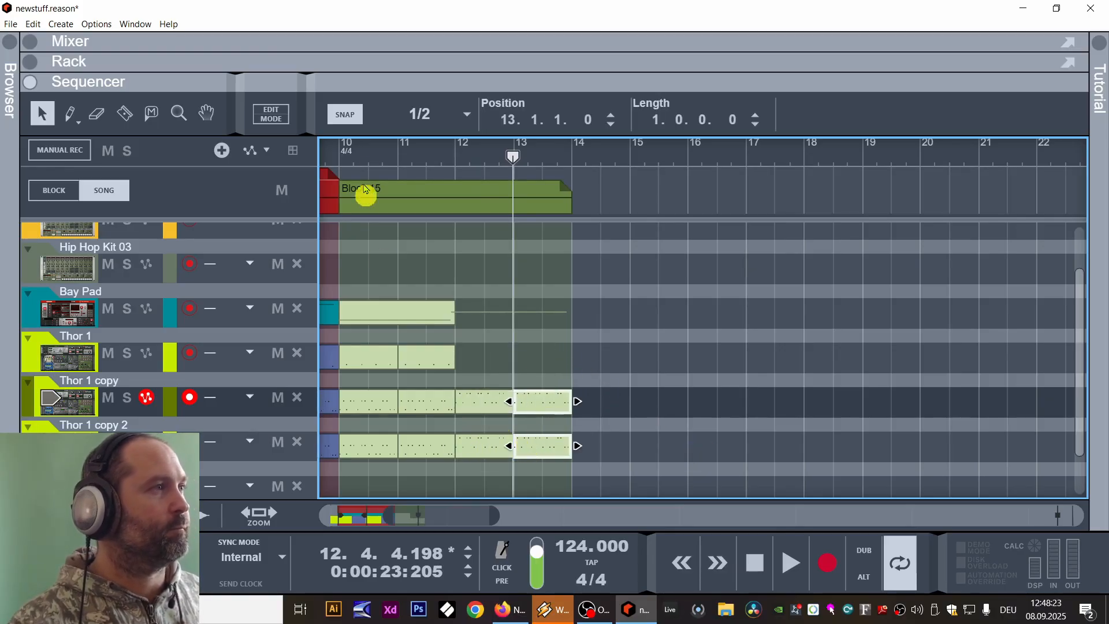
left_click(379, 161)
key("space")
Colour the four clips in bars 12 and 13 on Thor 1 copy and Thor 1 copy 2 Lilac.
left_click_drag(604, 364, 470, 440)
right_click(471, 442)
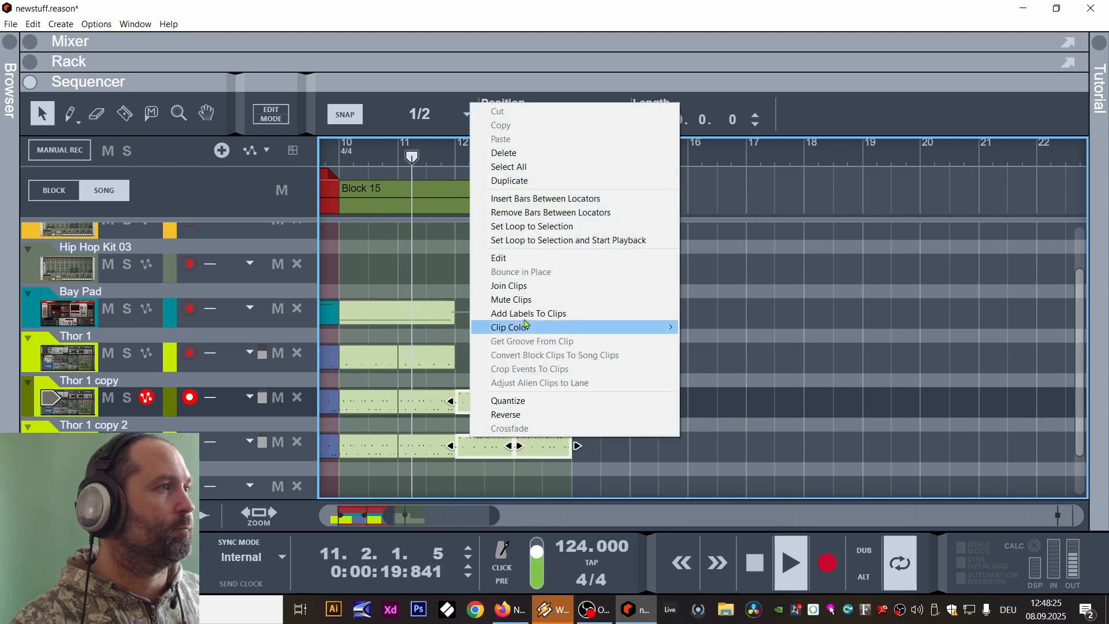
mouse_move(554, 327)
left_click_drag(680, 355, 861, 386)
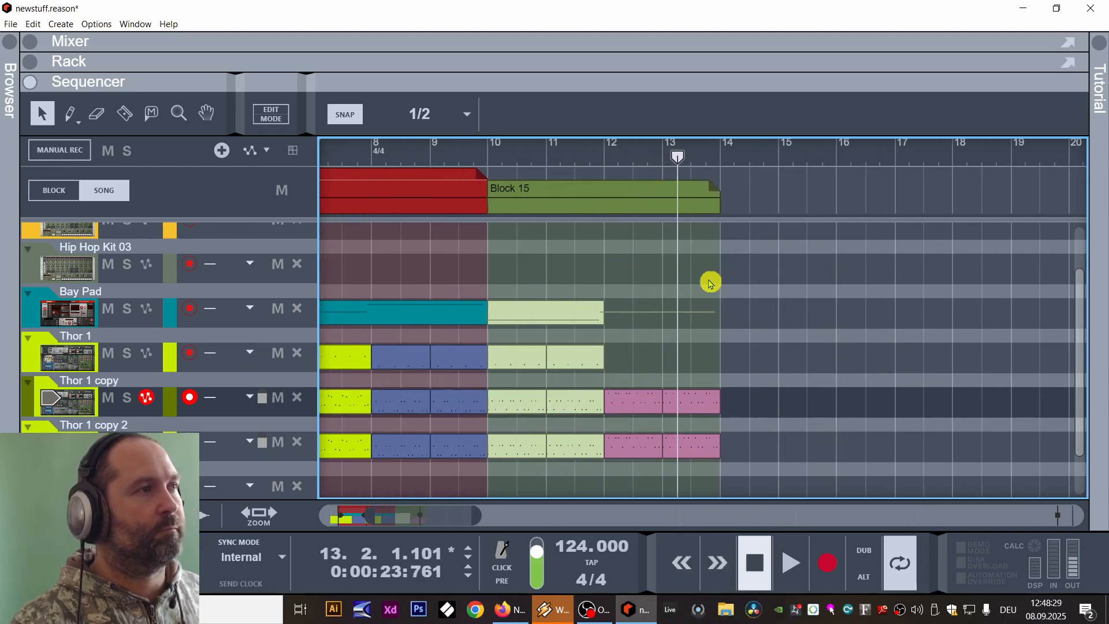
Check the bar 12 Thor 1 copy notes, lower the second Bay Pad note in Block 15 to B2, and return to the arrangement.
double_click(644, 401)
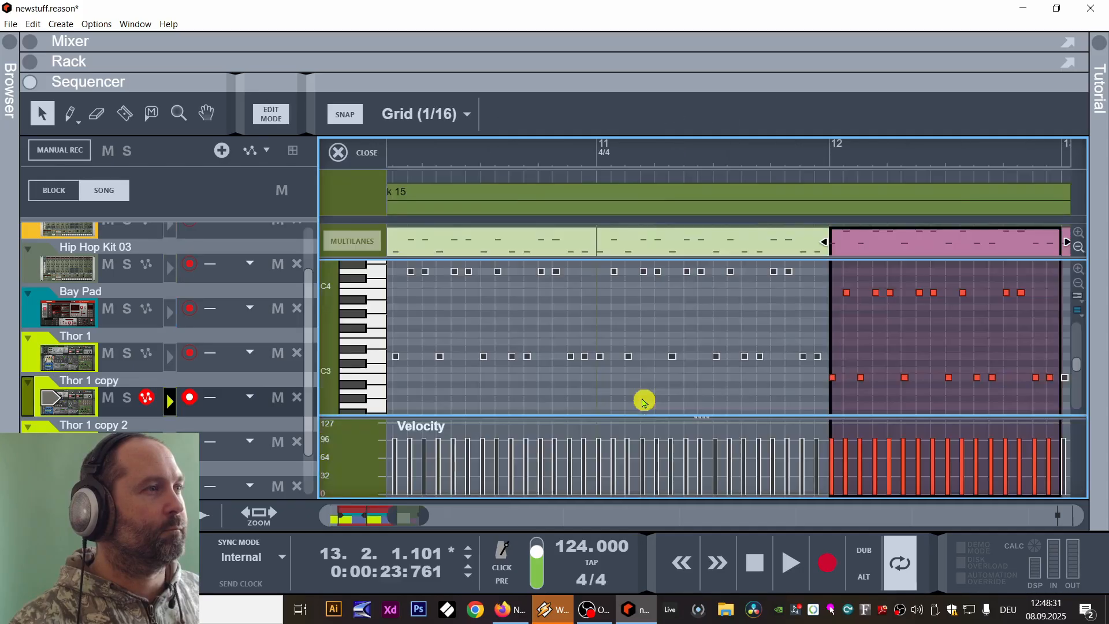
left_click_drag(828, 390, 830, 387)
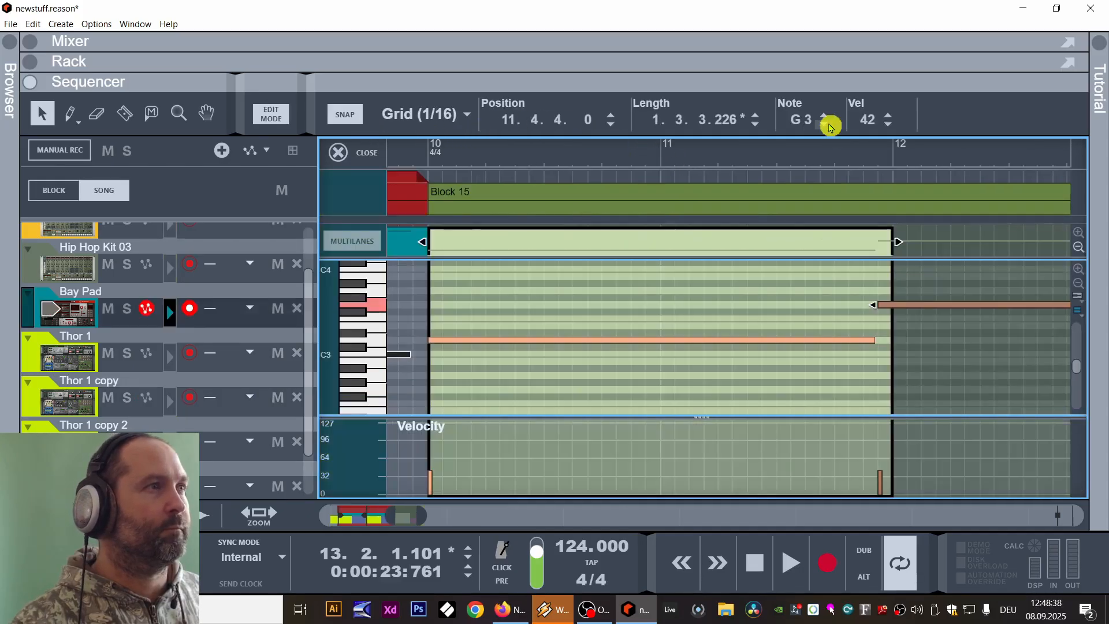
left_click(826, 125)
left_click(825, 125)
left_click(827, 126)
left_click(826, 126)
left_click(827, 131)
left_click(827, 130)
left_click(827, 131)
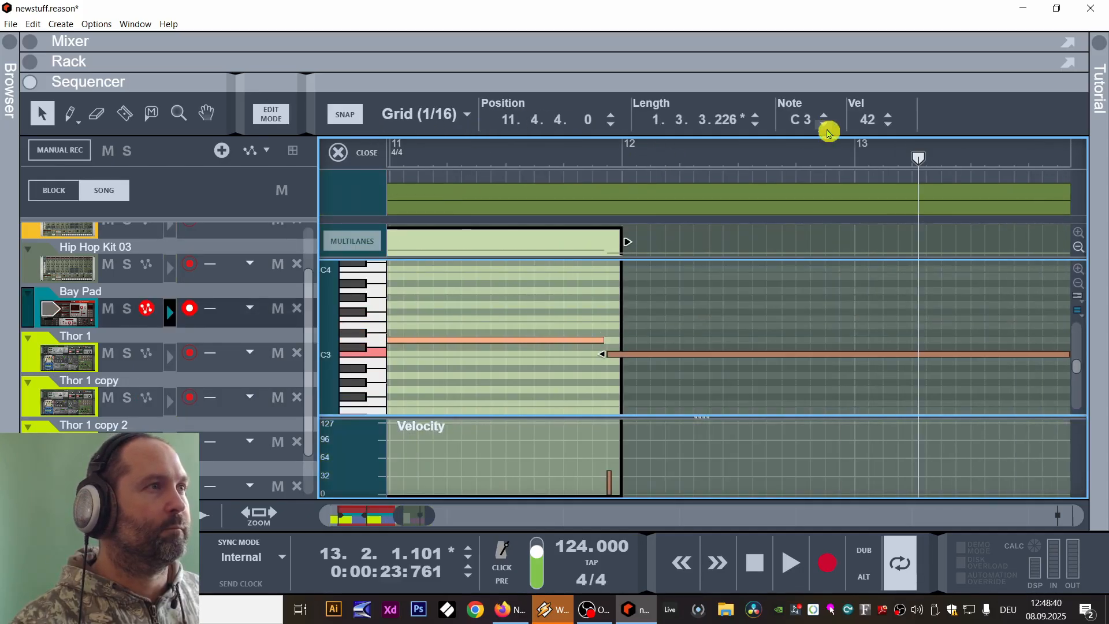
left_click(826, 130)
left_click_drag(526, 294, 513, 343)
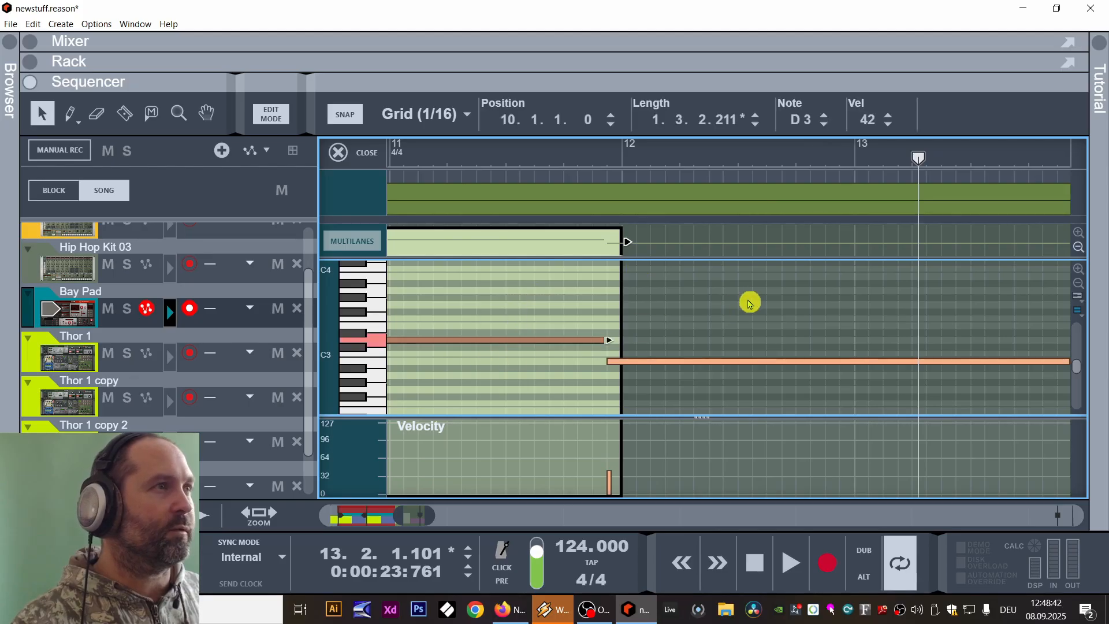
left_click_drag(758, 308, 747, 409)
left_click(273, 124)
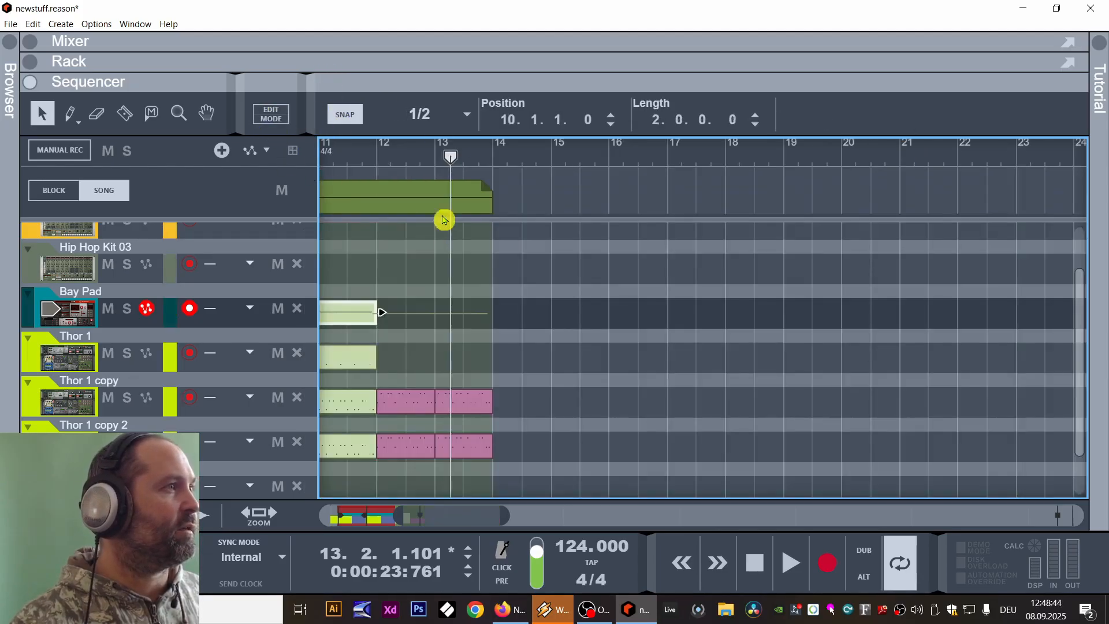
Add the label "D B" to the Block 15 clip.
left_click_drag(393, 254, 656, 281)
right_click(431, 204)
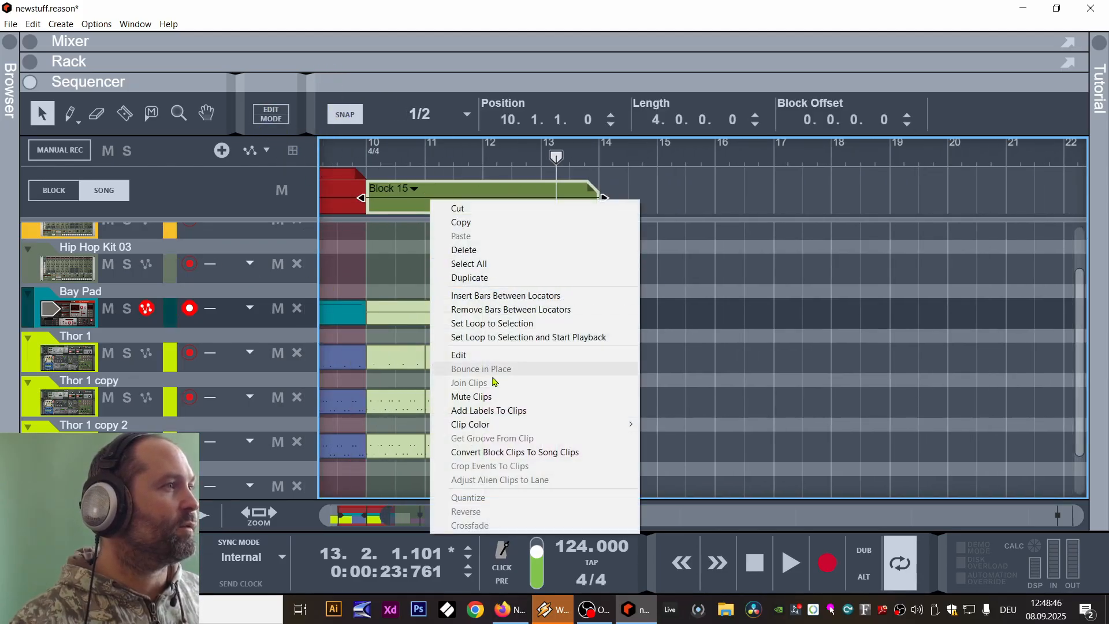
left_click(494, 415)
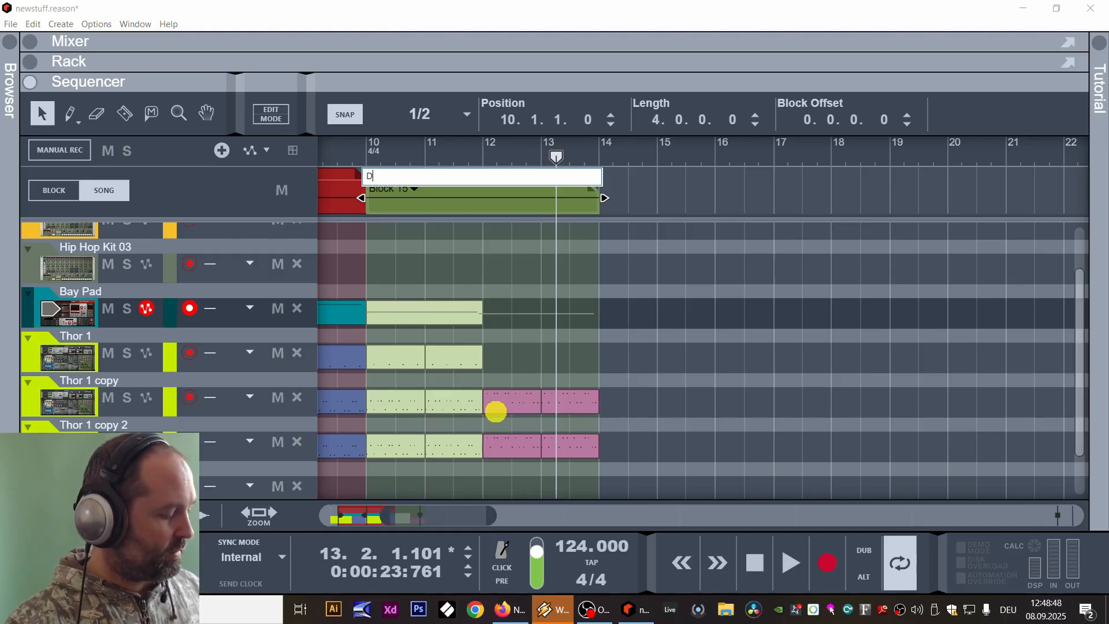
left_click_drag(838, 326, 858, 347)
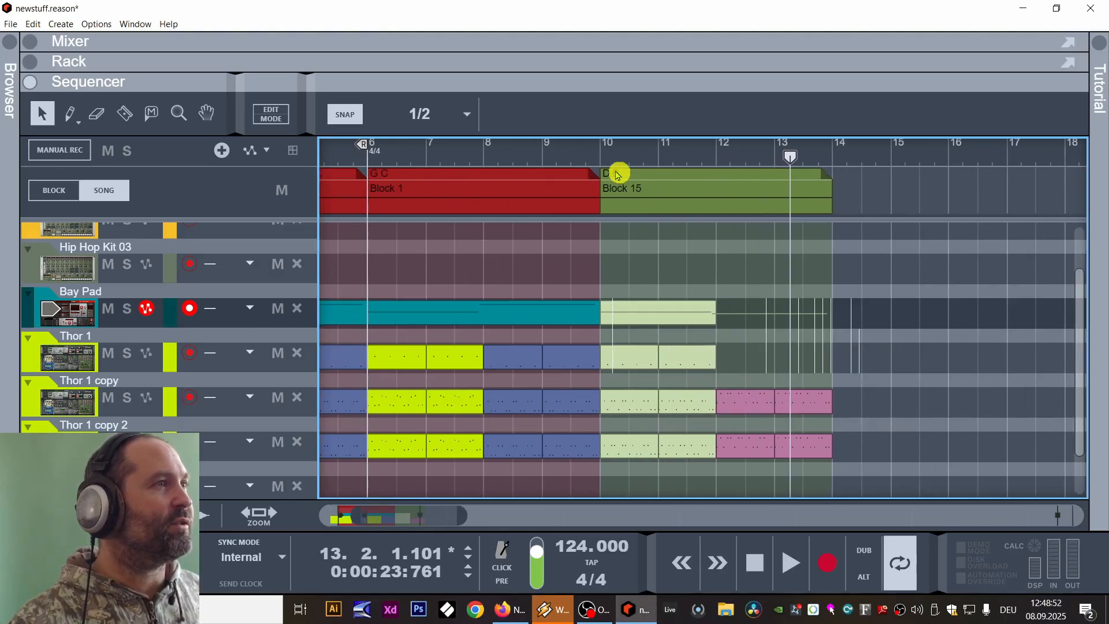
Save the song and start playback from bar 6.
left_click(478, 152)
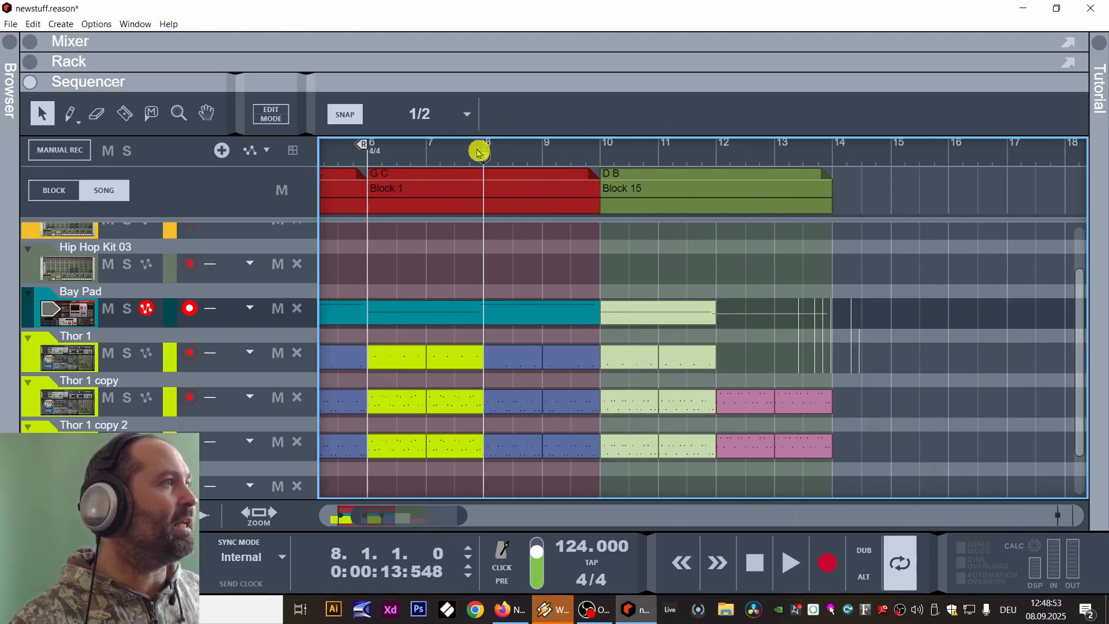
left_click(379, 151)
key("ctrl+s")
key("space")
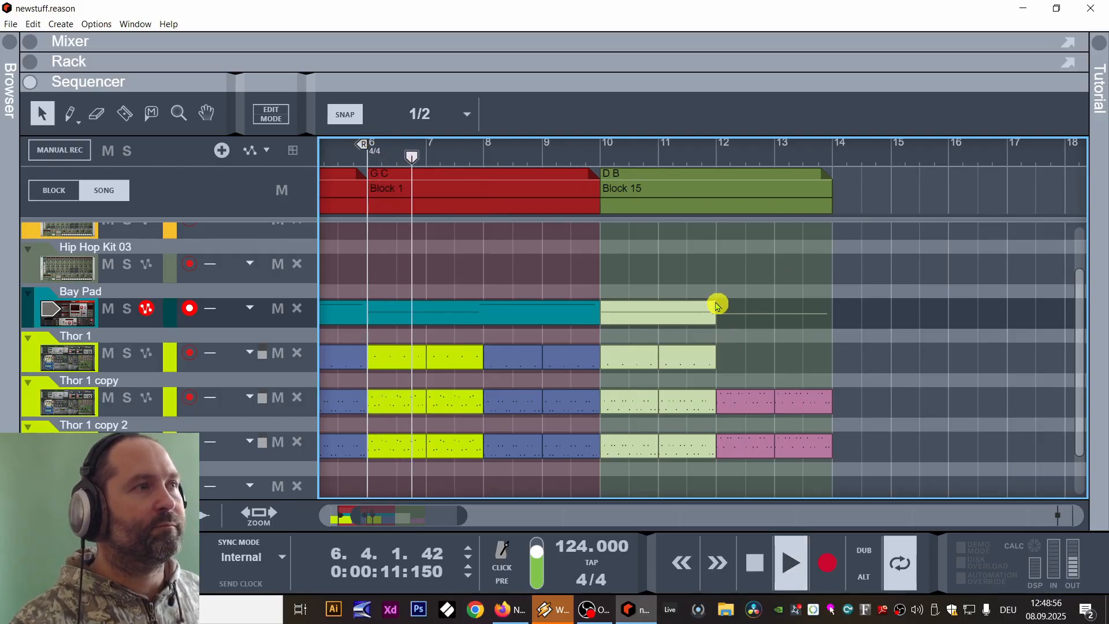
Extend the Bay Pad clip to the end of bar 13 and copy the Thor 1 clip from bar 11 to bar 12.
left_click_drag(718, 305, 820, 324)
left_click(745, 369)
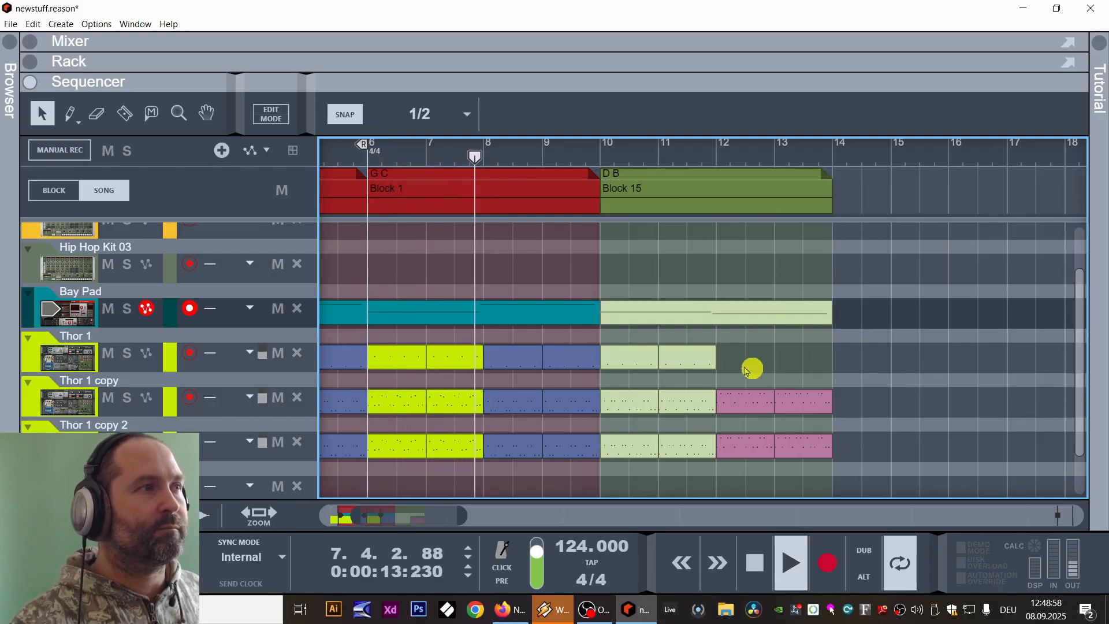
left_click_drag(705, 358, 737, 354)
Transpose all notes in the bar 12 Thor 1 clip down three semitones to B1 and return to the arrangement.
key("ctrl+a")
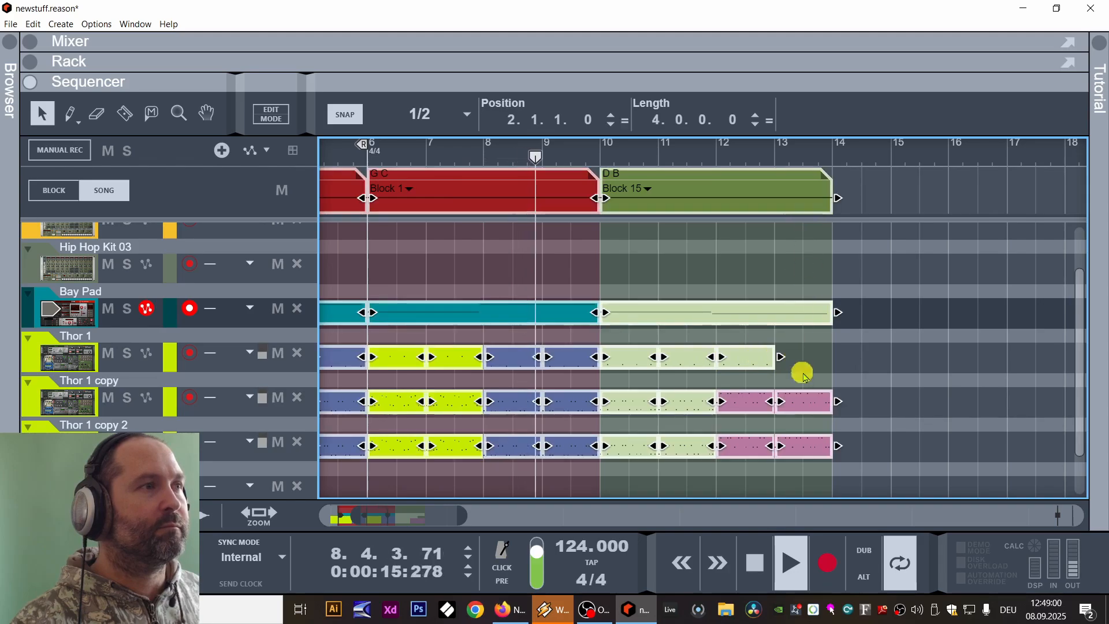
double_click(732, 359)
left_click(824, 124)
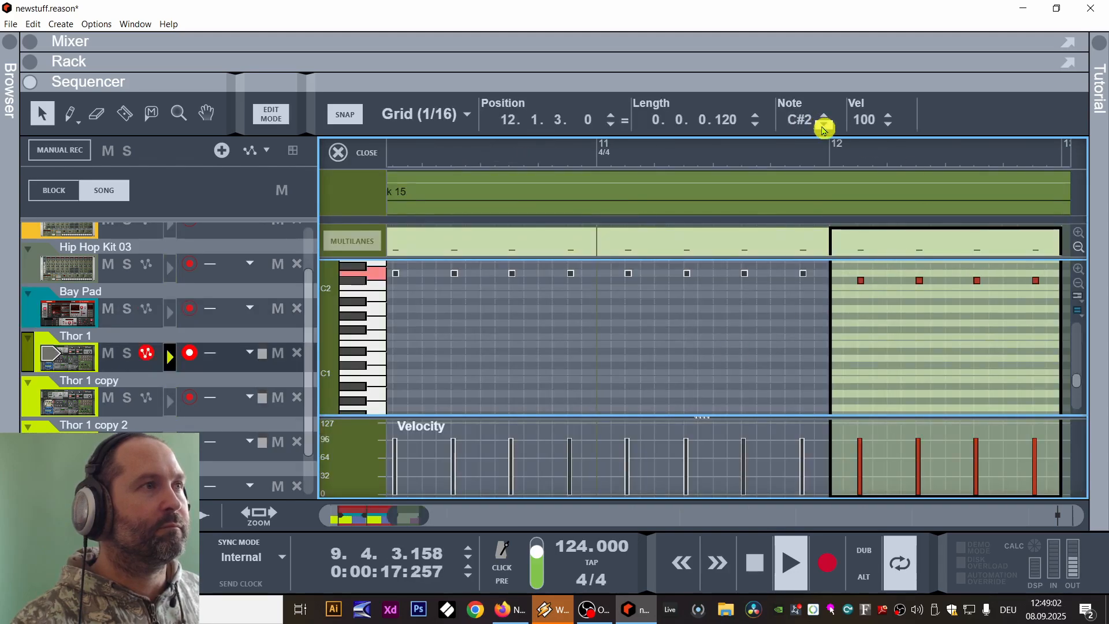
left_click(824, 125)
left_click(824, 125)
left_click(271, 114)
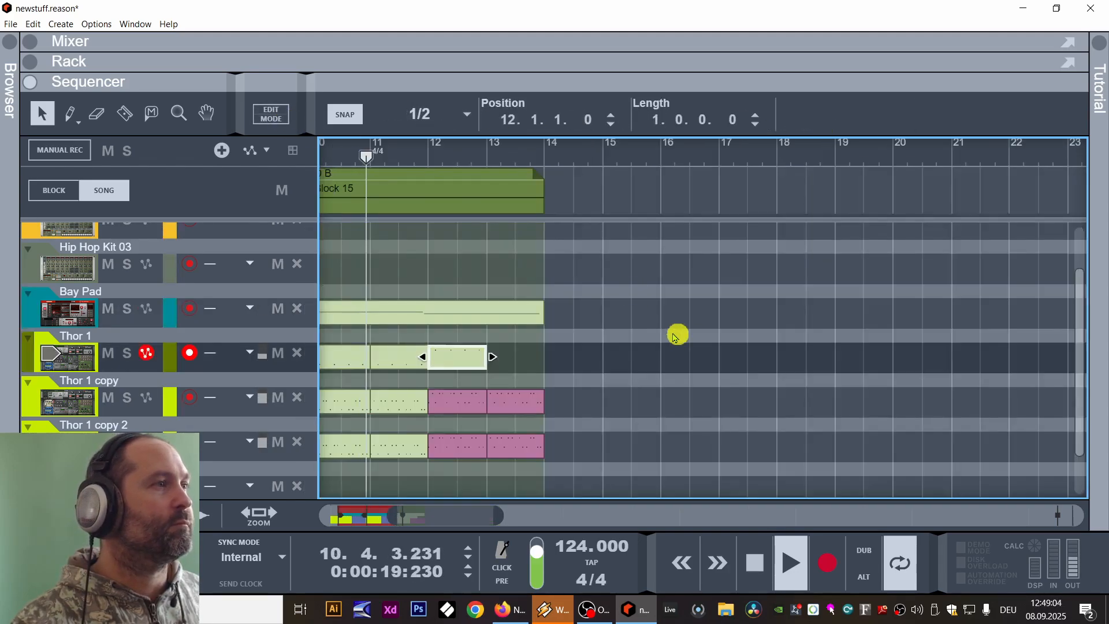
Copy the Thor 1 clip from bar 12 to bar 13 and colour both clips Plum.
left_click_drag(615, 299, 491, 370)
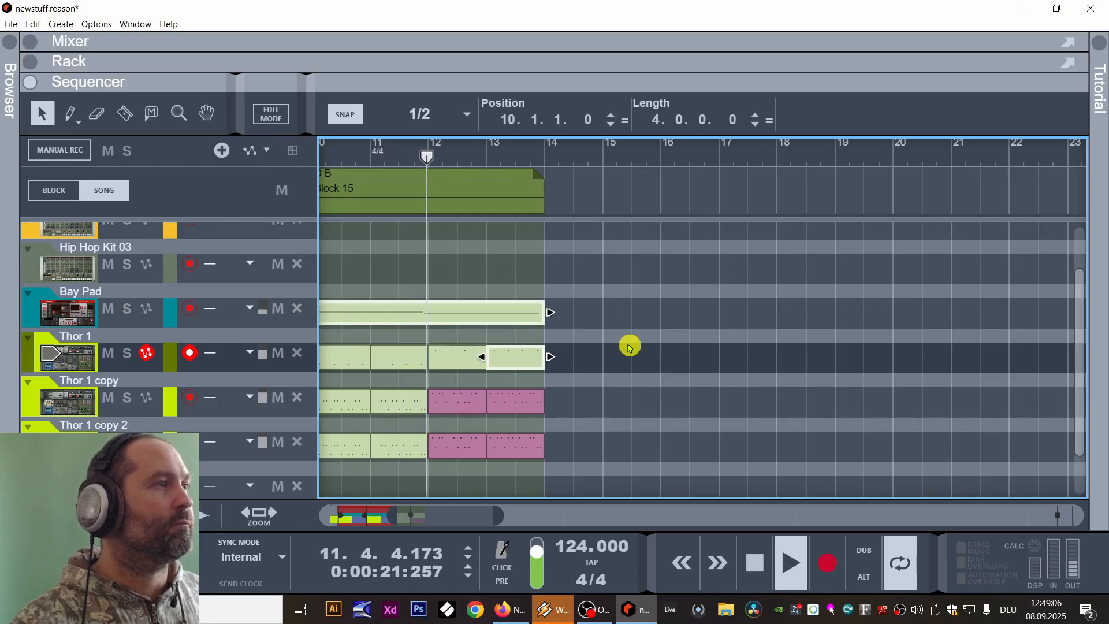
left_click_drag(626, 342, 461, 359)
right_click(460, 357)
mouse_move(543, 254)
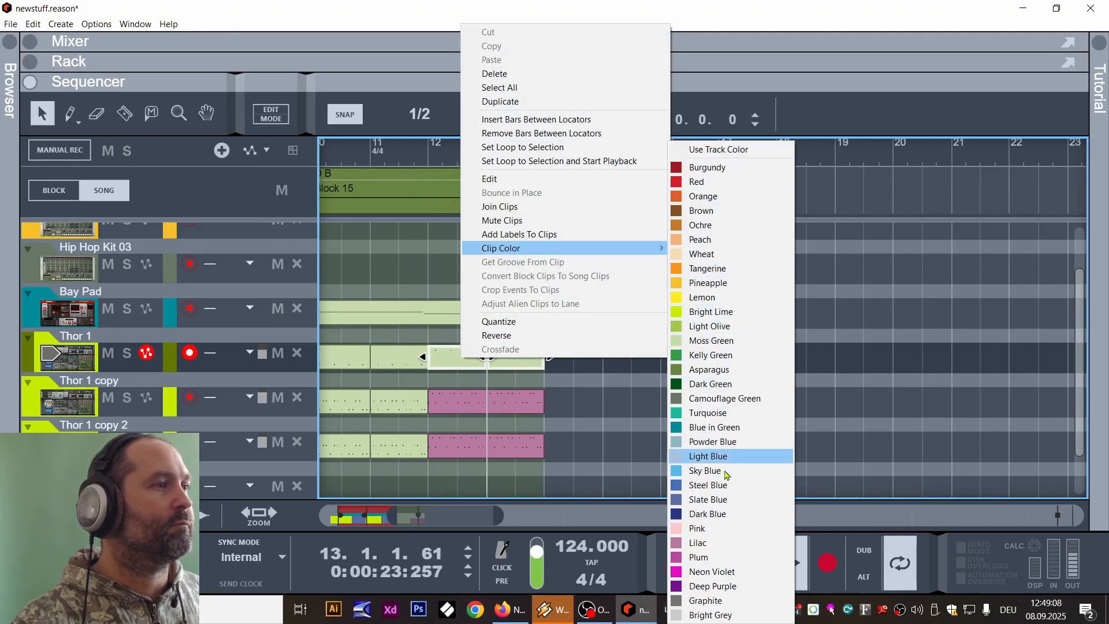
left_click(702, 556)
Duplicate the twelve Thor clips of bars 10 to 13 into bars 14 to 17 and play from bar 10.
left_click_drag(629, 342, 438, 442)
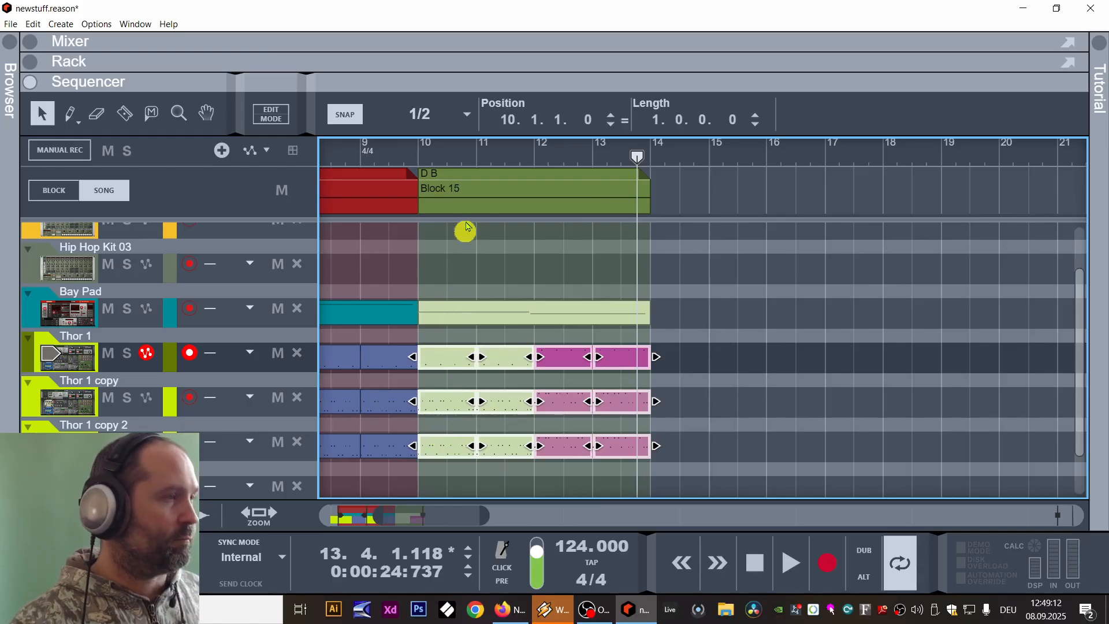
key("ctrl+d")
left_click(414, 153)
key("space")
Copy the Bay Pad clip and the Block 15 clip from bar 10 to bar 14, deleting anything surplus past bar 17.
left_click_drag(552, 314, 792, 329)
left_click_drag(919, 299, 1079, 456)
key("Delete")
left_click(577, 188)
key("ctrl+d")
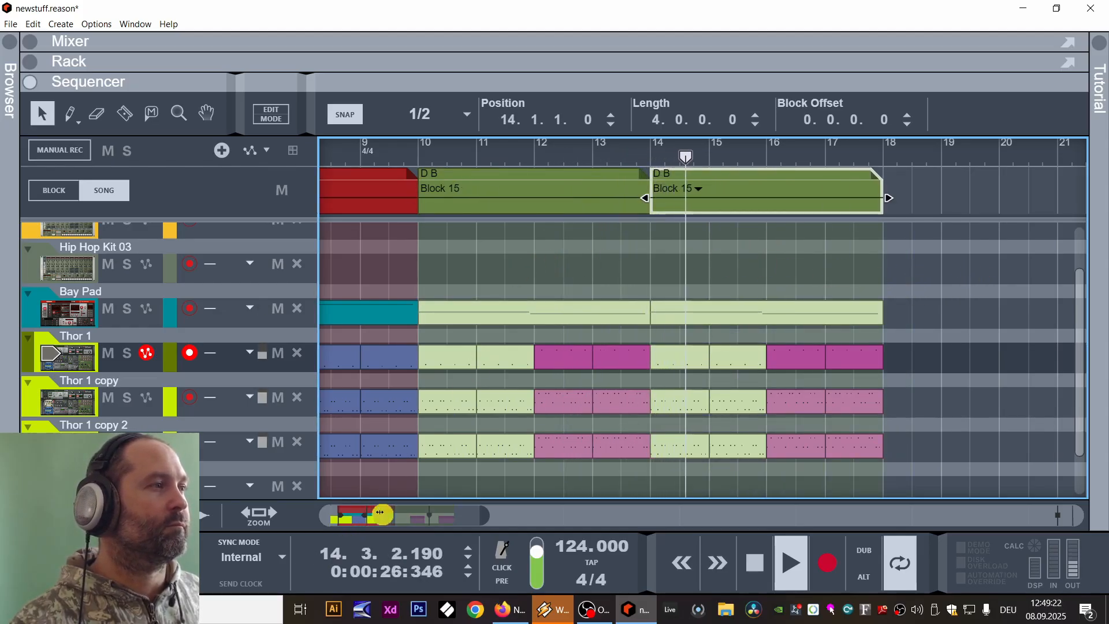
Move the right loop locator to bar 18 and play the arrangement, including the transition from bar 8 into Block 15.
left_click_drag(375, 519, 326, 519)
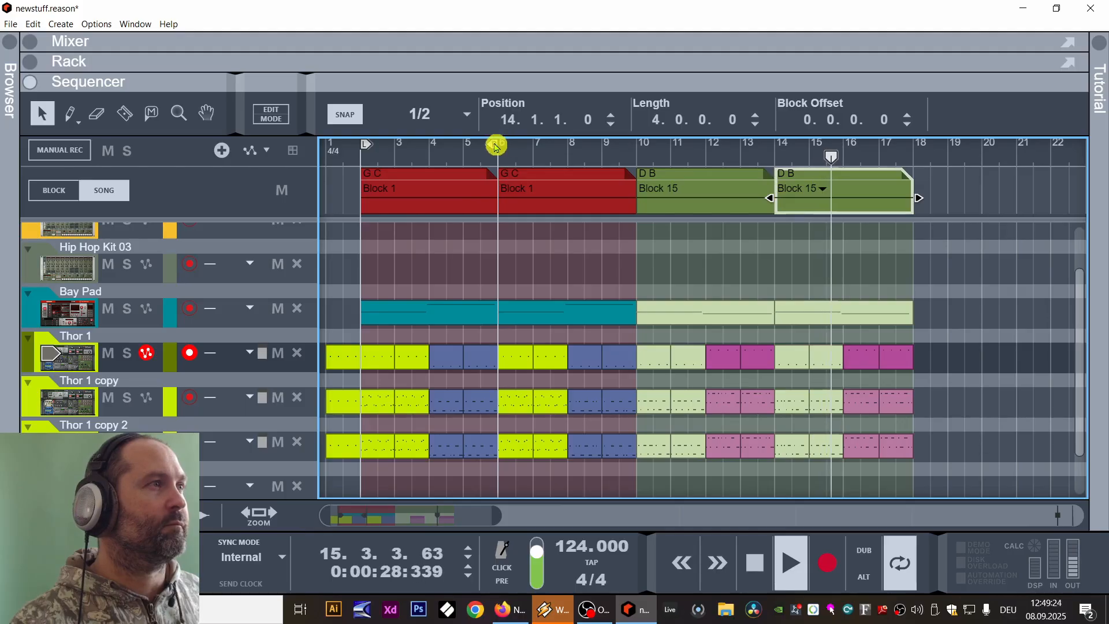
left_click_drag(855, 168, 908, 175)
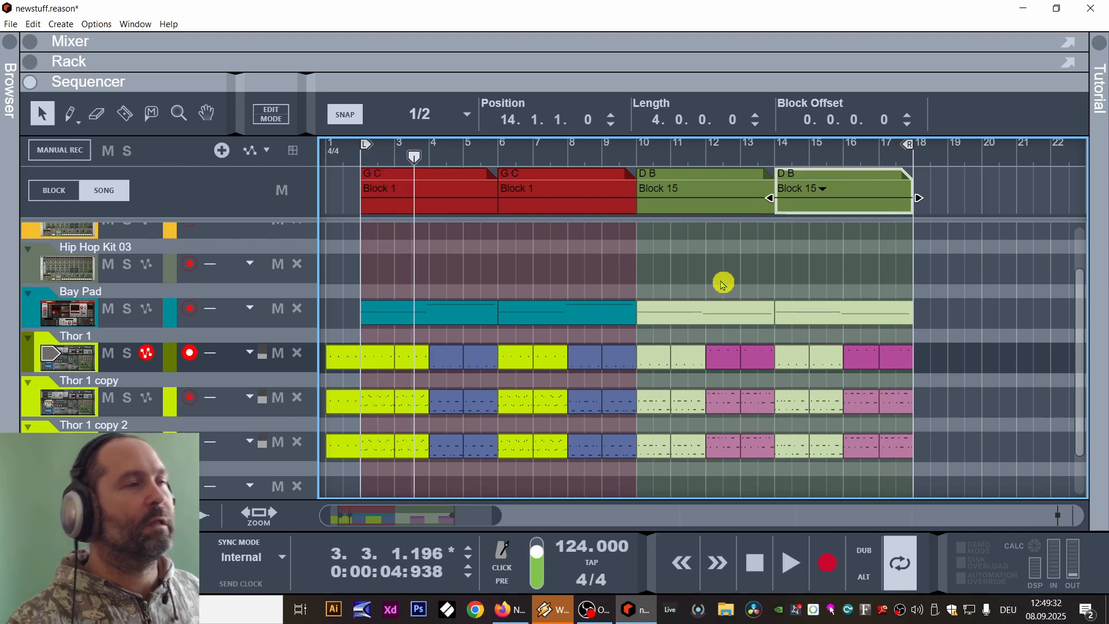
left_click(575, 151)
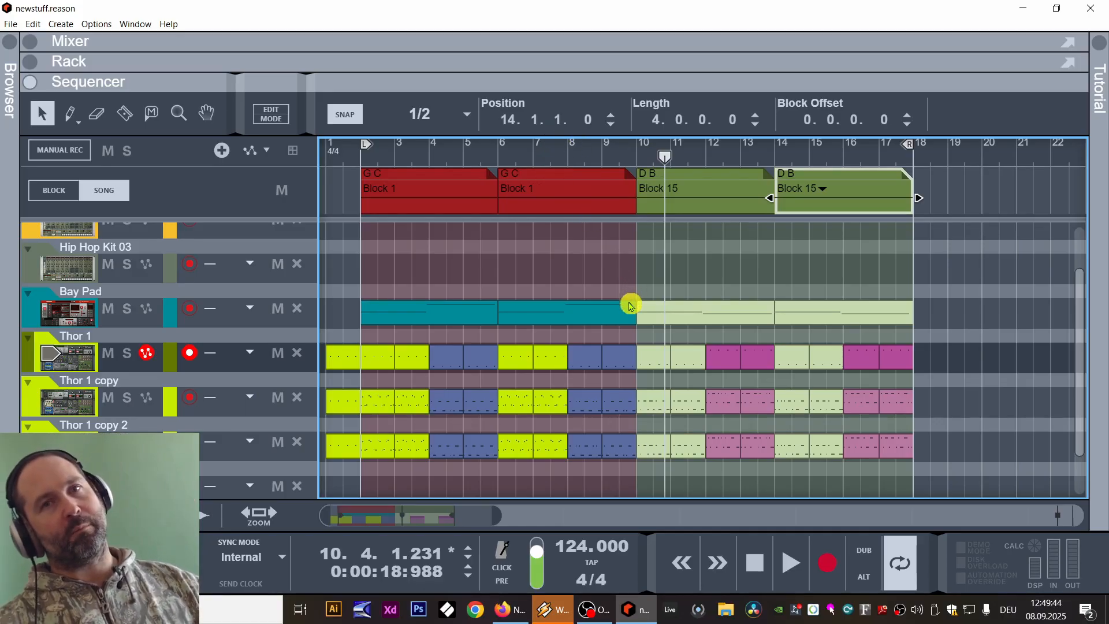
Shorten the bar 9 clips on all three Thor tracks to two beats, leaving a gap before Block 15.
left_click(612, 155)
mouse_move(611, 159)
left_mouse_down()
mouse_move(522, 168)
mouse_move(709, 189)
left_mouse_up()
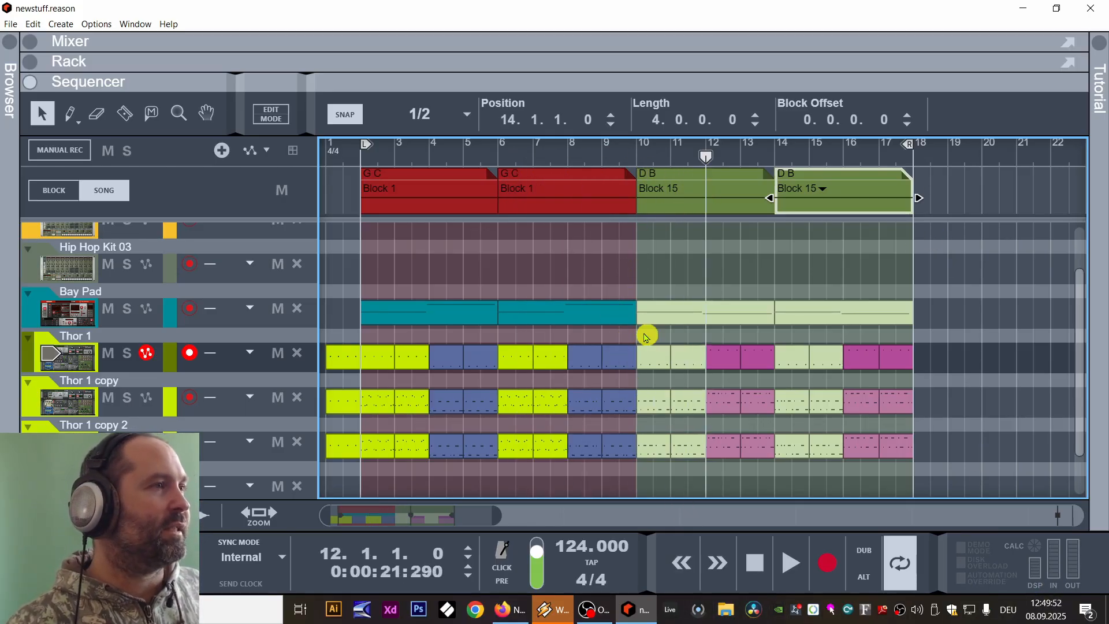
left_click_drag(625, 478, 616, 355)
scroll(618, 382, "down", 2)
scroll(617, 382, "up", 3)
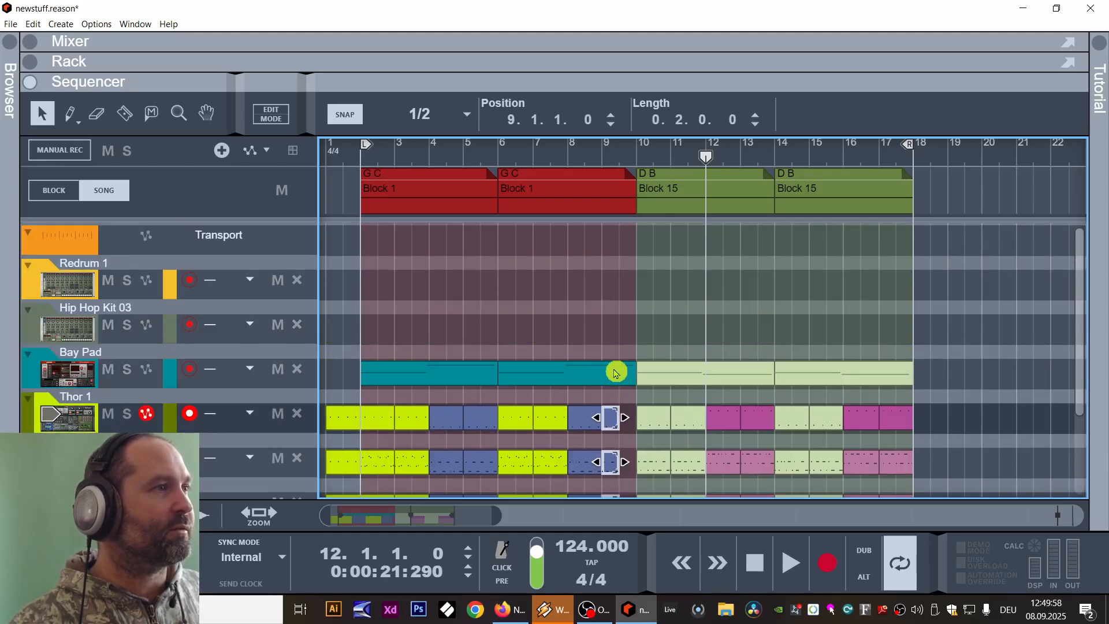
left_click(615, 372)
Copy the Redrum pattern of the lowest Hip Hop Kit 03 to its track across bars 2 to 17 and disable its pattern section.
scroll(615, 372, "down", 2)
left_click(71, 173)
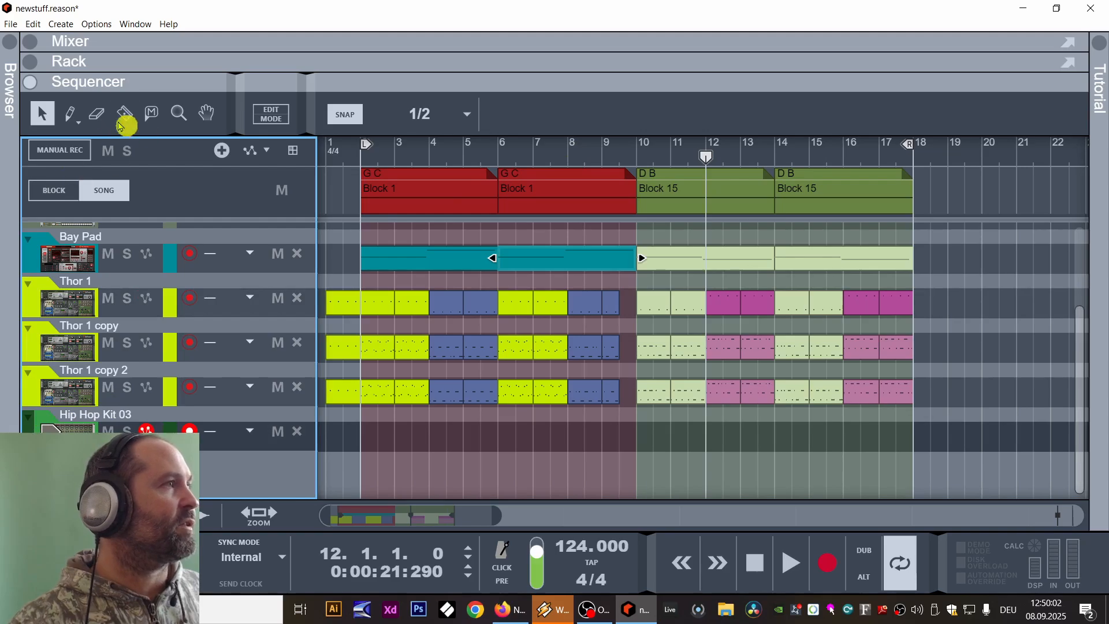
left_click(43, 79)
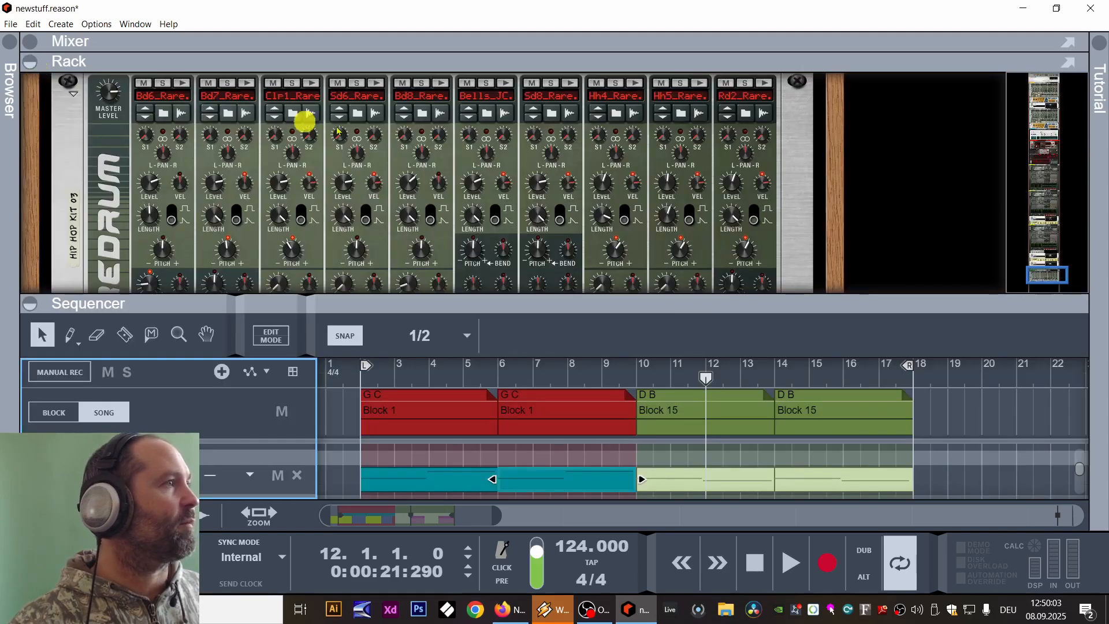
right_click(128, 183)
left_click(172, 529)
scroll(211, 195, "down", 3)
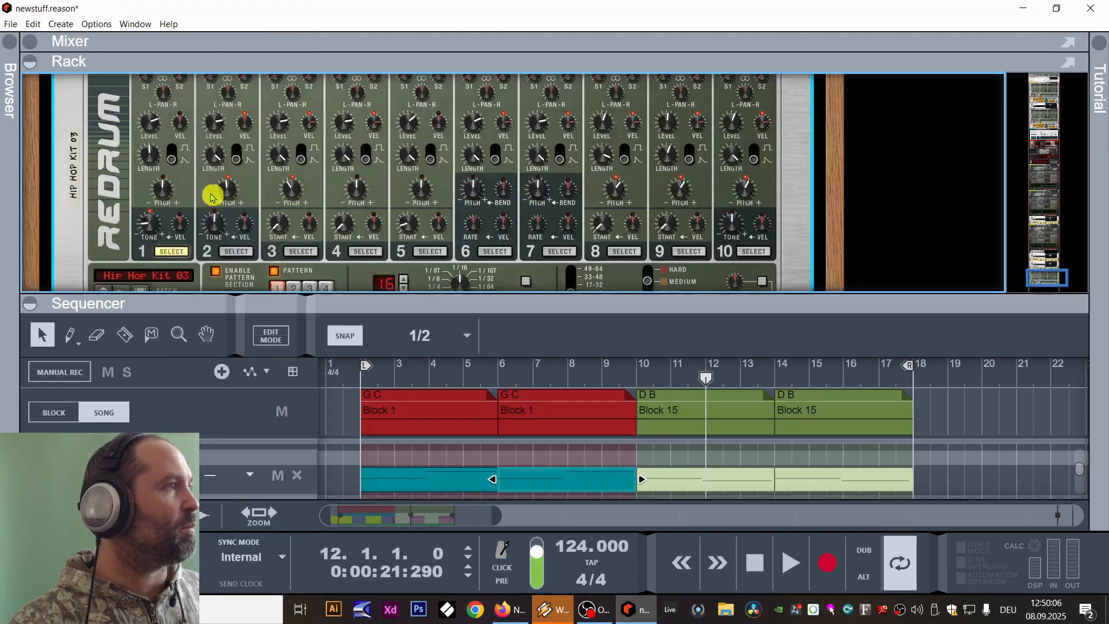
left_click(214, 150)
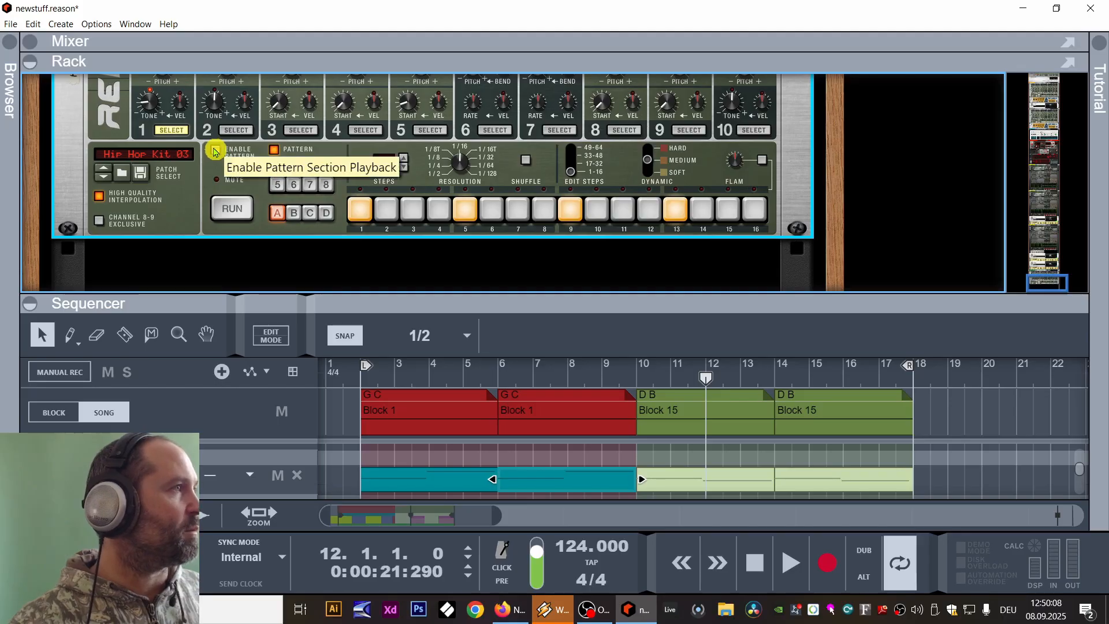
left_click_drag(435, 304, 379, 42)
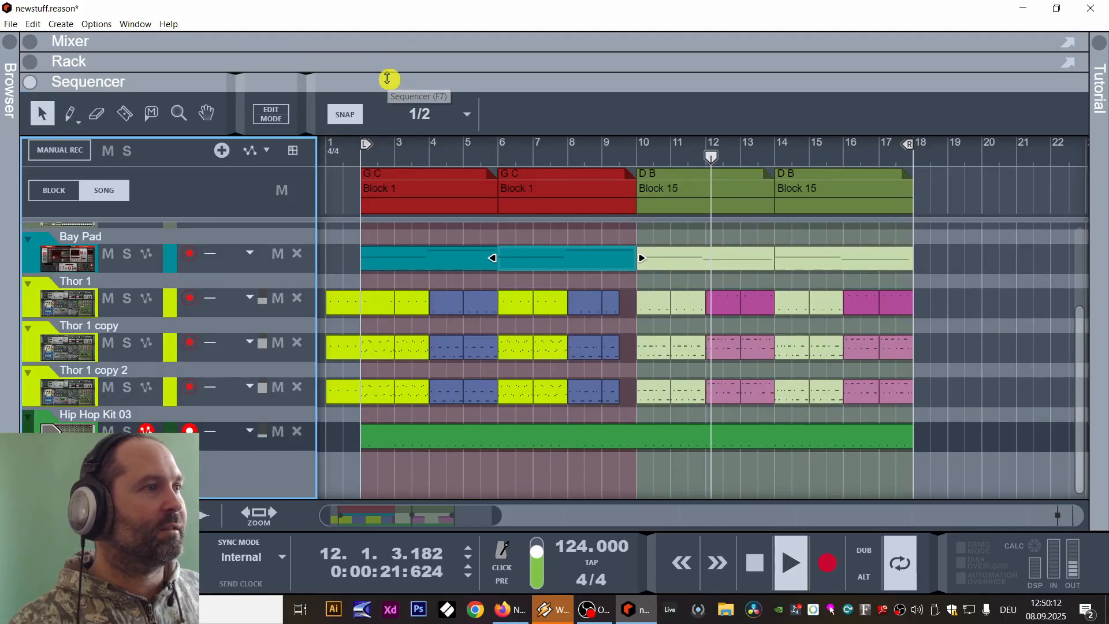
Split the green Hip Hop Kit 03 clip around 9.3 to 10.1 and delete that two-beat section.
left_click(646, 445)
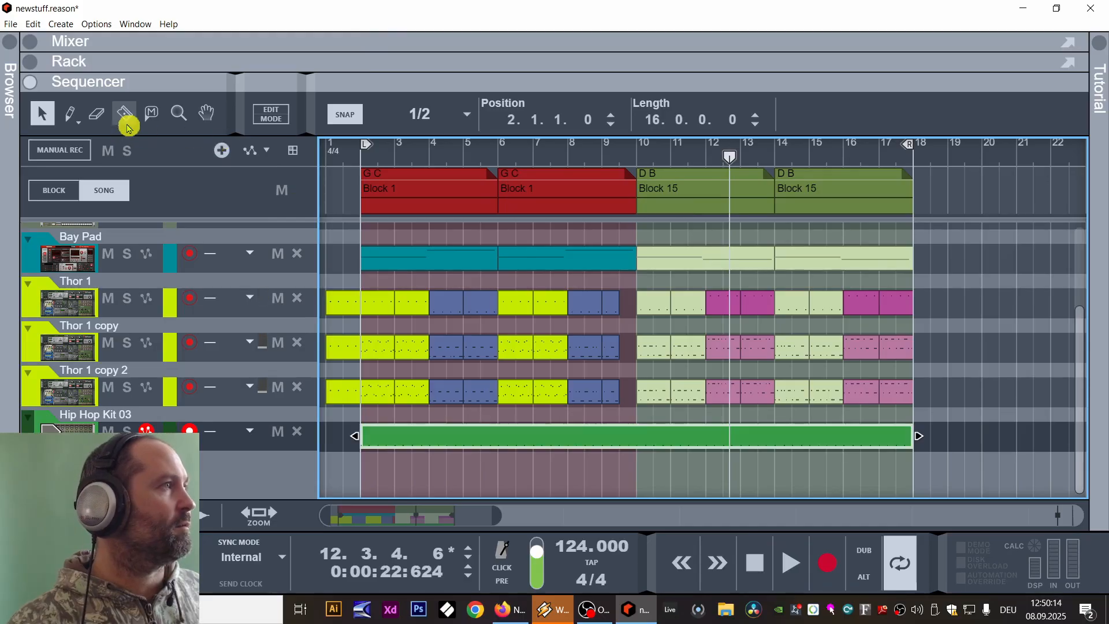
left_click(126, 121)
left_click_drag(635, 428, 635, 429)
left_click(42, 119)
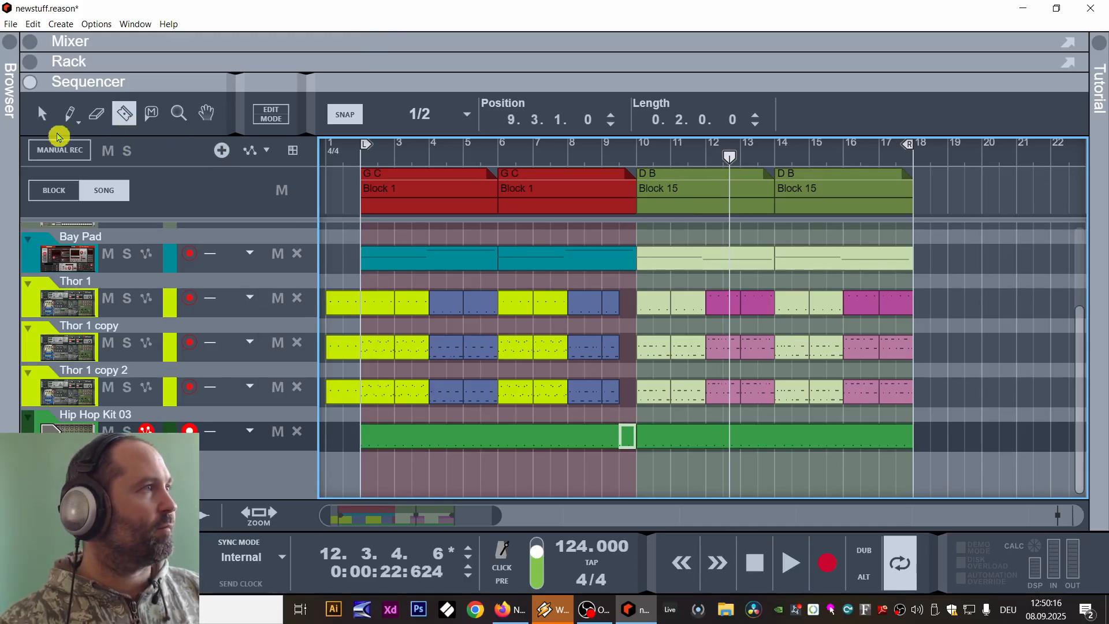
key("Delete")
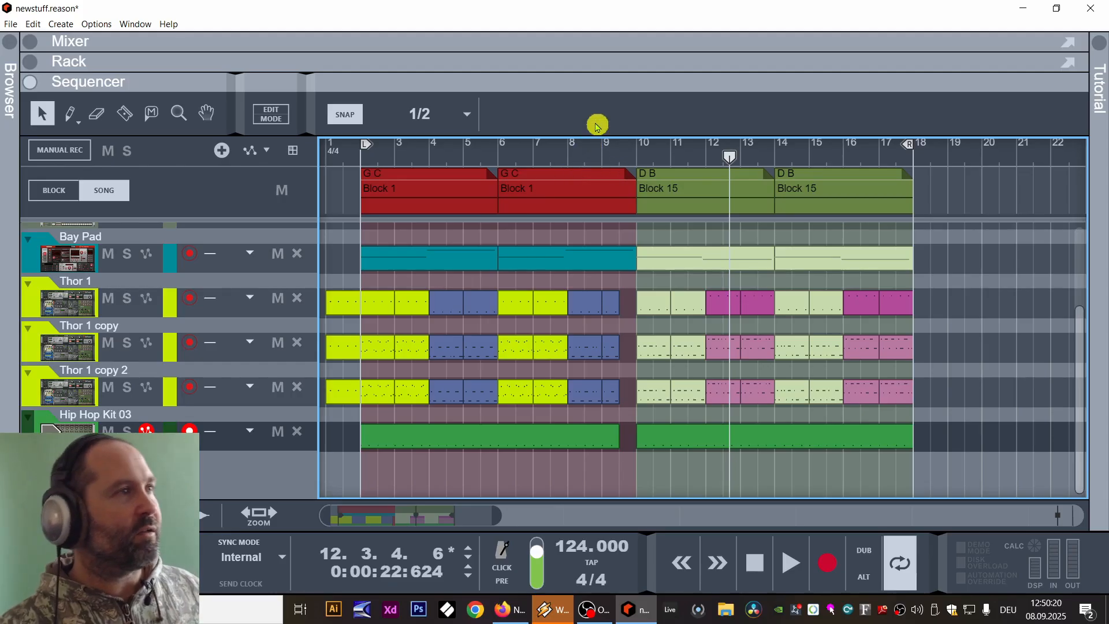
Play the arrangement from bar 8 through the drum break into Block 15.
left_click(563, 163)
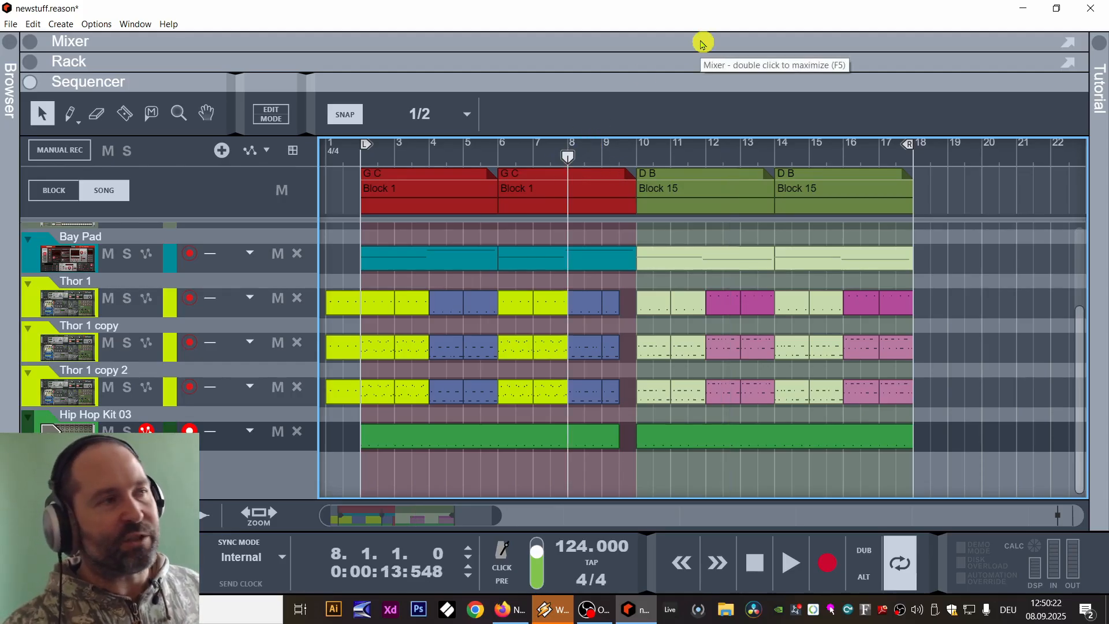
key("space")
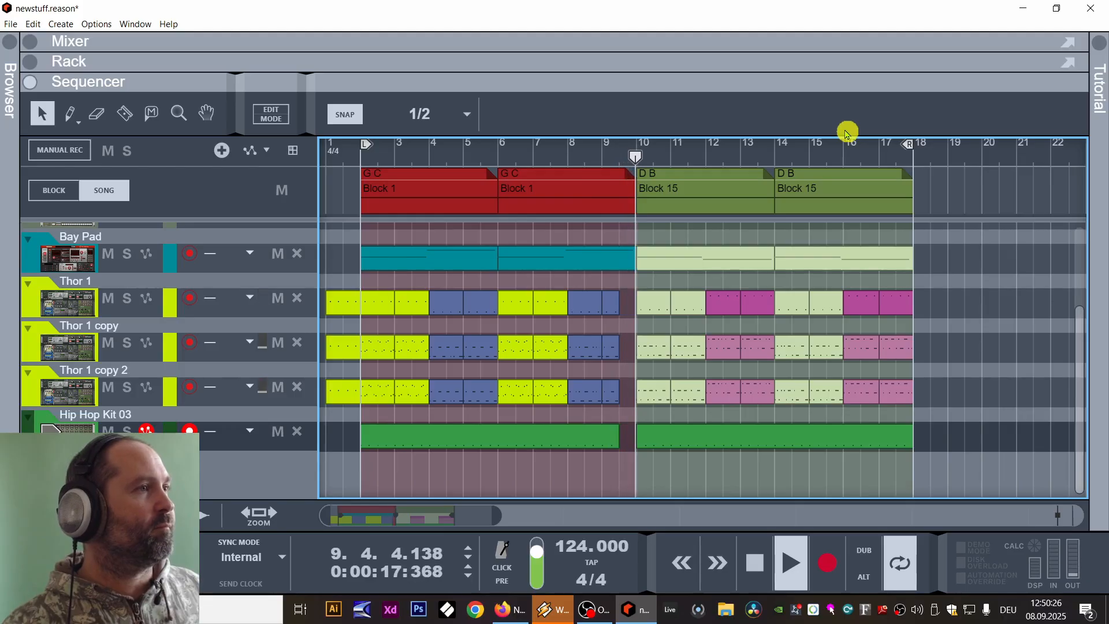
key("space")
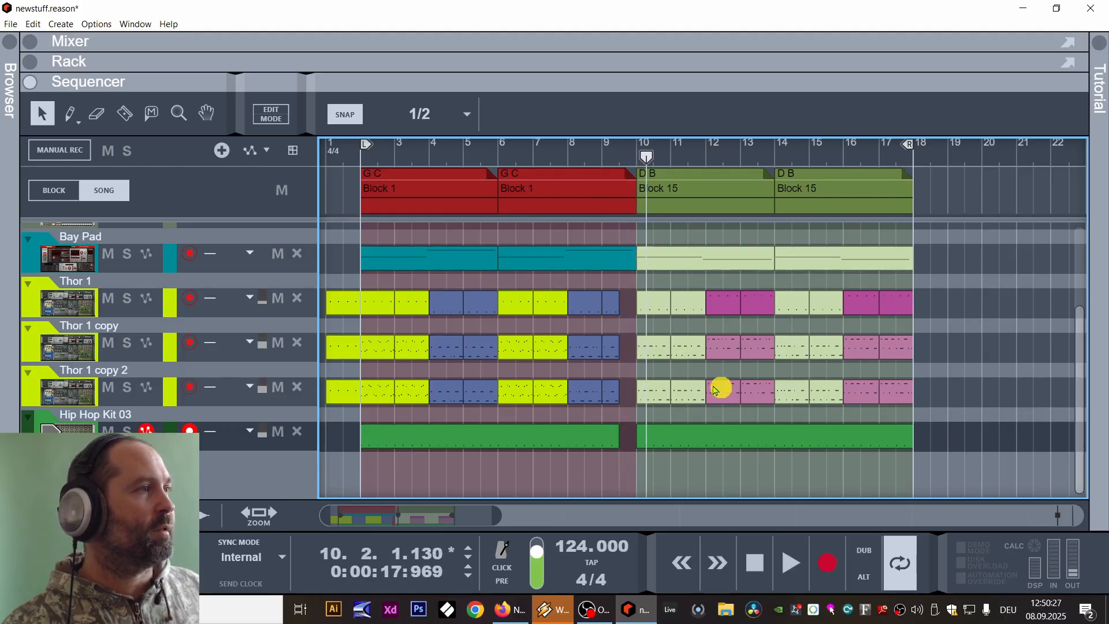
Copy the patterns of Redrum 1 and the upper Hip Hop Kit 03 to their tracks and disable pattern section playback.
left_click(32, 65)
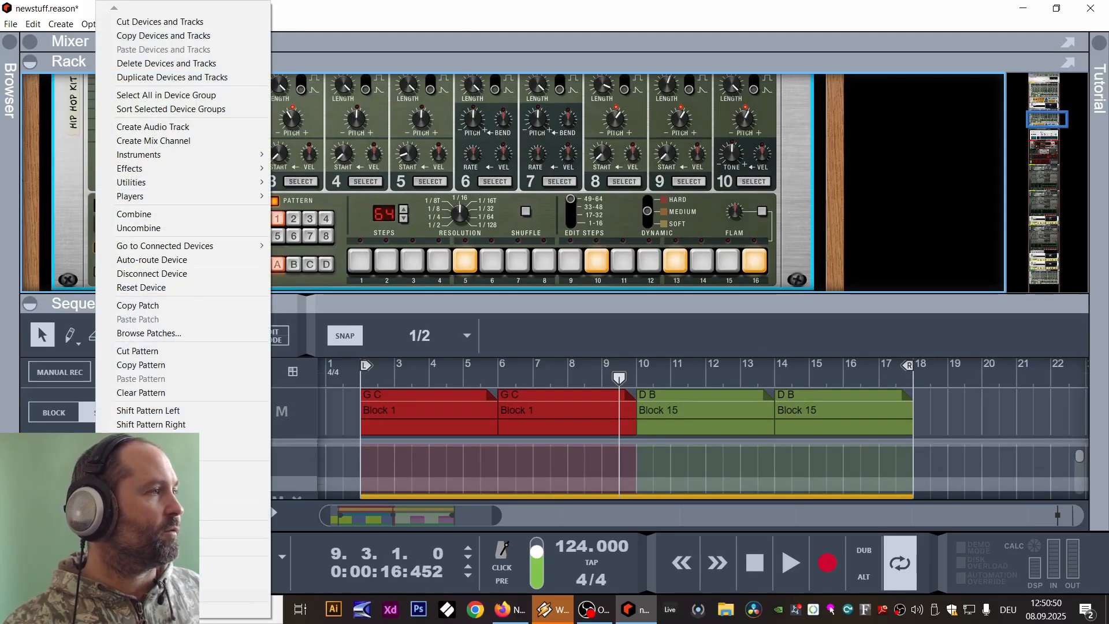
left_click(162, 529)
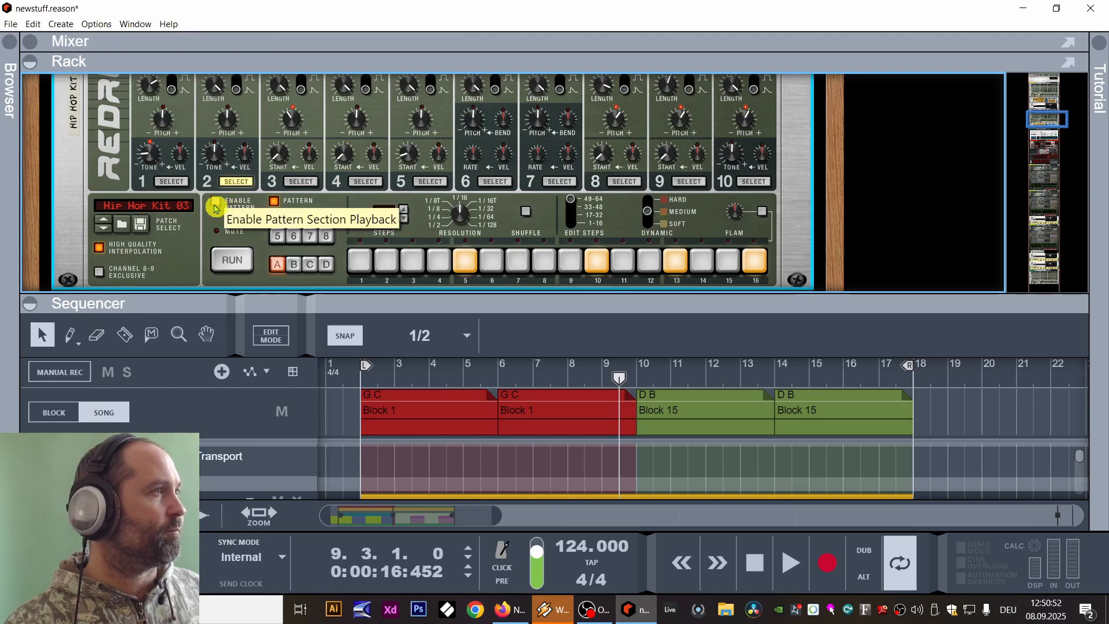
double_click(349, 302)
Shorten the Redrum 1 and upper Hip Hop Kit 03 clips together to a length of 7.2.0.0 and play from bar 8.
left_click_drag(618, 272, 751, 309)
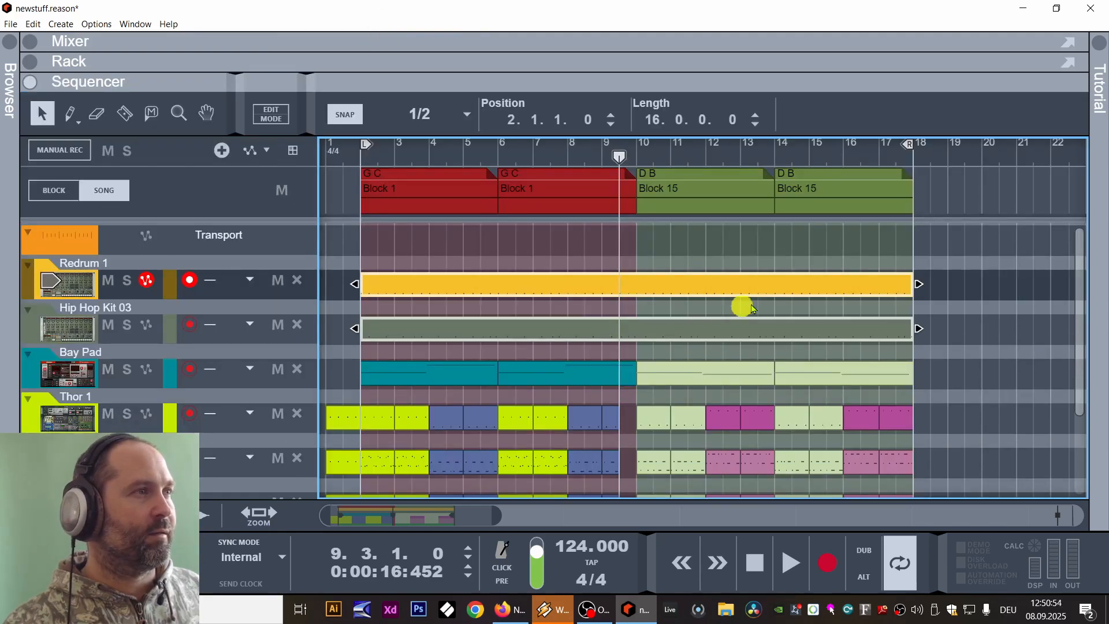
left_click_drag(923, 283, 622, 295)
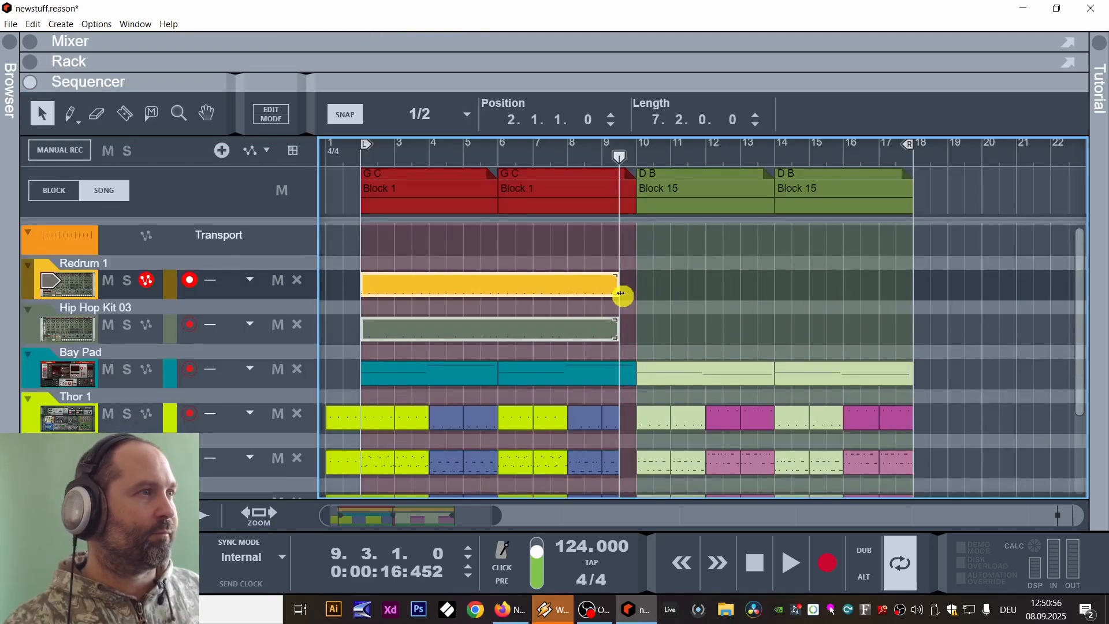
left_click(570, 157)
key("space")
Copy the shortened Redrum 1 and Hip Hop Kit 03 clips from bar 2 to bar 10.
left_click_drag(713, 227, 520, 328)
left_click_drag(495, 331, 771, 349)
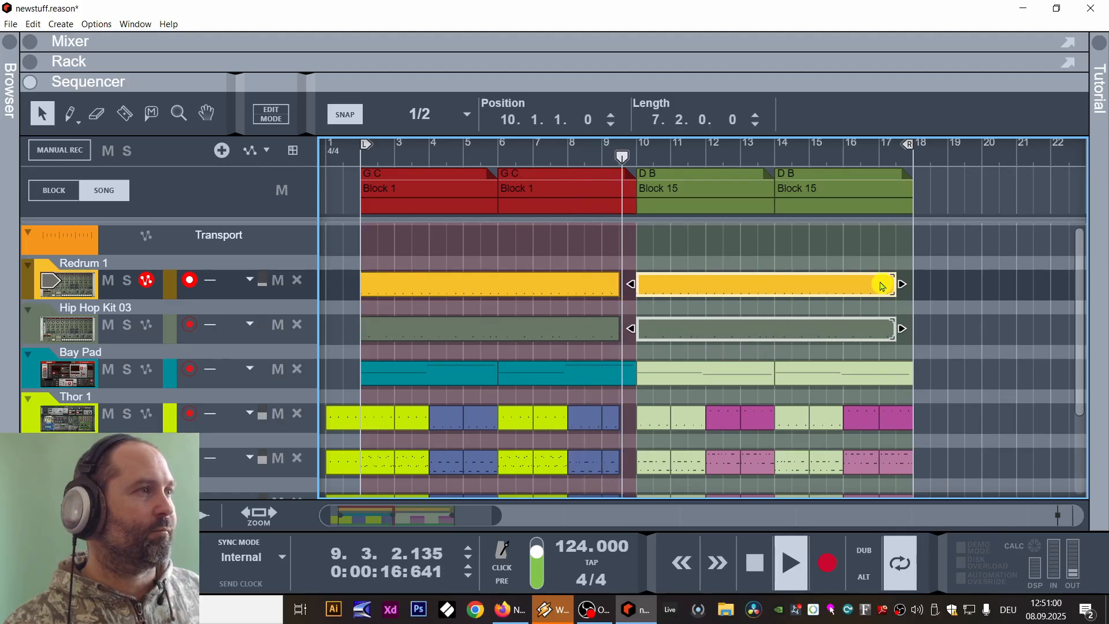
left_click(954, 276)
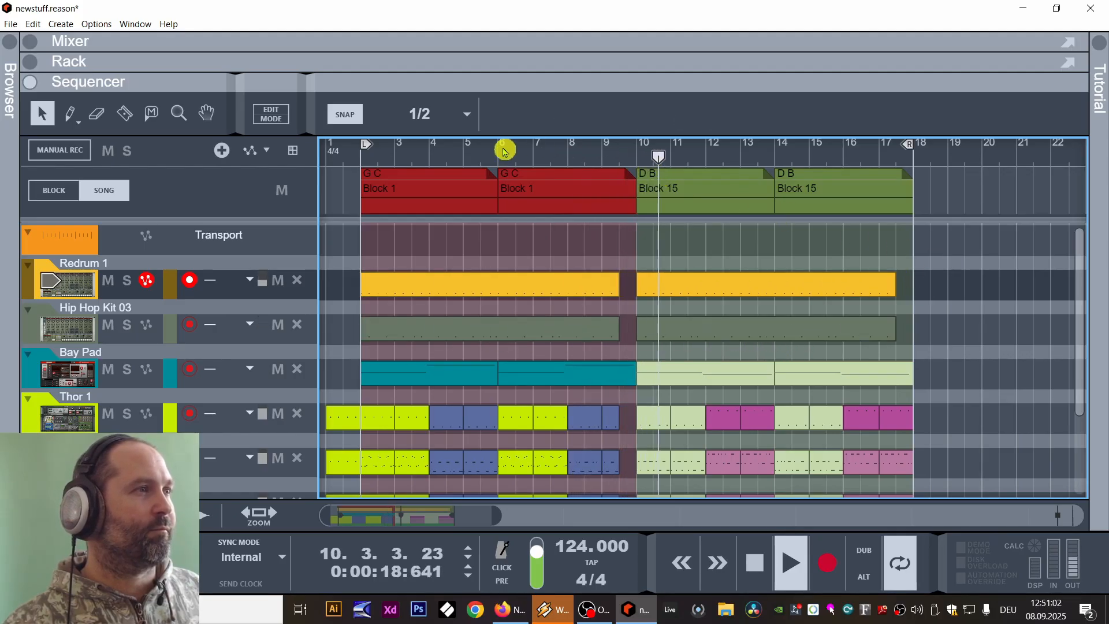
key("space")
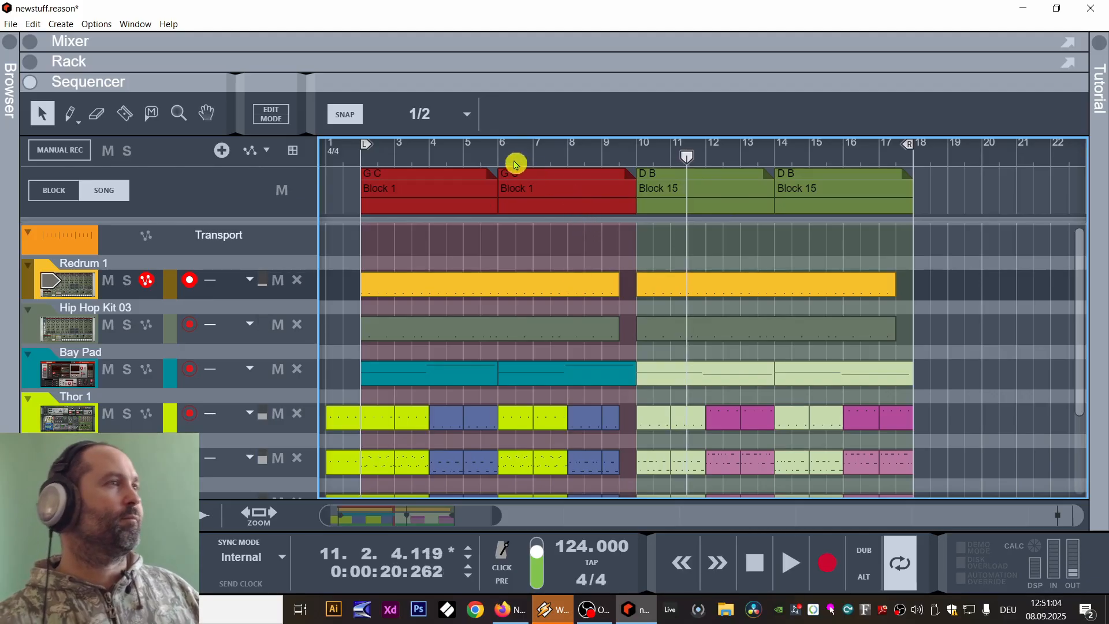
Play the arrangement from bar 6 through the break into Block 15.
left_click(537, 154)
left_click(497, 152)
key("space")
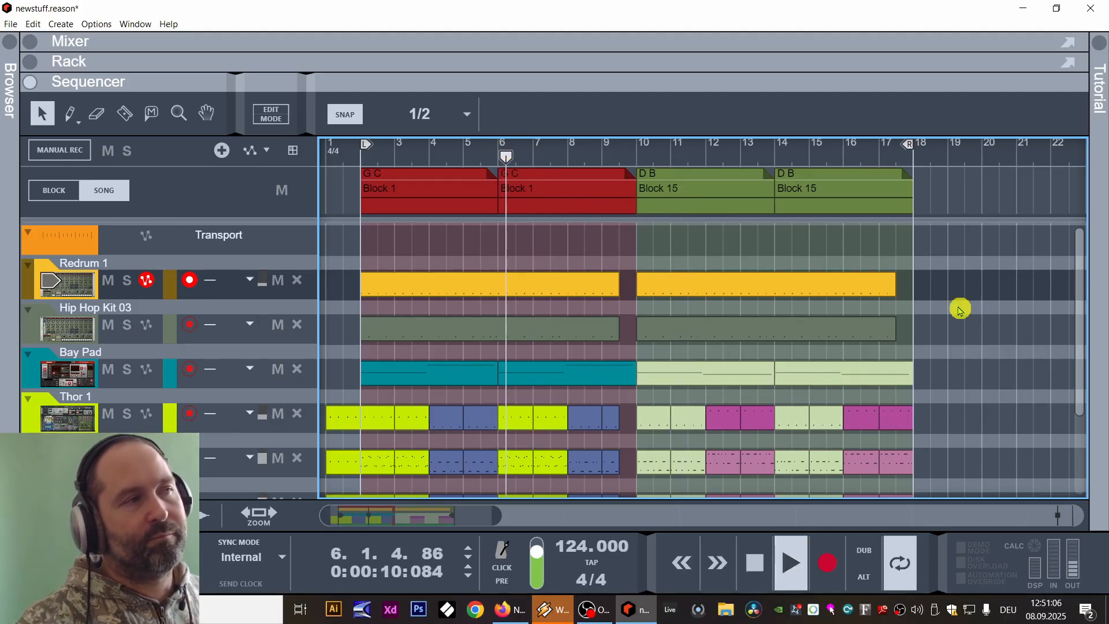
scroll(950, 295, "down", 3)
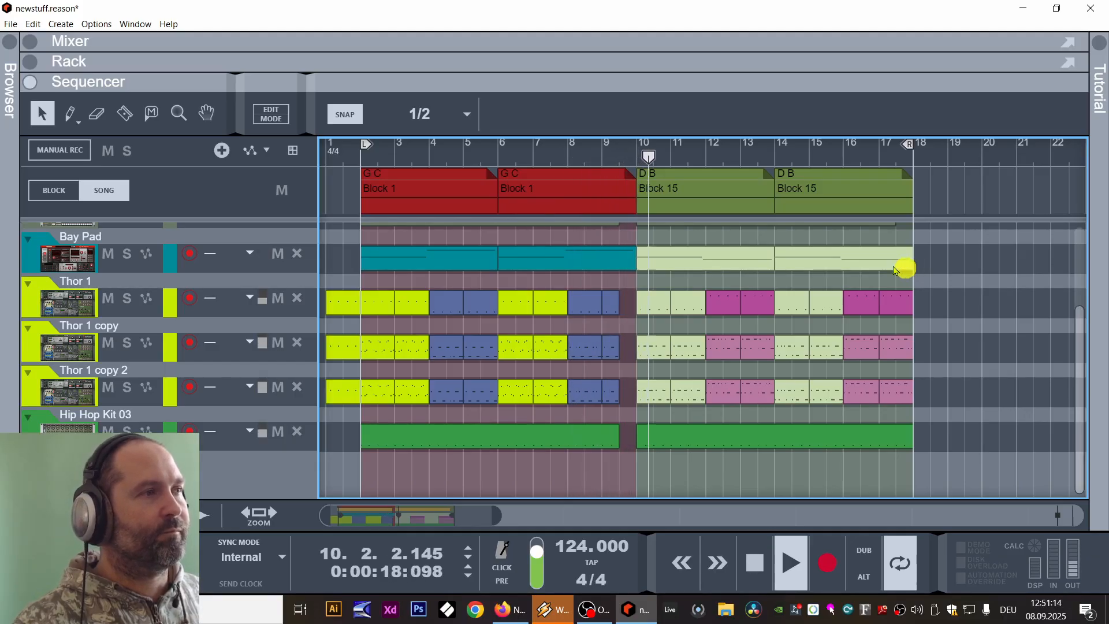
key("space")
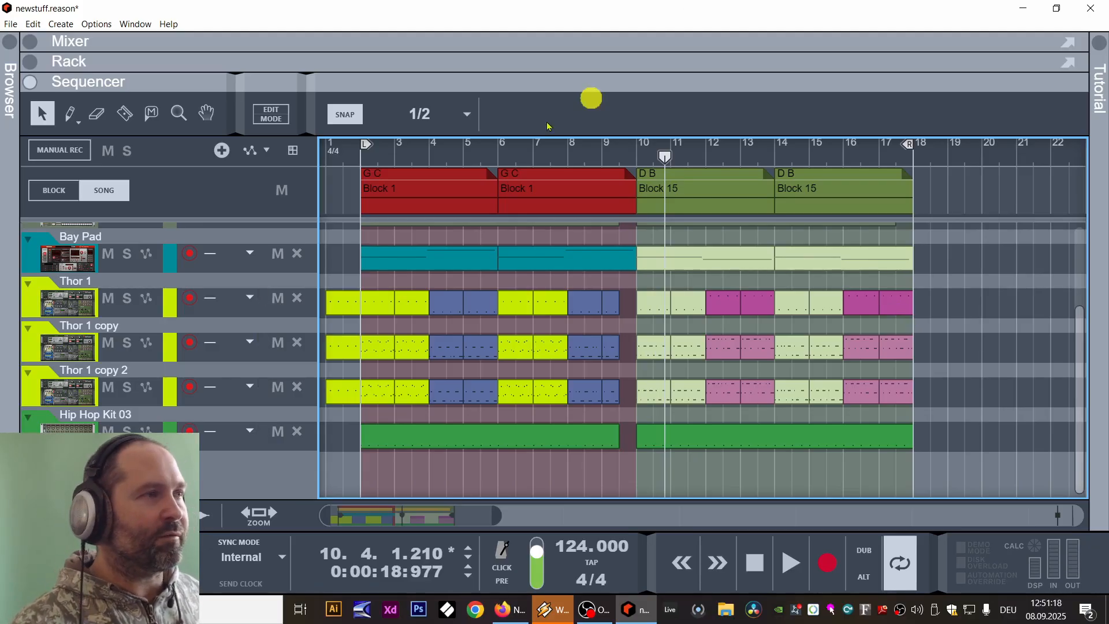
scroll(487, 389, "up", 3)
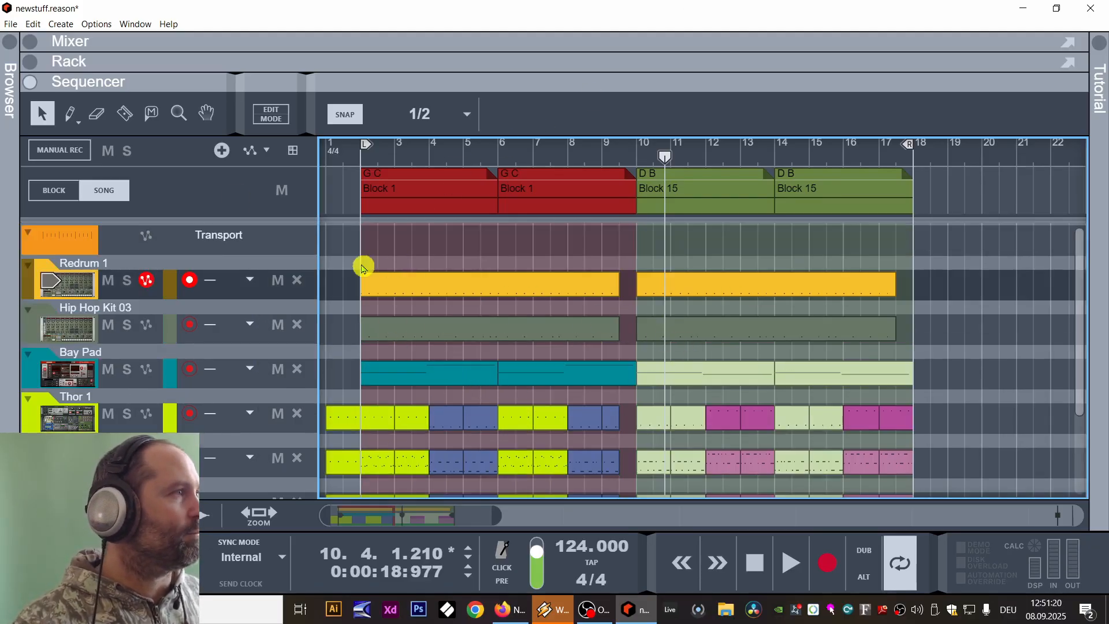
In the bar 10 Hip Hop Kit 03 clip, copy the snare hit to 9.4.4, 9.4.3 and 9.4.1 as a fill and play it.
double_click(684, 325)
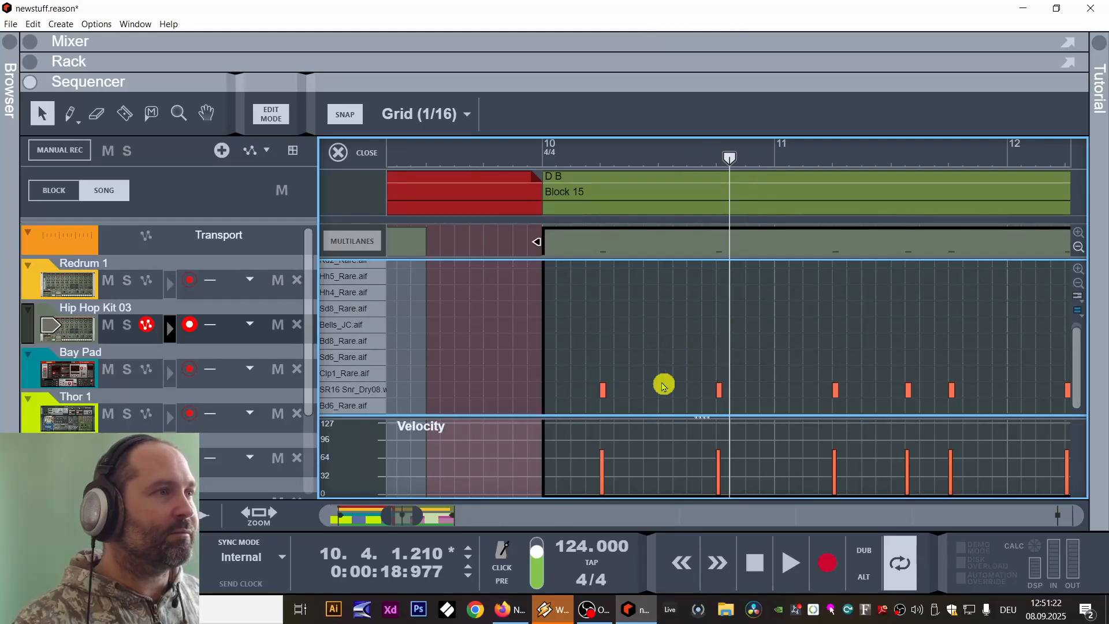
left_click(605, 391)
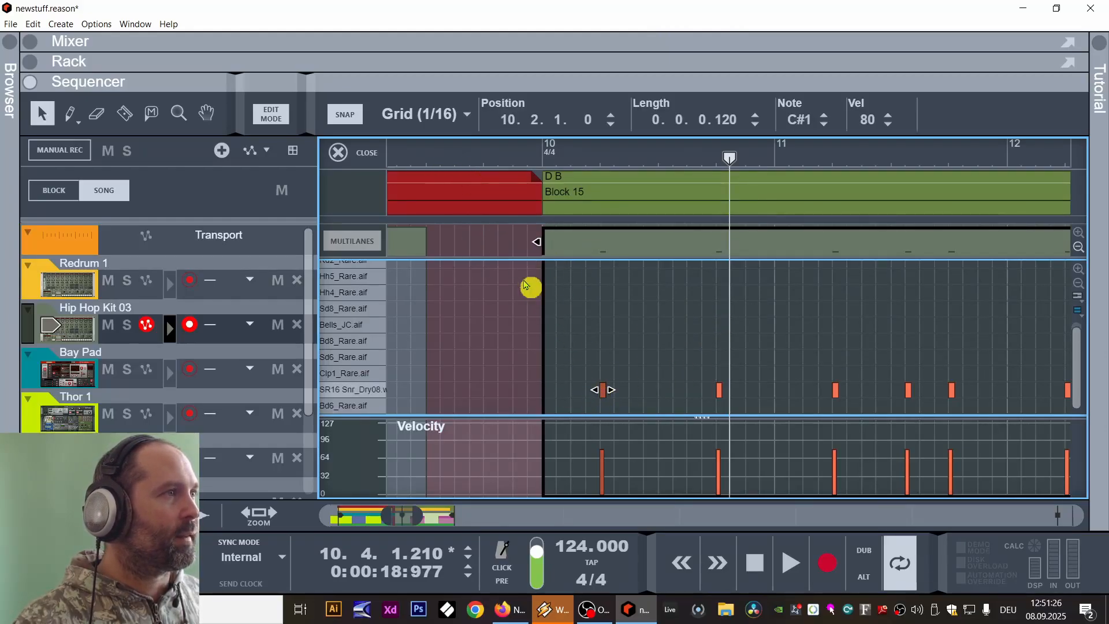
left_click_drag(607, 395, 522, 394)
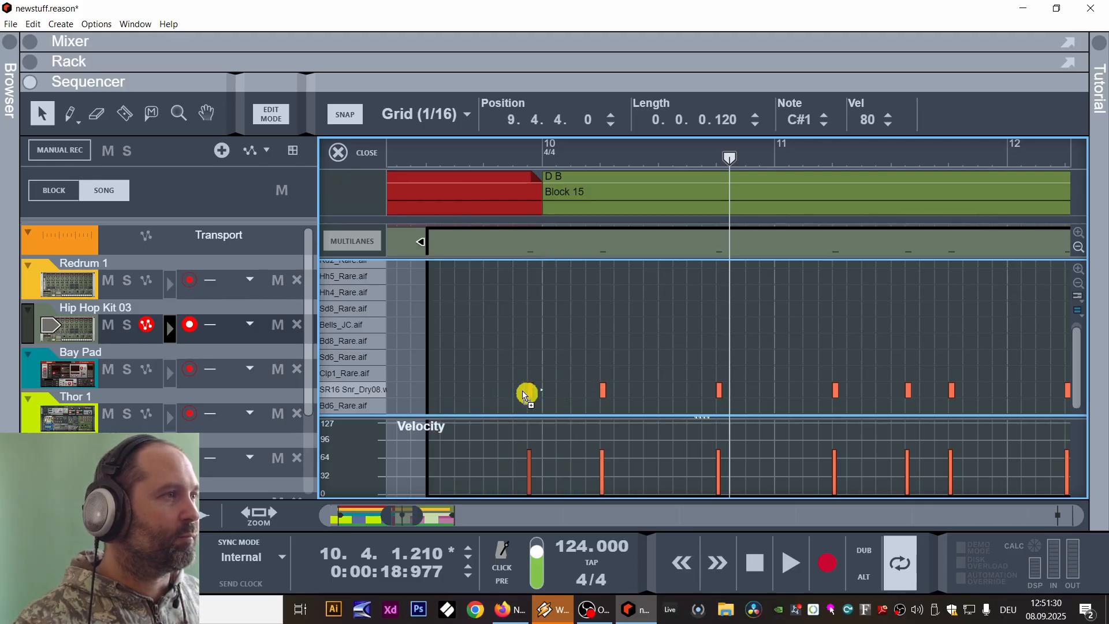
left_click_drag(498, 395, 487, 390)
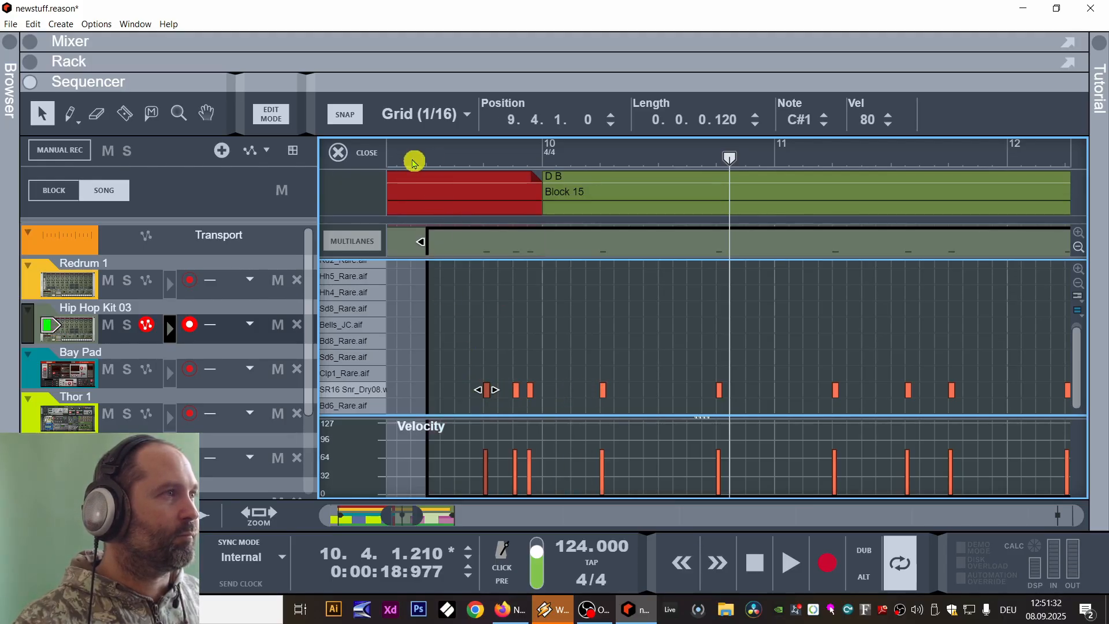
left_click(411, 159)
key("space")
left_click(499, 338)
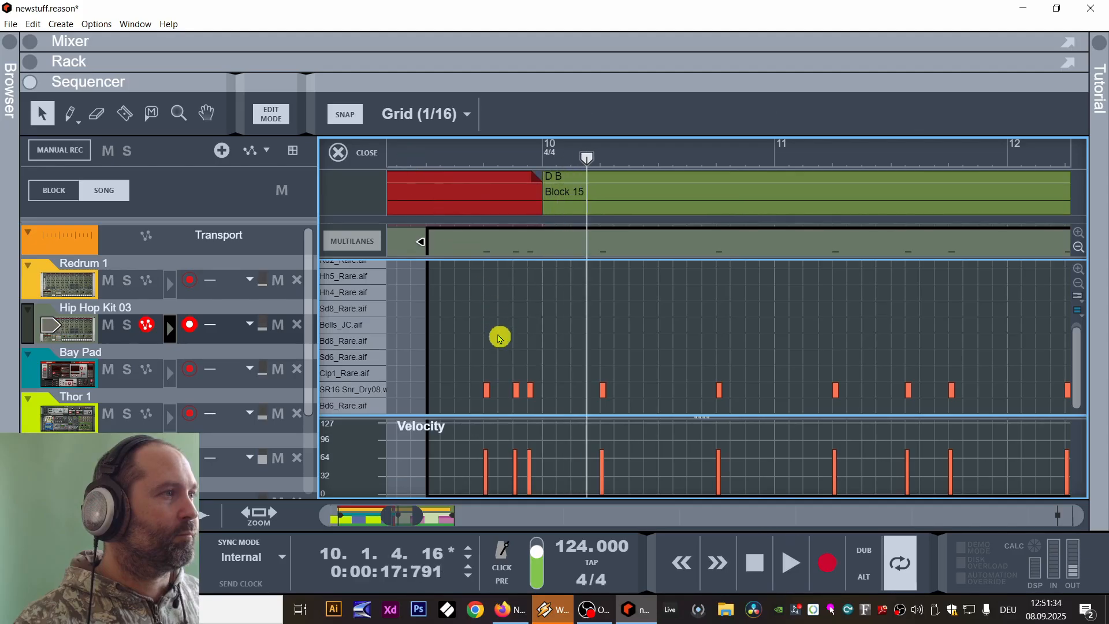
Try an extra snare hit at 10.1.1 by copying the last fill note, and replay the transition from bar 9.
left_click(531, 393)
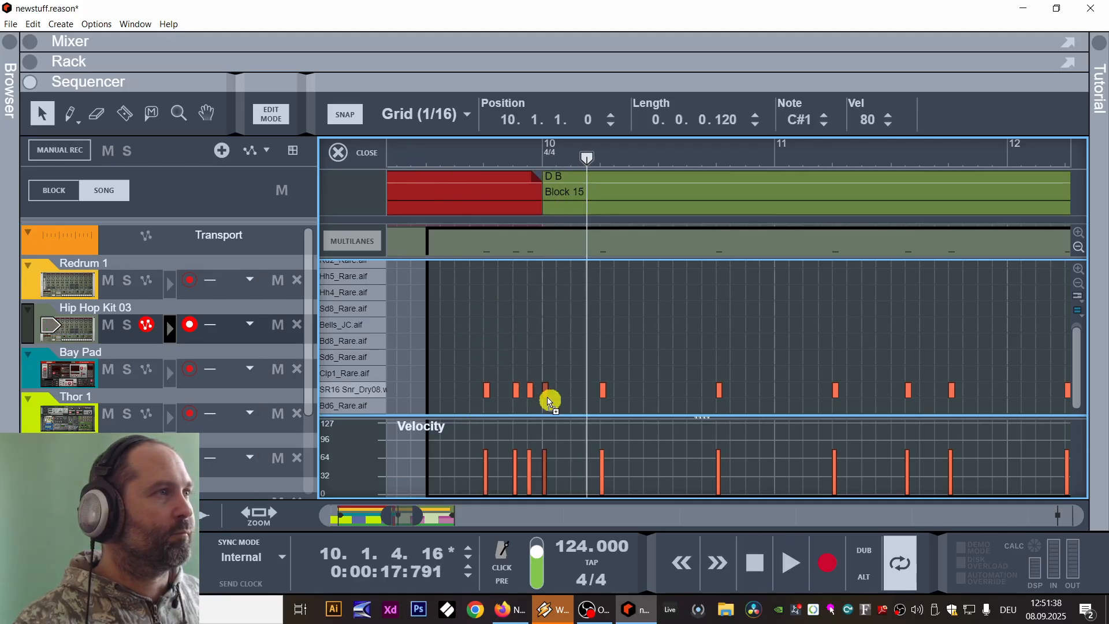
left_click(445, 145)
key("space")
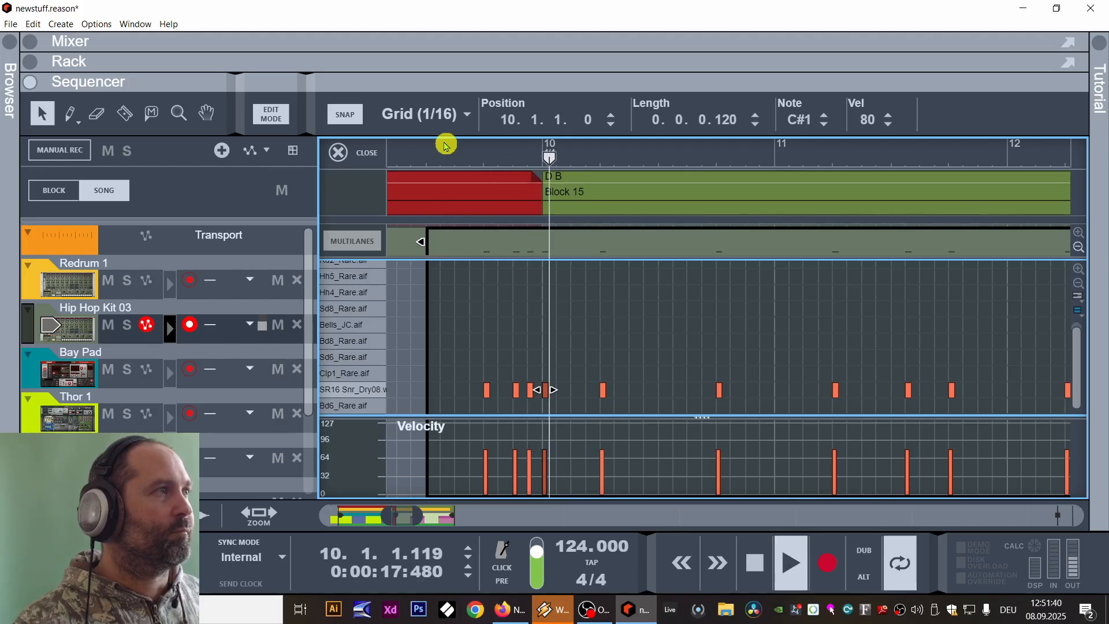
key("space")
left_click(462, 153)
key("space")
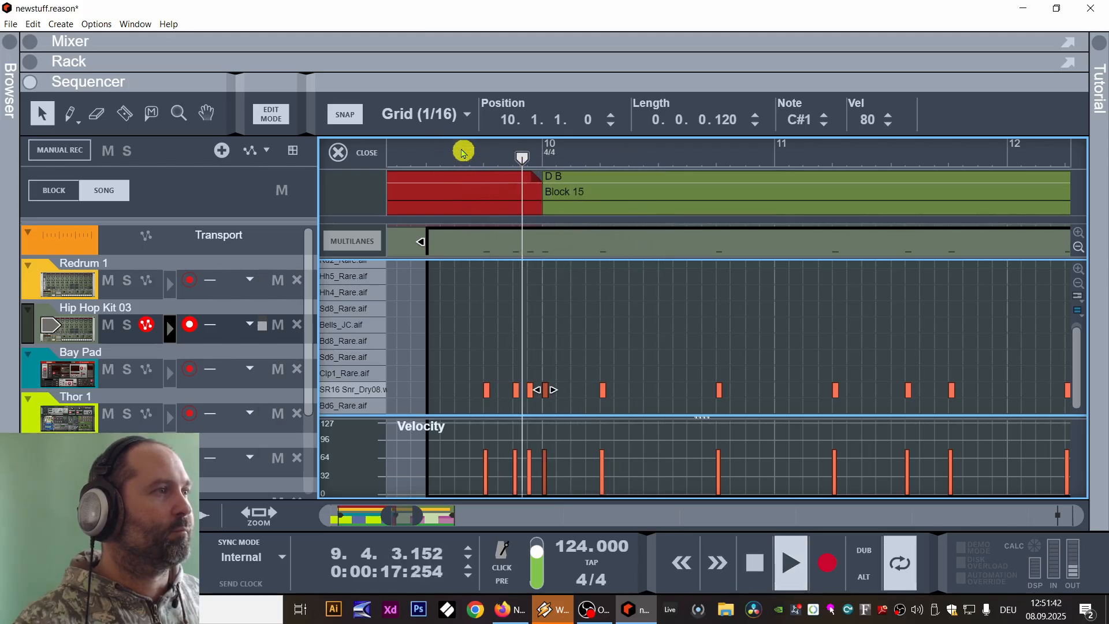
key("space")
left_click(454, 152)
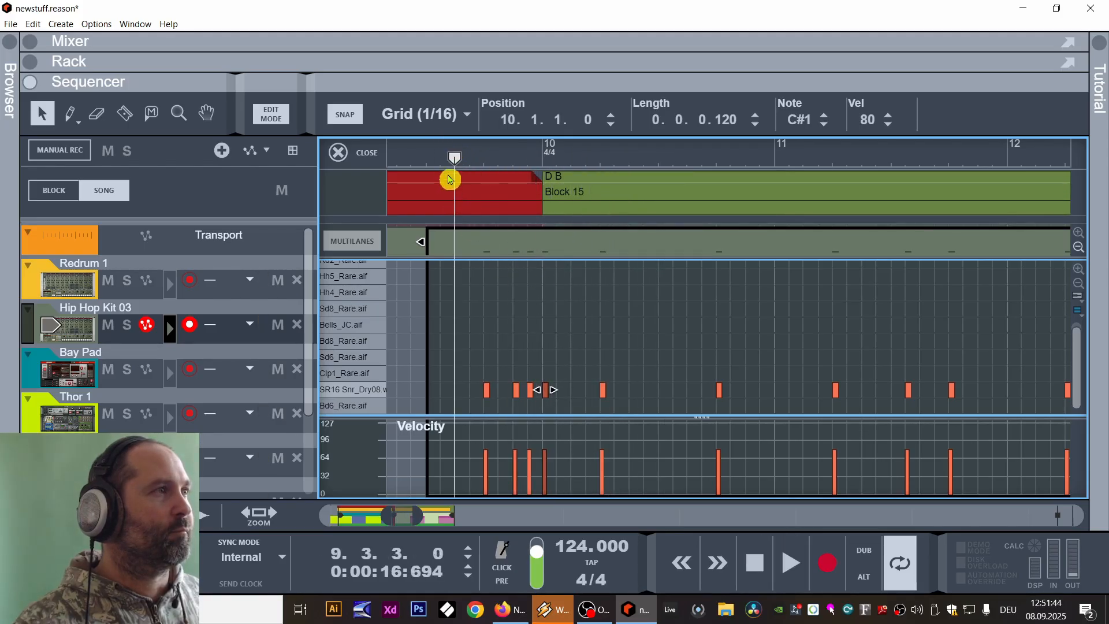
Nudge the extra snare hit to 9.4.4.239, and delete it from the clip.
left_click(612, 125)
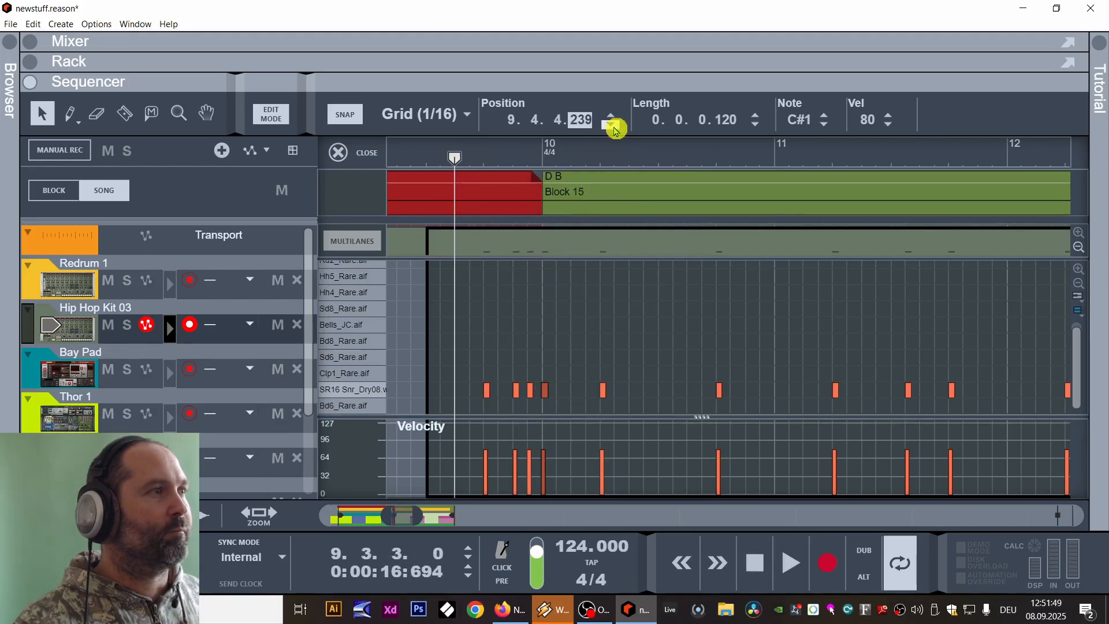
left_click(544, 391)
key("Delete")
Set the snap grid to 1/32, copy the last fill snare to 9.4.4.120 and play the fill into bar 10.
left_click(454, 115)
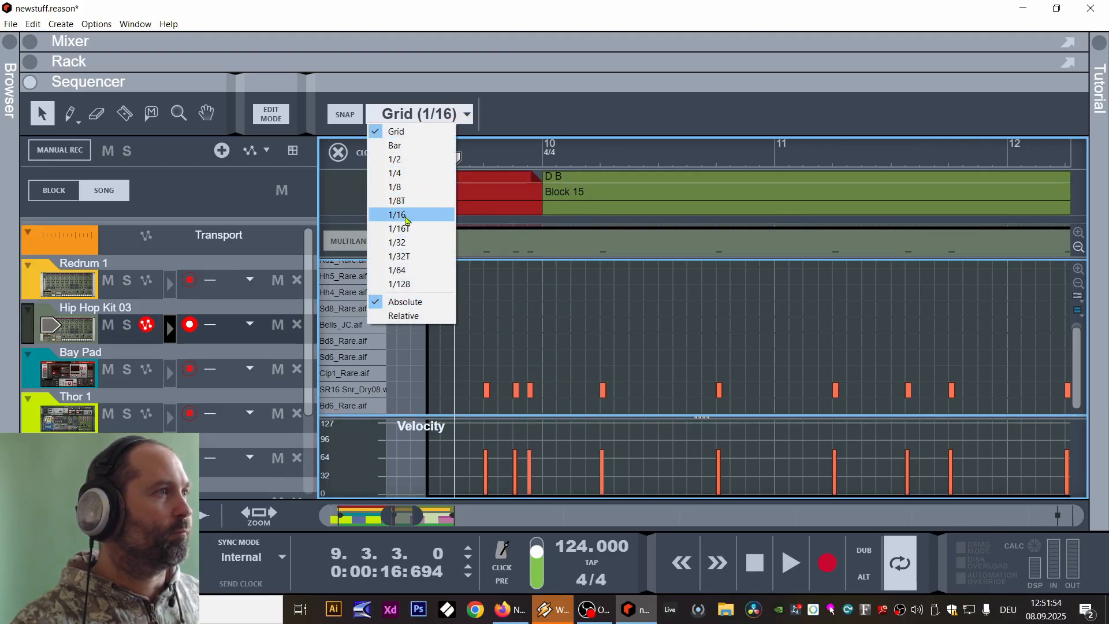
left_click(407, 243)
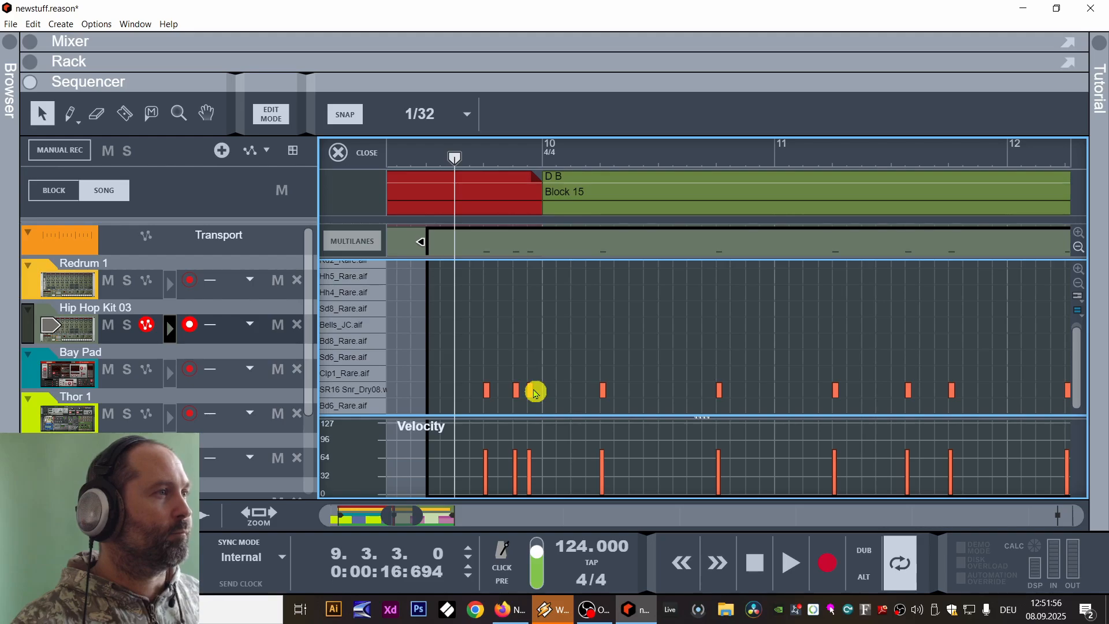
left_click_drag(535, 392, 541, 396)
key("space")
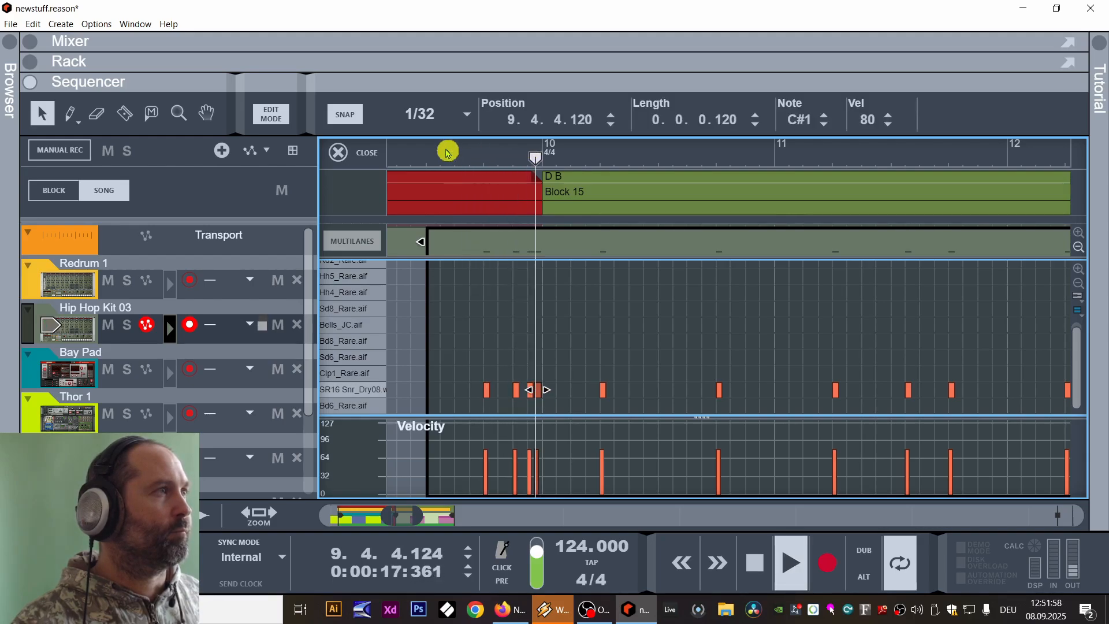
key("space")
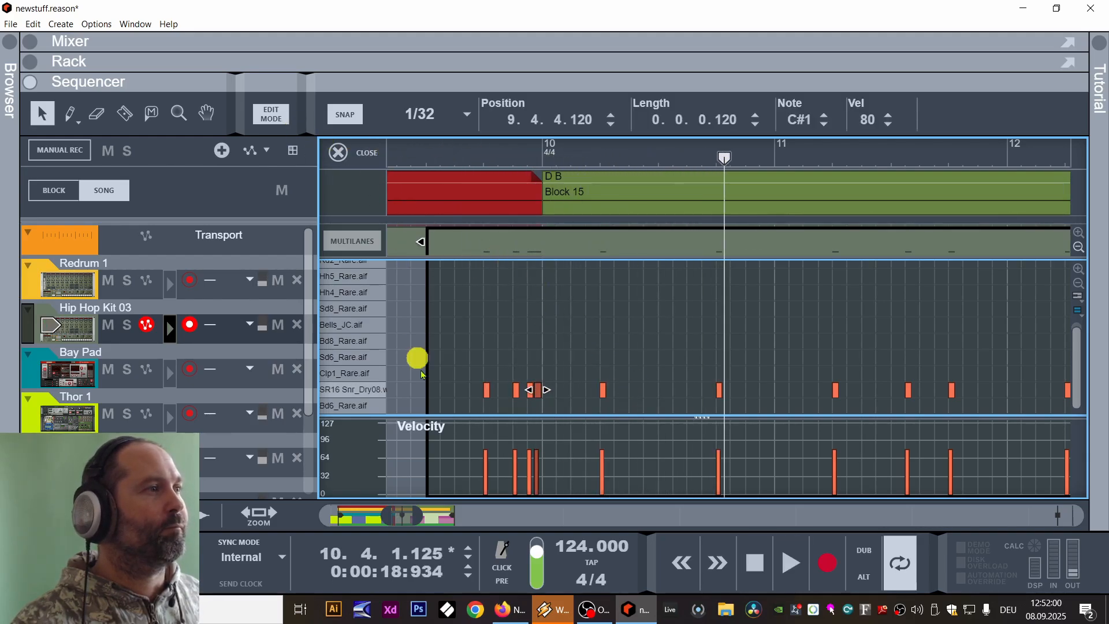
Draw a rising velocity ramp across the four fill snare hits, ending at 66, and close the clip editor.
left_click(80, 122)
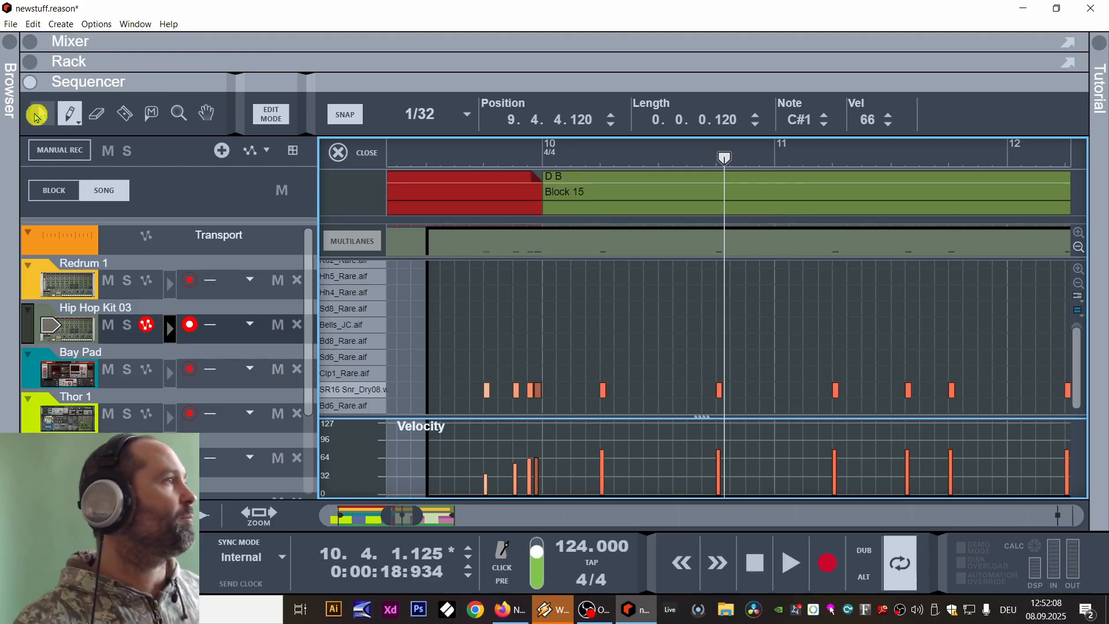
left_click_drag(389, 517, 355, 516)
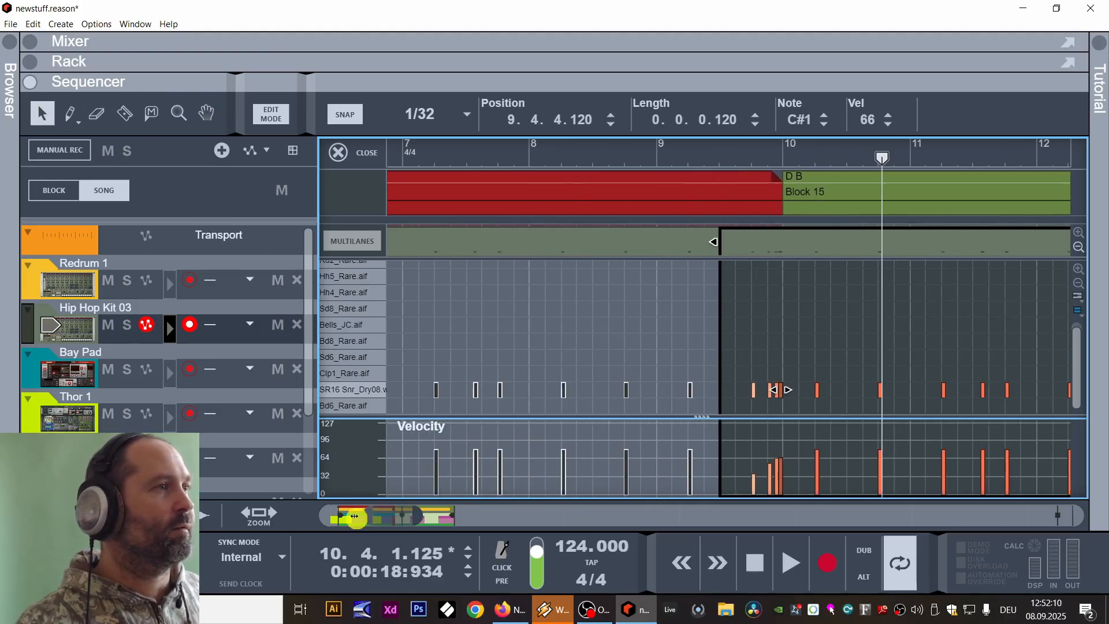
left_click(244, 122)
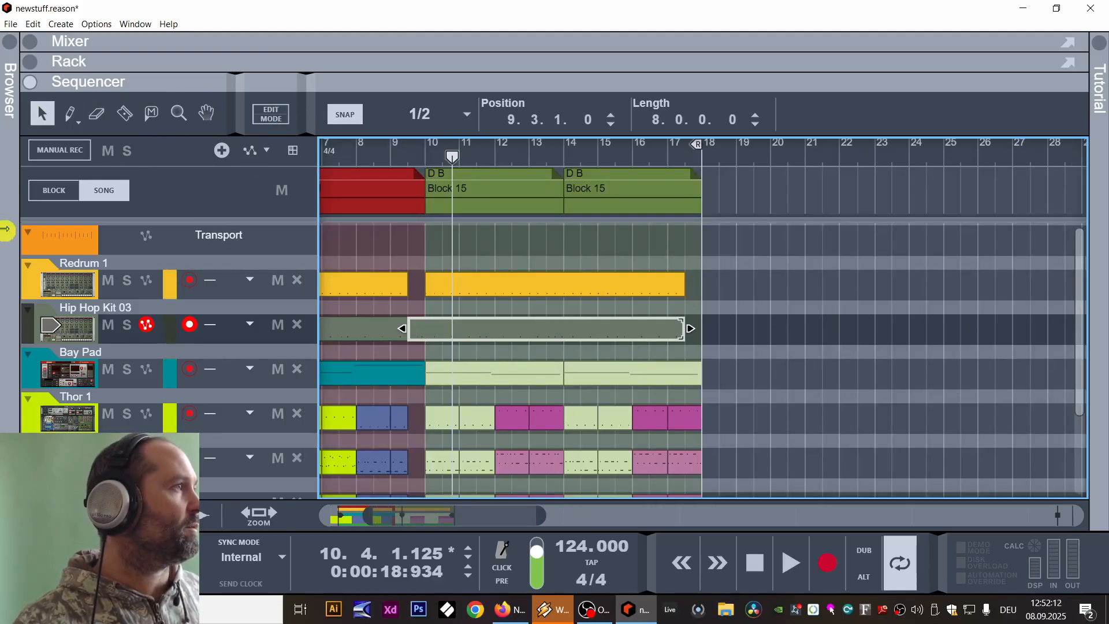
Open the VEC1 FX sample folder in the browser and audition VEC1 FX 004.wav and VEC1 FX 003.wav.
left_click(6, 229)
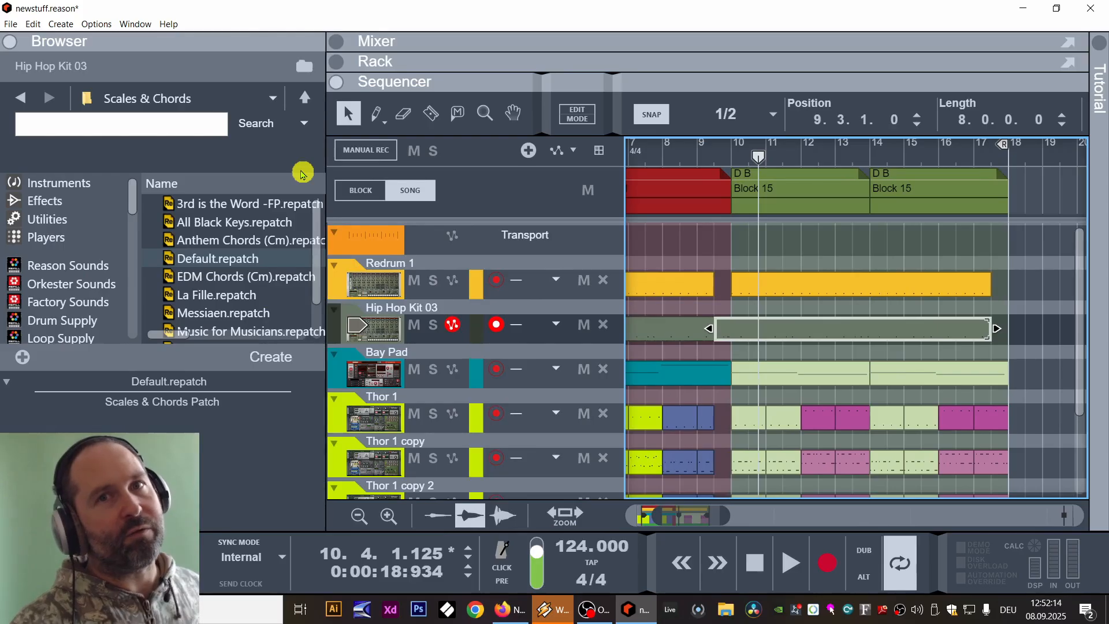
left_click(62, 301)
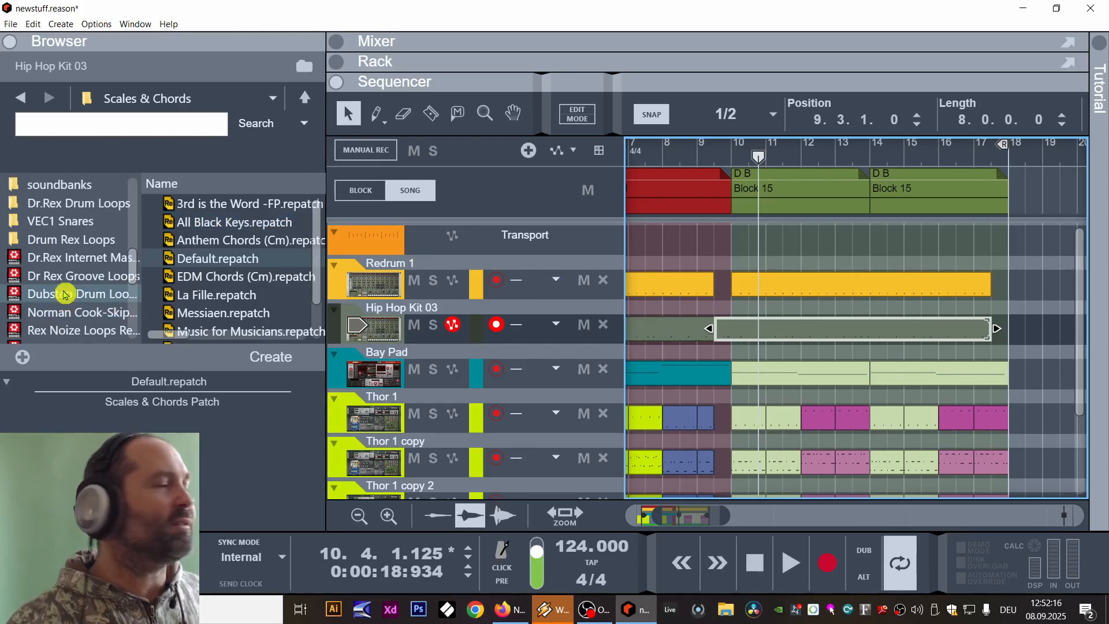
left_click(63, 294)
left_click(70, 298)
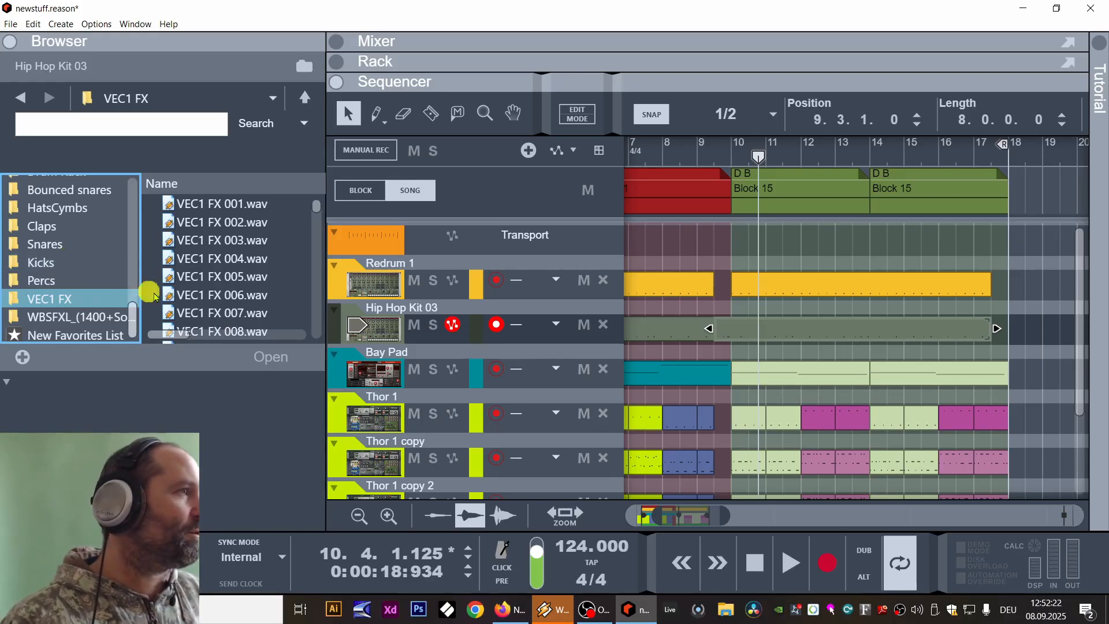
left_click(245, 258)
left_click(227, 283)
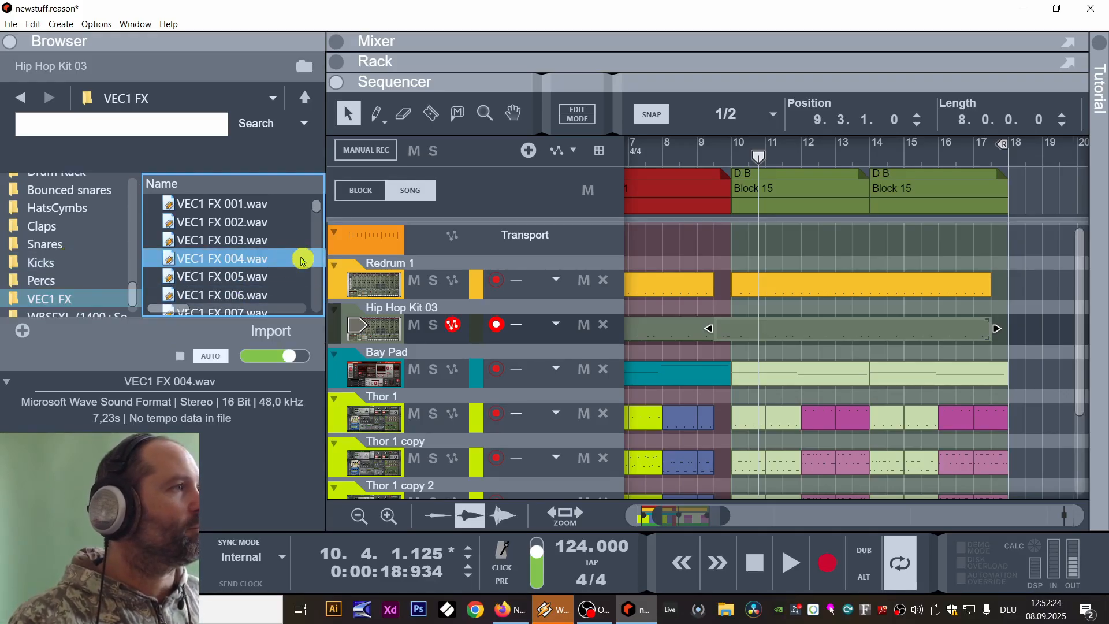
left_click(238, 240)
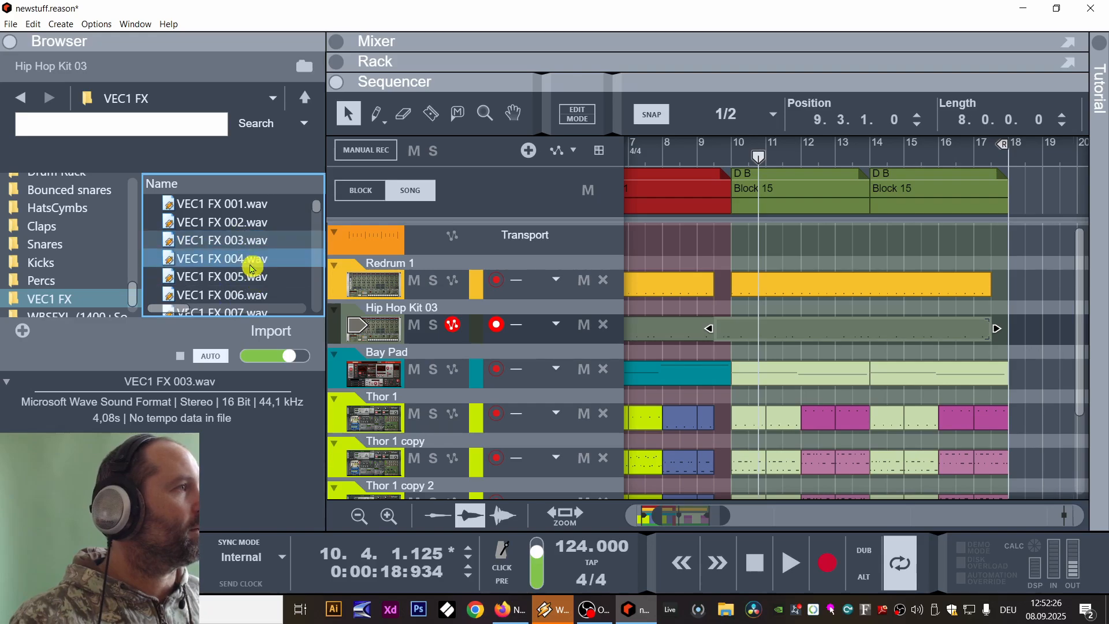
Audition VEC1 FX 017.wav and place it at 10.1.1 on a new audio track.
scroll(223, 281, "down", 4)
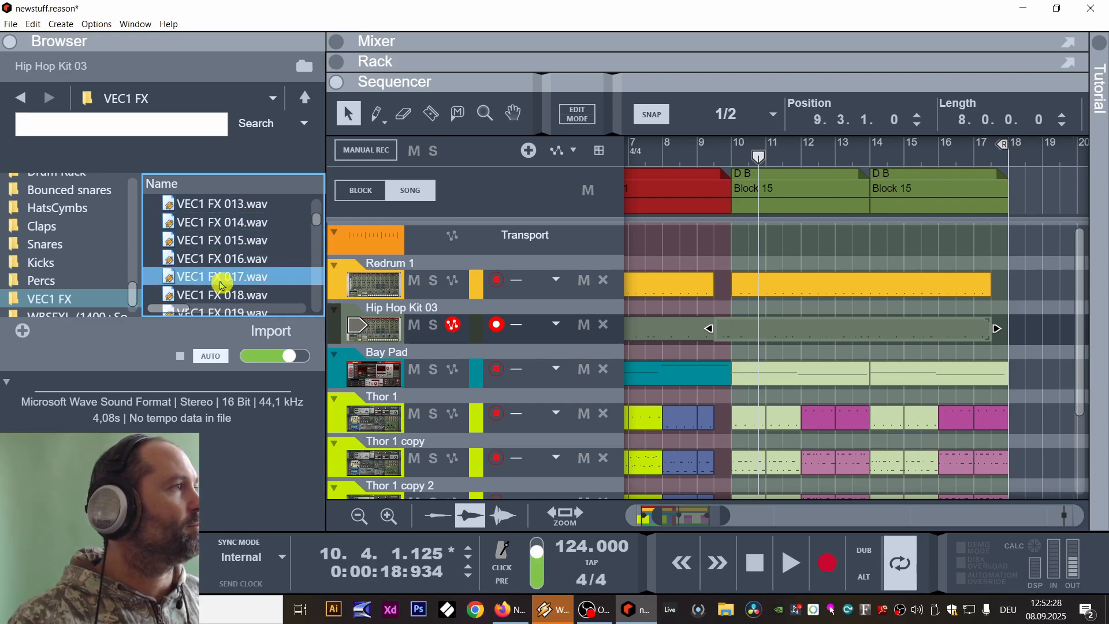
left_click(222, 277)
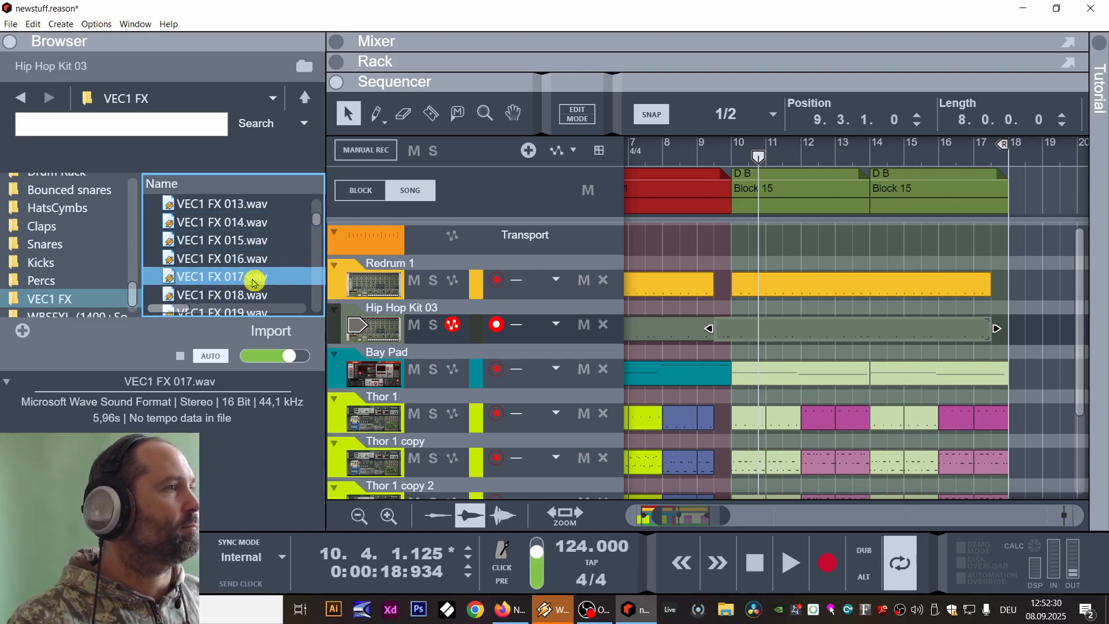
left_click_drag(266, 282, 738, 321)
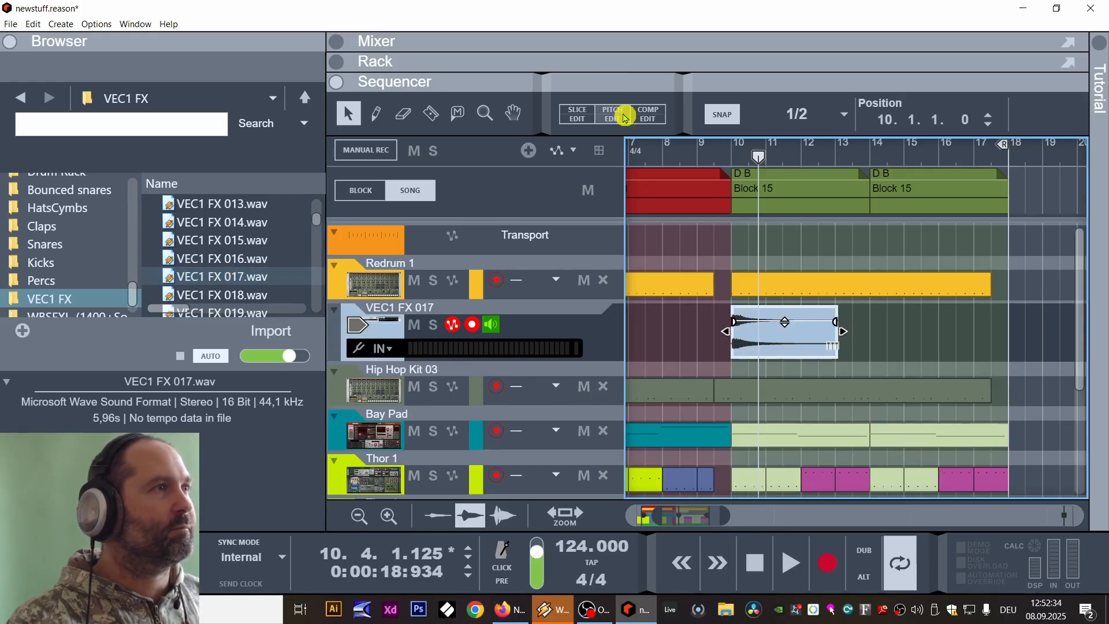
Lower the VEC1 FX 017 track level to about -20 dB while playing the transition into bar 10.
left_click_drag(460, 88, 449, 288)
left_click_drag(704, 90, 663, 92)
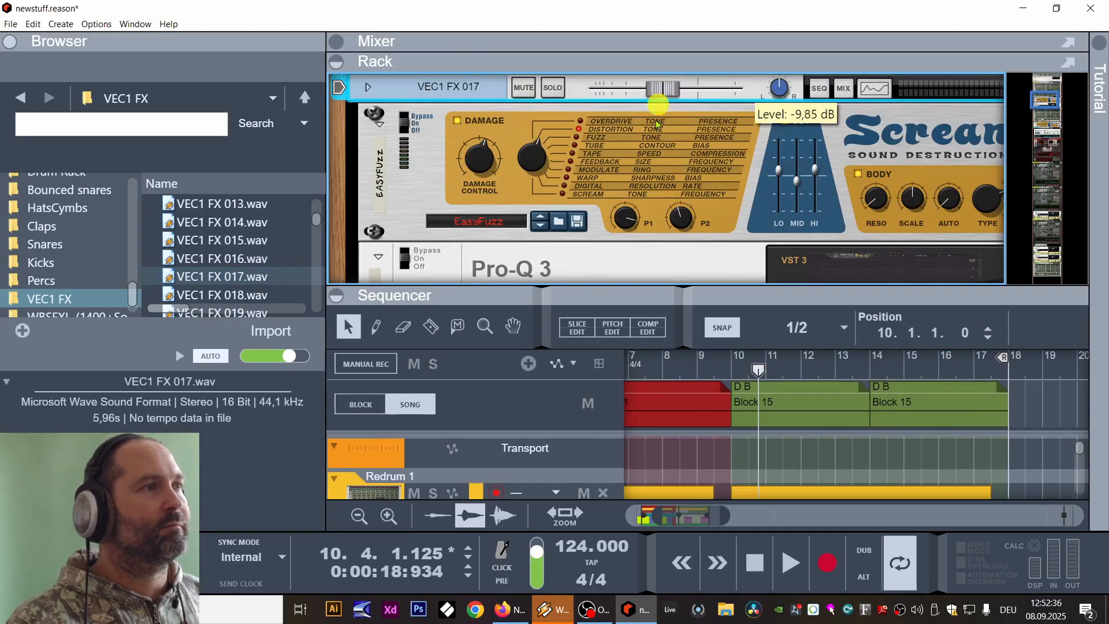
left_click_drag(735, 293, 735, 258)
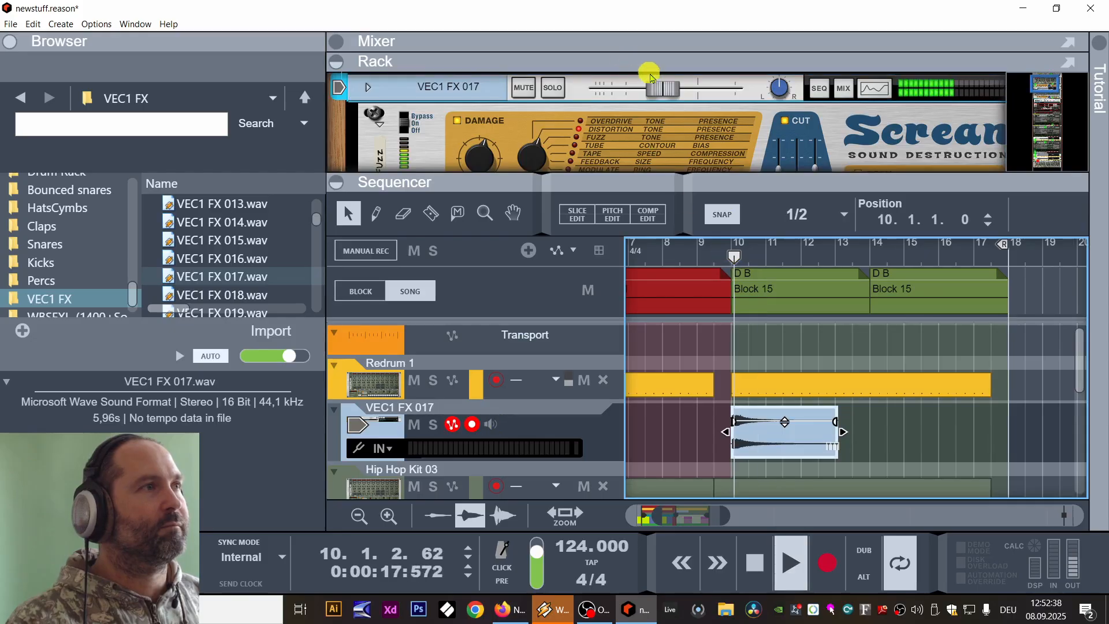
left_click(678, 245)
key("space")
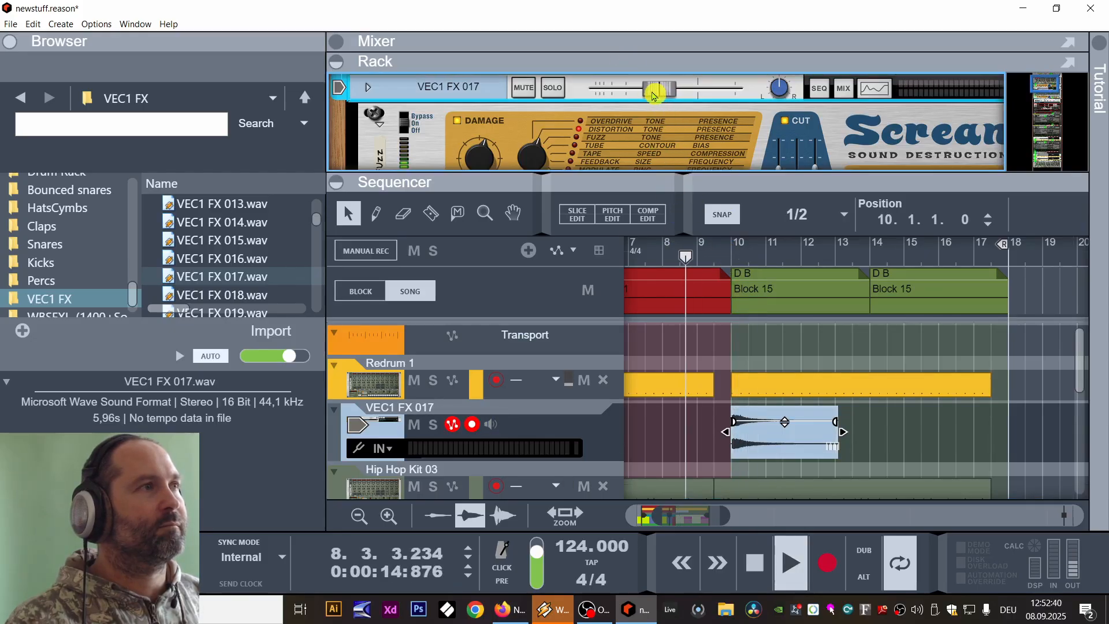
left_click_drag(658, 91, 638, 94)
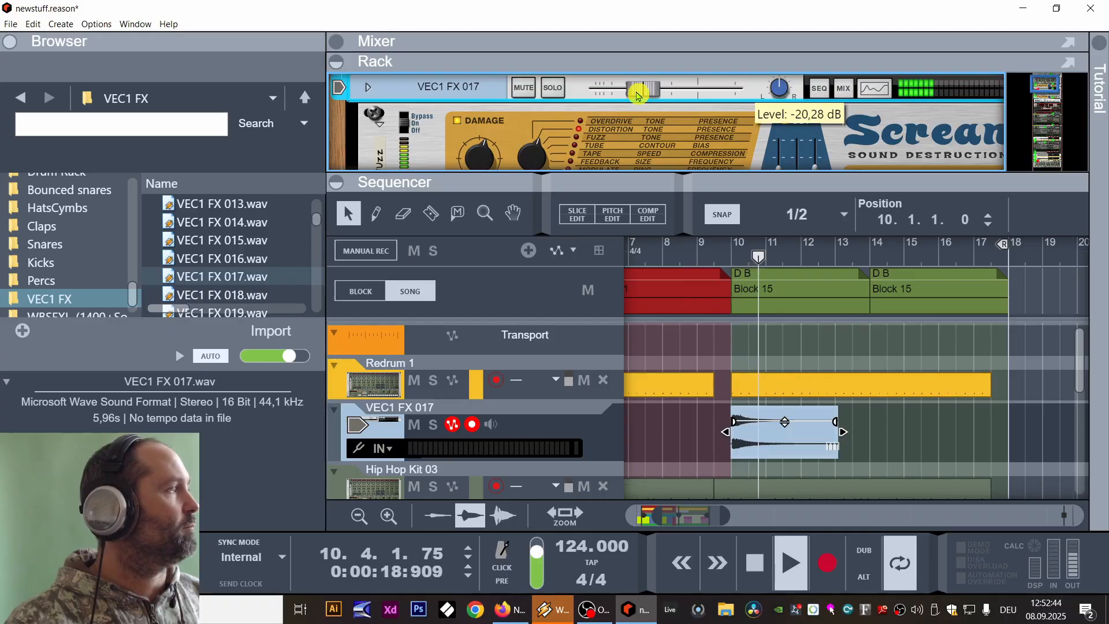
left_click_drag(726, 181, 718, 109)
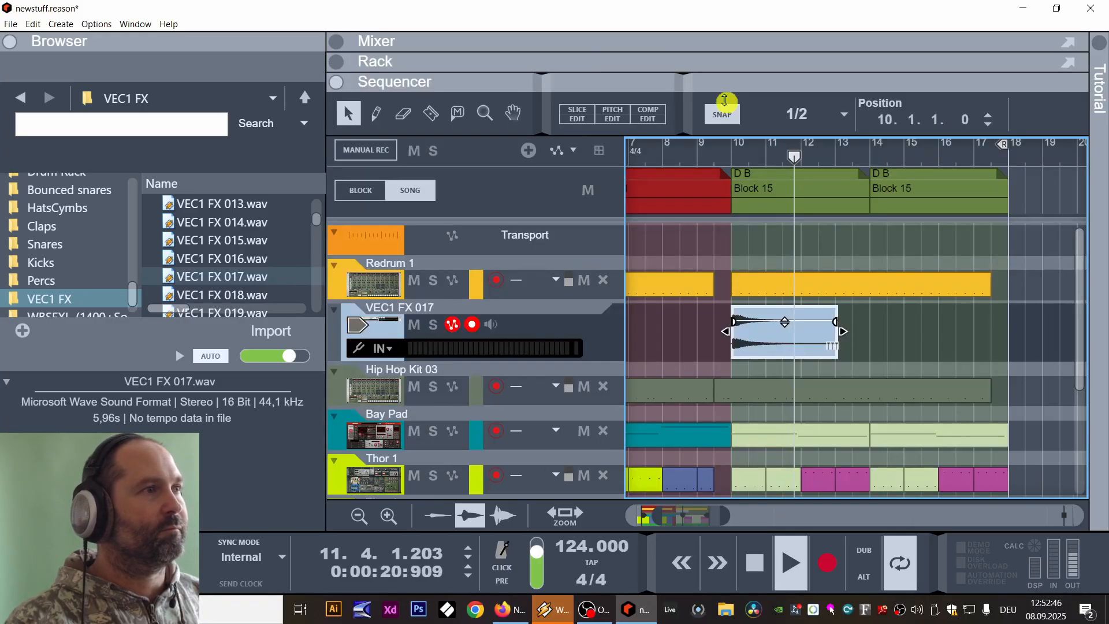
Audition AL_crash_livbash.wav from the HatsCymbs crashes folder and place it at bar 10 on a new audio track.
left_click(57, 208)
left_click(150, 207)
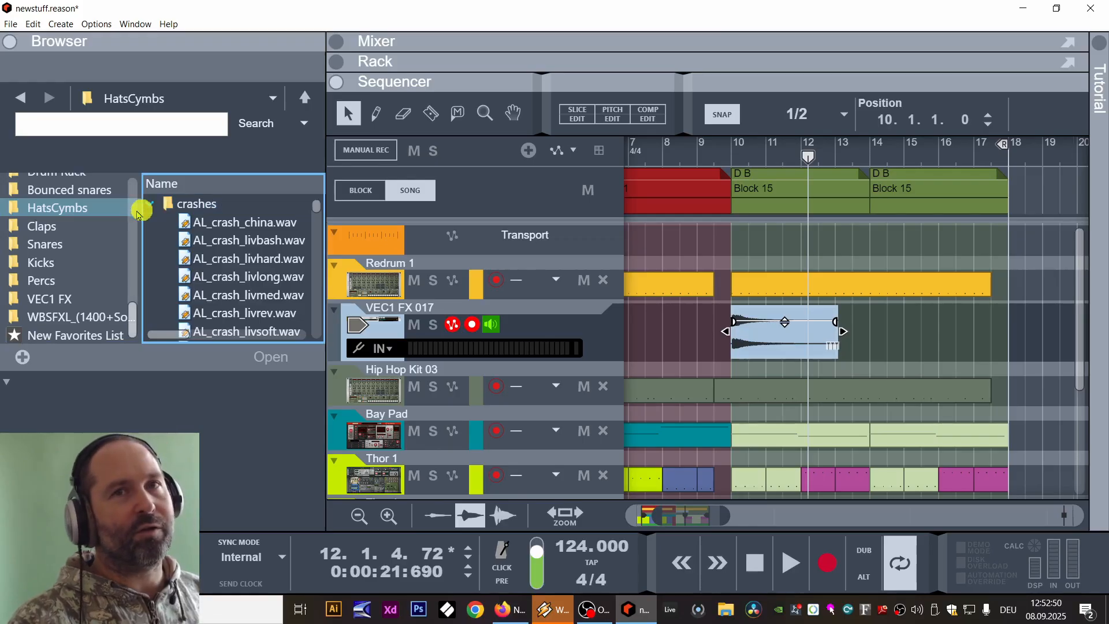
left_click(211, 240)
scroll(228, 257, "down", 4)
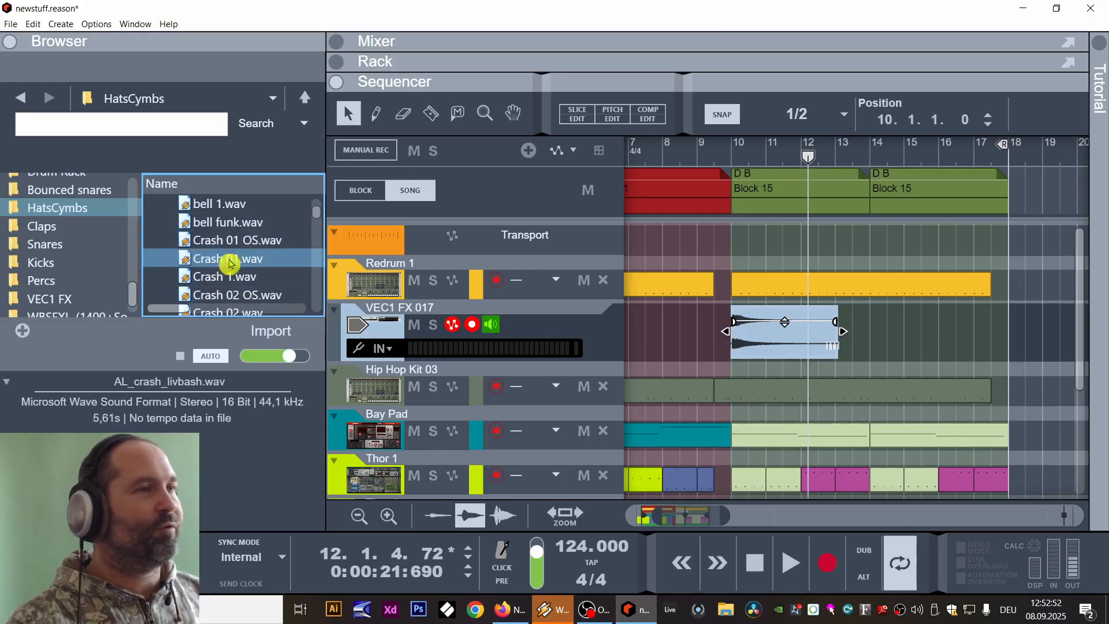
scroll(228, 255, "up", 4)
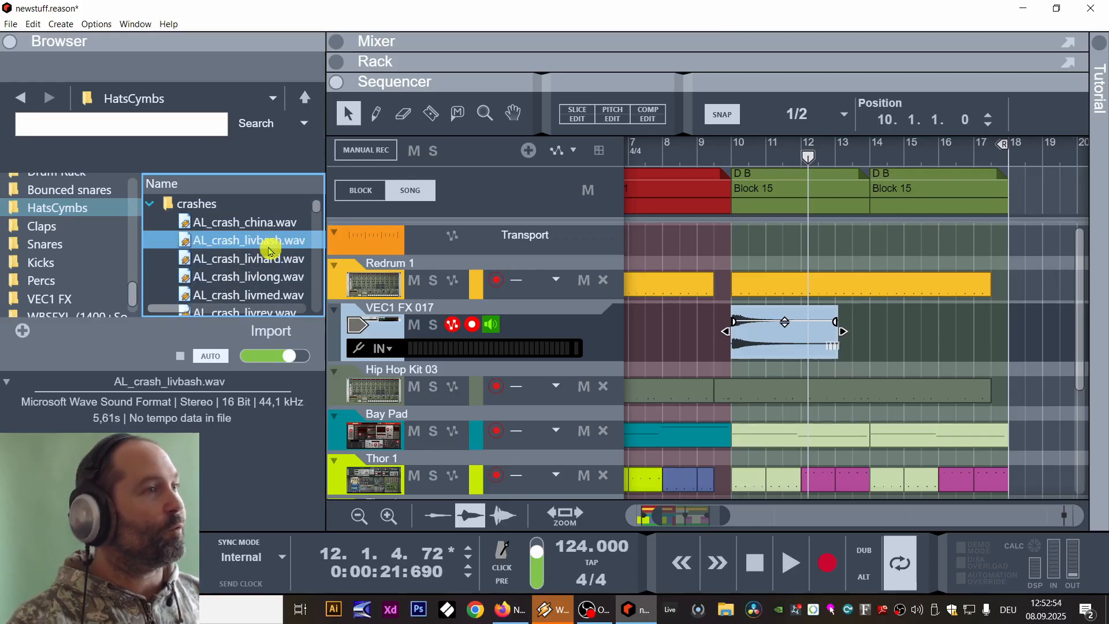
left_click_drag(269, 251, 738, 368)
Lower the AL_crash_livbash track level to match VEC1 FX 017 and play the transition with both samples.
left_click_drag(580, 90, 648, 170)
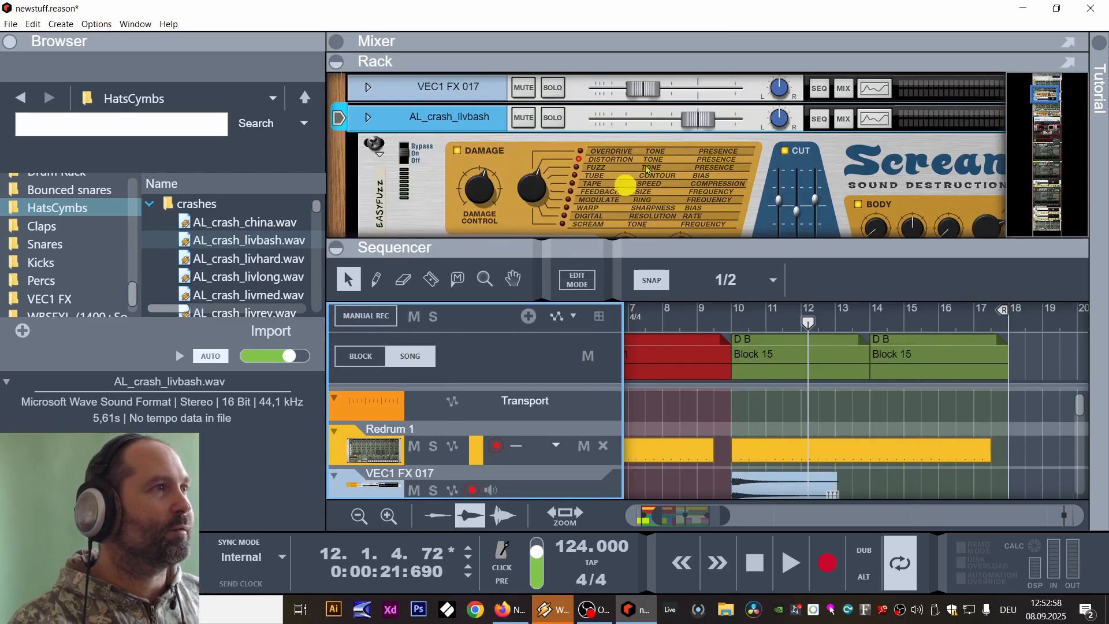
left_click_drag(698, 119, 652, 121)
left_click(706, 309)
key("space")
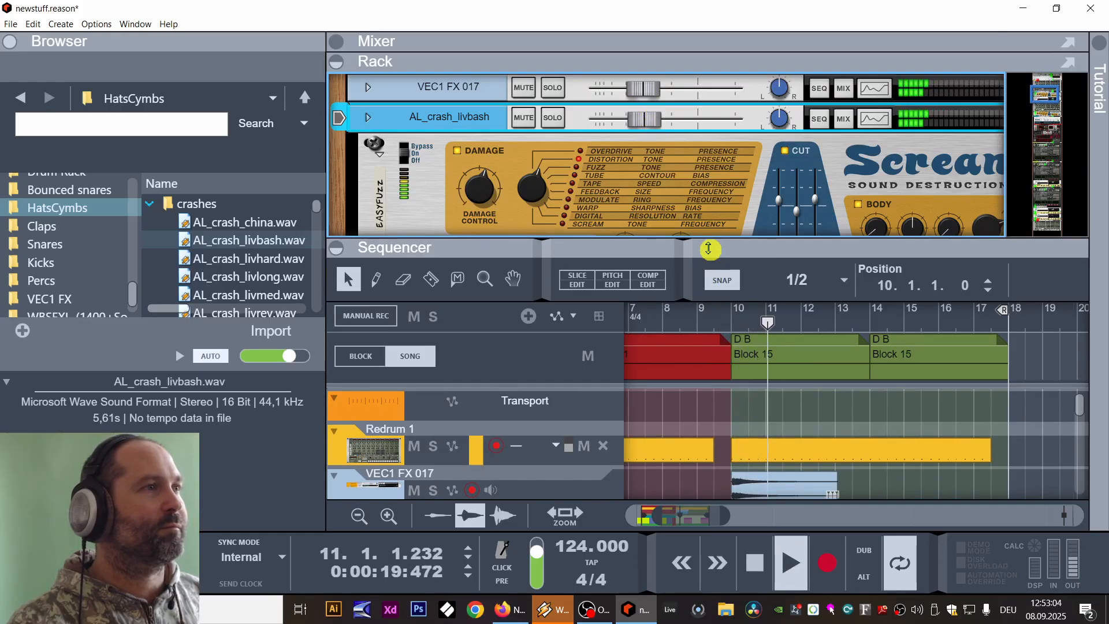
left_click_drag(711, 249, 714, 183)
key("space")
Move the VEC1 FX 017 clip away from bar 10 to earlier in the song, and raise the AL_crash_livbash level slightly during playback.
left_click(751, 416)
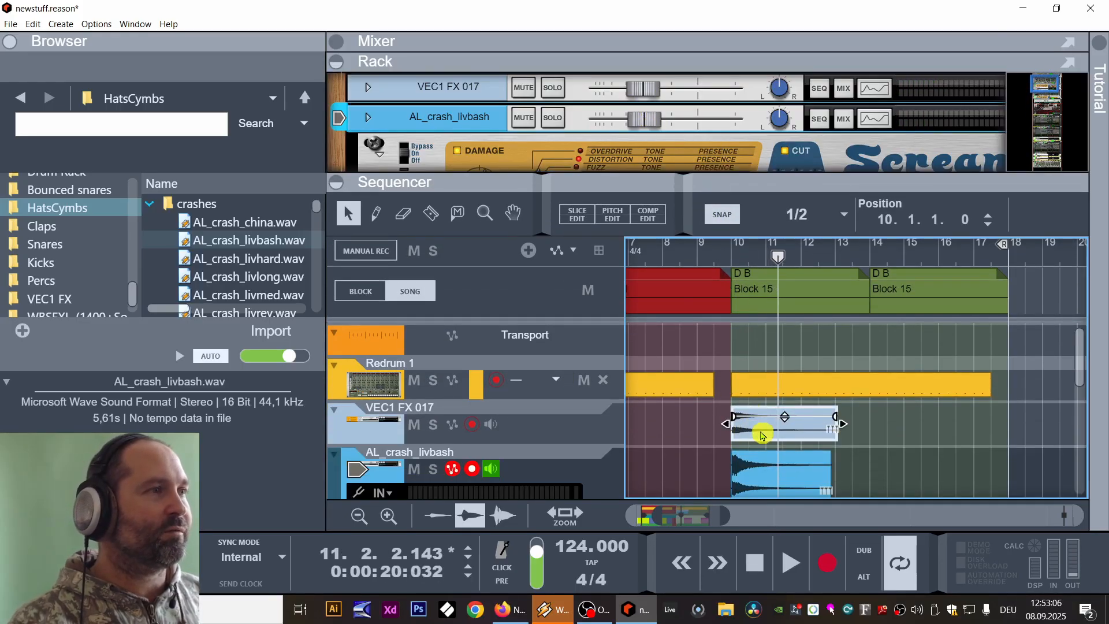
left_click_drag(783, 436, 574, 429)
left_click(754, 256)
key("space")
mouse_move(728, 428)
left_mouse_down()
mouse_move(564, 430)
mouse_move(743, 421)
left_mouse_up()
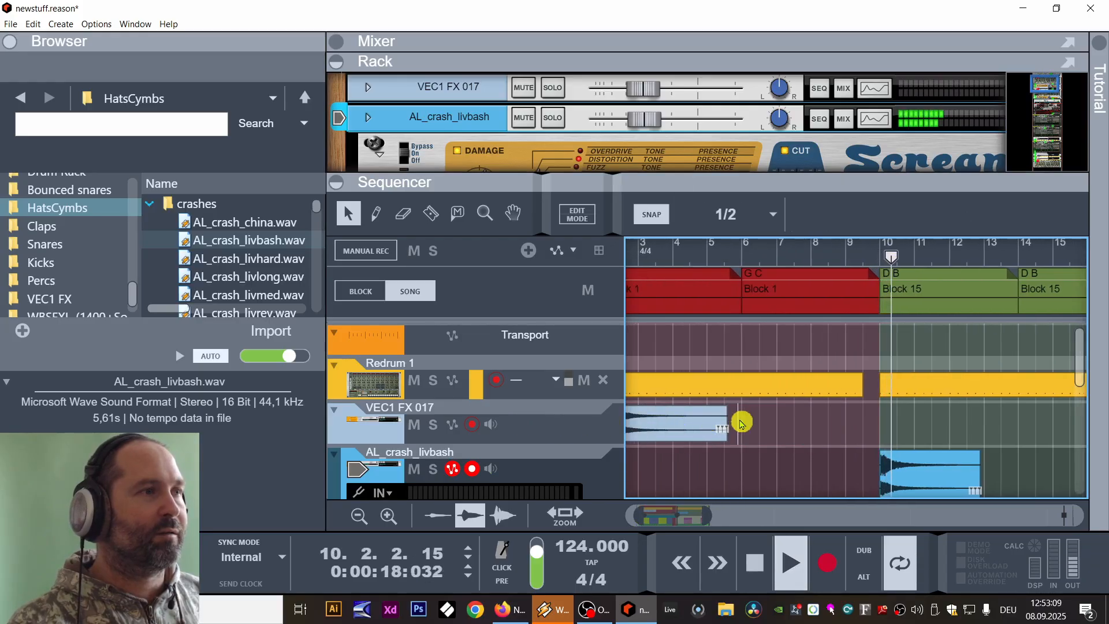
left_click(908, 465)
left_click_drag(646, 118, 703, 387)
Place the VEC1 FX 017 clip at 2.1.1 and play the song from the start of Block 1.
left_click_drag(794, 443, 738, 421)
key("space")
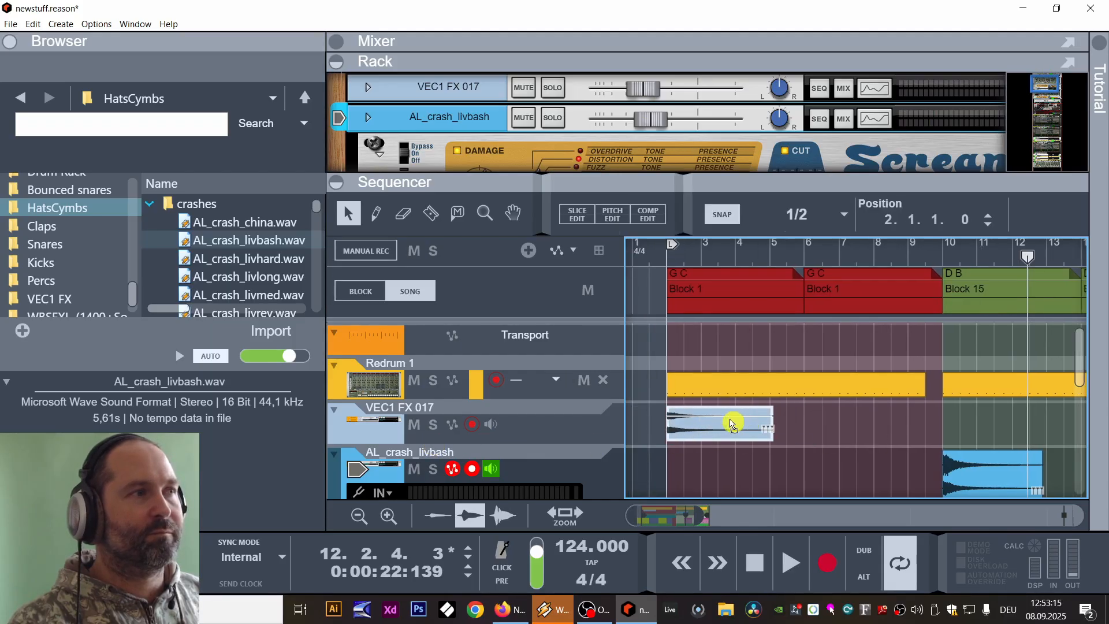
left_click(654, 245)
key("space")
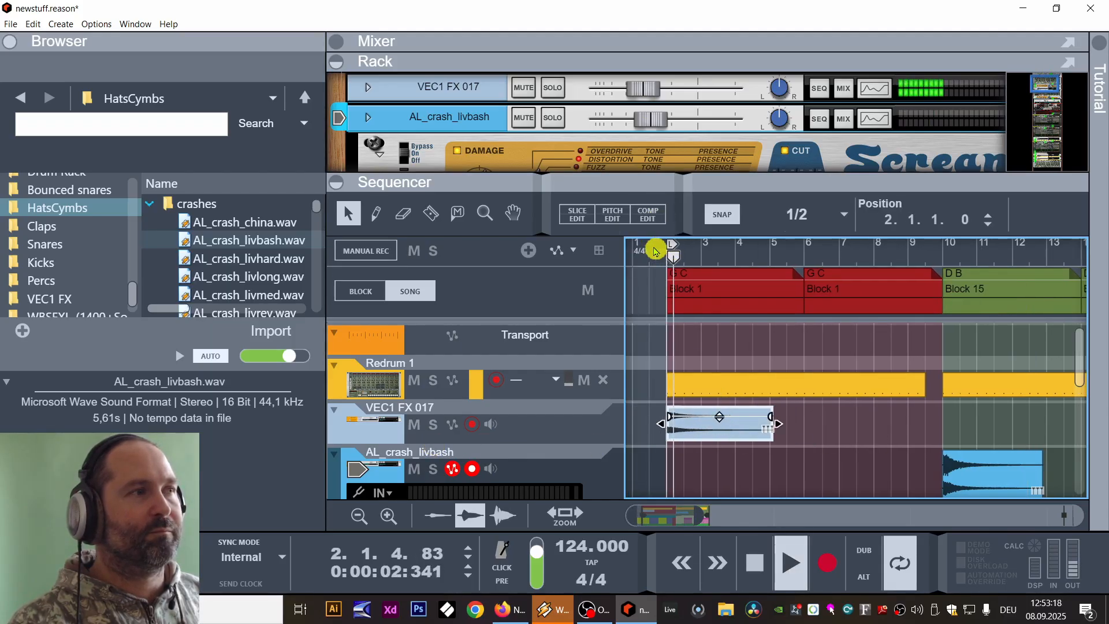
Move the VEC1 FX 017 clip to 7.1.1 and reverse it.
left_click_drag(733, 435, 900, 435)
right_click(861, 432)
left_click(890, 409)
Play the transition from 8.3.1 and trim the end of the reversed VEC1 FX 017 clip to bar 10.
left_click(891, 253)
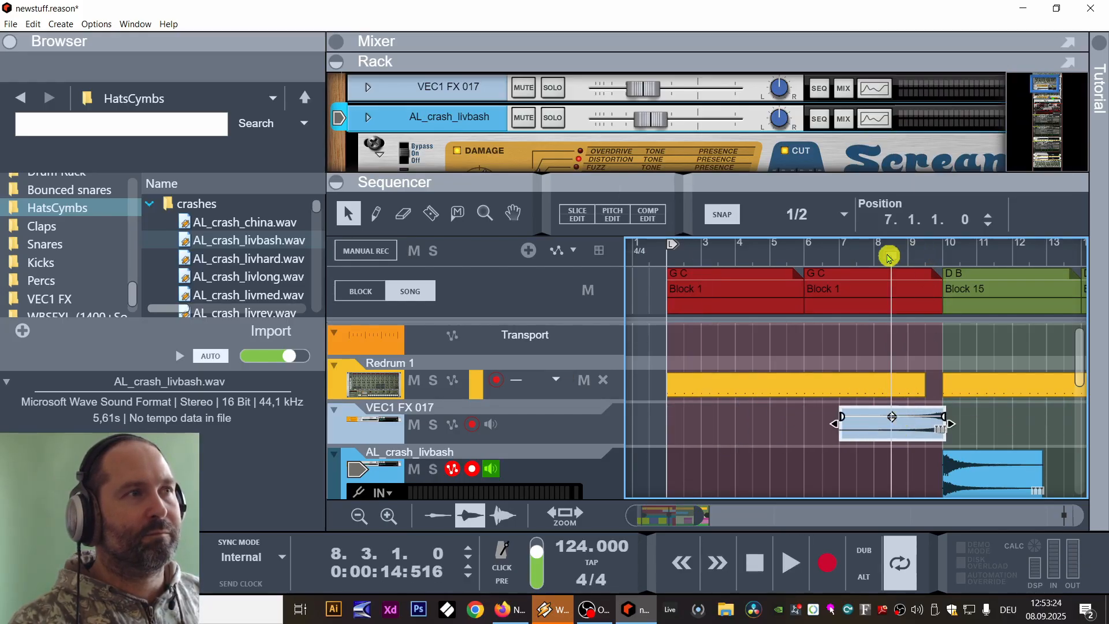
key("space")
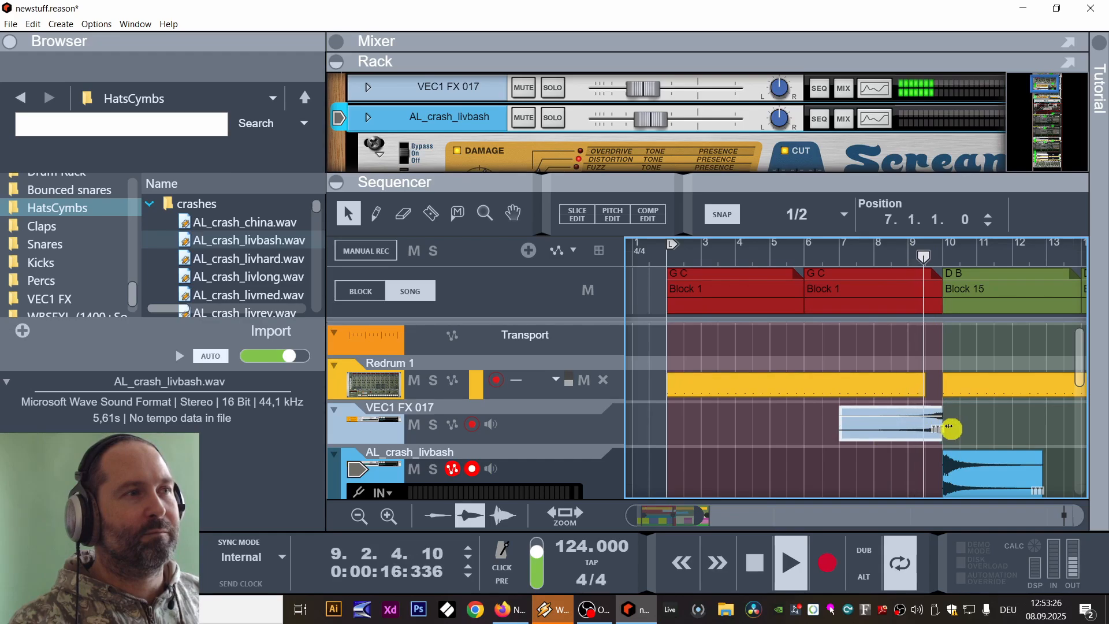
left_click(986, 422)
scroll(986, 421, "right", 2)
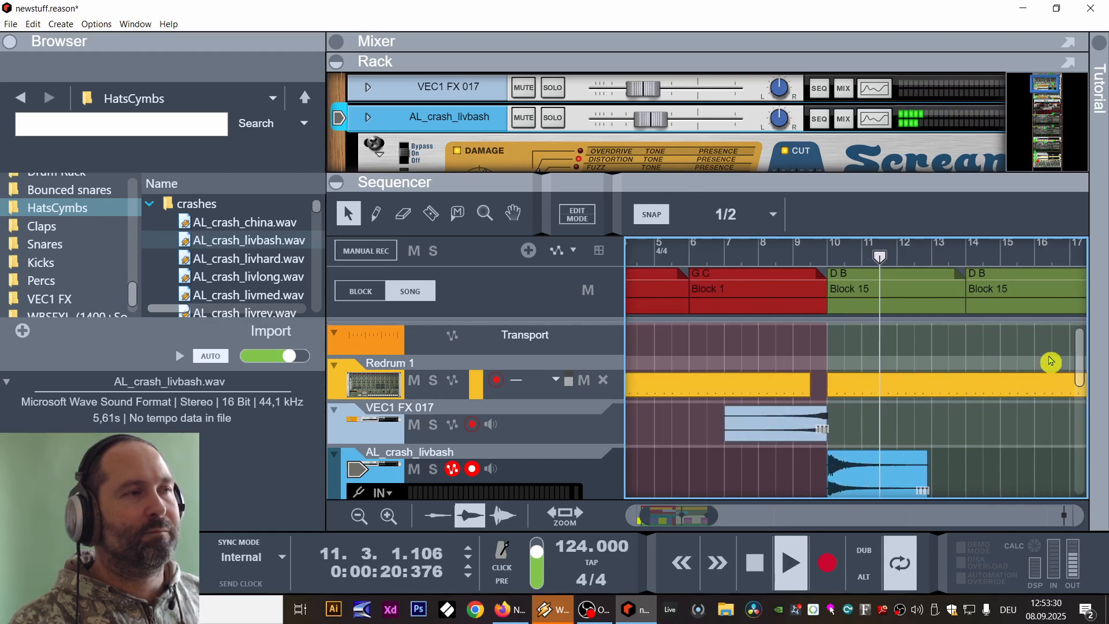
Move the left loop locator to bar 10, at the start of the first Block 15.
left_click(761, 518)
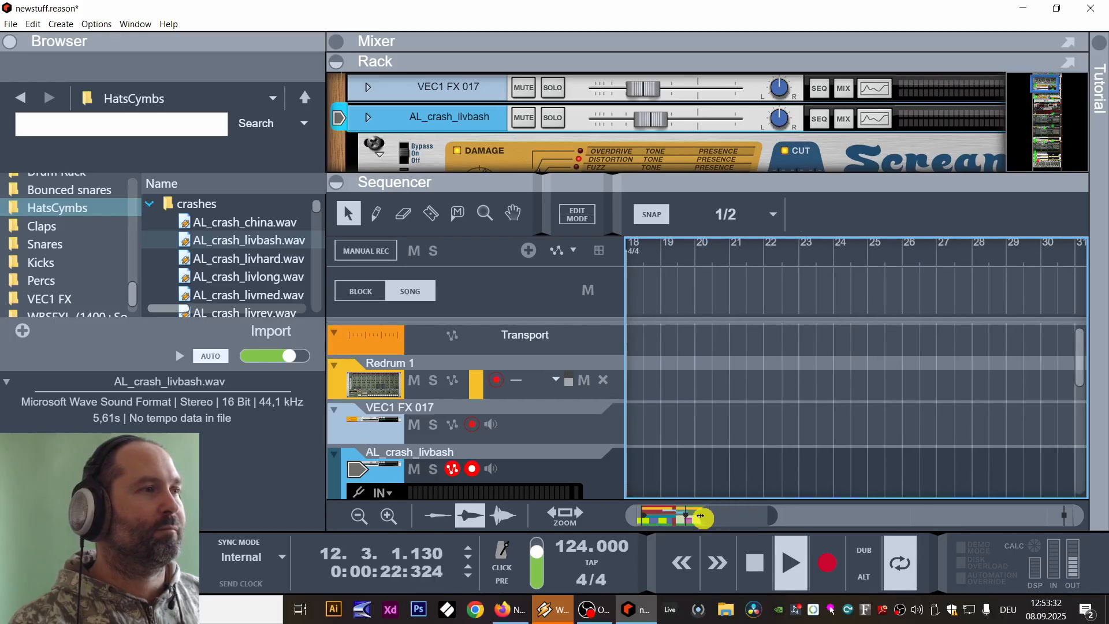
left_click_drag(705, 514, 629, 515)
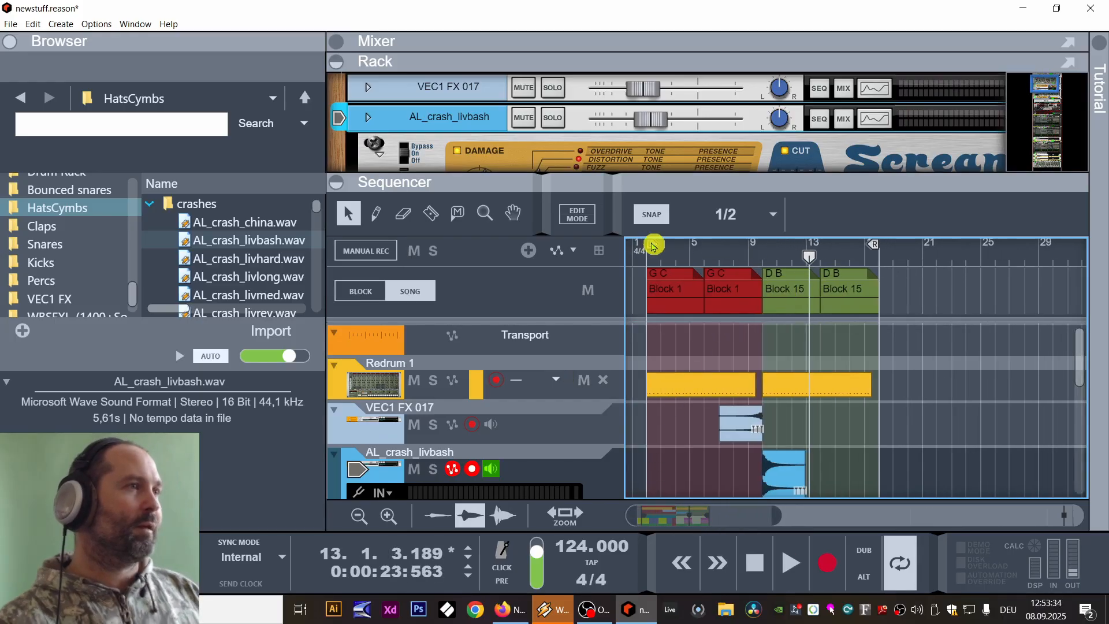
left_click_drag(653, 246, 769, 265)
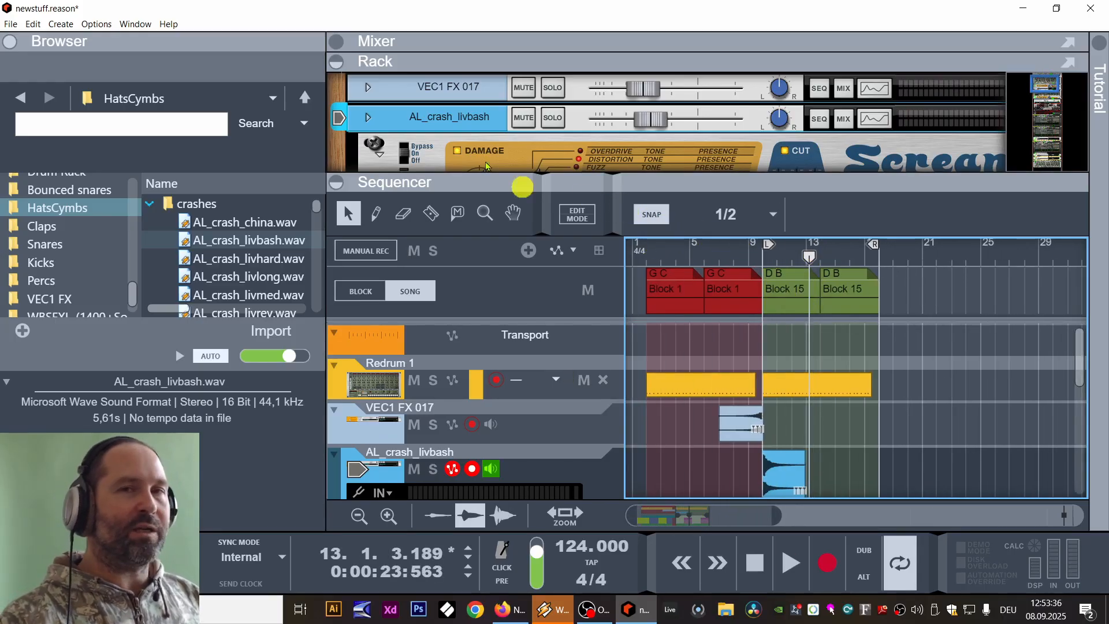
Create a Dr. Octo Rex Loop Player instrument.
left_click(72, 26)
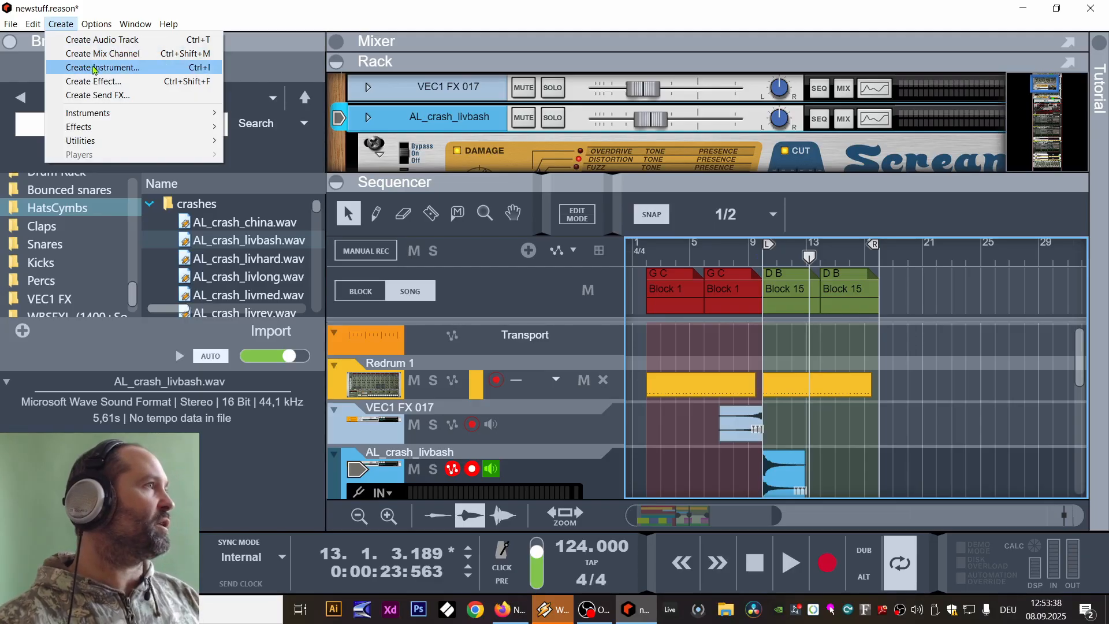
left_click(81, 68)
left_click(275, 233)
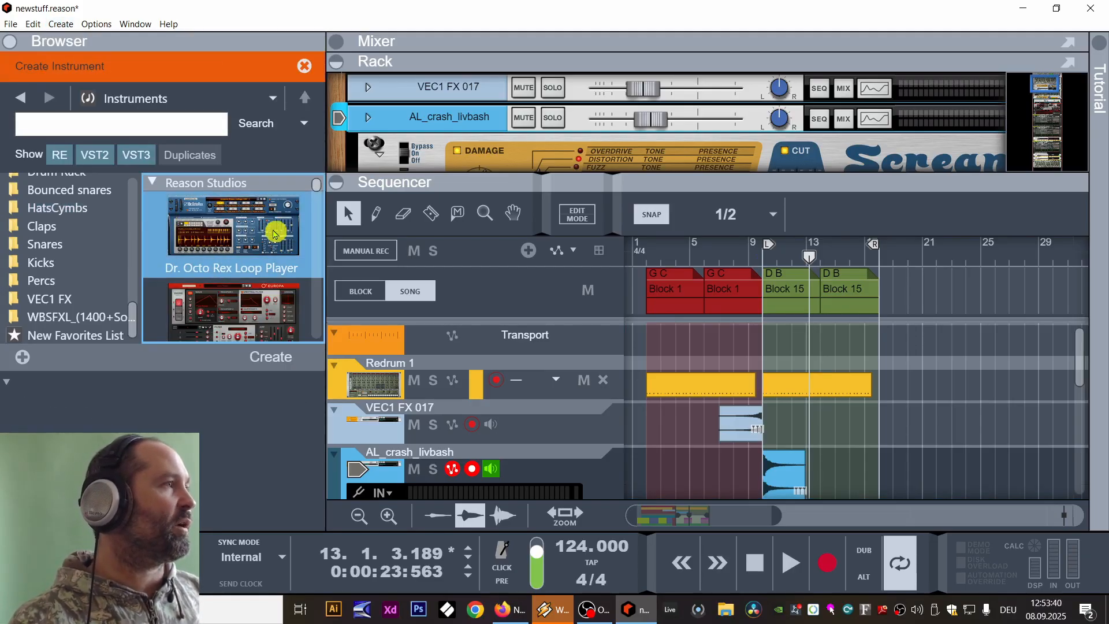
right_click(435, 124)
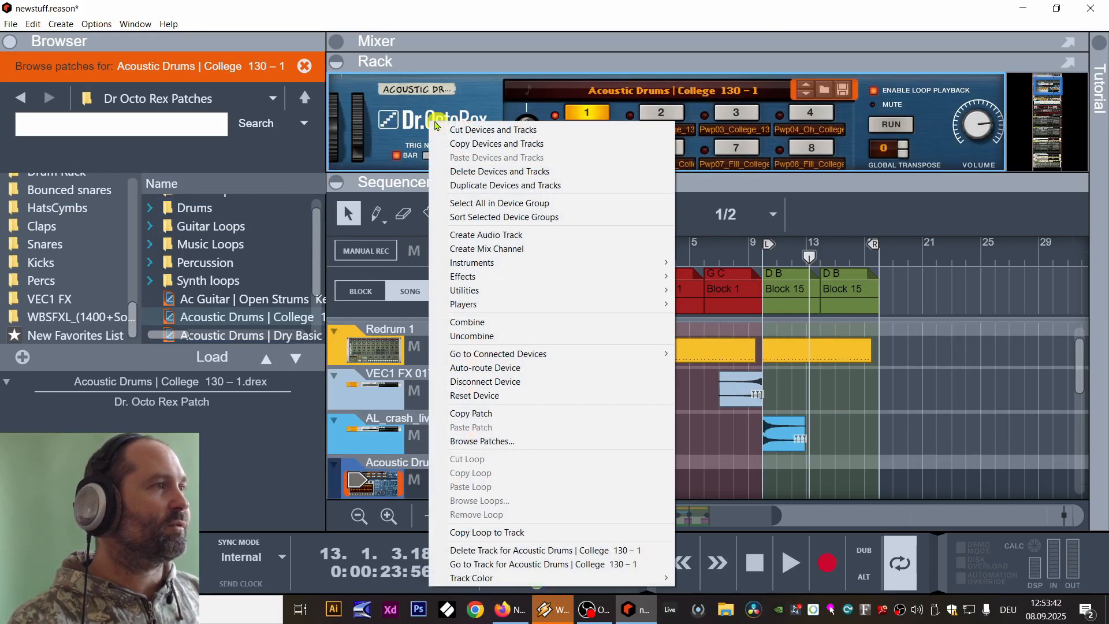
Find AbSteel.rx2 in the Rex Noize Loops Refill and load it into loop slot 1 of the Dr. Octo Rex.
left_click(34, 280)
scroll(57, 283, "up", 10)
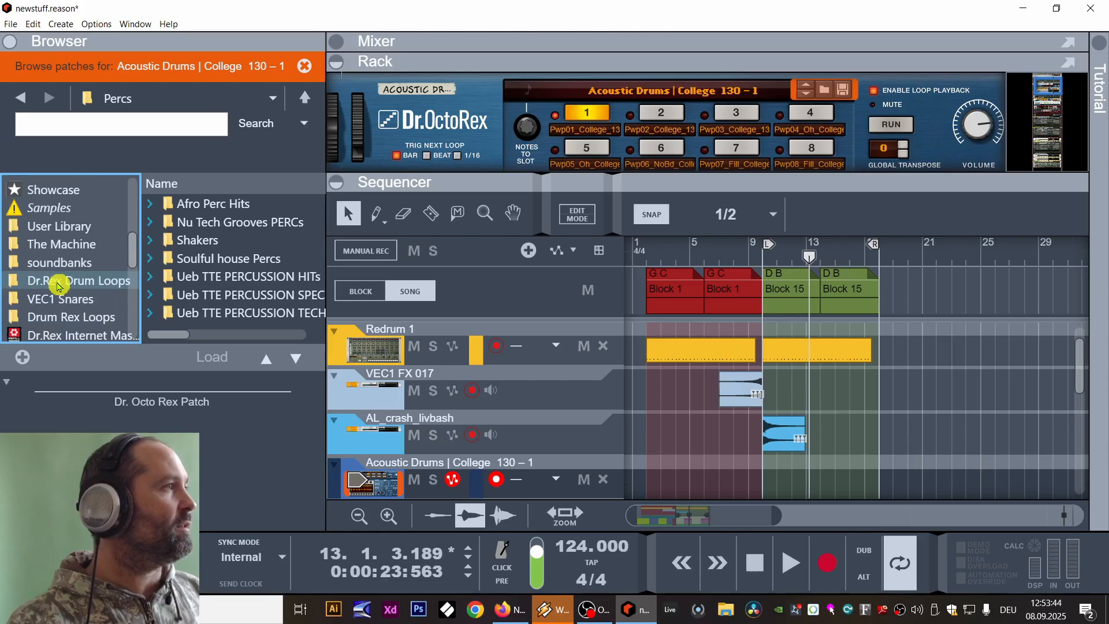
scroll(23, 254, "down", 1)
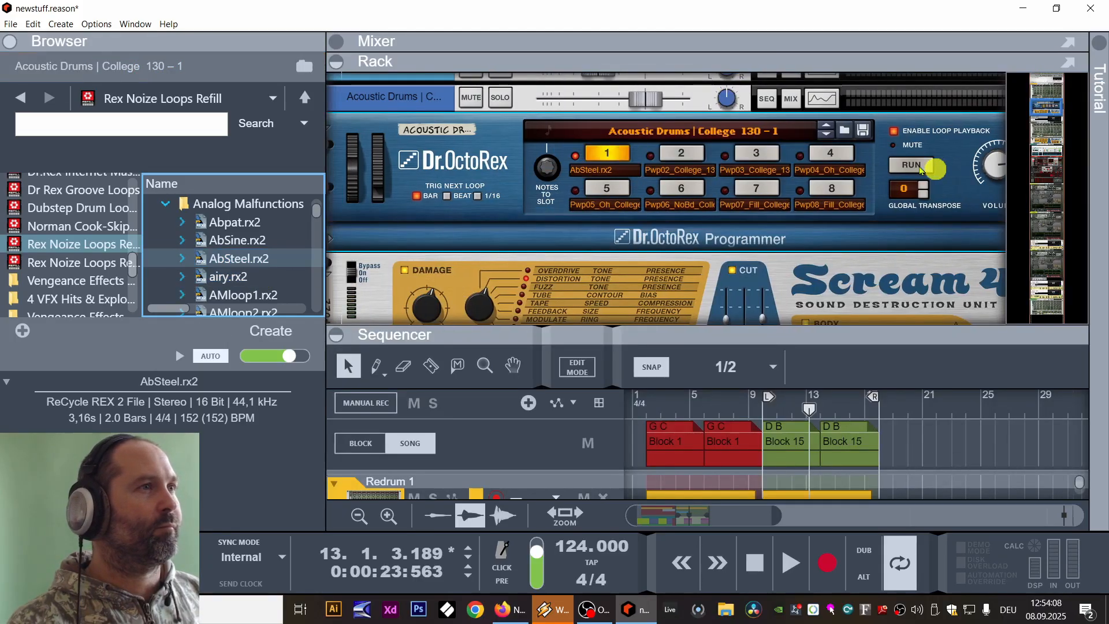
Play the loop with the song from the start of Block 15 and set the Dr. Octo Rex oscillator octave to 3.
left_click(921, 167)
left_click_drag(331, 235, 257, 238)
left_click(259, 239)
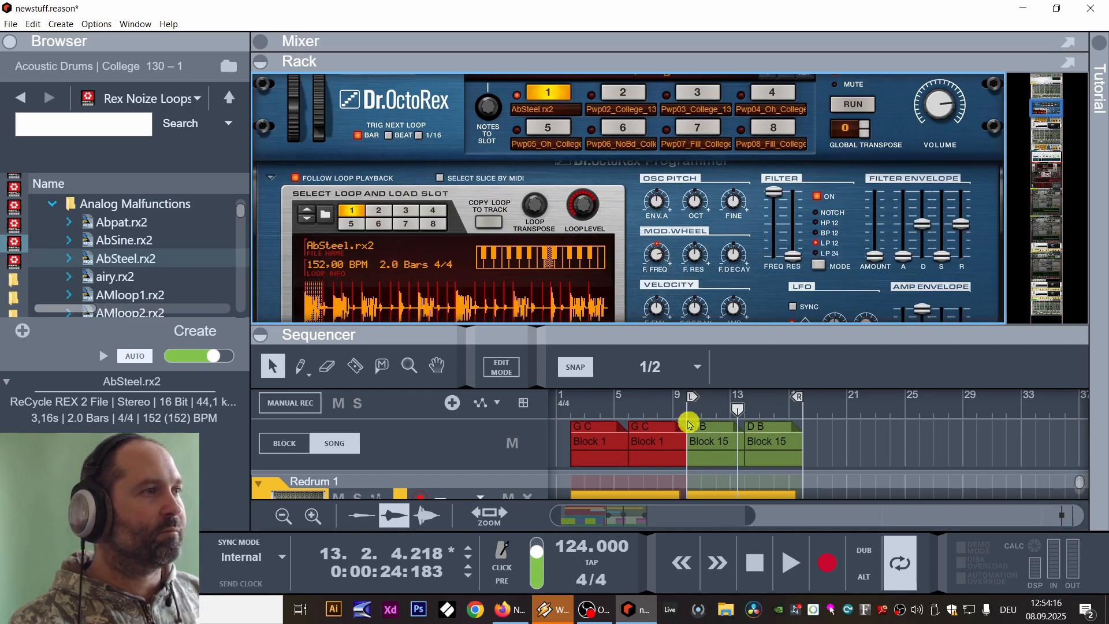
left_click(687, 407)
key("space")
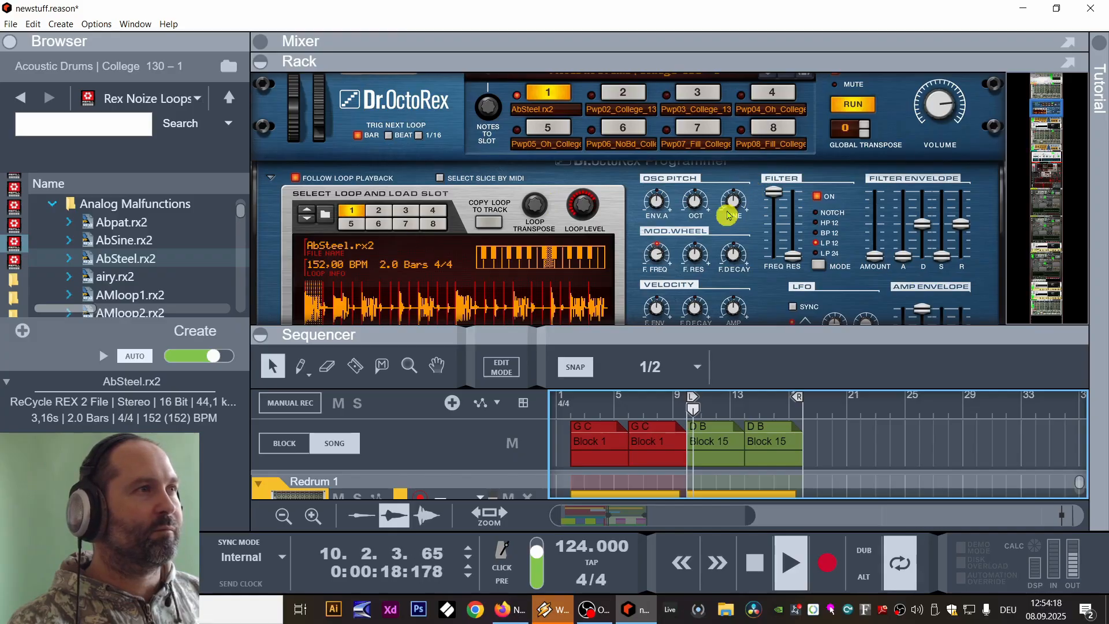
left_click(697, 210)
mouse_move(698, 210)
left_mouse_down()
mouse_move(704, 197)
mouse_move(712, 226)
left_mouse_up()
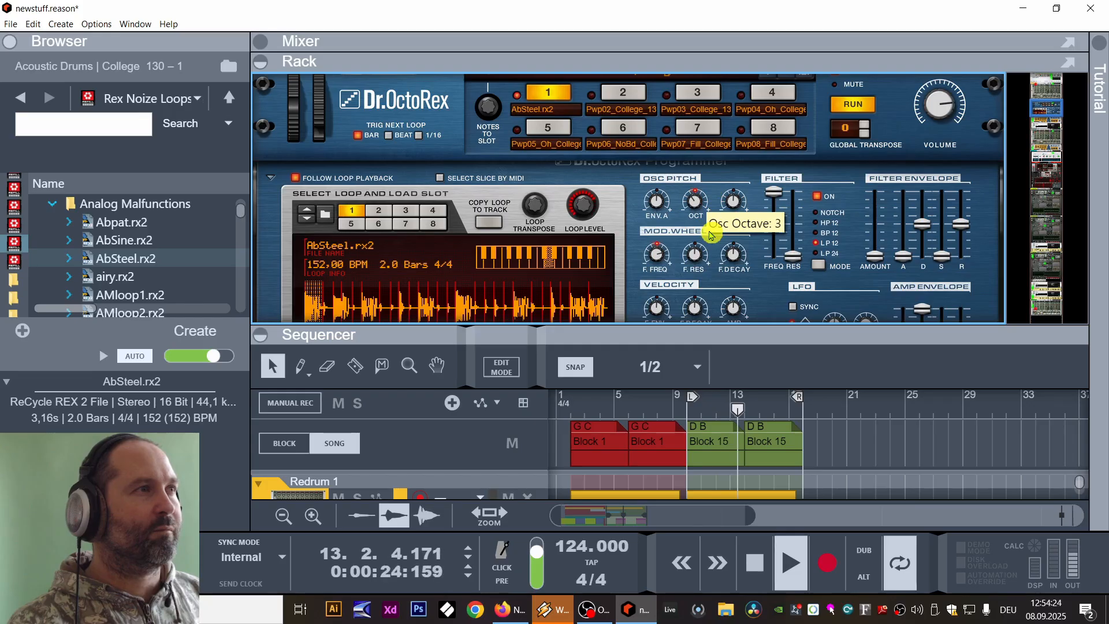
Add a Scream 4 Distortion effect to the Dr. Octo Rex.
right_click(618, 198)
mouse_move(673, 287)
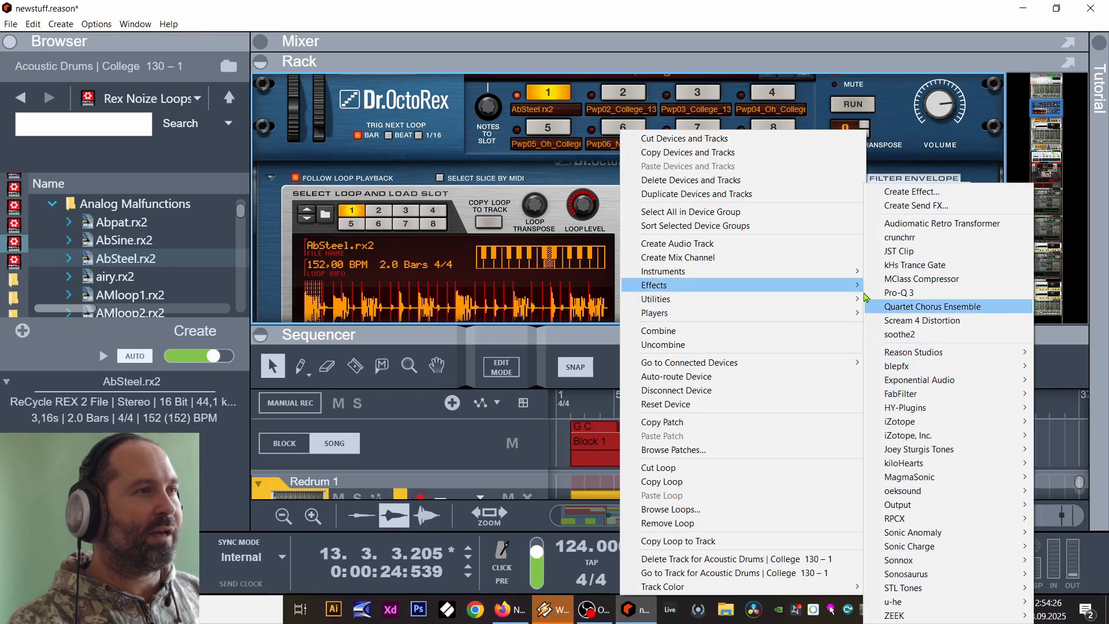
left_click(908, 321)
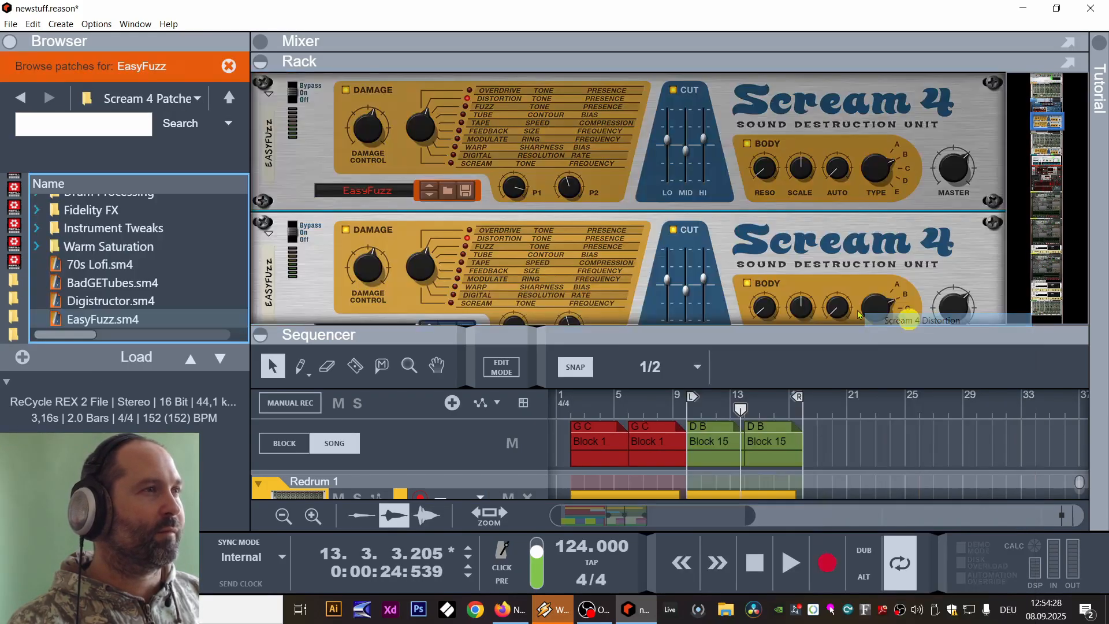
Shape the loop's sound with a lowered HP 12 filter frequency, oscillator octave 2 and amp envelope decay of about 50.
scroll(611, 181, "up", 5)
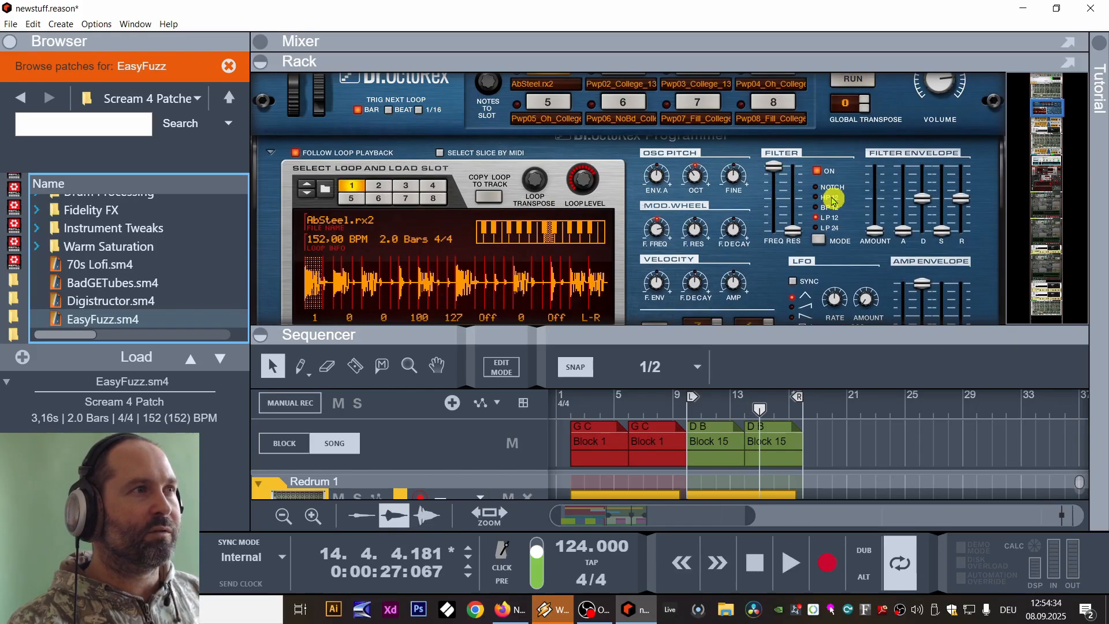
left_click_drag(774, 168, 777, 188)
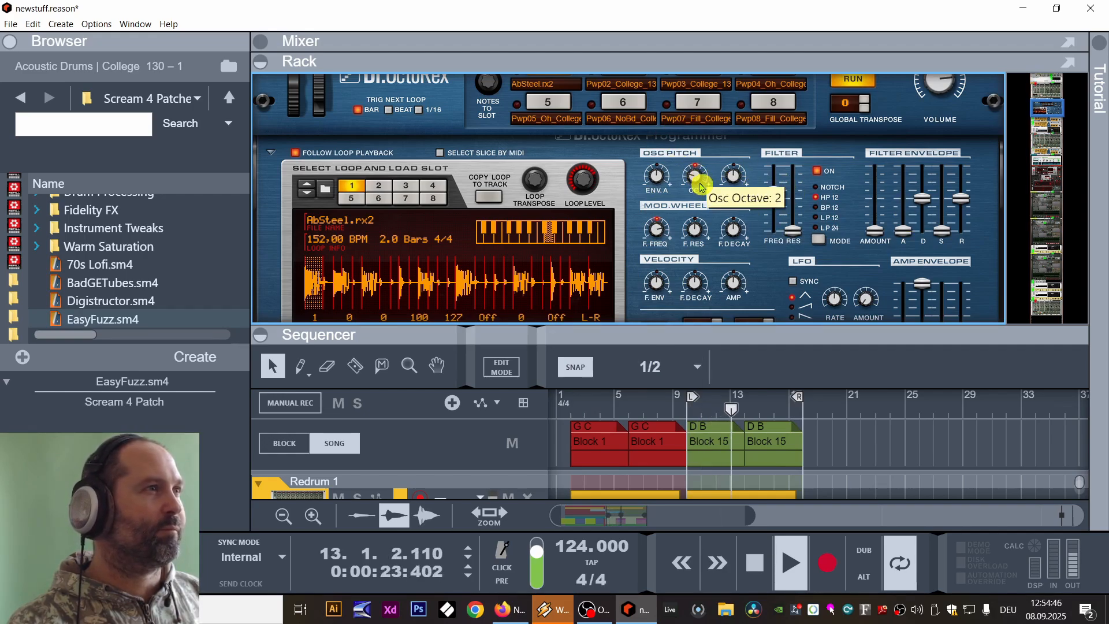
scroll(890, 231, "down", 3)
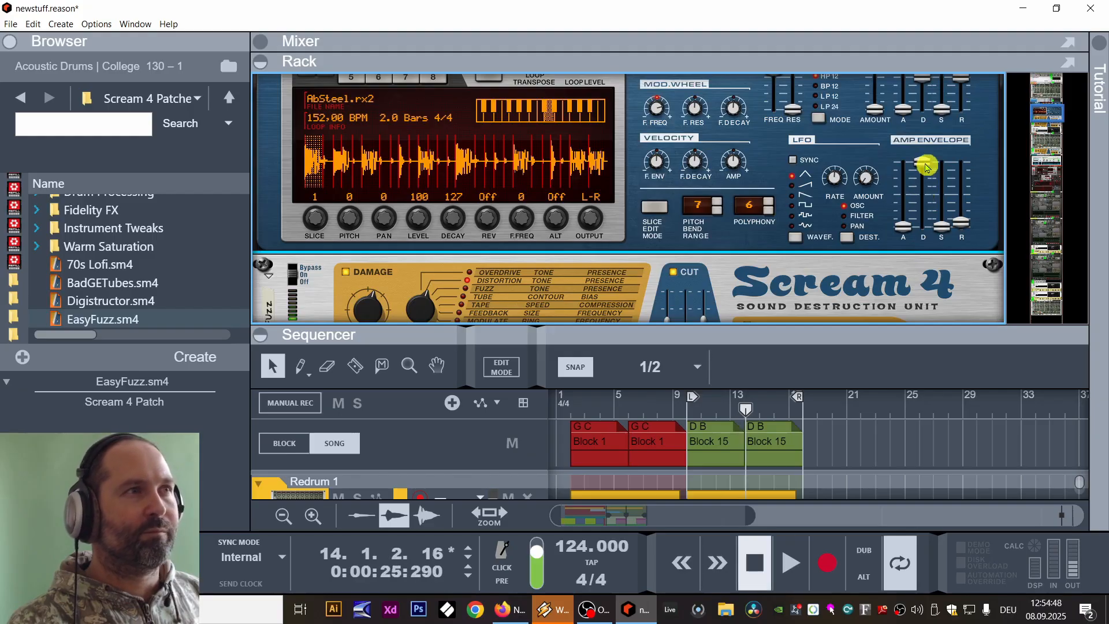
left_click_drag(925, 166, 928, 207)
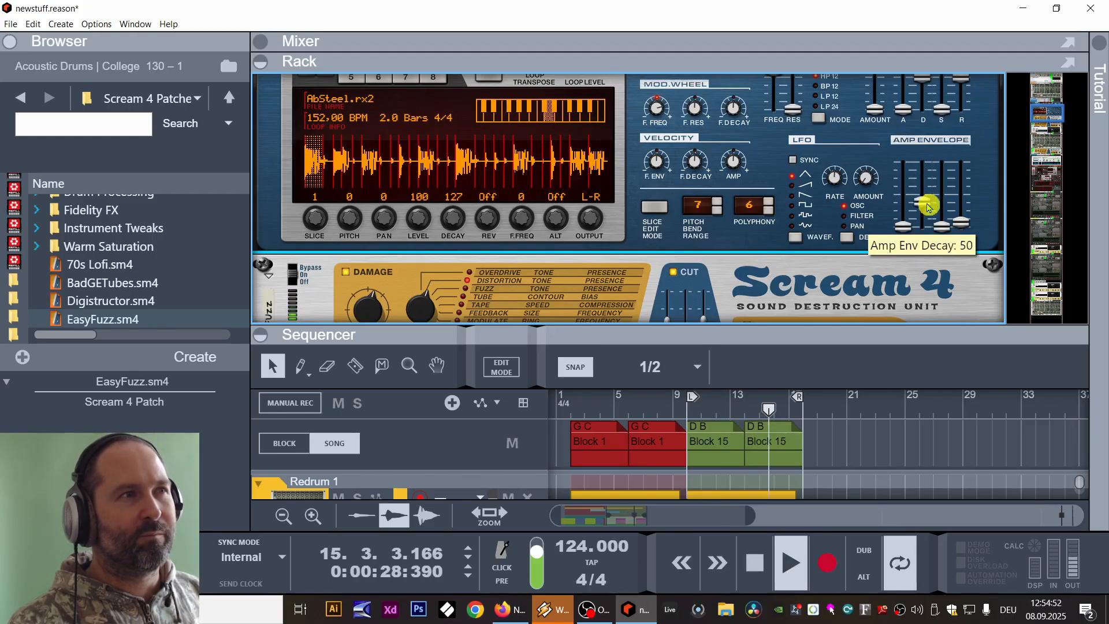
Balance the Dr. Octo Rex master volume against the song during playback and stop the playback.
scroll(928, 206, "up", 5)
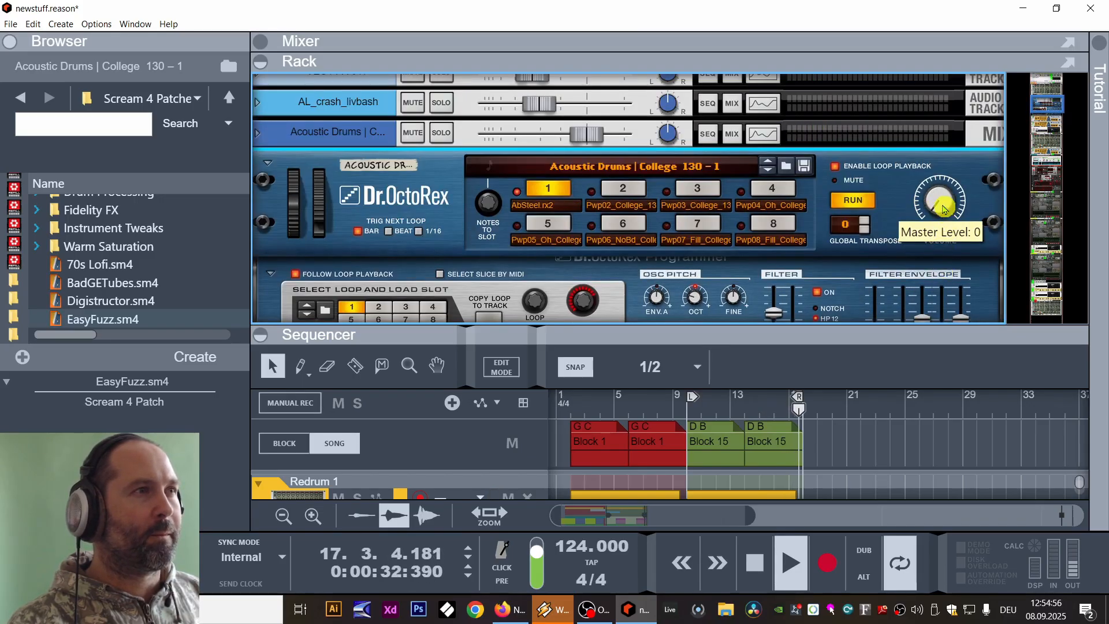
left_click_drag(943, 209, 949, 200)
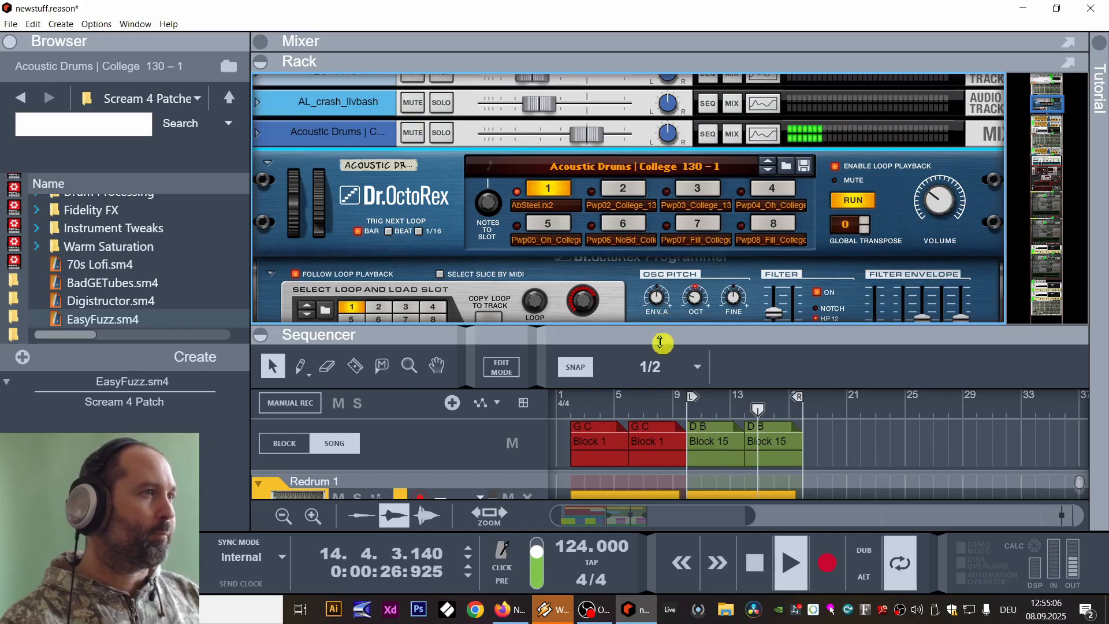
key("space")
Copy the AbSteel loop from the Dr. Octo Rex to its sequencer track between the loop locators.
double_click(660, 340)
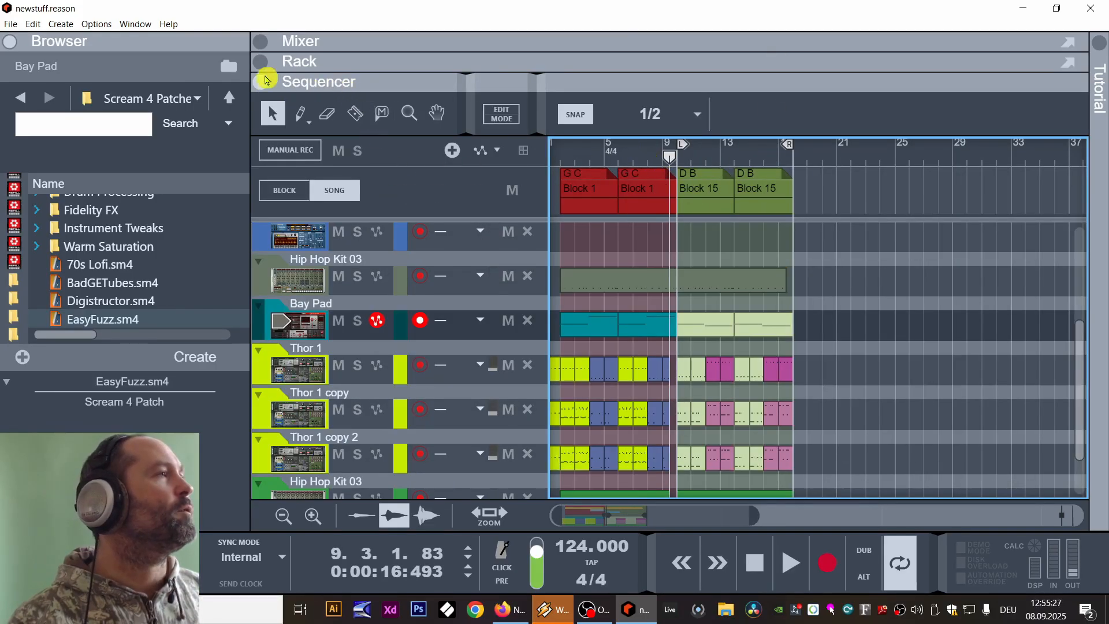
left_click(259, 68)
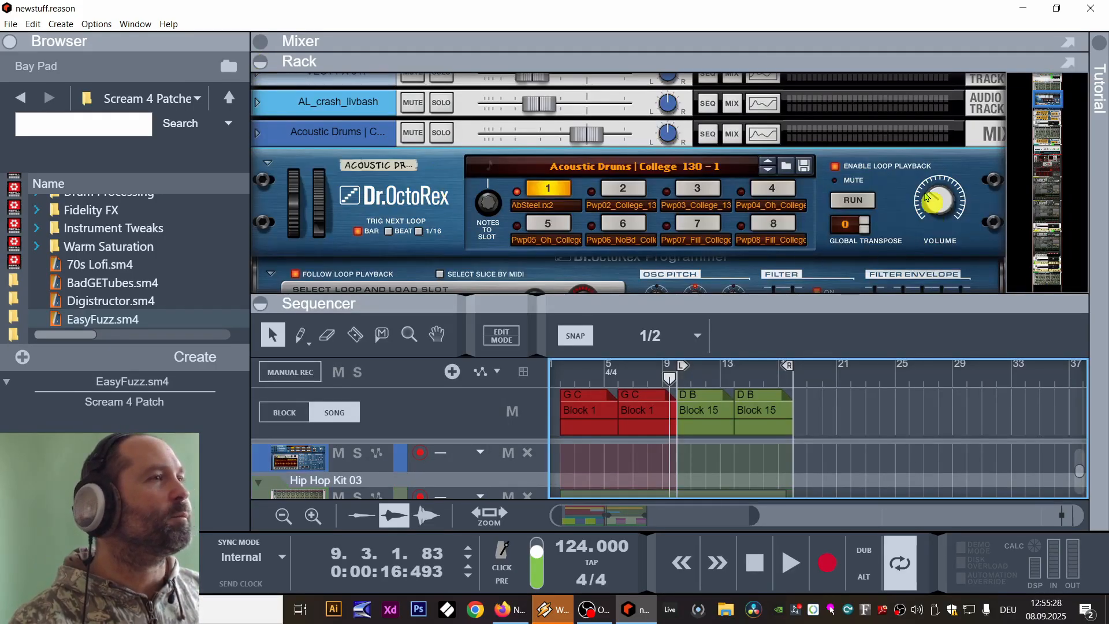
right_click(889, 187)
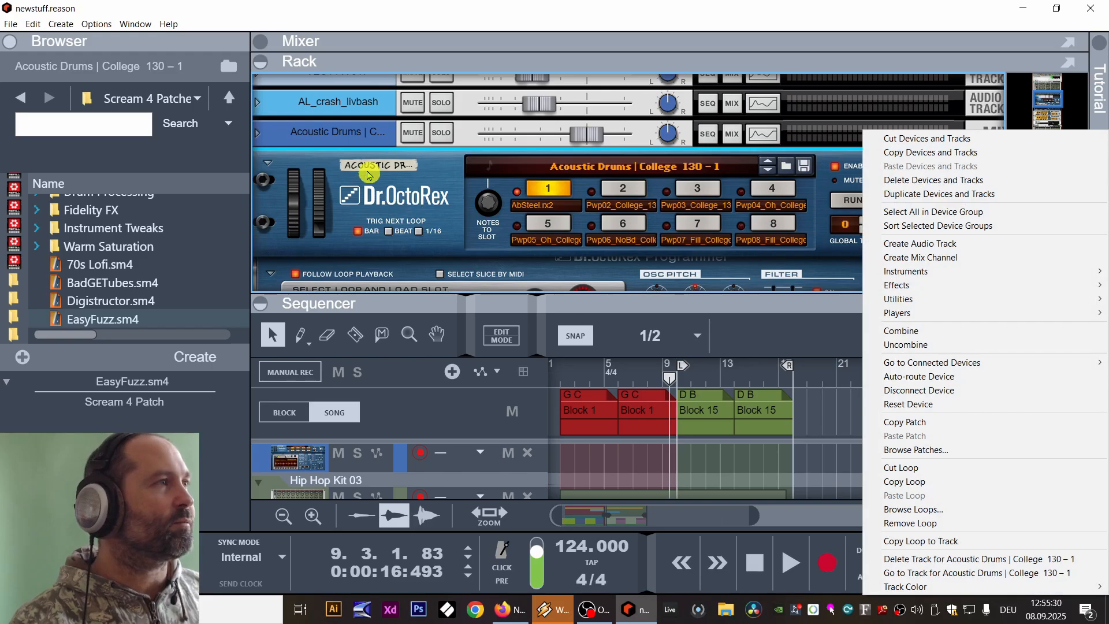
left_click(918, 541)
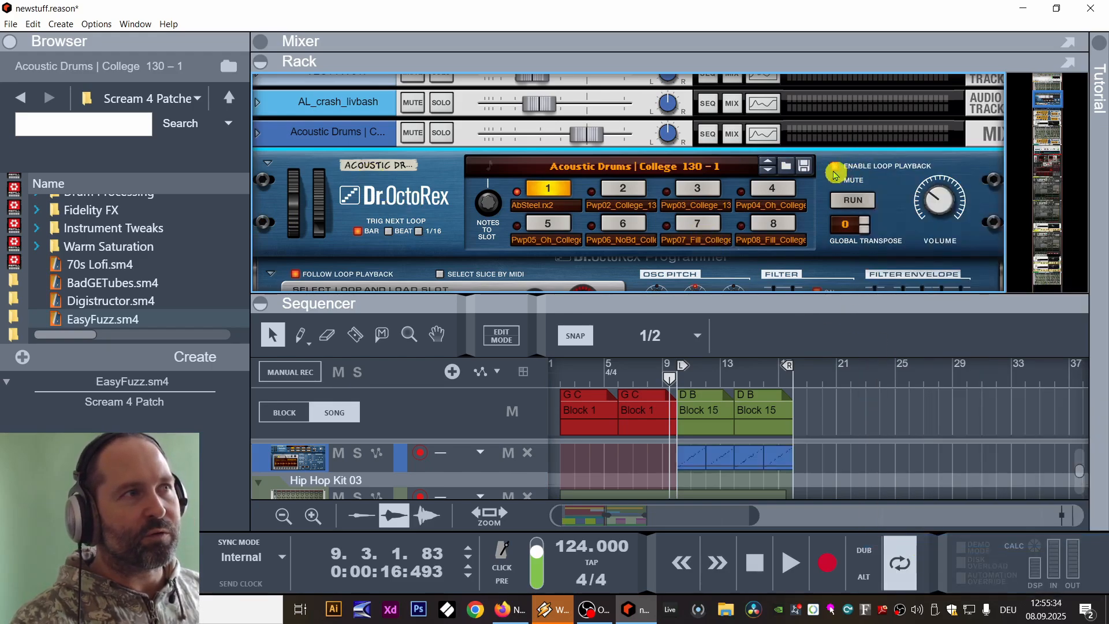
Play the transition from shortly before the first Block 15 and enlarge the sequencer to full height.
left_click(648, 376)
key("space")
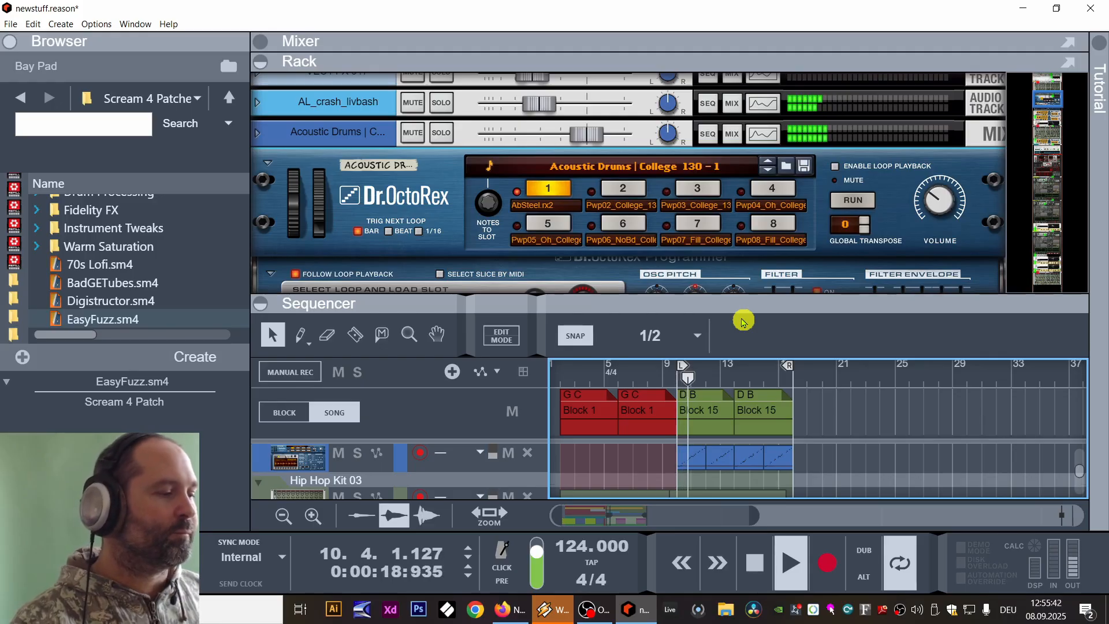
left_click_drag(639, 315, 665, 25)
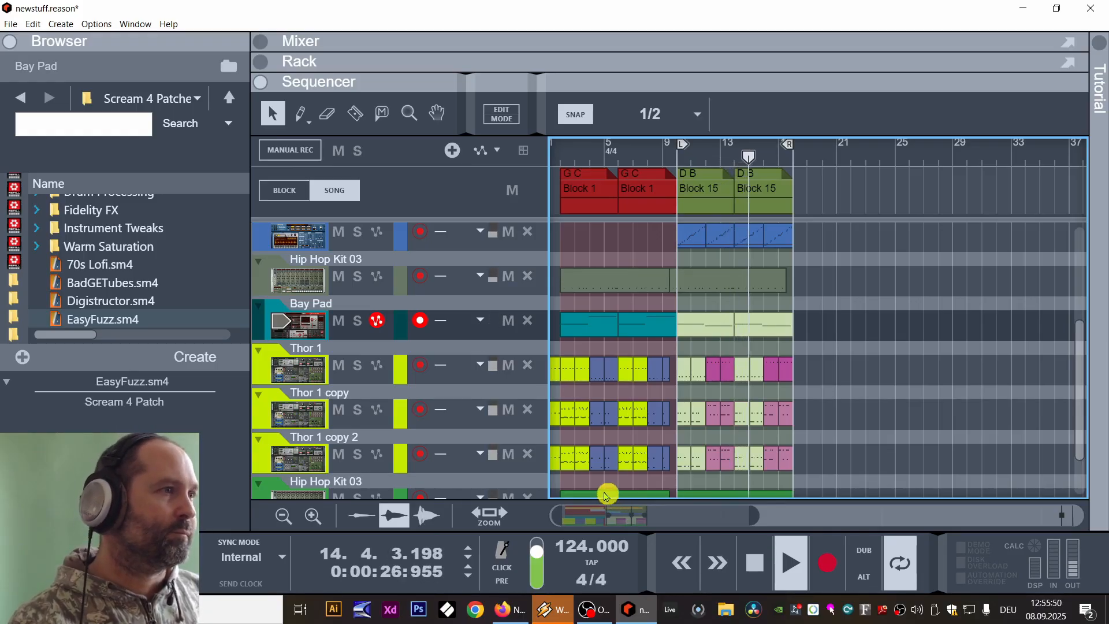
Extend the loop clips on the Acoustic Drums track past the second Block 15 to bar 22.
scroll(815, 286, "up", 3)
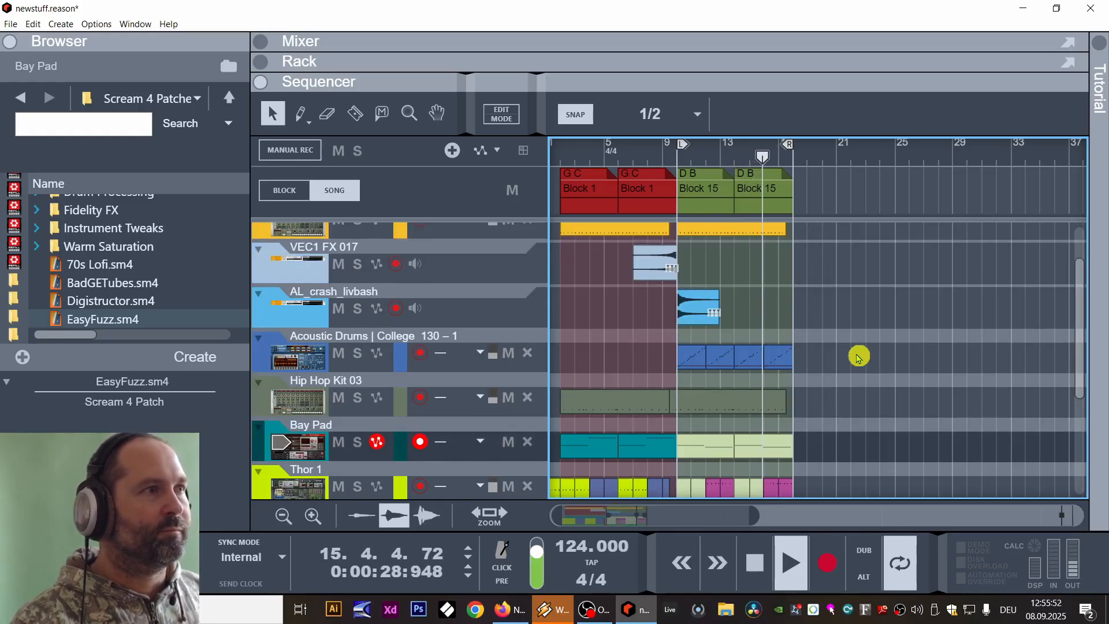
mouse_move(824, 363)
left_mouse_down()
mouse_move(753, 353)
mouse_move(812, 357)
left_mouse_up()
left_click(858, 400)
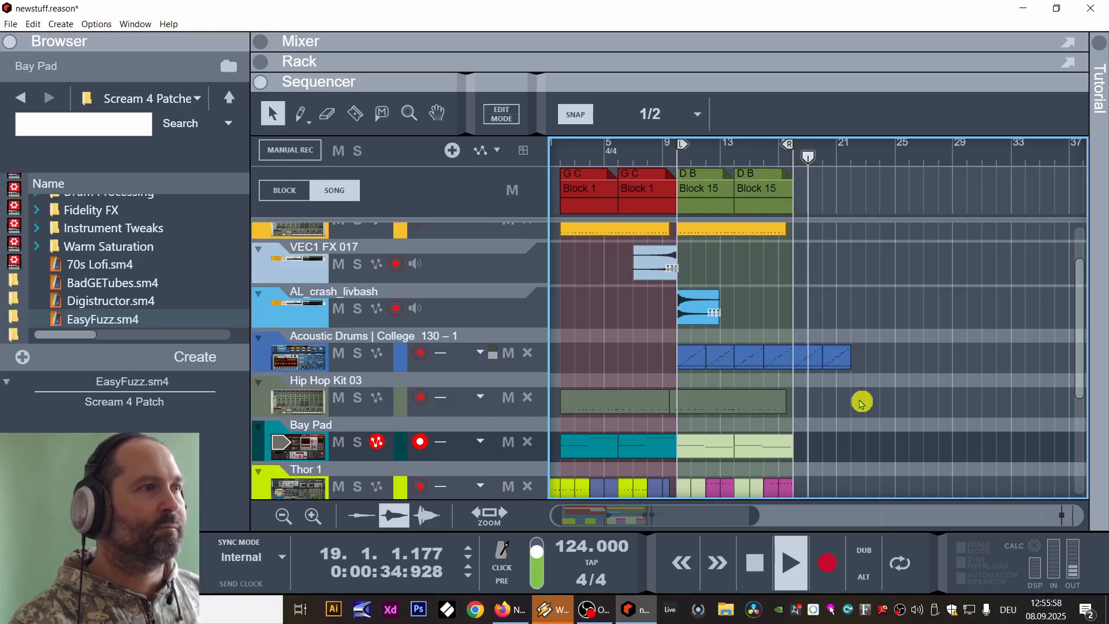
Place a copy of the reversed VEC1 FX 017 clip at 19.1.1.
scroll(600, 348, "up", 2)
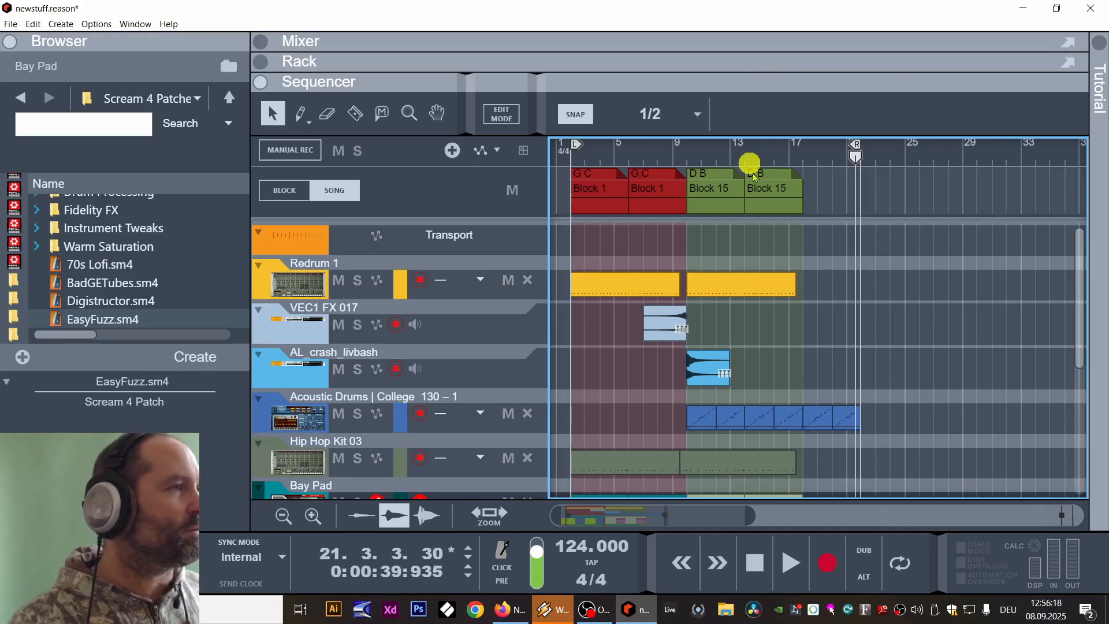
scroll(766, 353, "down", 4)
scroll(765, 354, "up", 4)
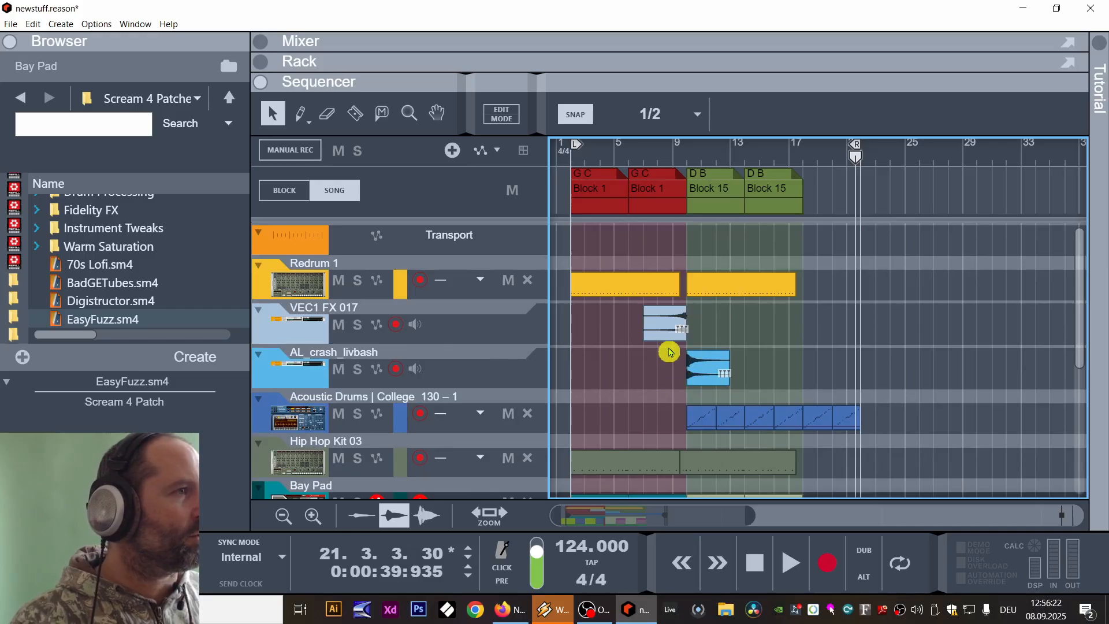
left_click_drag(680, 324, 841, 324)
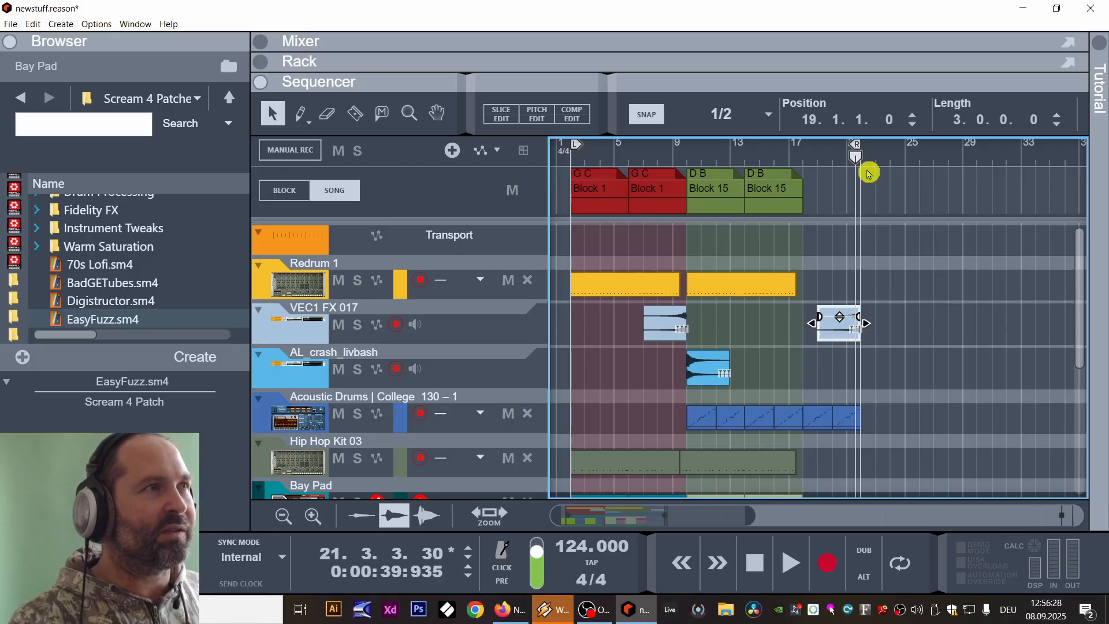
Copy the Hip Hop Kit 03 clip to 21.3.1, shorten it to 0.2.0.0 and play from about bar 16.
scroll(396, 441, "down", 2)
left_click_drag(711, 403, 883, 405)
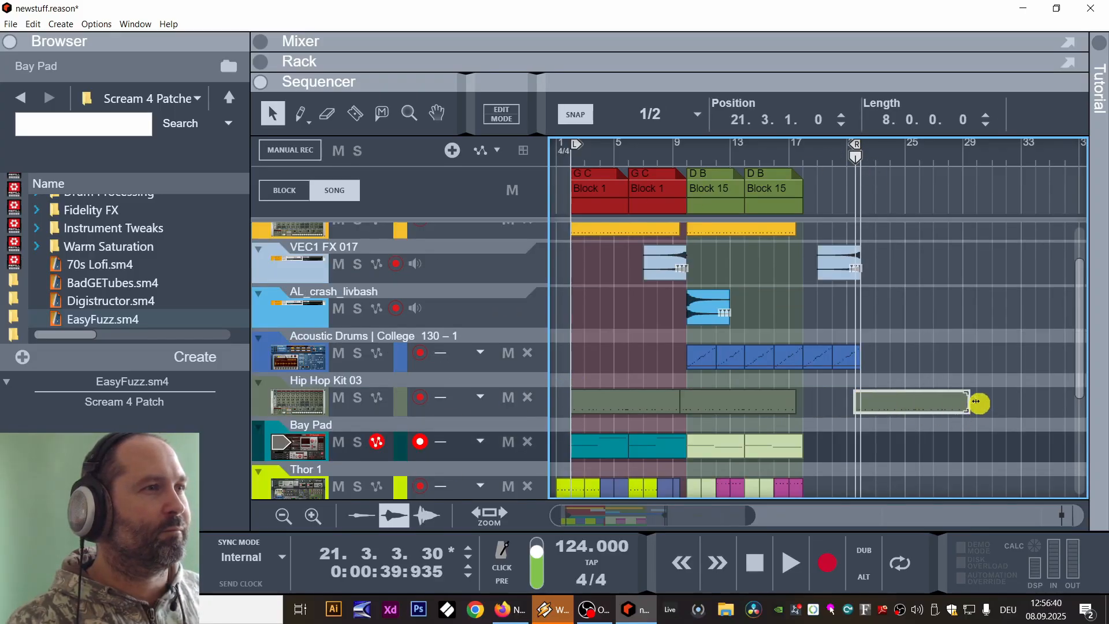
left_click_drag(975, 403, 861, 419)
left_click(774, 148)
key("space")
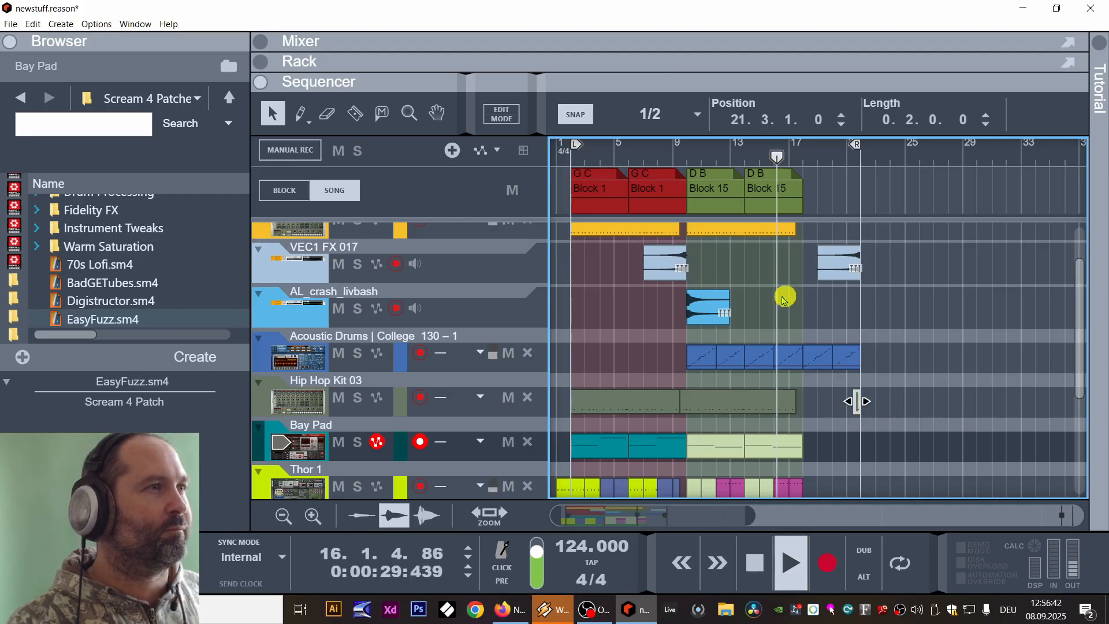
Place a copy of the AL_crash_livbash clip at 18.1.1 and turn on loop playback.
left_click_drag(705, 322, 837, 317)
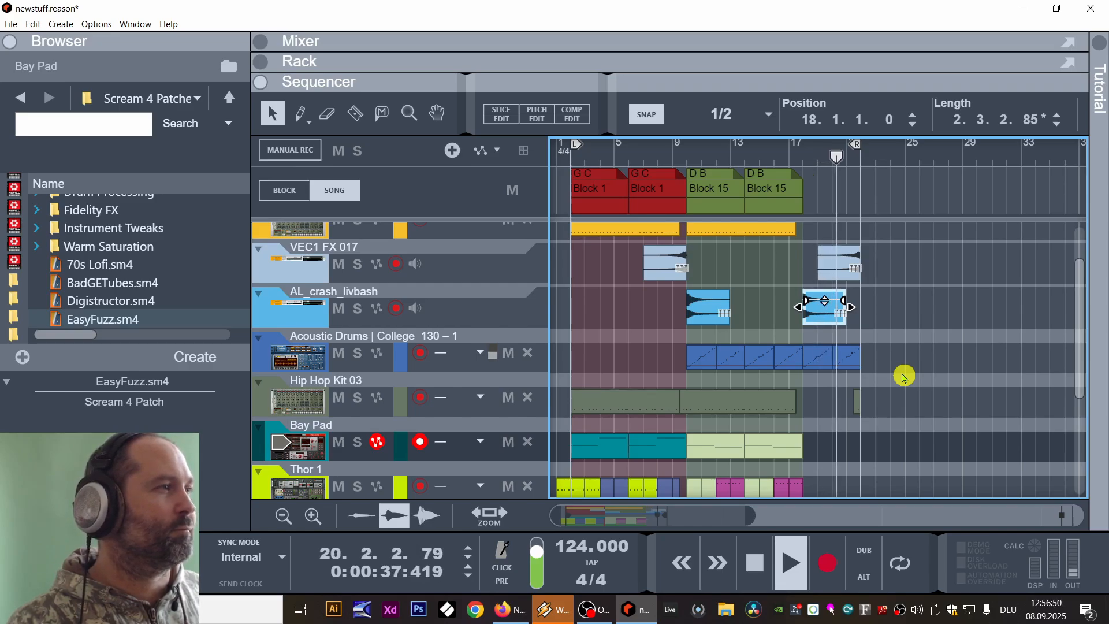
scroll(904, 376, "down", 3)
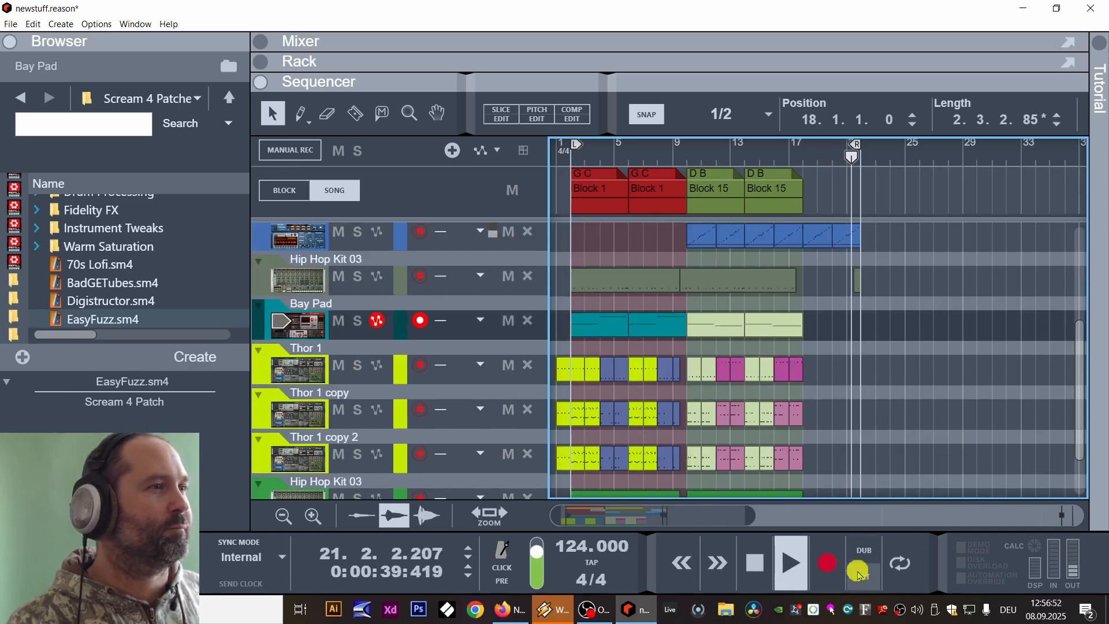
left_click(900, 563)
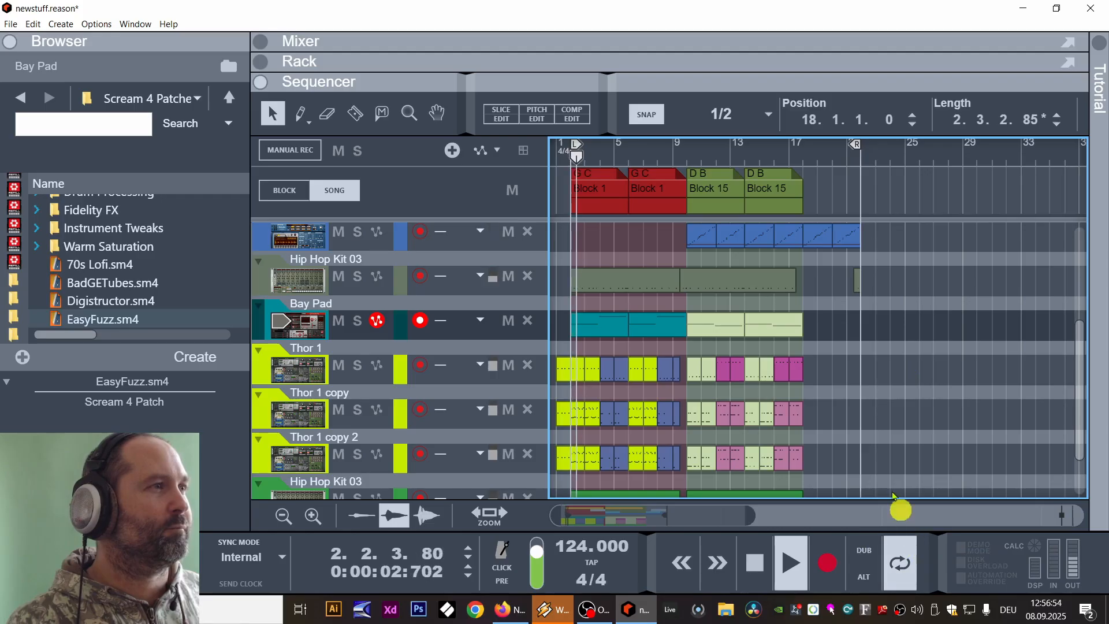
Shorten the last Acoustic Drums loop clip to 1.2.0.0 and play the end of the looped section.
left_click(855, 161)
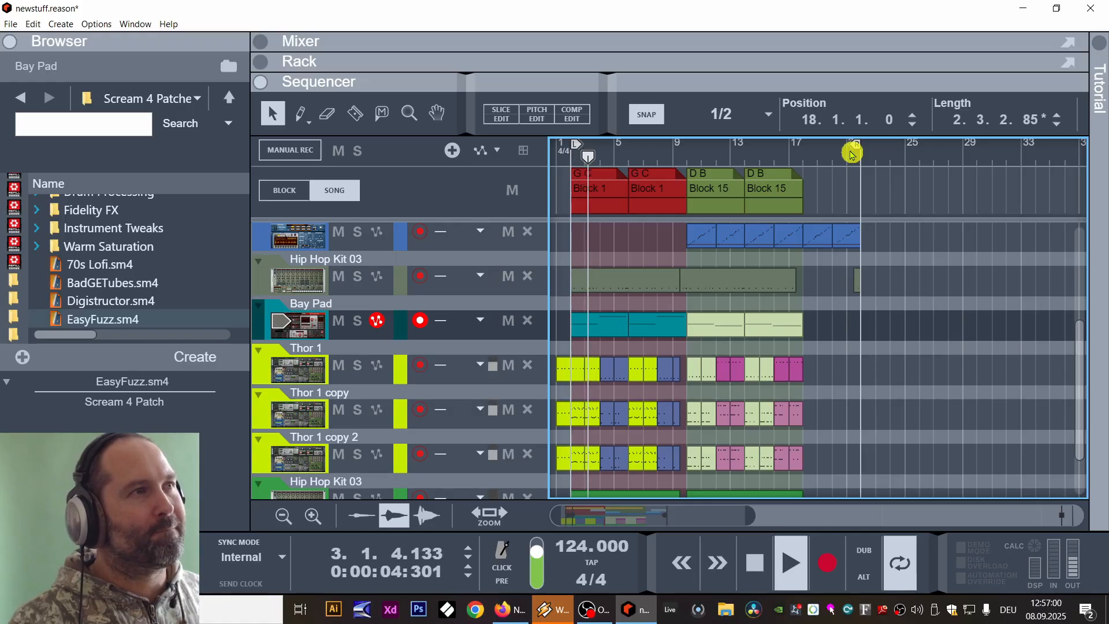
left_click(861, 234)
key("space")
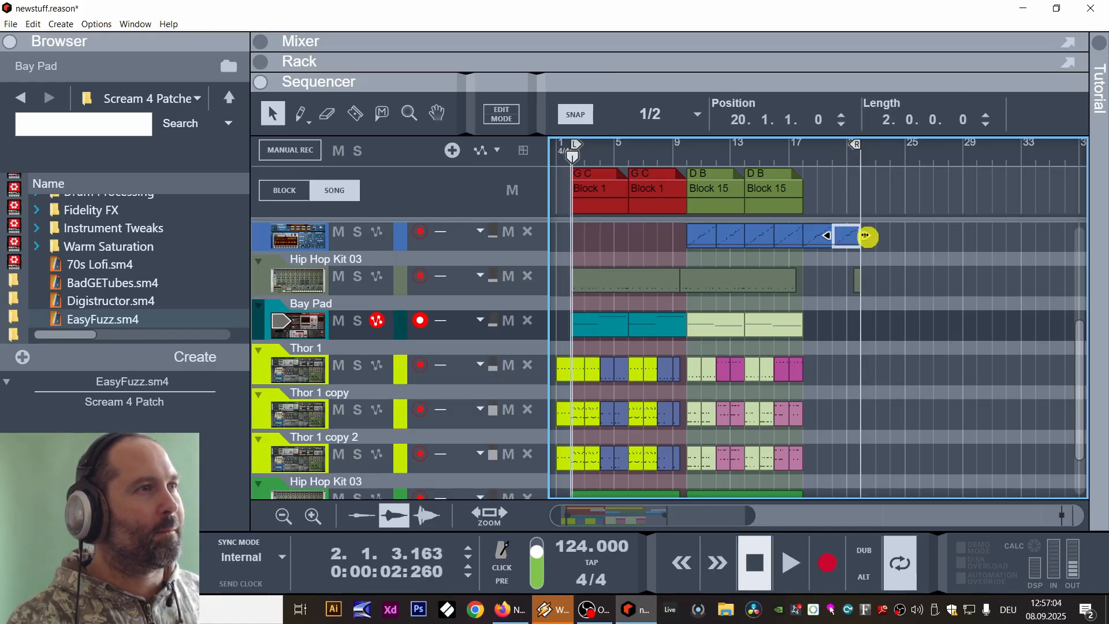
left_click_drag(864, 236, 855, 233)
left_click(843, 153)
key("space")
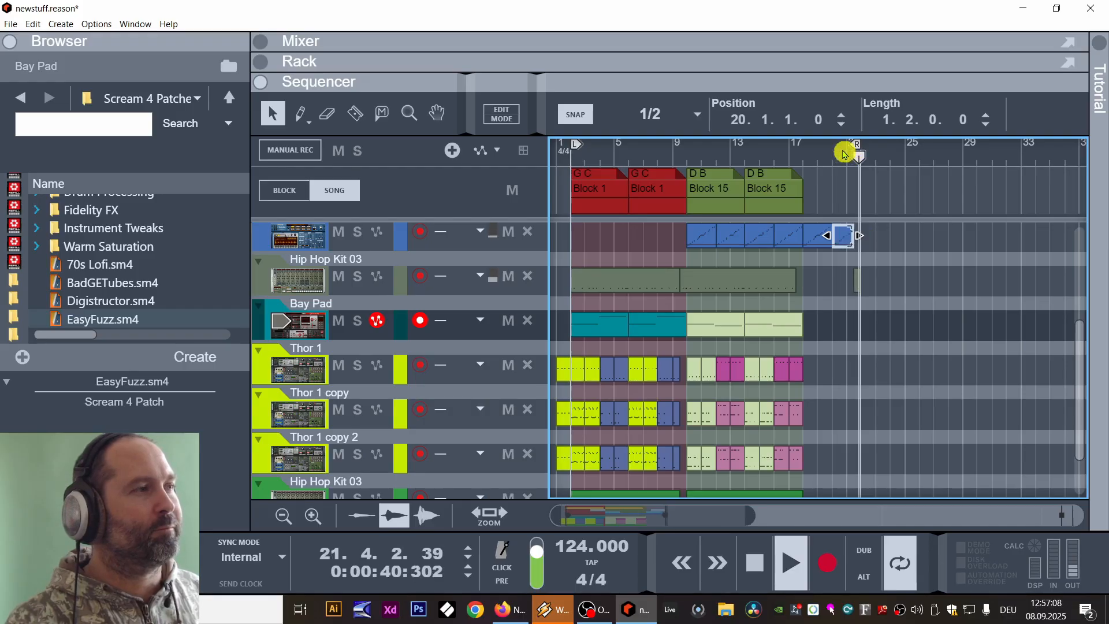
Move the short Hip Hop Kit 03 clip near the loop end to 23.1.1 while playing the transition from about bars 20 and 21.
key("space")
left_click(851, 157)
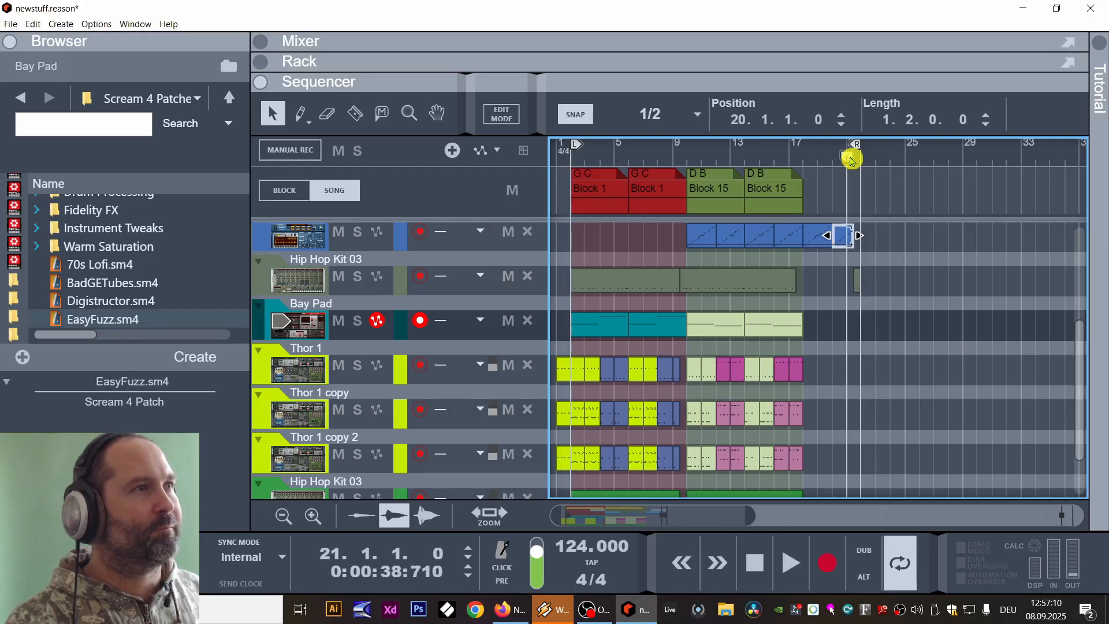
key("space")
left_click_drag(856, 282, 886, 287)
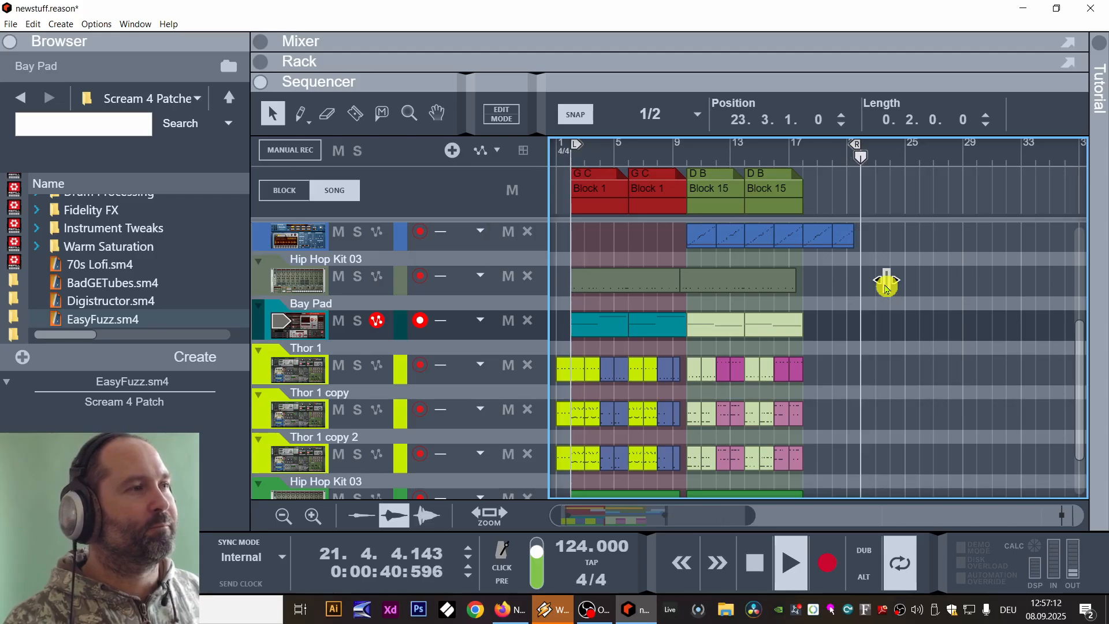
key("space")
left_click(830, 162)
key("space")
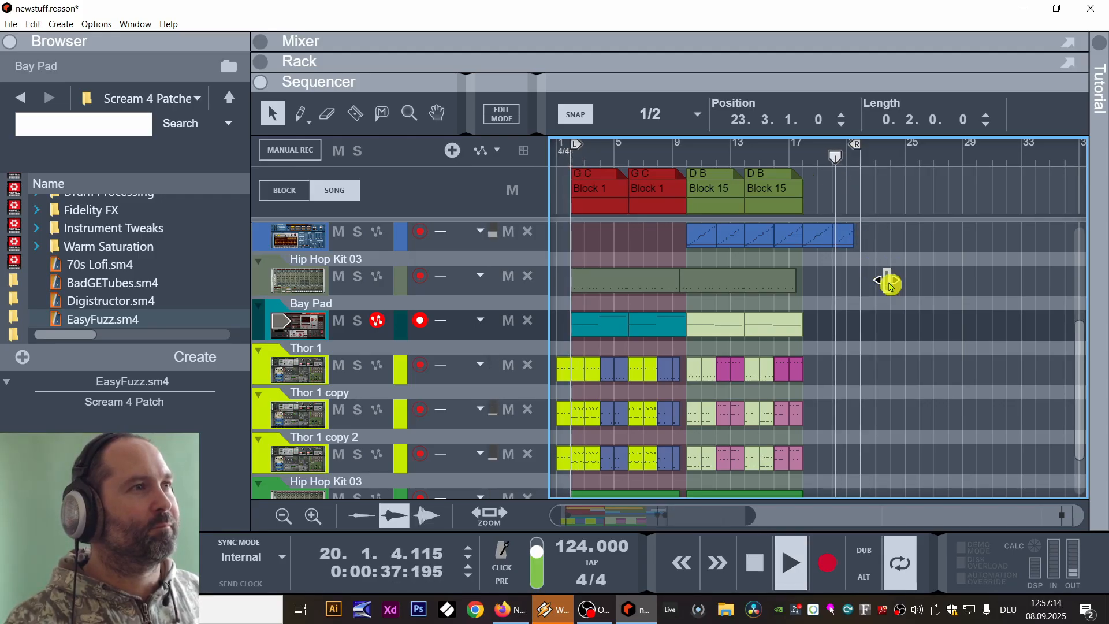
left_click_drag(860, 276, 881, 280)
Undo the move of the second VEC1 FX 017 clip, shorten it to 2.2.0.0 at 19.1.1 and play the end of the loop.
scroll(870, 288, "up", 4)
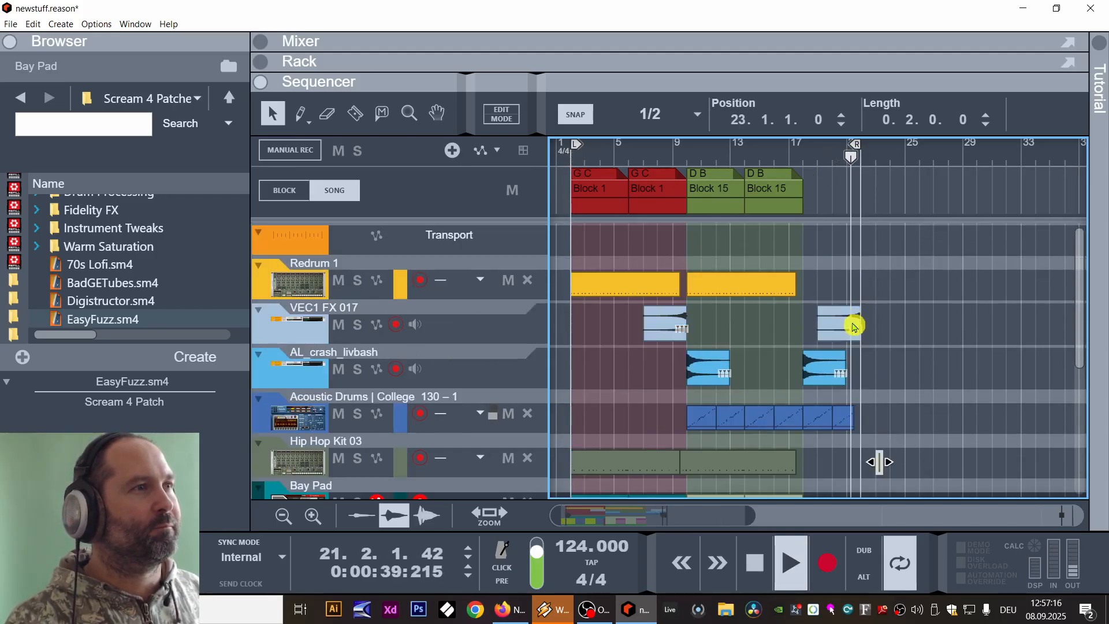
left_click_drag(854, 326, 980, 336)
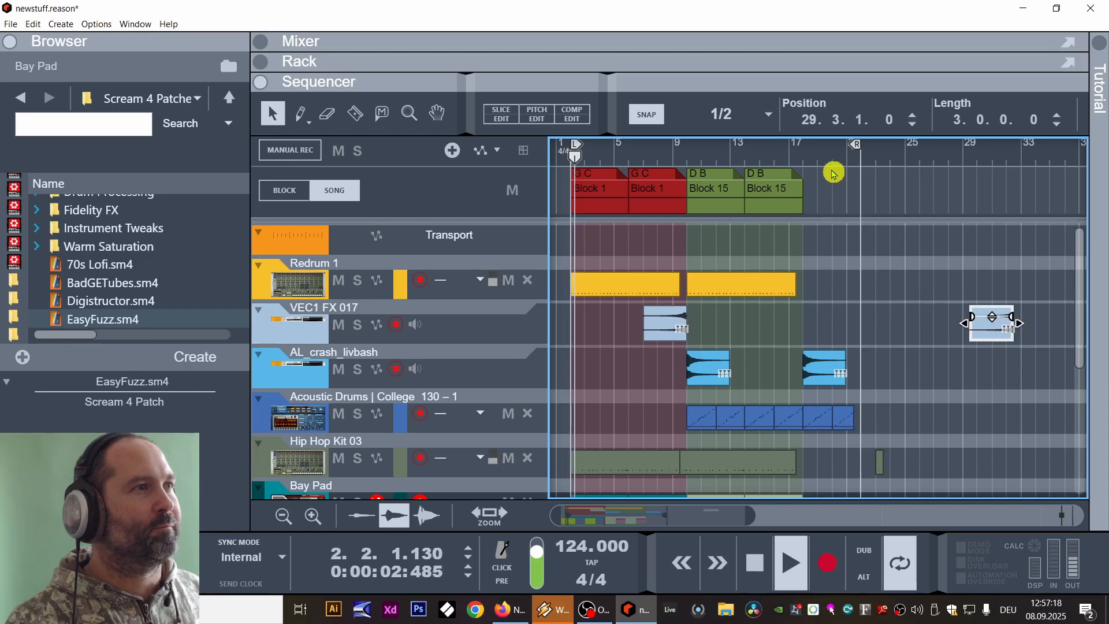
key("ctrl+z")
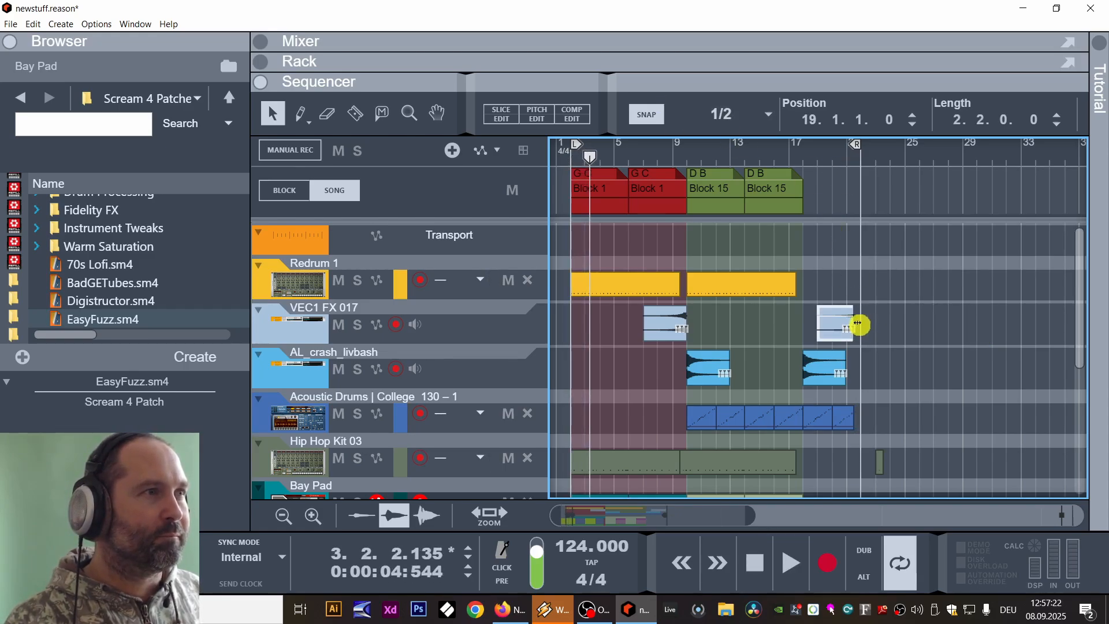
left_click(828, 151)
key("space")
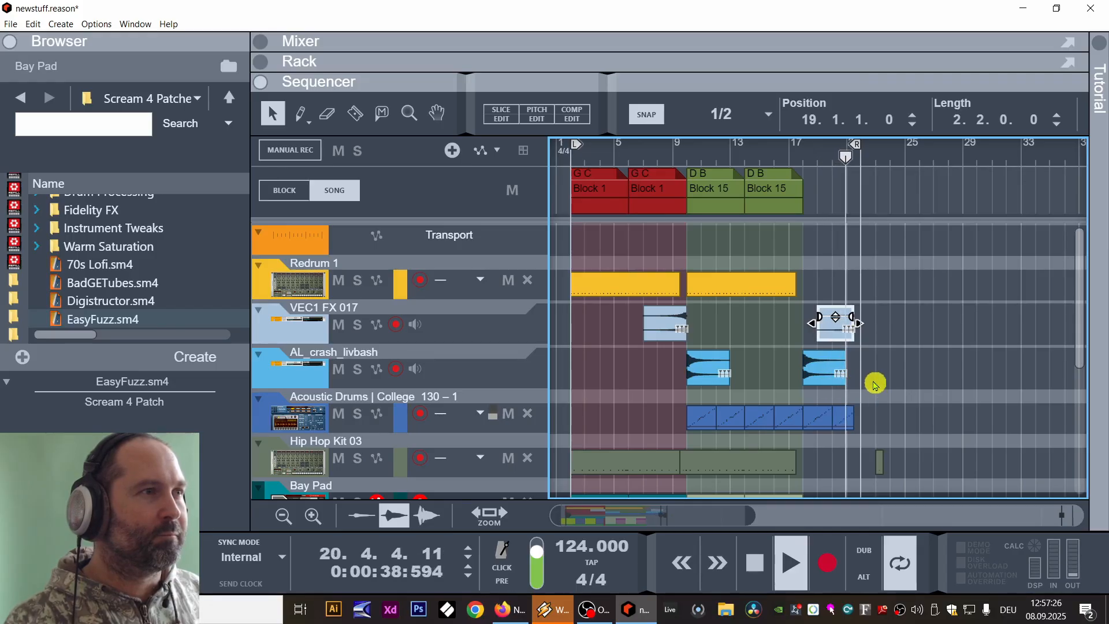
Move the short Hip Hop Kit 03 clip back to bar 21 and play the break's return to the loop start.
left_click(878, 408)
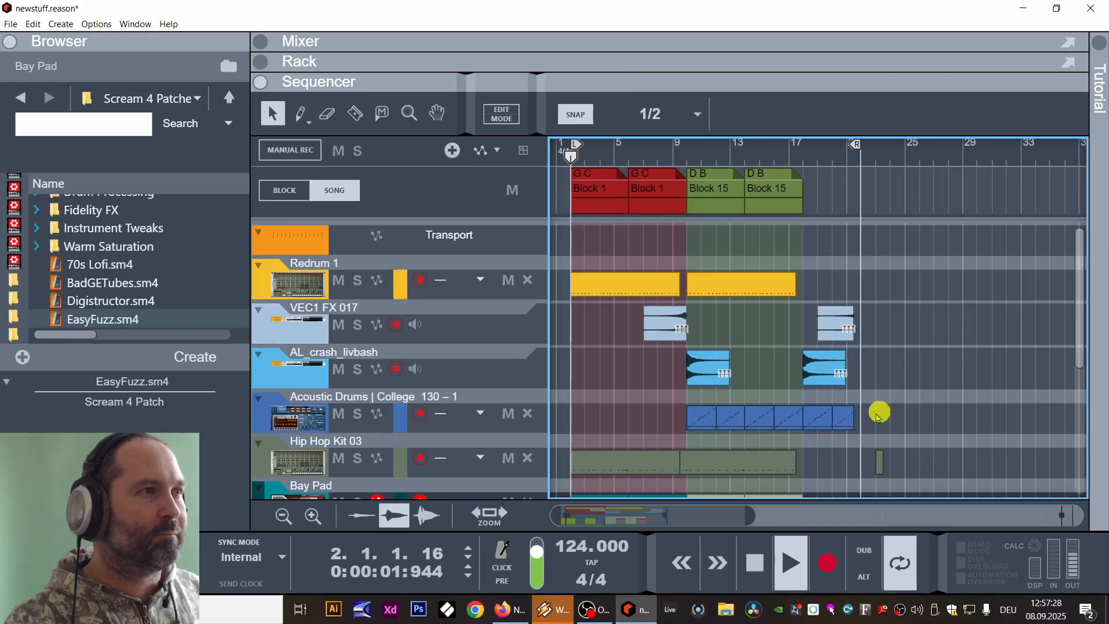
left_click(811, 155)
left_click_drag(879, 462, 854, 460)
left_click(899, 444)
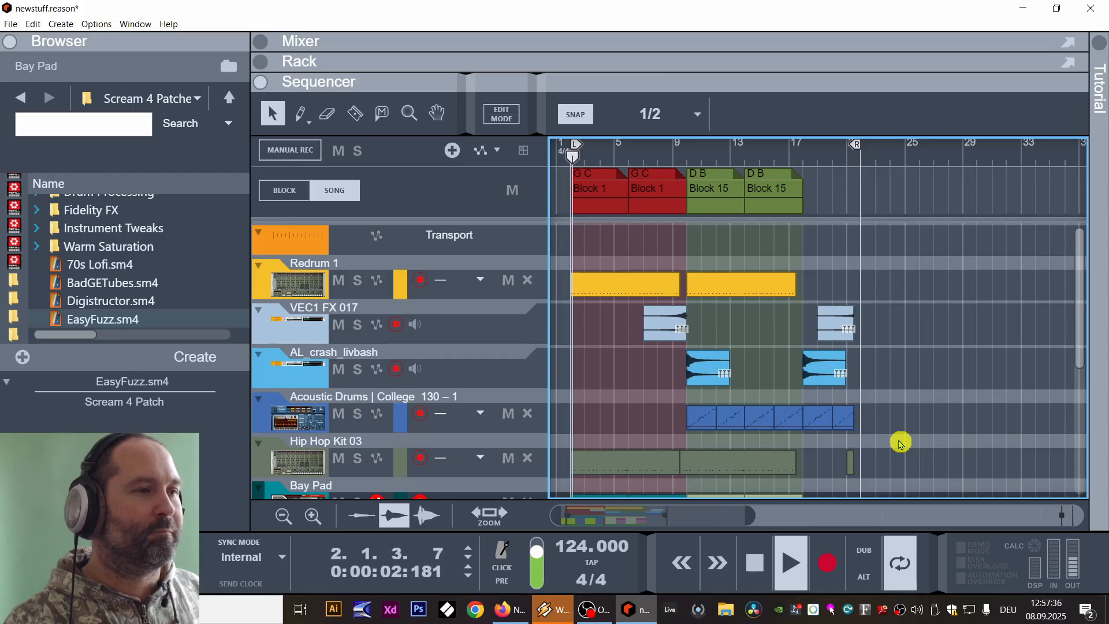
left_click_drag(618, 403, 527, 379)
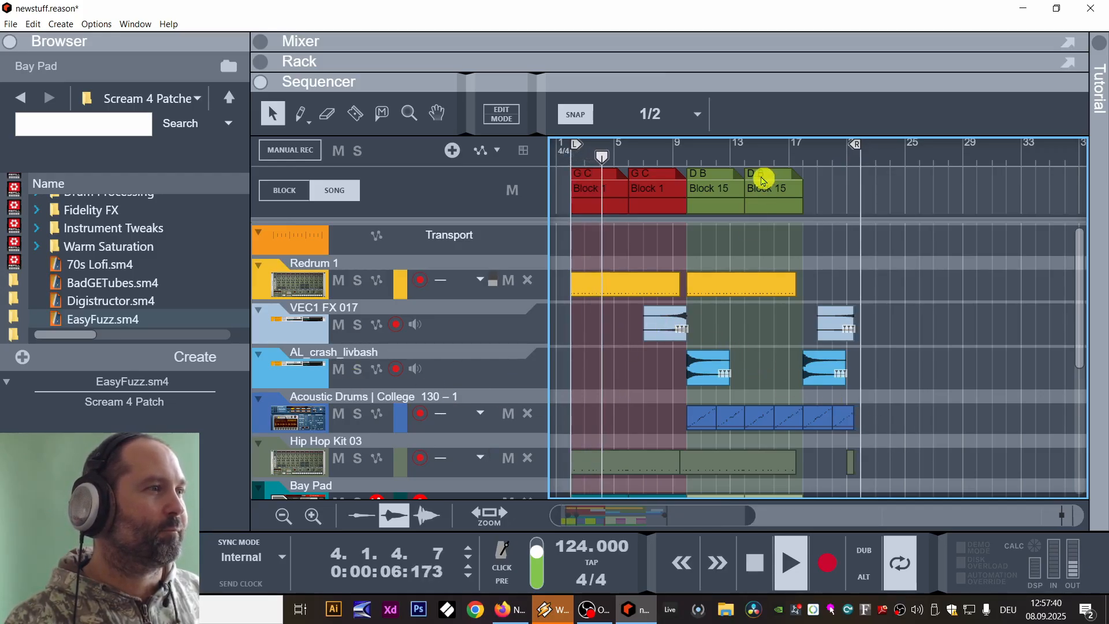
key("space")
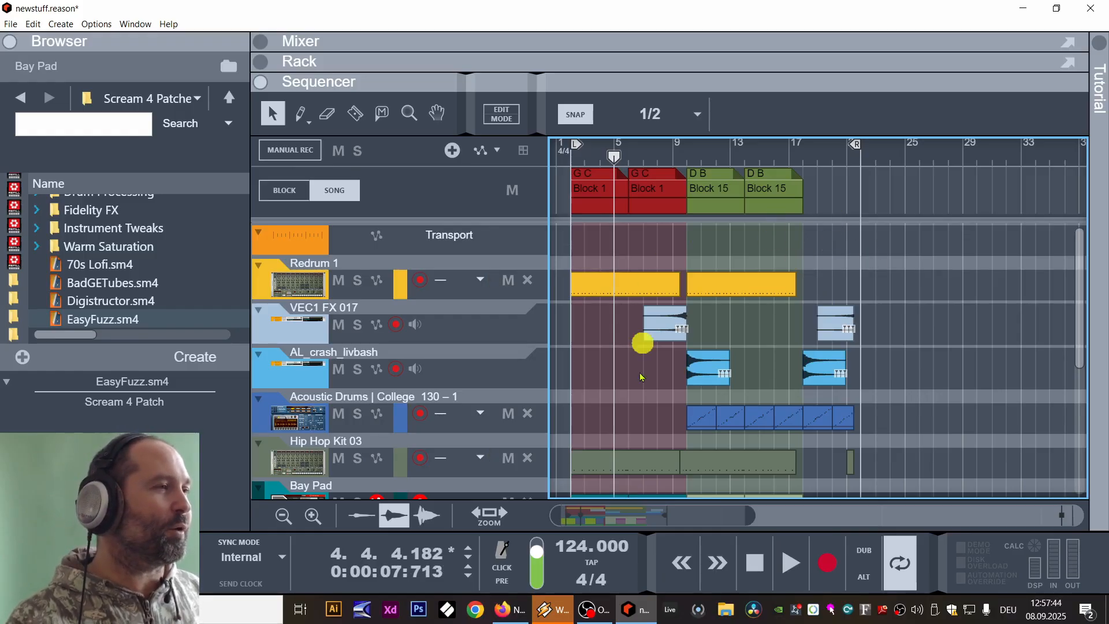
left_click(587, 607)
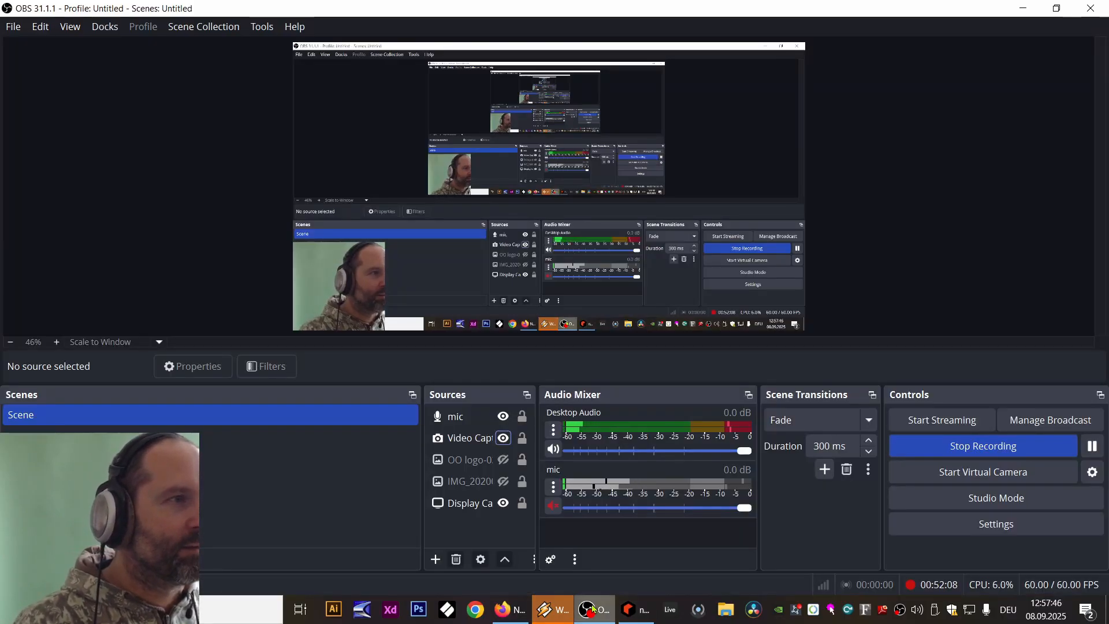
left_click(593, 607)
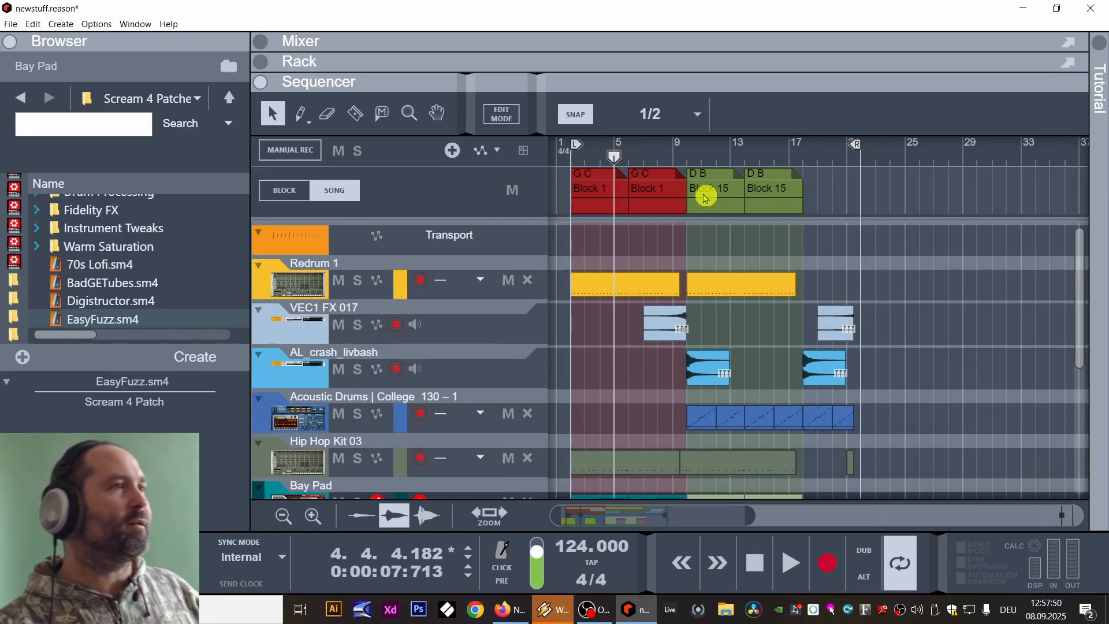
Select the blocks and track clips from bar 2 onward and place a copy of the whole section at 22.1.1.
left_click_drag(680, 149, 386, 191)
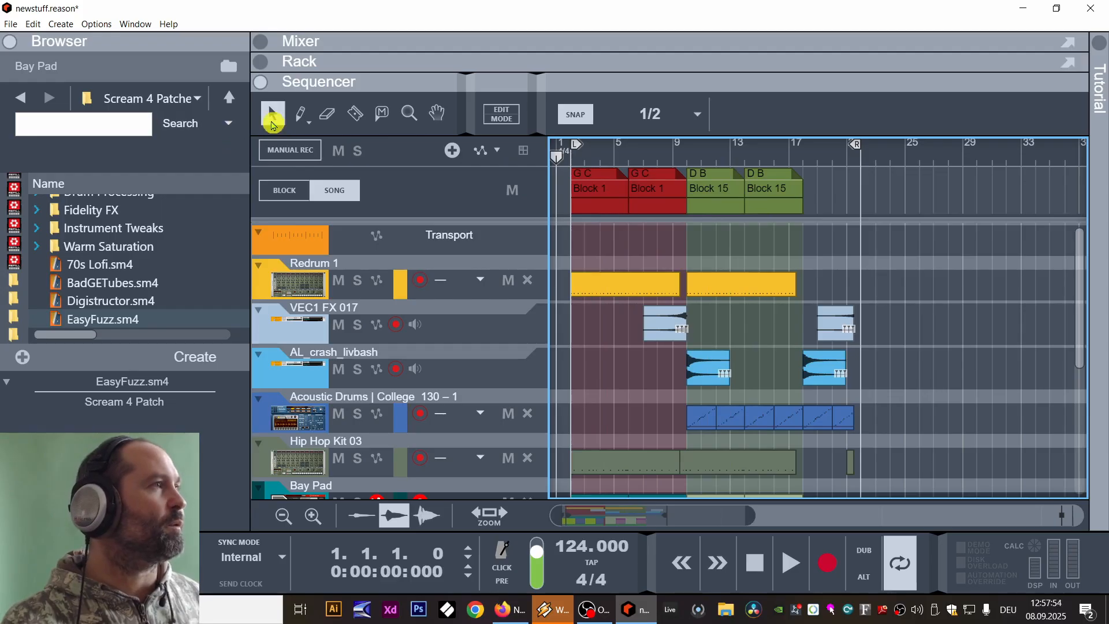
left_click_drag(892, 180, 572, 185)
left_click_drag(916, 226, 575, 506)
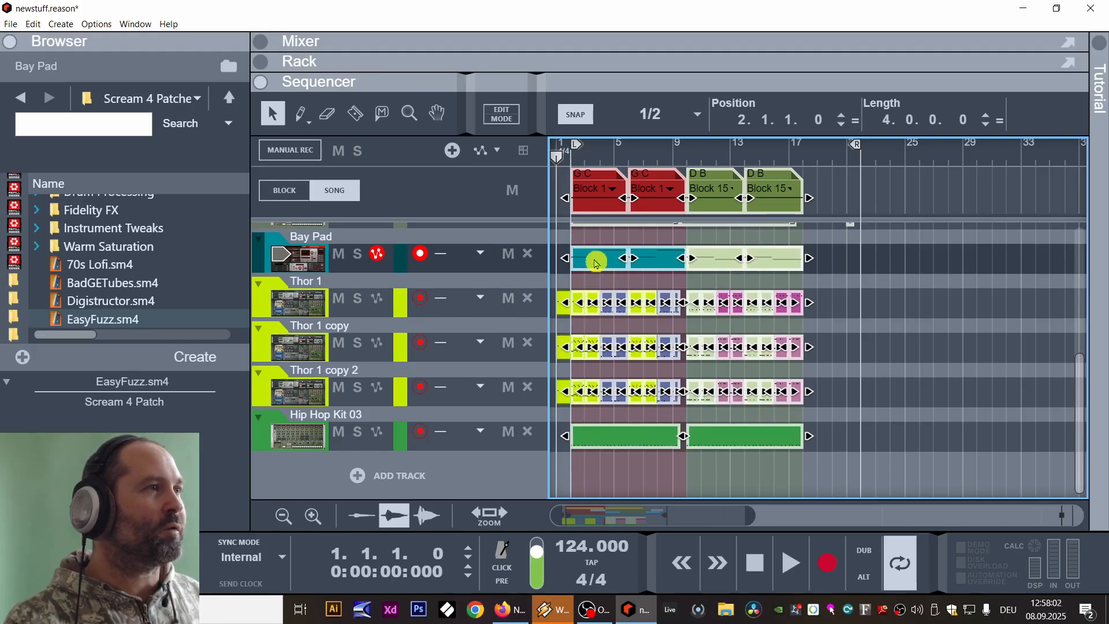
left_click_drag(597, 264, 877, 251)
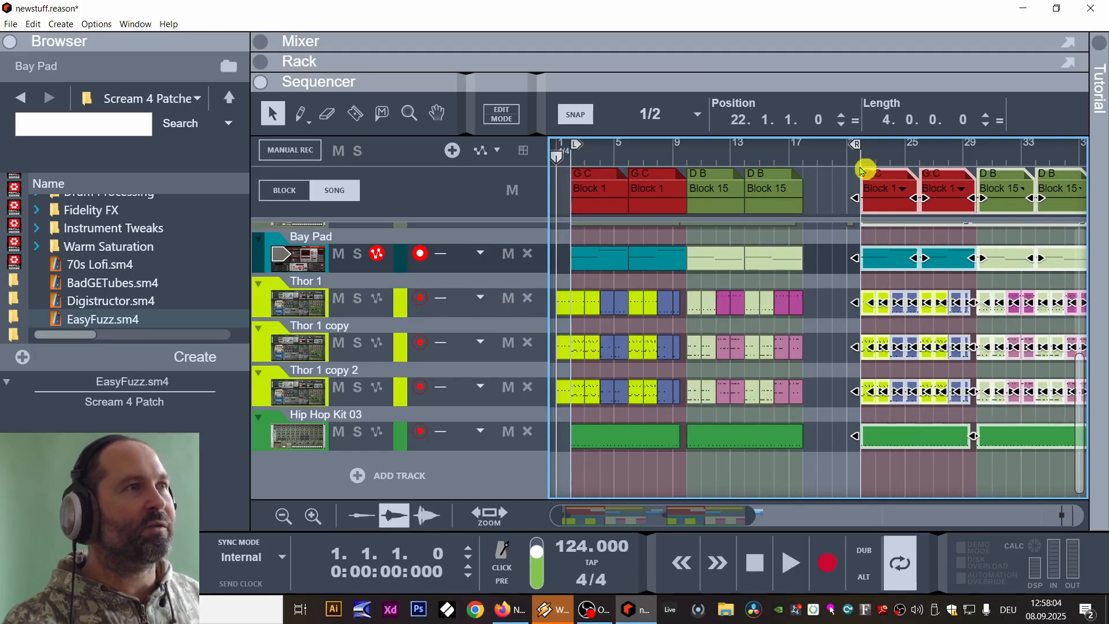
Turn off loop playback and play the transition into the copied section at bar 22, then its later part from about bar 34.
left_click(855, 160)
left_click(900, 563)
scroll(815, 300, "up", 4)
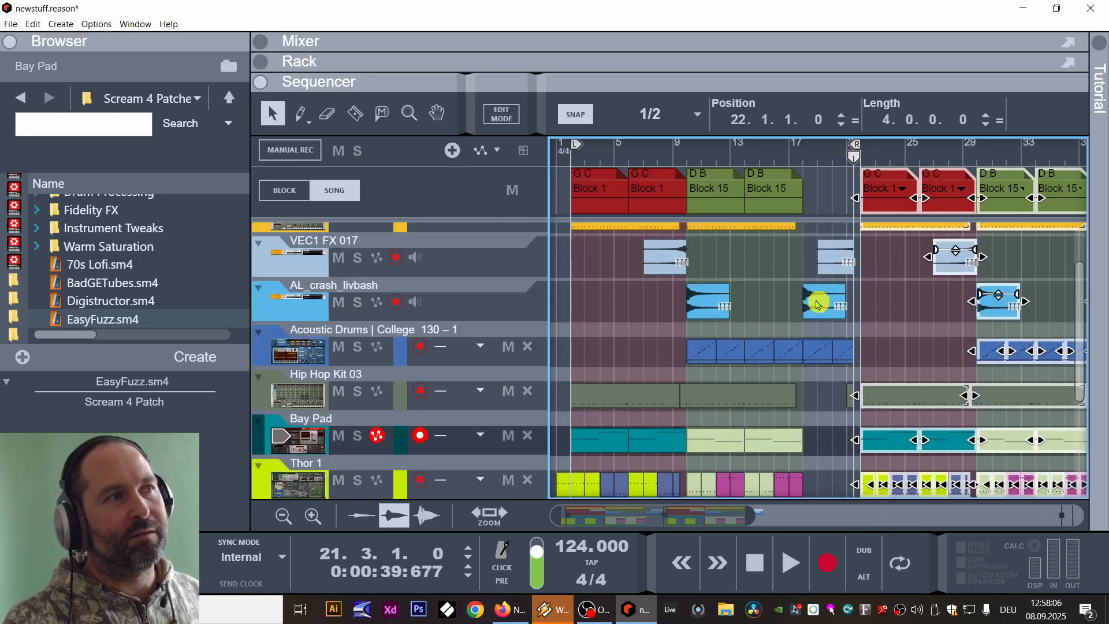
key("space")
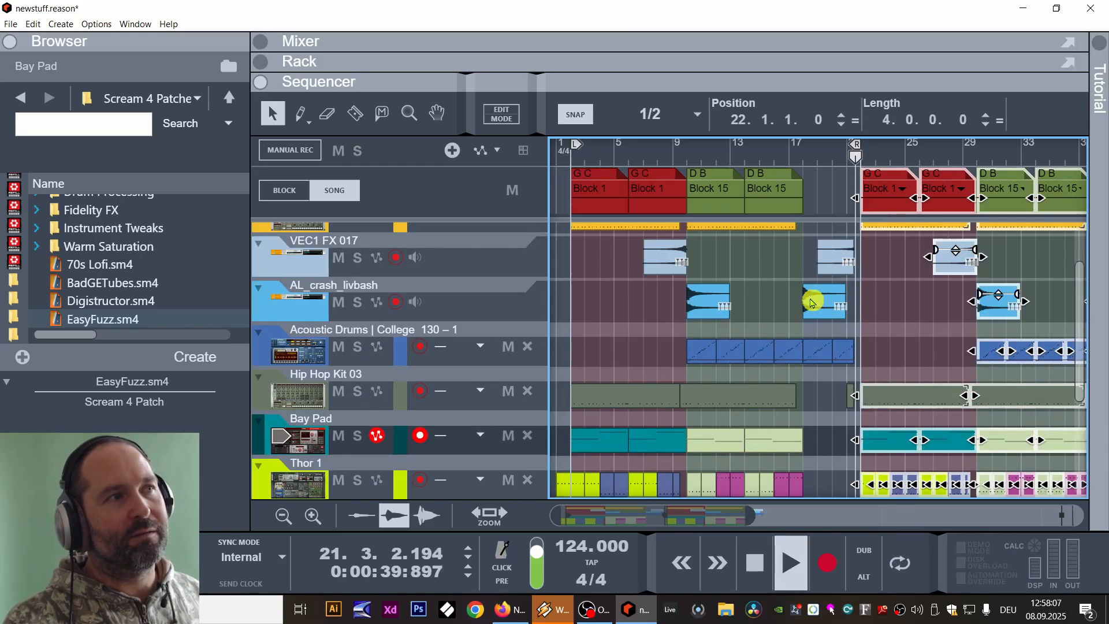
left_click(840, 162)
left_click_drag(747, 512, 886, 524)
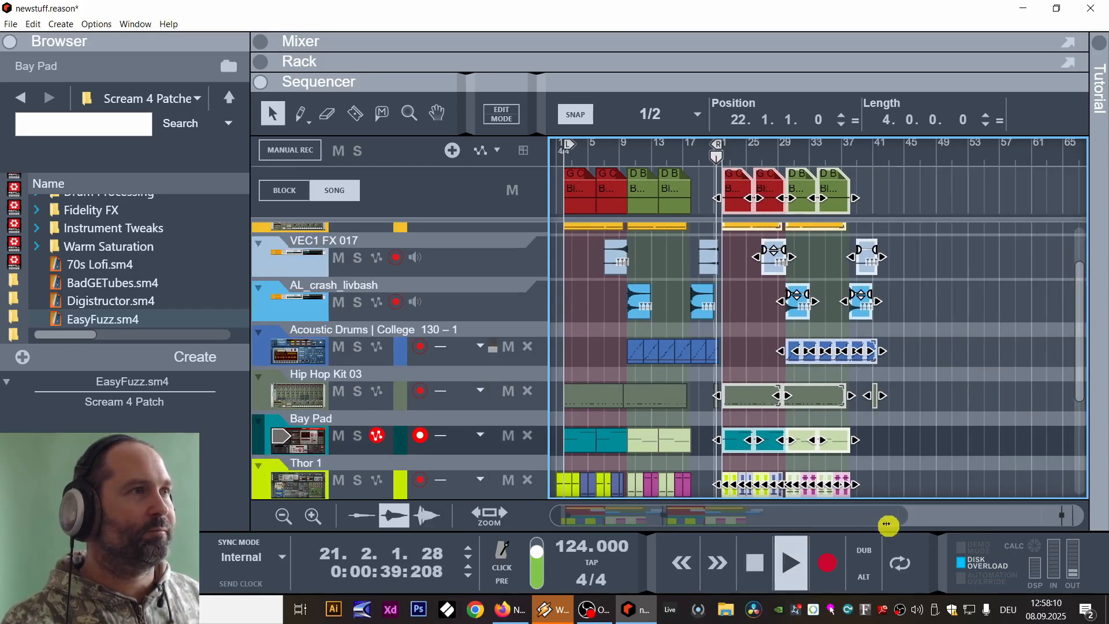
left_click(841, 155)
left_click_drag(841, 154, 818, 150)
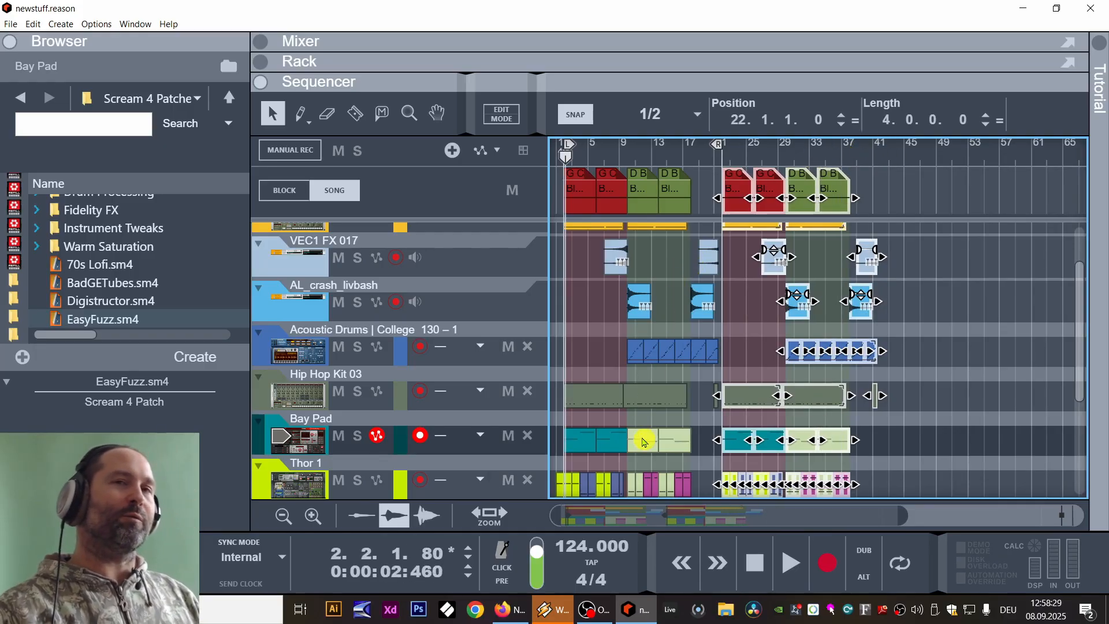